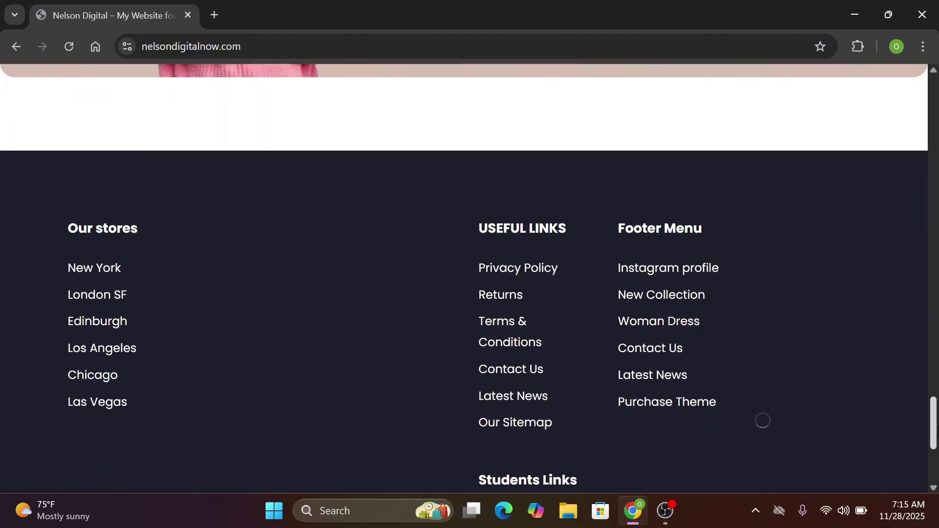
Open the Website Development: Complete UI/UX Guide course and register a new student account
{"action": "scroll", "coordinate": [898, 277], "scroll_direction": "up", "scroll_amount": 10}
{"action": "scroll", "coordinate": [898, 277], "scroll_direction": "up", "scroll_amount": 12}
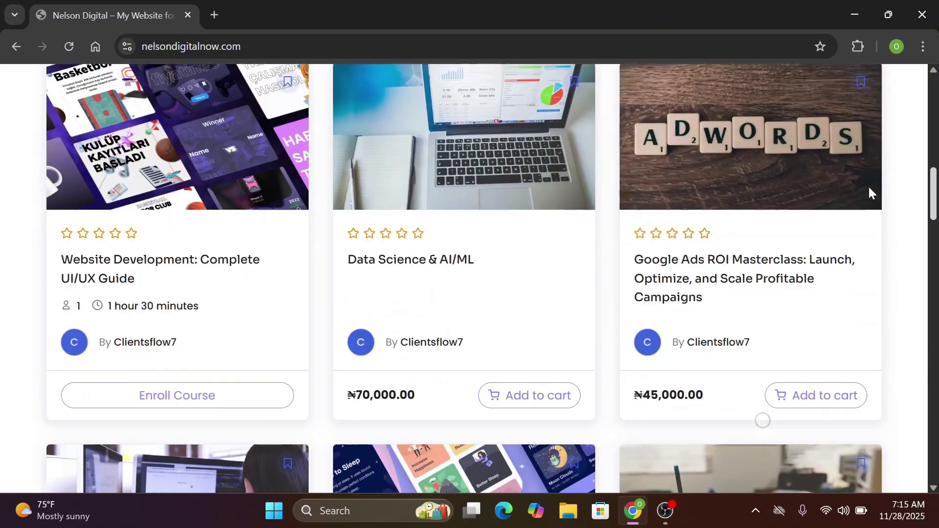
{"action": "left_click", "coordinate": [149, 351]}
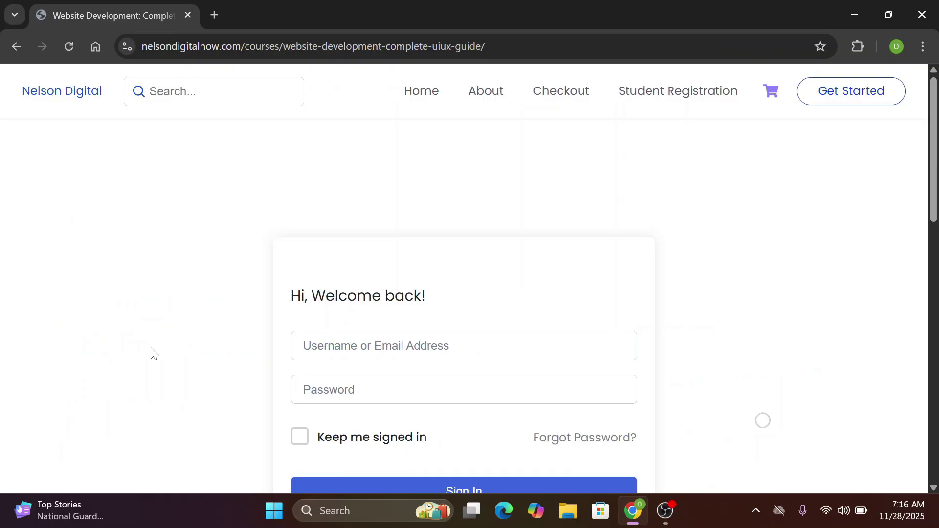
{"action": "scroll", "coordinate": [343, 372], "scroll_direction": "down", "scroll_amount": 3}
{"action": "left_click", "coordinate": [526, 390]}
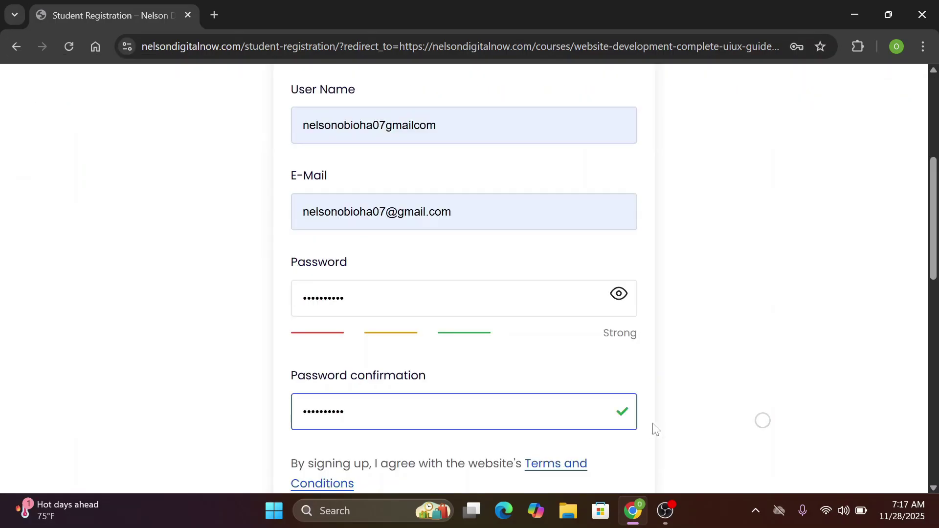
{"action": "scroll", "coordinate": [656, 429], "scroll_direction": "down", "scroll_amount": 2}
{"action": "left_click", "coordinate": [522, 410]}
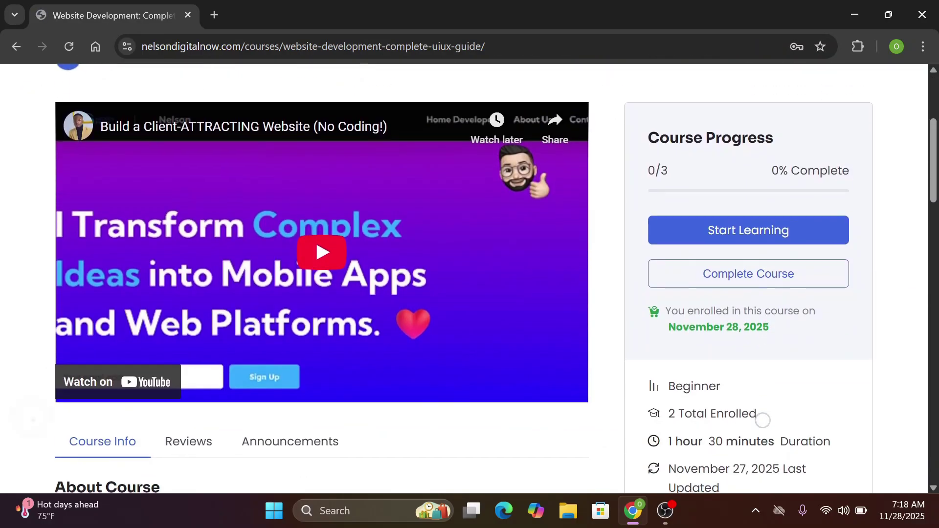
Expand the full About Course description, then start the course at its first lesson, Understanding UX
{"action": "scroll", "coordinate": [763, 420], "scroll_direction": "down", "scroll_amount": 5}
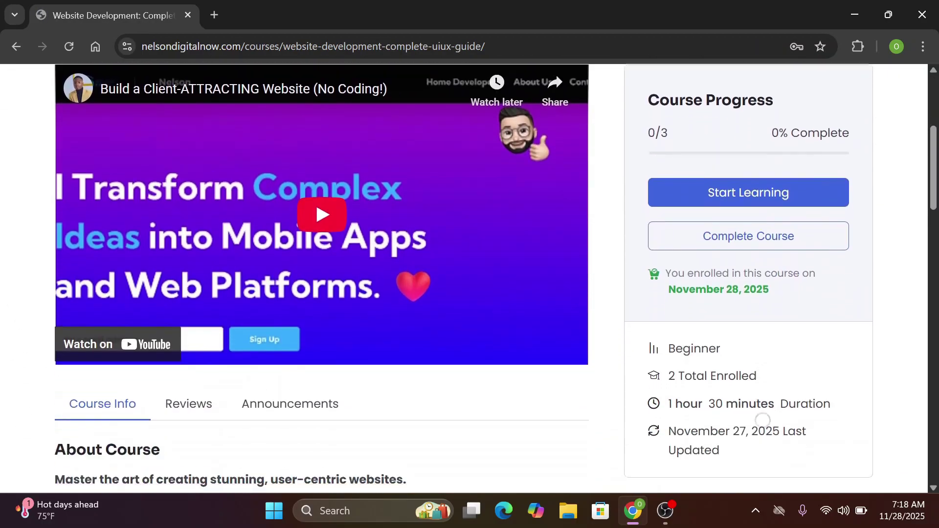
{"action": "scroll", "coordinate": [763, 420], "scroll_direction": "down", "scroll_amount": 4}
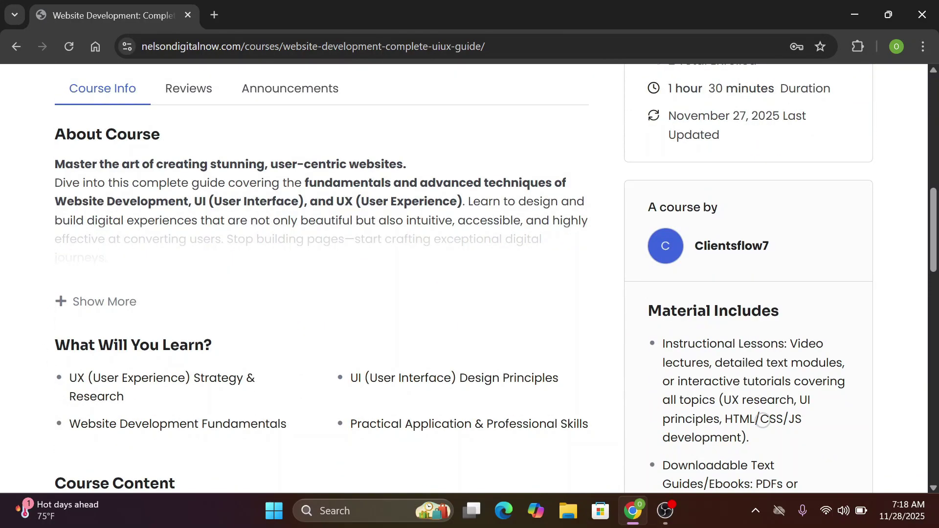
{"action": "left_click", "coordinate": [89, 300]}
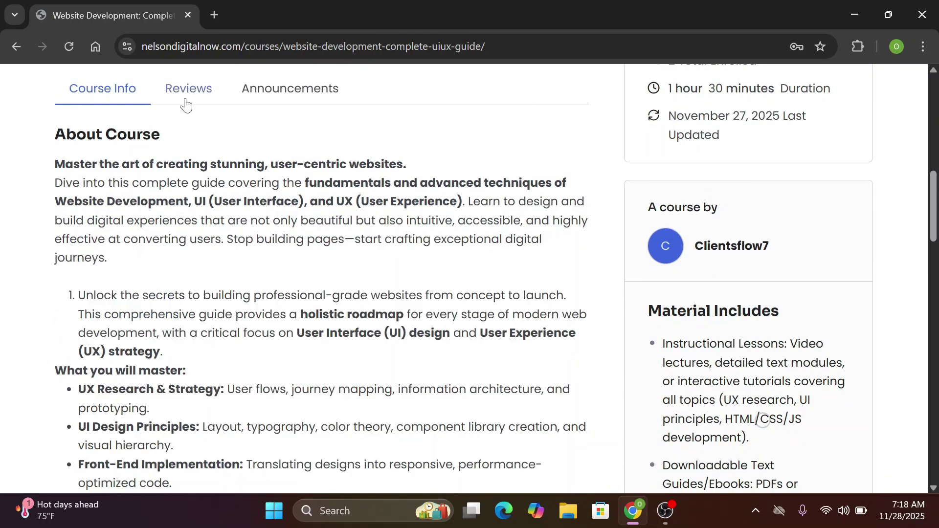
{"action": "scroll", "coordinate": [186, 105], "scroll_direction": "down", "scroll_amount": 2}
{"action": "scroll", "coordinate": [762, 420], "scroll_direction": "down", "scroll_amount": 7}
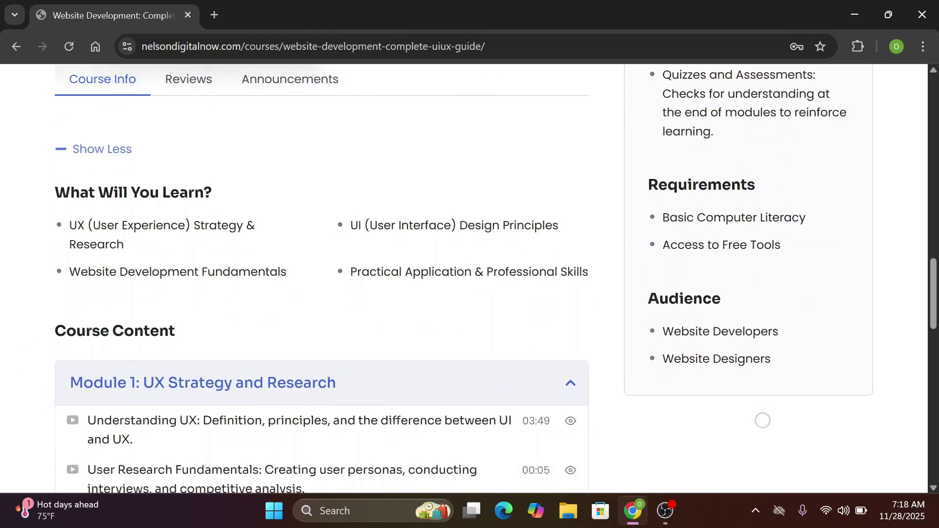
{"action": "scroll", "coordinate": [763, 420], "scroll_direction": "down", "scroll_amount": 7}
{"action": "scroll", "coordinate": [762, 420], "scroll_direction": "up", "scroll_amount": 7}
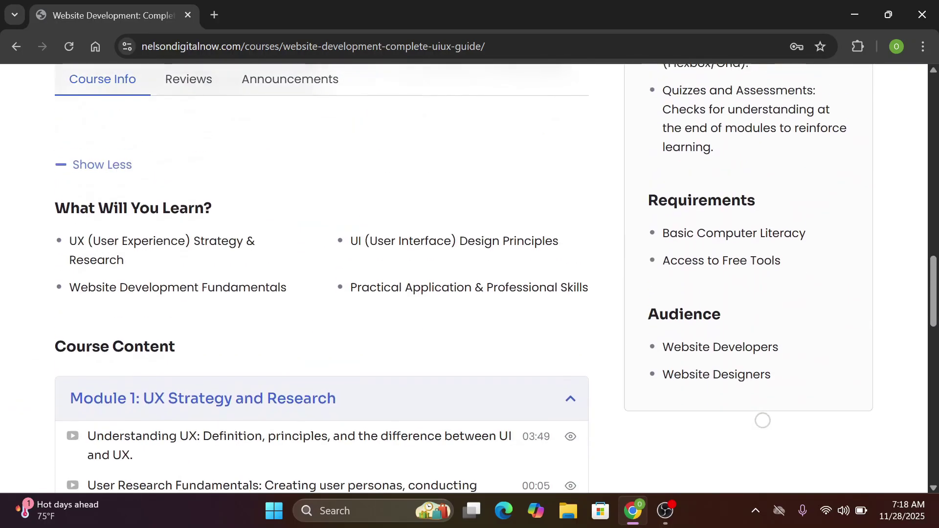
{"action": "scroll", "coordinate": [763, 421], "scroll_direction": "up", "scroll_amount": 15}
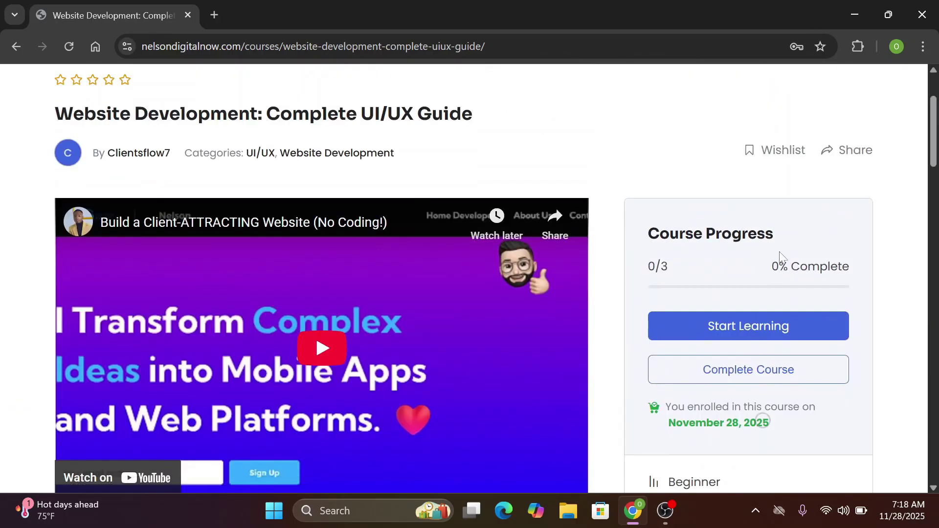
{"action": "left_click", "coordinate": [767, 330]}
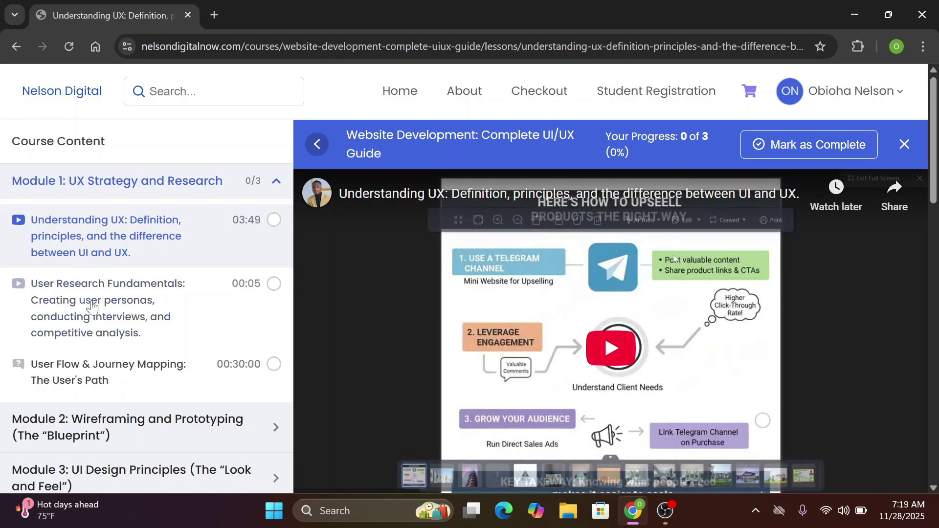
Open the User Flow & Journey Mapping quiz from the sidebar and begin an attempt
{"action": "left_click", "coordinate": [94, 381]}
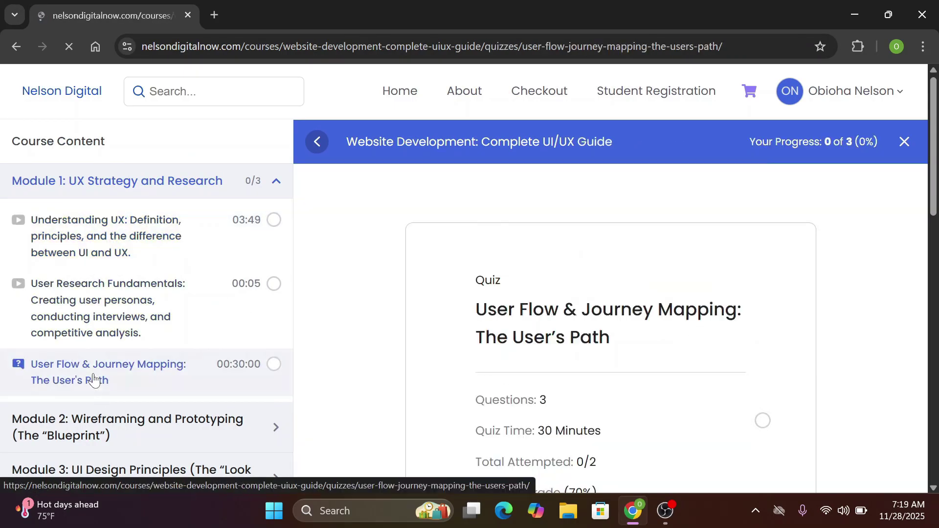
{"action": "scroll", "coordinate": [94, 380], "scroll_direction": "down", "scroll_amount": 3}
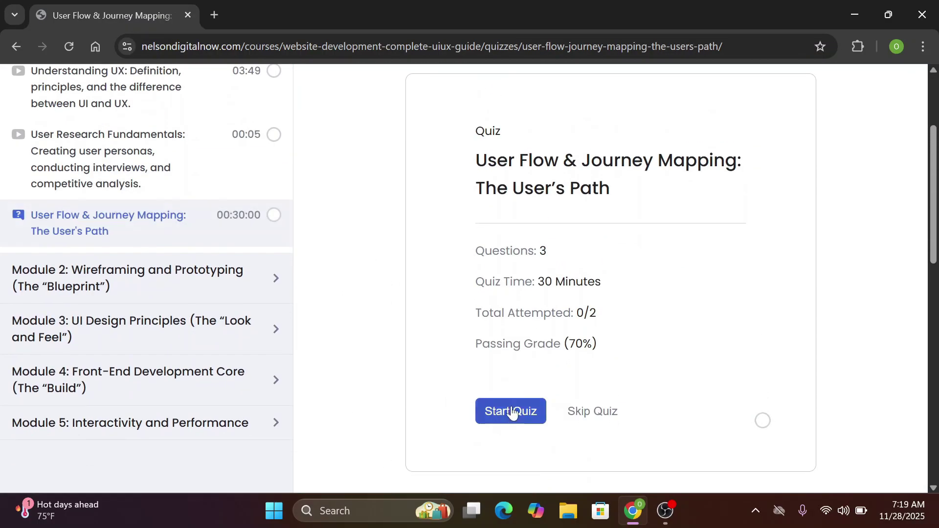
{"action": "left_click", "coordinate": [513, 413]}
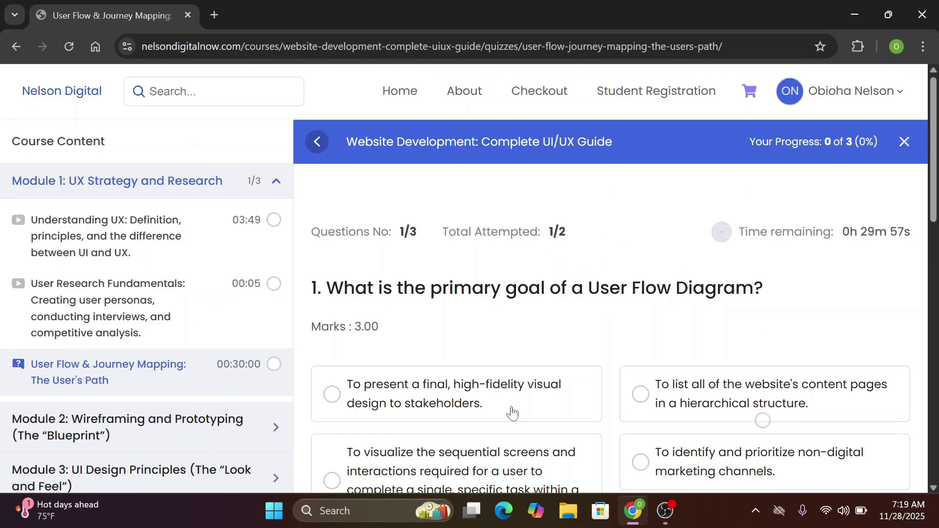
{"action": "scroll", "coordinate": [512, 413], "scroll_direction": "down", "scroll_amount": 2}
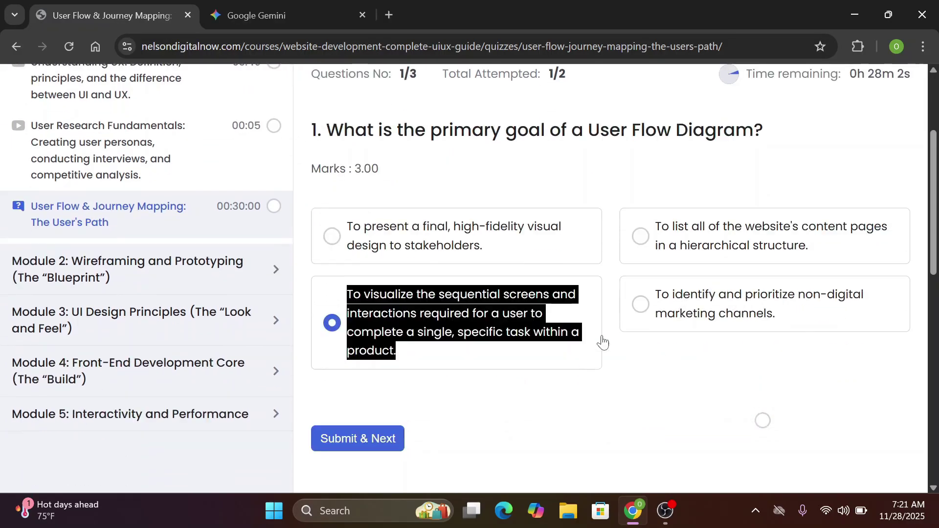
Answer 'sequential screens' and fill the blank with 'screens and interactions', submit for 7/7, then return to Understanding UX
{"action": "left_click", "coordinate": [589, 360]}
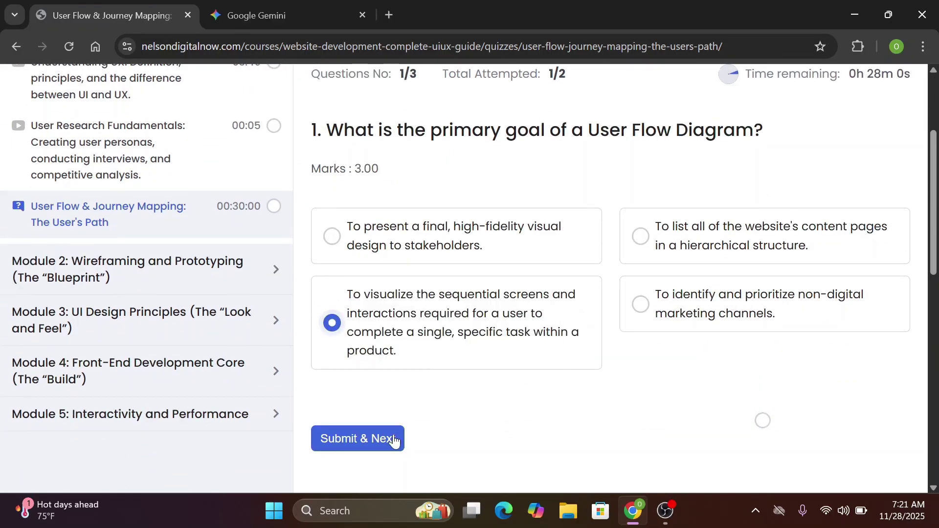
{"action": "left_click", "coordinate": [388, 439]}
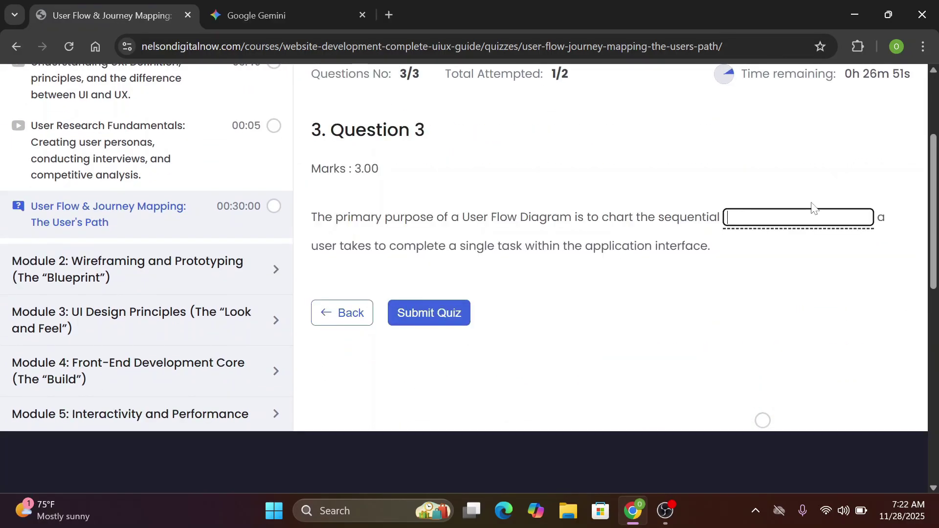
{"action": "type", "text": "screens and interactions"}
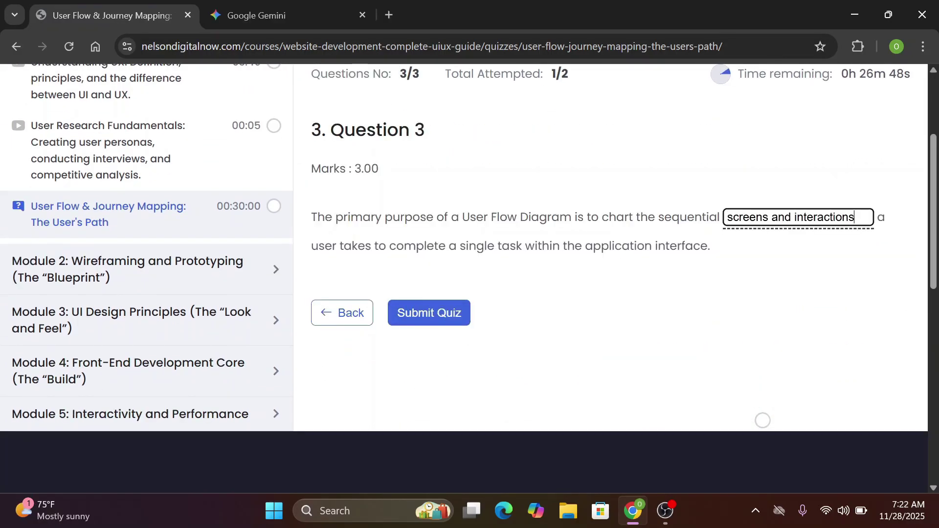
{"action": "left_click", "coordinate": [425, 320]}
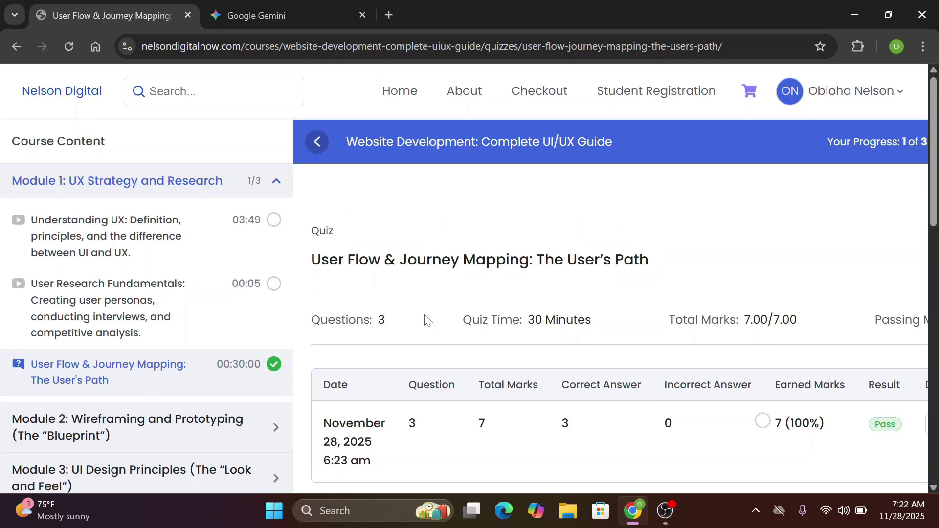
{"action": "scroll", "coordinate": [425, 320], "scroll_direction": "down", "scroll_amount": 4}
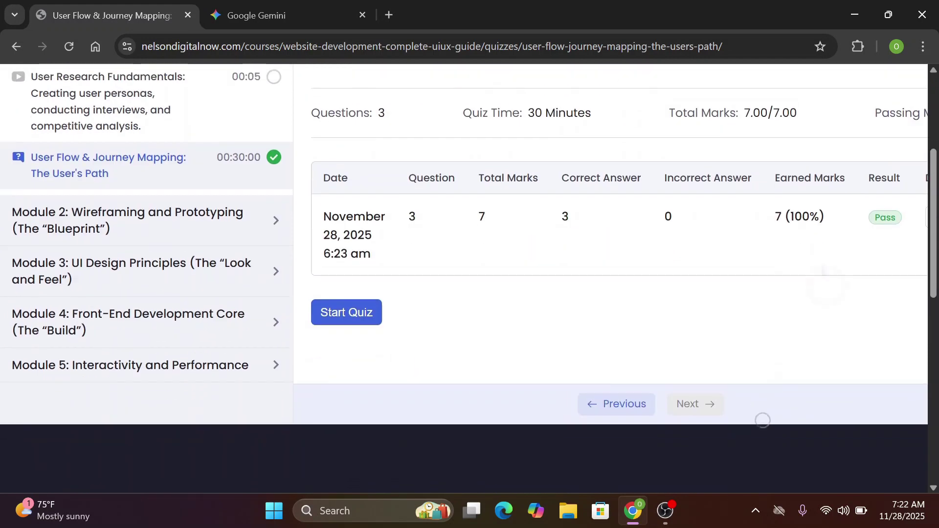
{"action": "scroll", "coordinate": [763, 421], "scroll_direction": "up", "scroll_amount": 4}
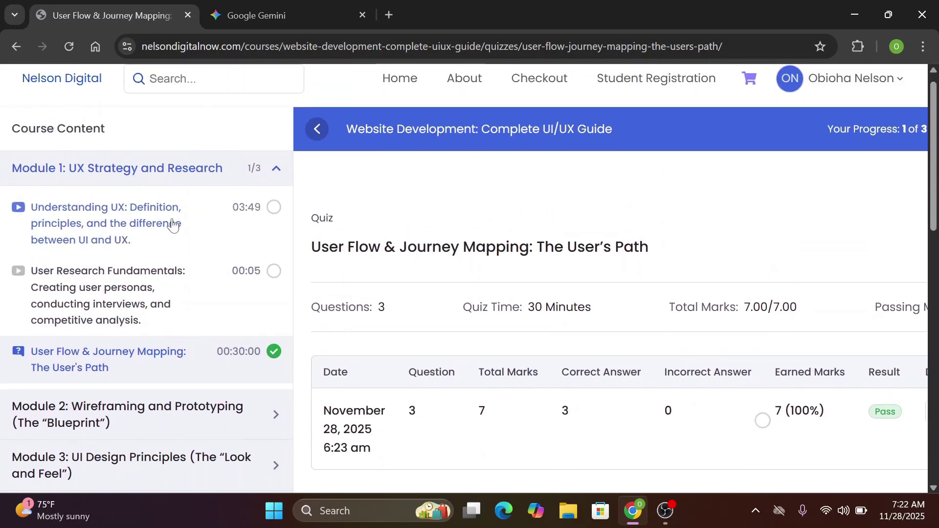
{"action": "left_click", "coordinate": [171, 224]}
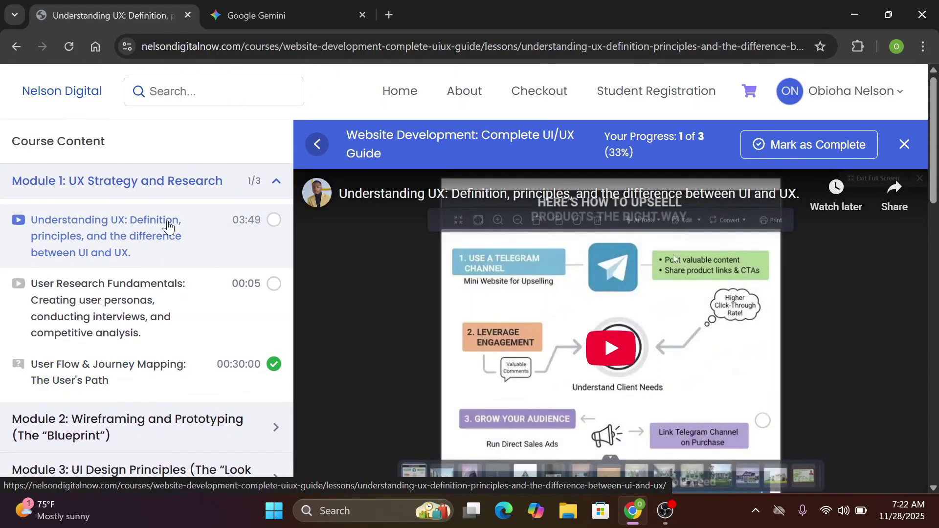
Move on to the User Research Fundamentals lesson, then go to the student dashboard
{"action": "scroll", "coordinate": [636, 318], "scroll_direction": "down", "scroll_amount": 10}
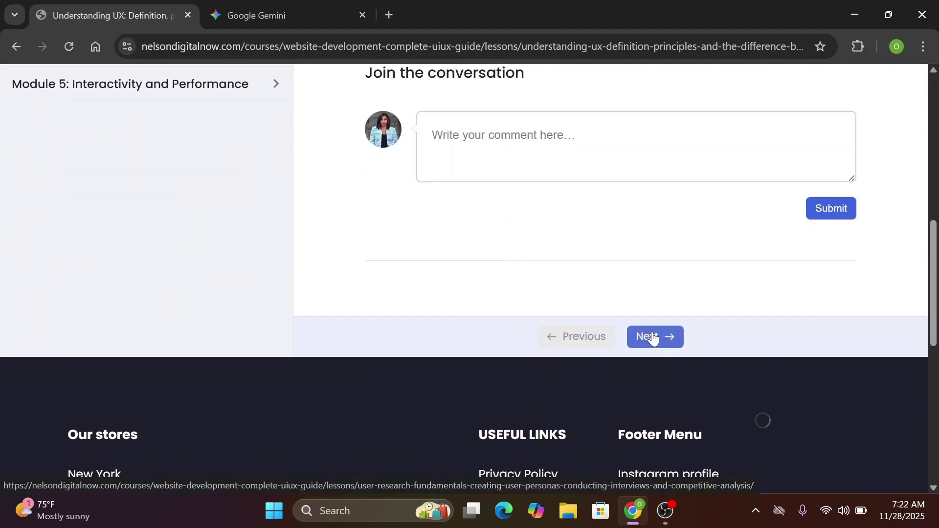
{"action": "left_click", "coordinate": [652, 337]}
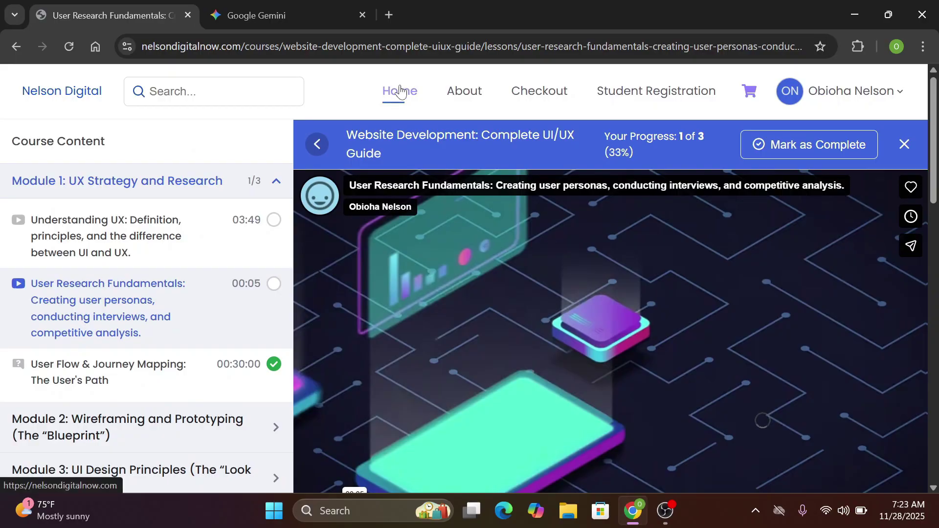
{"action": "left_click", "coordinate": [897, 93]}
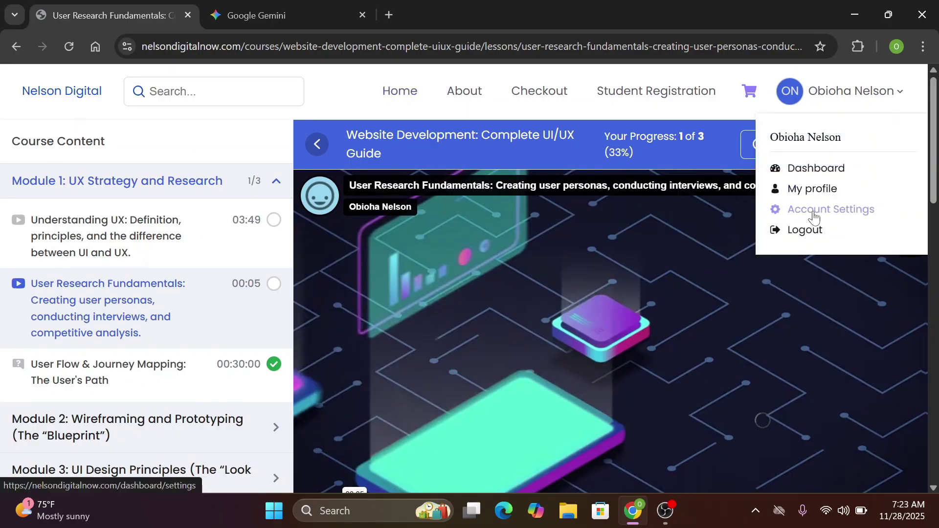
{"action": "left_click", "coordinate": [825, 173]}
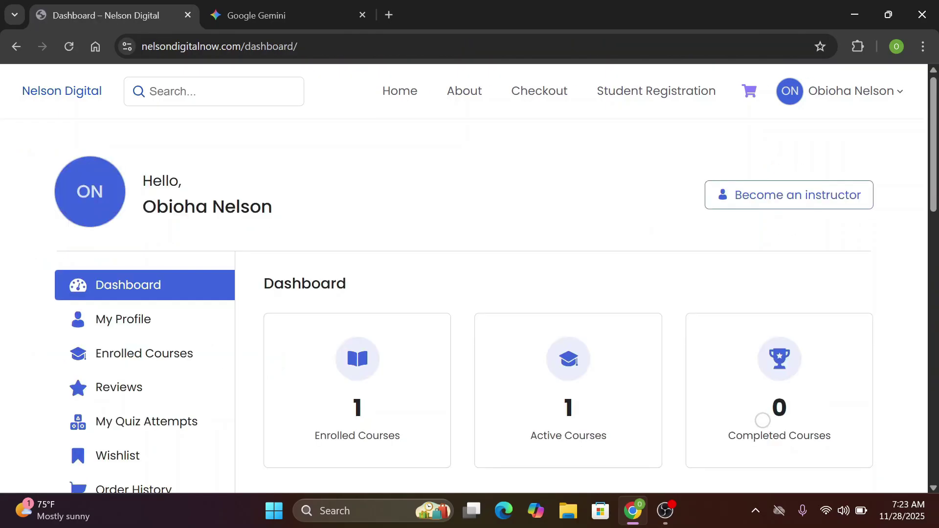
Open the Google Ads ROI Masterclass course page and add it to the cart
{"action": "scroll", "coordinate": [762, 420], "scroll_direction": "down", "scroll_amount": 4}
{"action": "scroll", "coordinate": [762, 420], "scroll_direction": "up", "scroll_amount": 2}
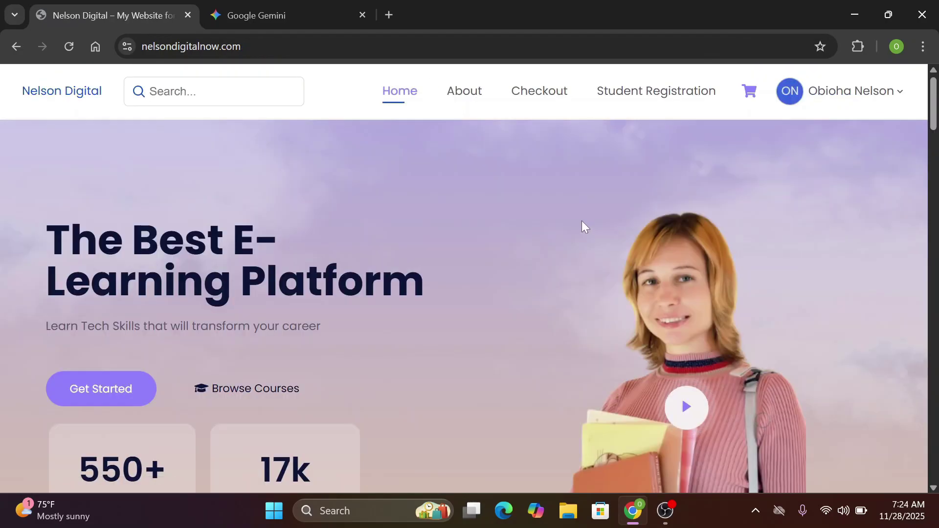
{"action": "scroll", "coordinate": [582, 222], "scroll_direction": "down", "scroll_amount": 4}
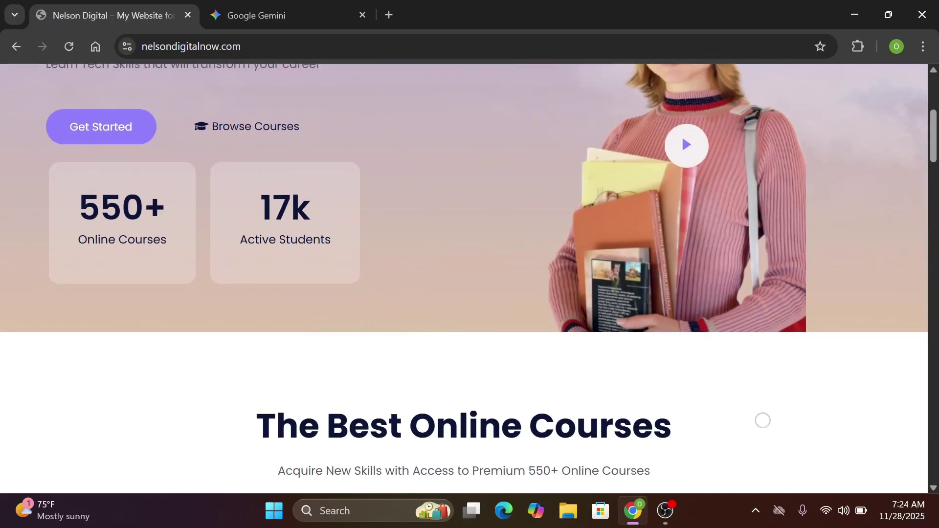
{"action": "scroll", "coordinate": [582, 222], "scroll_direction": "down", "scroll_amount": 8}
{"action": "left_click", "coordinate": [751, 210]}
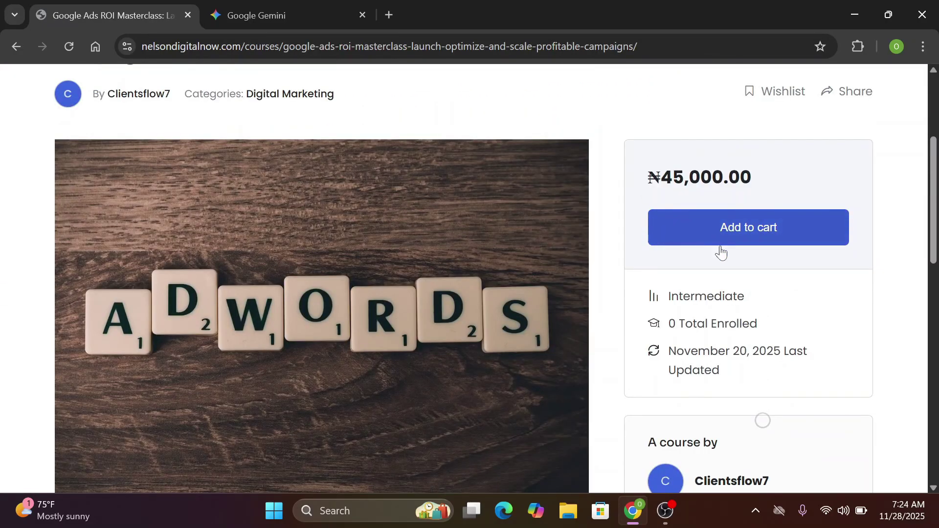
{"action": "left_click", "coordinate": [721, 242]}
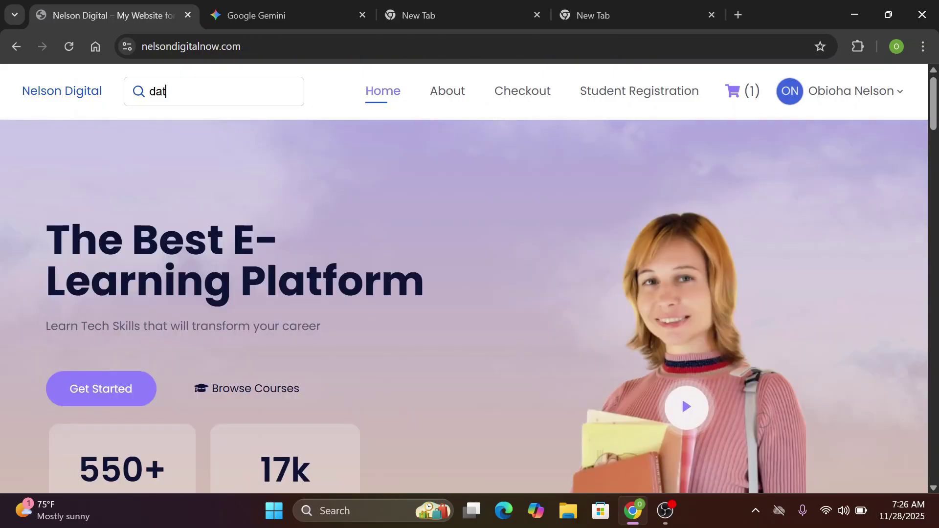
Search the site for 'data science' and browse the results listing Data Science & AI/ML
{"action": "type", "text": "a s"}
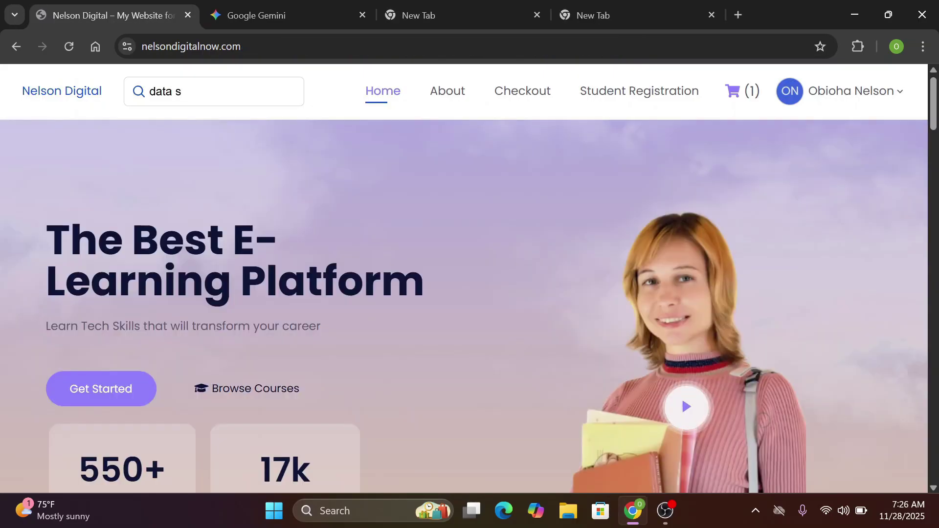
{"action": "type", "text": "cience"}
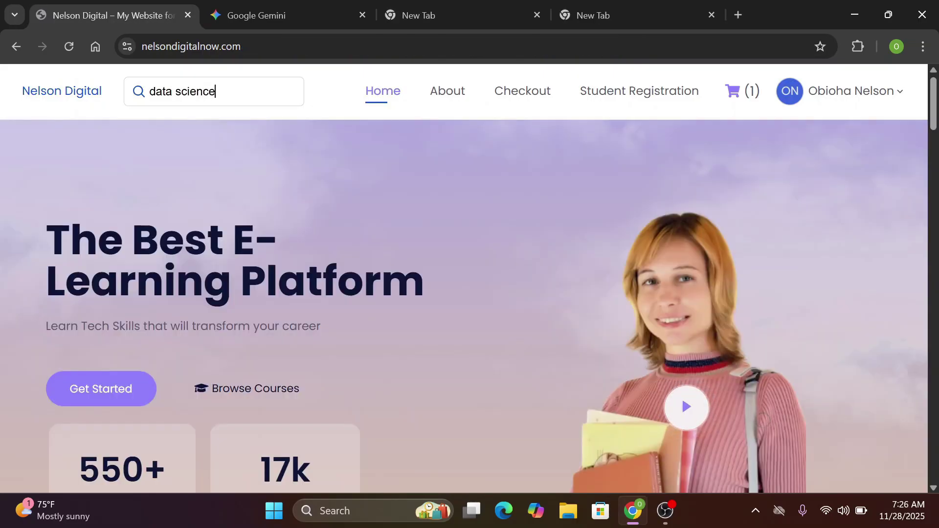
{"action": "key", "text": "Return"}
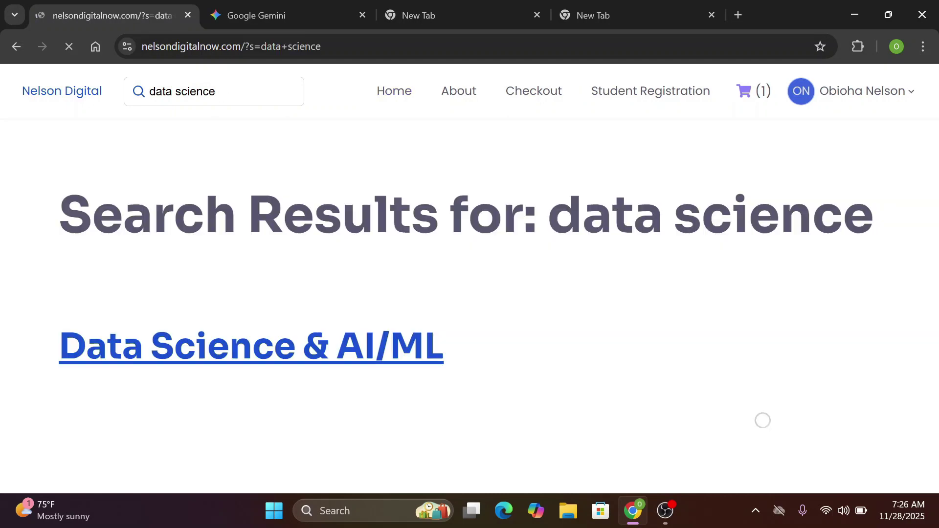
{"action": "scroll", "coordinate": [762, 421], "scroll_direction": "down", "scroll_amount": 8}
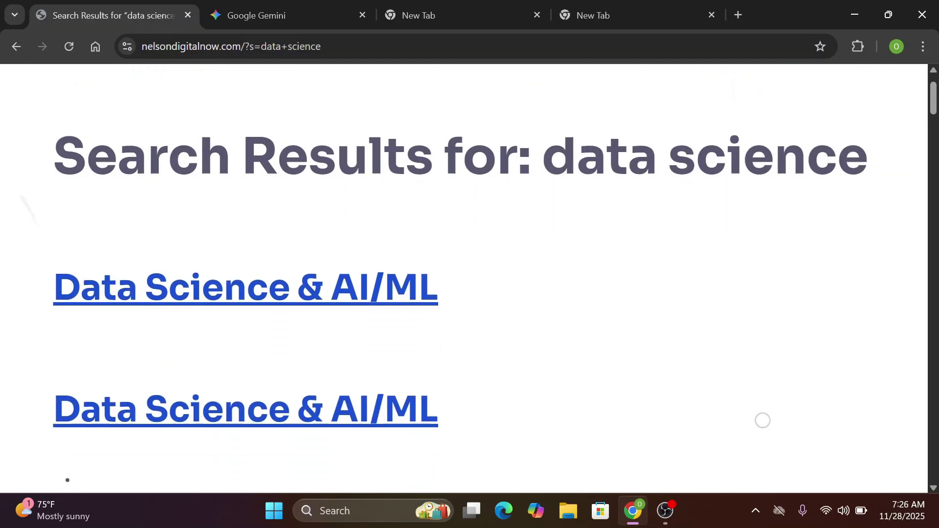
{"action": "scroll", "coordinate": [763, 421], "scroll_direction": "down", "scroll_amount": 5}
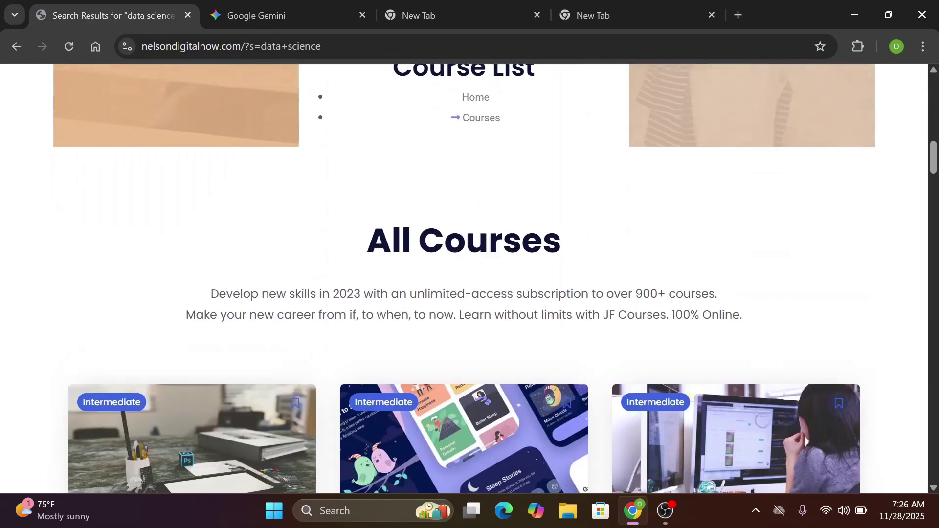
{"action": "scroll", "coordinate": [763, 421], "scroll_direction": "up", "scroll_amount": 10}
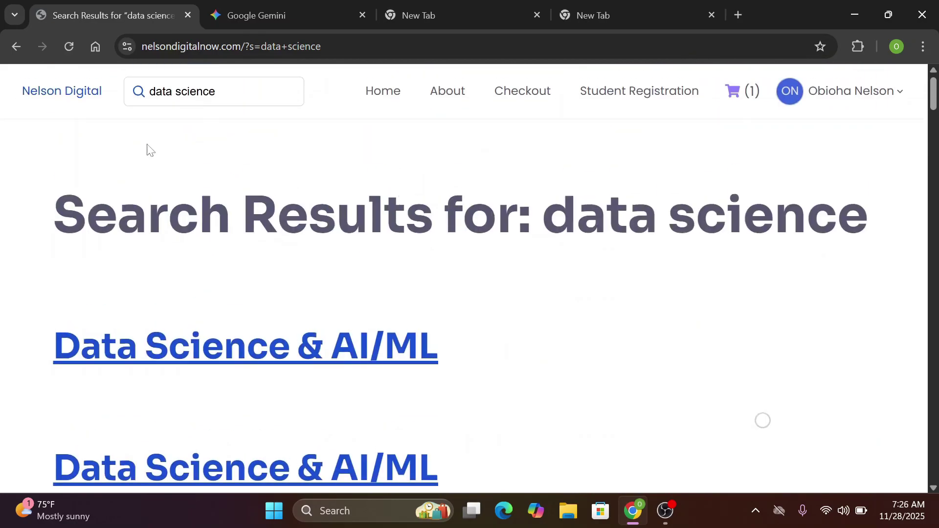
Open the Data Science & AI/ML course, expand its video description and follow the client.harmonweb.com link
{"action": "left_click", "coordinate": [257, 361]}
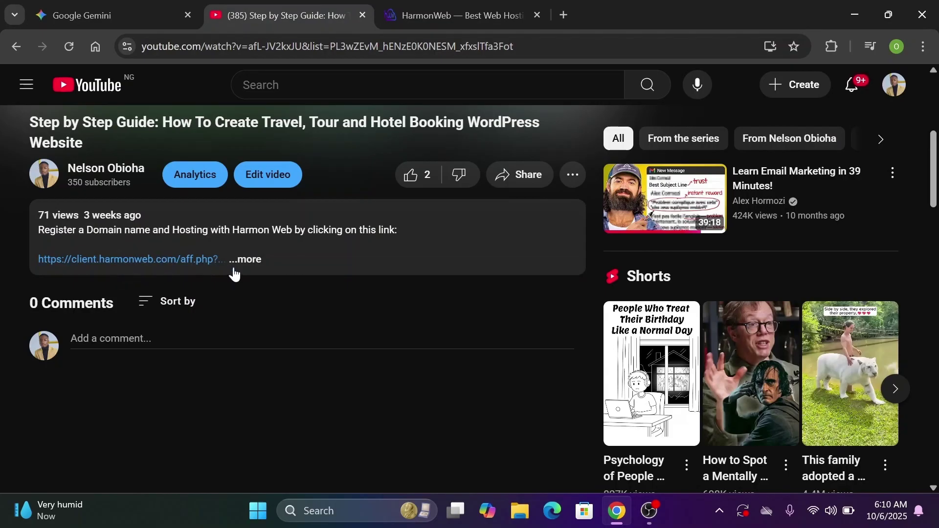
{"action": "left_click", "coordinate": [248, 261]}
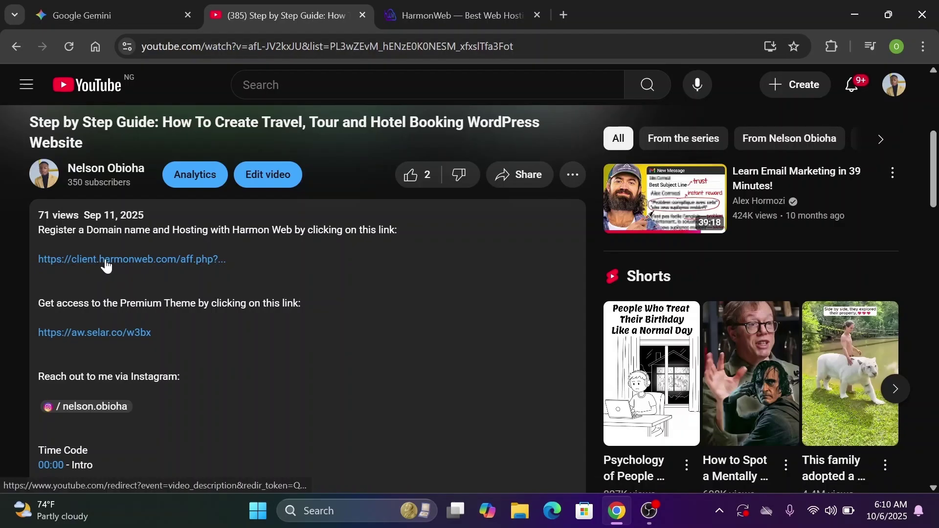
{"action": "left_click", "coordinate": [106, 265]}
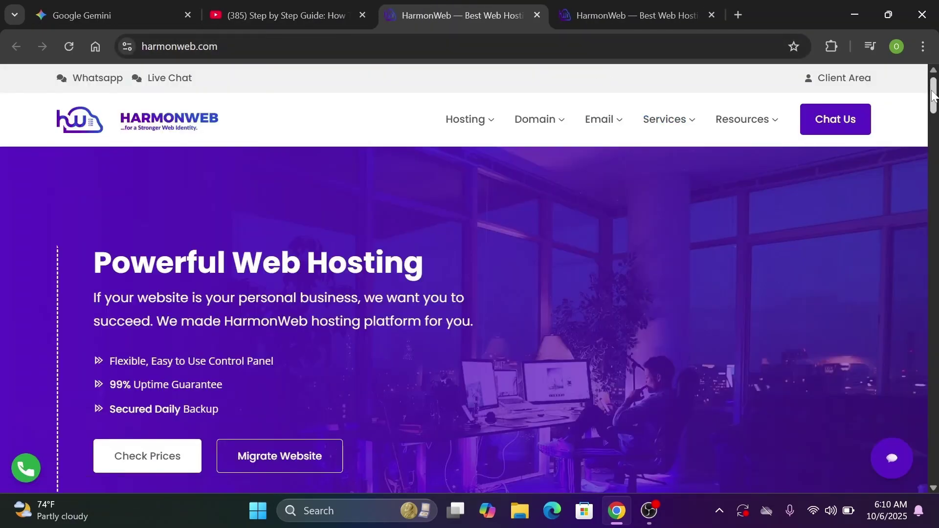
On the Register Unique Domain slide, search nelsondigitalnow.com, found available at ₦21,500.00NGN
{"action": "left_click_drag", "start_coordinate": [932, 92], "coordinate": [932, 125]}
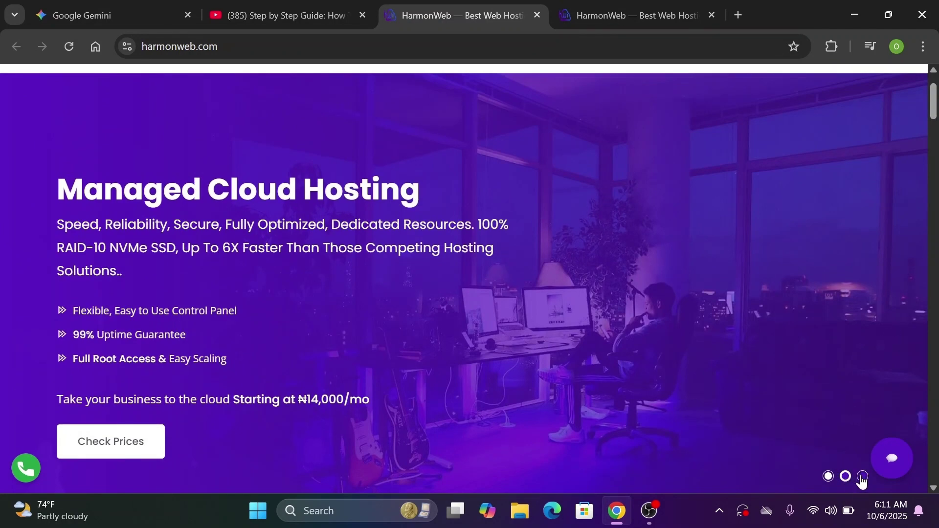
{"action": "left_click", "coordinate": [862, 477]}
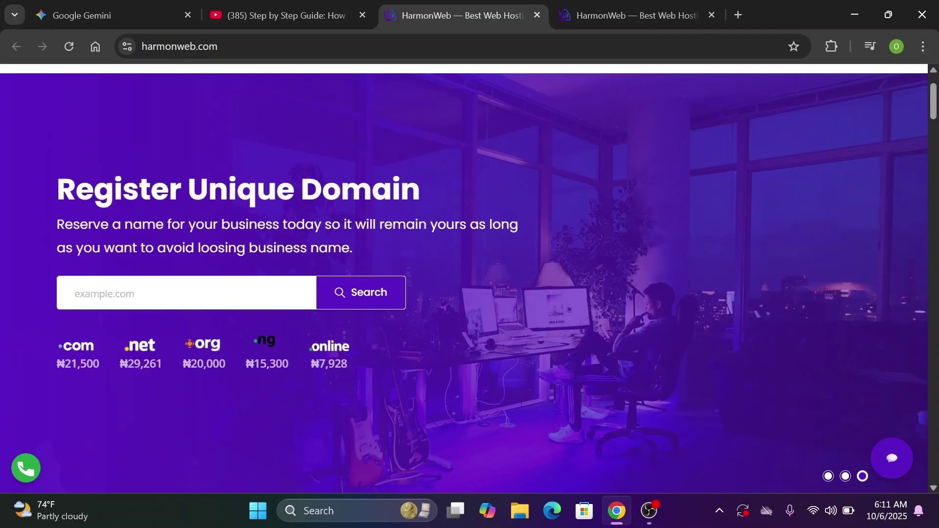
{"action": "left_click", "coordinate": [74, 293]}
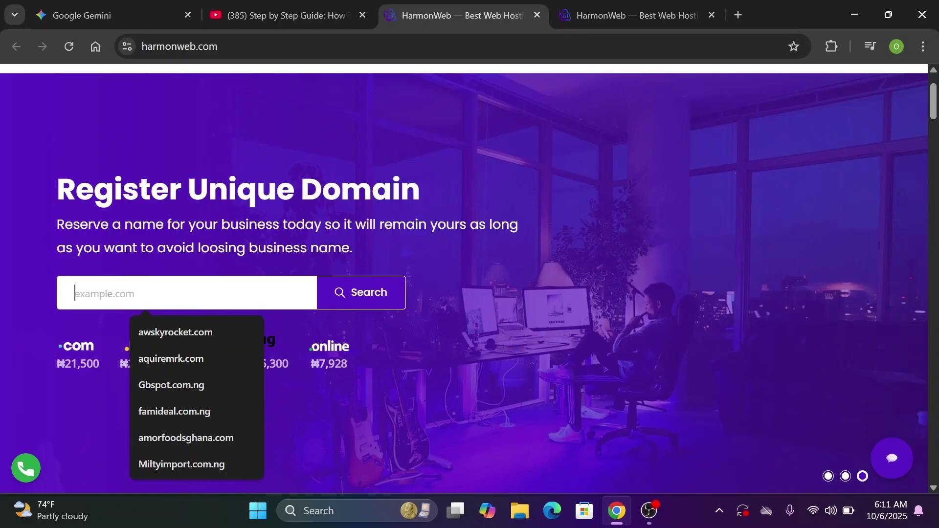
{"action": "type", "text": "nelsondigitalnow.com"}
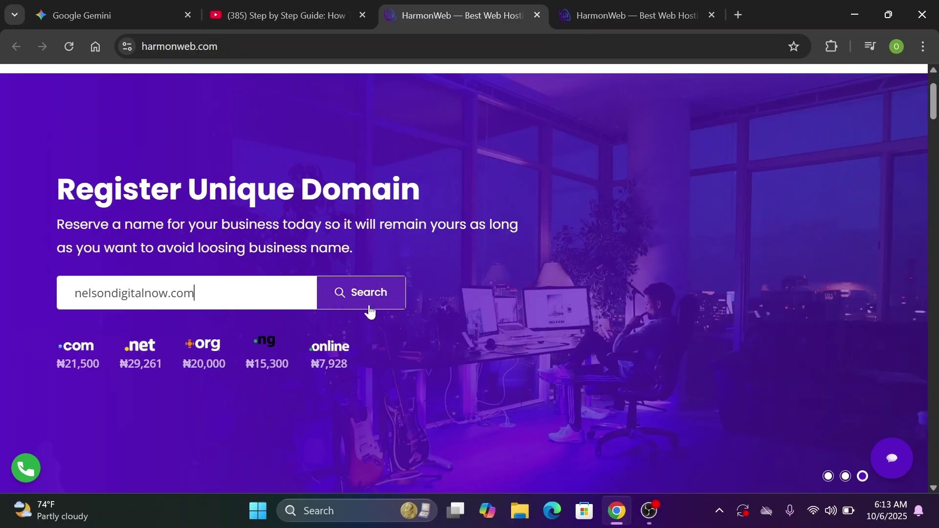
{"action": "left_click", "coordinate": [370, 312]}
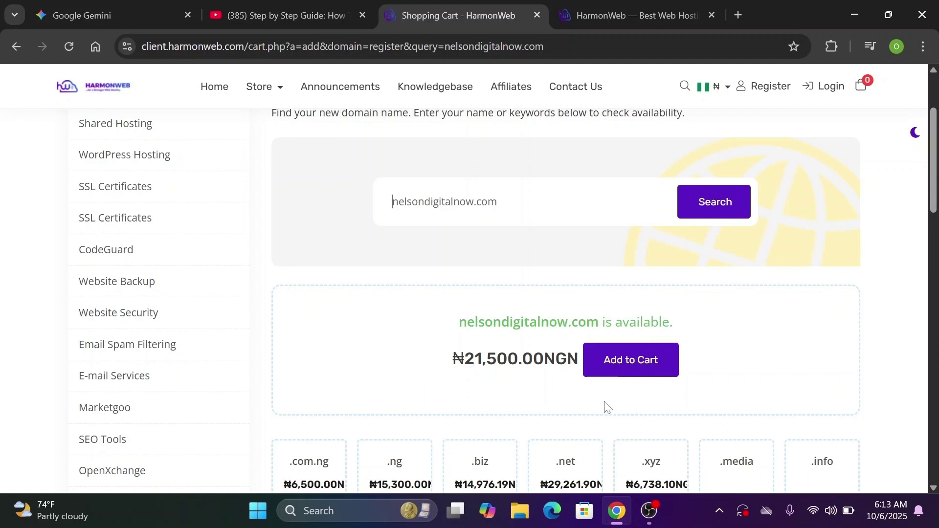
Add nelsondigitalnow.com to the cart, then choose to add hosting and browse the Shared Hosting plans
{"action": "left_click", "coordinate": [622, 370]}
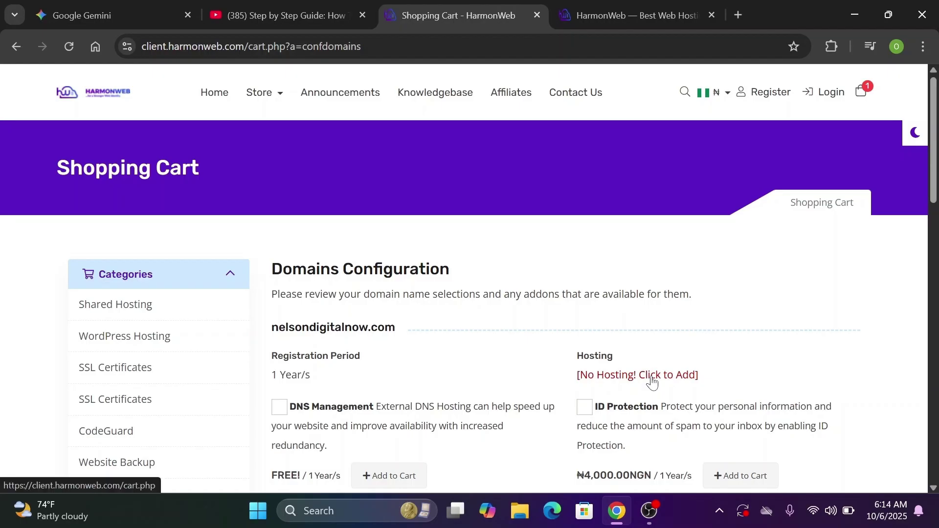
{"action": "left_click", "coordinate": [594, 376]}
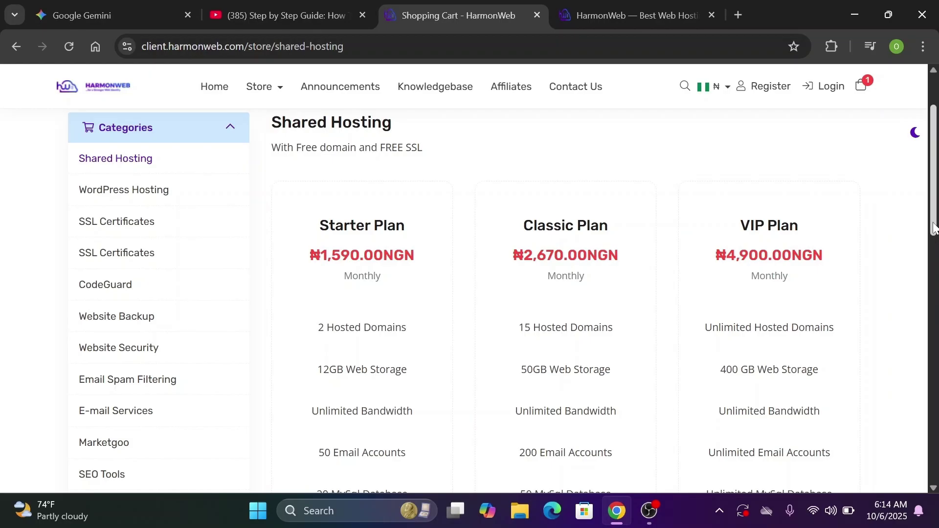
{"action": "left_click_drag", "start_coordinate": [935, 226], "coordinate": [935, 264]}
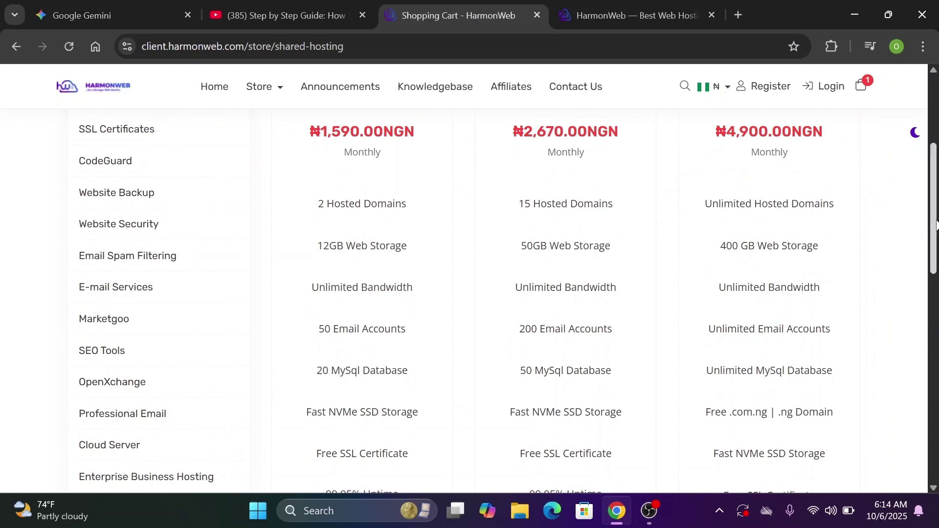
{"action": "left_click_drag", "start_coordinate": [933, 229], "coordinate": [933, 304]}
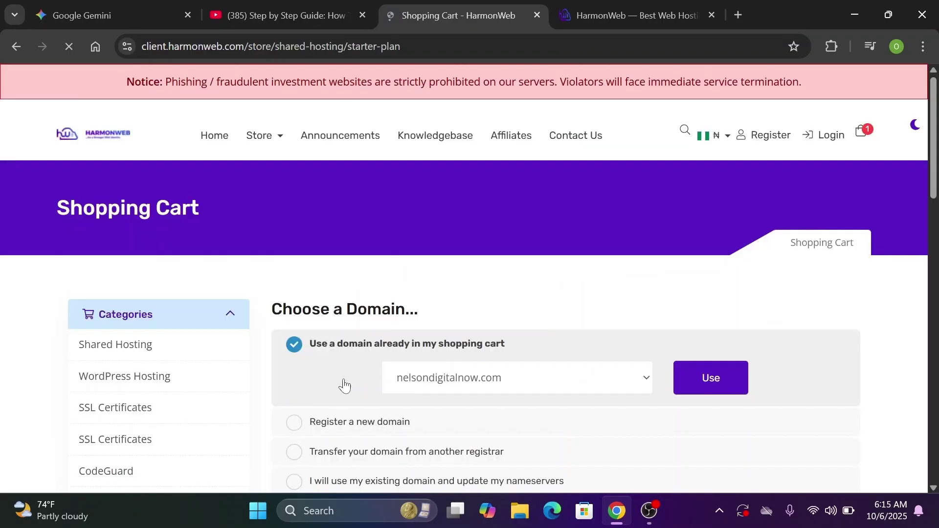
Attach the Starter Plan to the carted nelsondigitalnow.com with a 12 Month Price billing cycle at ₦1,457.50NGN
{"action": "left_click_drag", "start_coordinate": [936, 166], "coordinate": [935, 205]}
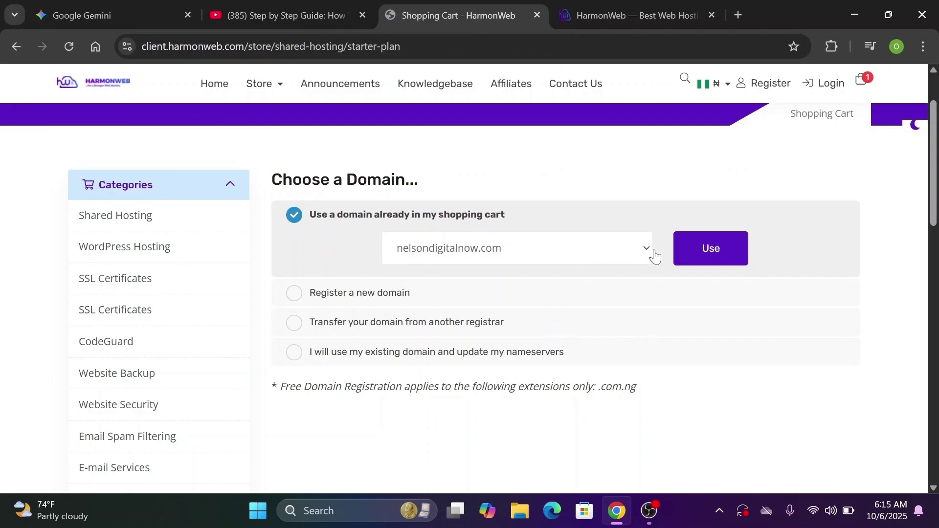
{"action": "left_click", "coordinate": [714, 253]}
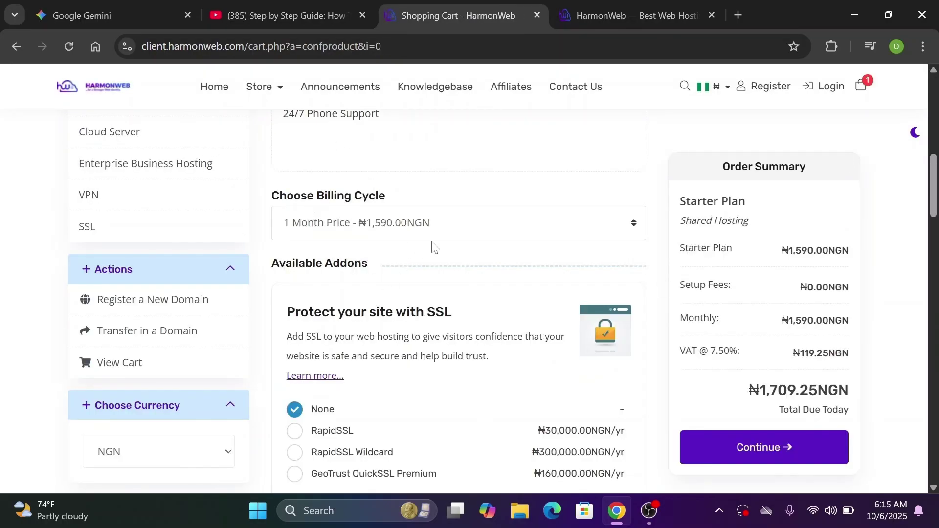
{"action": "left_click", "coordinate": [478, 225]}
{"action": "left_click", "coordinate": [482, 223]}
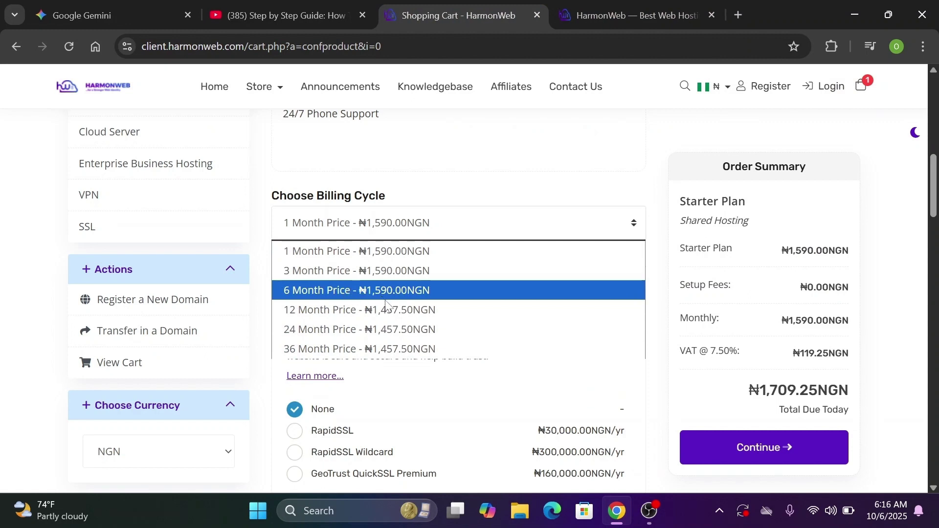
{"action": "left_click", "coordinate": [408, 311]}
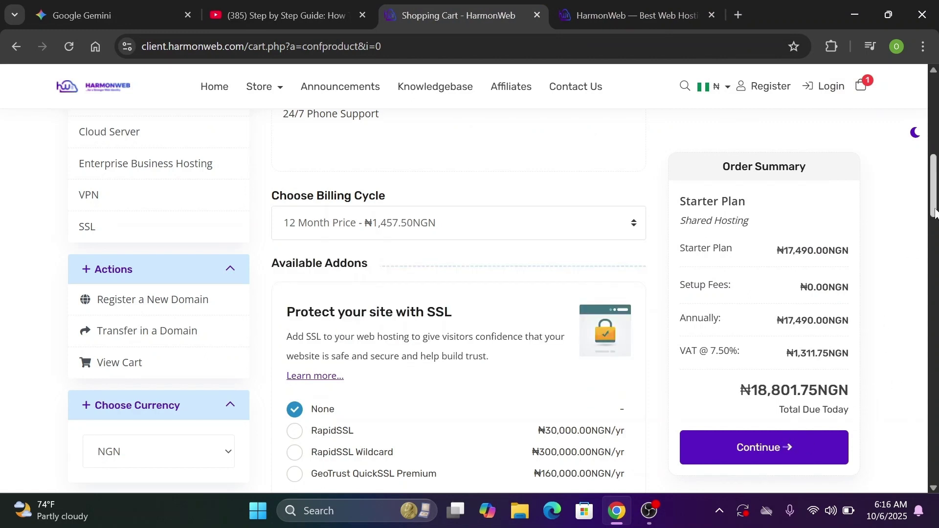
{"action": "left_click_drag", "start_coordinate": [935, 211], "coordinate": [935, 252]}
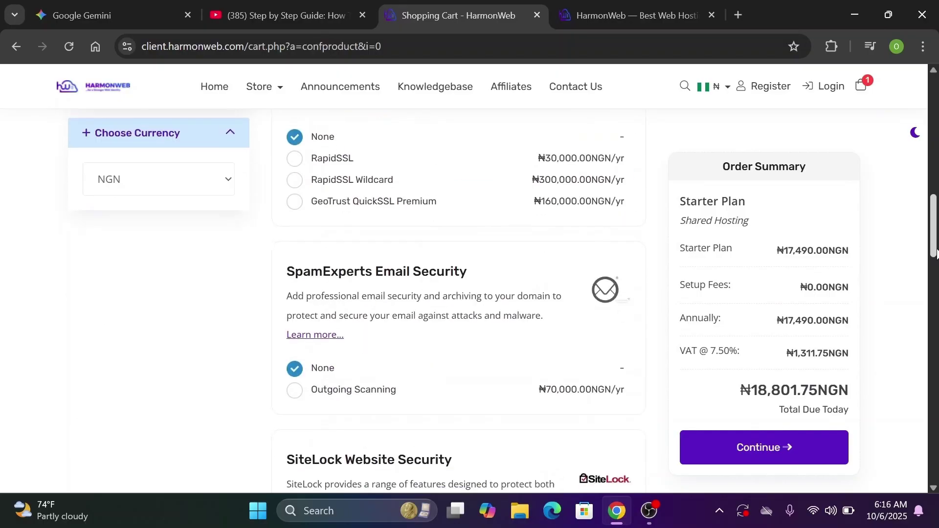
{"action": "left_click", "coordinate": [766, 455]}
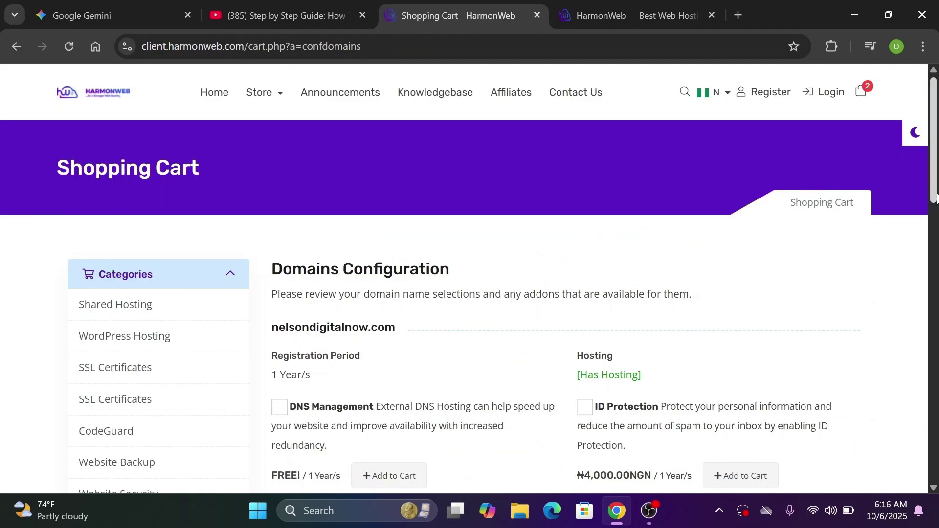
Continue past Domains Configuration and check out from the Review & Checkout page to reach email verification
{"action": "left_click_drag", "start_coordinate": [936, 197], "coordinate": [935, 219]}
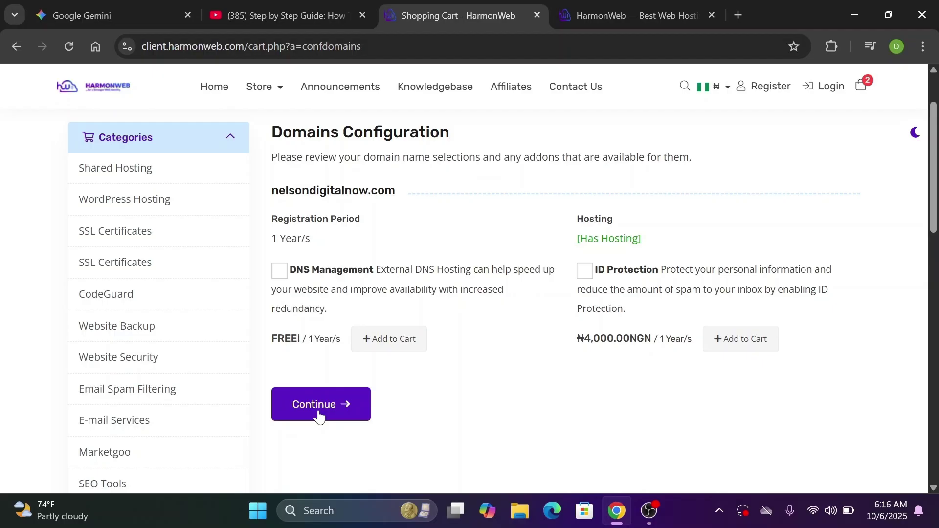
{"action": "left_click", "coordinate": [318, 416]}
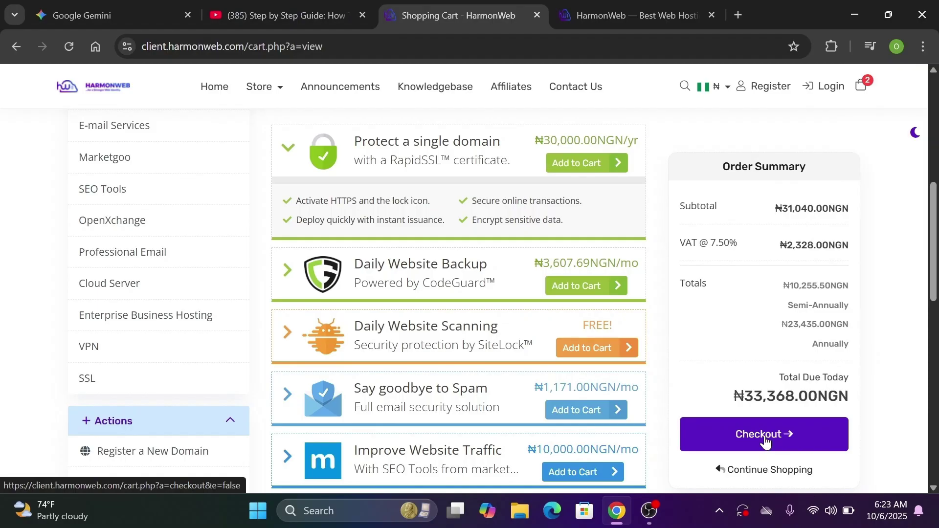
{"action": "left_click", "coordinate": [766, 443]}
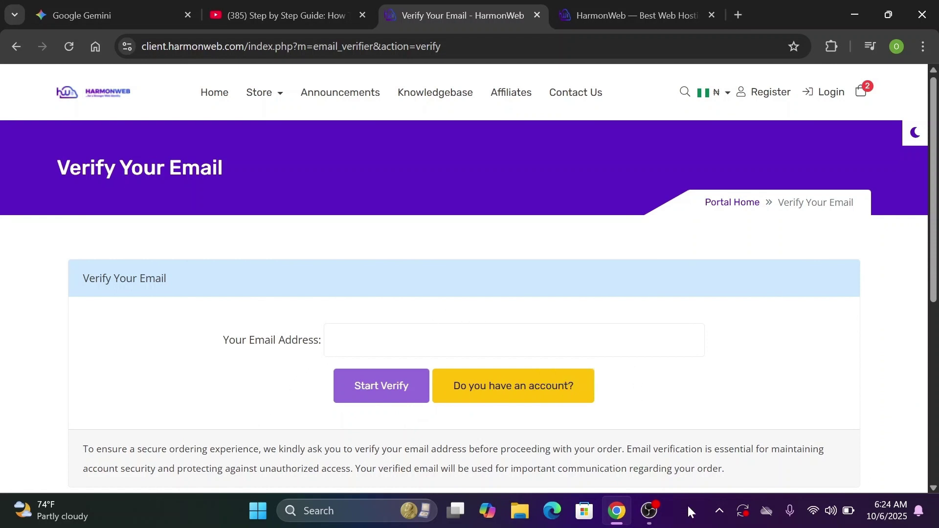
Enter the buyer's e-mail address on the Verify Your Email page and request a verification code
{"action": "mouse_move", "coordinate": [650, 511]}
{"action": "left_click", "coordinate": [489, 341]}
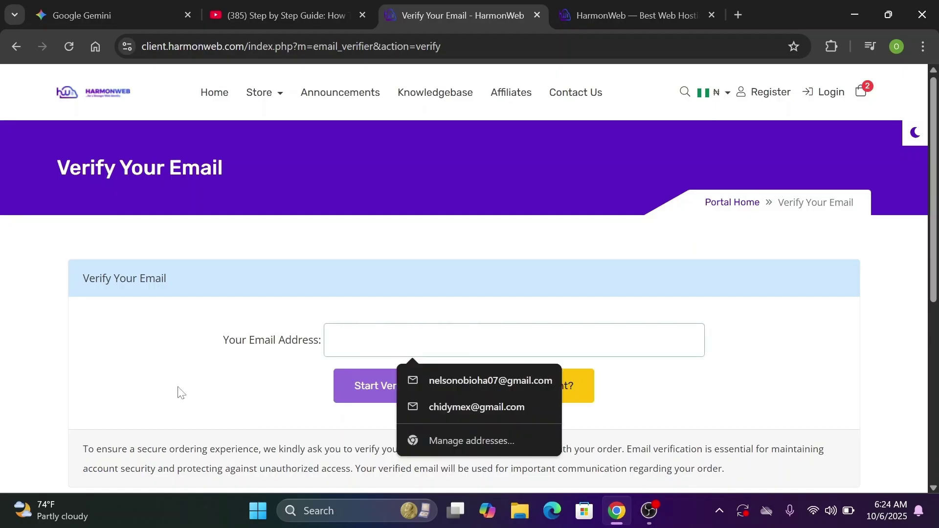
{"action": "left_click", "coordinate": [421, 304]}
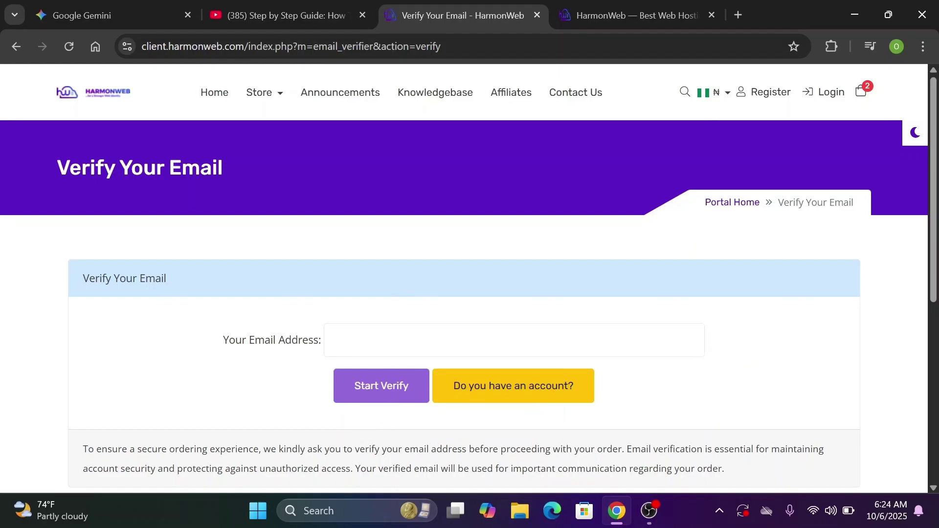
{"action": "left_click", "coordinate": [381, 342]}
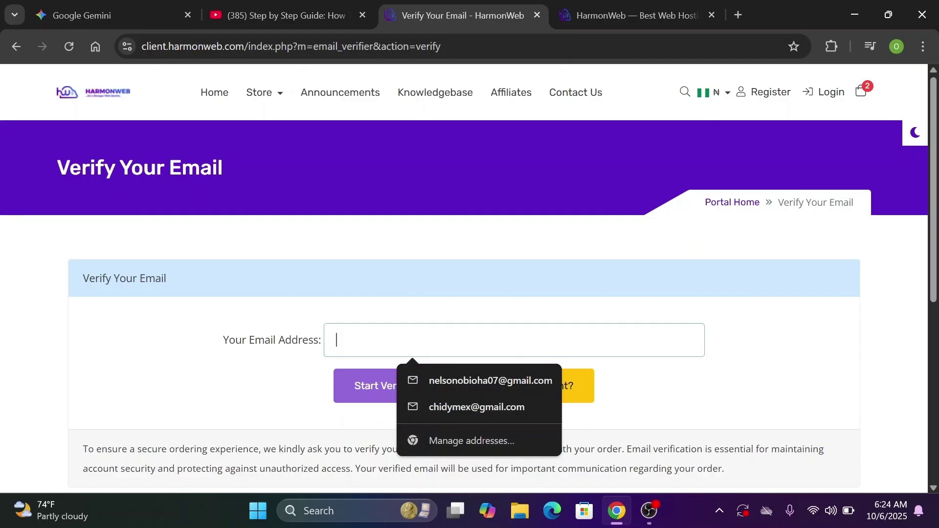
{"action": "key", "text": "ctrl+v"}
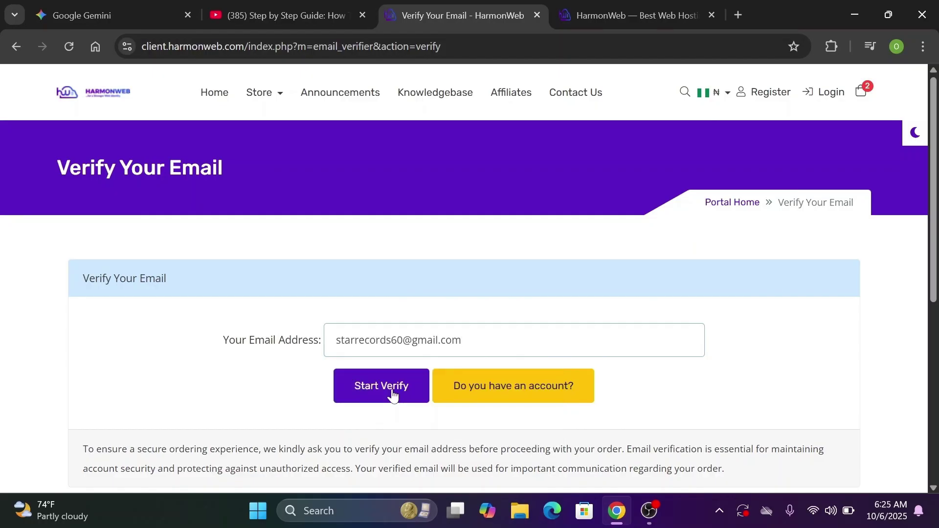
{"action": "left_click", "coordinate": [393, 395]}
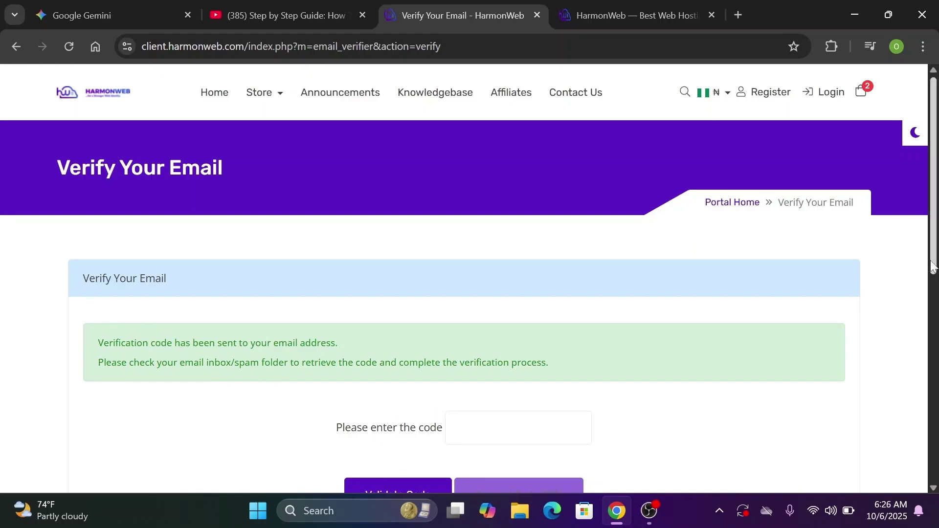
{"action": "scroll", "coordinate": [932, 266], "scroll_direction": "down", "scroll_amount": 3}
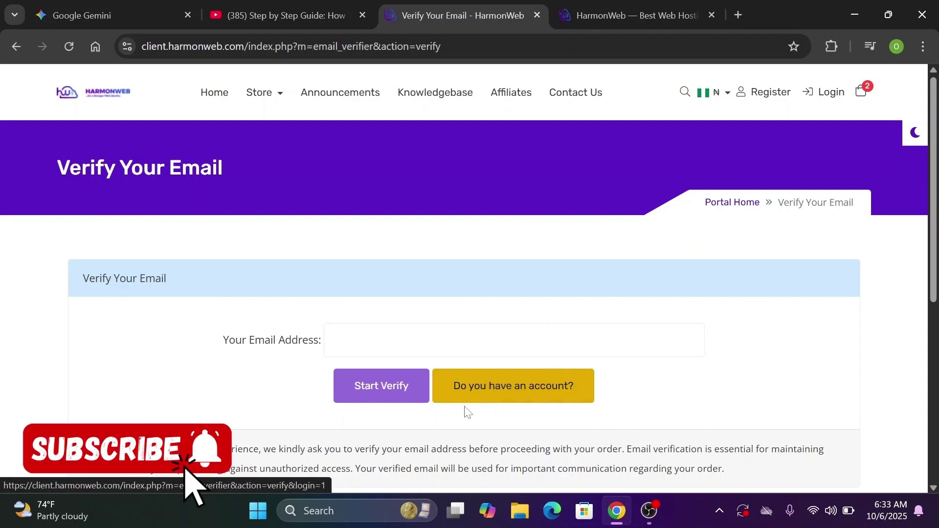
Log in to the HarmonWeb client account with the saved credentials, returning to the ₦33,368.00NGN cart
{"action": "left_click", "coordinate": [531, 394]}
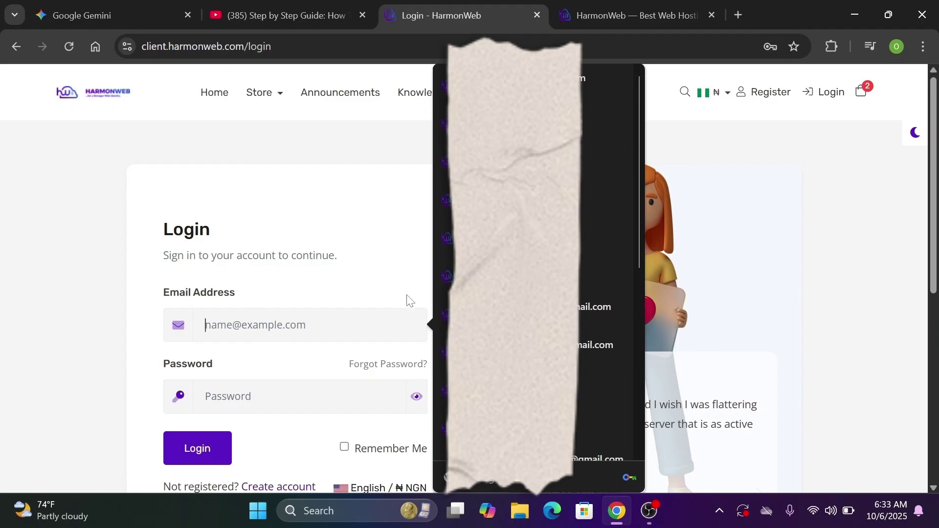
{"action": "left_click", "coordinate": [615, 80]}
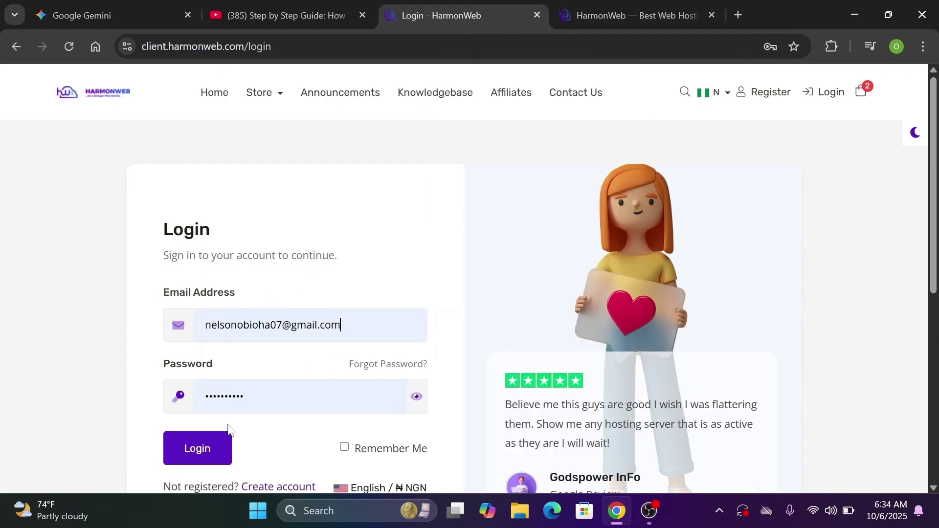
{"action": "left_click", "coordinate": [196, 462]}
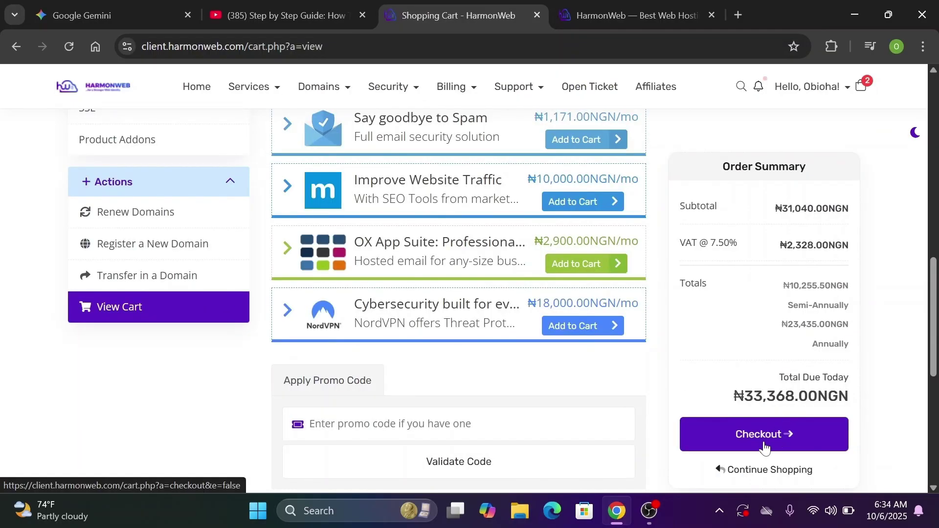
Proceed to checkout with the ₦33,368.00NGN cart and accept the Terms of Service
{"action": "left_click", "coordinate": [764, 435]}
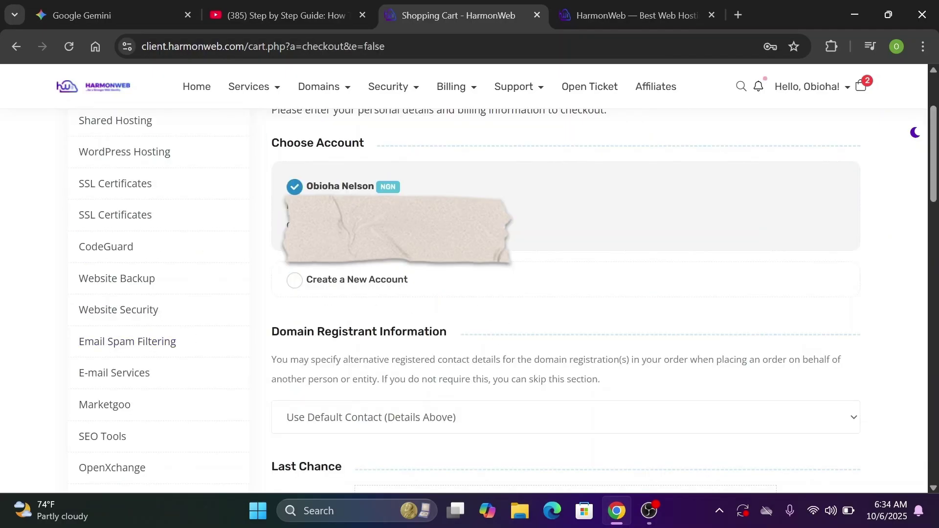
{"action": "left_click", "coordinate": [294, 289]}
{"action": "scroll", "coordinate": [929, 181], "scroll_direction": "down", "scroll_amount": 3}
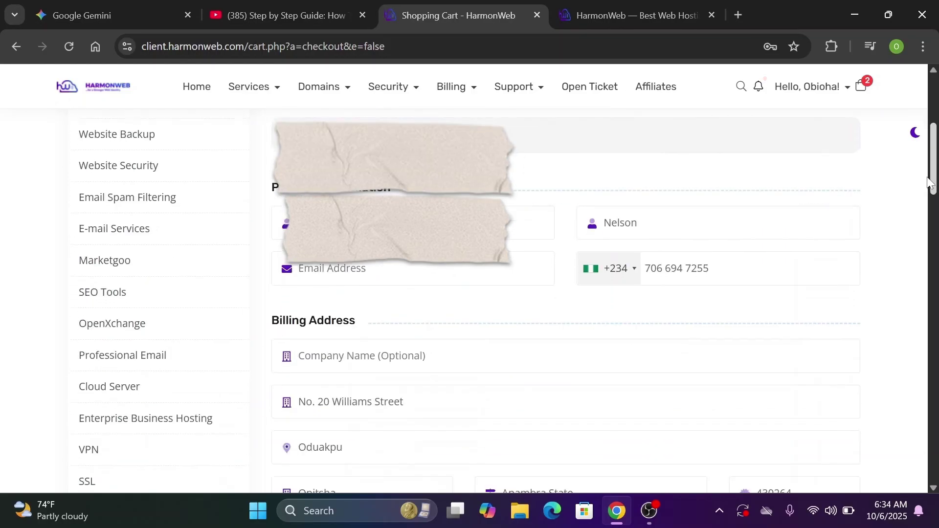
{"action": "left_click_drag", "start_coordinate": [930, 183], "coordinate": [930, 190]}
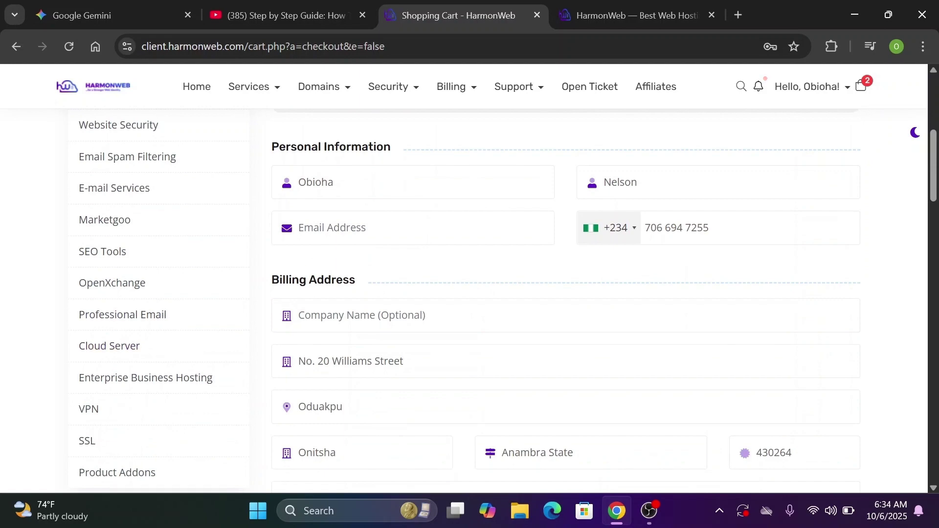
{"action": "left_click_drag", "start_coordinate": [934, 181], "coordinate": [934, 402]}
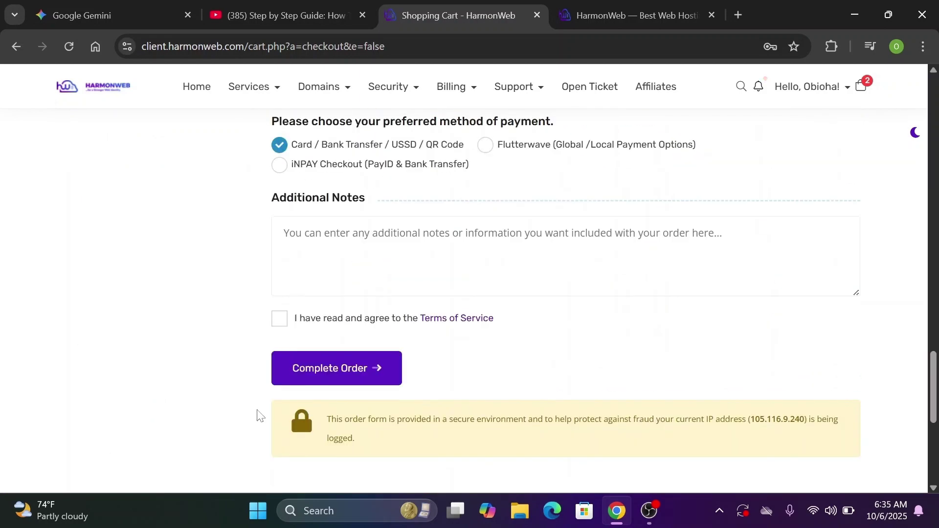
{"action": "left_click", "coordinate": [305, 322]}
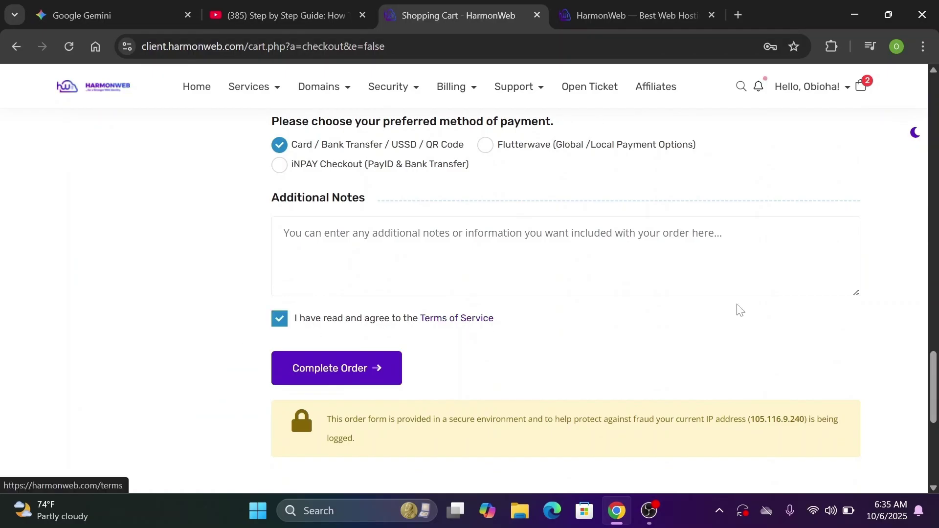
Keep the default survey answers: Friend as referral, Myself as owner, Yes as developer
{"action": "scroll", "coordinate": [937, 377], "scroll_direction": "up", "scroll_amount": 5}
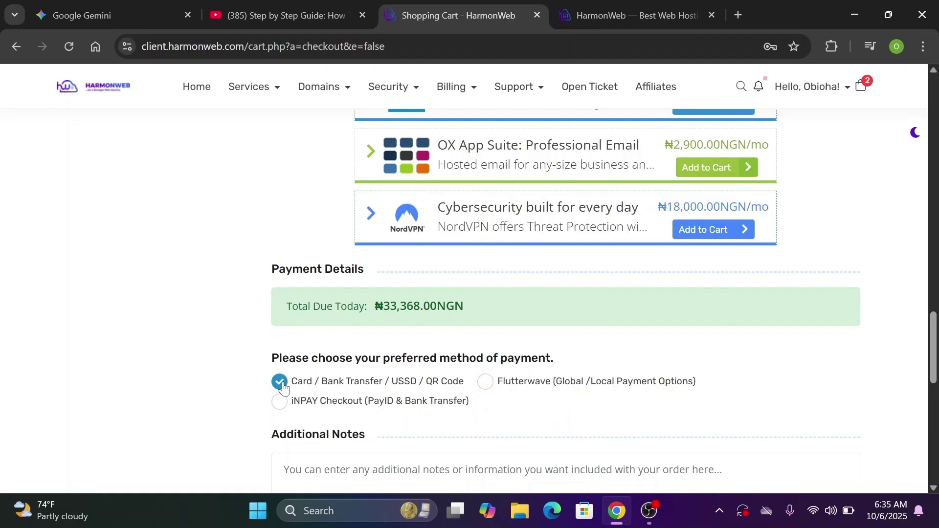
{"action": "scroll", "coordinate": [283, 388], "scroll_direction": "up", "scroll_amount": 10}
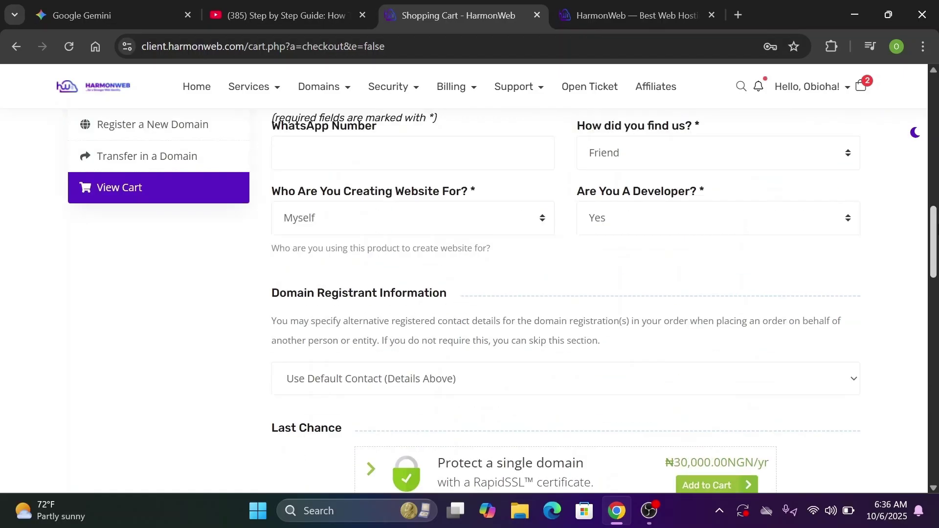
{"action": "scroll", "coordinate": [197, 309], "scroll_direction": "up", "scroll_amount": 2}
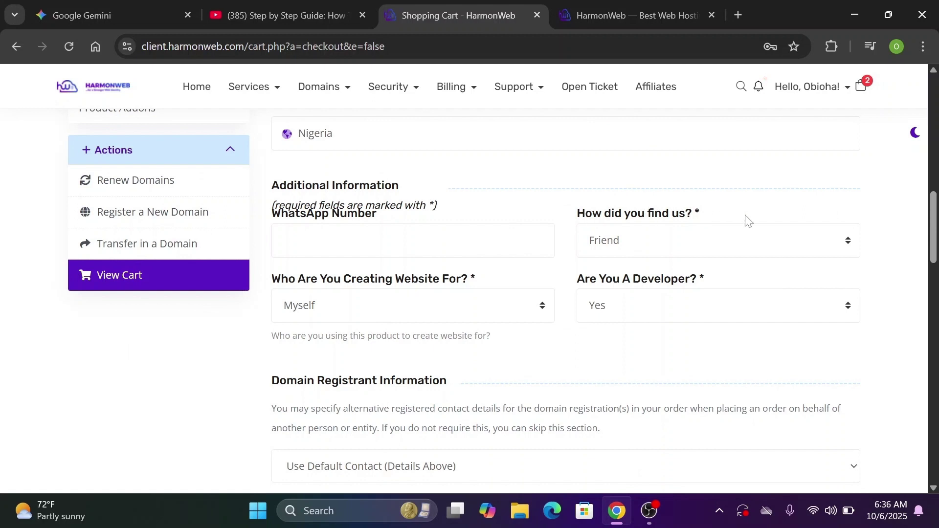
{"action": "left_click", "coordinate": [789, 252]}
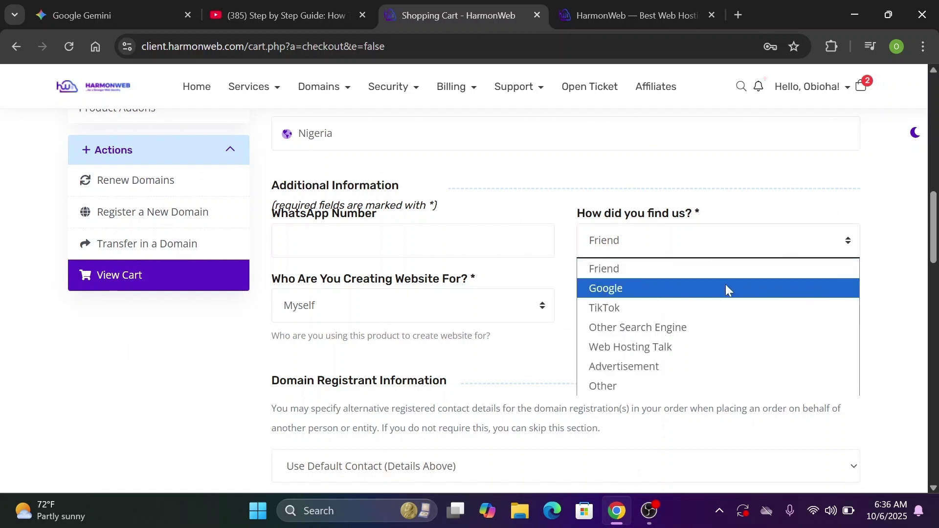
{"action": "left_click", "coordinate": [657, 269]}
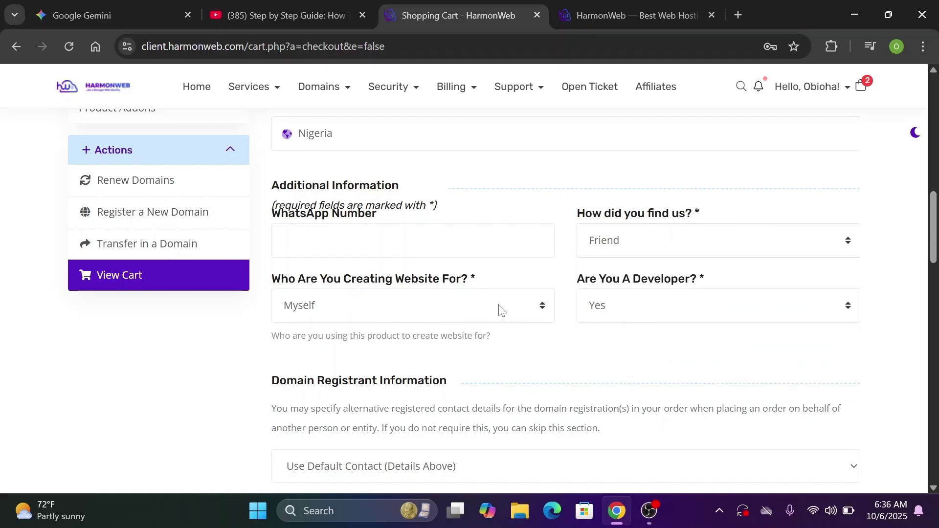
{"action": "left_click", "coordinate": [415, 317]}
{"action": "left_click", "coordinate": [413, 313]}
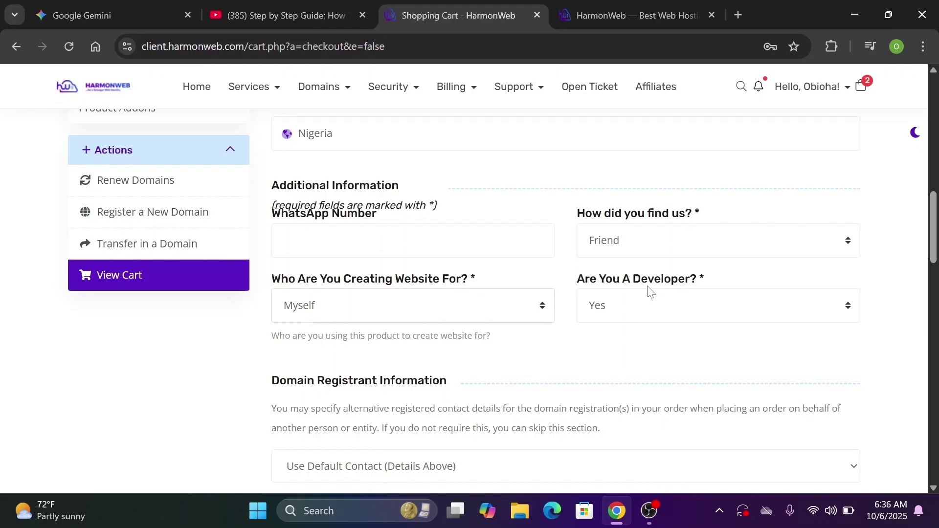
{"action": "left_click", "coordinate": [695, 307]}
{"action": "left_click", "coordinate": [677, 333]}
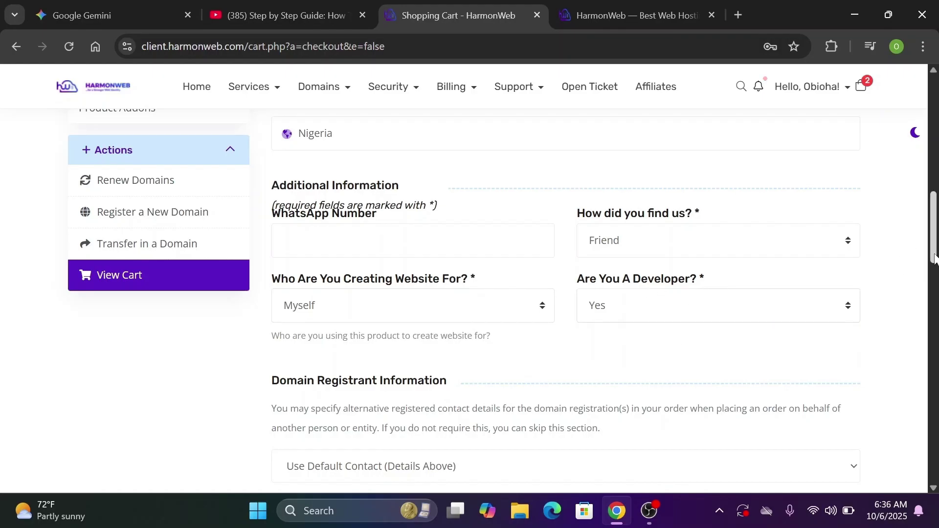
Select the existing saved account and complete the hosting order
{"action": "scroll", "coordinate": [934, 258], "scroll_direction": "down", "scroll_amount": 5}
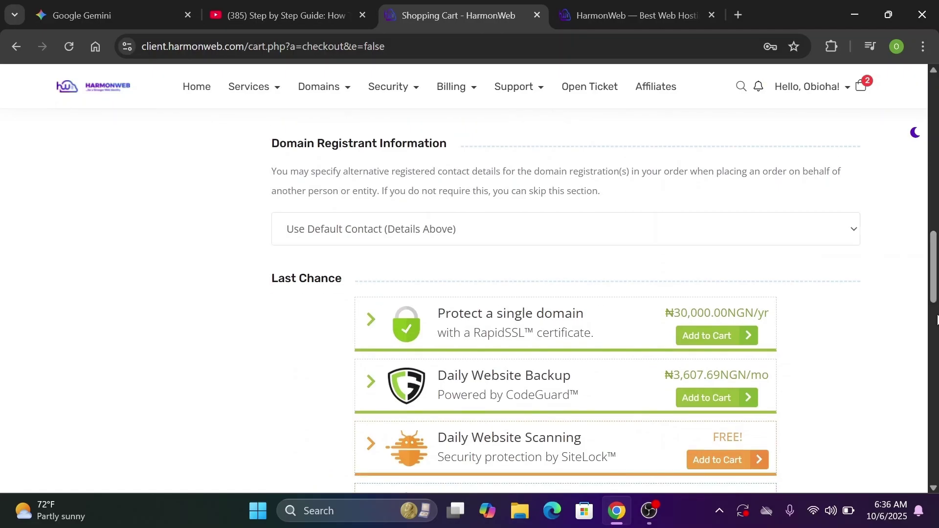
{"action": "scroll", "coordinate": [934, 294], "scroll_direction": "down", "scroll_amount": 10}
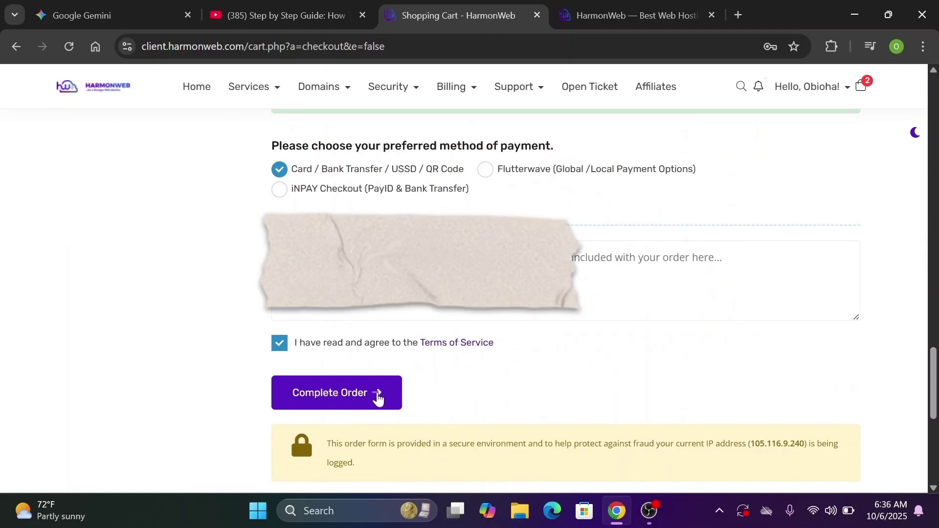
{"action": "left_click_drag", "start_coordinate": [935, 384], "coordinate": [936, 156]}
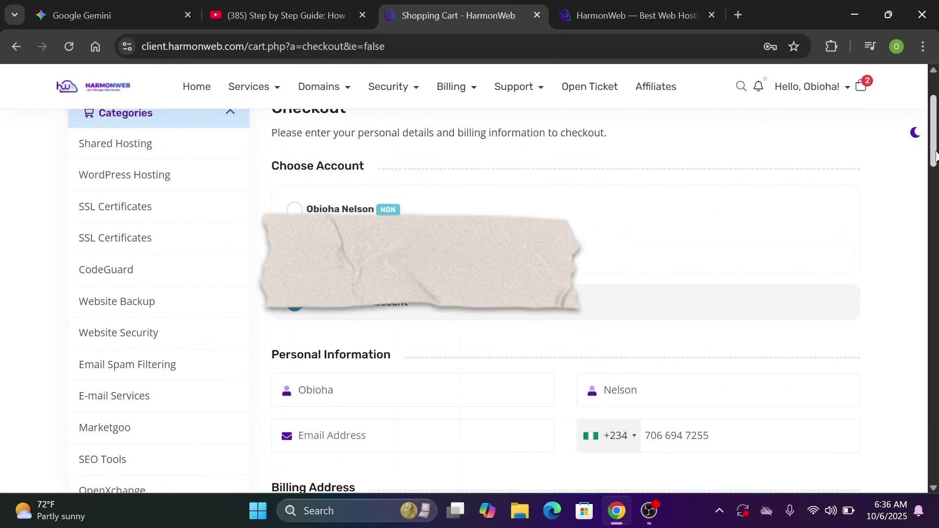
{"action": "left_click", "coordinate": [292, 211]}
{"action": "scroll", "coordinate": [916, 212], "scroll_direction": "down", "scroll_amount": 20}
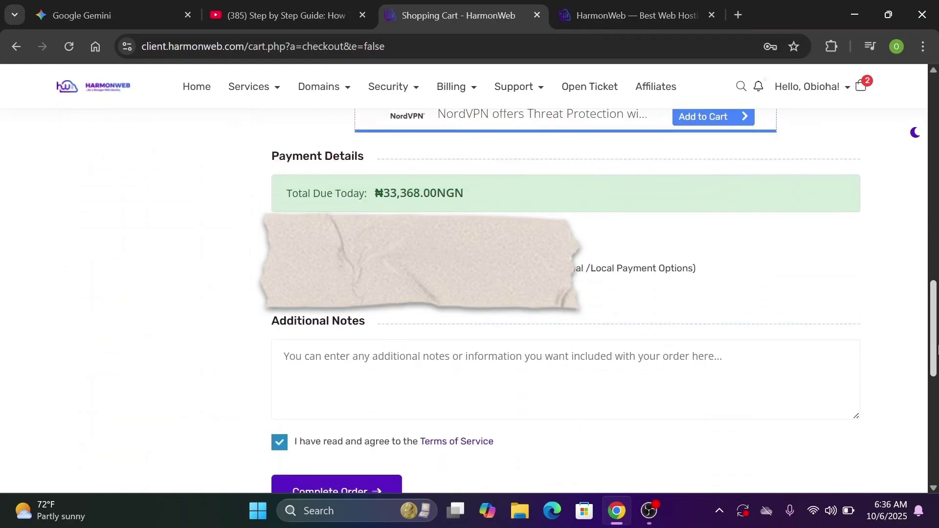
{"action": "scroll", "coordinate": [934, 339], "scroll_direction": "up", "scroll_amount": 2}
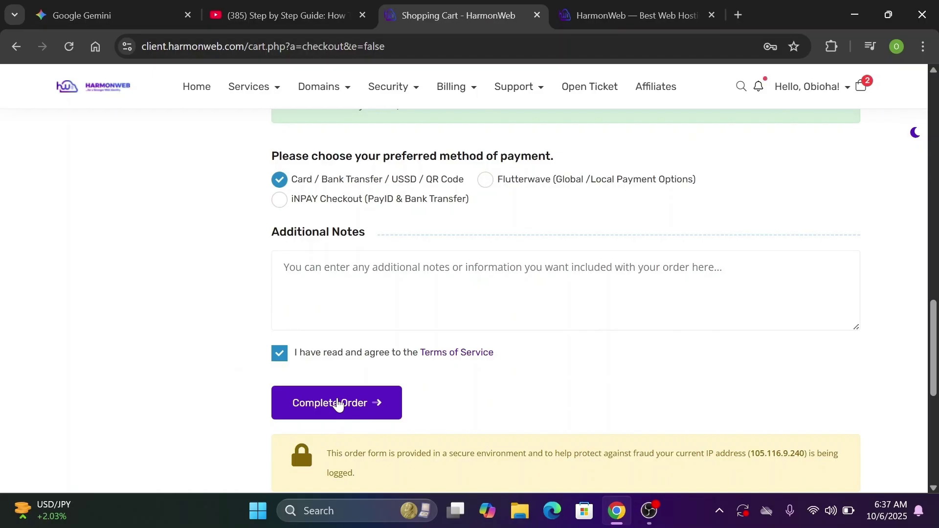
{"action": "left_click", "coordinate": [337, 404]}
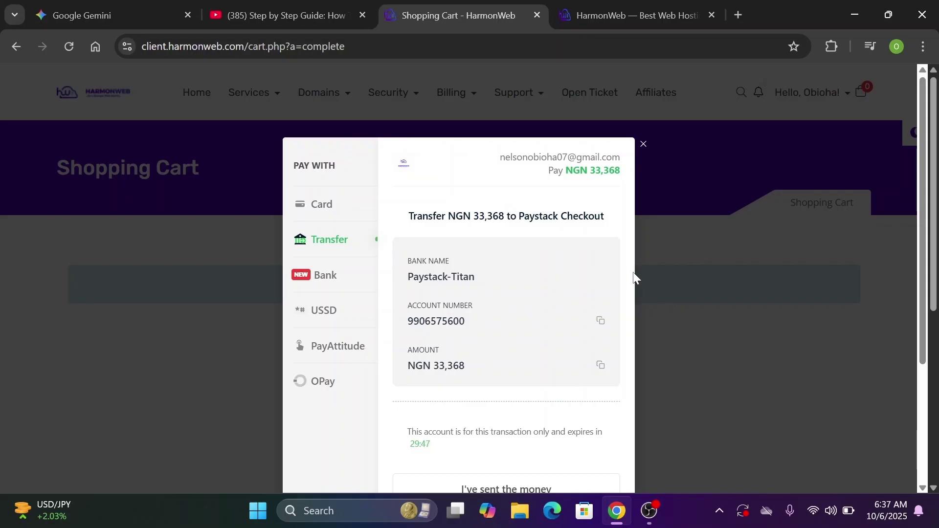
Complete the NGN 33,368 Paystack bank transfer and reach the Order Confirmation page
{"action": "scroll", "coordinate": [537, 452], "scroll_direction": "down", "scroll_amount": 2}
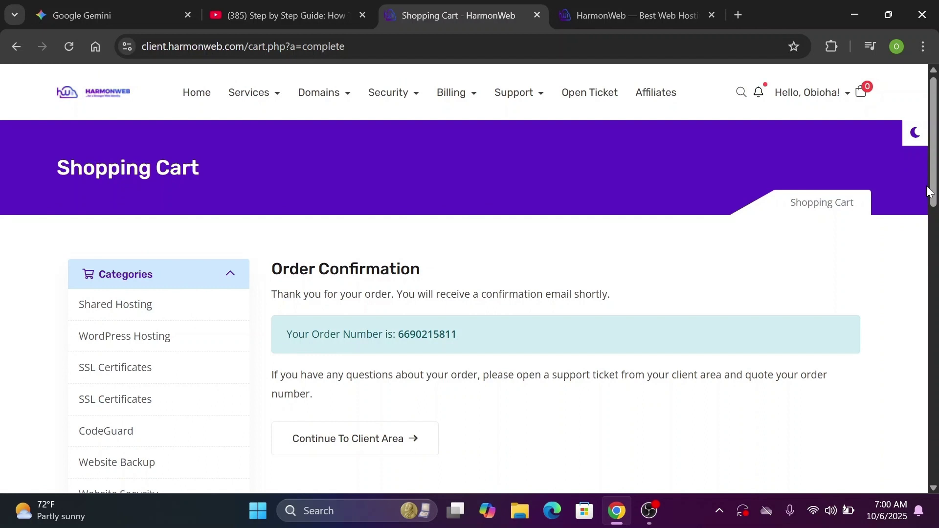
{"action": "scroll", "coordinate": [484, 306], "scroll_direction": "down", "scroll_amount": 4}
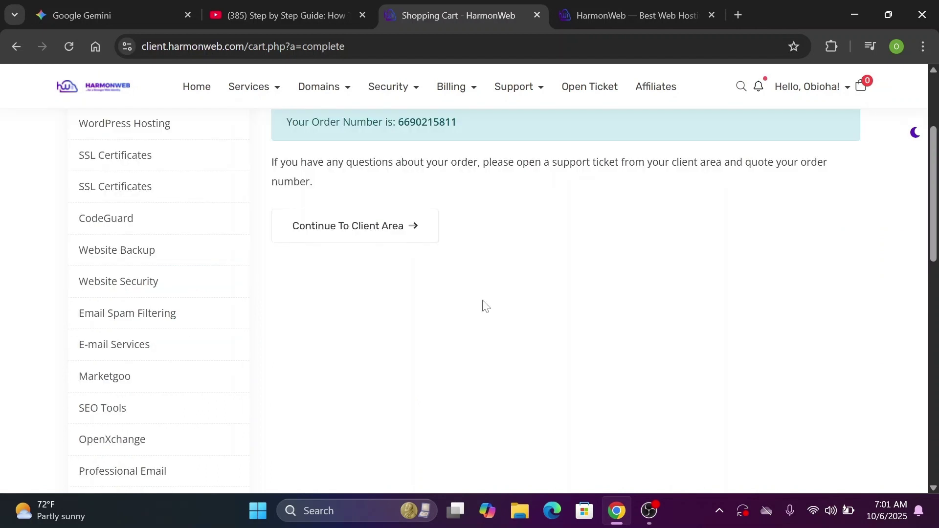
Open the nelsondigitalnow.com Starter Plan under Services > My Services and log in to its cPanel
{"action": "left_click", "coordinate": [279, 91]}
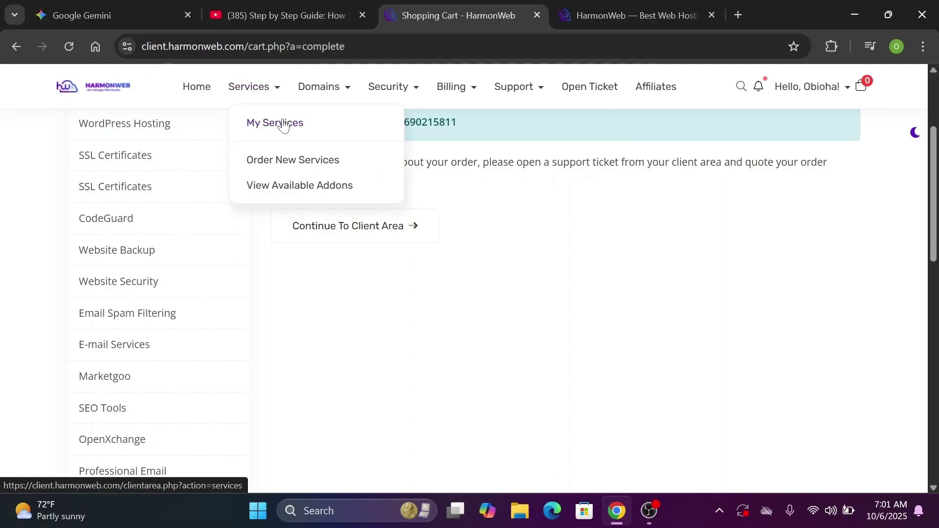
{"action": "left_click", "coordinate": [283, 123]}
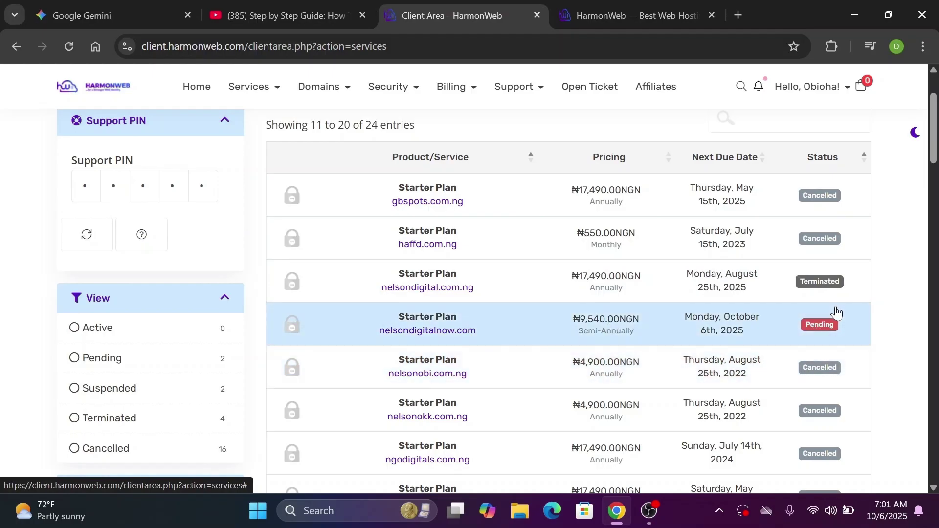
{"action": "left_click", "coordinate": [821, 325]}
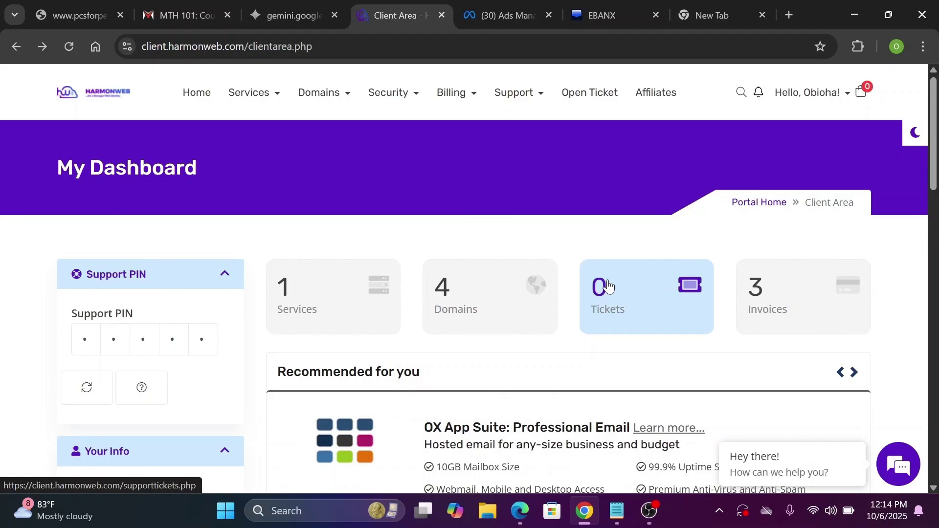
{"action": "left_click", "coordinate": [276, 100]}
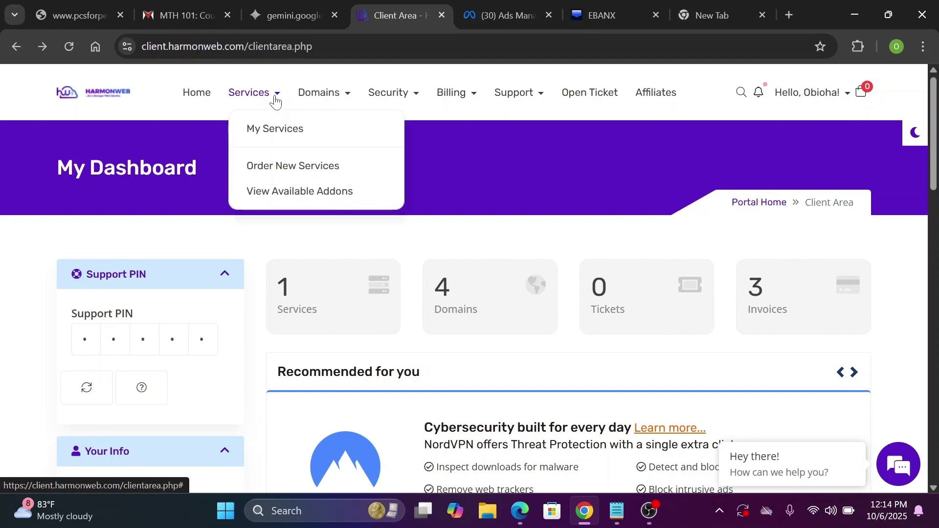
{"action": "left_click", "coordinate": [287, 138]}
{"action": "scroll", "coordinate": [761, 206], "scroll_direction": "down", "scroll_amount": 5}
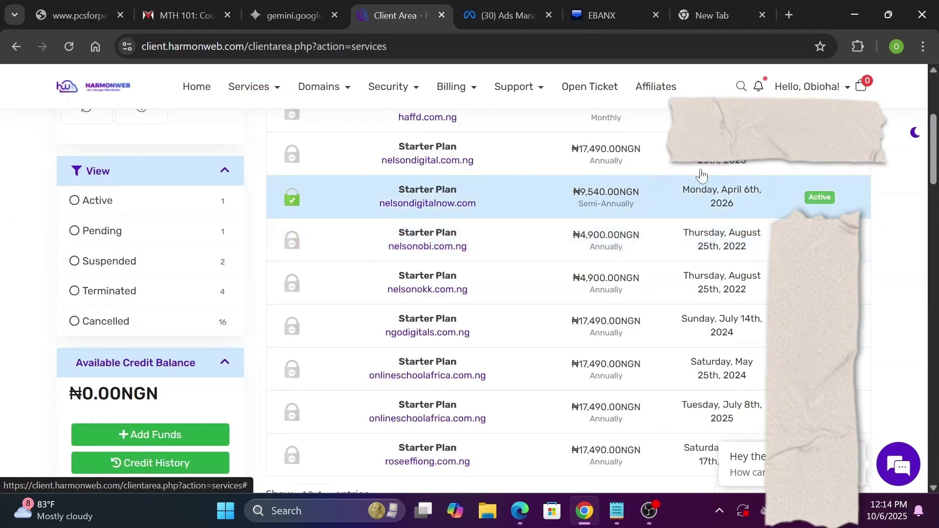
{"action": "left_click", "coordinate": [818, 204]}
{"action": "right_click", "coordinate": [818, 204]}
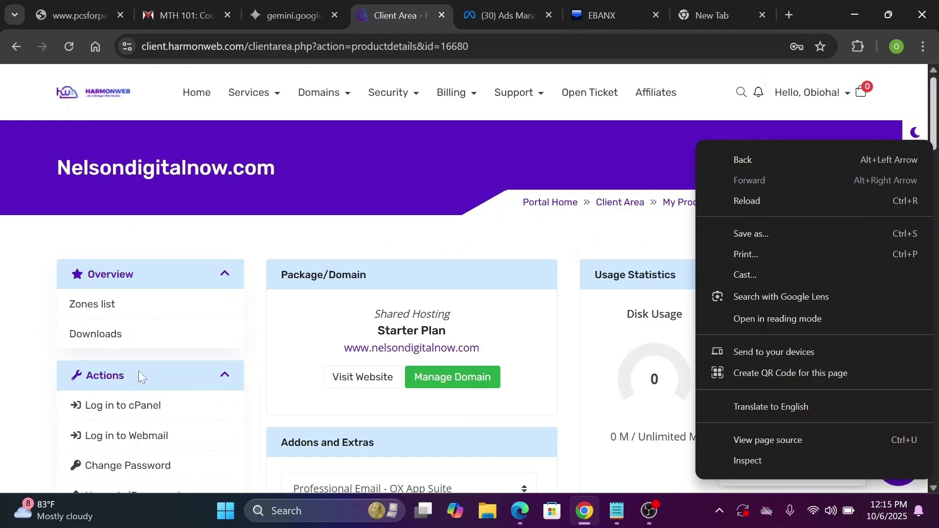
{"action": "left_click", "coordinate": [182, 360]}
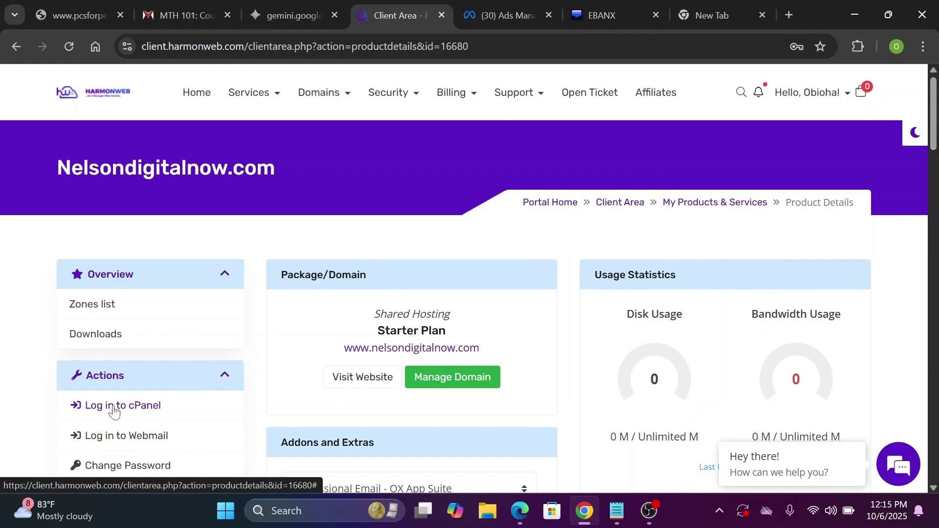
{"action": "left_click", "coordinate": [114, 411]}
Launch WordPress Manager by Softaculous from cPanel's Software section
{"action": "left_click_drag", "start_coordinate": [934, 155], "coordinate": [931, 337]}
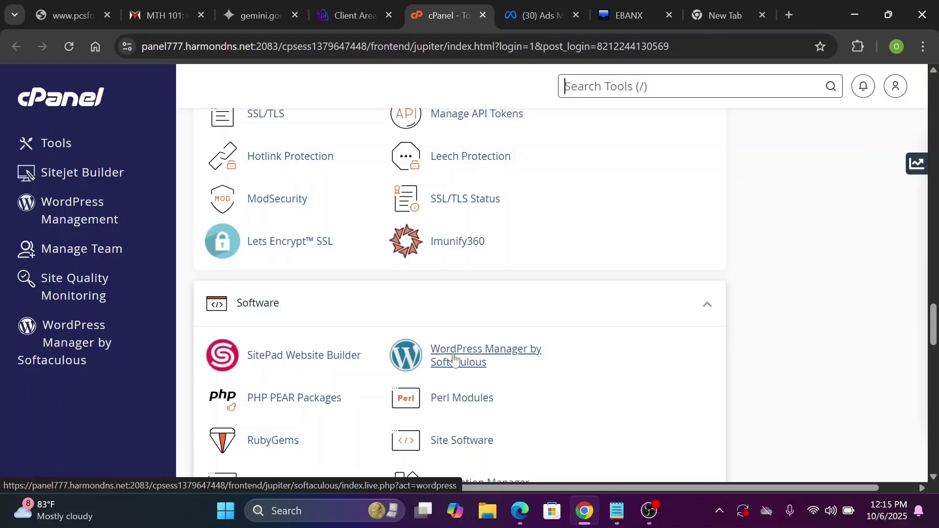
{"action": "left_click", "coordinate": [454, 360]}
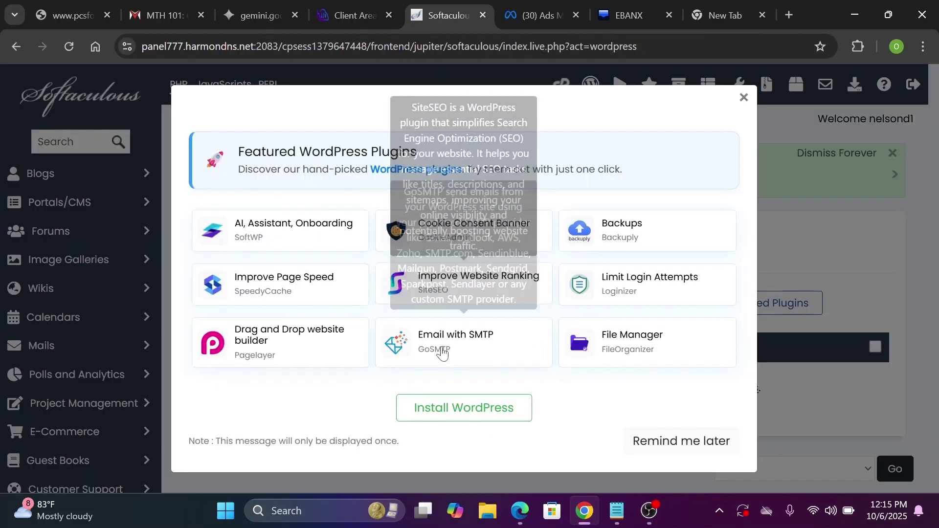
{"action": "left_click", "coordinate": [664, 452]}
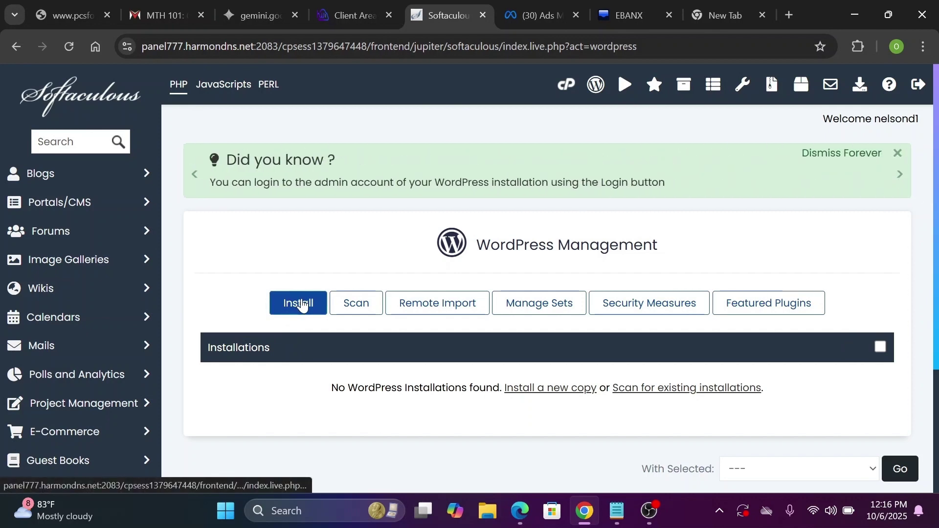
{"action": "left_click", "coordinate": [303, 304]}
{"action": "scroll", "coordinate": [260, 343], "scroll_direction": "down", "scroll_amount": 4}
{"action": "left_click", "coordinate": [260, 282]}
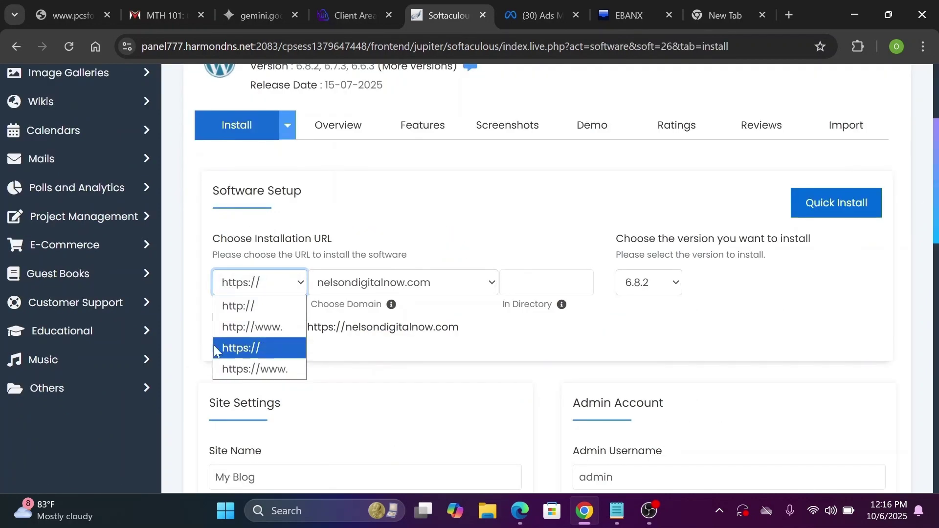
{"action": "left_click", "coordinate": [446, 230]}
{"action": "left_click", "coordinate": [290, 286]}
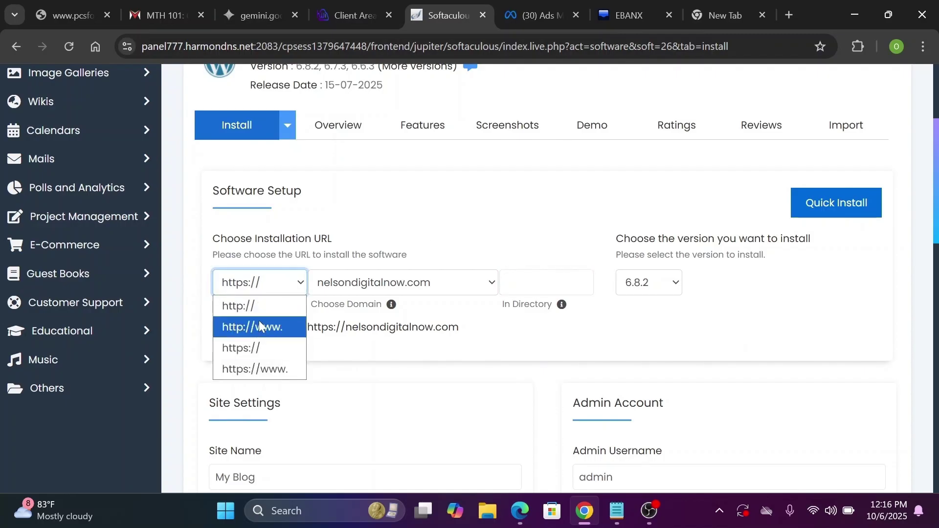
{"action": "left_click", "coordinate": [450, 234]}
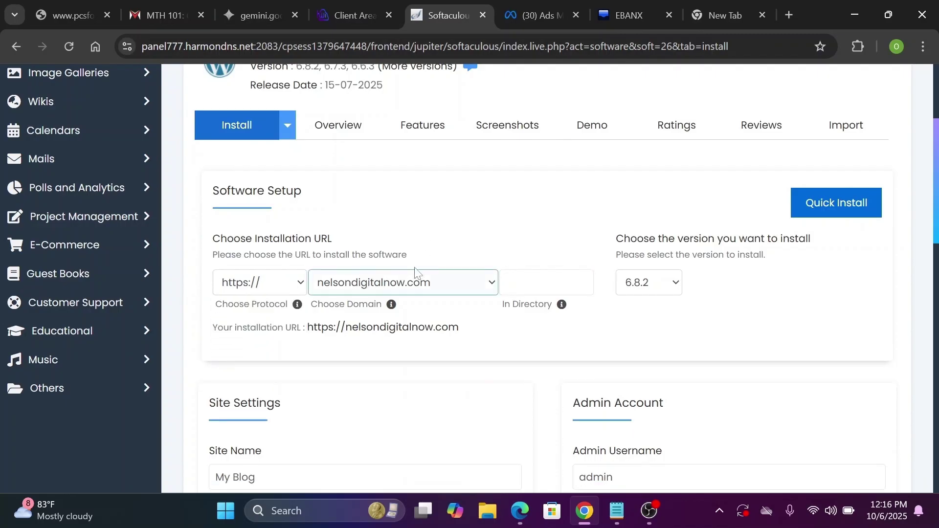
Target nelsondigitalnow.com with no subdirectory and WordPress version 6.8.2
{"action": "left_click", "coordinate": [490, 281]}
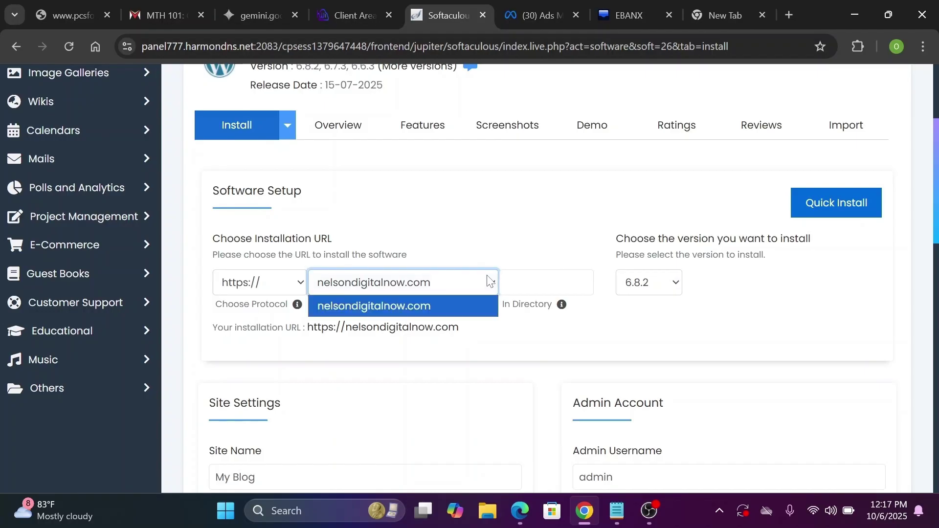
{"action": "left_click", "coordinate": [425, 305]}
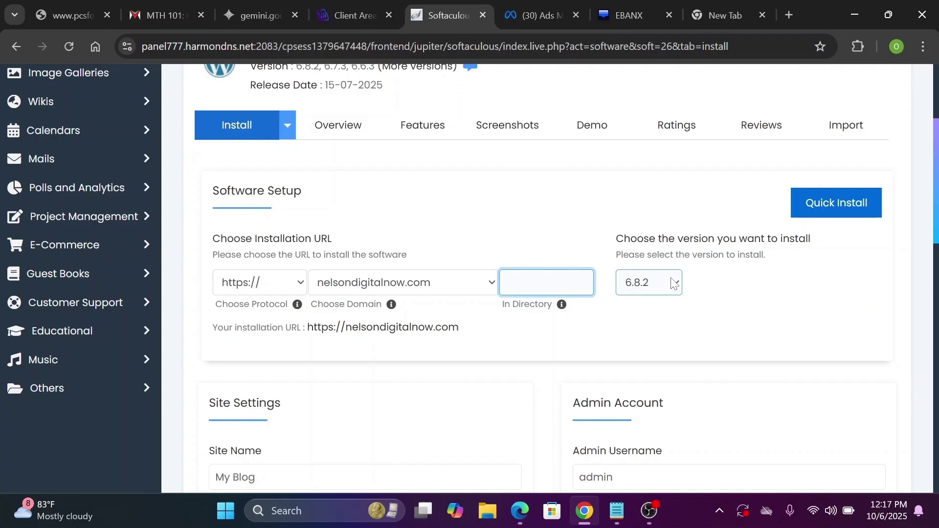
{"action": "left_click", "coordinate": [674, 283]}
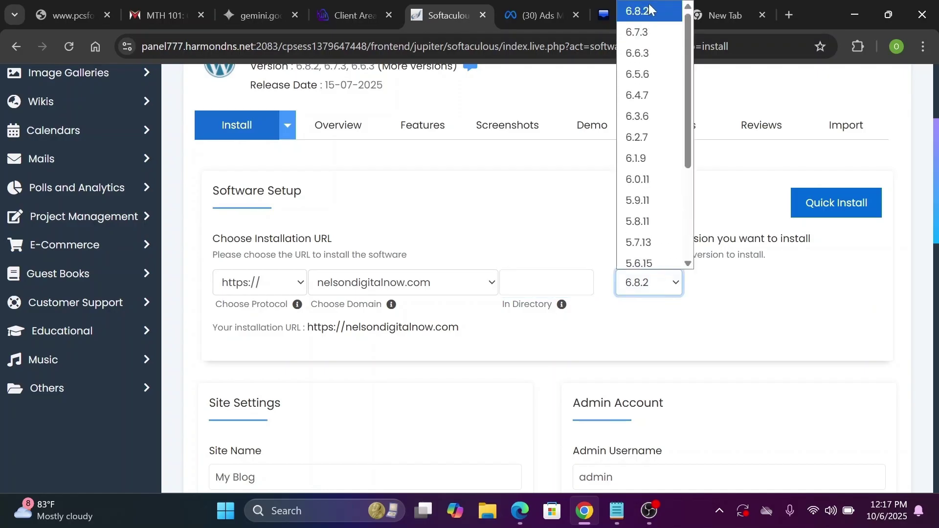
{"action": "left_click", "coordinate": [665, 280]}
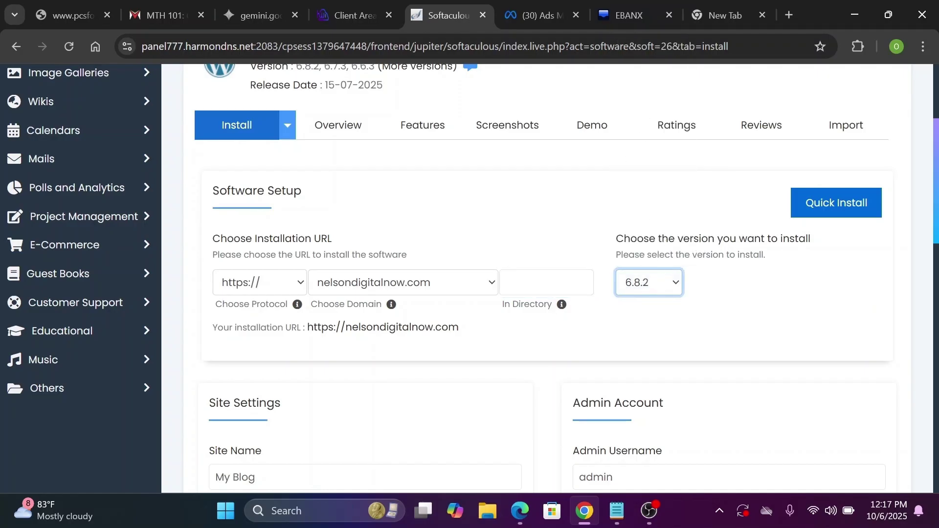
{"action": "left_click", "coordinate": [670, 282]}
{"action": "left_click", "coordinate": [656, 9]}
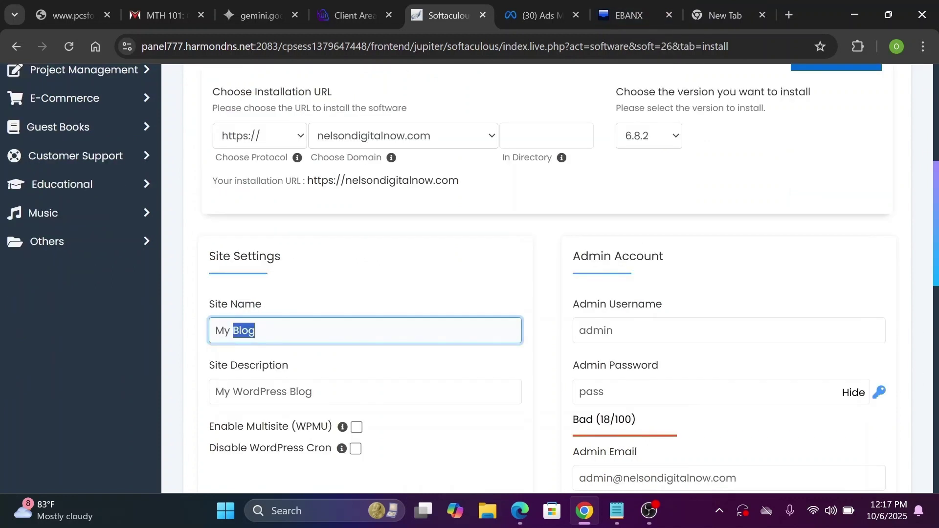
Name the site 'Nelson Digital' with description 'My Website for Projects'
{"action": "key", "text": "ctrl+a"}
{"action": "key", "text": "BackSpace"}
{"action": "type", "text": "Nelso"}
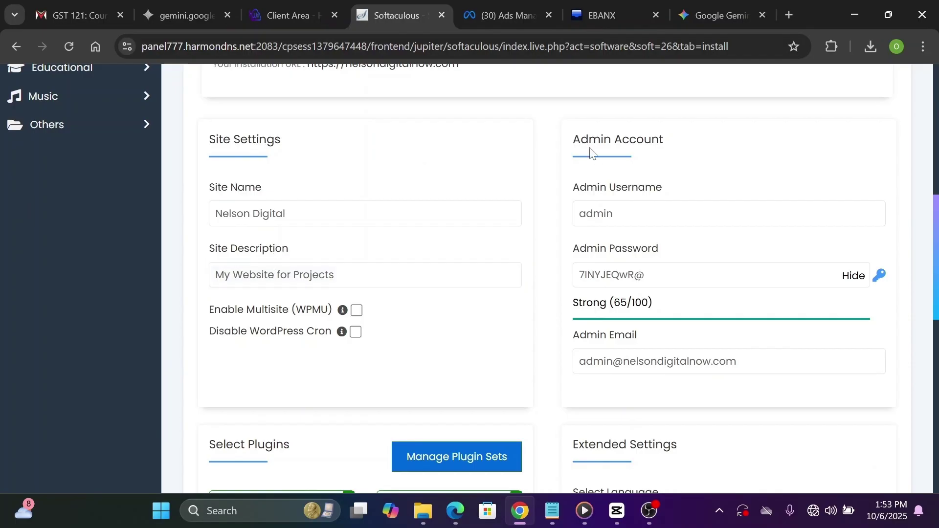
{"action": "double_click", "coordinate": [603, 214]}
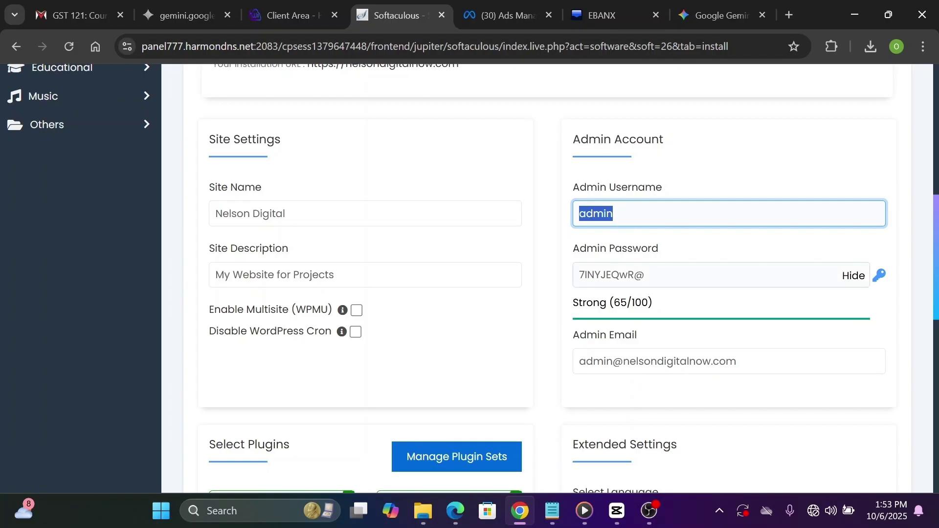
Regenerate a strong random admin password using the key icon
{"action": "double_click", "coordinate": [640, 275]}
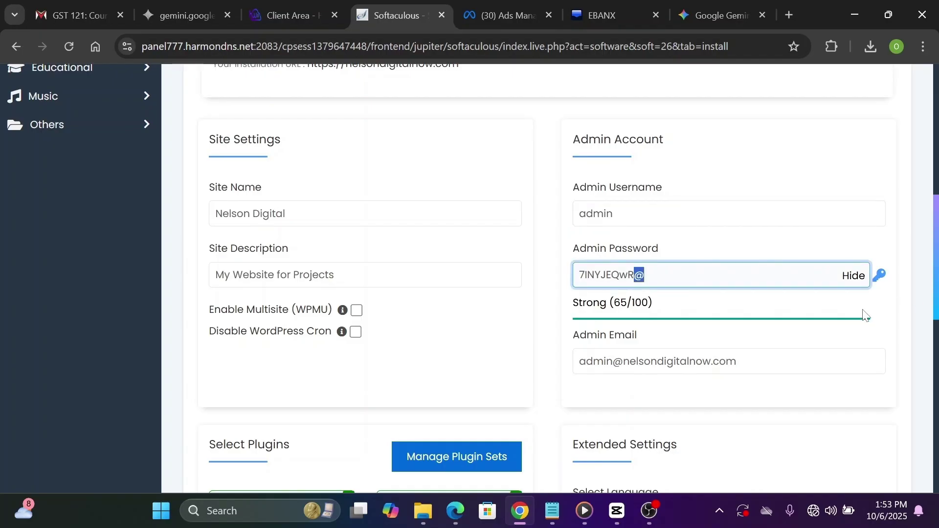
{"action": "left_click", "coordinate": [879, 276]}
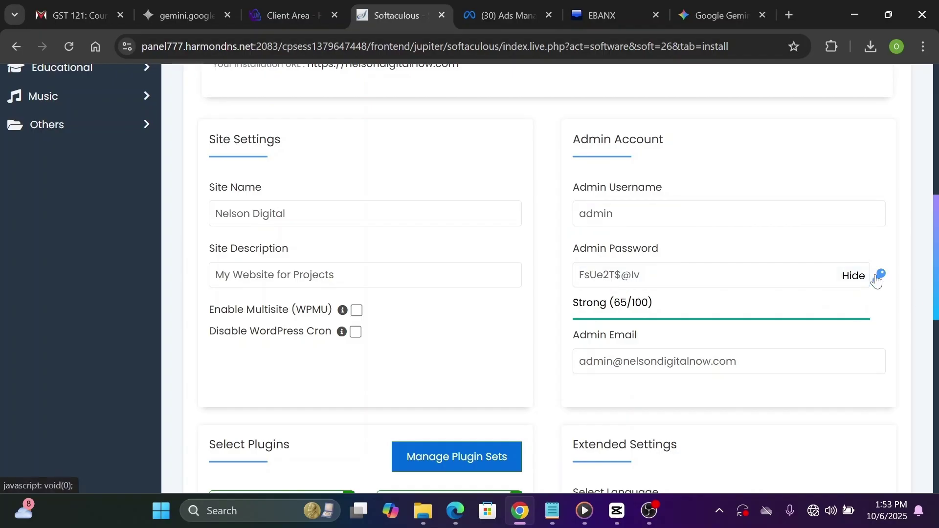
{"action": "left_click", "coordinate": [879, 275]}
{"action": "left_click", "coordinate": [878, 279]}
{"action": "left_click", "coordinate": [878, 279]}
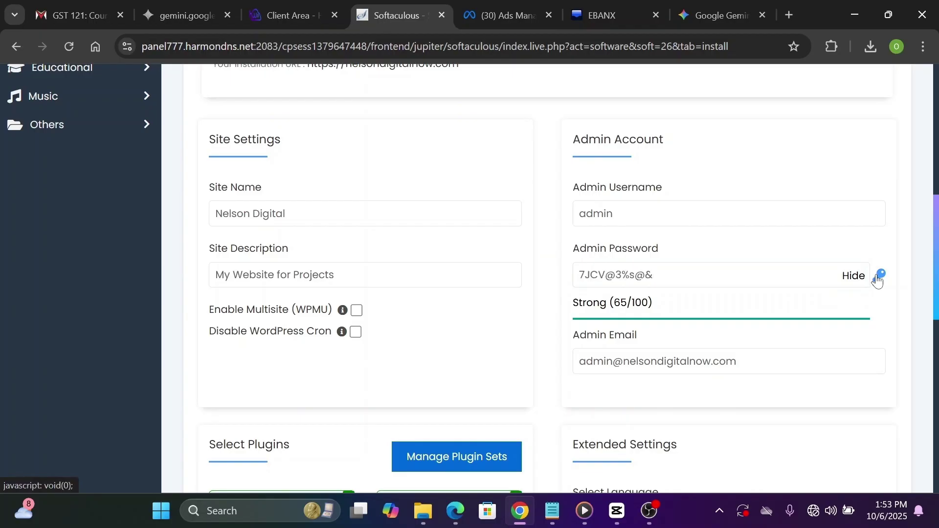
{"action": "left_click", "coordinate": [878, 279]}
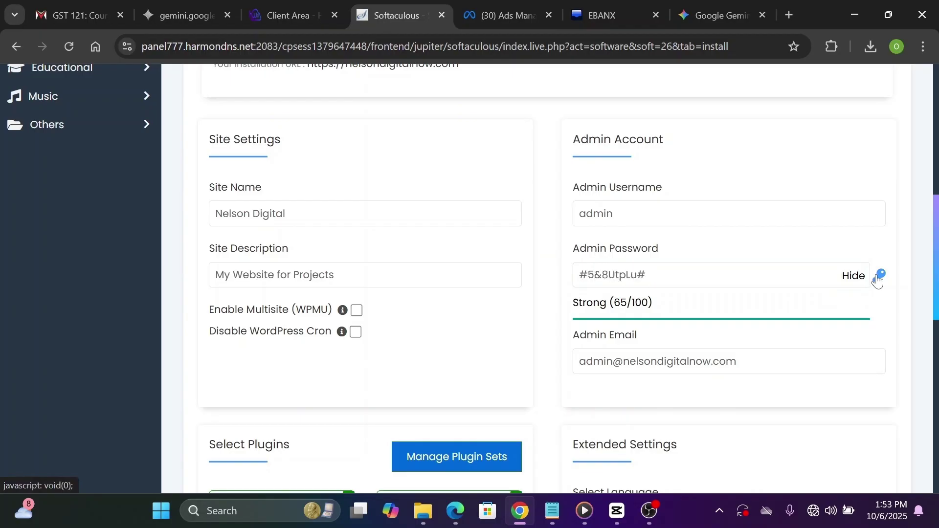
{"action": "left_click", "coordinate": [879, 277]}
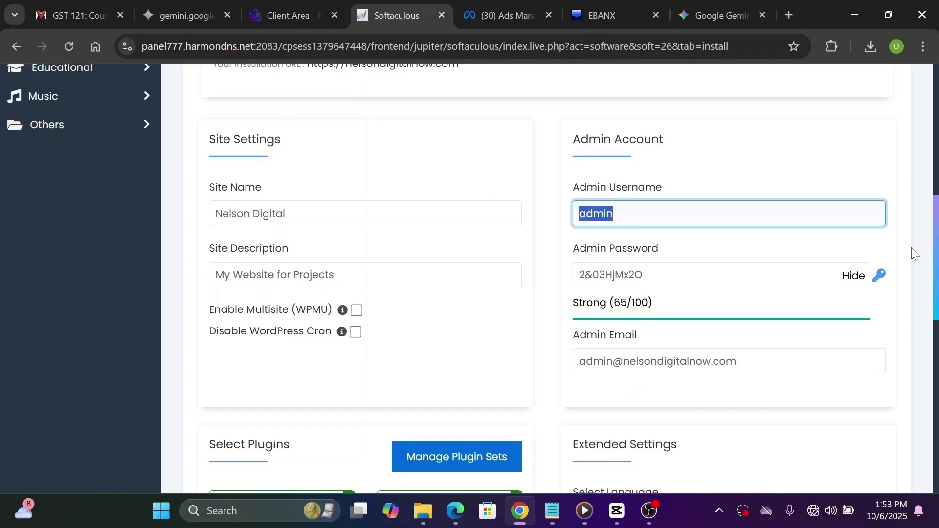
{"action": "left_click", "coordinate": [938, 342]}
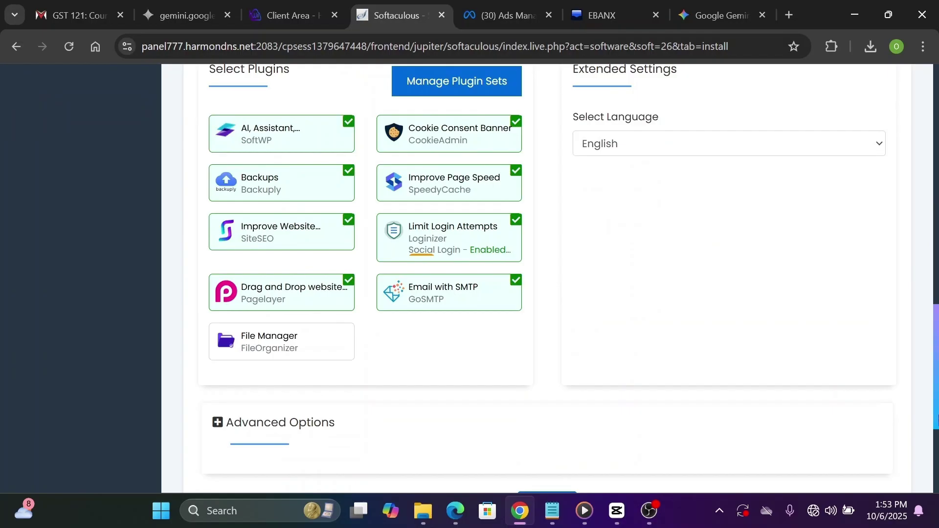
Start the WordPress installation from the completed Softaculous form
{"action": "scroll", "coordinate": [463, 356], "scroll_direction": "down", "scroll_amount": 5}
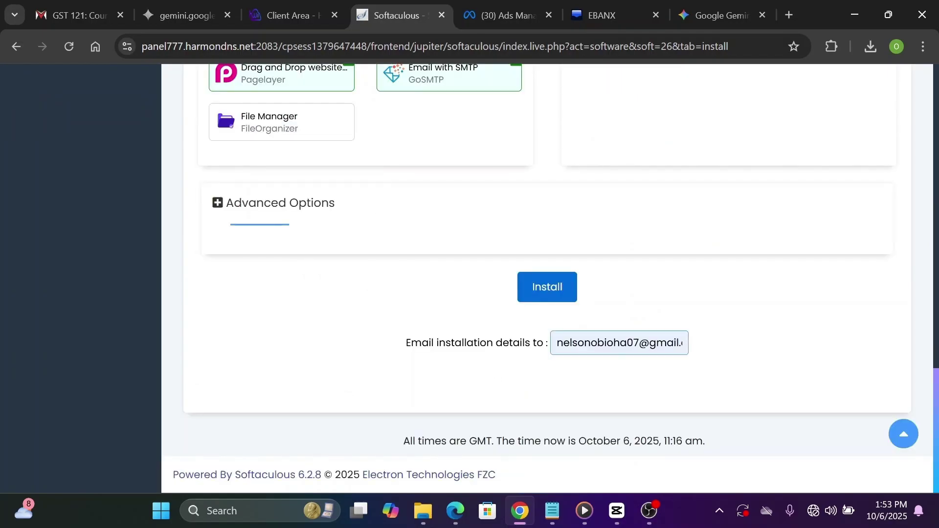
{"action": "left_click", "coordinate": [596, 342]}
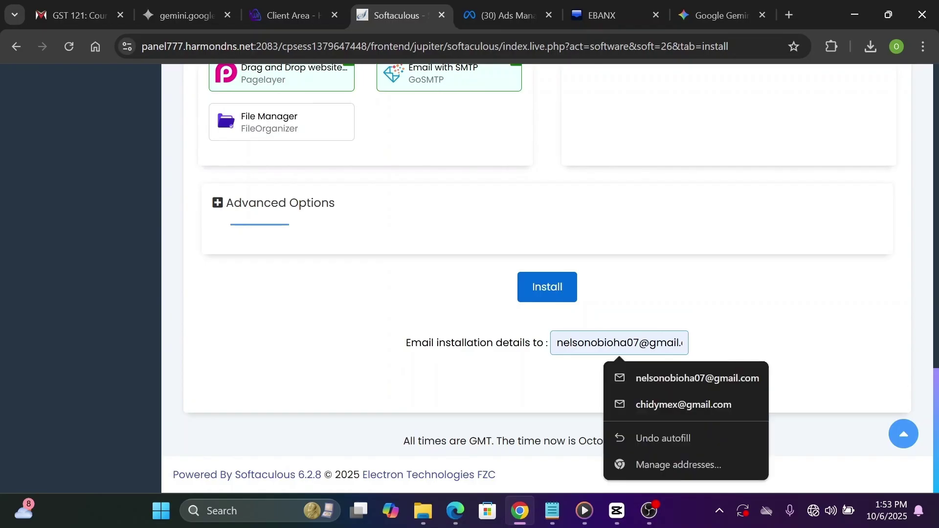
{"action": "left_click", "coordinate": [536, 404]}
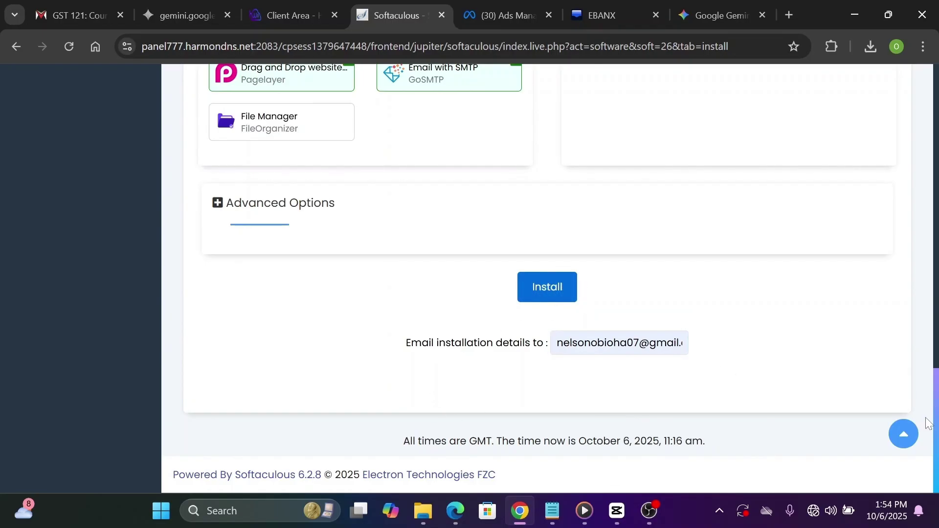
{"action": "left_click", "coordinate": [573, 295]}
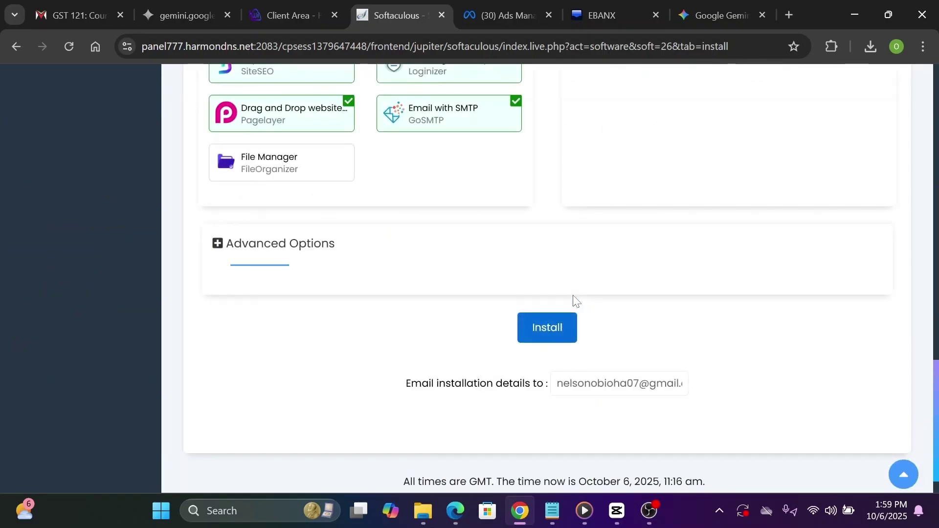
Allow overwriting existing files, rerun the install, and open the new site's wp-admin dashboard
{"action": "left_click", "coordinate": [937, 103]}
{"action": "left_click", "coordinate": [937, 102]}
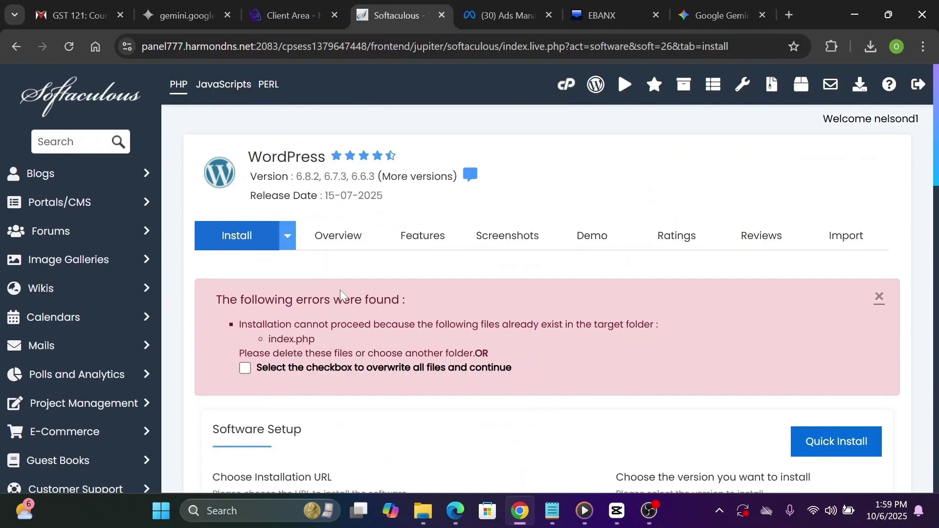
{"action": "left_click", "coordinate": [245, 368]}
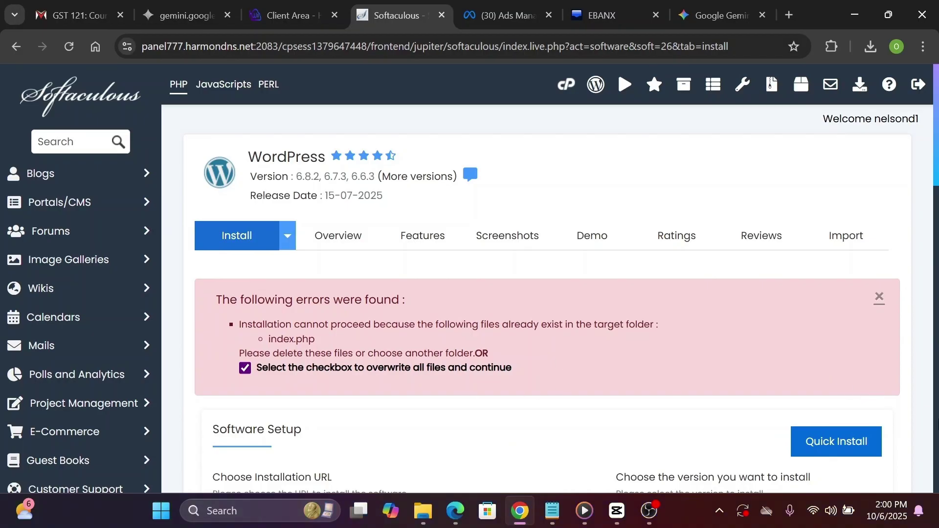
{"action": "scroll", "coordinate": [936, 423], "scroll_direction": "down", "scroll_amount": 20}
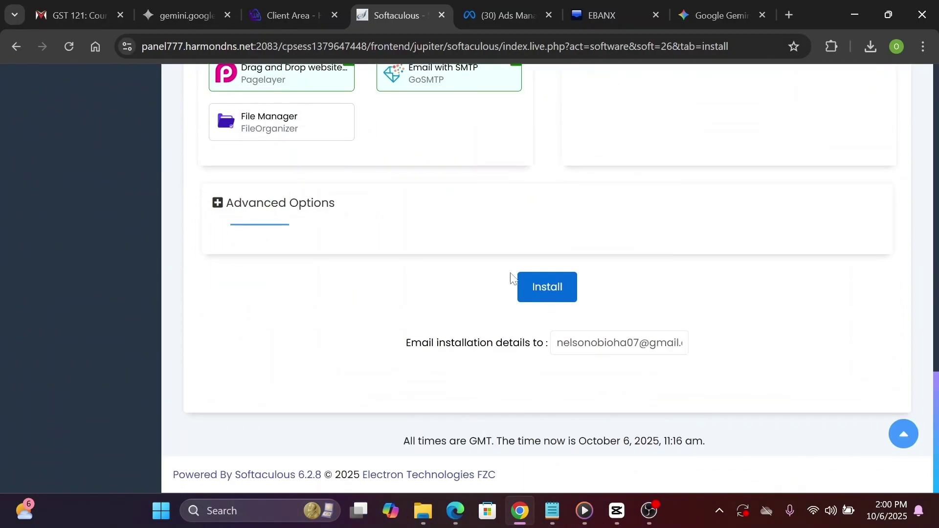
{"action": "left_click", "coordinate": [549, 292]}
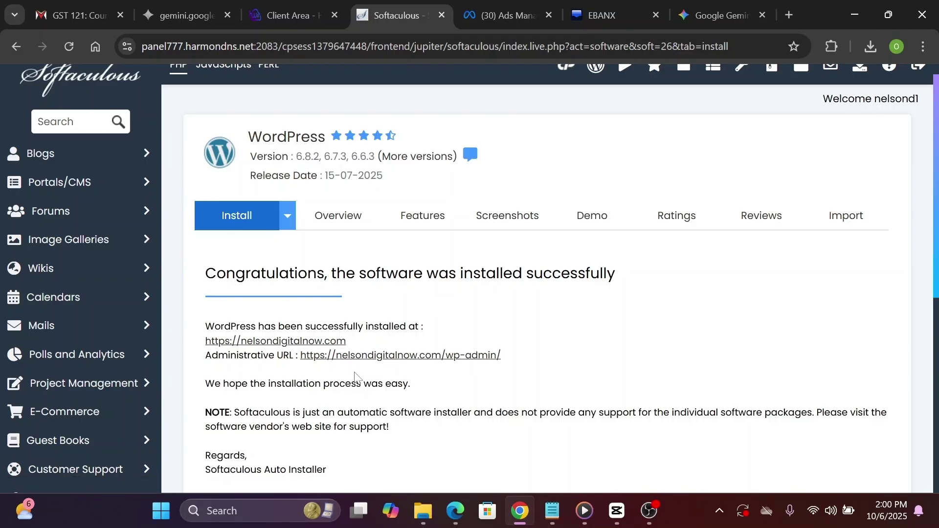
{"action": "left_click", "coordinate": [373, 360]}
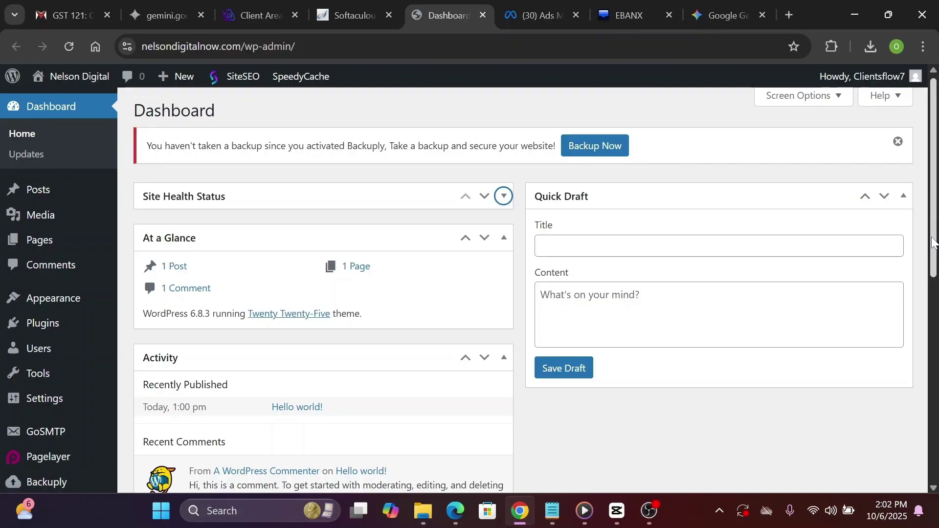
Go to Appearance > Themes and choose Add Theme
{"action": "left_click_drag", "start_coordinate": [933, 241], "coordinate": [934, 353]}
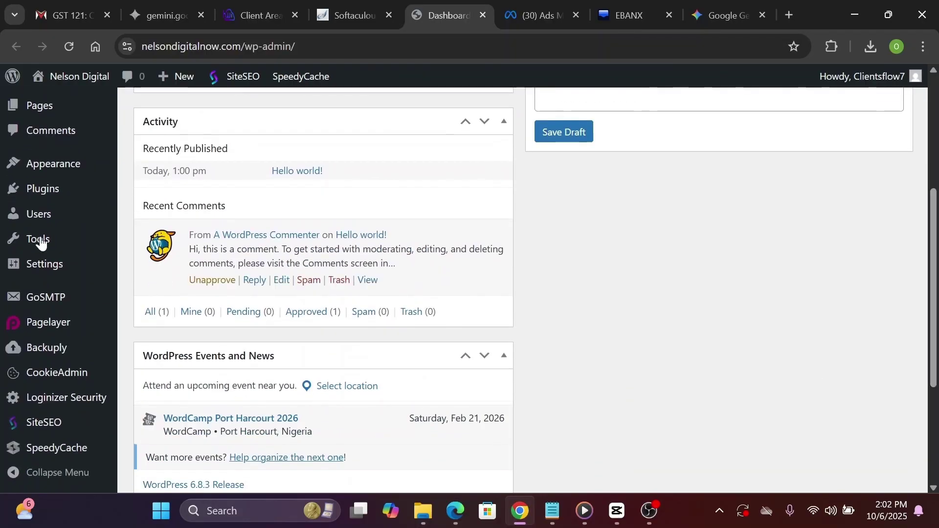
{"action": "mouse_move", "coordinate": [48, 167]}
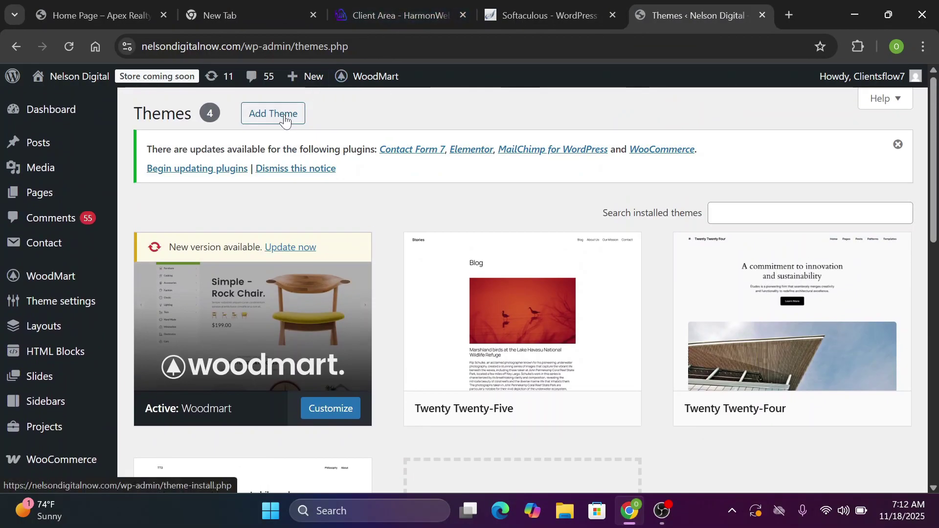
{"action": "scroll", "coordinate": [285, 120], "scroll_direction": "down", "scroll_amount": 5}
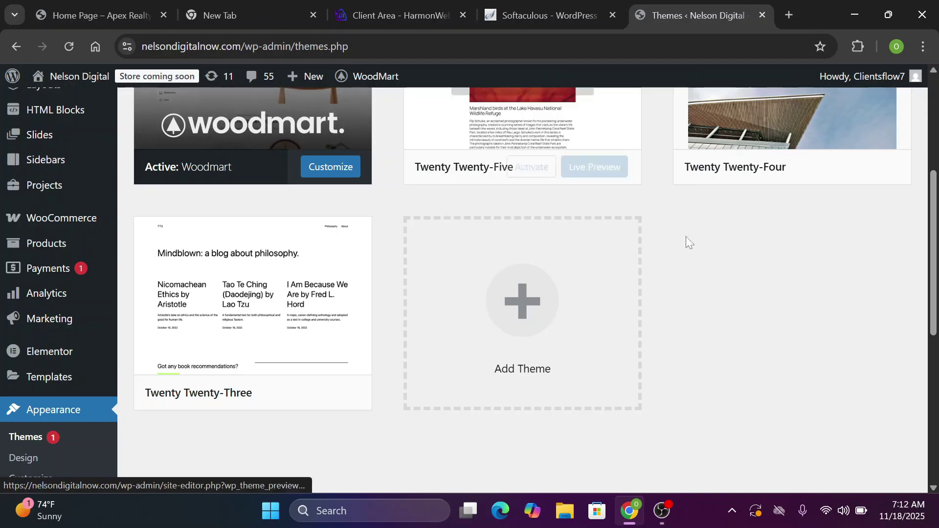
{"action": "left_click", "coordinate": [512, 311]}
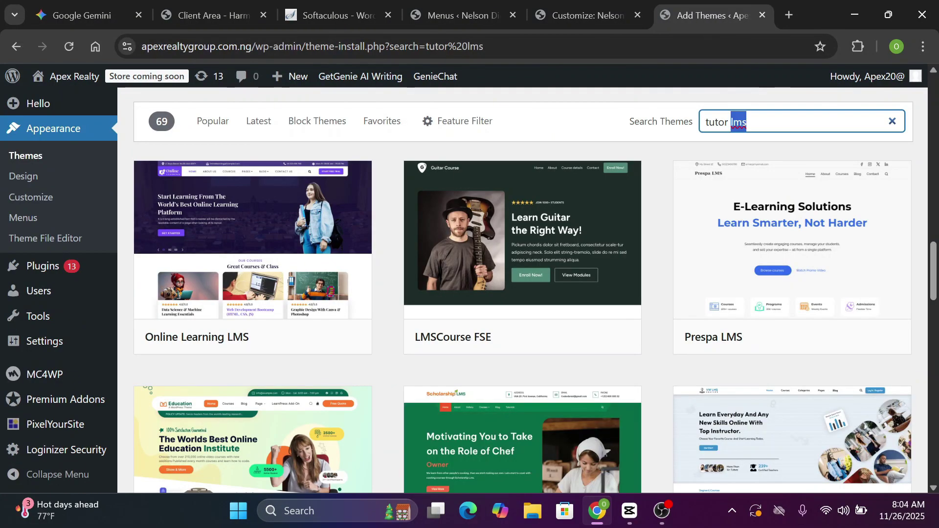
Search themes for 'starter' and activate the TutorStarter theme
{"action": "key", "text": "BackSpace"}
{"action": "type", "text": "starter"}
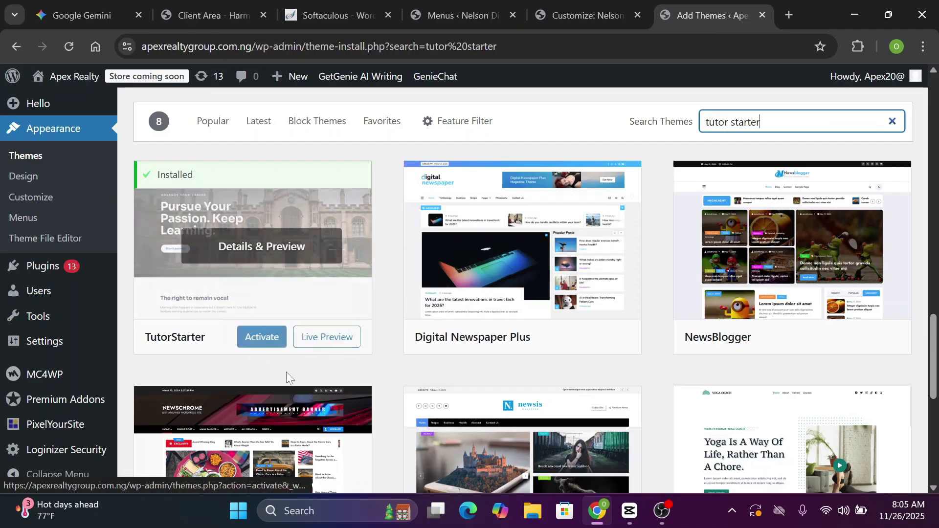
{"action": "left_click", "coordinate": [266, 344]}
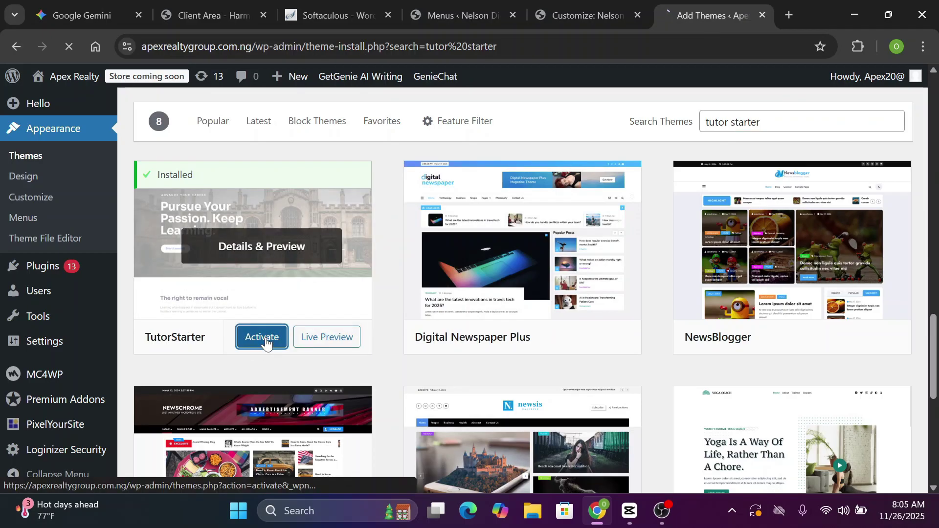
{"action": "scroll", "coordinate": [469, 289], "scroll_direction": "up", "scroll_amount": 3}
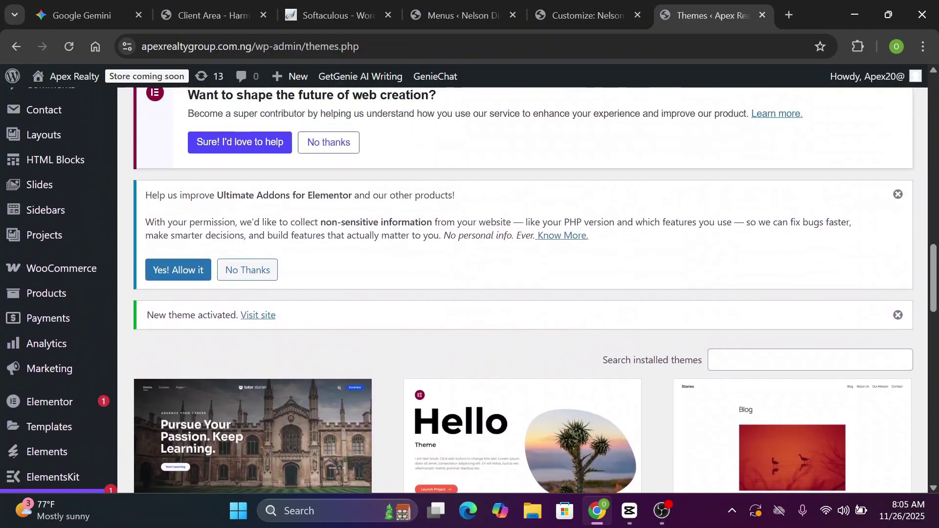
{"action": "scroll", "coordinate": [470, 289], "scroll_direction": "down", "scroll_amount": 2}
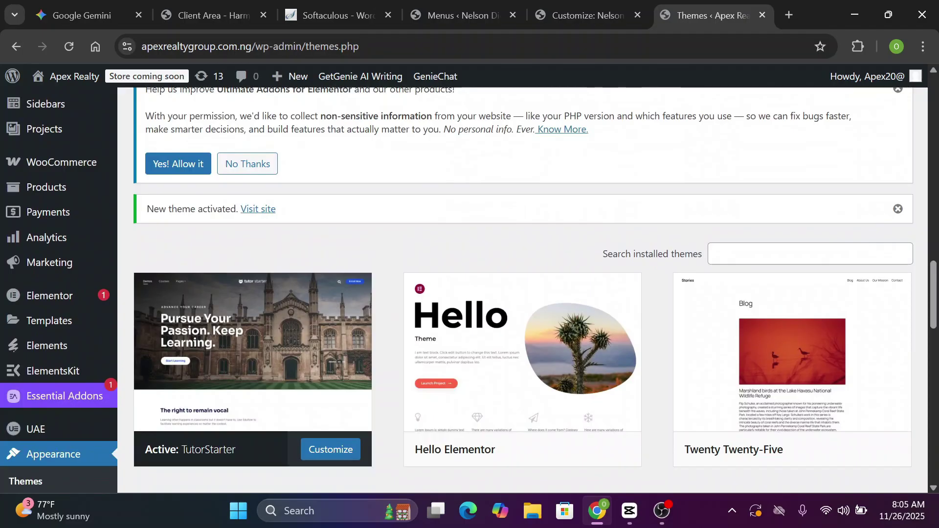
{"action": "scroll", "coordinate": [470, 289], "scroll_direction": "up", "scroll_amount": 6}
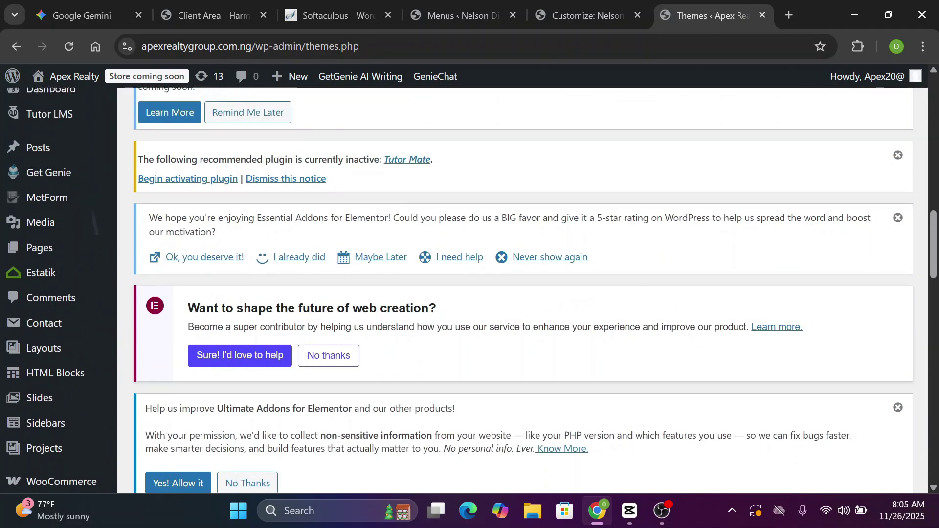
{"action": "scroll", "coordinate": [470, 289], "scroll_direction": "up", "scroll_amount": 2}
{"action": "scroll", "coordinate": [469, 288], "scroll_direction": "down", "scroll_amount": 13}
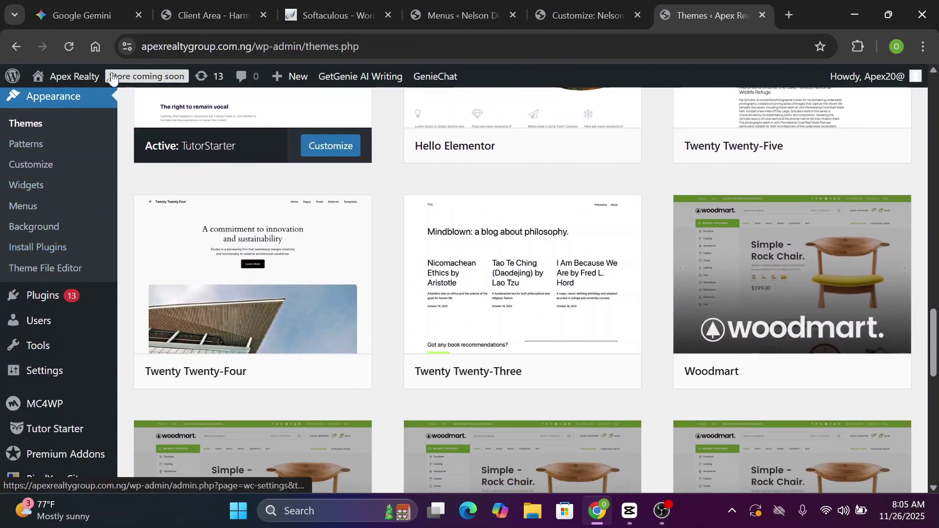
{"action": "mouse_move", "coordinate": [80, 101]}
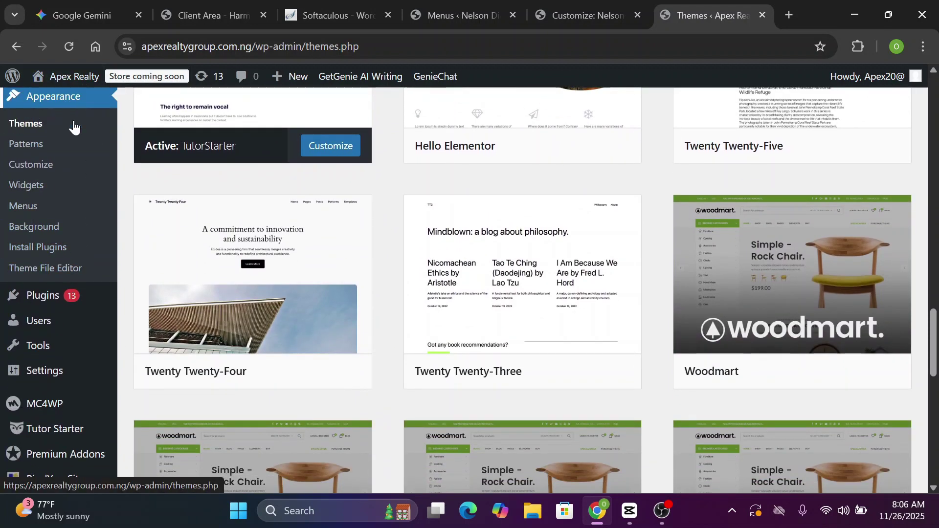
Activate the Tutor Mate plugin from the theme's required plugins list
{"action": "left_click", "coordinate": [43, 252]}
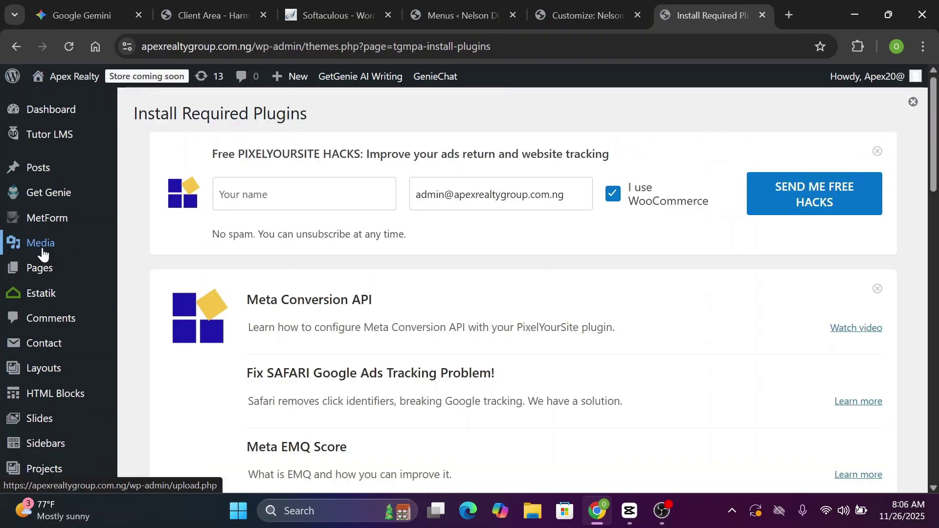
{"action": "scroll", "coordinate": [468, 290], "scroll_direction": "down", "scroll_amount": 15}
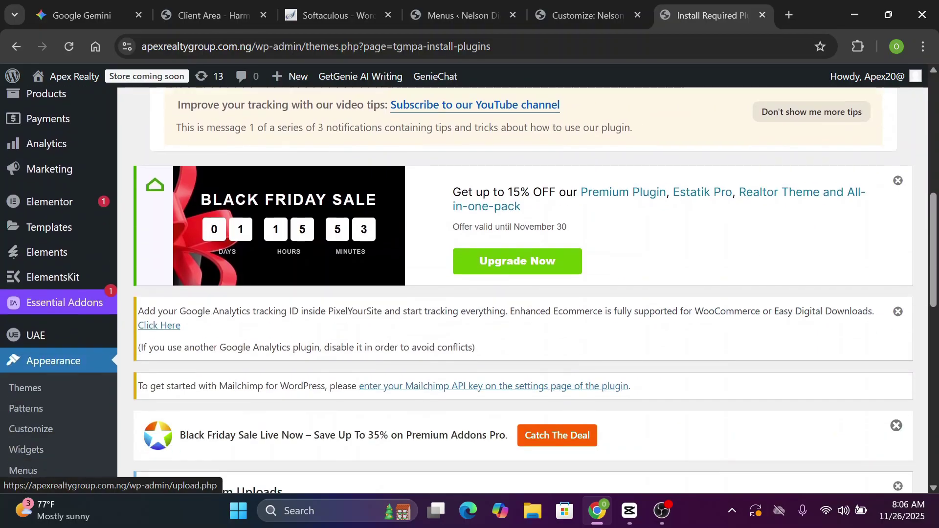
{"action": "scroll", "coordinate": [524, 290], "scroll_direction": "down", "scroll_amount": 5}
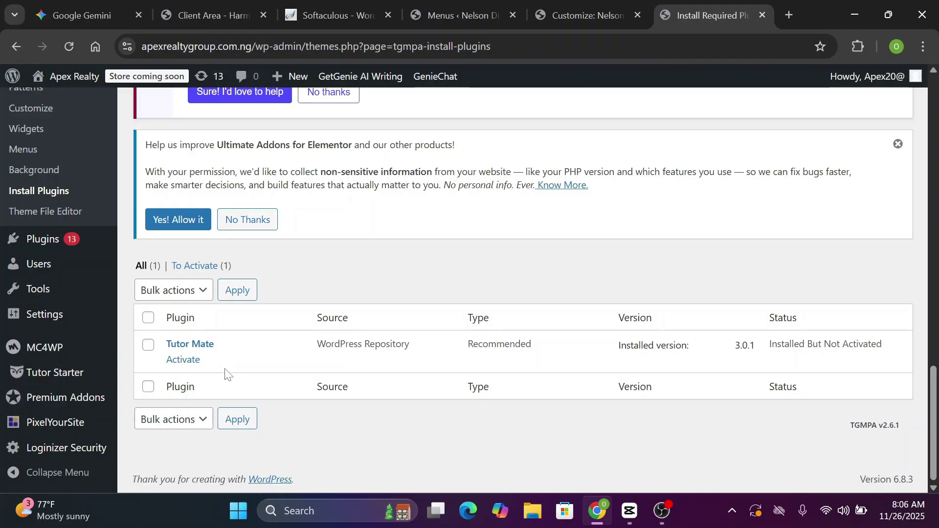
{"action": "left_click", "coordinate": [186, 364]}
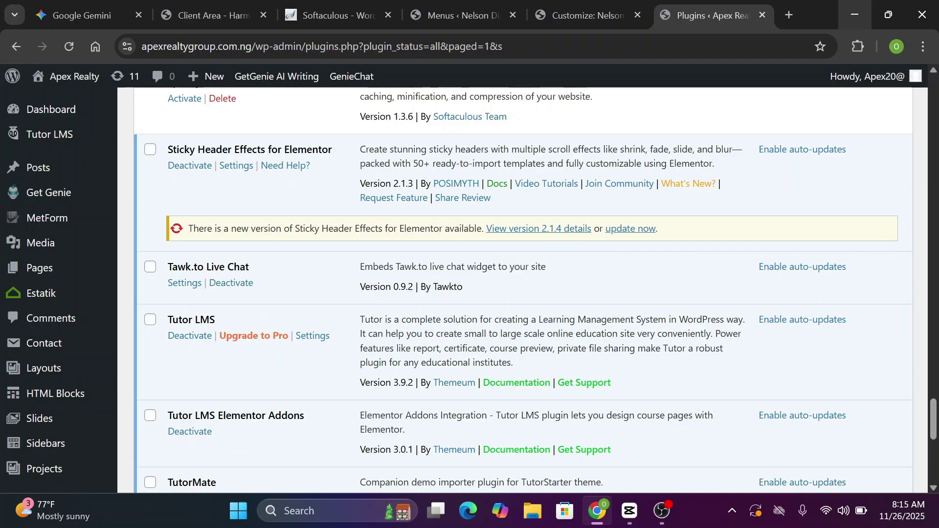
Search the plugin directory for 'woocommerce', then install and activate WooCommerce
{"action": "scroll", "coordinate": [522, 290], "scroll_direction": "down", "scroll_amount": 8}
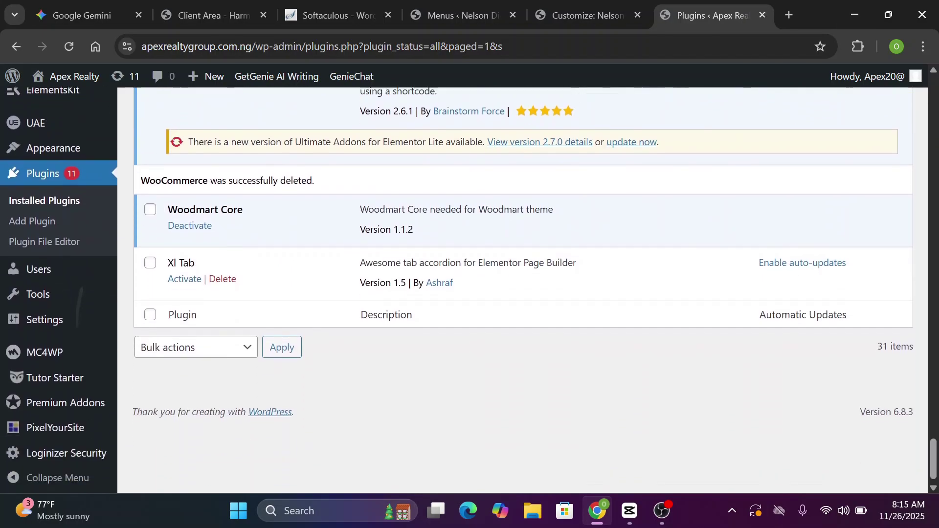
{"action": "scroll", "coordinate": [523, 290], "scroll_direction": "up", "scroll_amount": 1}
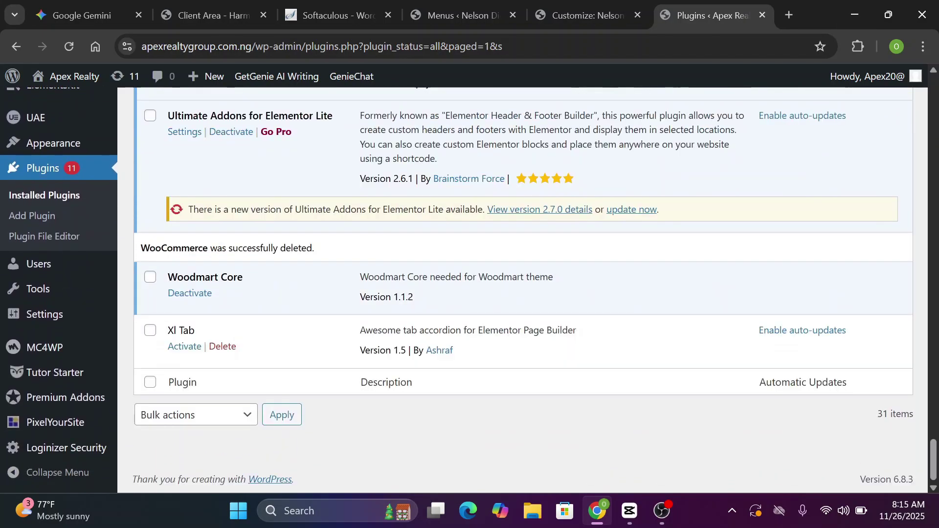
{"action": "left_click", "coordinate": [46, 217]}
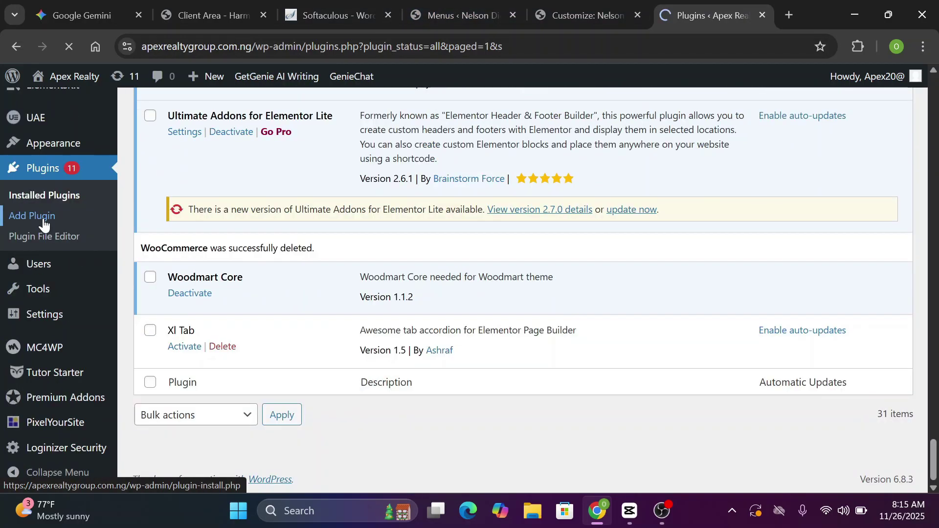
{"action": "scroll", "coordinate": [522, 291], "scroll_direction": "down", "scroll_amount": 4}
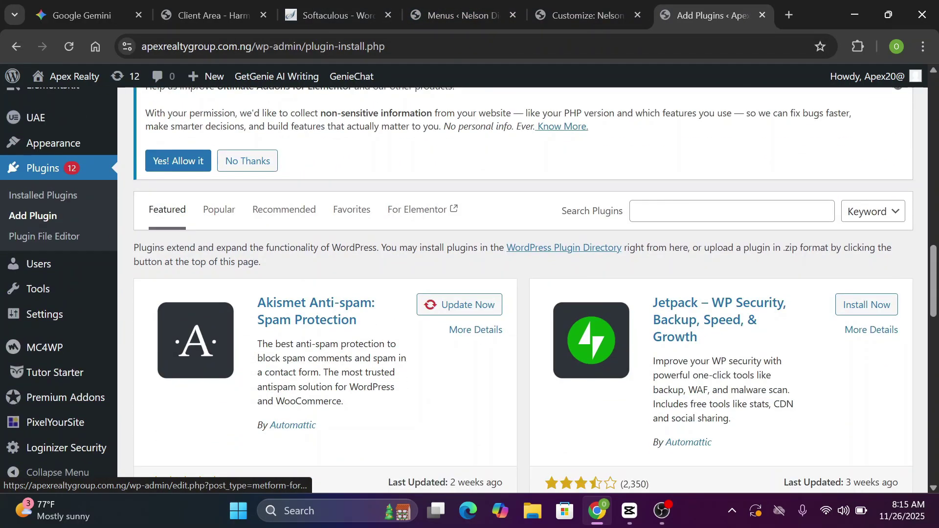
{"action": "left_click", "coordinate": [753, 211]}
{"action": "type", "text": "woocommerce"}
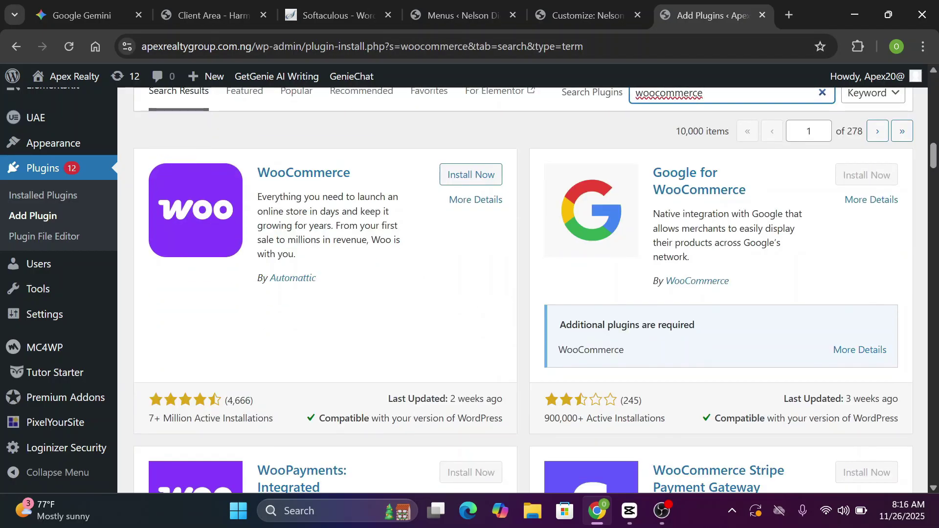
{"action": "left_click", "coordinate": [464, 182]}
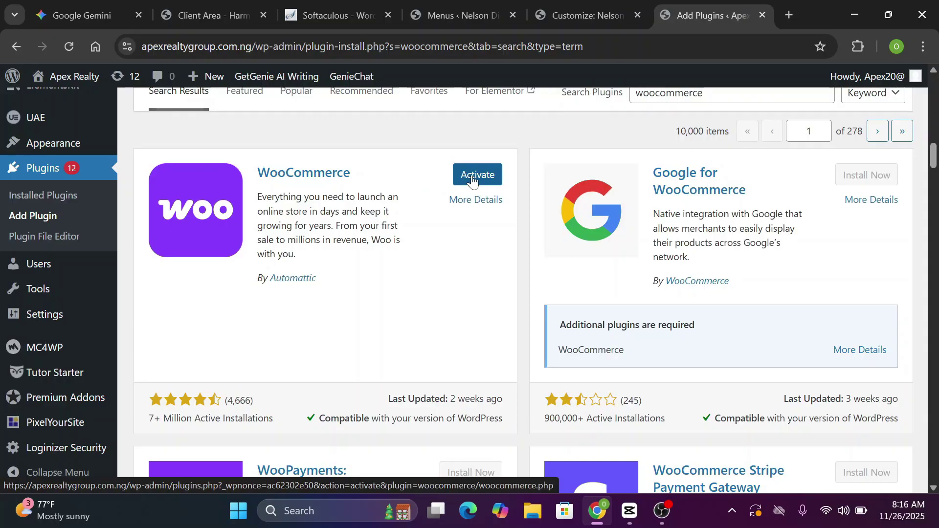
{"action": "left_click", "coordinate": [472, 181]}
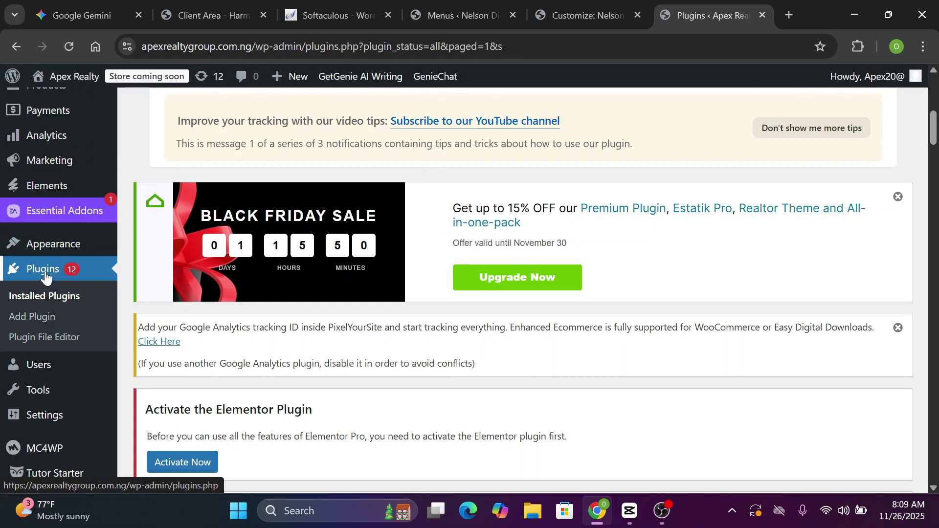
Search Add Plugin for 'elementor' and activate Elementor Website Builder
{"action": "left_click", "coordinate": [39, 317]}
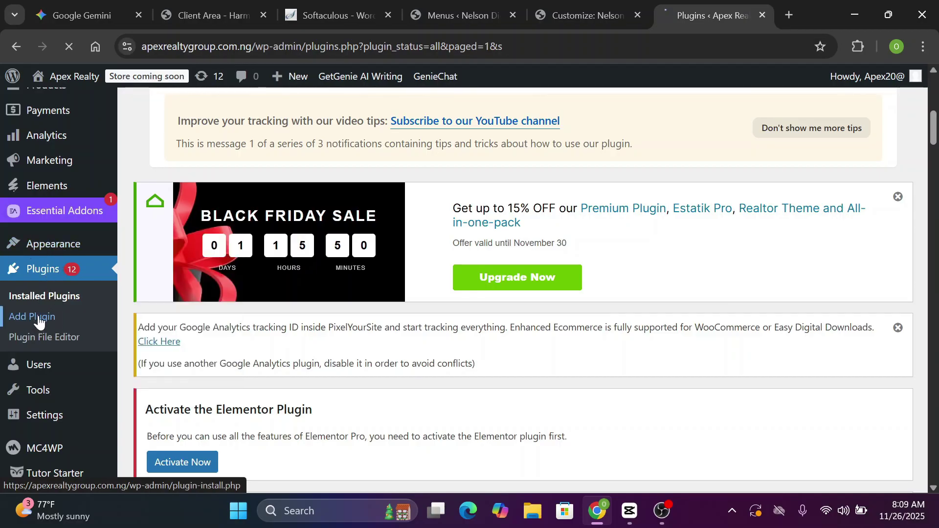
{"action": "scroll", "coordinate": [40, 323], "scroll_direction": "down", "scroll_amount": 8}
{"action": "scroll", "coordinate": [523, 289], "scroll_direction": "down", "scroll_amount": 7}
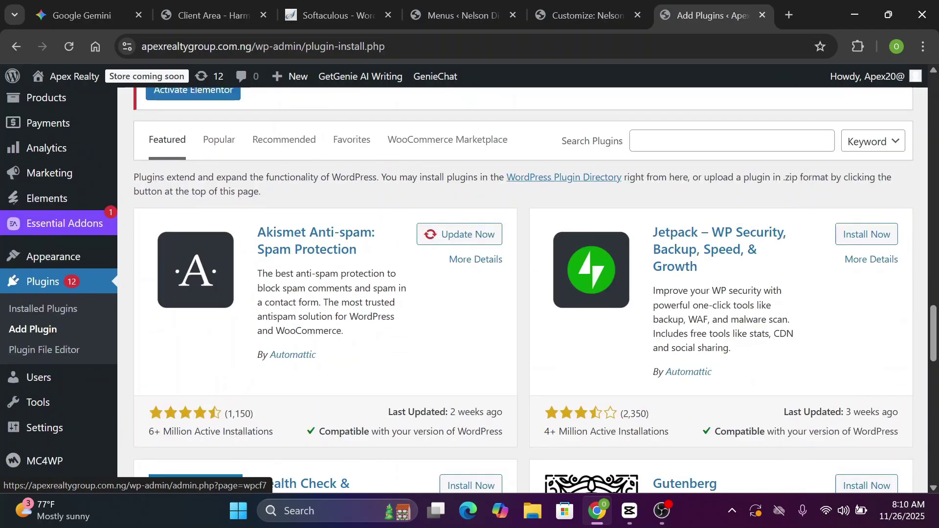
{"action": "left_click", "coordinate": [733, 142]}
{"action": "type", "text": "elementor"}
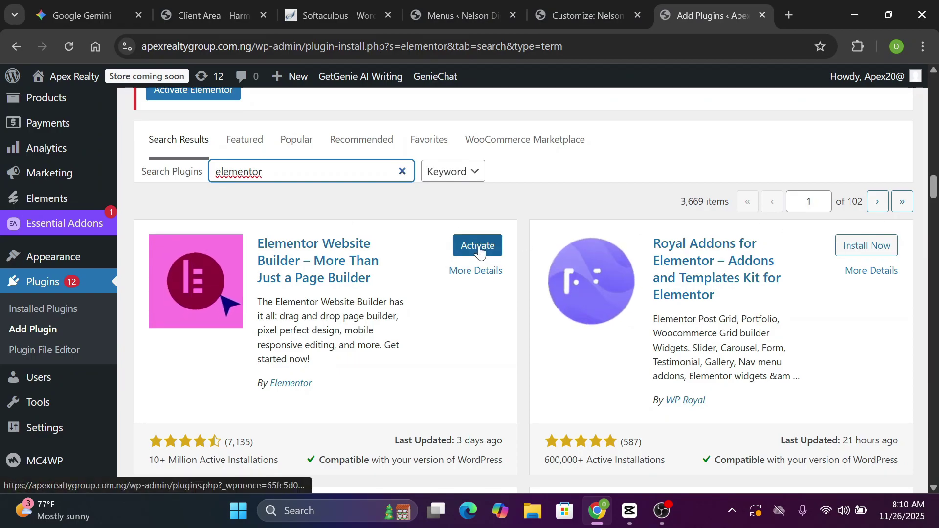
{"action": "left_click", "coordinate": [475, 246]}
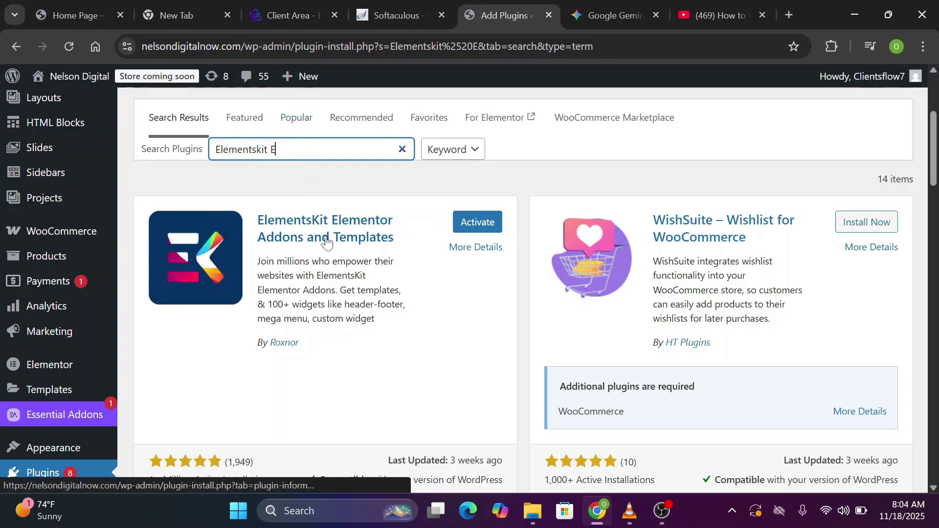
Activate the ElementsKit Elementor Addons plugin
{"action": "scroll", "coordinate": [245, 266], "scroll_direction": "down", "scroll_amount": 2}
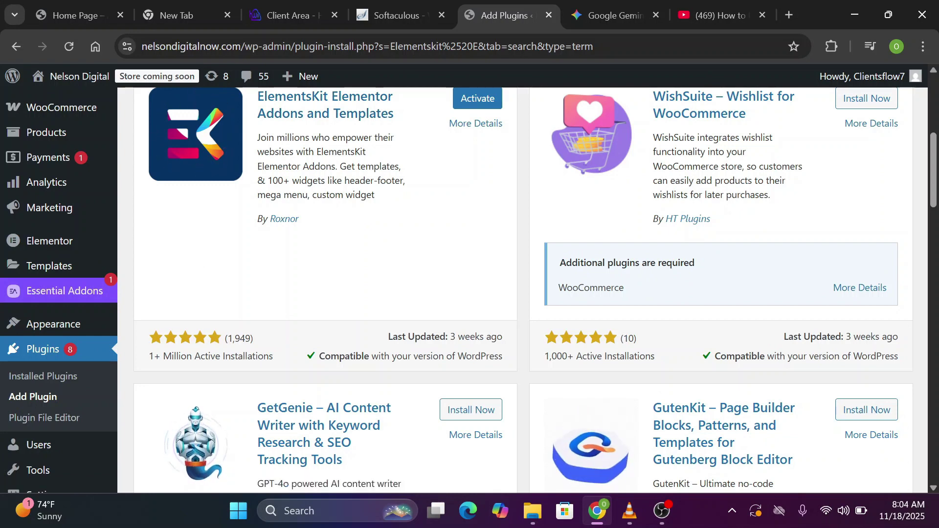
{"action": "scroll", "coordinate": [449, 274], "scroll_direction": "up", "scroll_amount": 4}
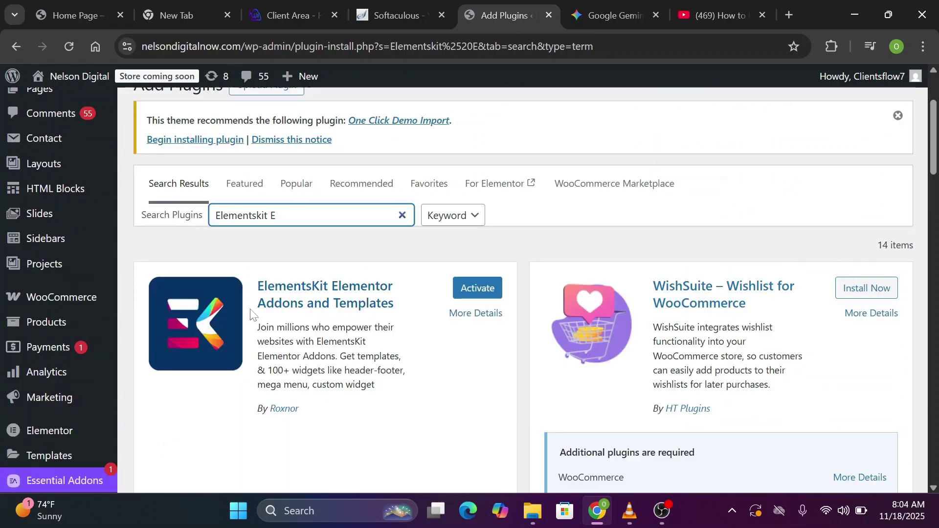
{"action": "left_click", "coordinate": [478, 293]}
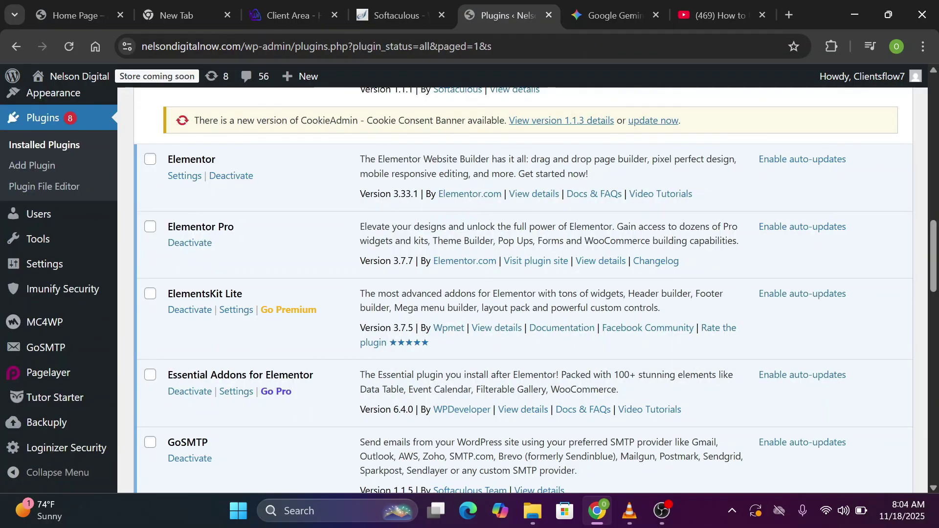
{"action": "scroll", "coordinate": [524, 288], "scroll_direction": "up", "scroll_amount": 10}
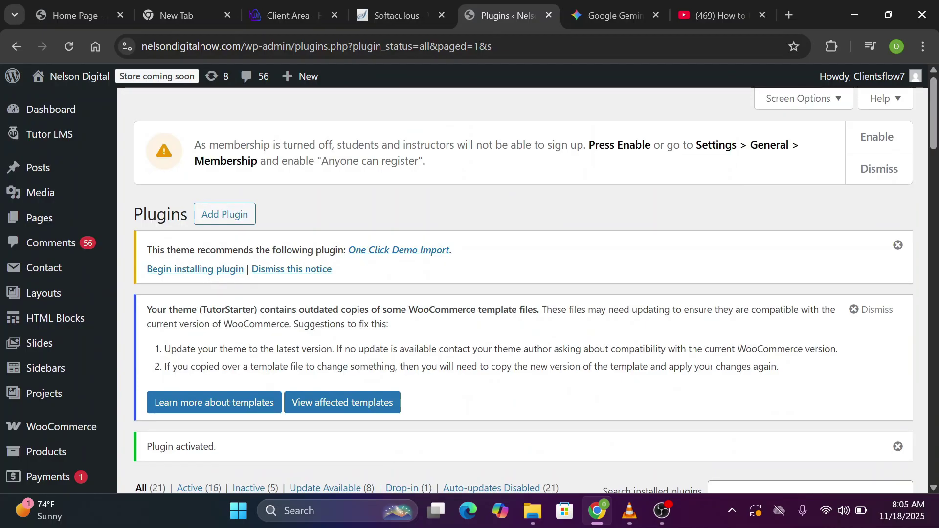
{"action": "scroll", "coordinate": [361, 329], "scroll_direction": "down", "scroll_amount": 5}
Search plugins for 'metform', then install and activate MetForm
{"action": "left_click", "coordinate": [30, 439]}
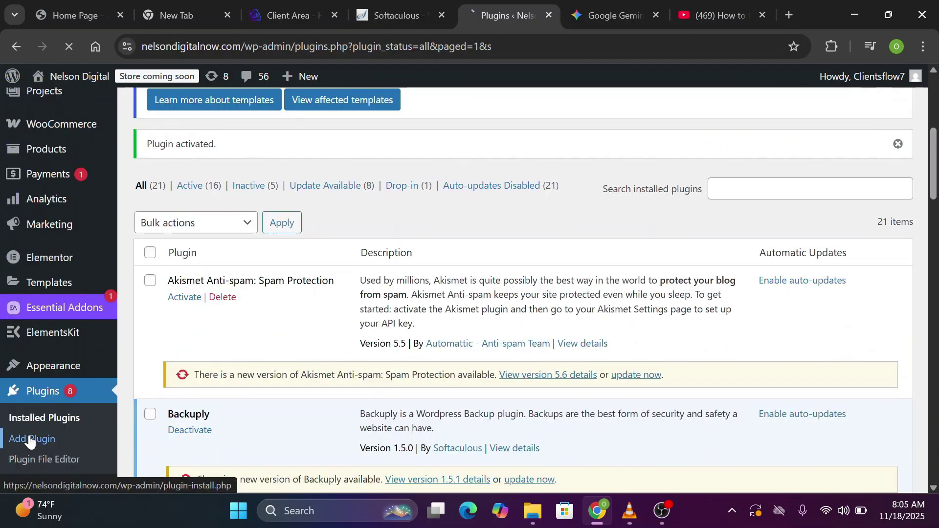
{"action": "type", "text": "metform"}
{"action": "key", "text": "Return"}
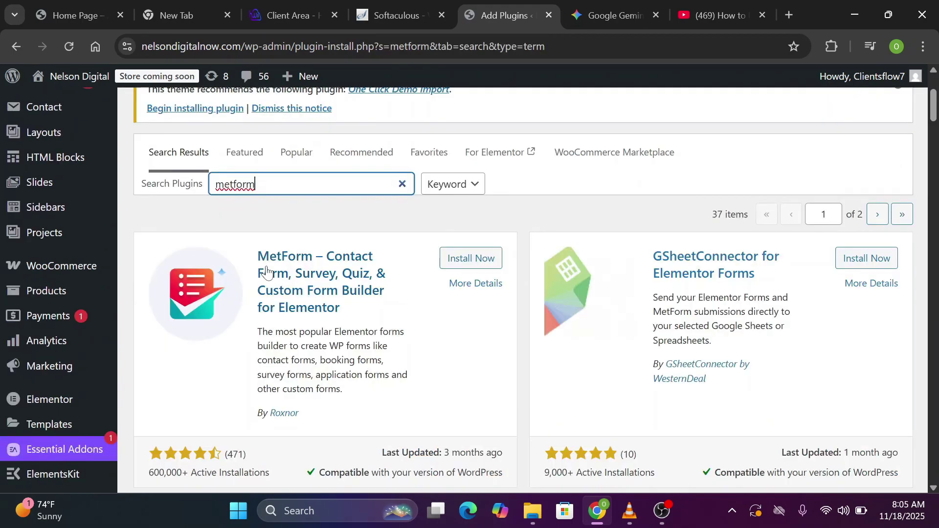
{"action": "scroll", "coordinate": [227, 370], "scroll_direction": "down", "scroll_amount": 1}
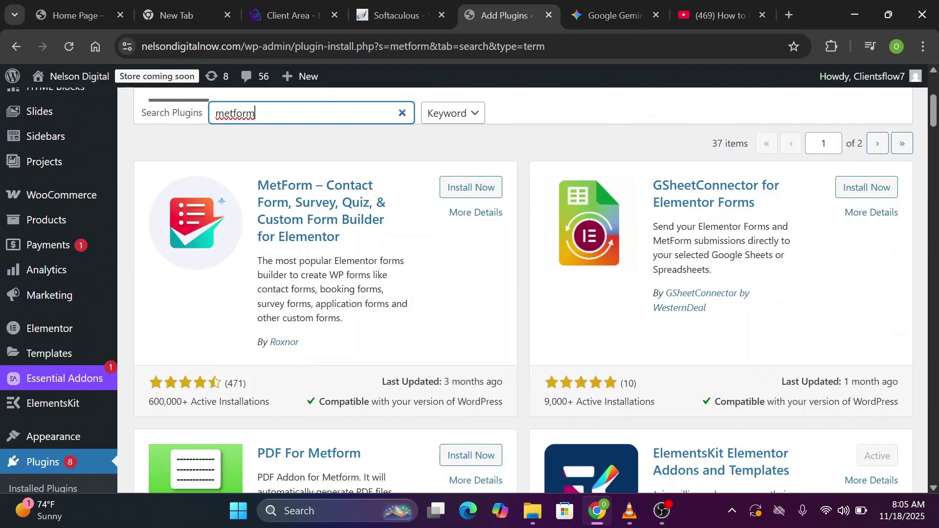
{"action": "scroll", "coordinate": [374, 315], "scroll_direction": "up", "scroll_amount": 1}
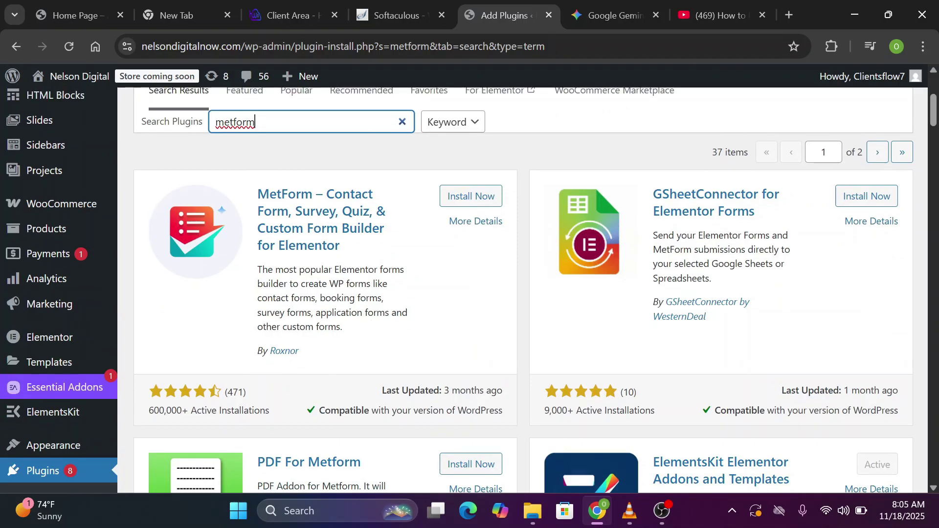
{"action": "left_click", "coordinate": [471, 197]}
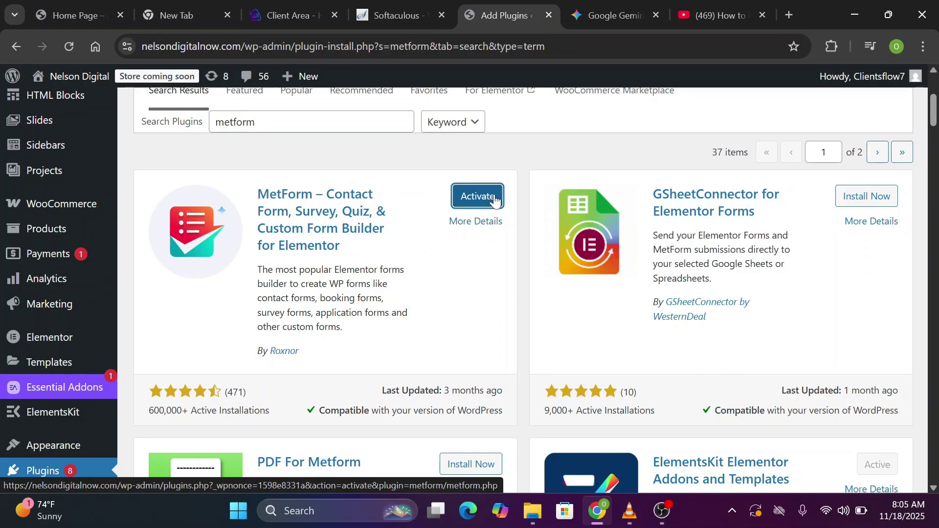
{"action": "left_click", "coordinate": [495, 199]}
Return to the Add Plugin page via the Plugins menu
{"action": "scroll", "coordinate": [494, 195], "scroll_direction": "down", "scroll_amount": 4}
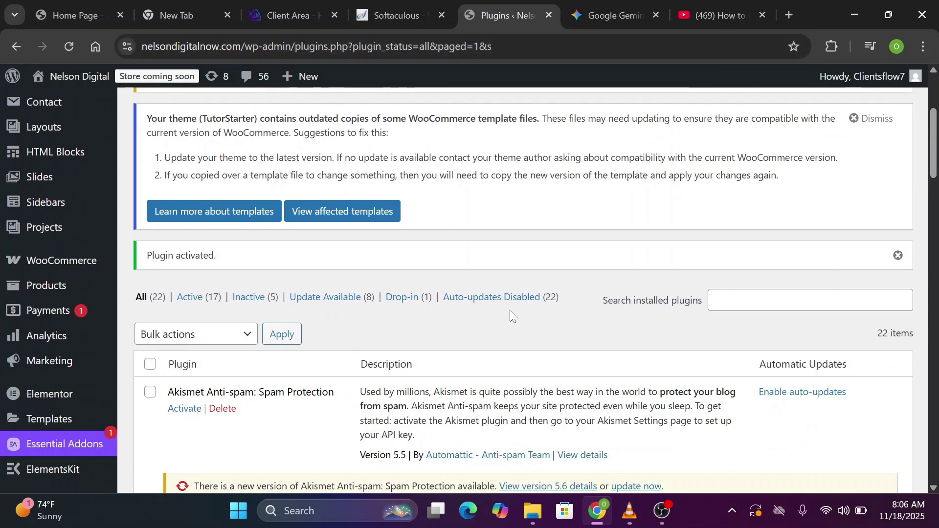
{"action": "scroll", "coordinate": [509, 310], "scroll_direction": "down", "scroll_amount": 4}
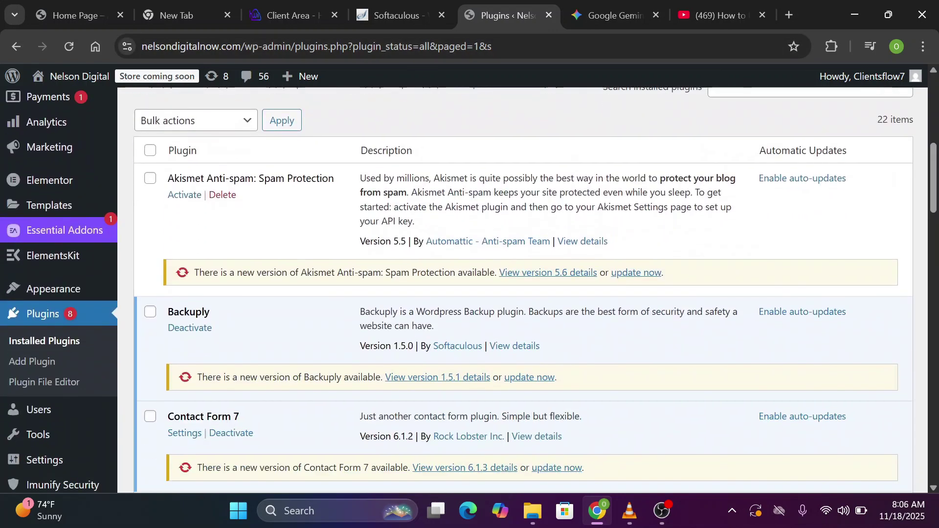
{"action": "scroll", "coordinate": [523, 289], "scroll_direction": "down", "scroll_amount": 2}
{"action": "left_click", "coordinate": [32, 288]}
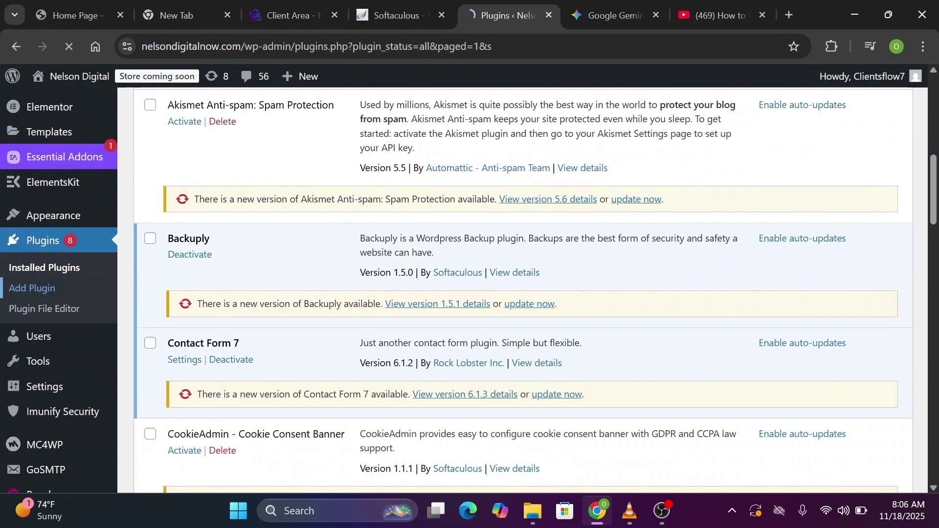
Search plugins for 'Tutor LMS' and open the Tutor LMS settings
{"action": "type", "text": "T"}
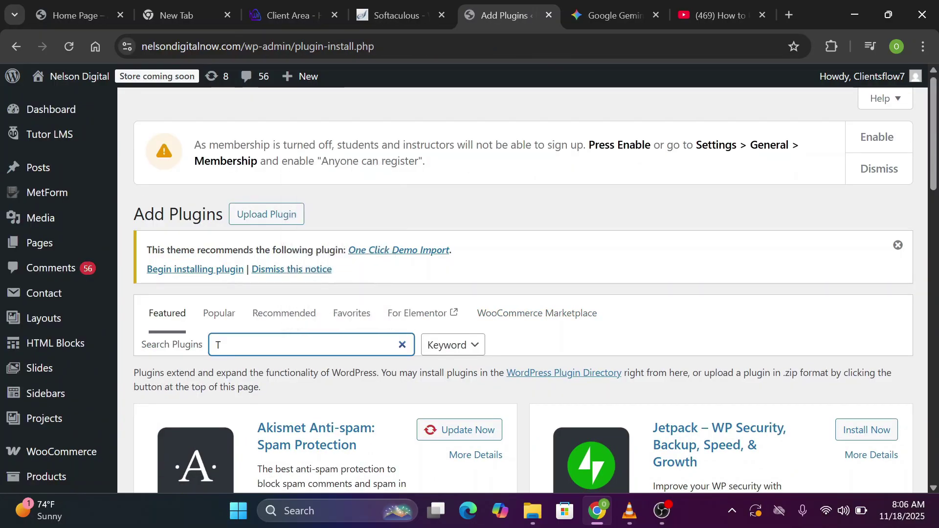
{"action": "type", "text": "utor LMS"}
{"action": "scroll", "coordinate": [427, 263], "scroll_direction": "down", "scroll_amount": 3}
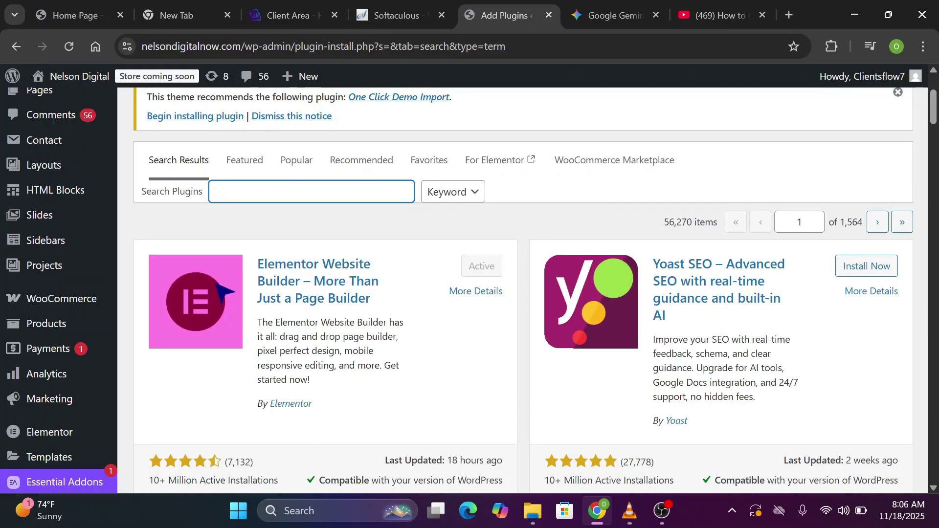
{"action": "scroll", "coordinate": [523, 290], "scroll_direction": "up", "scroll_amount": 3}
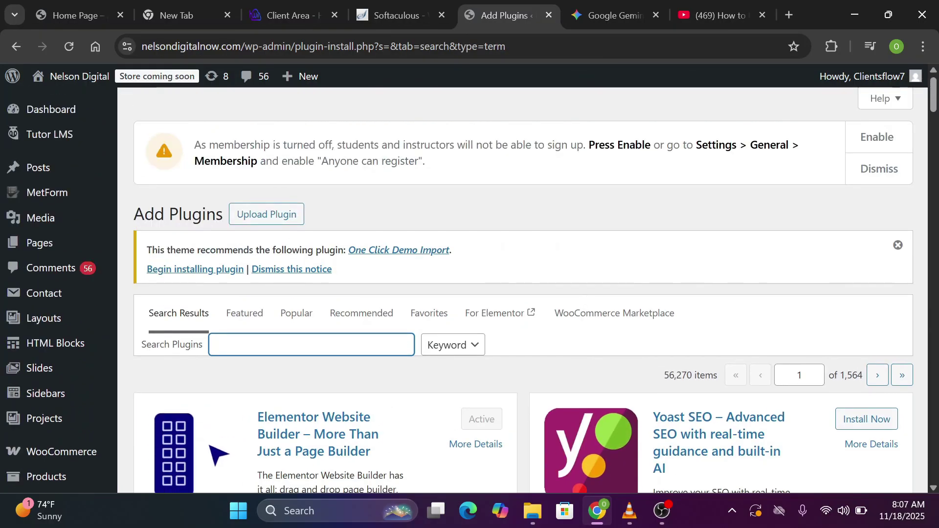
{"action": "mouse_move", "coordinate": [57, 137]}
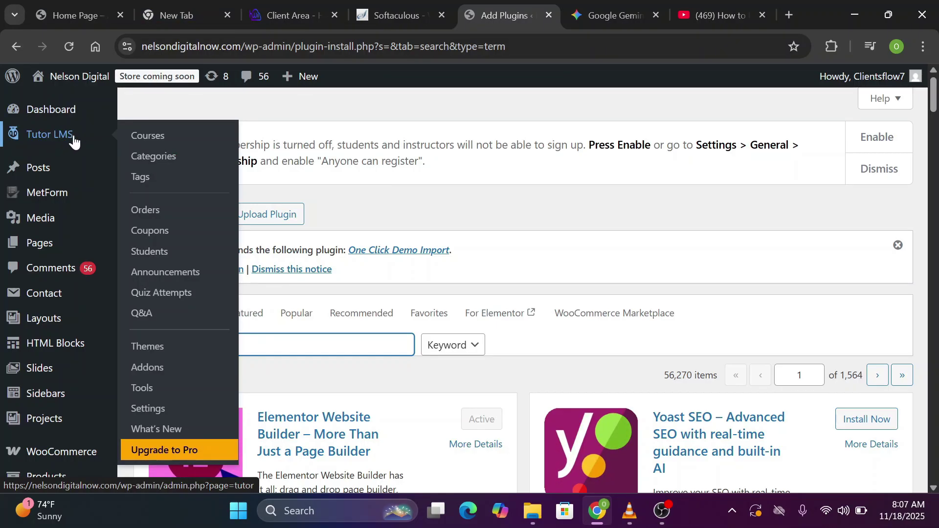
{"action": "left_click", "coordinate": [148, 416]}
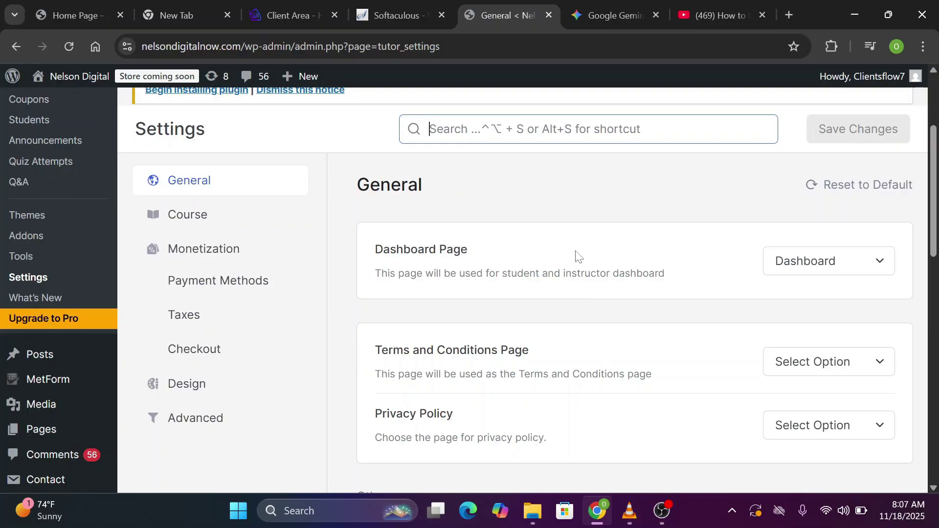
Review the page choices in the Dashboard and Privacy Policy dropdowns
{"action": "left_click", "coordinate": [876, 263]}
{"action": "left_click", "coordinate": [876, 271]}
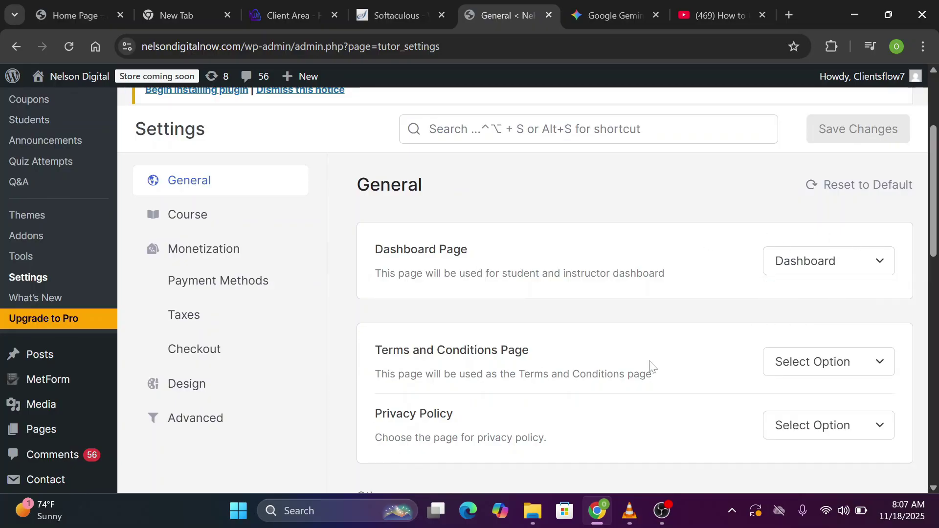
{"action": "scroll", "coordinate": [783, 372], "scroll_direction": "down", "scroll_amount": 1}
{"action": "left_click", "coordinate": [888, 347]}
{"action": "left_click", "coordinate": [890, 348]}
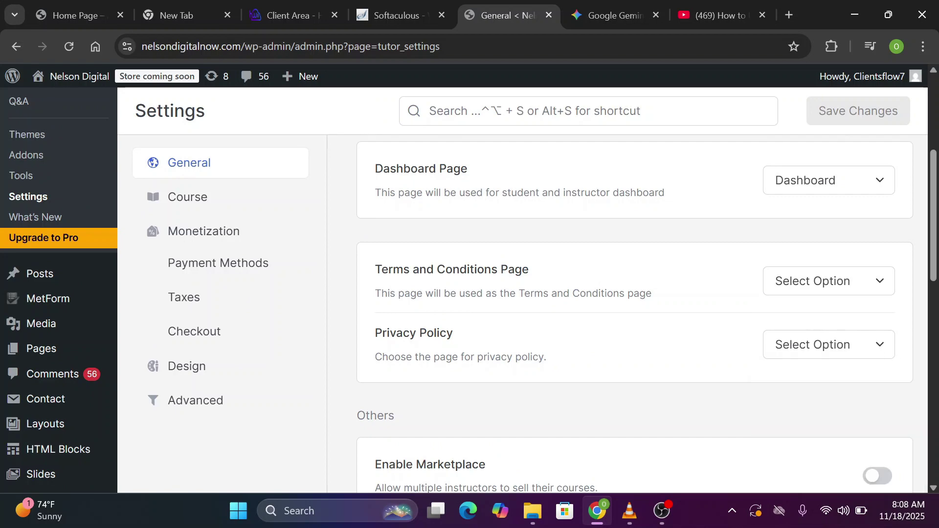
Open the All Pages list from the Pages menu
{"action": "scroll", "coordinate": [565, 266], "scroll_direction": "up", "scroll_amount": 4}
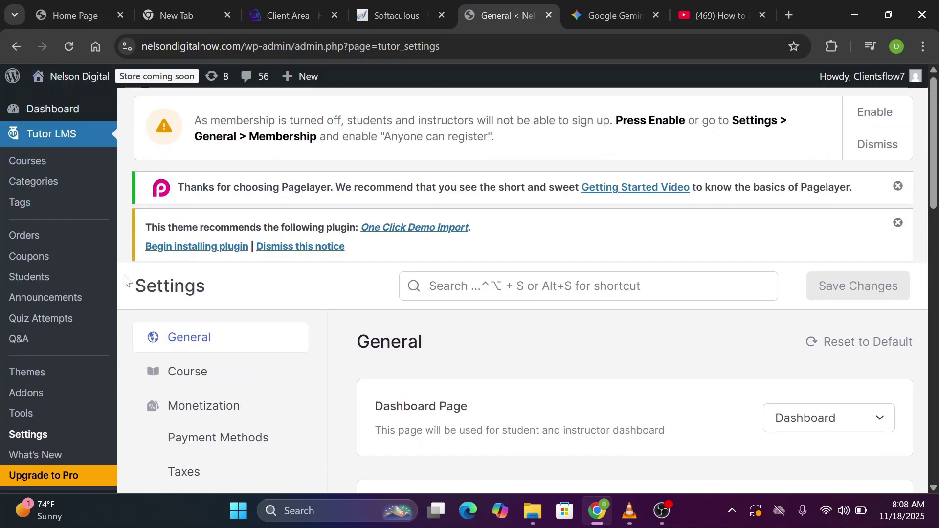
{"action": "scroll", "coordinate": [126, 279], "scroll_direction": "down", "scroll_amount": 4}
{"action": "scroll", "coordinate": [125, 278], "scroll_direction": "down", "scroll_amount": 1}
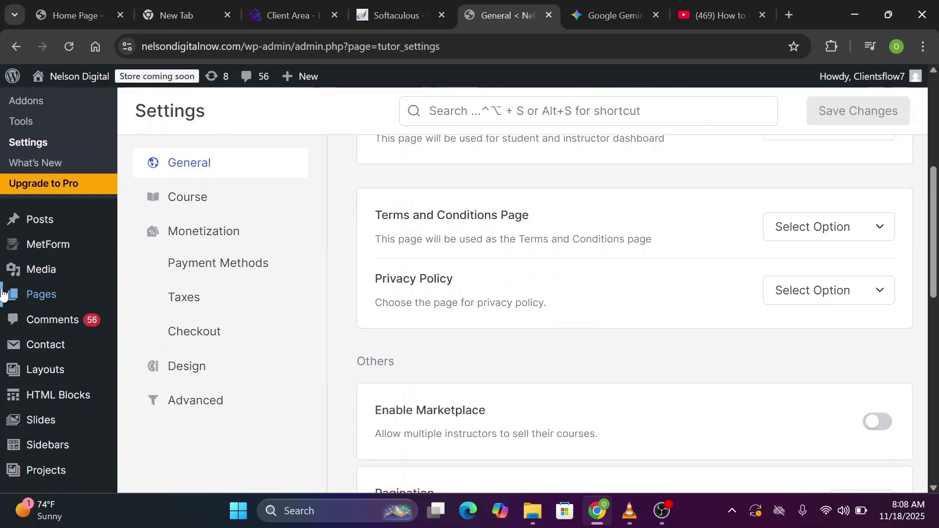
{"action": "mouse_move", "coordinate": [65, 298]}
{"action": "left_click", "coordinate": [156, 296]}
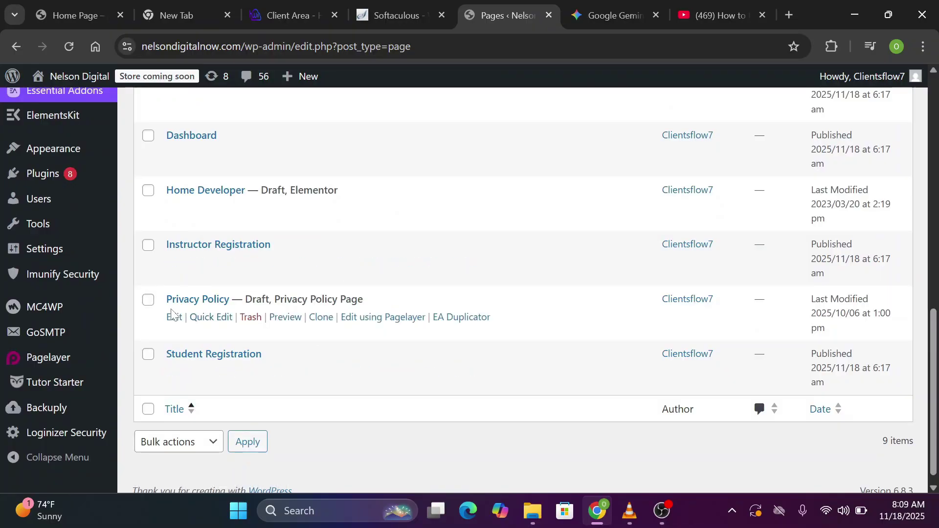
Quick Edit the Privacy Policy page, changing its status to Published, and update
{"action": "left_click", "coordinate": [148, 299]}
{"action": "left_click", "coordinate": [205, 318]}
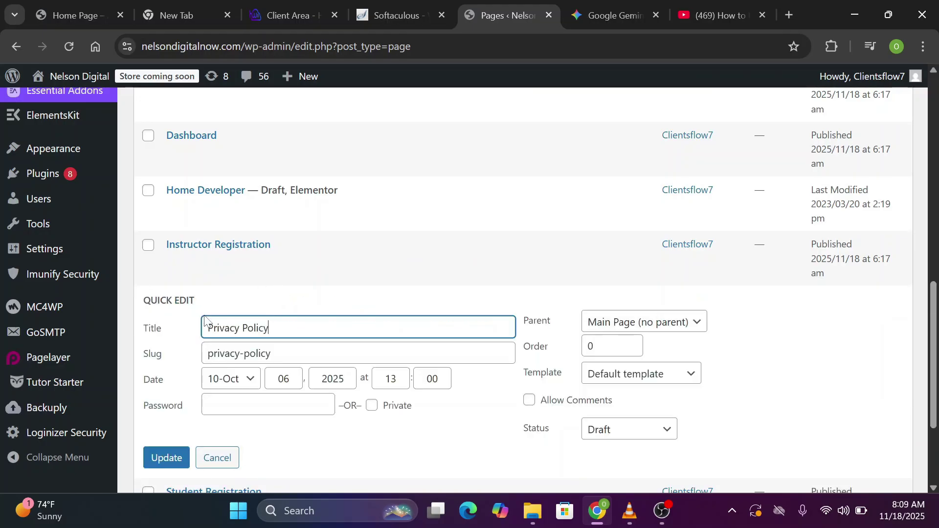
{"action": "left_click", "coordinate": [631, 434]}
{"action": "left_click", "coordinate": [631, 362]}
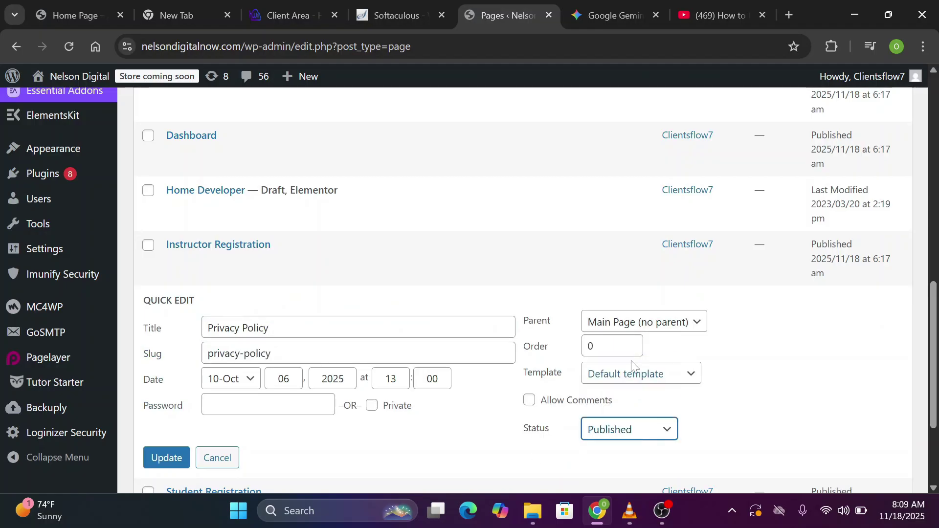
{"action": "left_click", "coordinate": [159, 460]}
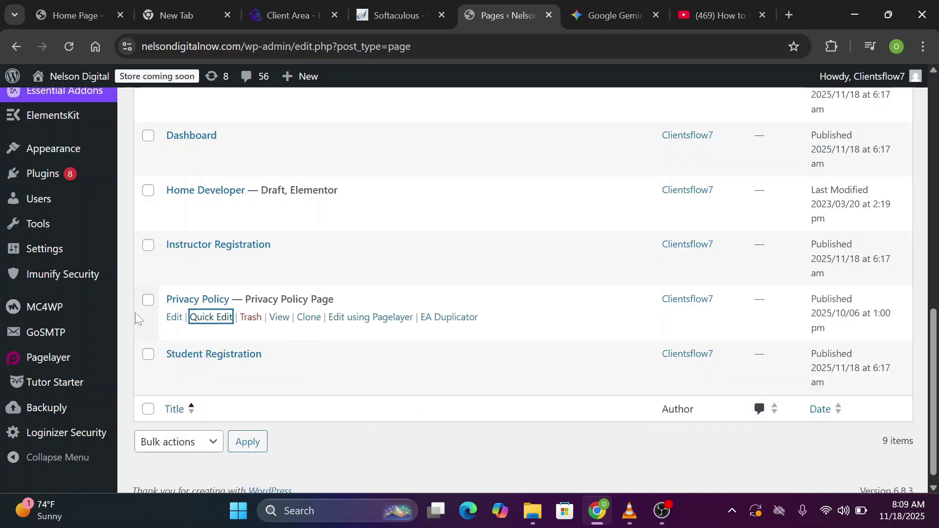
{"action": "scroll", "coordinate": [139, 318], "scroll_direction": "up", "scroll_amount": 3}
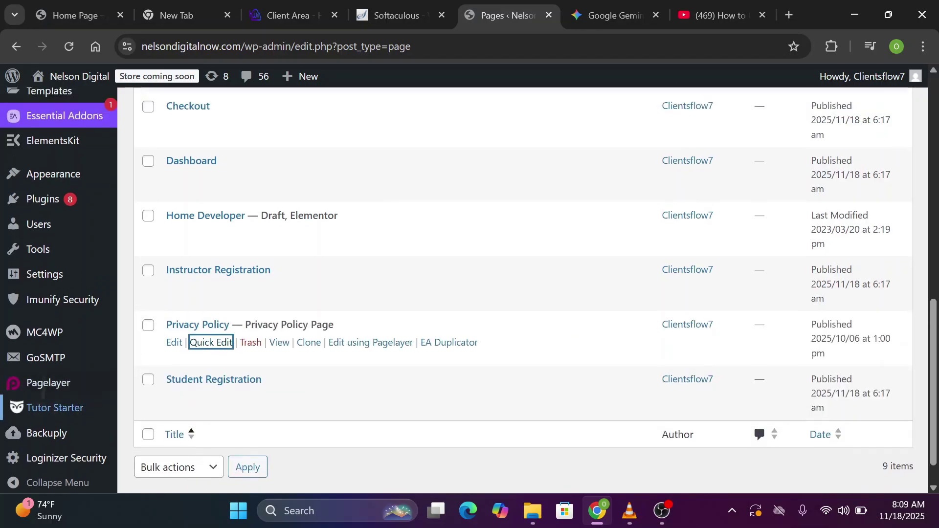
{"action": "scroll", "coordinate": [53, 135], "scroll_direction": "up", "scroll_amount": 10}
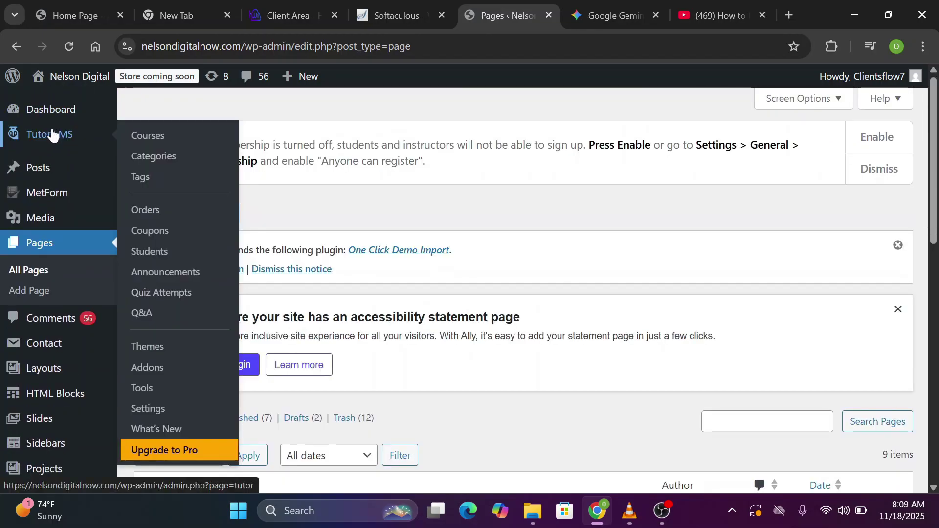
In Tutor LMS settings, set the Terms and Conditions page to Privacy Policy
{"action": "left_click", "coordinate": [138, 409]}
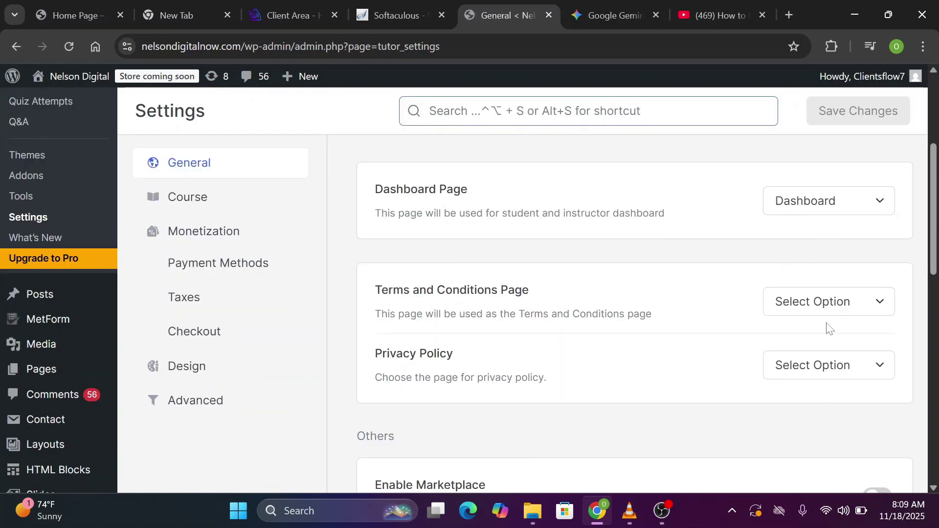
{"action": "left_click", "coordinate": [837, 302]}
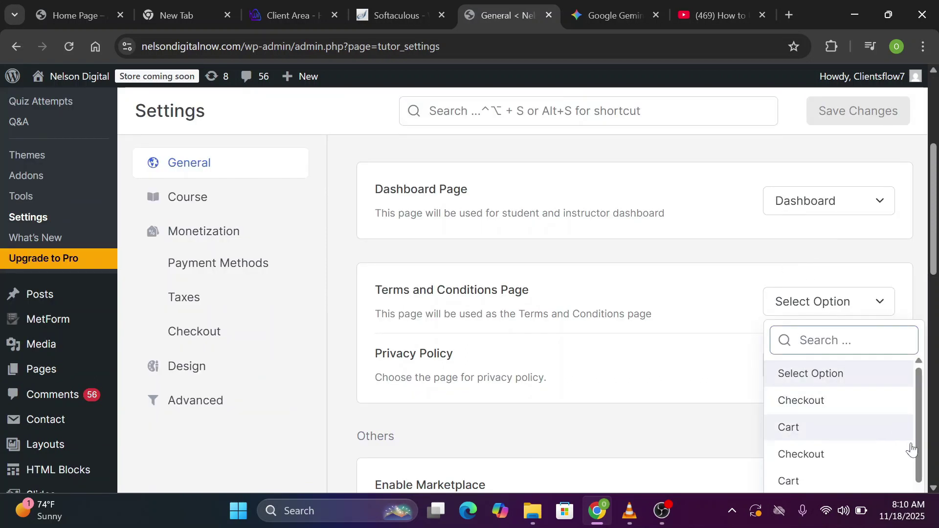
{"action": "scroll", "coordinate": [910, 447], "scroll_direction": "down", "scroll_amount": 3}
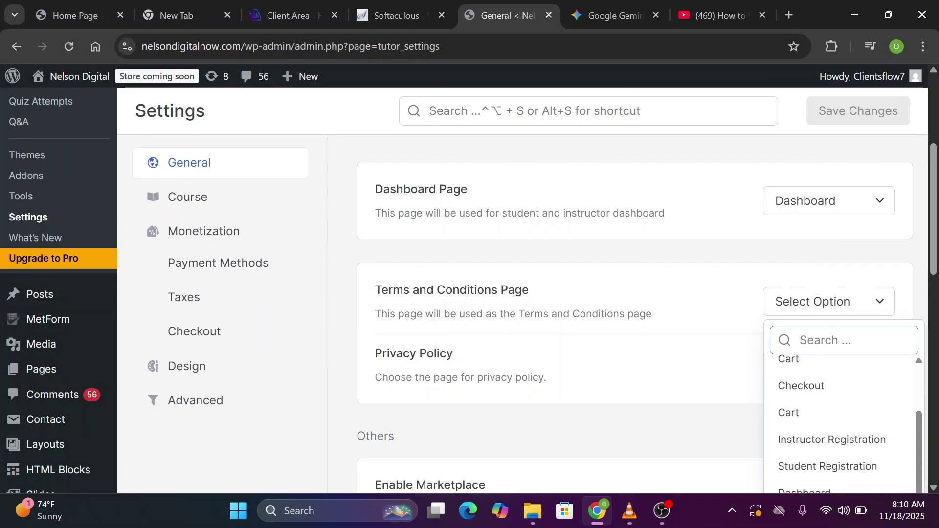
{"action": "type", "text": "pr"}
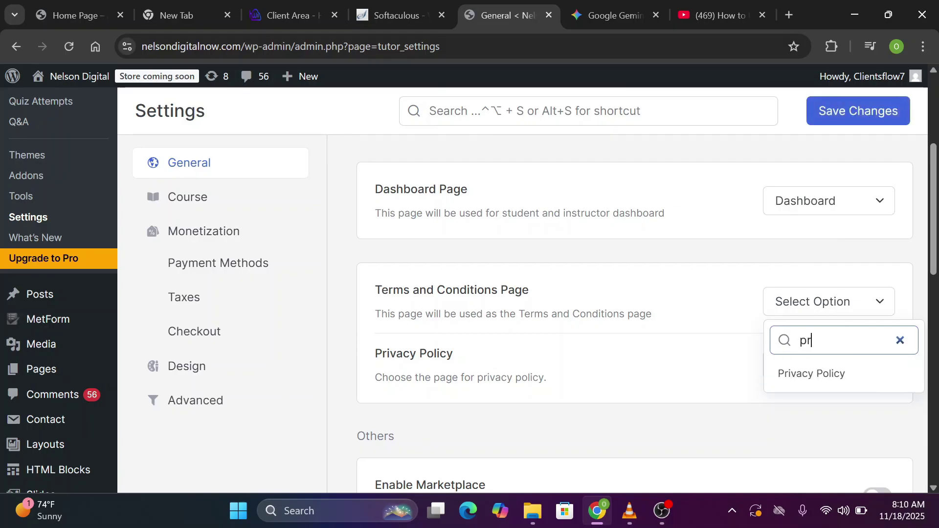
{"action": "left_click", "coordinate": [812, 374]}
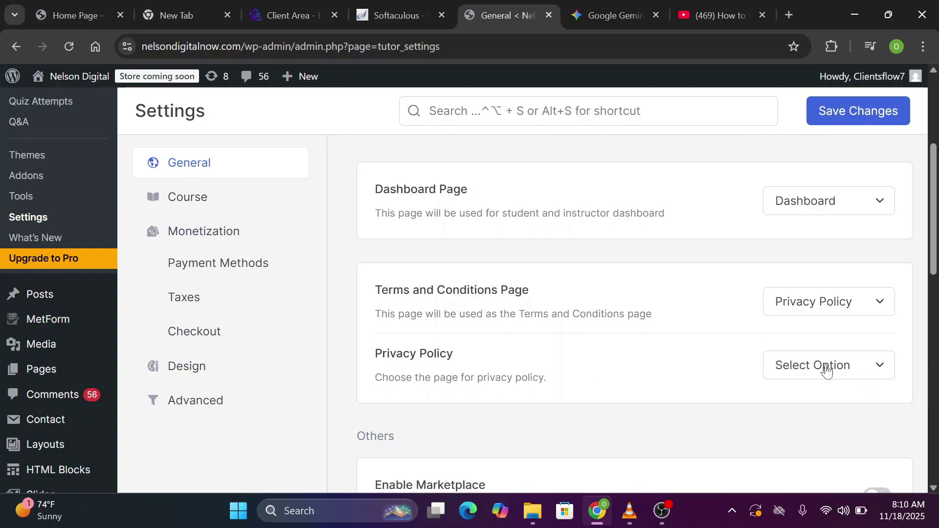
{"action": "scroll", "coordinate": [827, 370], "scroll_direction": "down", "scroll_amount": 5}
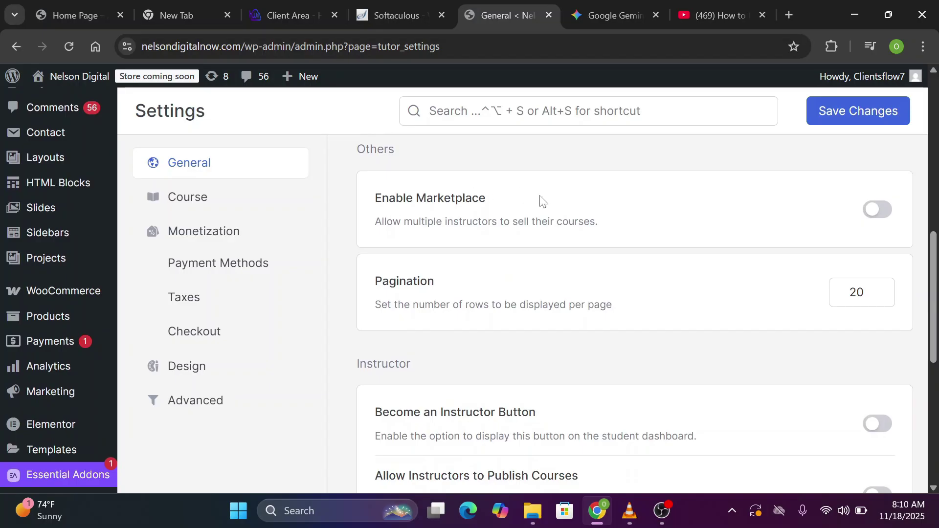
Switch on Enable Marketplace so multiple instructors can sell courses
{"action": "left_click", "coordinate": [889, 217]}
{"action": "scroll", "coordinate": [455, 244], "scroll_direction": "down", "scroll_amount": 1}
{"action": "scroll", "coordinate": [468, 290], "scroll_direction": "down", "scroll_amount": 1}
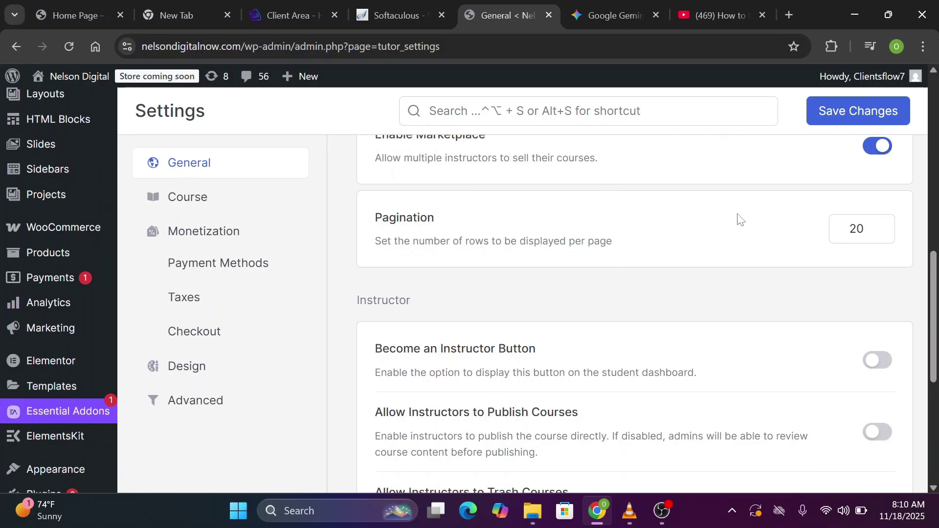
{"action": "scroll", "coordinate": [785, 242], "scroll_direction": "down", "scroll_amount": 3}
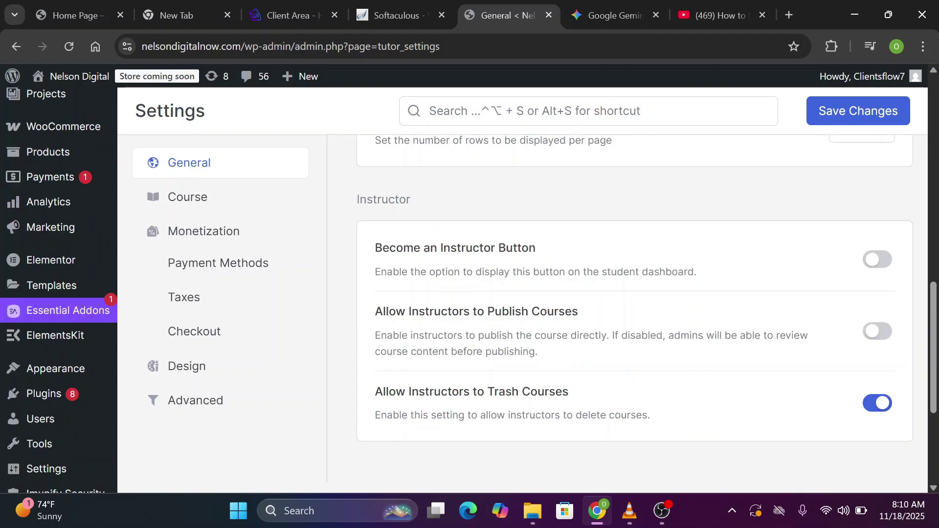
{"action": "scroll", "coordinate": [818, 211], "scroll_direction": "down", "scroll_amount": 2}
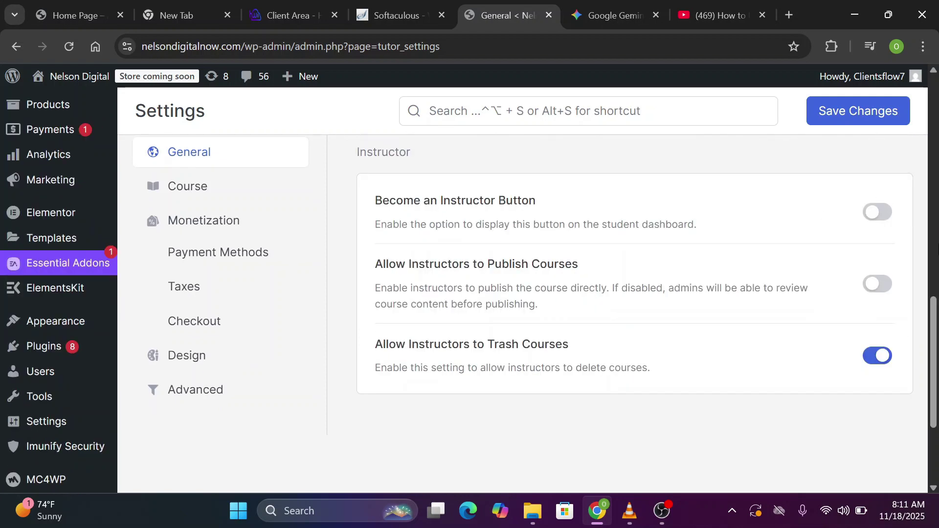
Turn on Become an Instructor Button and turn off Allow Instructors to Trash Courses
{"action": "left_click", "coordinate": [888, 217]}
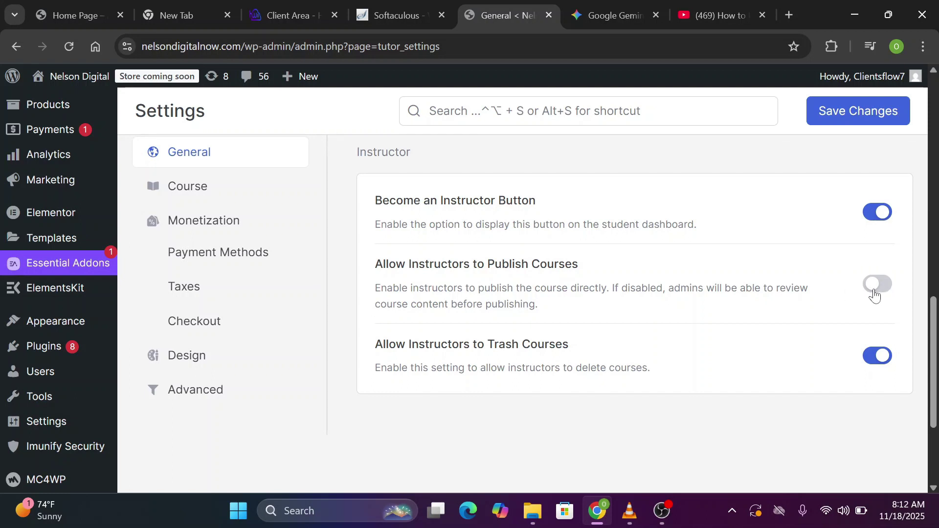
{"action": "left_click", "coordinate": [873, 363]}
{"action": "scroll", "coordinate": [873, 363], "scroll_direction": "up", "scroll_amount": 1}
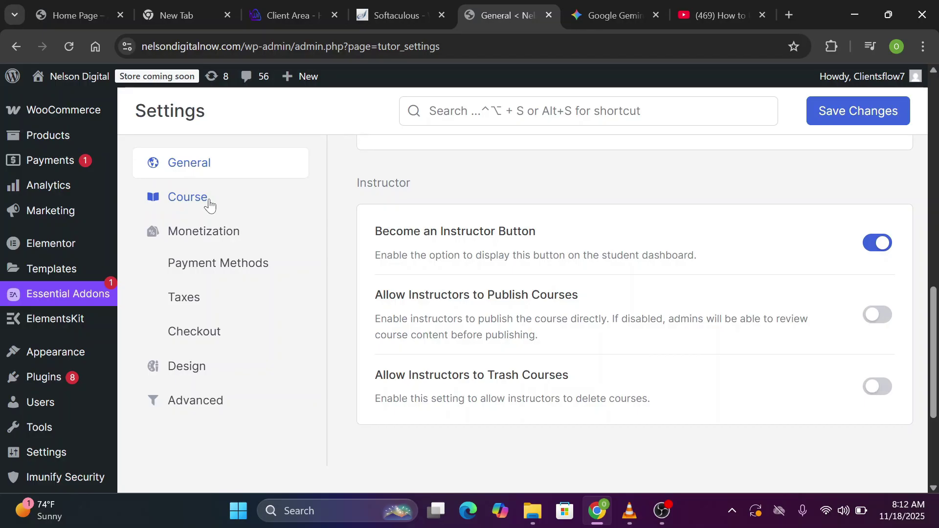
In the Course settings, require students to log in to view courses
{"action": "left_click", "coordinate": [185, 205]}
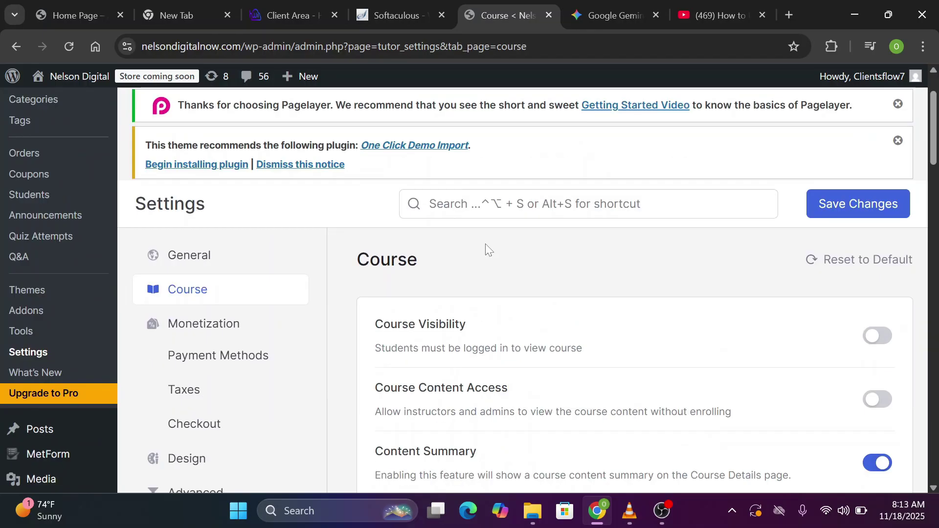
{"action": "scroll", "coordinate": [485, 243], "scroll_direction": "down", "scroll_amount": 2}
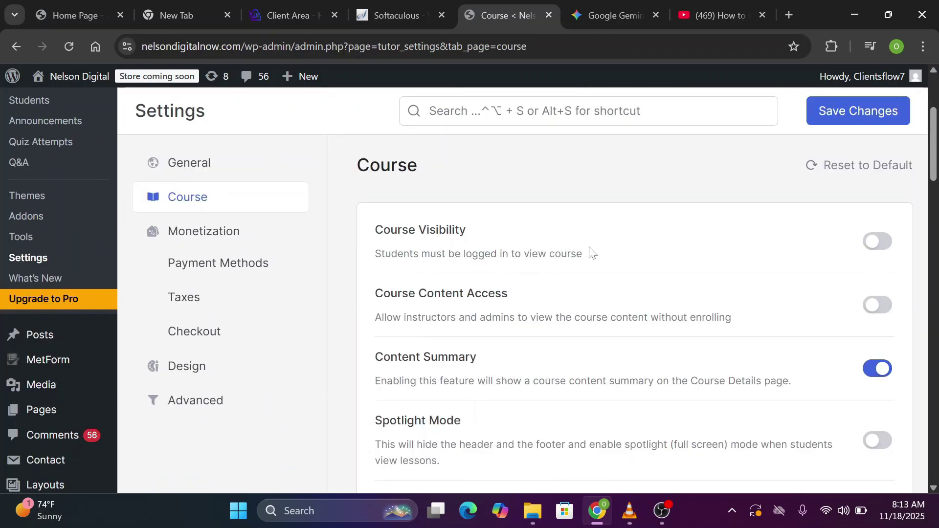
{"action": "scroll", "coordinate": [597, 254], "scroll_direction": "down", "scroll_amount": 1}
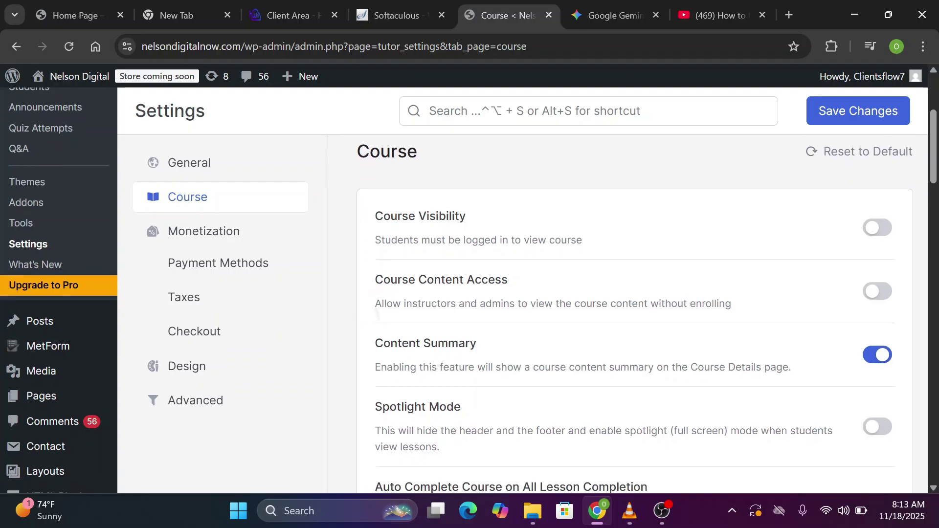
{"action": "left_click", "coordinate": [888, 225]}
Enable Course Retake so students can retake courses
{"action": "scroll", "coordinate": [889, 226], "scroll_direction": "down", "scroll_amount": 3}
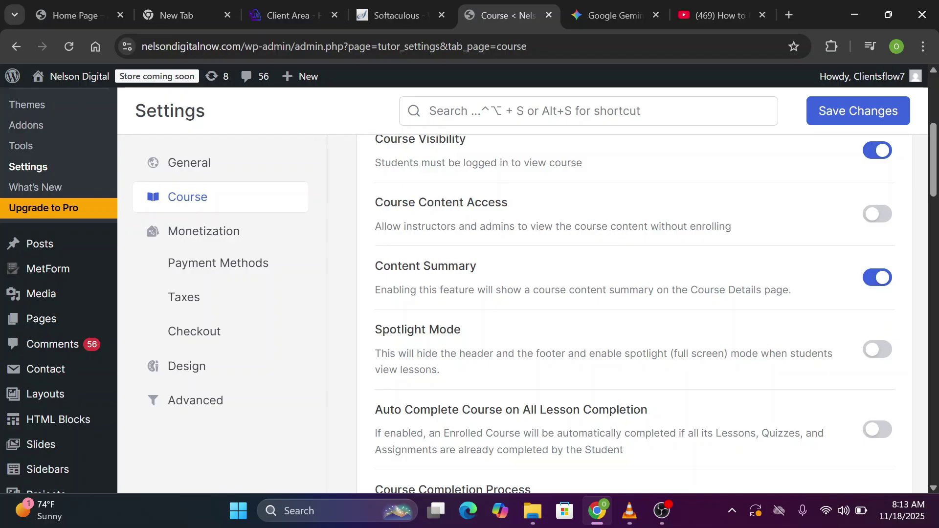
{"action": "scroll", "coordinate": [754, 231], "scroll_direction": "up", "scroll_amount": 1}
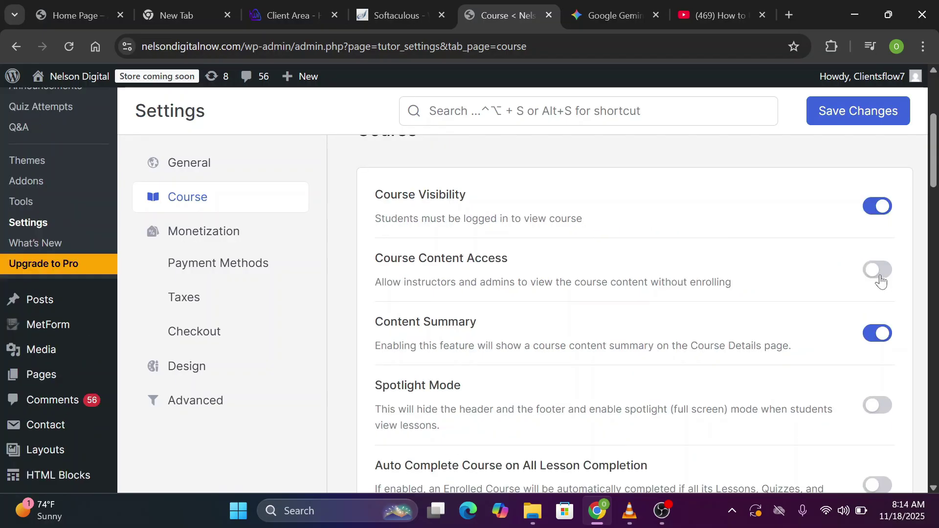
{"action": "scroll", "coordinate": [881, 281], "scroll_direction": "down", "scroll_amount": 1}
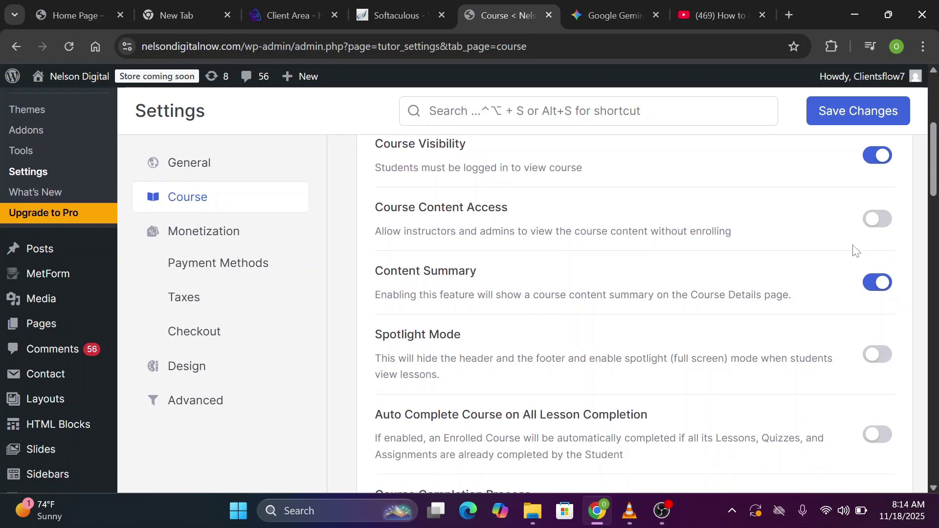
{"action": "scroll", "coordinate": [858, 239], "scroll_direction": "down", "scroll_amount": 2}
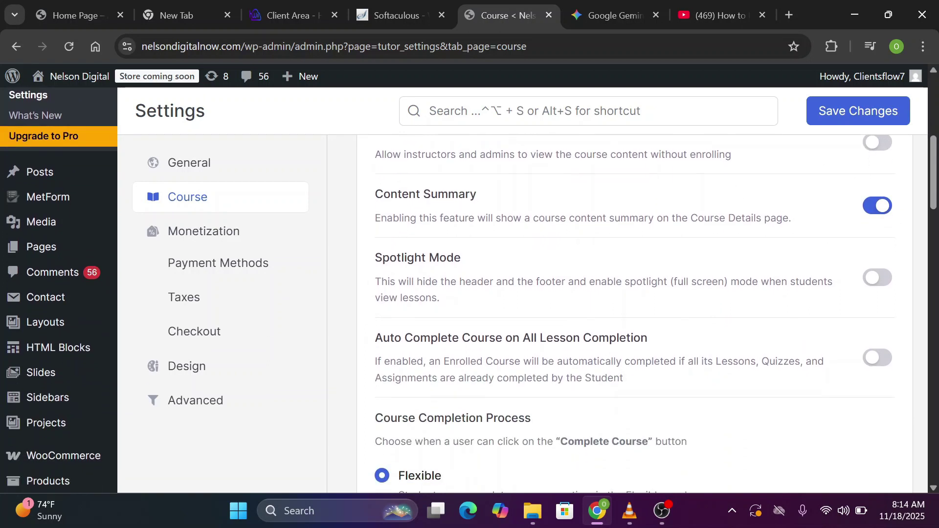
{"action": "scroll", "coordinate": [876, 184], "scroll_direction": "down", "scroll_amount": 4}
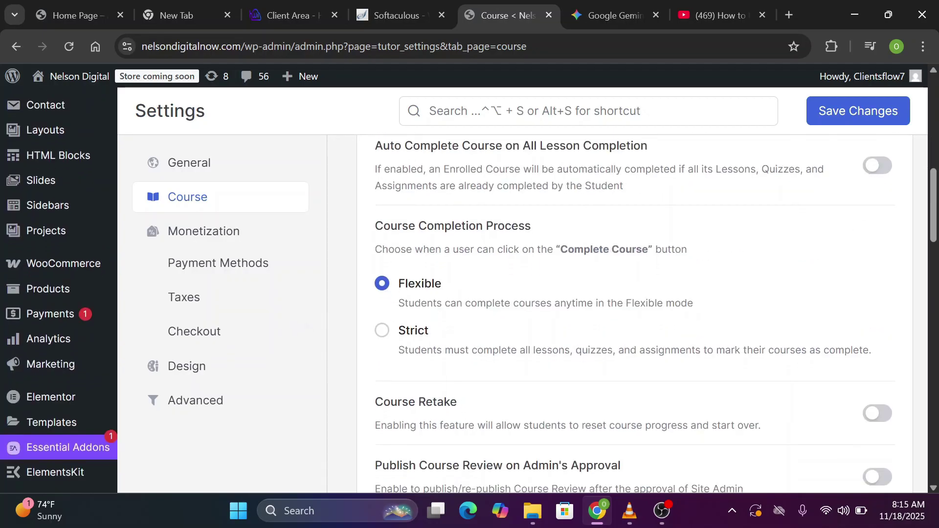
{"action": "scroll", "coordinate": [447, 289], "scroll_direction": "down", "scroll_amount": 1}
{"action": "scroll", "coordinate": [330, 360], "scroll_direction": "up", "scroll_amount": 1}
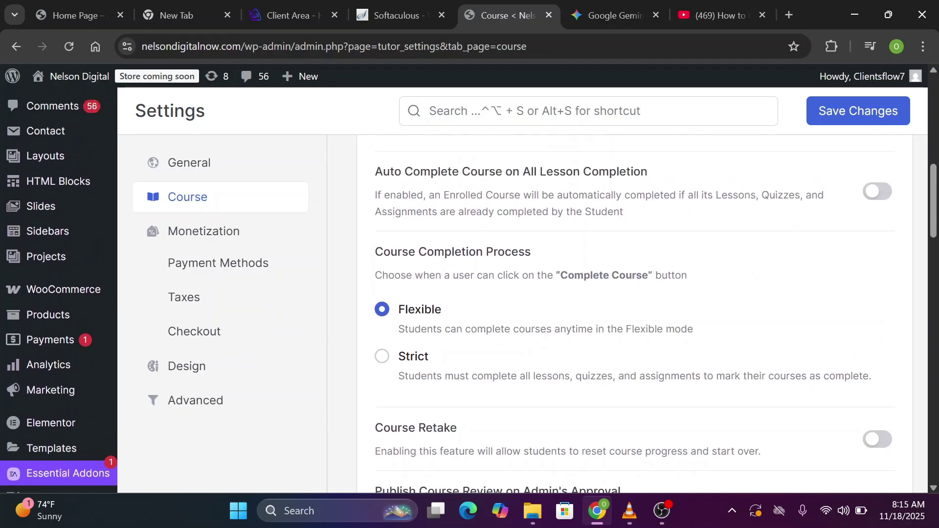
{"action": "scroll", "coordinate": [384, 202], "scroll_direction": "up", "scroll_amount": 4}
{"action": "scroll", "coordinate": [384, 202], "scroll_direction": "down", "scroll_amount": 6}
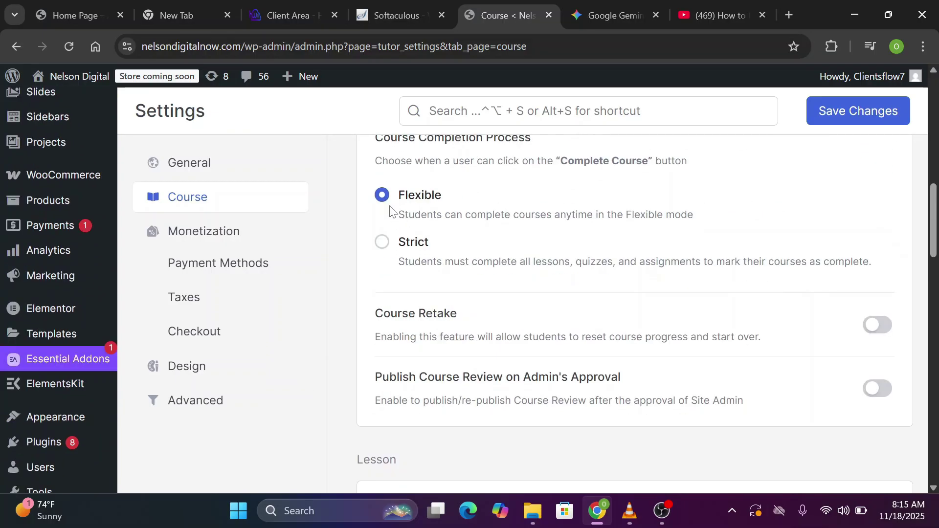
{"action": "scroll", "coordinate": [448, 364], "scroll_direction": "down", "scroll_amount": 1}
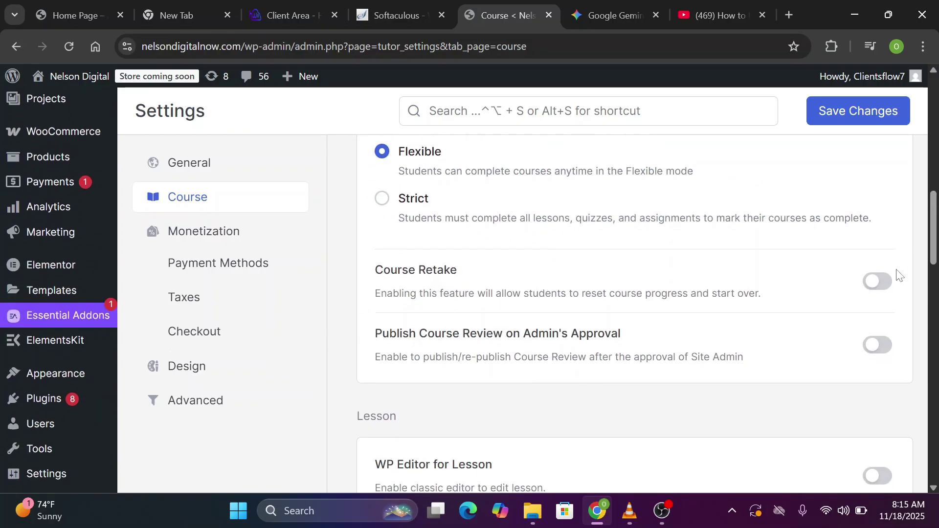
{"action": "left_click", "coordinate": [883, 291]}
Turn on WP Editor for Lesson, Automatically Load Next Course Content, and Enable Lesson Comment
{"action": "scroll", "coordinate": [841, 284], "scroll_direction": "down", "scroll_amount": 1}
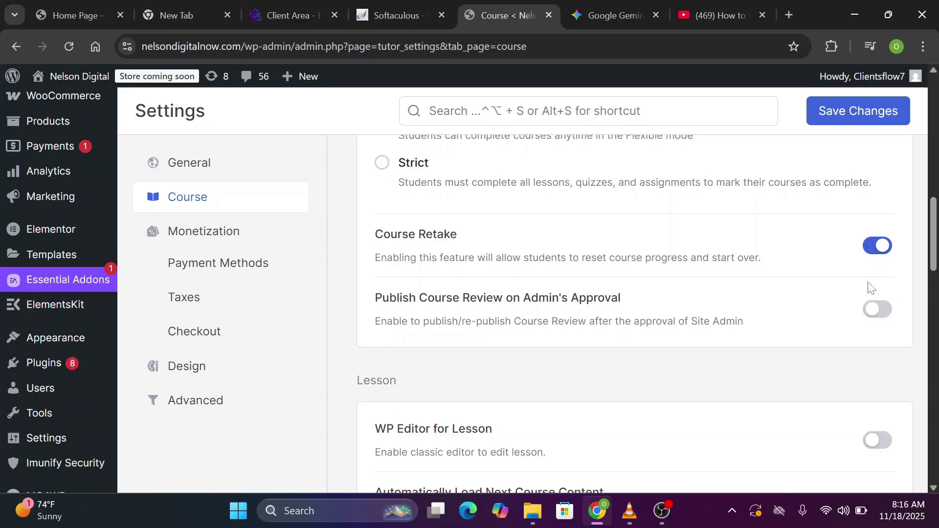
{"action": "scroll", "coordinate": [861, 259], "scroll_direction": "down", "scroll_amount": 1}
{"action": "scroll", "coordinate": [469, 289], "scroll_direction": "down", "scroll_amount": 1}
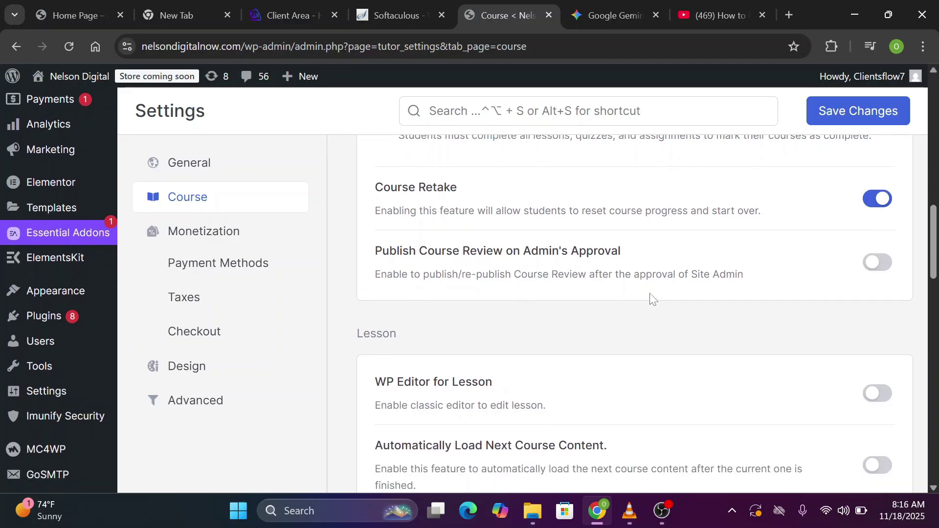
{"action": "scroll", "coordinate": [808, 304], "scroll_direction": "down", "scroll_amount": 5}
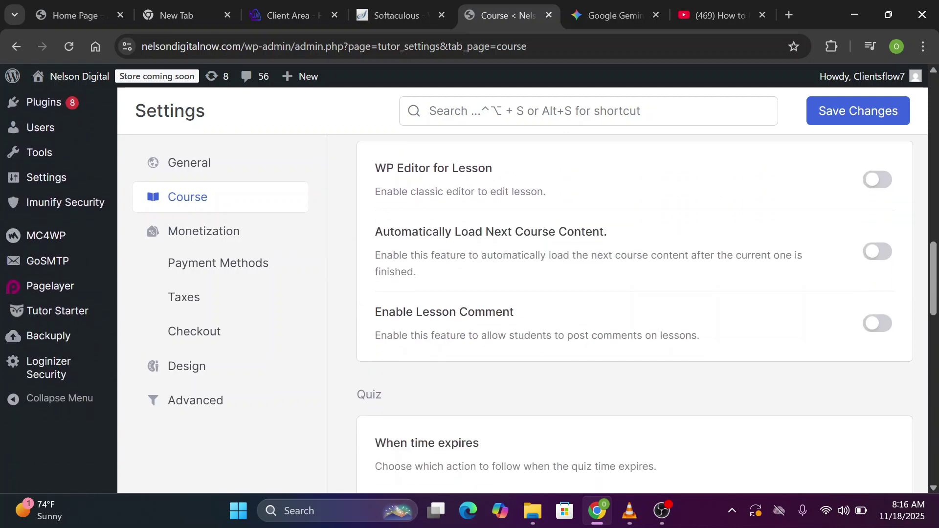
{"action": "left_click", "coordinate": [875, 180]}
{"action": "left_click", "coordinate": [885, 253]}
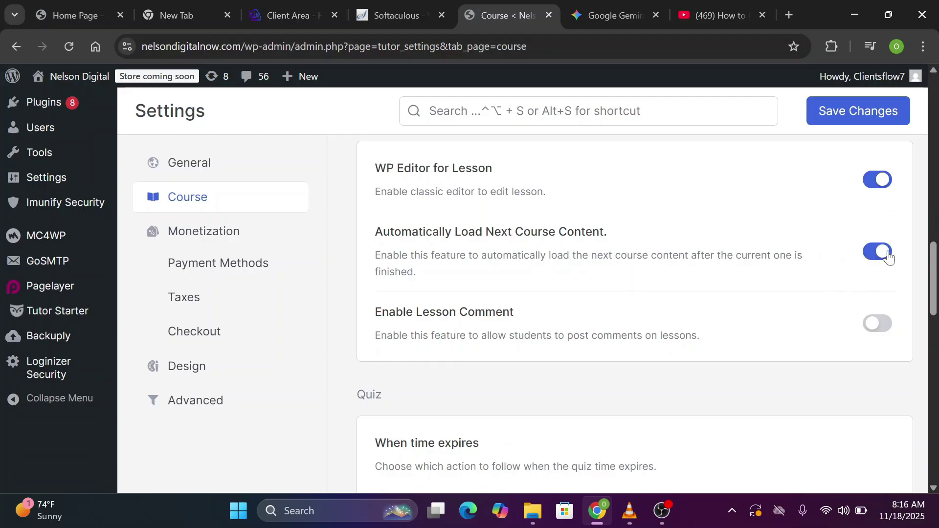
{"action": "scroll", "coordinate": [888, 293], "scroll_direction": "down", "scroll_amount": 1}
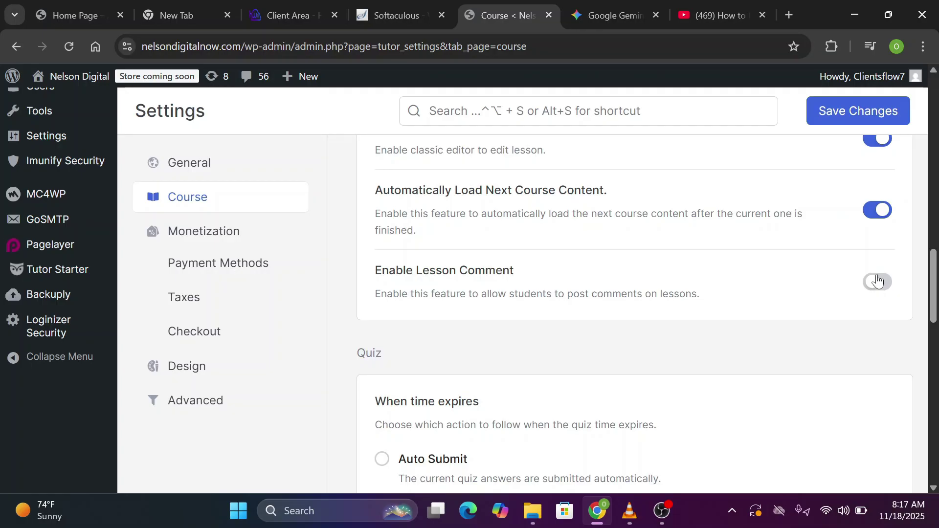
{"action": "scroll", "coordinate": [878, 280], "scroll_direction": "down", "scroll_amount": 1}
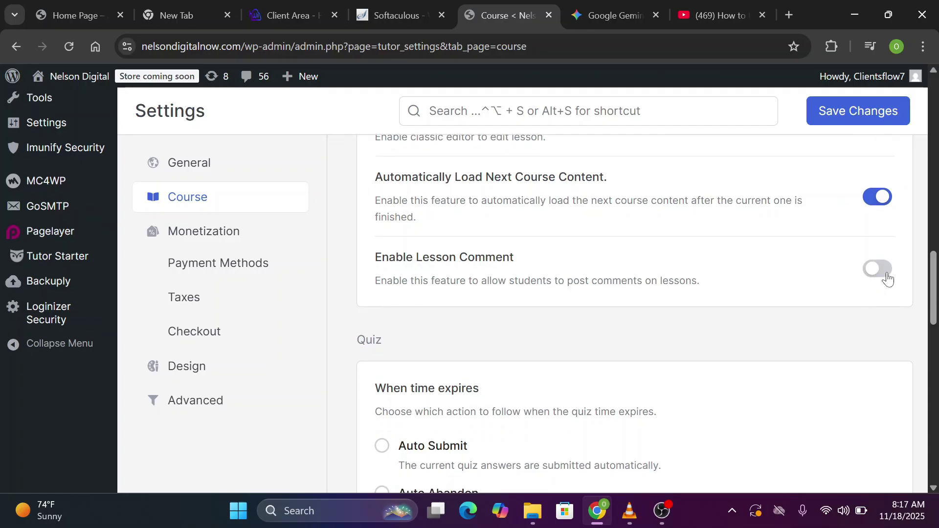
{"action": "left_click", "coordinate": [888, 278]}
{"action": "scroll", "coordinate": [888, 278], "scroll_direction": "down", "scroll_amount": 7}
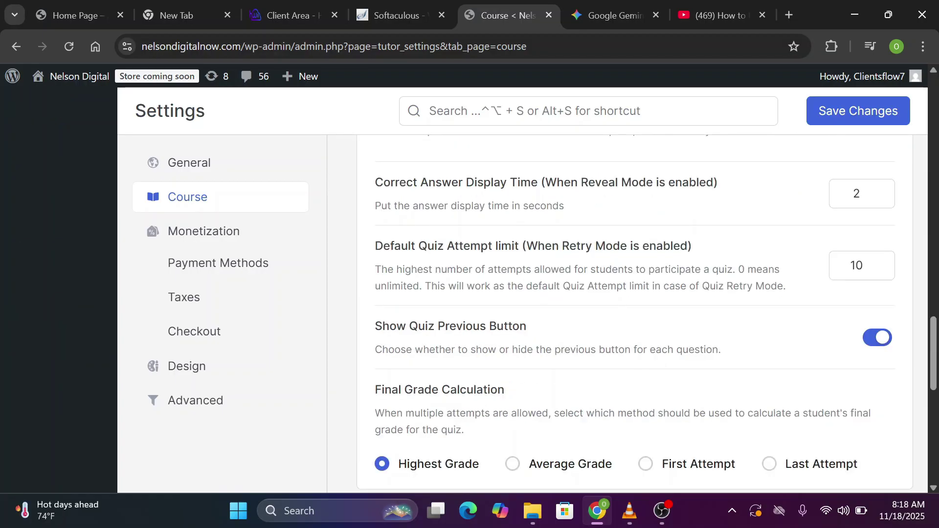
Save the Tutor LMS Course settings and switch to the Monetization section
{"action": "scroll", "coordinate": [636, 313], "scroll_direction": "down", "scroll_amount": 7}
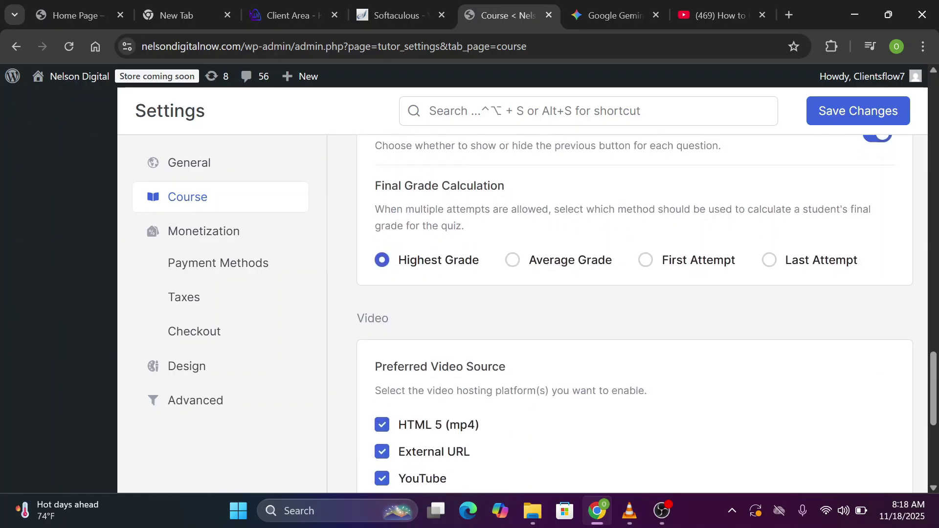
{"action": "scroll", "coordinate": [636, 313], "scroll_direction": "down", "scroll_amount": 1}
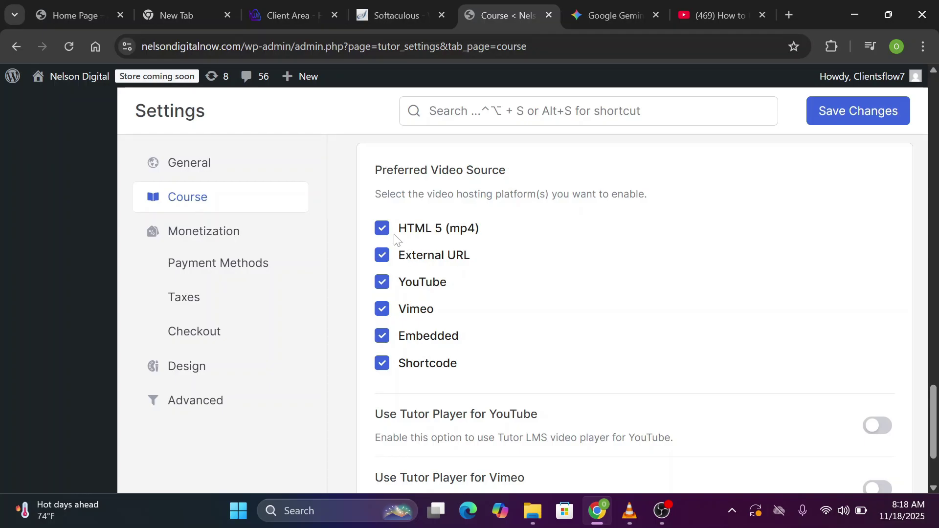
{"action": "scroll", "coordinate": [553, 309], "scroll_direction": "down", "scroll_amount": 3}
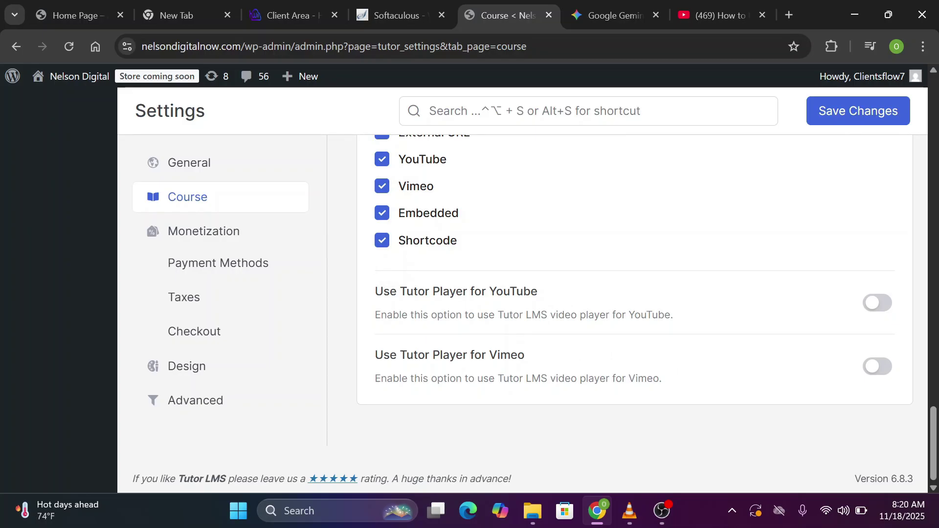
{"action": "scroll", "coordinate": [604, 168], "scroll_direction": "up", "scroll_amount": 3}
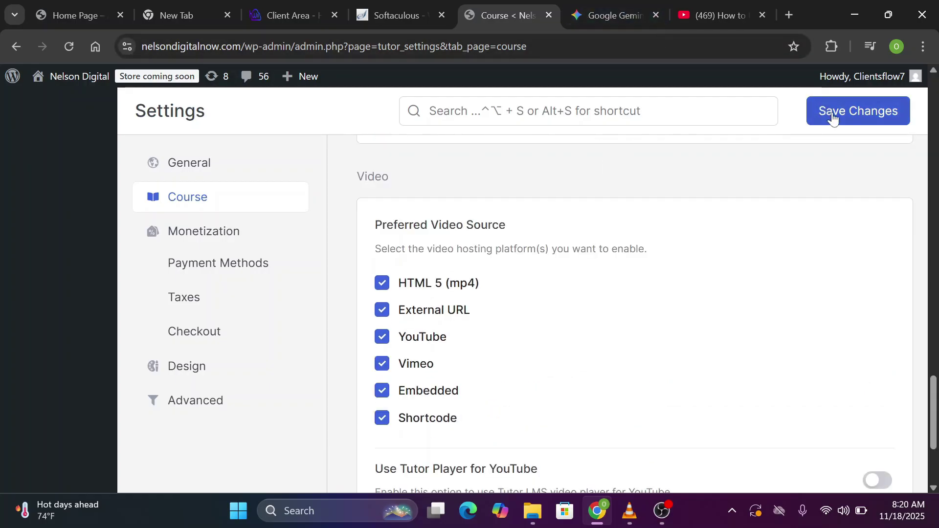
{"action": "left_click", "coordinate": [833, 118]}
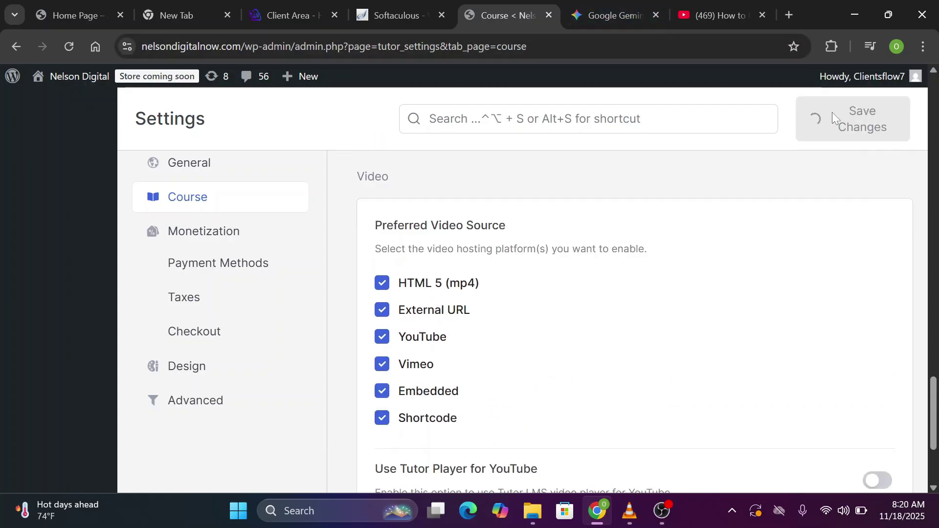
{"action": "left_click", "coordinate": [226, 236]}
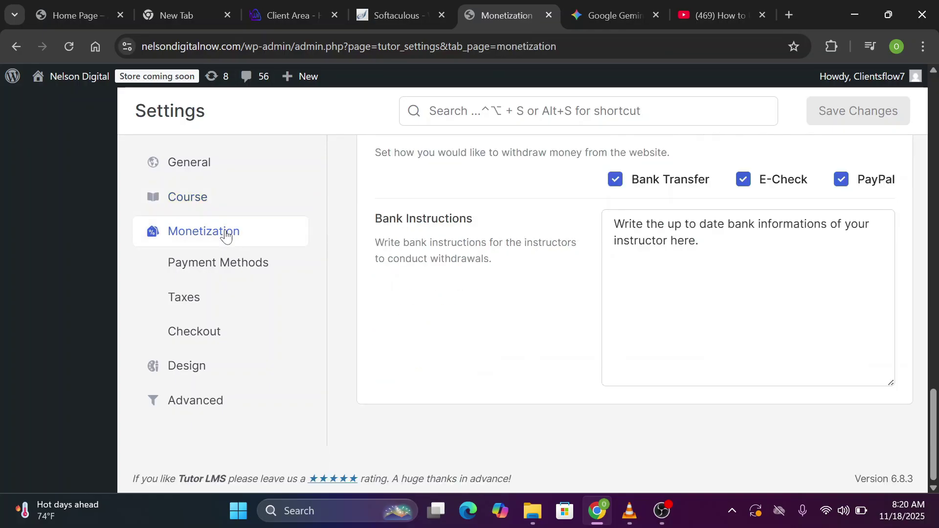
Set the eCommerce engine to WooCommerce and auto-complete WooCommerce course orders
{"action": "scroll", "coordinate": [226, 236], "scroll_direction": "up", "scroll_amount": 15}
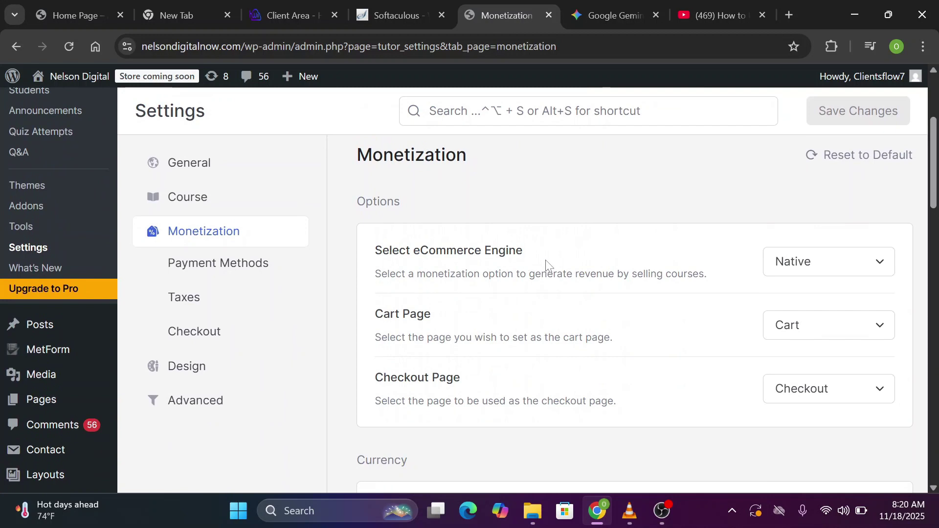
{"action": "left_click", "coordinate": [885, 267]}
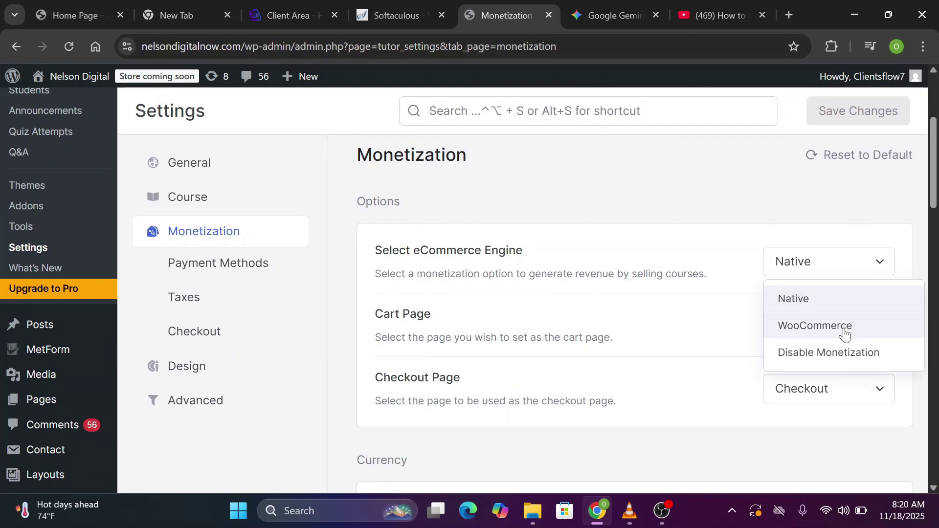
{"action": "left_click", "coordinate": [841, 329]}
{"action": "scroll", "coordinate": [844, 328], "scroll_direction": "down", "scroll_amount": 3}
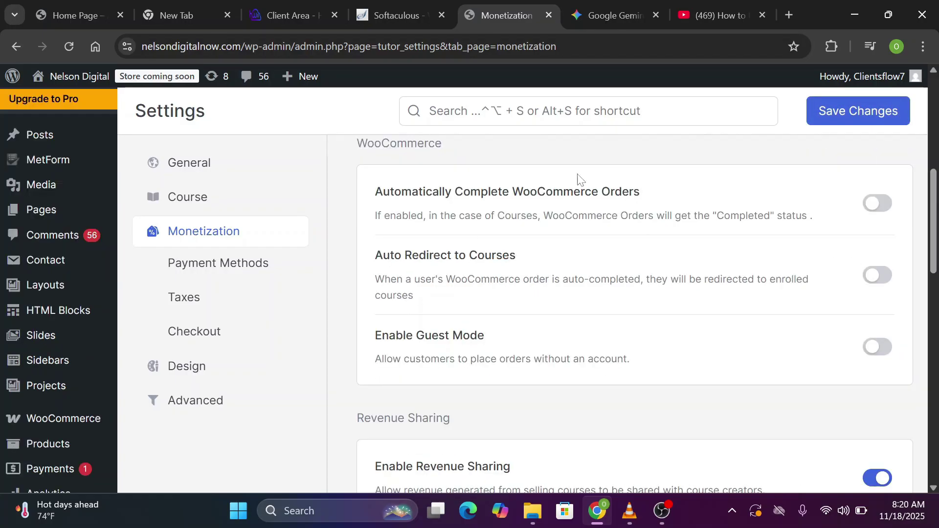
{"action": "left_click", "coordinate": [880, 206]}
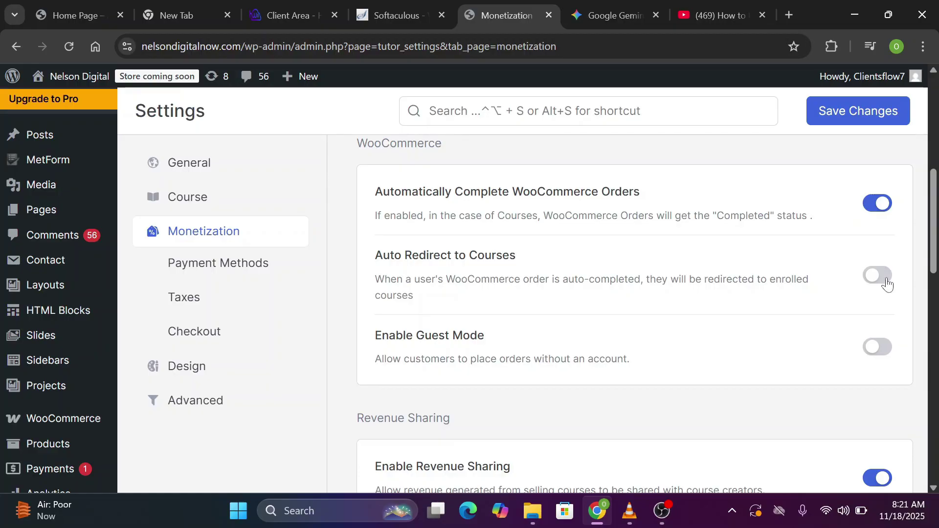
Select the instructor's 90% revenue share and save the monetization settings
{"action": "scroll", "coordinate": [891, 289], "scroll_direction": "down", "scroll_amount": 4}
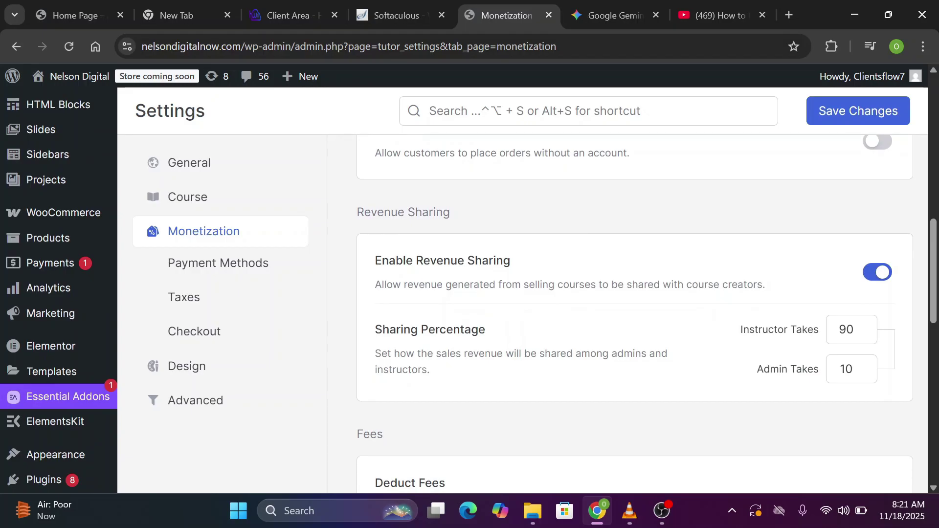
{"action": "scroll", "coordinate": [879, 277], "scroll_direction": "down", "scroll_amount": 2}
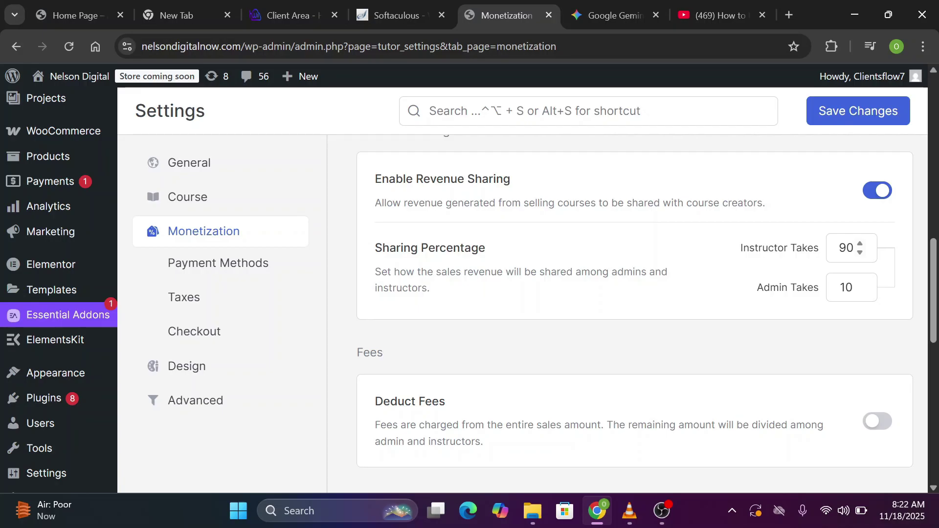
{"action": "double_click", "coordinate": [846, 248]}
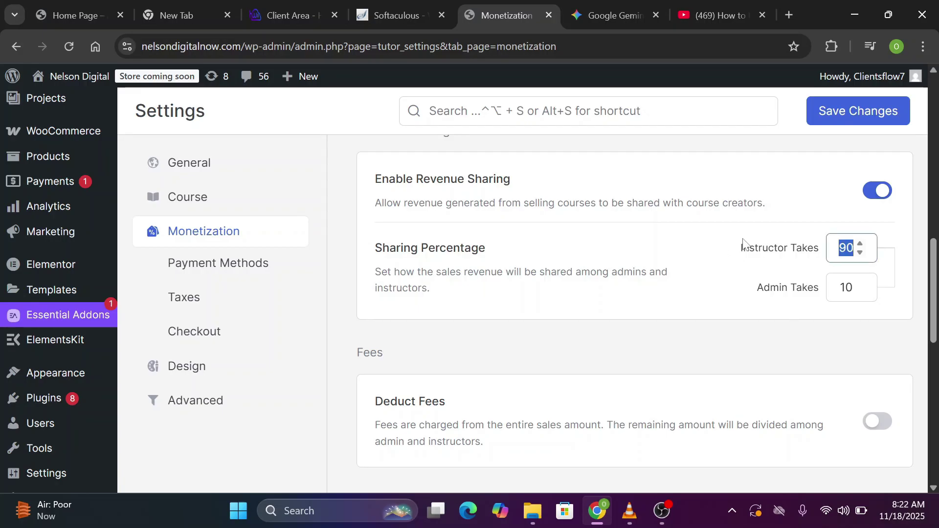
{"action": "scroll", "coordinate": [747, 244], "scroll_direction": "down", "scroll_amount": 1}
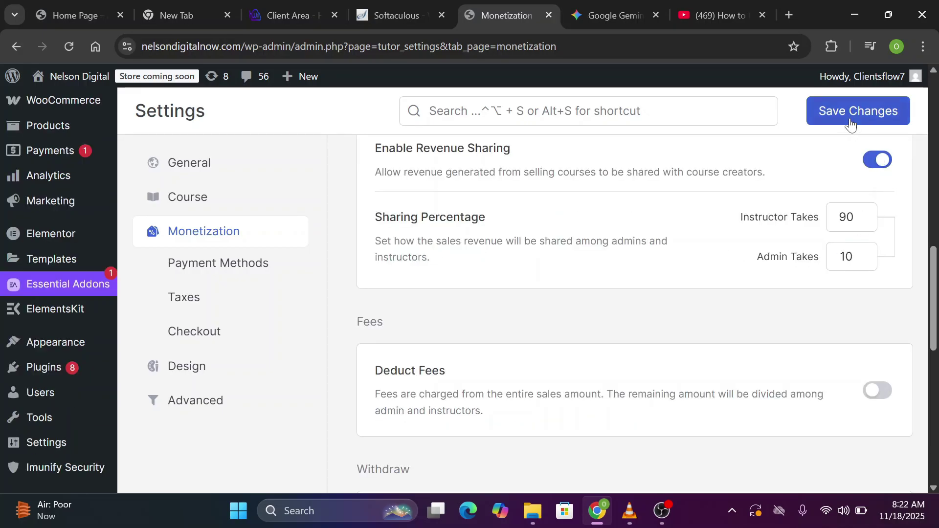
{"action": "left_click", "coordinate": [850, 120]}
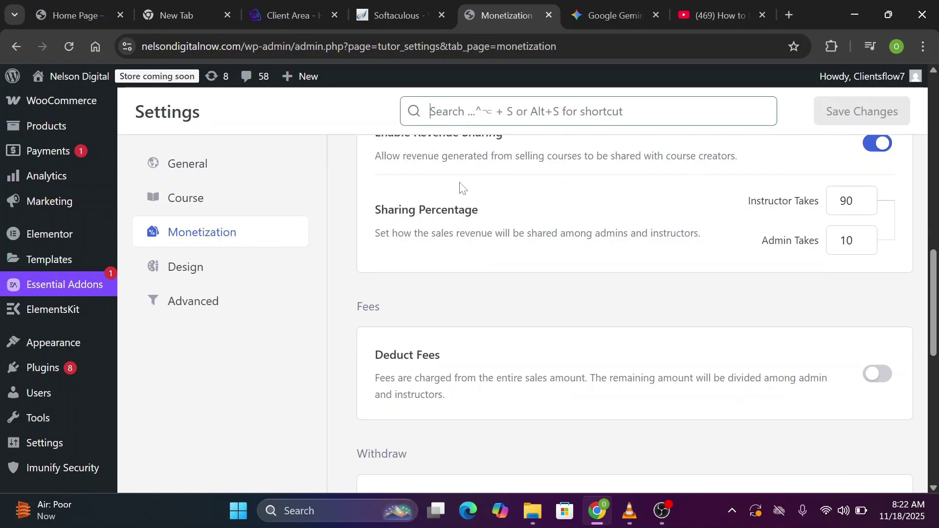
In Design settings, turn on the Author and Instructor Info course page features
{"action": "left_click", "coordinate": [202, 274]}
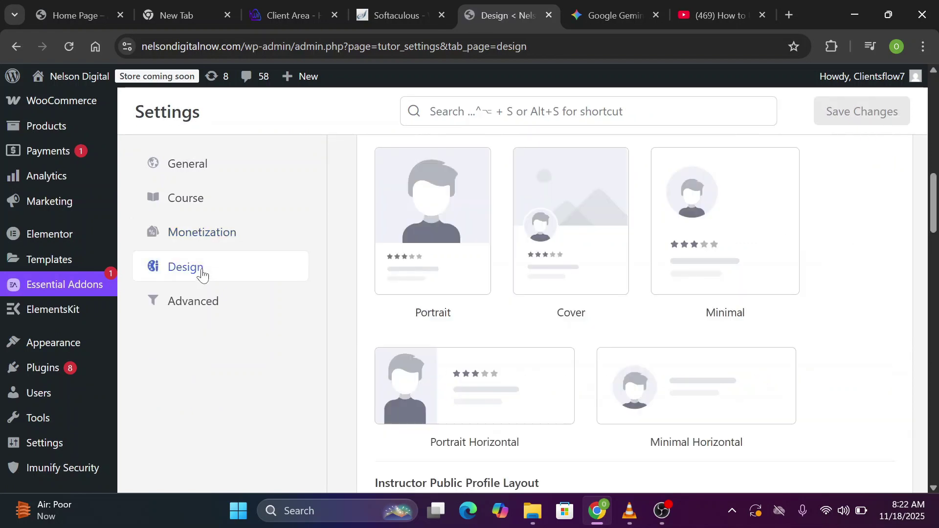
{"action": "scroll", "coordinate": [753, 194], "scroll_direction": "down", "scroll_amount": 5}
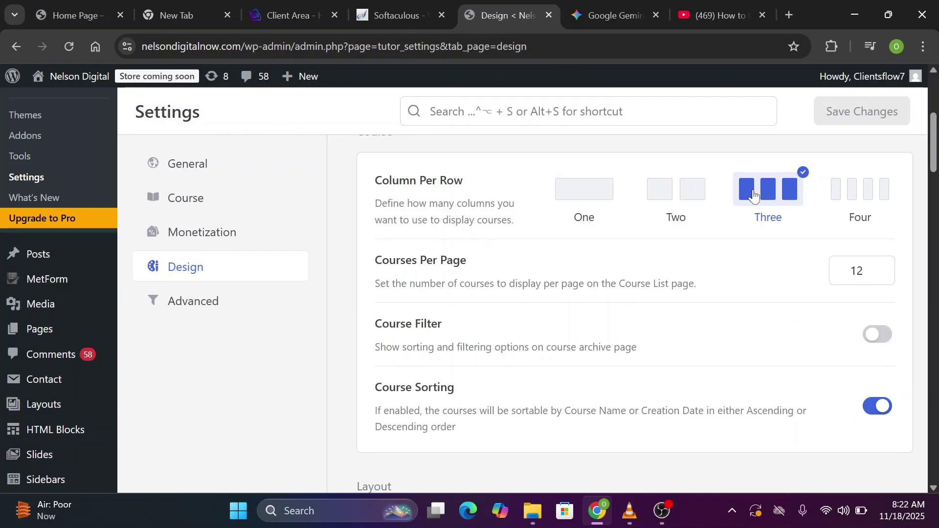
{"action": "scroll", "coordinate": [566, 342], "scroll_direction": "down", "scroll_amount": 5}
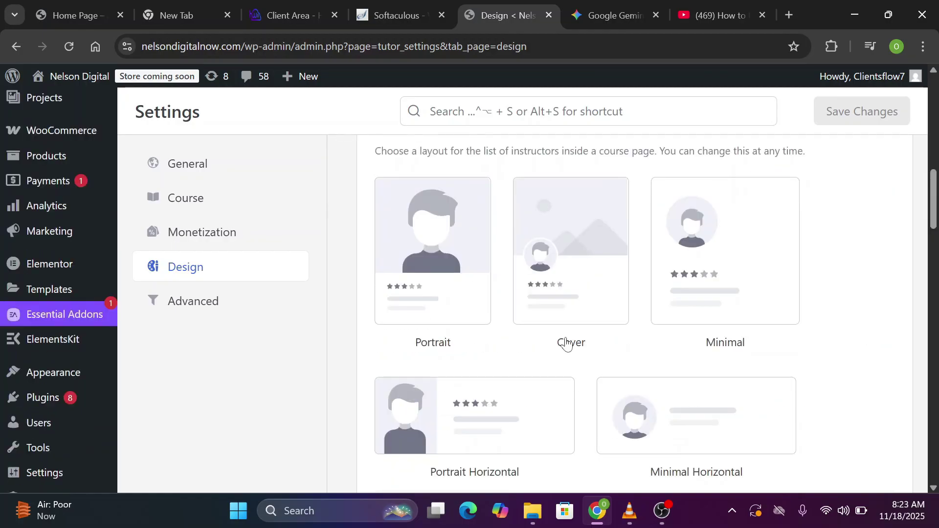
{"action": "scroll", "coordinate": [566, 342], "scroll_direction": "up", "scroll_amount": 1}
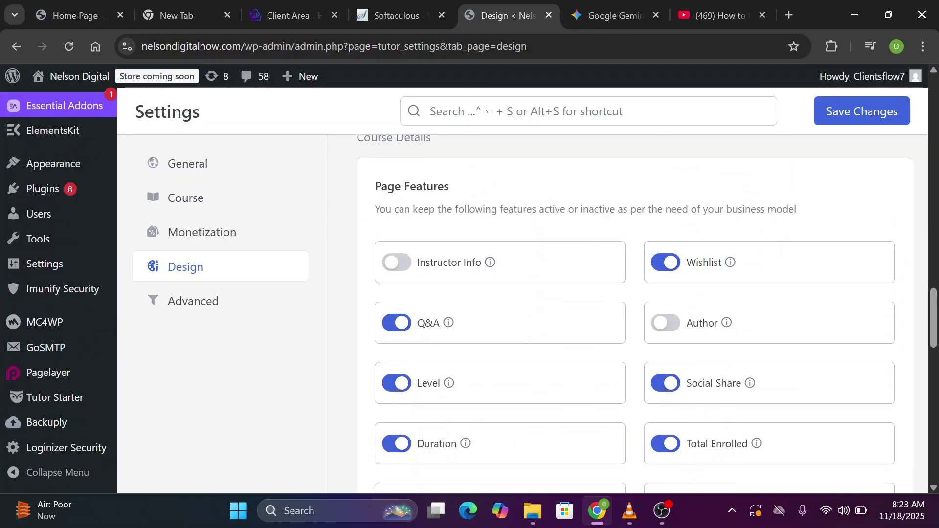
{"action": "scroll", "coordinate": [673, 216], "scroll_direction": "down", "scroll_amount": 1}
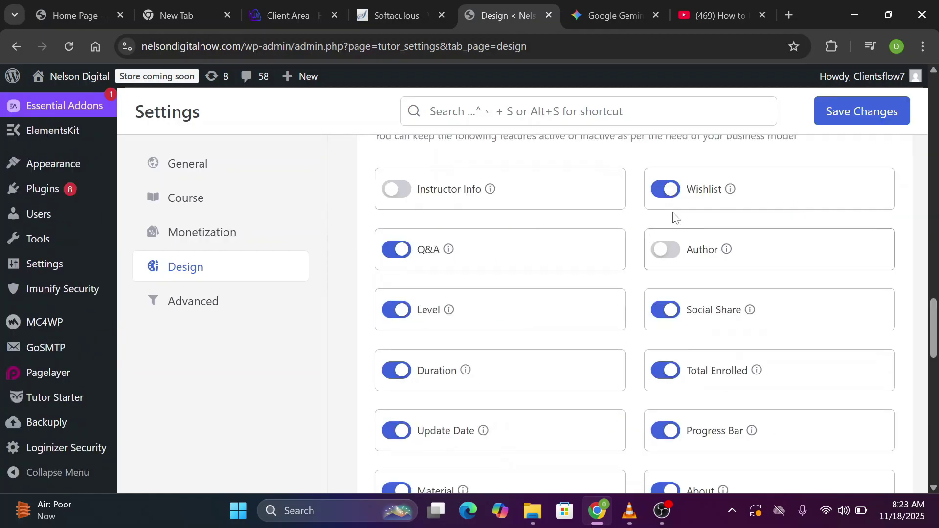
{"action": "left_click", "coordinate": [677, 258]}
{"action": "scroll", "coordinate": [676, 258], "scroll_direction": "down", "scroll_amount": 8}
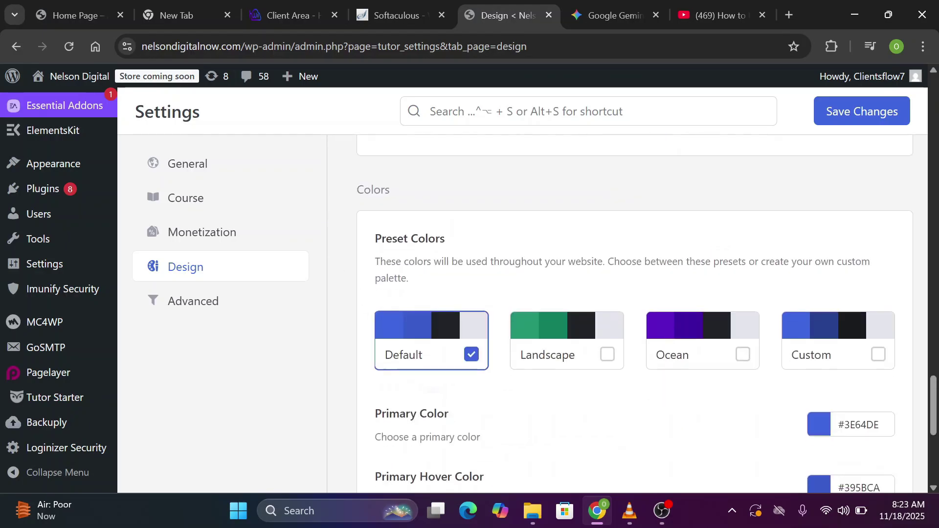
{"action": "scroll", "coordinate": [677, 258], "scroll_direction": "up", "scroll_amount": 7}
{"action": "scroll", "coordinate": [397, 200], "scroll_direction": "up", "scroll_amount": 1}
{"action": "left_click", "coordinate": [397, 199]}
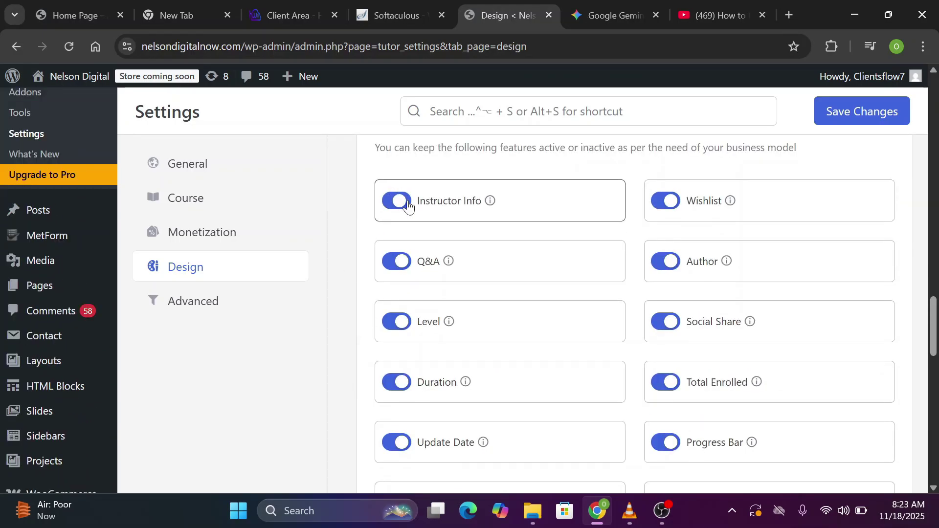
Try the Landscape colour preset, save the Design settings, and go to Advanced settings
{"action": "scroll", "coordinate": [398, 200], "scroll_direction": "up", "scroll_amount": 1}
{"action": "scroll", "coordinate": [636, 313], "scroll_direction": "down", "scroll_amount": 10}
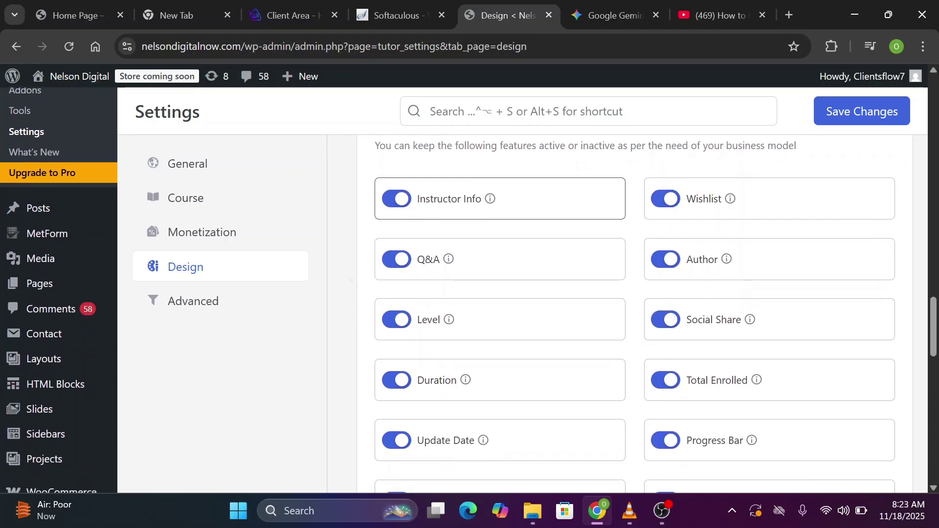
{"action": "scroll", "coordinate": [635, 313], "scroll_direction": "up", "scroll_amount": 2}
{"action": "scroll", "coordinate": [636, 313], "scroll_direction": "up", "scroll_amount": 3}
{"action": "scroll", "coordinate": [636, 313], "scroll_direction": "down", "scroll_amount": 5}
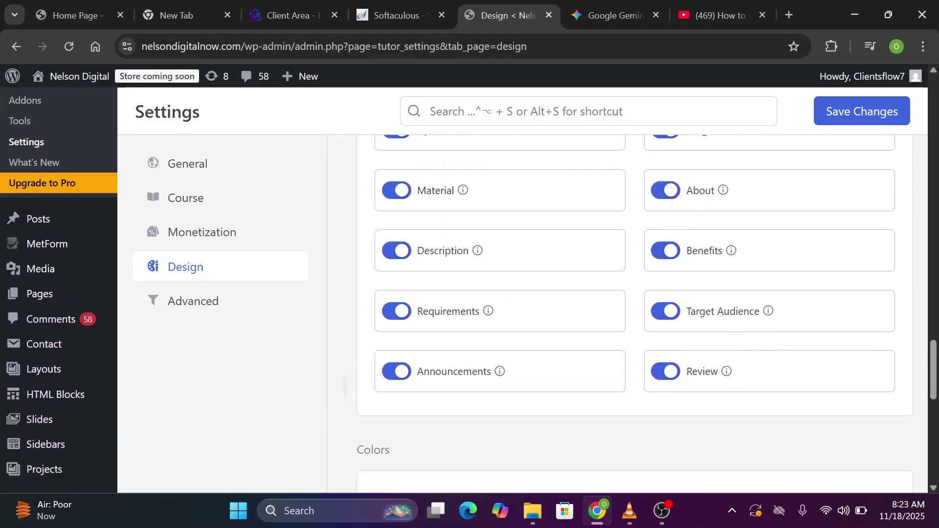
{"action": "scroll", "coordinate": [636, 313], "scroll_direction": "down", "scroll_amount": 2}
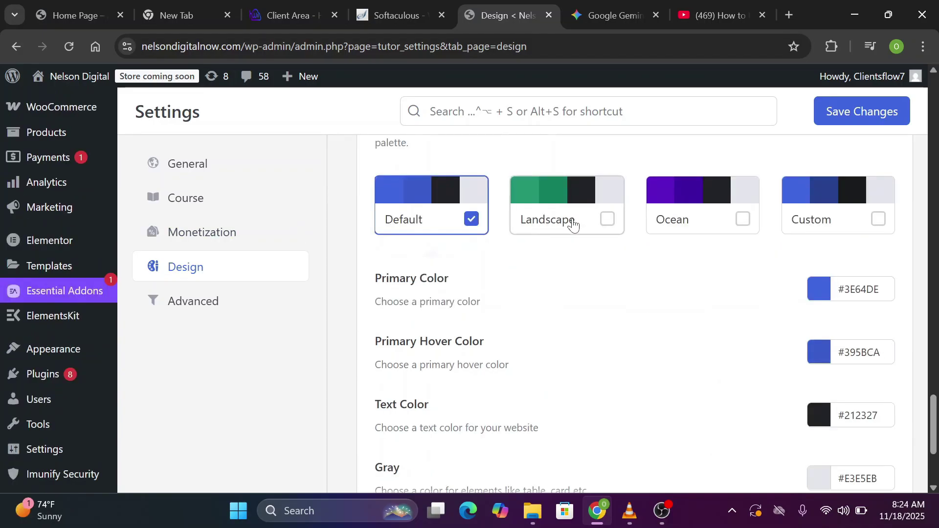
{"action": "left_click", "coordinate": [573, 223]}
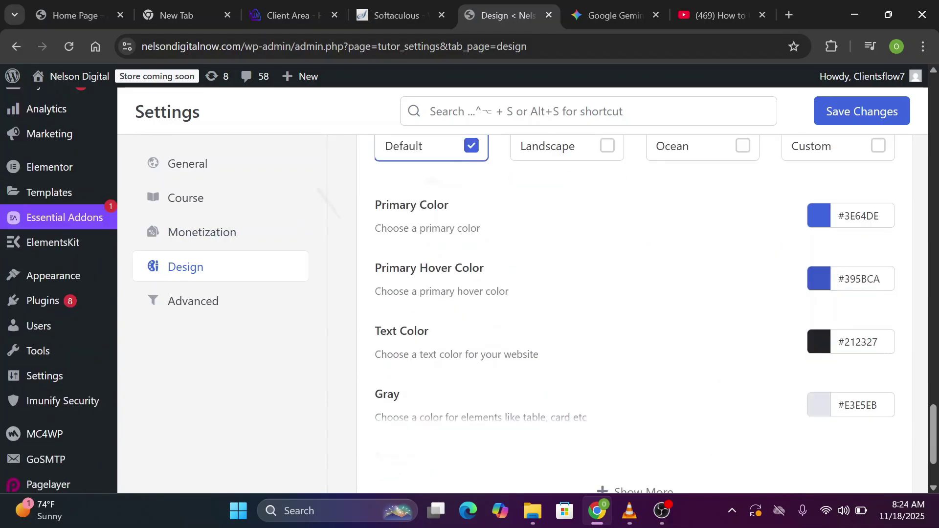
{"action": "scroll", "coordinate": [636, 313], "scroll_direction": "down", "scroll_amount": 3}
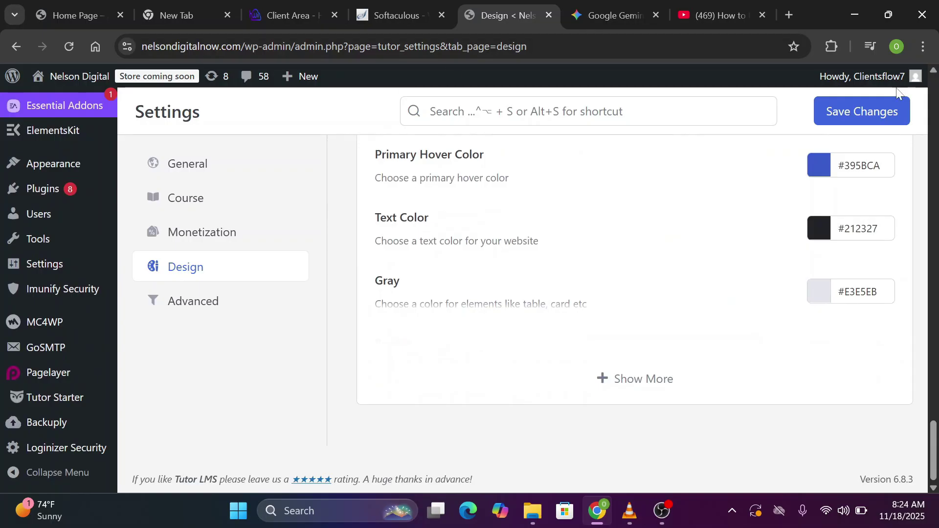
{"action": "left_click", "coordinate": [861, 113]}
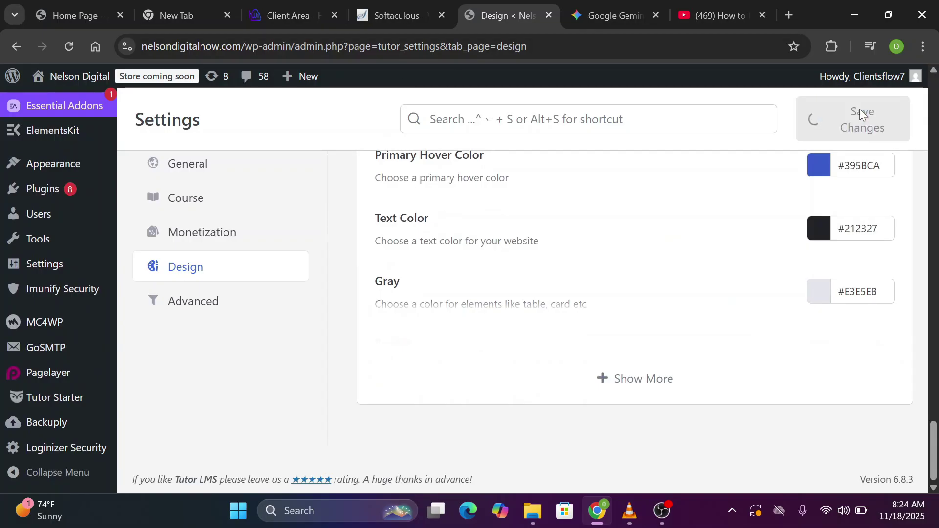
{"action": "left_click", "coordinate": [179, 304]}
{"action": "scroll", "coordinate": [889, 204], "scroll_direction": "up", "scroll_amount": 10}
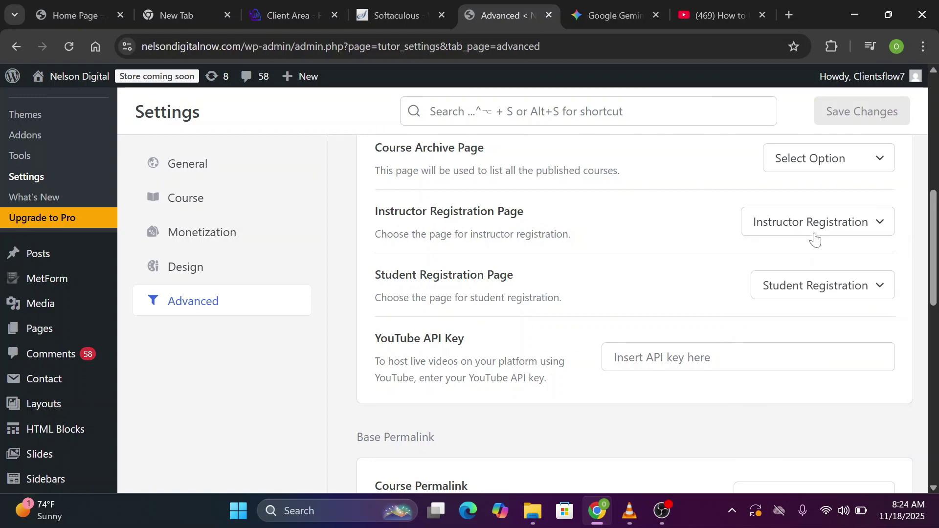
{"action": "scroll", "coordinate": [832, 306], "scroll_direction": "down", "scroll_amount": 3}
{"action": "scroll", "coordinate": [454, 367], "scroll_direction": "down", "scroll_amount": 5}
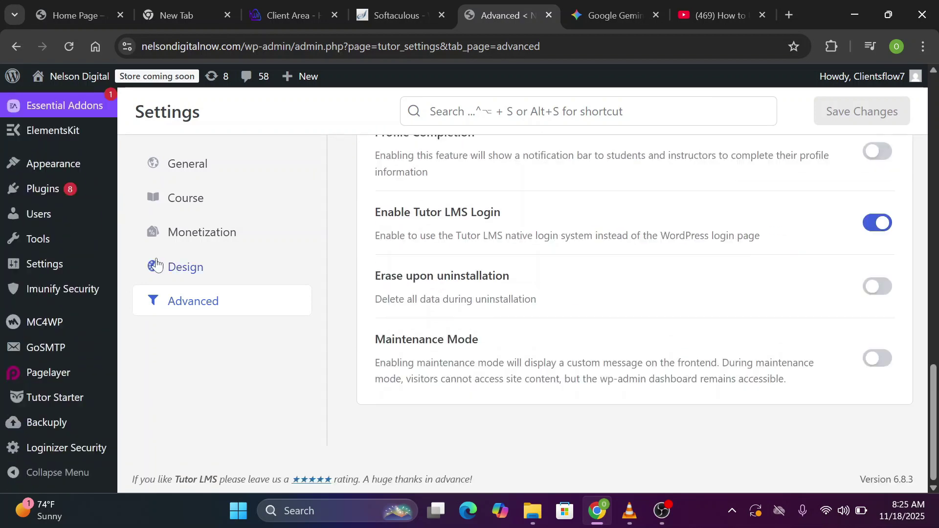
{"action": "scroll", "coordinate": [77, 146], "scroll_direction": "up", "scroll_amount": 15}
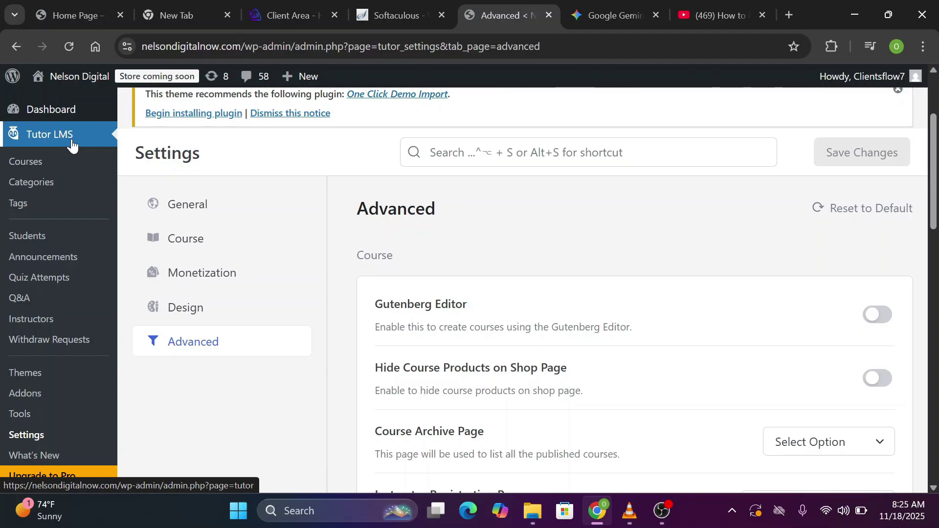
Create a new course from the Tutor LMS Courses list so the Course Builder opens
{"action": "left_click", "coordinate": [26, 163]}
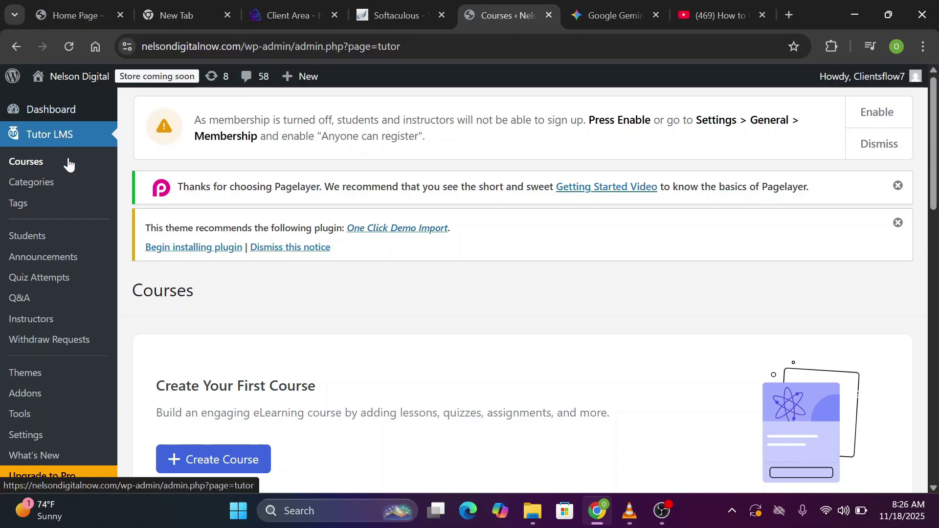
{"action": "scroll", "coordinate": [445, 308], "scroll_direction": "down", "scroll_amount": 3}
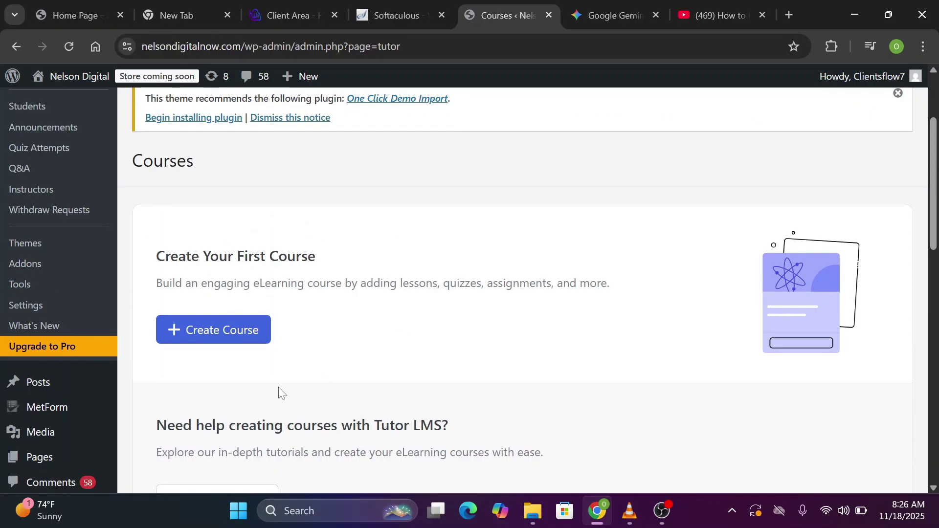
{"action": "left_click", "coordinate": [248, 331]}
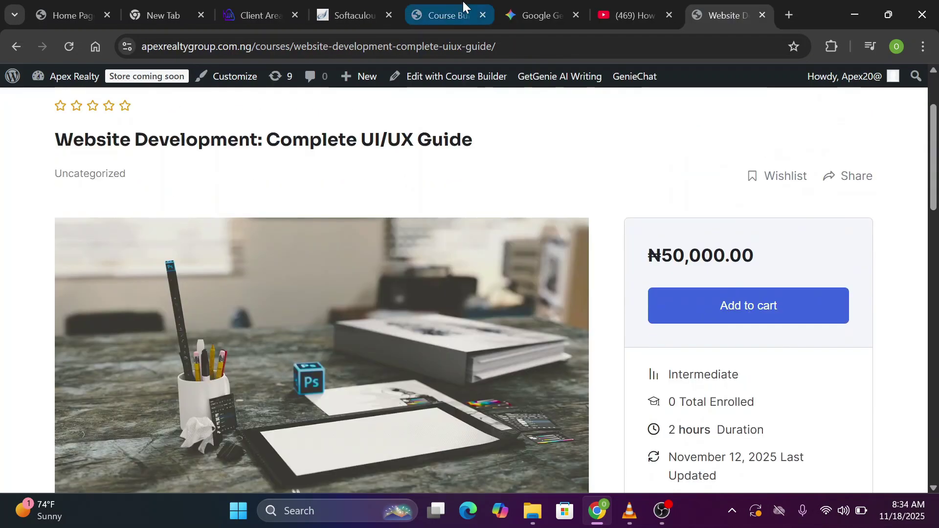
Switch between the Course Builder and the reference Website Development course page
{"action": "left_click", "coordinate": [442, 15]}
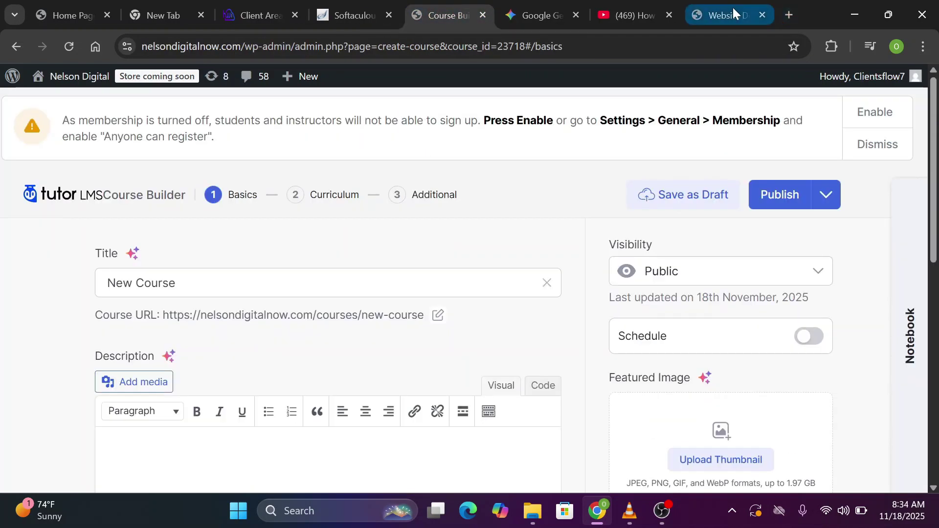
{"action": "left_click", "coordinate": [732, 6]}
{"action": "key", "text": "ctrl+5"}
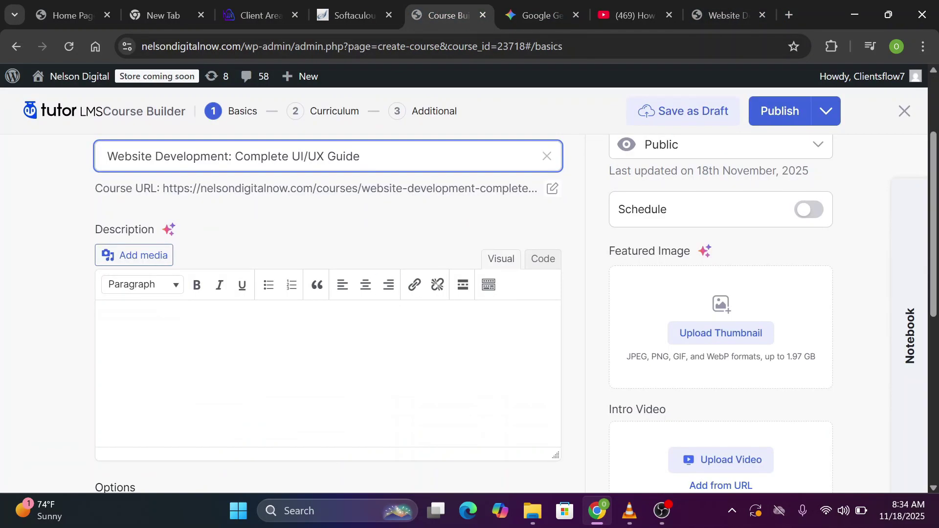
{"action": "key", "text": "ctrl+8"}
Expand and select the reference course's full About Course description for copying
{"action": "scroll", "coordinate": [77, 163], "scroll_direction": "down", "scroll_amount": 10}
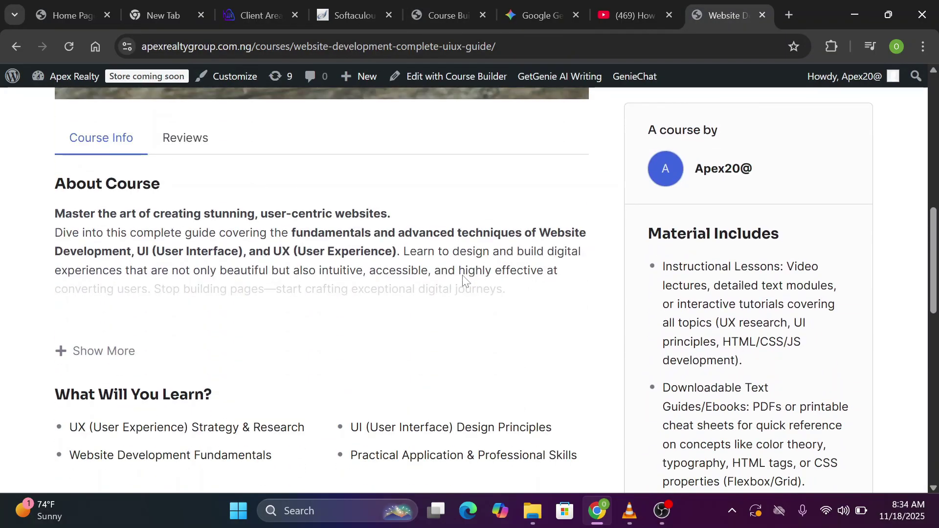
{"action": "left_click", "coordinate": [96, 351]}
{"action": "double_click", "coordinate": [78, 184]}
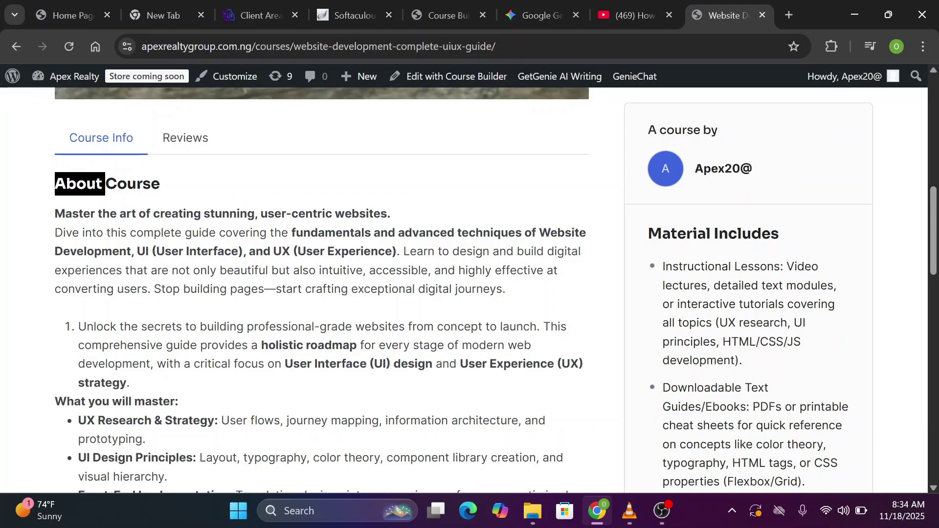
{"action": "scroll", "coordinate": [496, 289], "scroll_direction": "down", "scroll_amount": 1}
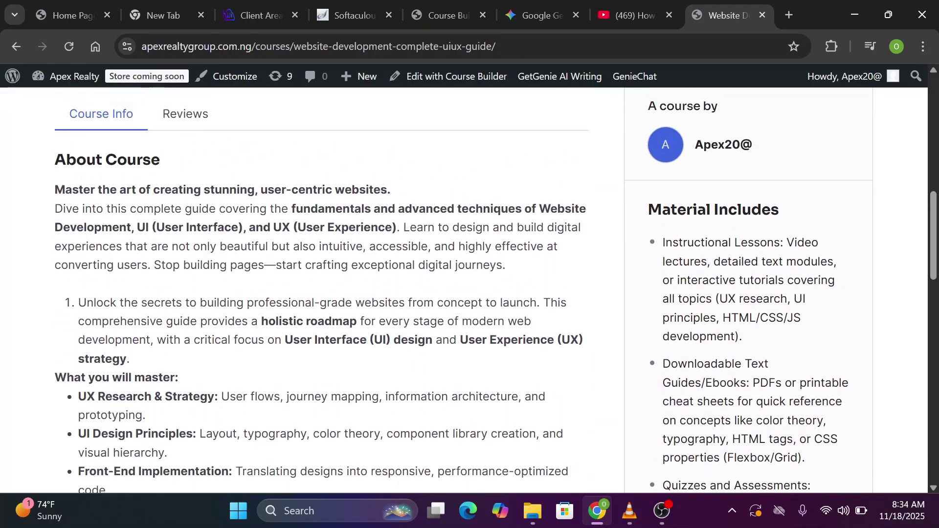
{"action": "scroll", "coordinate": [496, 290], "scroll_direction": "up", "scroll_amount": 1}
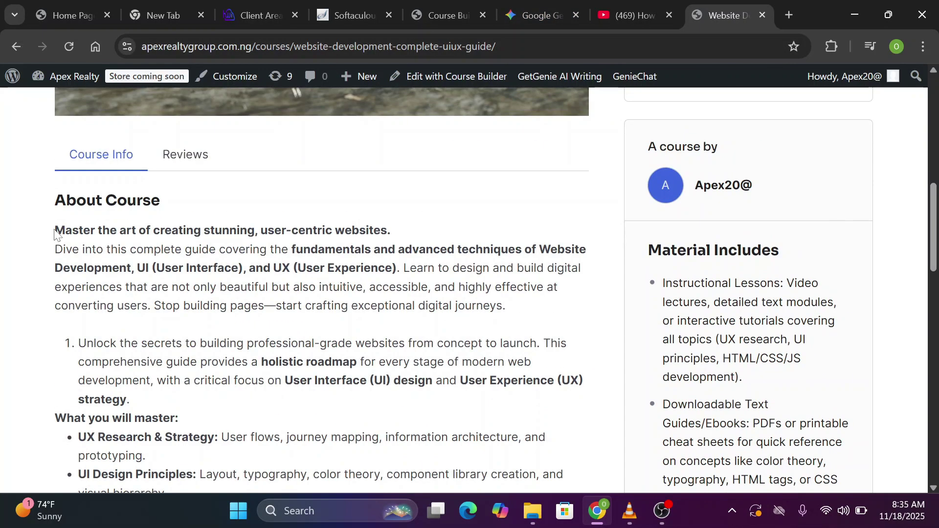
{"action": "left_click_drag", "start_coordinate": [54, 234], "coordinate": [550, 475]}
{"action": "scroll", "coordinate": [551, 475], "scroll_direction": "down", "scroll_amount": 5}
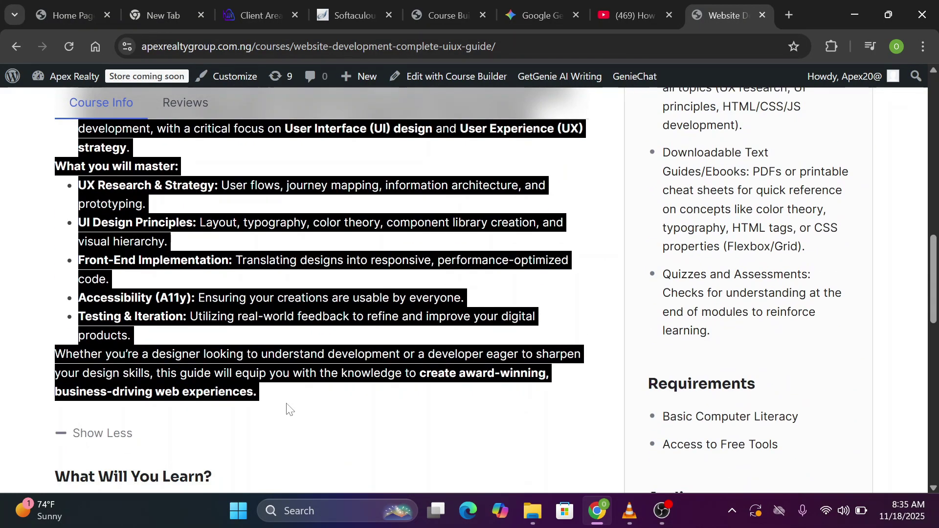
{"action": "scroll", "coordinate": [289, 409], "scroll_direction": "up", "scroll_amount": 6}
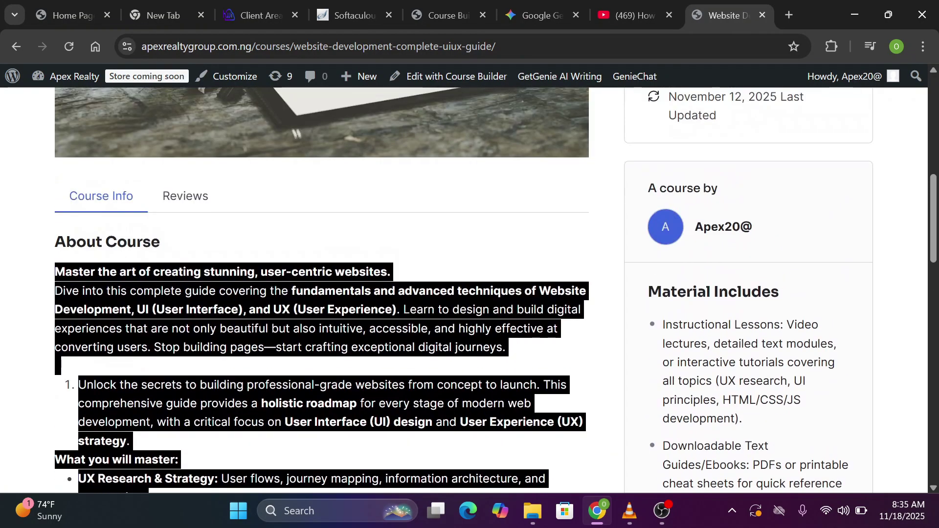
{"action": "left_click", "coordinate": [451, 15]}
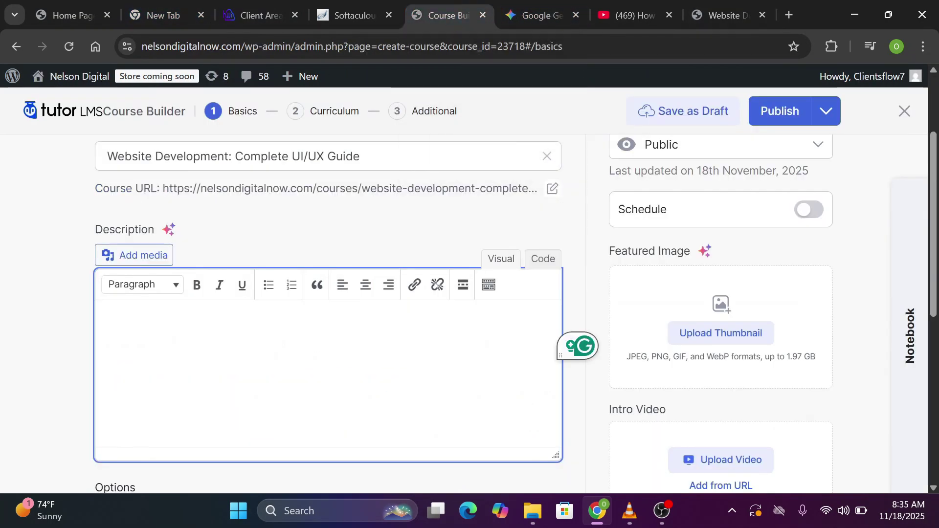
Paste the copied UI/UX description into the course Description editor
{"action": "left_click", "coordinate": [103, 328]}
{"action": "key", "text": "ctrl+v"}
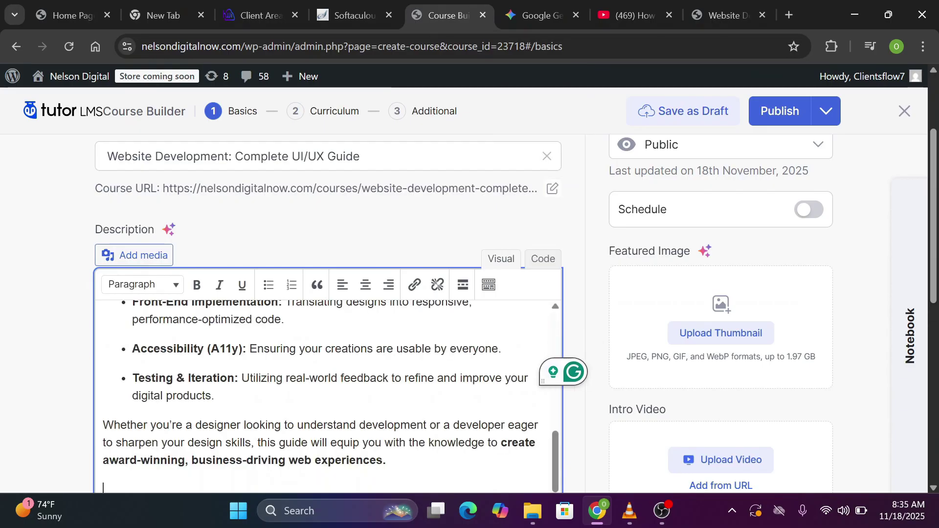
{"action": "scroll", "coordinate": [153, 180], "scroll_direction": "down", "scroll_amount": 7}
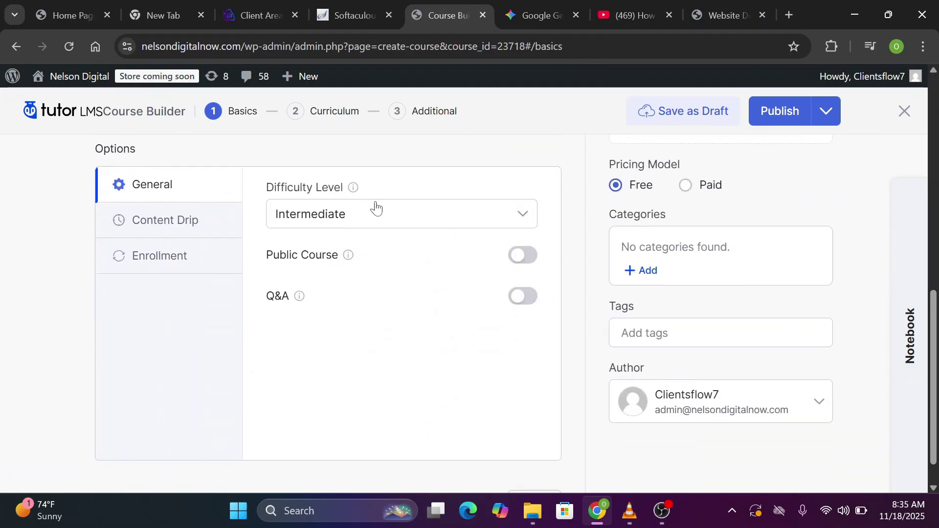
Set the course difficulty level to Beginner
{"action": "left_click", "coordinate": [459, 217]}
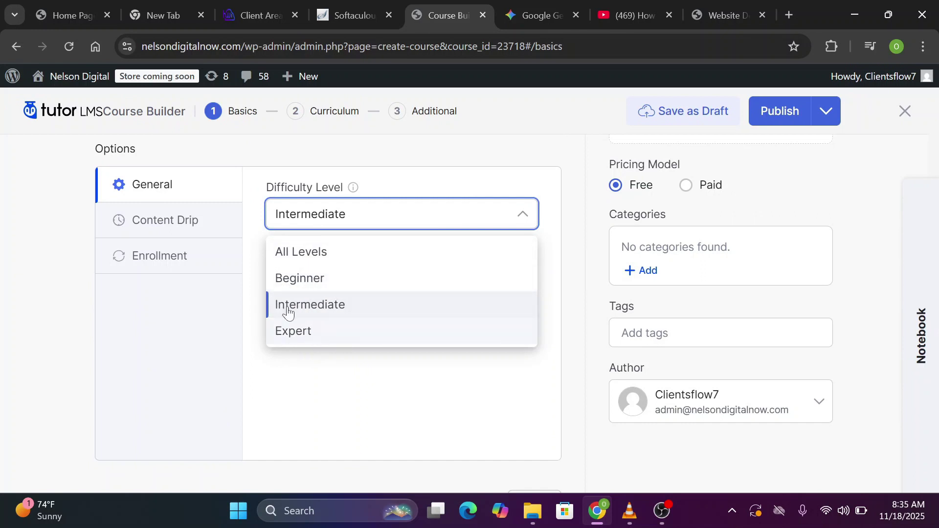
{"action": "left_click", "coordinate": [447, 211]}
{"action": "left_click", "coordinate": [447, 212]}
{"action": "left_click", "coordinate": [311, 283]}
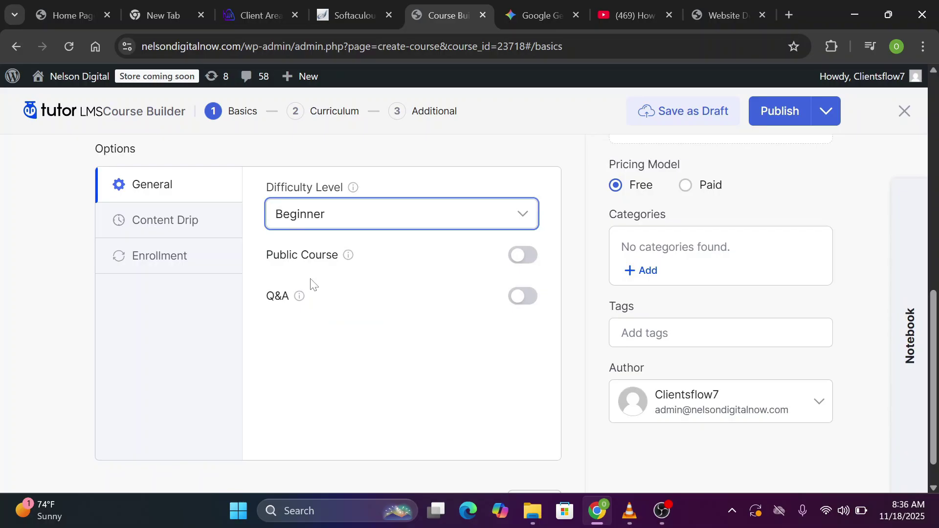
Leave the course Visibility set to Public
{"action": "scroll", "coordinate": [539, 281], "scroll_direction": "up", "scroll_amount": 10}
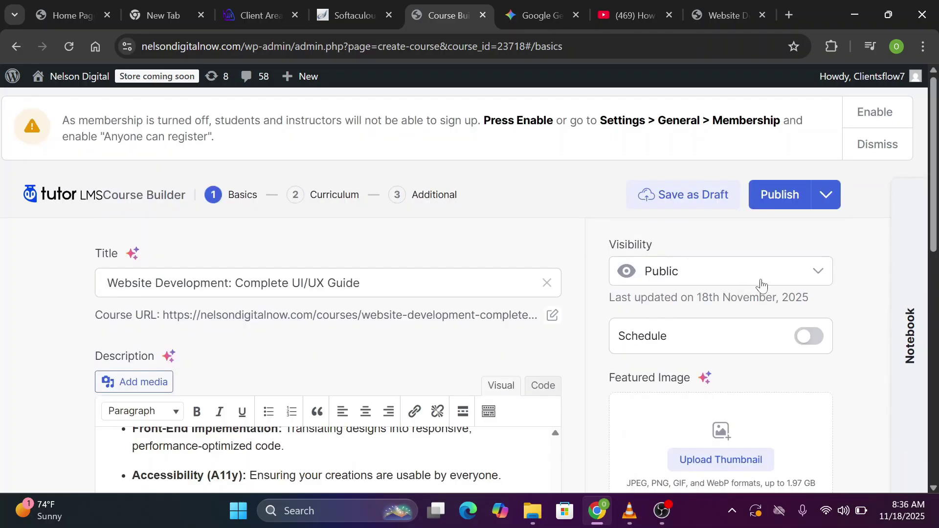
{"action": "left_click", "coordinate": [810, 270]}
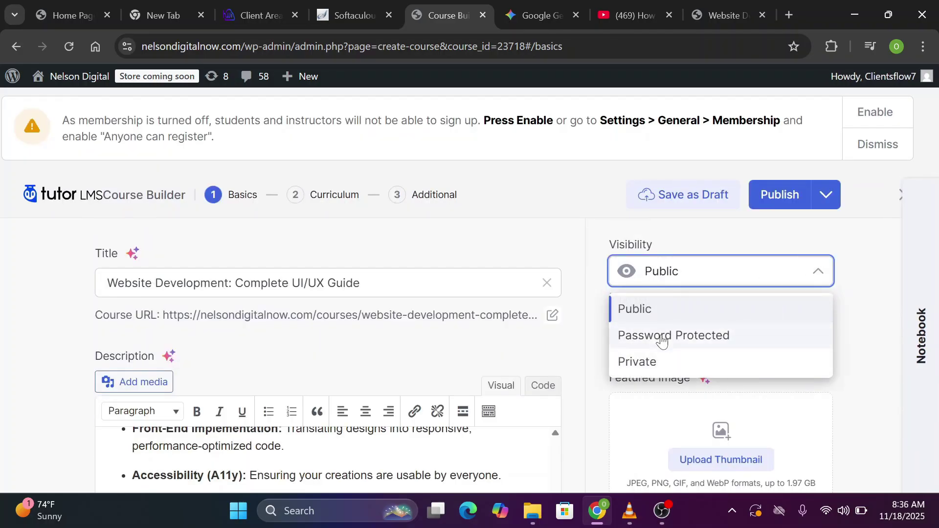
{"action": "left_click", "coordinate": [668, 241]}
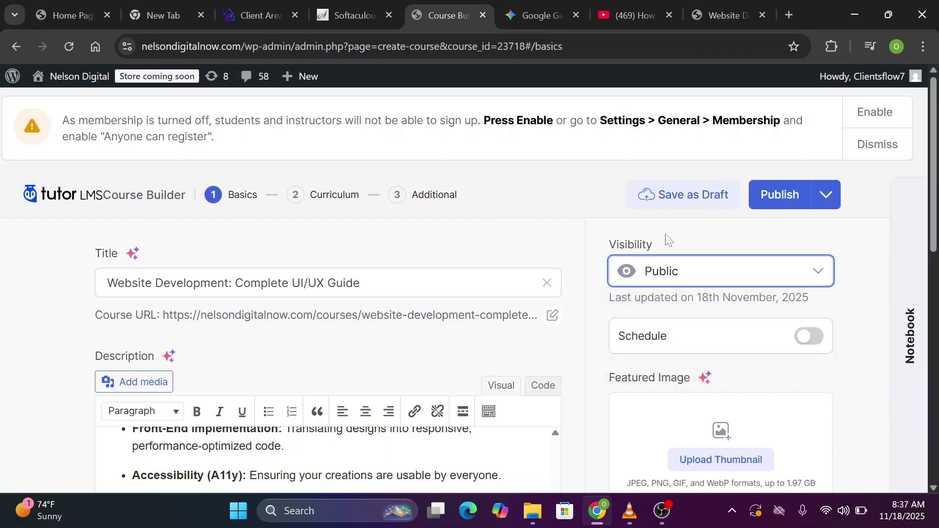
{"action": "scroll", "coordinate": [667, 241], "scroll_direction": "down", "scroll_amount": 3}
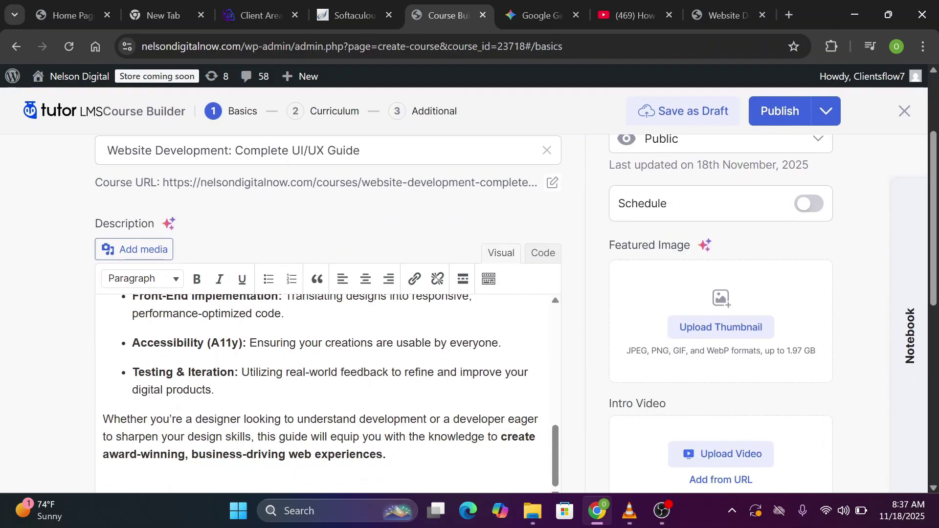
{"action": "scroll", "coordinate": [515, 309], "scroll_direction": "up", "scroll_amount": 1}
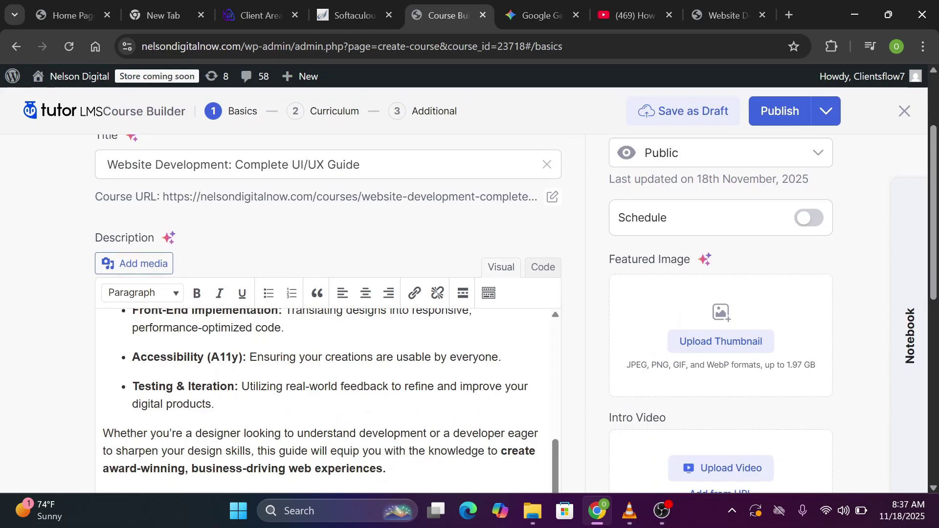
Set w-developer-portfolio-gallery-11.jpg from the Media Library as the course thumbnail
{"action": "left_click", "coordinate": [741, 347]}
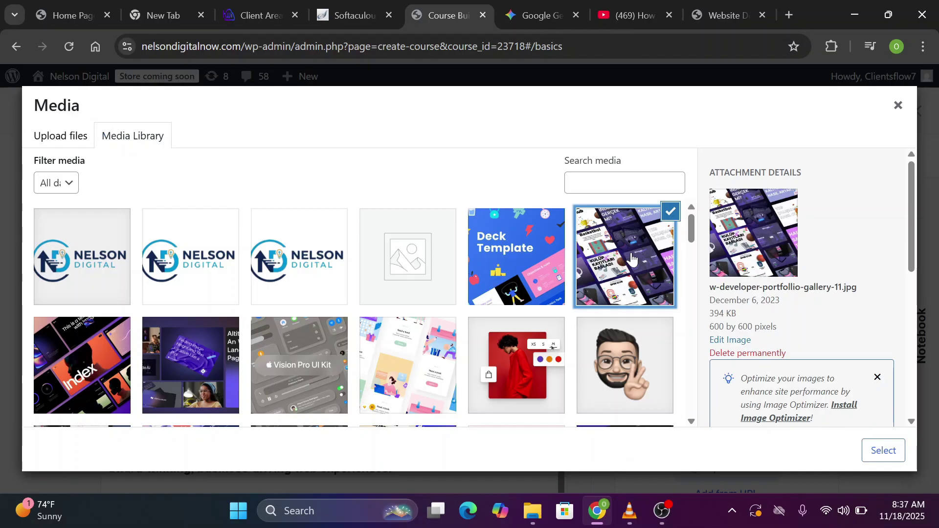
{"action": "left_click", "coordinate": [883, 451]}
{"action": "scroll", "coordinate": [854, 345], "scroll_direction": "down", "scroll_amount": 2}
{"action": "scroll", "coordinate": [854, 345], "scroll_direction": "down", "scroll_amount": 2}
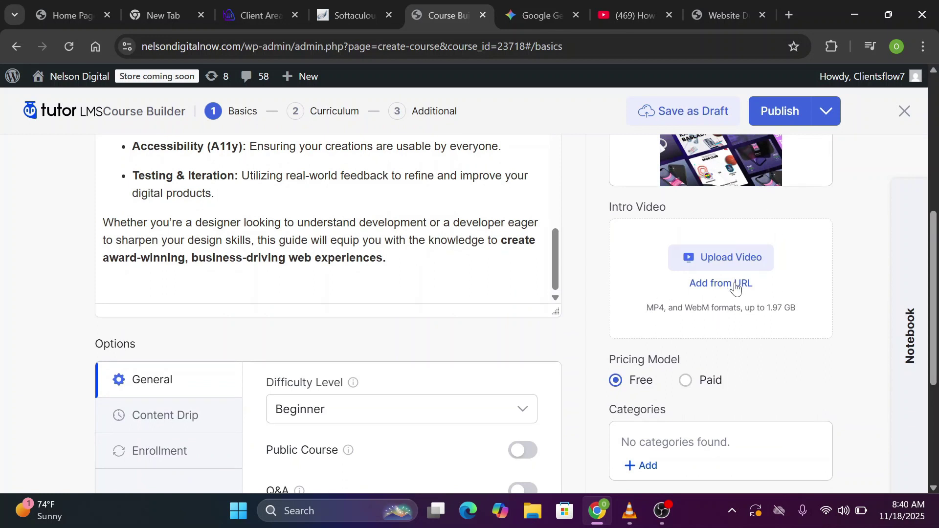
Add an intro video from URL with YouTube as source and the pasted youtu.be link
{"action": "left_click", "coordinate": [737, 285]}
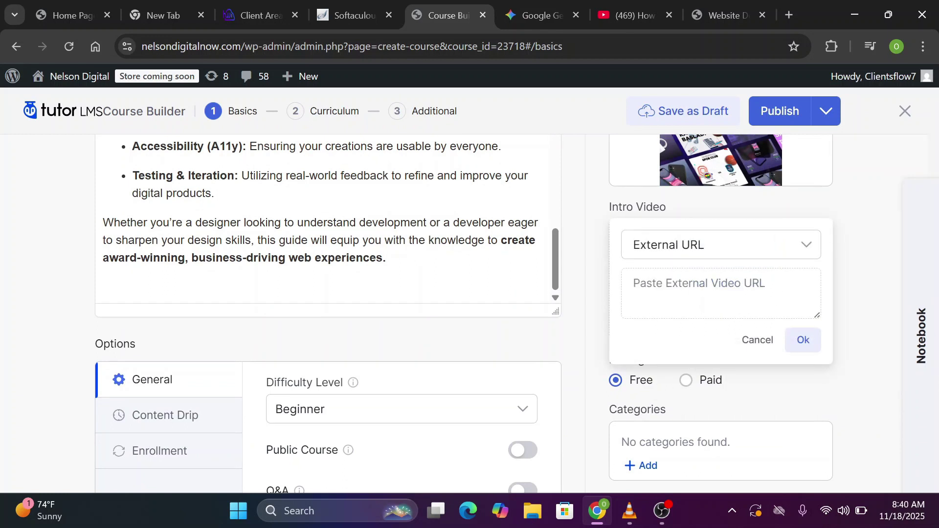
{"action": "left_click", "coordinate": [711, 245]}
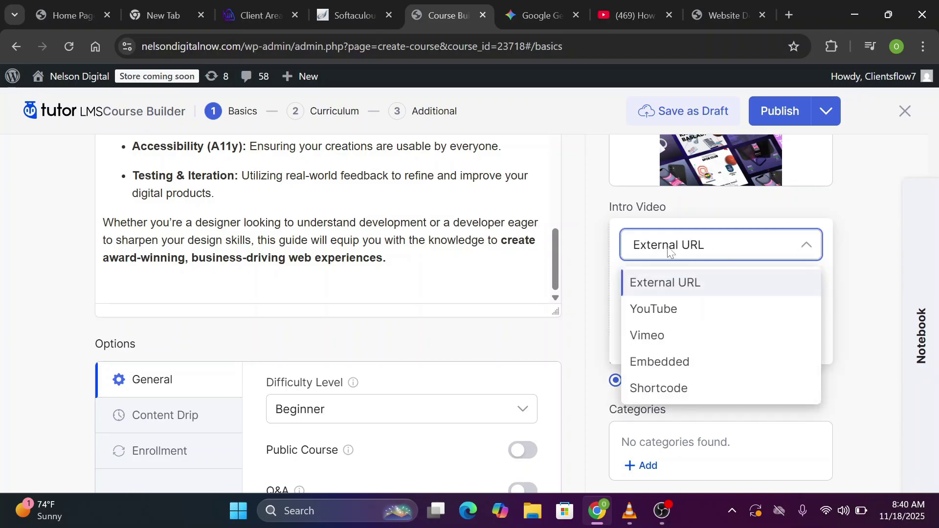
{"action": "left_click", "coordinate": [701, 317]}
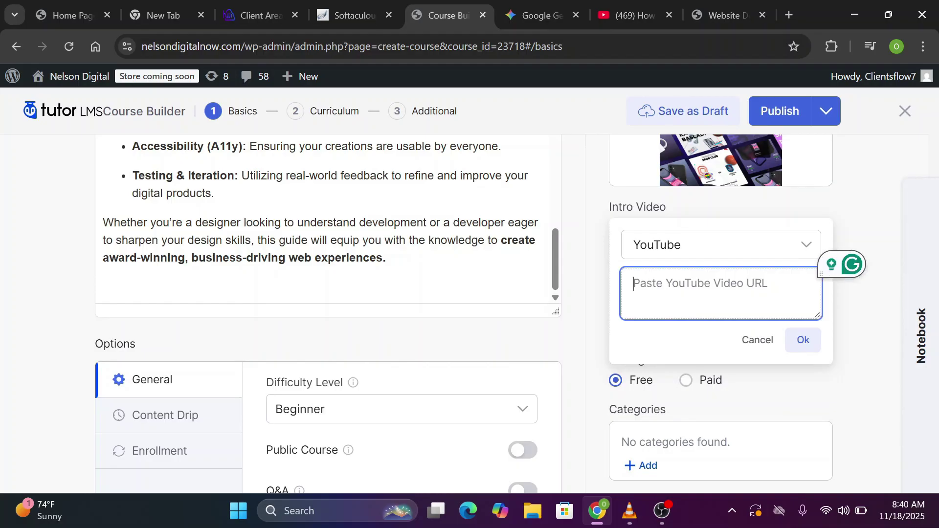
{"action": "left_click", "coordinate": [807, 246]}
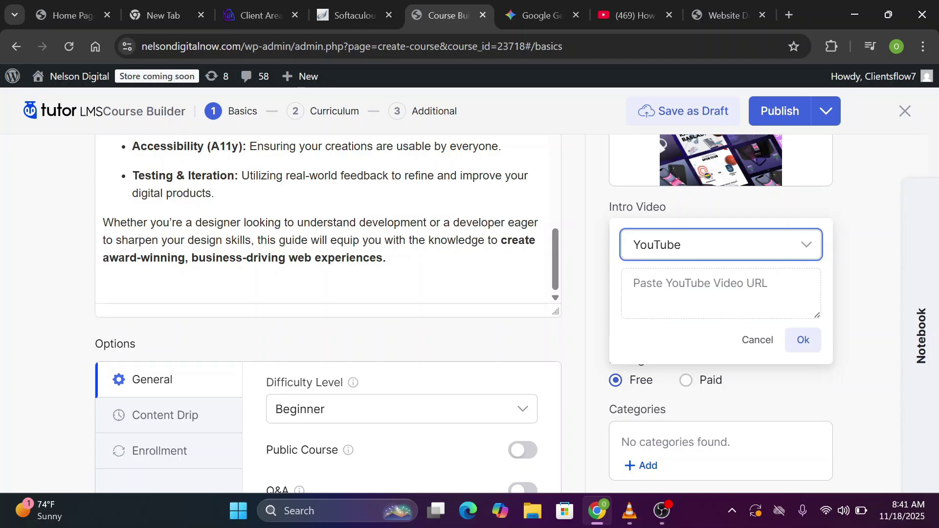
{"action": "left_click", "coordinate": [721, 292]}
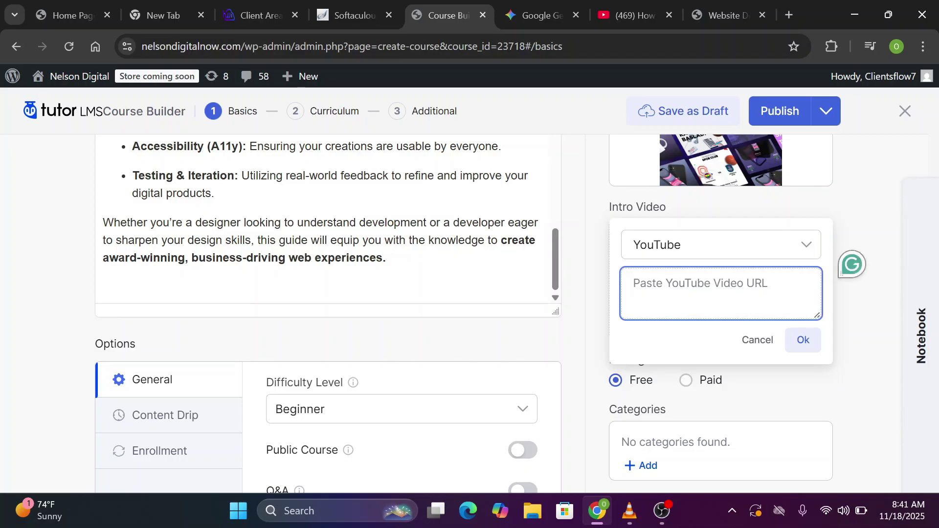
{"action": "mouse_move", "coordinate": [646, 13]}
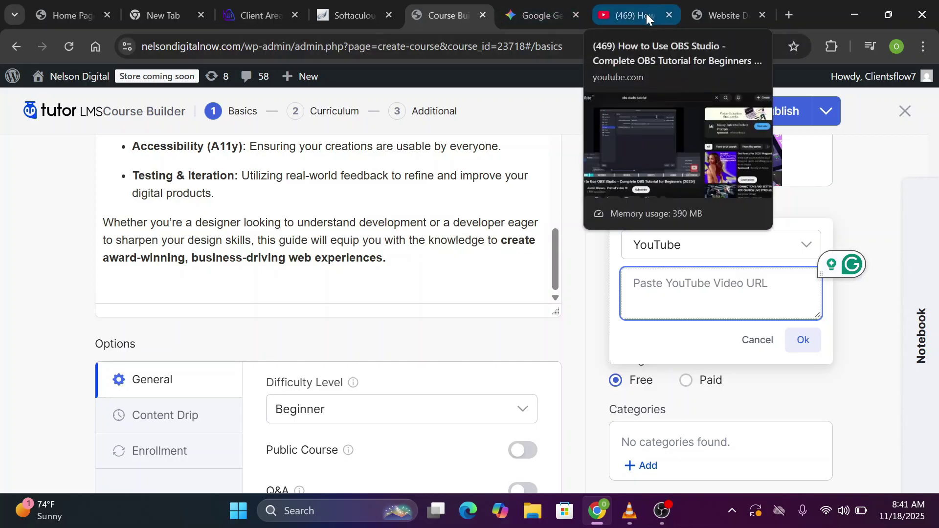
{"action": "type", "text": "https://youtu.be/whghMh6QOOY"}
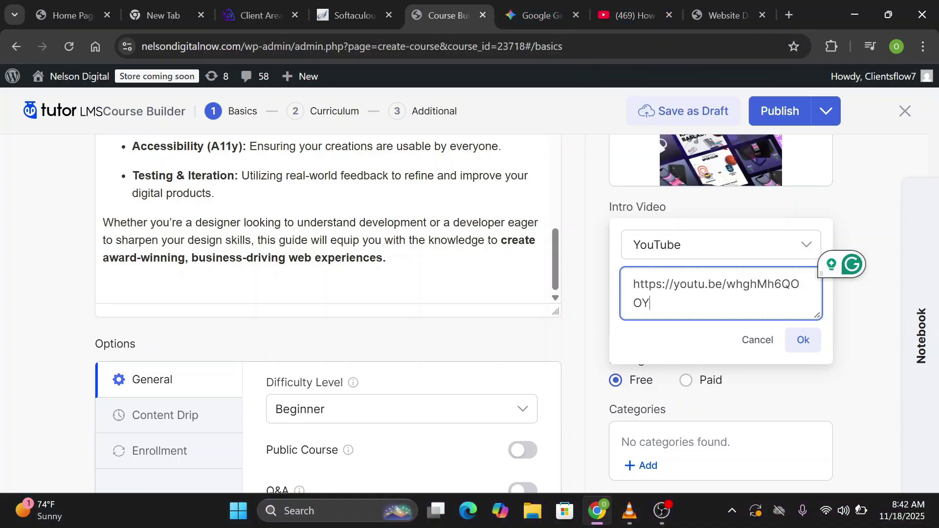
{"action": "left_click", "coordinate": [805, 341]}
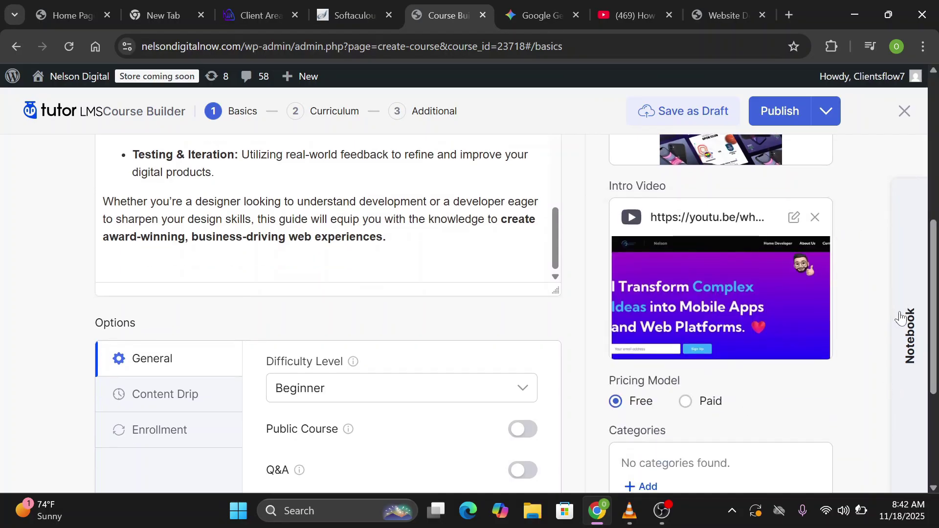
Create a new course category named UI/UX
{"action": "scroll", "coordinate": [846, 429], "scroll_direction": "down", "scroll_amount": 1}
{"action": "scroll", "coordinate": [515, 313], "scroll_direction": "down", "scroll_amount": 3}
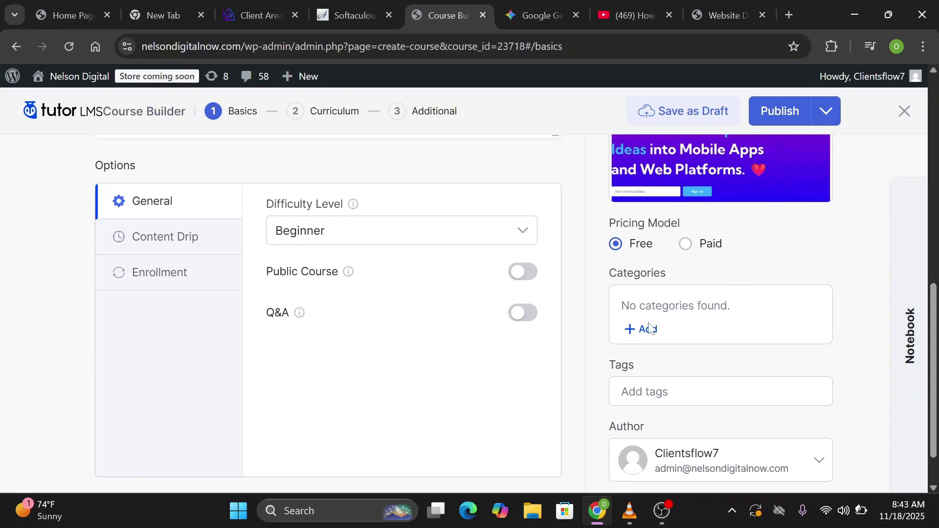
{"action": "scroll", "coordinate": [652, 361], "scroll_direction": "down", "scroll_amount": 1}
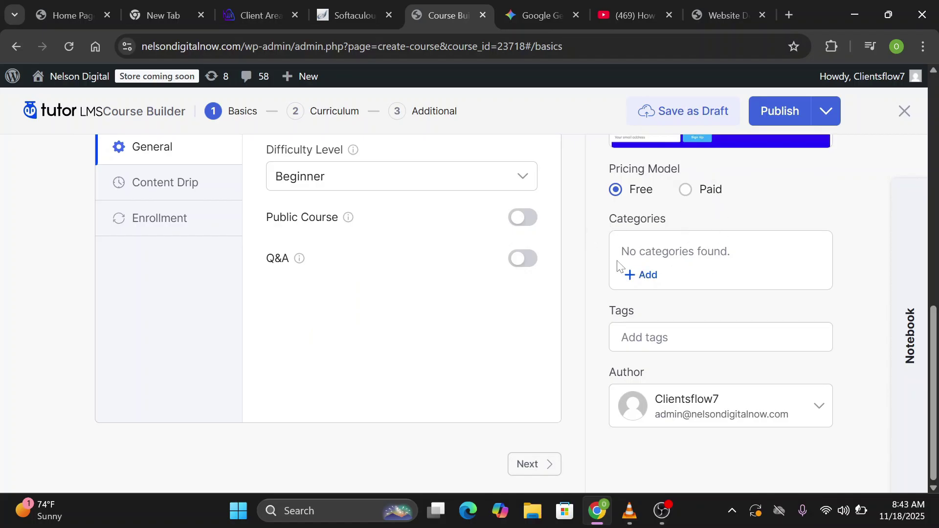
{"action": "left_click", "coordinate": [647, 277]}
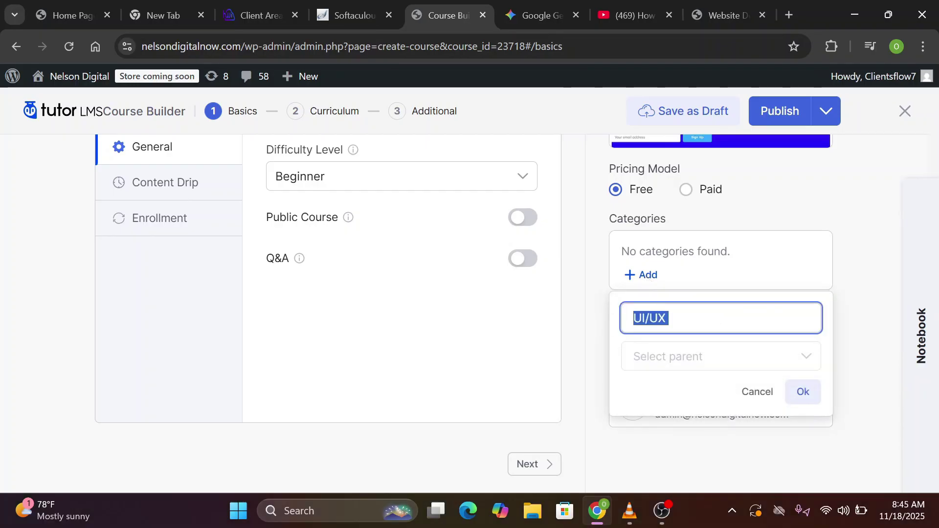
{"action": "key", "text": "Right"}
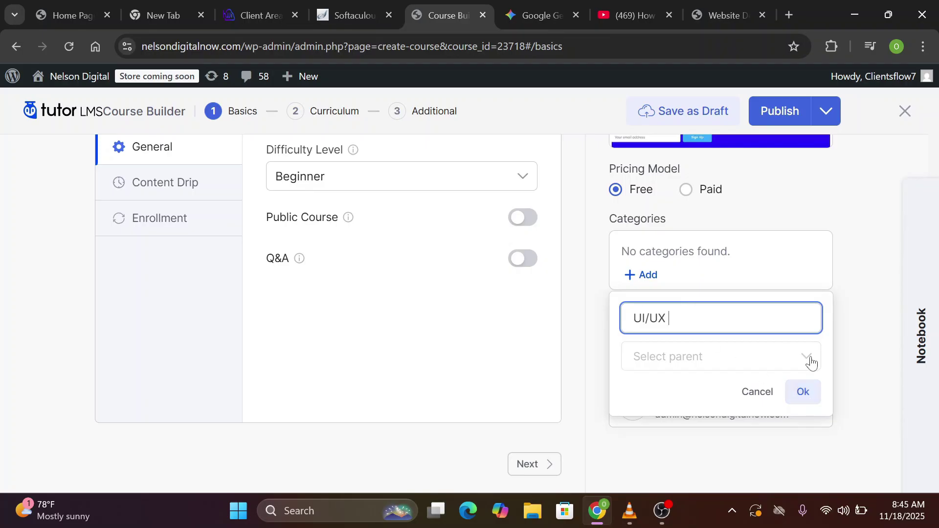
{"action": "left_click", "coordinate": [804, 392]}
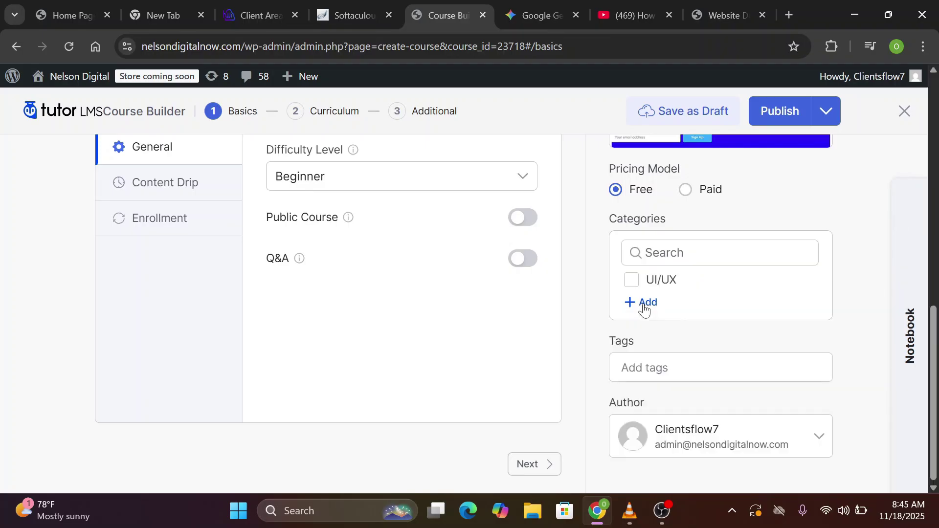
Add the Website Development category and tick both it and UI/UX for the course
{"action": "left_click", "coordinate": [644, 307]}
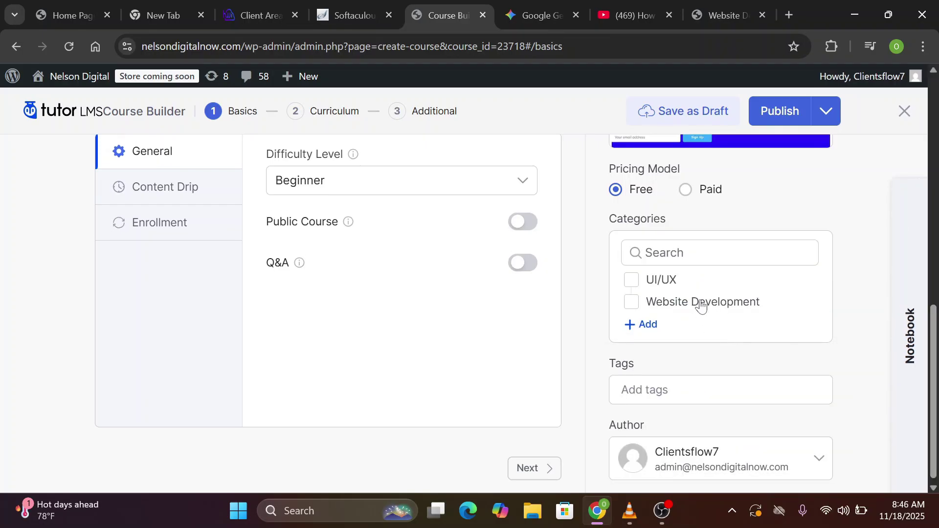
{"action": "left_click", "coordinate": [632, 280]}
{"action": "left_click", "coordinate": [631, 298]}
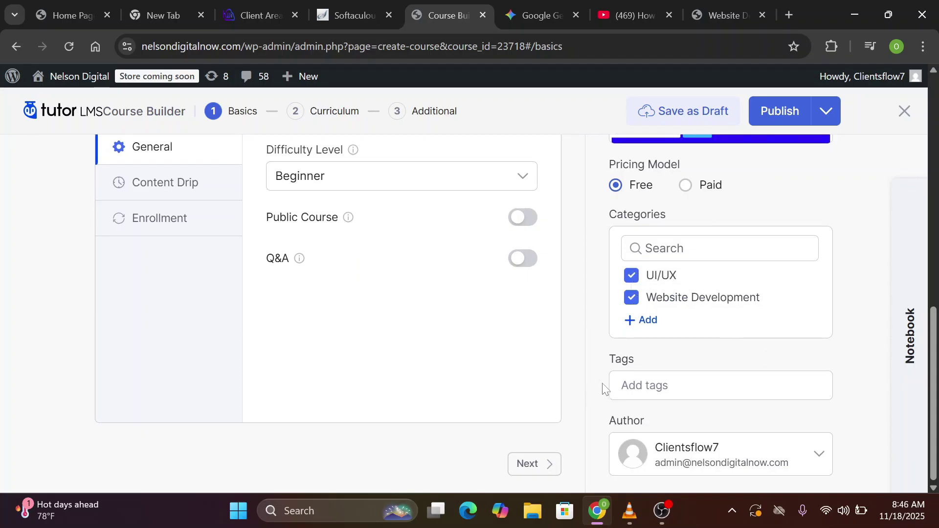
{"action": "left_click", "coordinate": [684, 387]}
{"action": "left_click", "coordinate": [856, 358]}
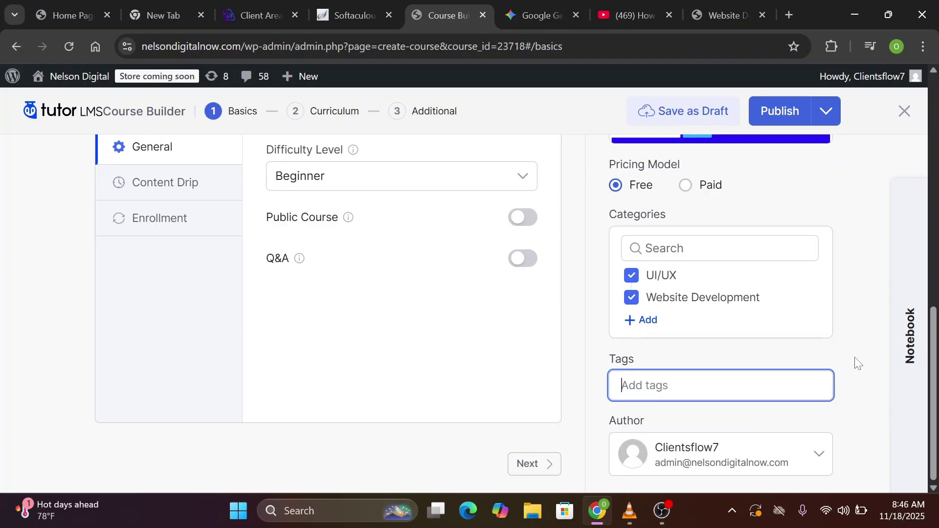
Show the Enrollment options and leave Maximum Student at 0 for unlimited students
{"action": "scroll", "coordinate": [318, 258], "scroll_direction": "up", "scroll_amount": 1}
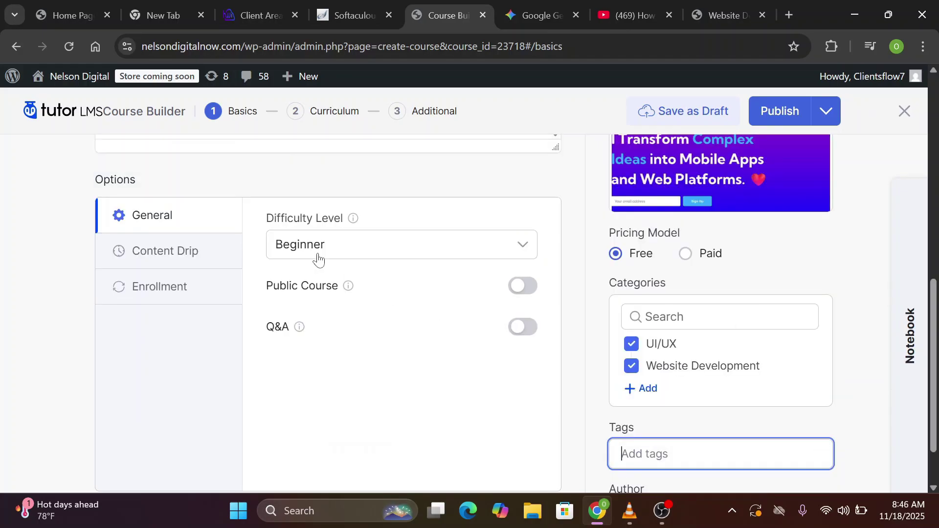
{"action": "left_click", "coordinate": [177, 256]}
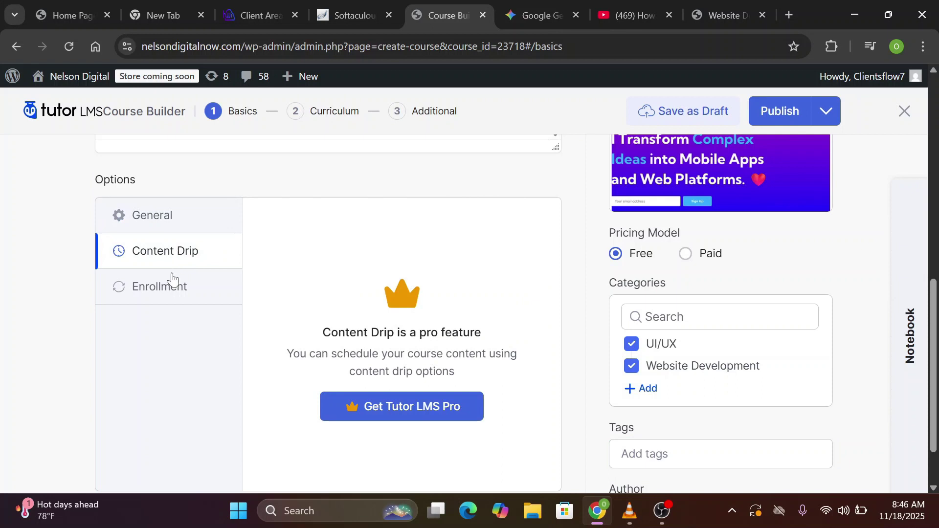
{"action": "left_click", "coordinate": [169, 289]}
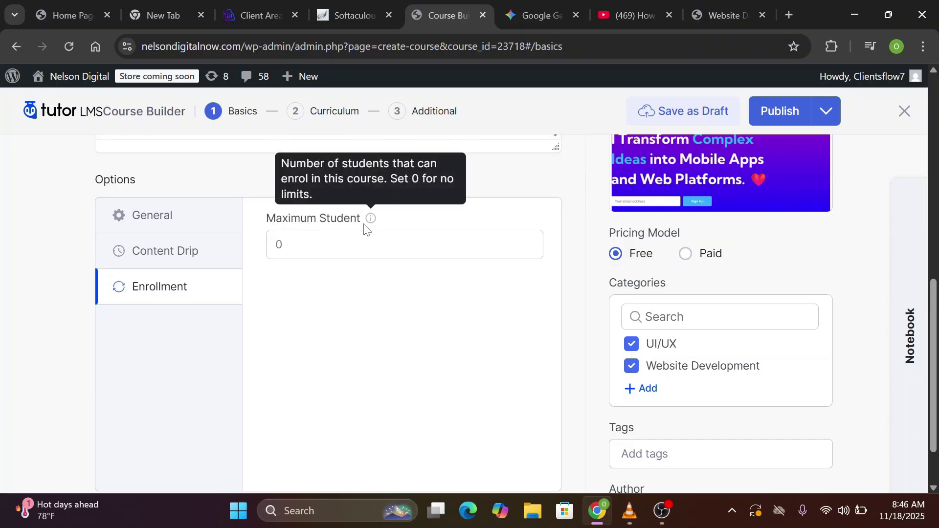
{"action": "left_click", "coordinate": [294, 256]}
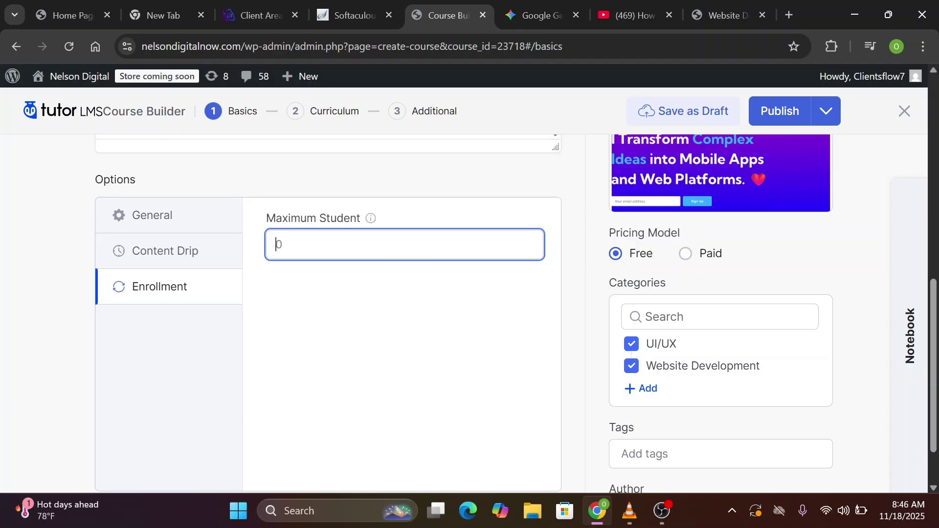
{"action": "type", "text": "100"}
{"action": "key", "text": "BackSpace"}
{"action": "key", "text": "BackSpace"}
{"action": "key", "text": "BackSpace"}
{"action": "scroll", "coordinate": [768, 449], "scroll_direction": "down", "scroll_amount": 1}
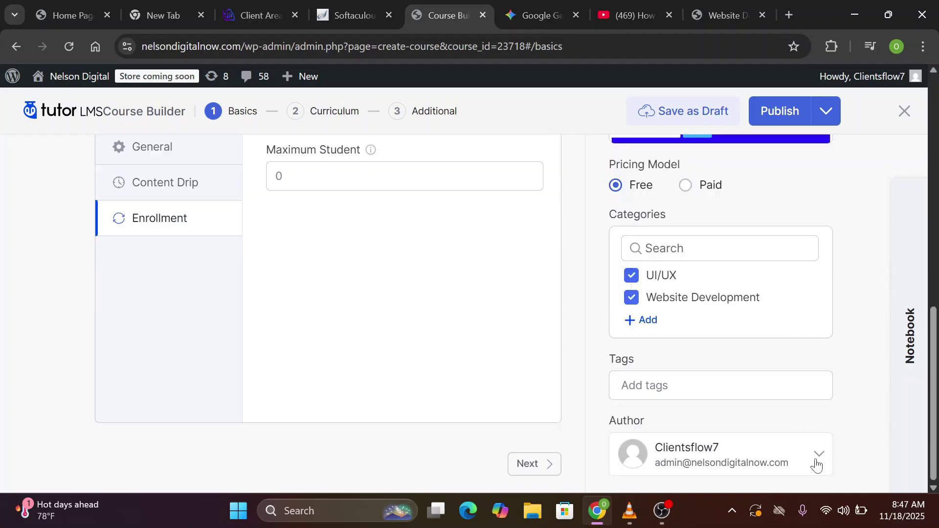
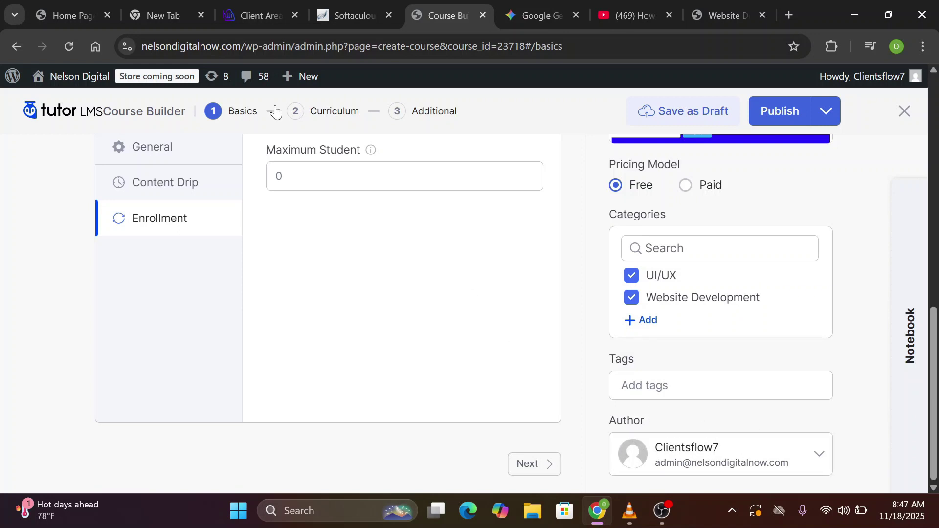
In the Curriculum step, create the first topic titled 'Module 1: UX Strategy and Research'
{"action": "left_click", "coordinate": [335, 116]}
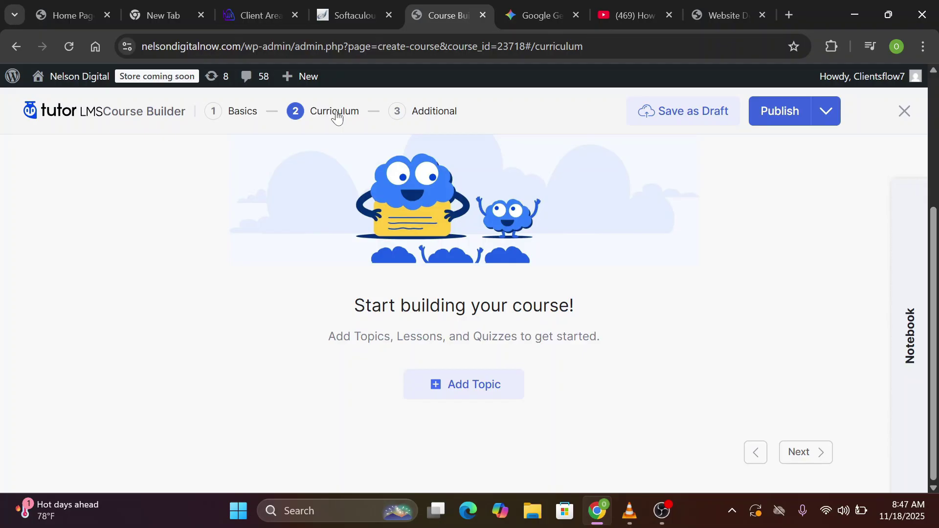
{"action": "left_click", "coordinate": [469, 391]}
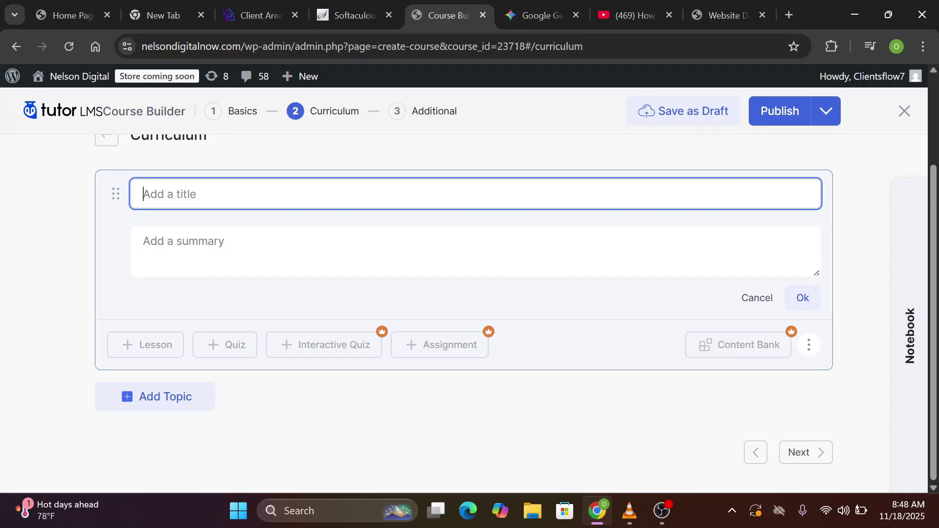
{"action": "left_click", "coordinate": [721, 14]}
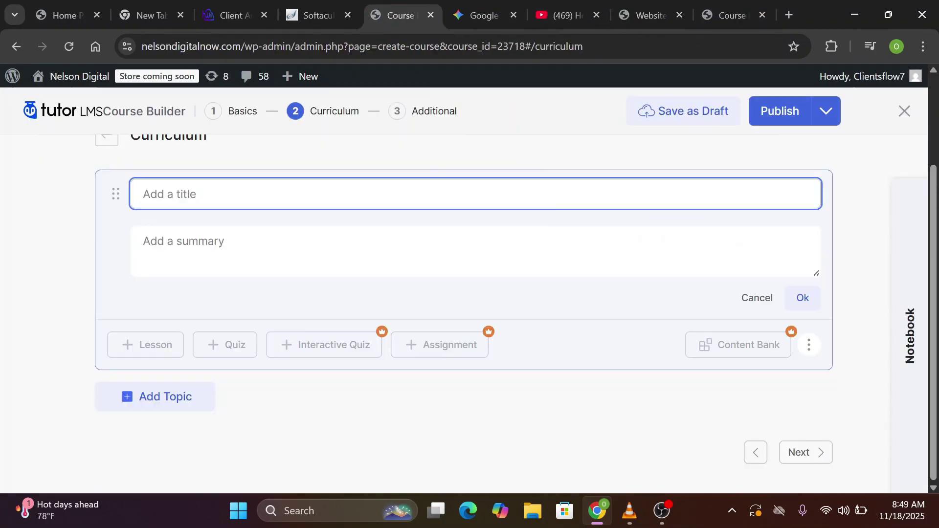
{"action": "type", "text": "Module 1: UX Strategy and Research"}
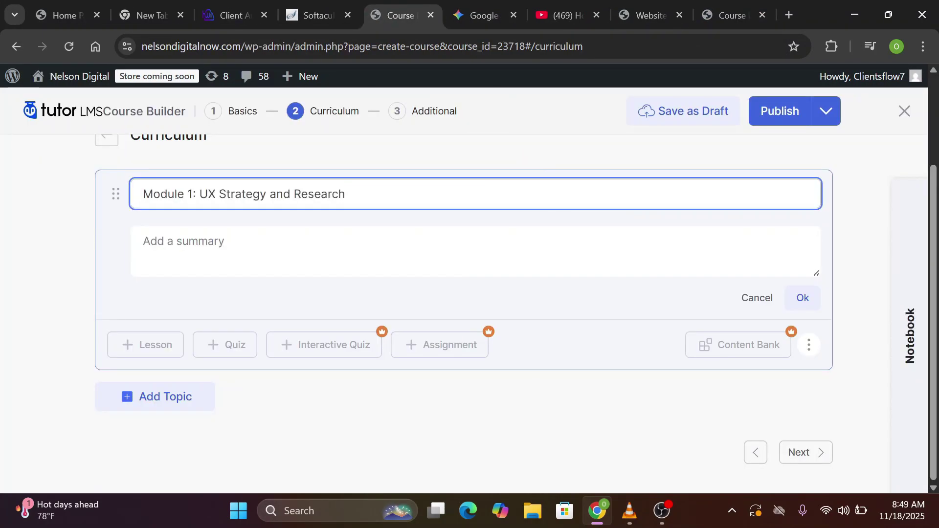
{"action": "key", "text": "Tab"}
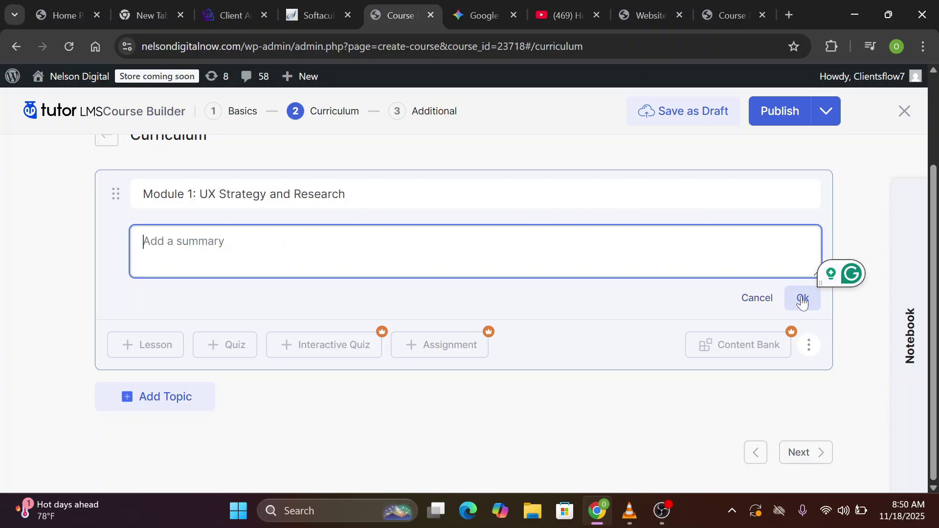
{"action": "left_click", "coordinate": [802, 300]}
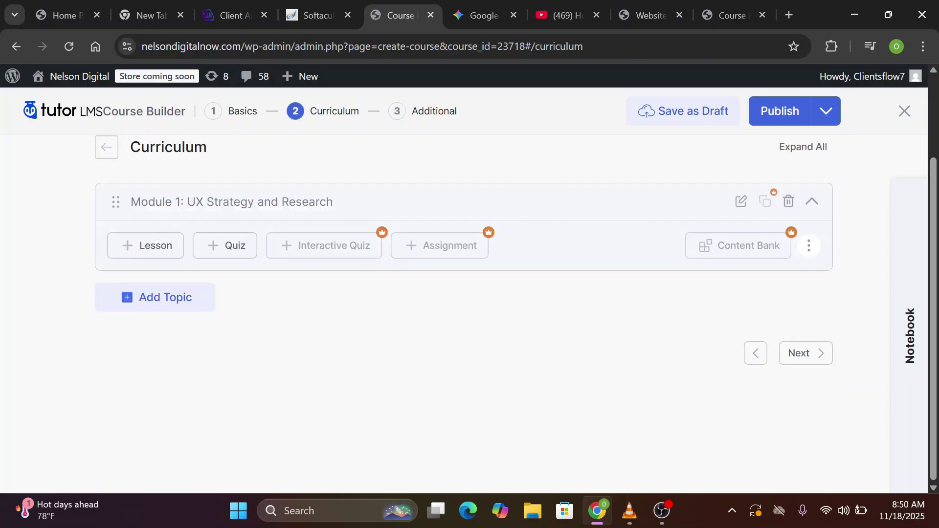
Add a Module 1 lesson titled 'Understanding UX: Definition, principles…'
{"action": "left_click", "coordinate": [157, 250]}
{"action": "type", "text": "Understanding UX: Definition, principles, and the difference between UI and UX."}
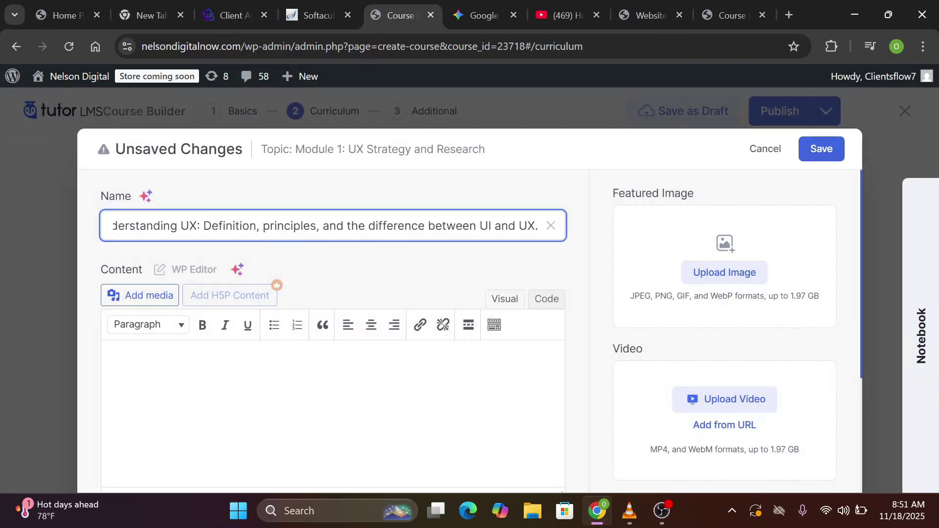
{"action": "scroll", "coordinate": [143, 364], "scroll_direction": "down", "scroll_amount": 2}
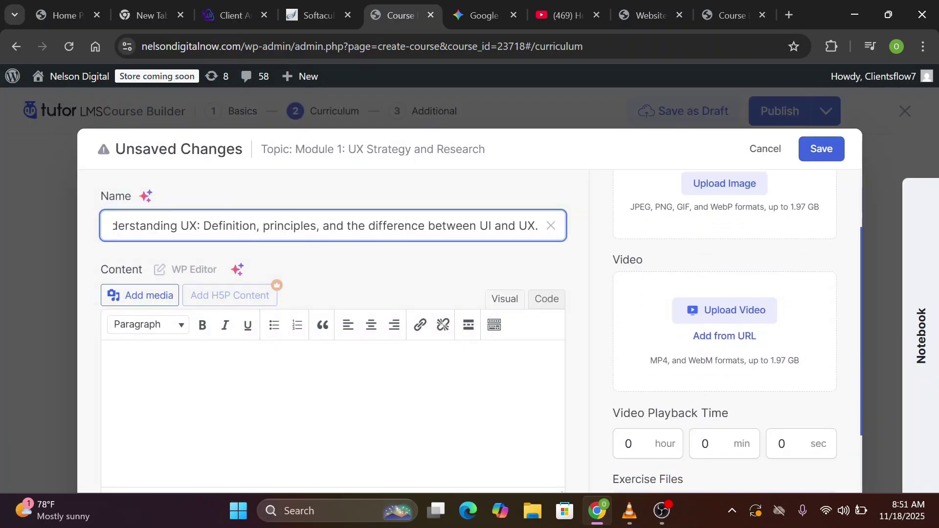
{"action": "left_click", "coordinate": [147, 430]}
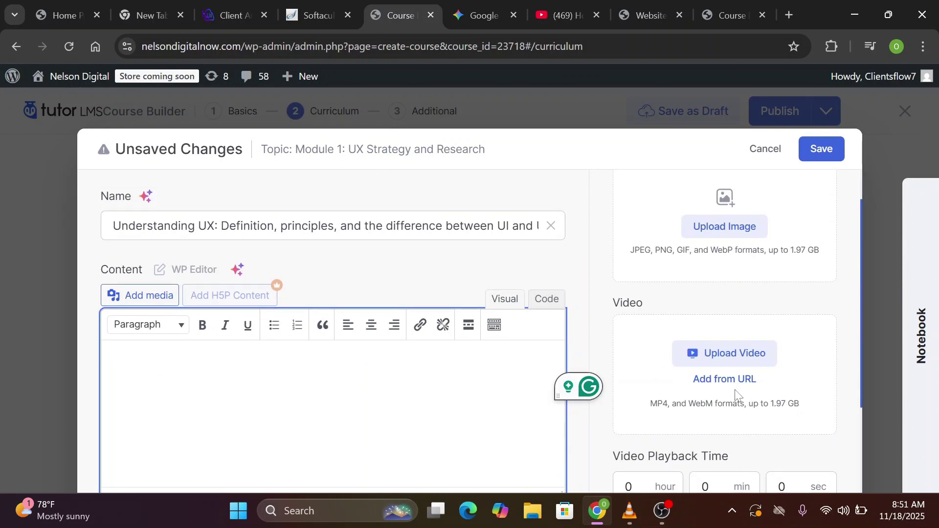
Set the lesson's video to come from a YouTube URL
{"action": "left_click", "coordinate": [725, 381]}
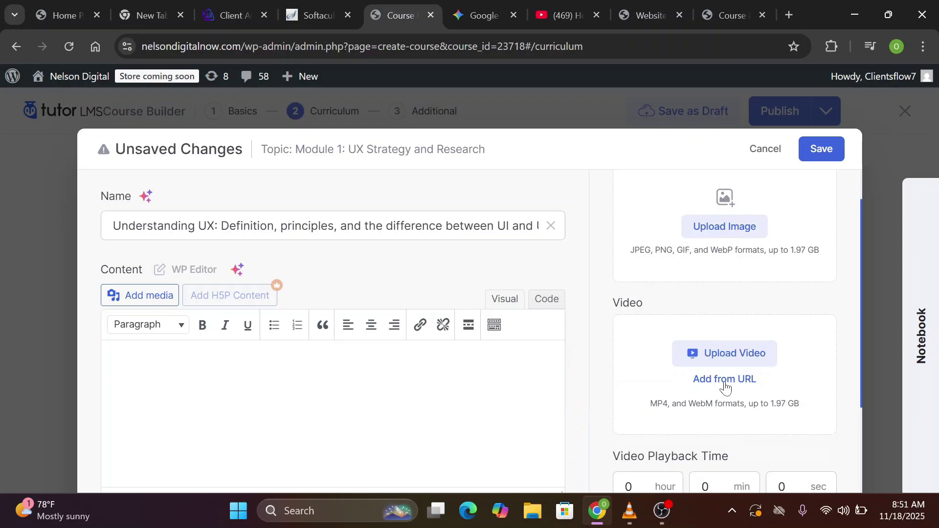
{"action": "left_click", "coordinate": [795, 348]}
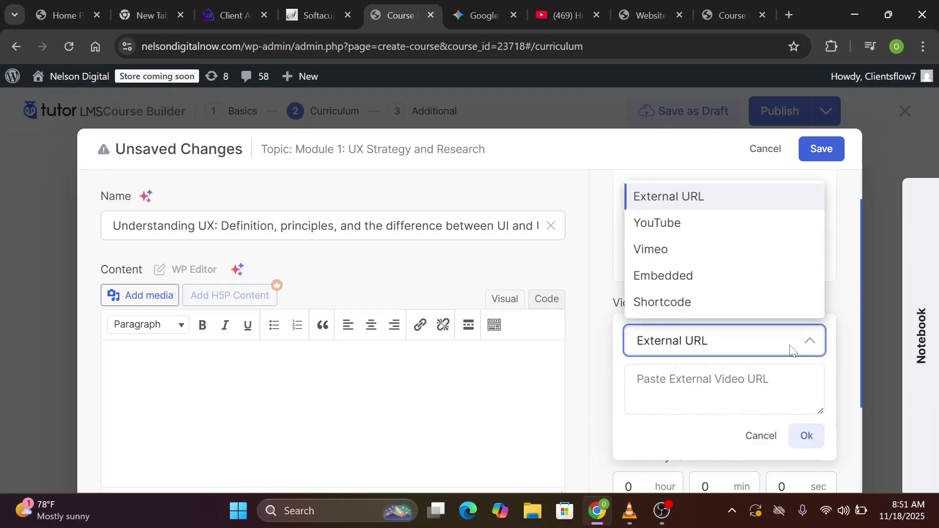
{"action": "key", "text": "Down"}
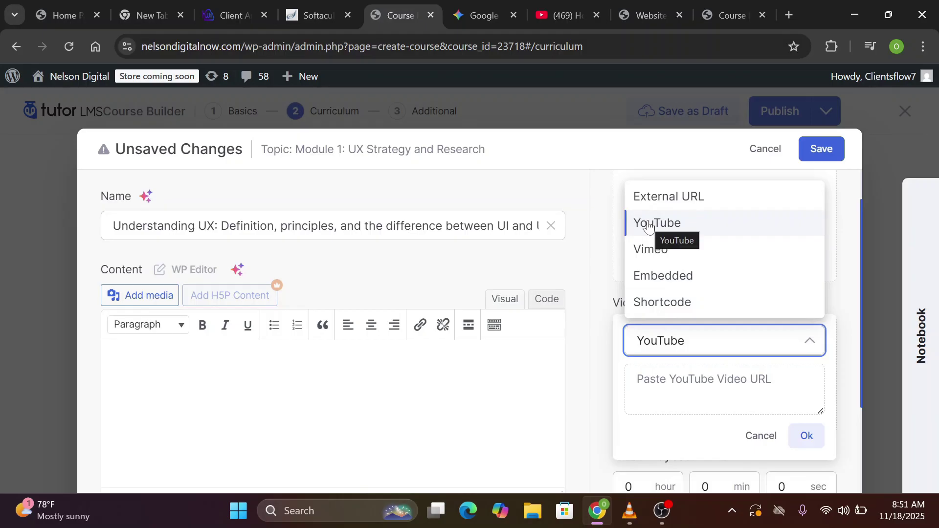
{"action": "left_click", "coordinate": [678, 354]}
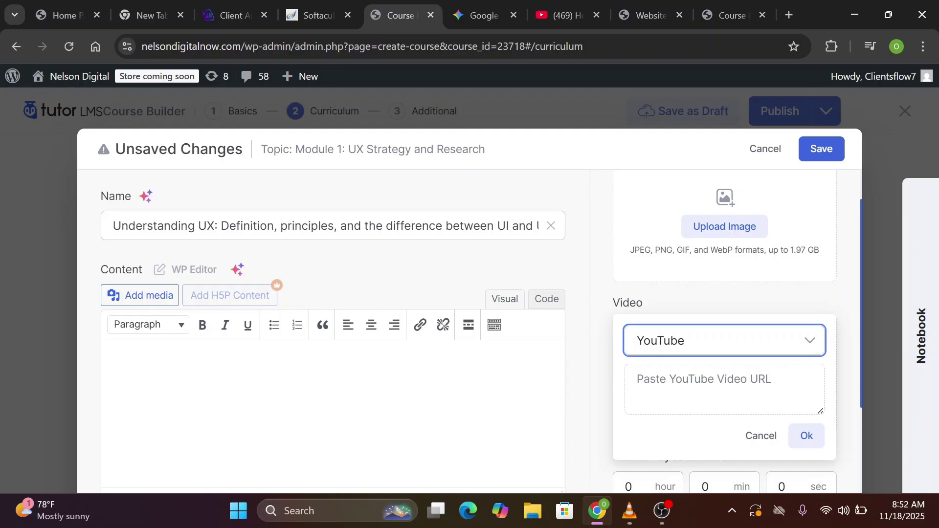
{"action": "left_click", "coordinate": [548, 9]}
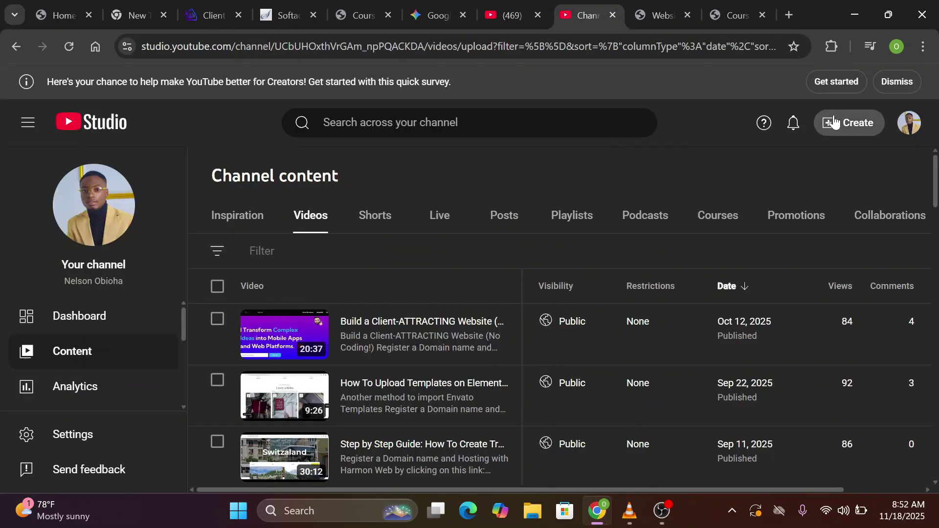
{"action": "left_click", "coordinate": [837, 123]}
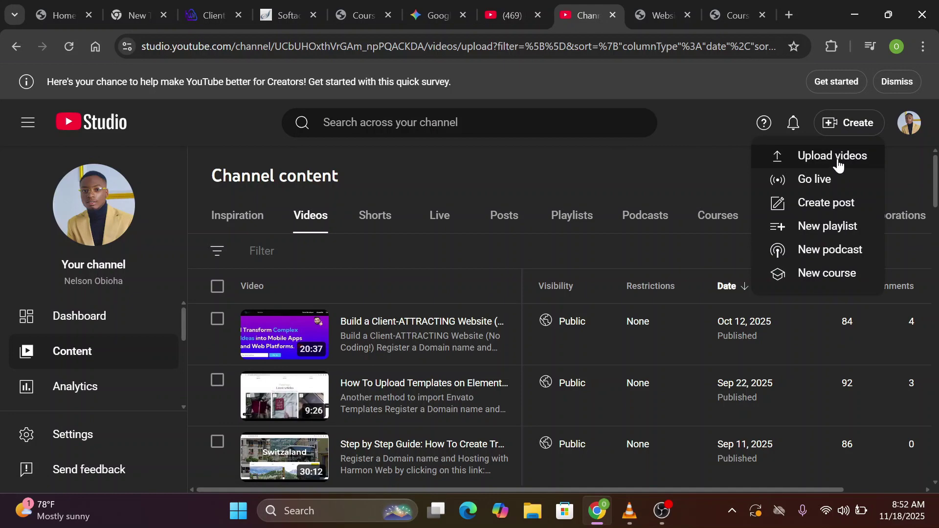
{"action": "left_click", "coordinate": [838, 163]}
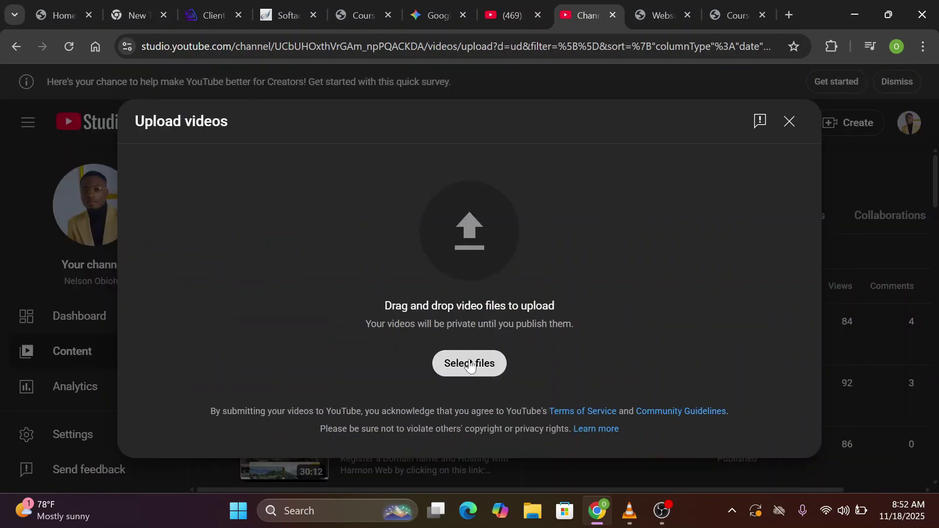
{"action": "left_click", "coordinate": [469, 364]}
{"action": "scroll", "coordinate": [459, 145], "scroll_direction": "down", "scroll_amount": 5}
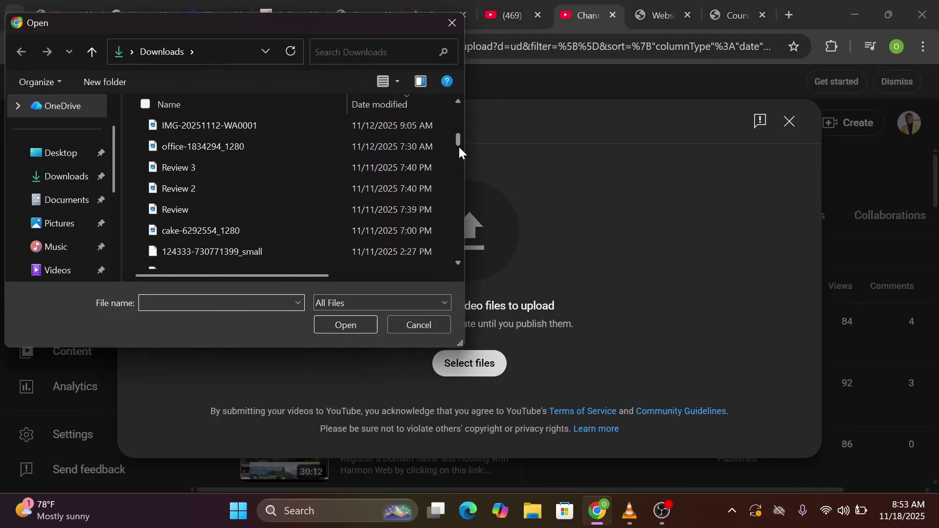
{"action": "left_click", "coordinate": [55, 272]}
{"action": "scroll", "coordinate": [294, 205], "scroll_direction": "down", "scroll_amount": 5}
{"action": "left_click", "coordinate": [330, 232]}
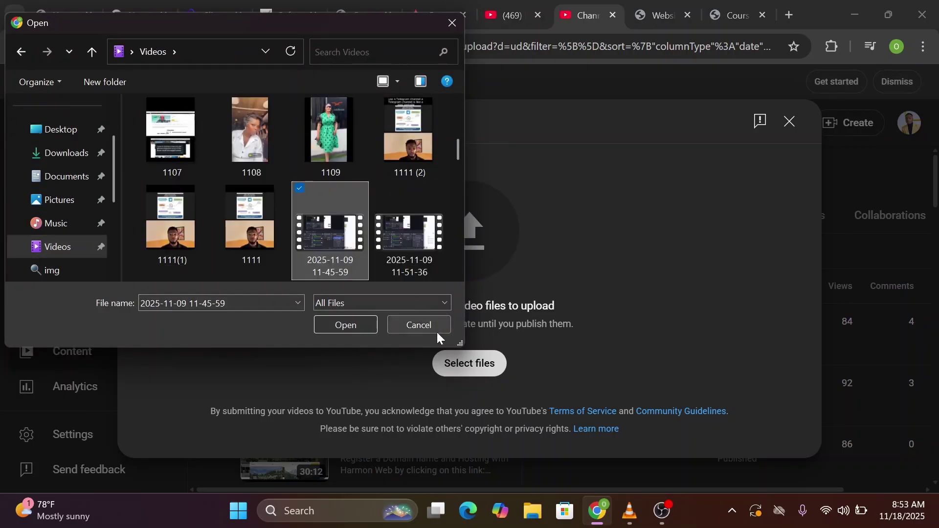
{"action": "left_click", "coordinate": [350, 326]}
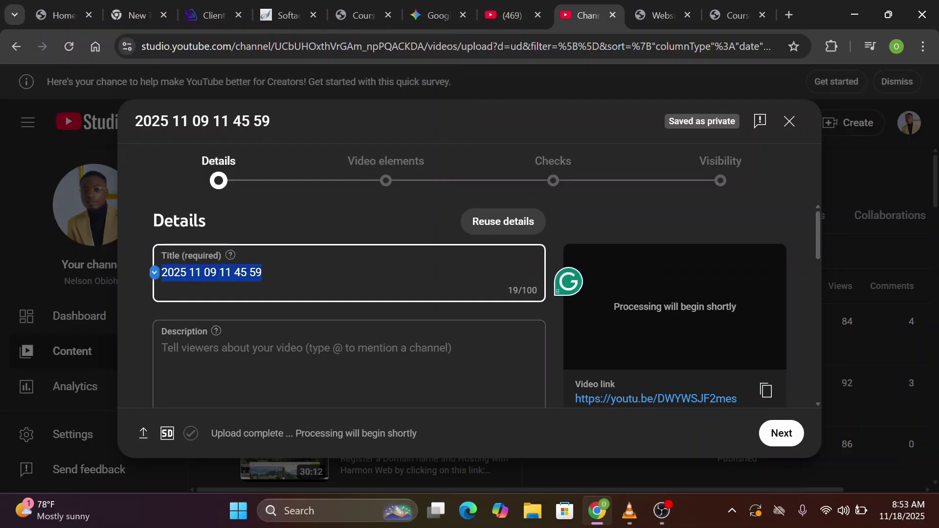
Title the video with the lesson name and save it as Unlisted
{"action": "key", "text": "ctrl+v"}
{"action": "scroll", "coordinate": [348, 304], "scroll_direction": "down", "scroll_amount": 5}
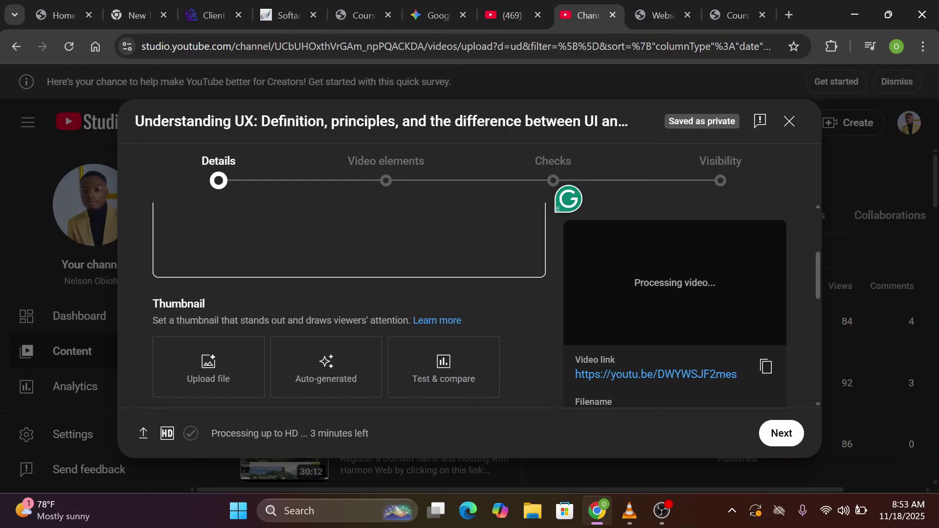
{"action": "scroll", "coordinate": [765, 412], "scroll_direction": "down", "scroll_amount": 7}
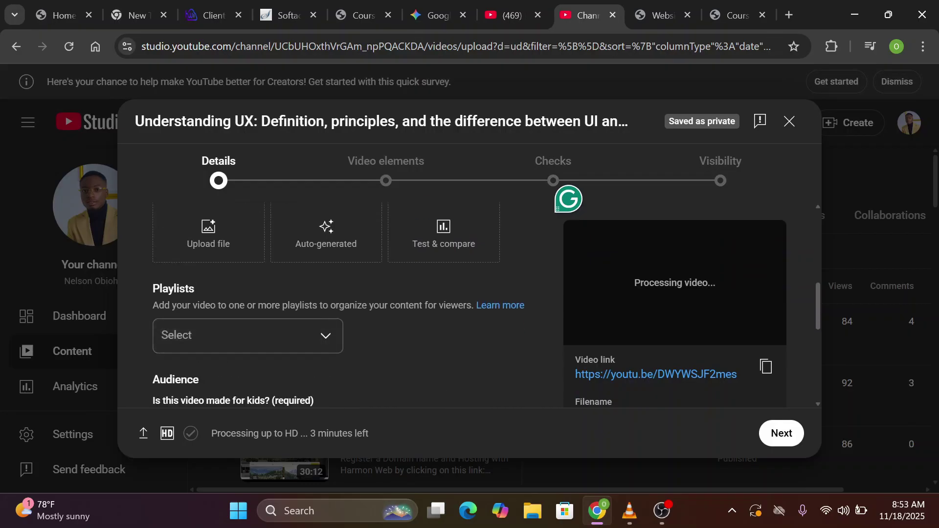
{"action": "left_click", "coordinate": [777, 432]}
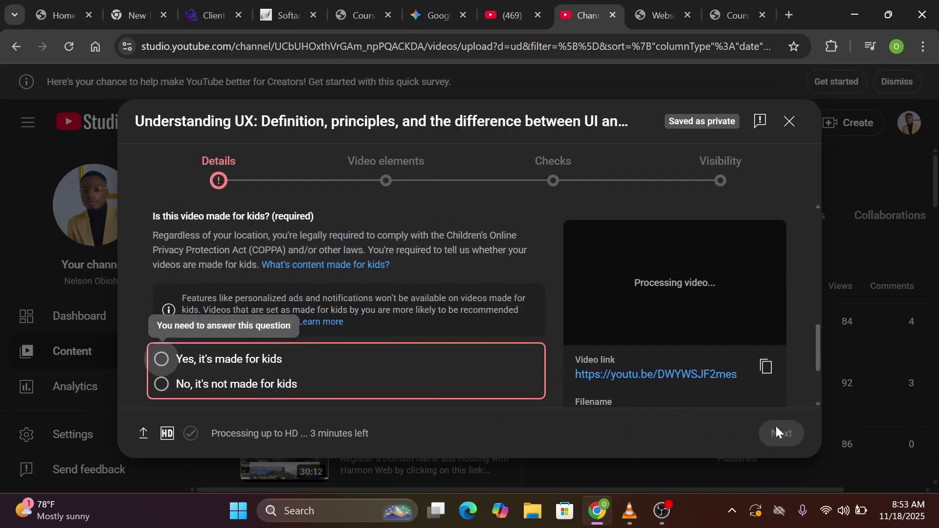
{"action": "left_click", "coordinate": [778, 433]}
{"action": "scroll", "coordinate": [780, 434], "scroll_direction": "down", "scroll_amount": 1}
{"action": "left_click", "coordinate": [780, 434]}
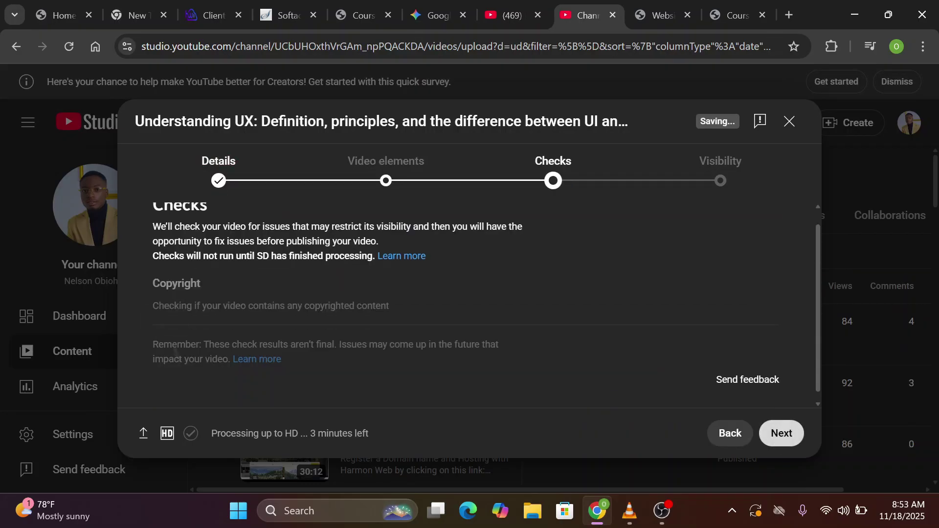
{"action": "left_click", "coordinate": [783, 434]}
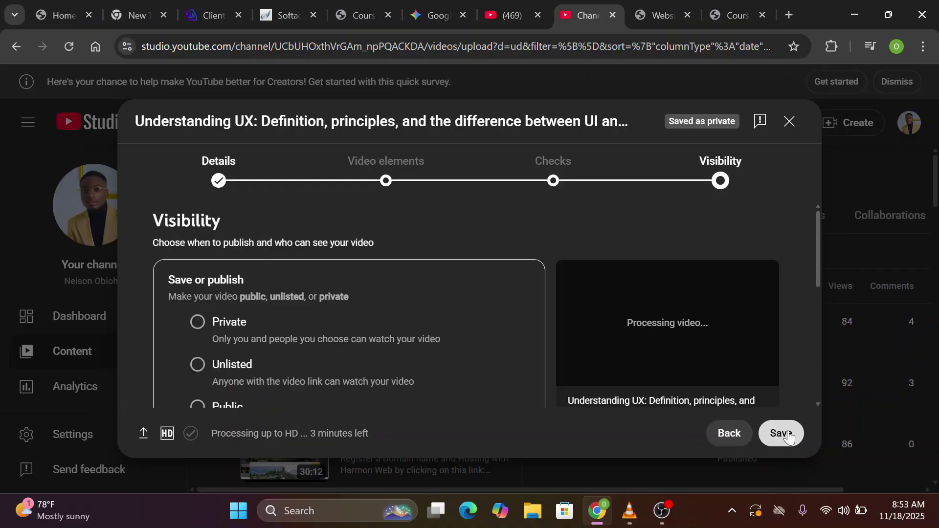
{"action": "scroll", "coordinate": [258, 293], "scroll_direction": "down", "scroll_amount": 1}
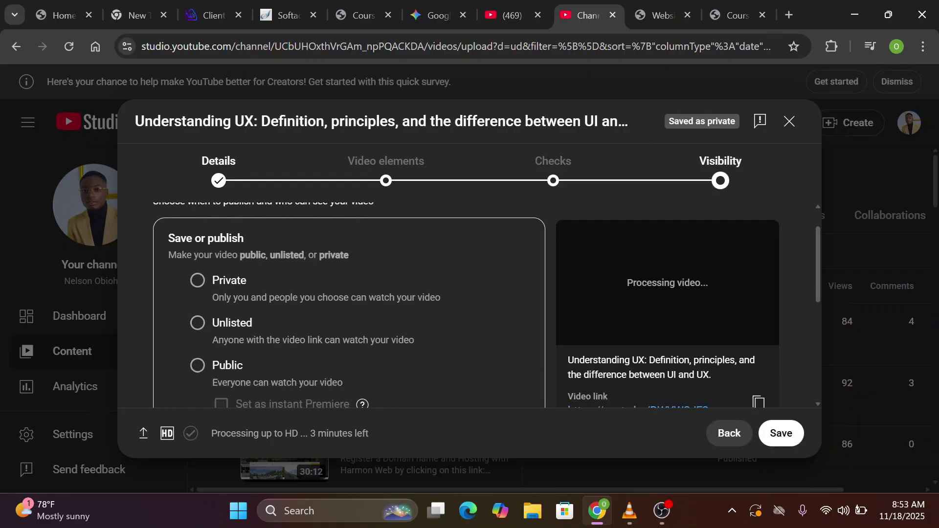
{"action": "left_click", "coordinate": [198, 324]}
{"action": "scroll", "coordinate": [252, 324], "scroll_direction": "down", "scroll_amount": 1}
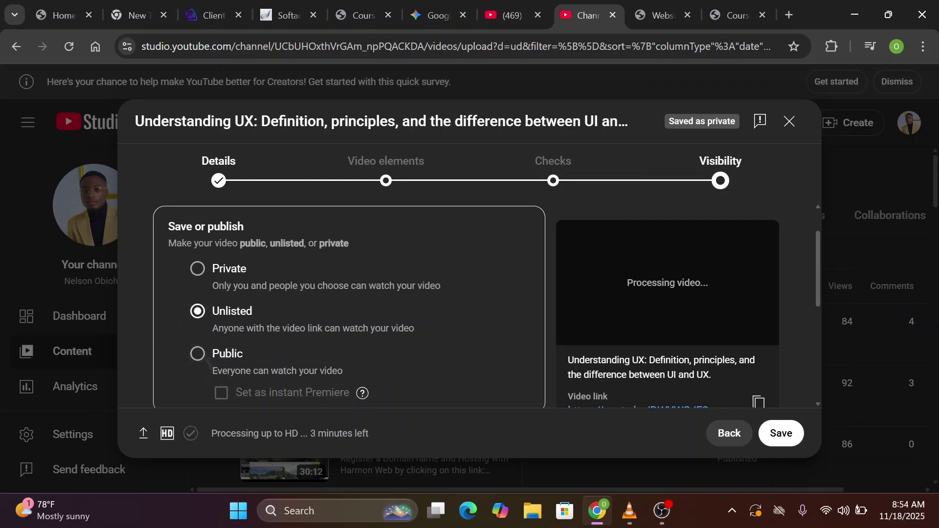
{"action": "scroll", "coordinate": [350, 303], "scroll_direction": "down", "scroll_amount": 5}
{"action": "scroll", "coordinate": [349, 304], "scroll_direction": "up", "scroll_amount": 5}
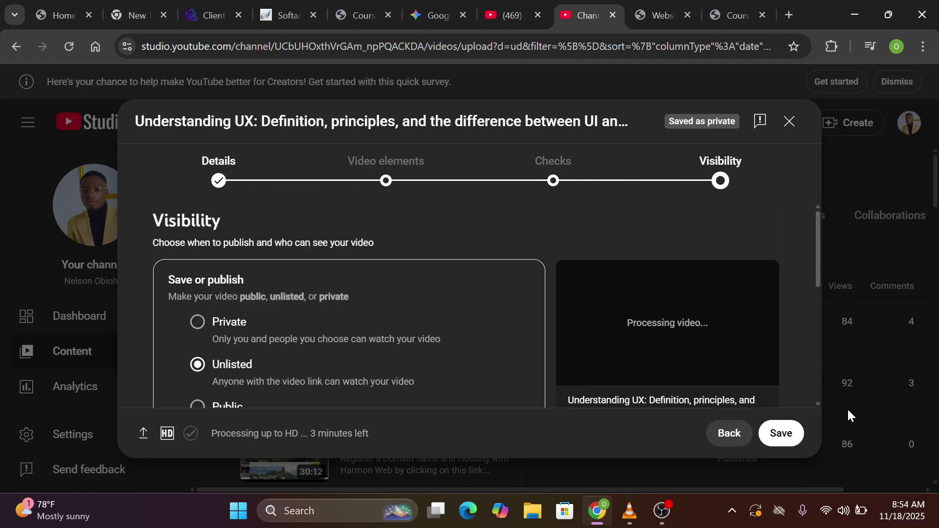
{"action": "left_click", "coordinate": [783, 433]}
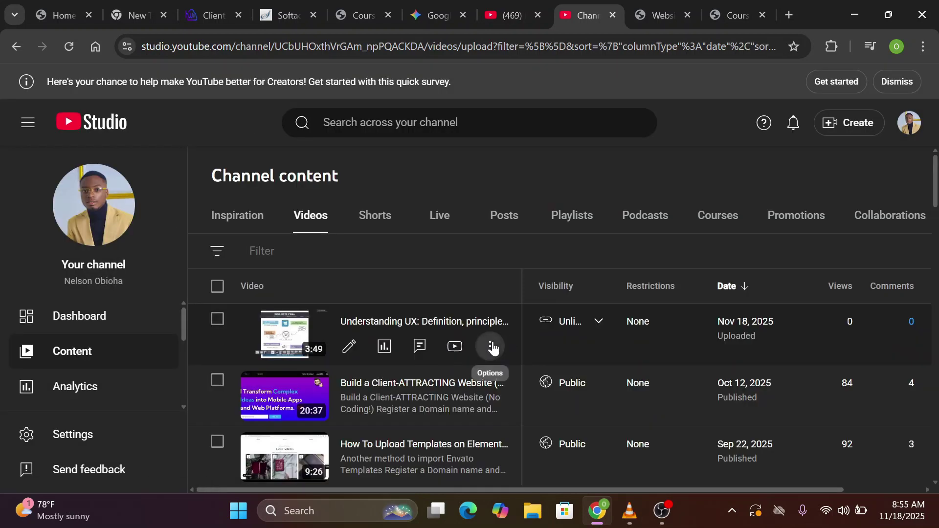
Copy the new video's shareable link
{"action": "left_click", "coordinate": [491, 347]}
{"action": "left_click", "coordinate": [424, 374]}
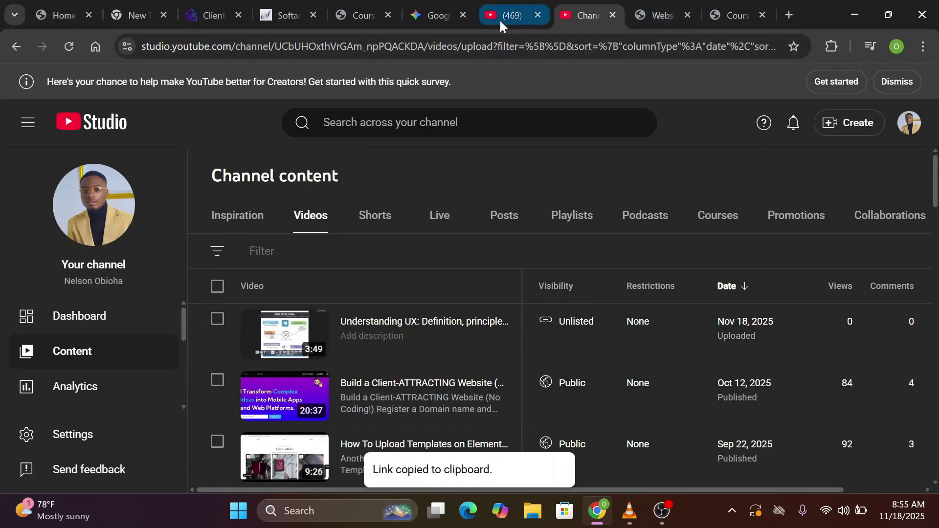
{"action": "left_click", "coordinate": [500, 20]}
Paste the youtu.be link as the lesson video, set playback time to 3 min 49 sec, and save
{"action": "left_click", "coordinate": [377, 15]}
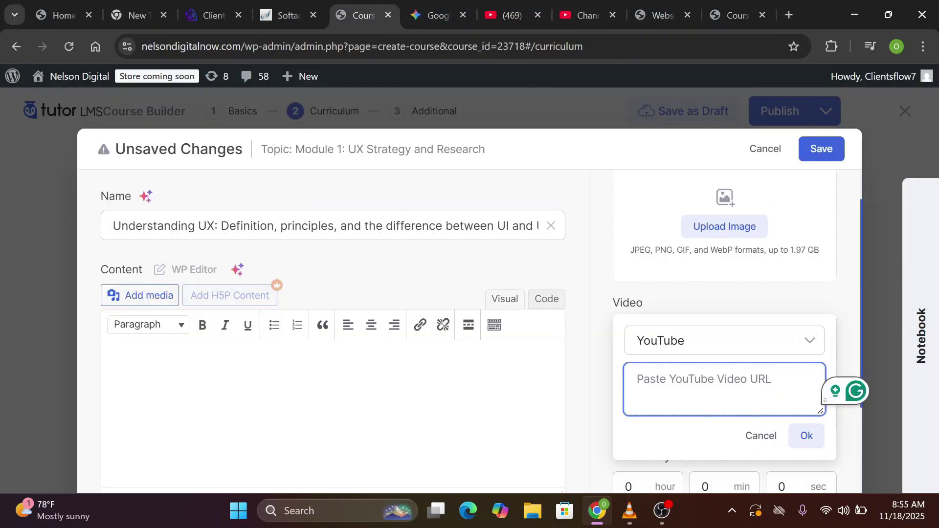
{"action": "key", "text": "ctrl+v"}
{"action": "left_click", "coordinate": [807, 436]}
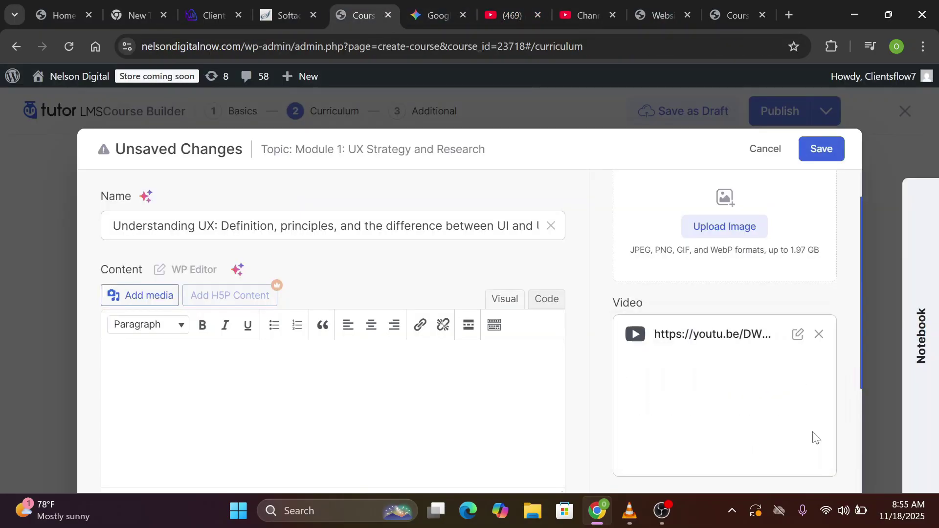
{"action": "scroll", "coordinate": [855, 455], "scroll_direction": "down", "scroll_amount": 3}
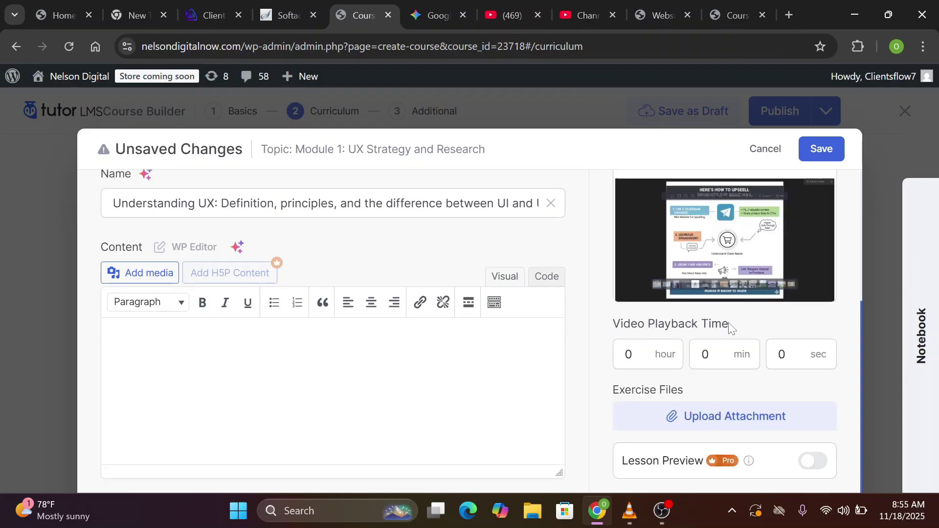
{"action": "left_click", "coordinate": [646, 354]}
{"action": "left_click", "coordinate": [573, 4]}
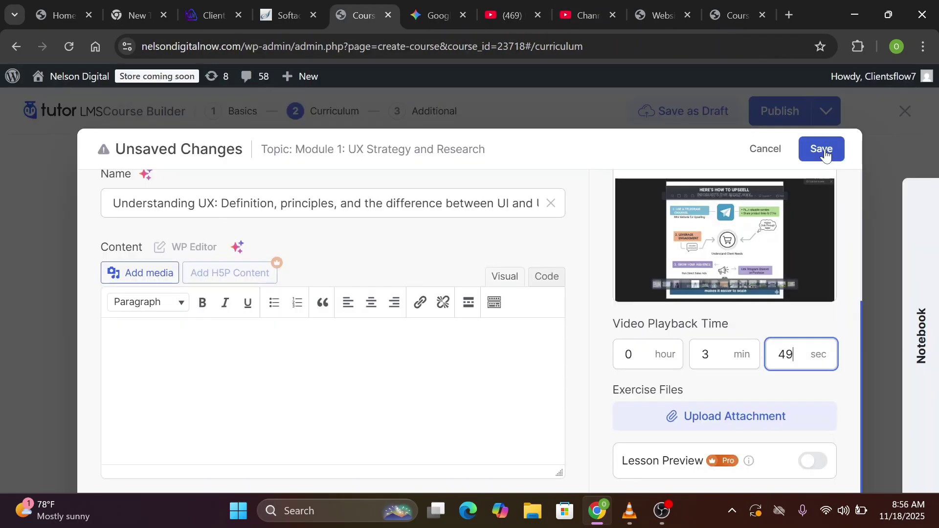
{"action": "left_click", "coordinate": [826, 155]}
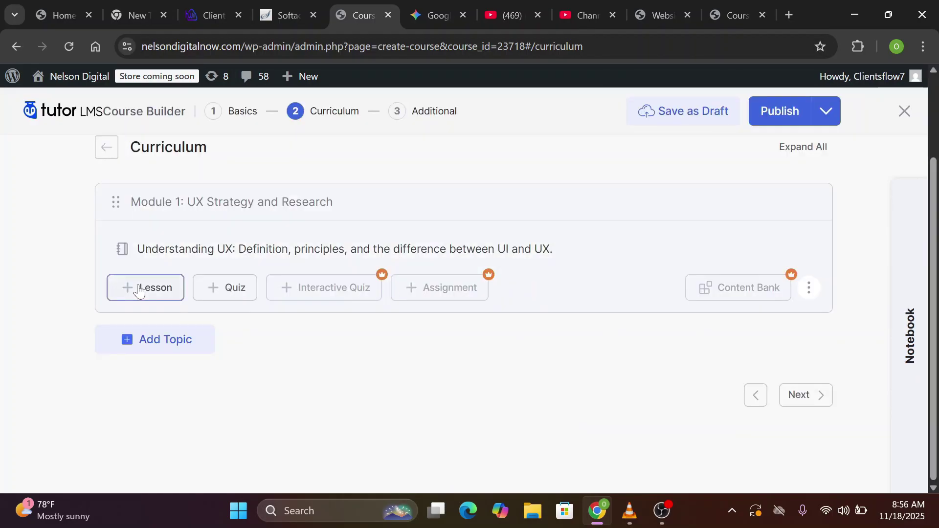
Add the lesson 'User Research Fundamentals: Creating user personas…' to Module 1 with Vimeo as video source
{"action": "left_click", "coordinate": [139, 289]}
{"action": "left_click", "coordinate": [829, 148]}
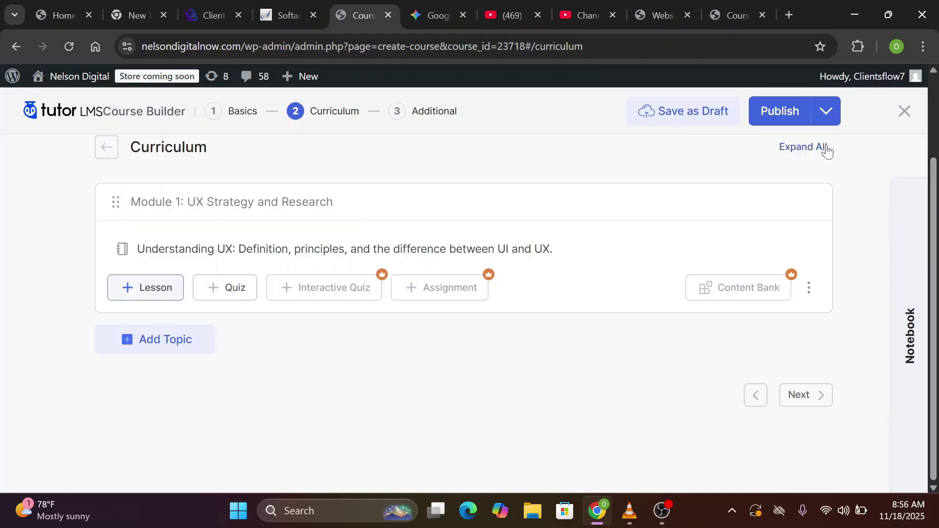
{"action": "left_click", "coordinate": [168, 288]}
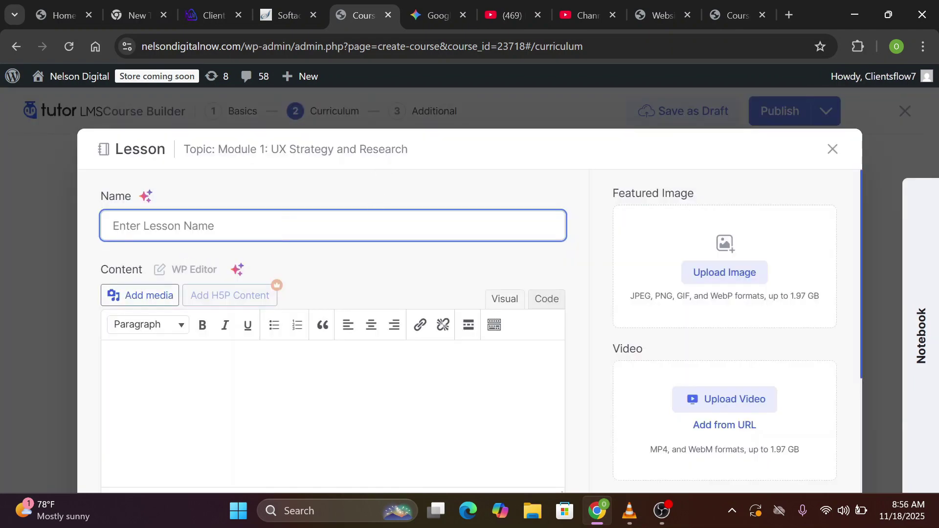
{"action": "key", "text": "ctrl+v"}
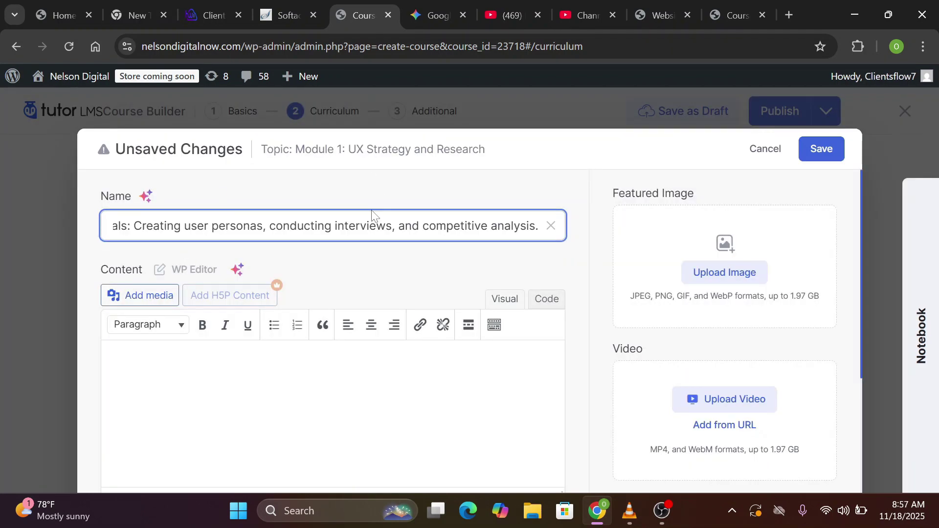
{"action": "left_click", "coordinate": [362, 256]}
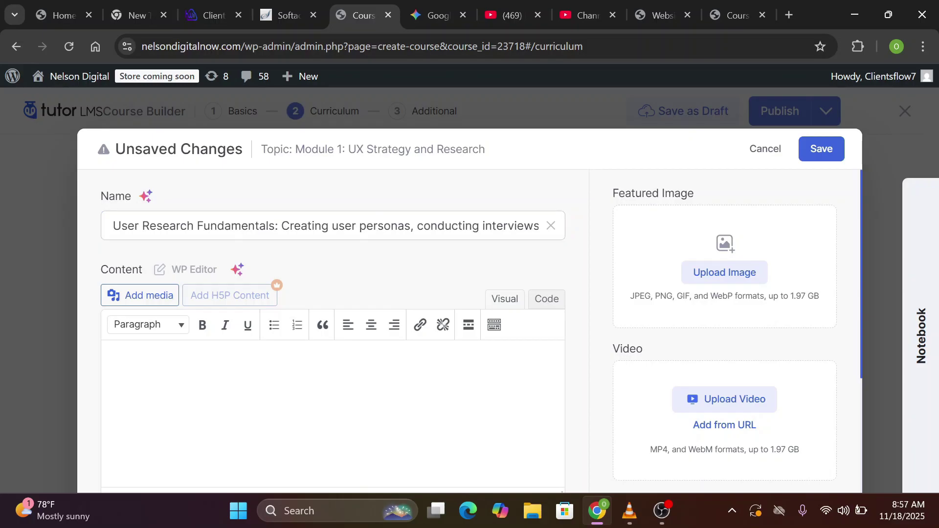
{"action": "scroll", "coordinate": [624, 349], "scroll_direction": "down", "scroll_amount": 3}
{"action": "scroll", "coordinate": [624, 350], "scroll_direction": "up", "scroll_amount": 3}
{"action": "left_click", "coordinate": [725, 426]}
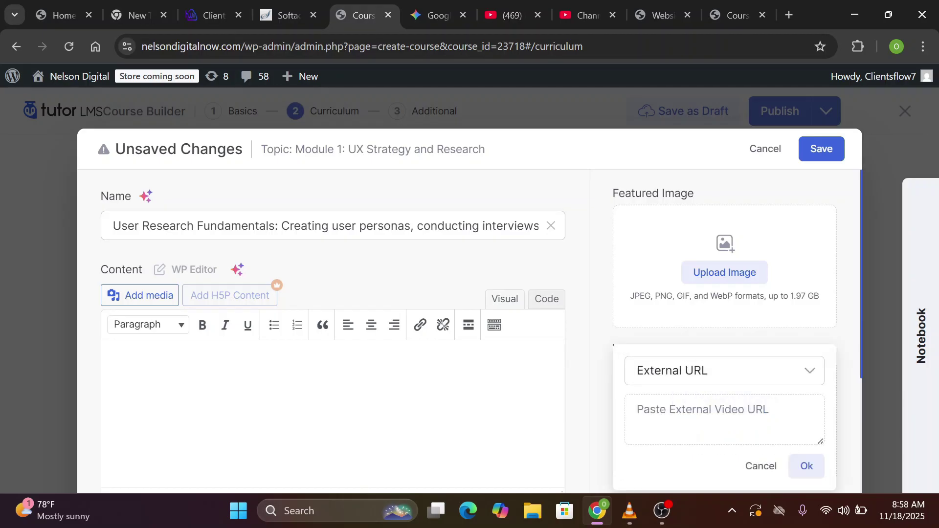
{"action": "left_click", "coordinate": [803, 378]}
{"action": "left_click", "coordinate": [689, 278]}
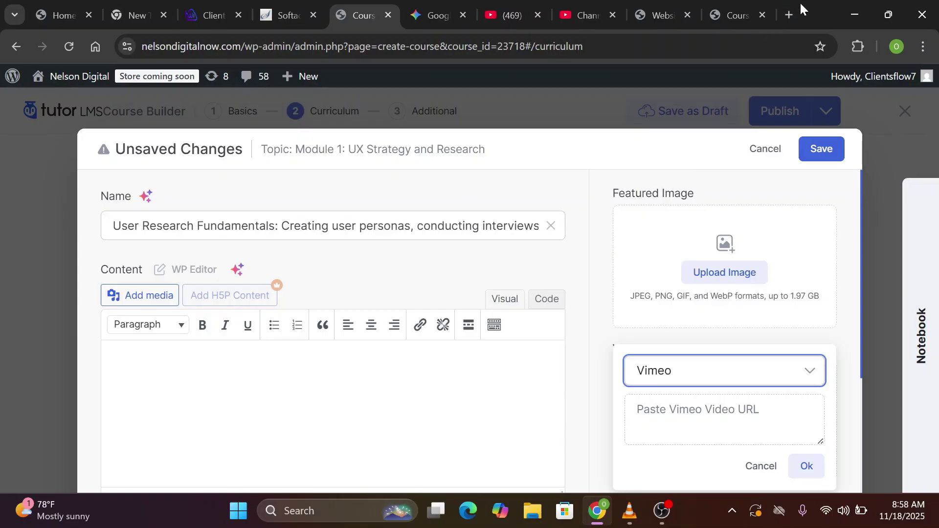
Open vimeo.com in a new tab and log out of the Vimeo account
{"action": "left_click", "coordinate": [787, 16]}
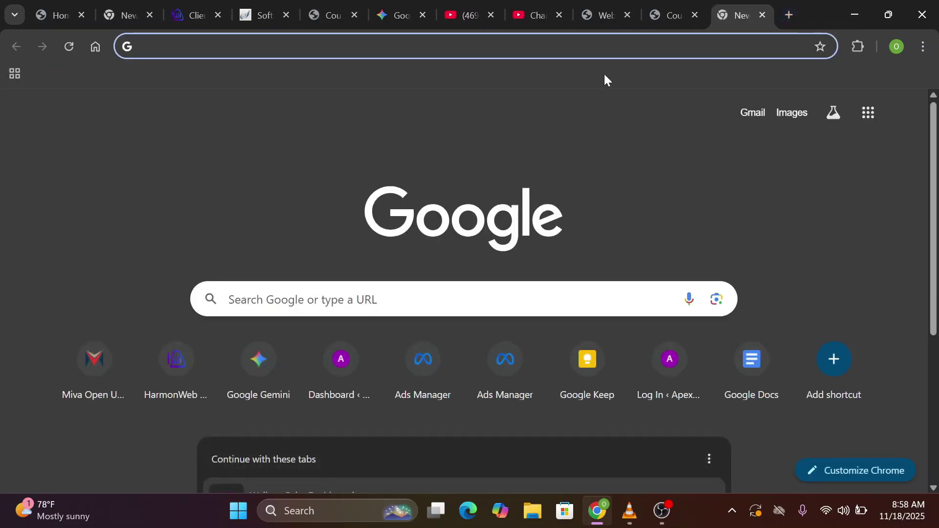
{"action": "type", "text": "vimeo"}
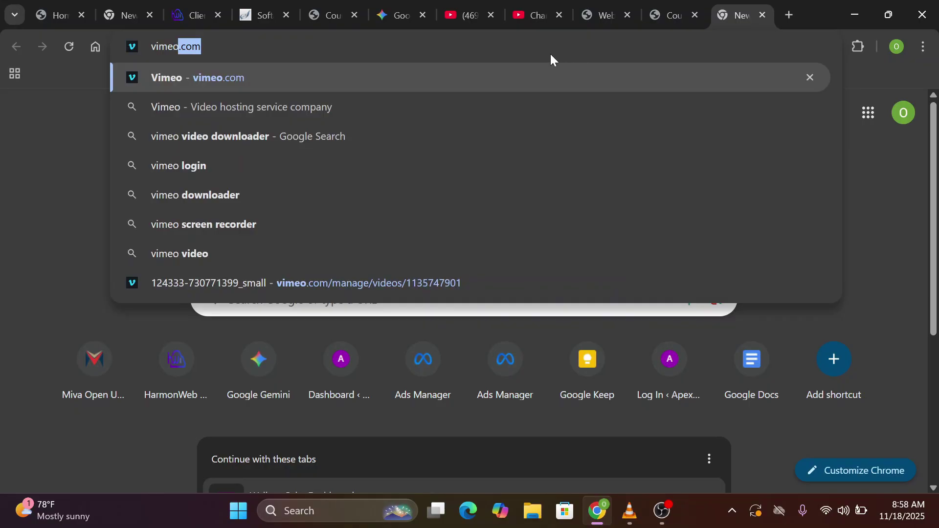
{"action": "key", "text": "Return"}
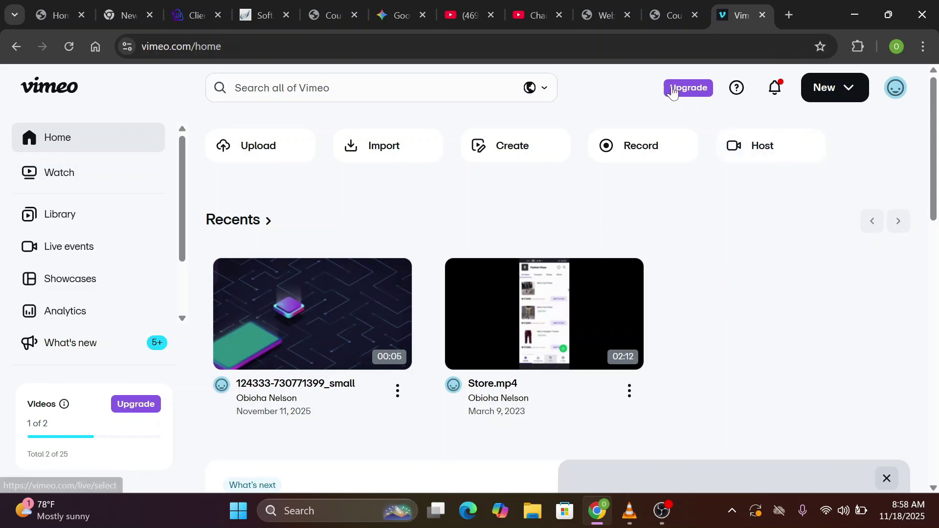
{"action": "left_click", "coordinate": [854, 89]}
{"action": "left_click", "coordinate": [895, 88]}
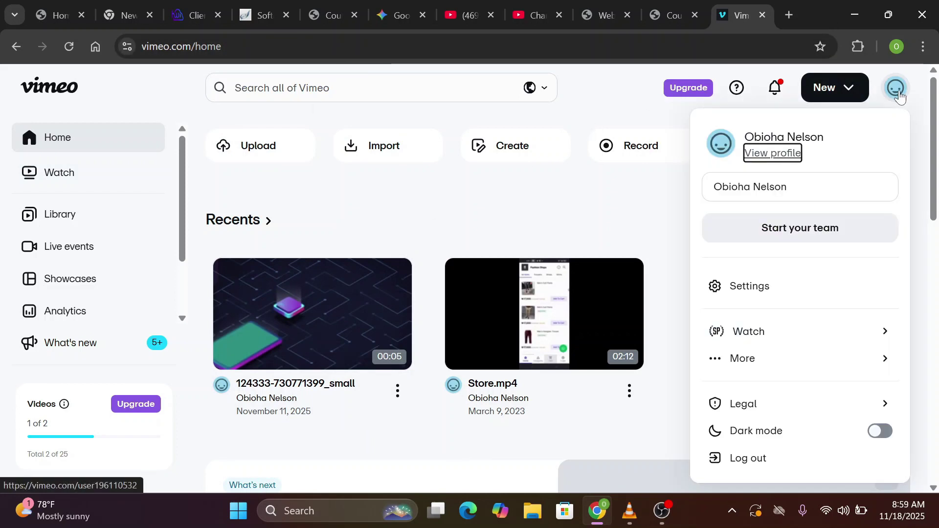
{"action": "left_click", "coordinate": [766, 464]}
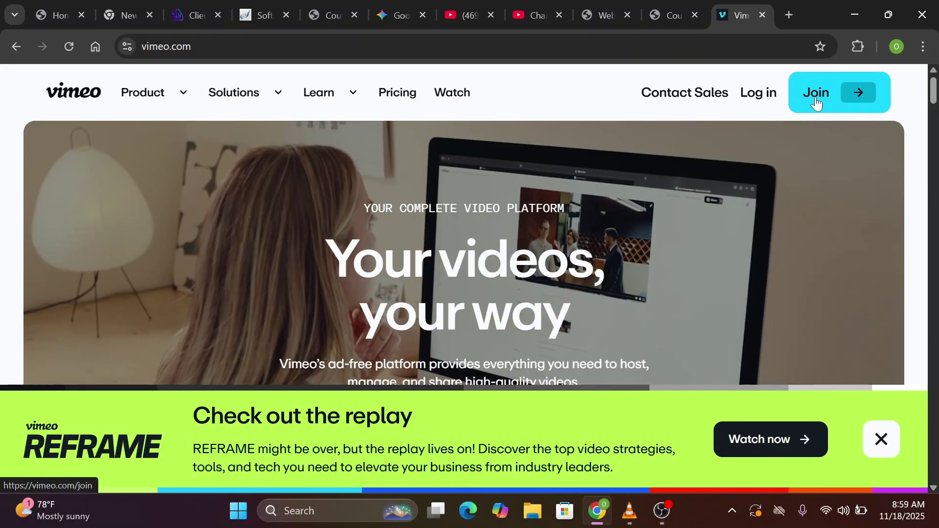
Sign back in to the Vimeo dashboard and dismiss the upgrade plans overlay
{"action": "left_click", "coordinate": [816, 101]}
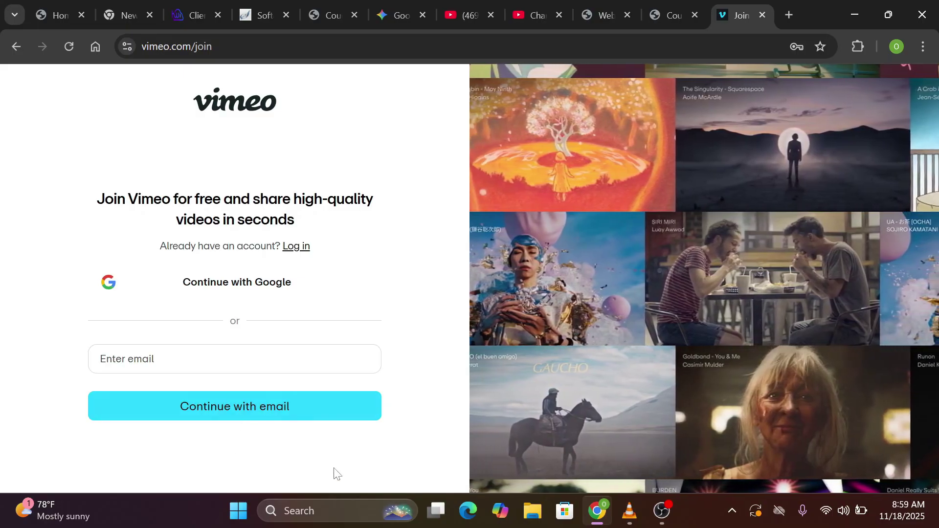
{"action": "left_click", "coordinate": [296, 246]}
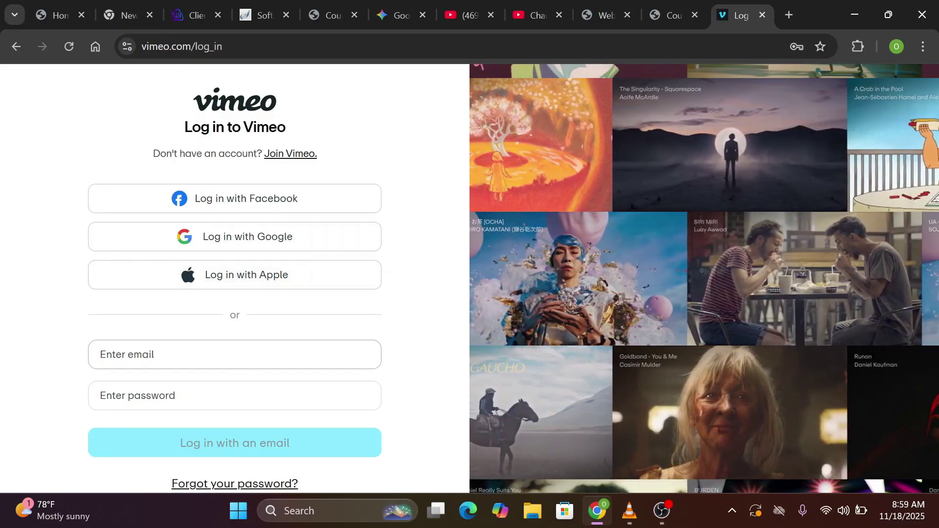
{"action": "left_click", "coordinate": [19, 43]}
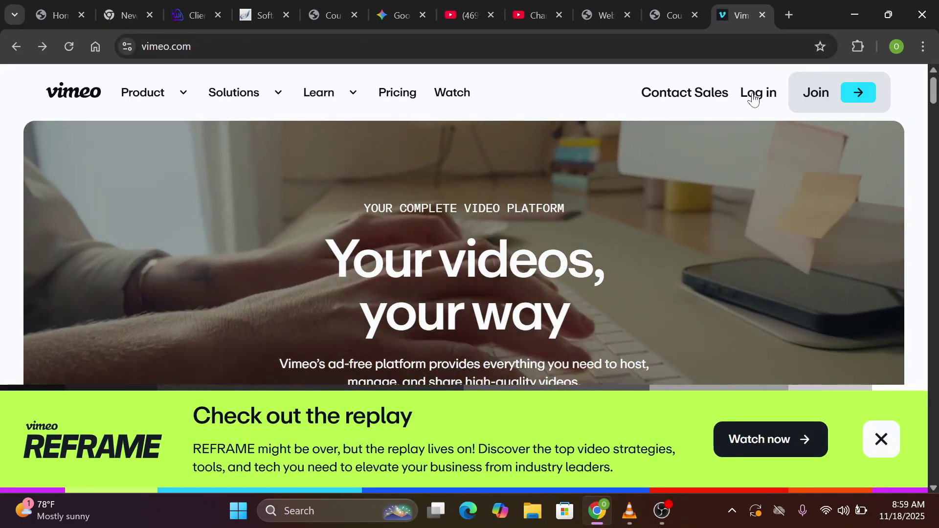
{"action": "left_click", "coordinate": [754, 98]}
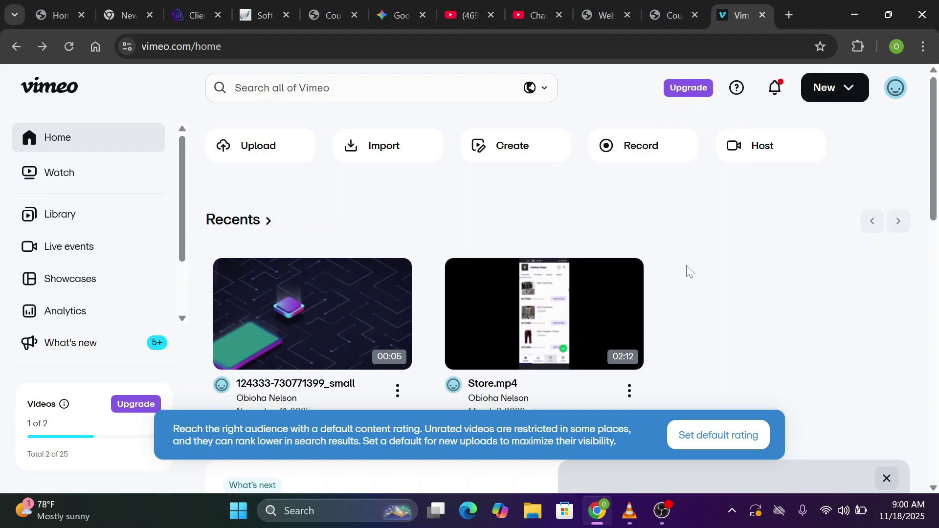
{"action": "left_click", "coordinate": [689, 90]}
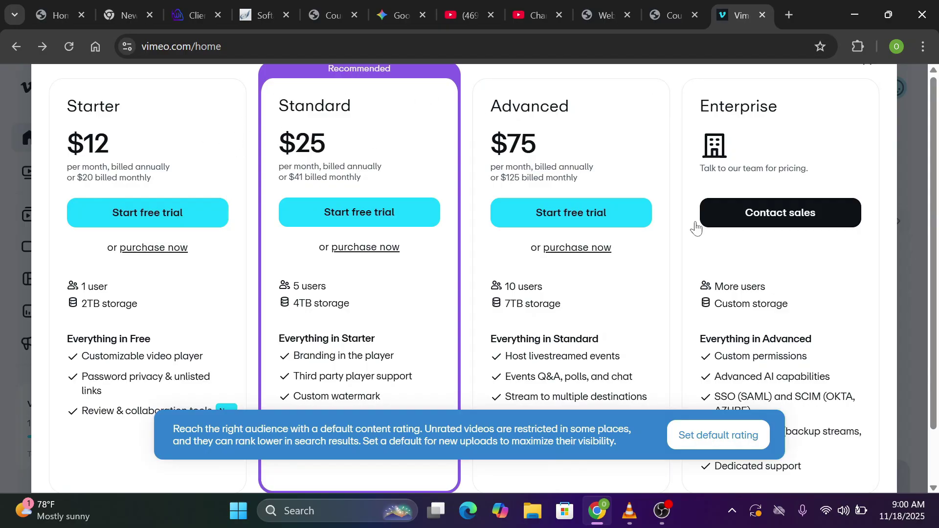
{"action": "key", "text": "Escape"}
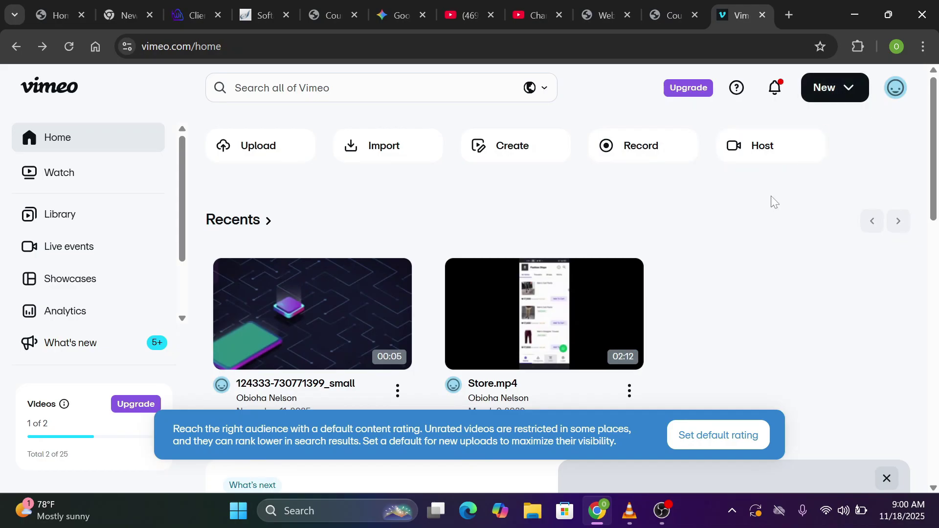
{"action": "left_click", "coordinate": [847, 91]}
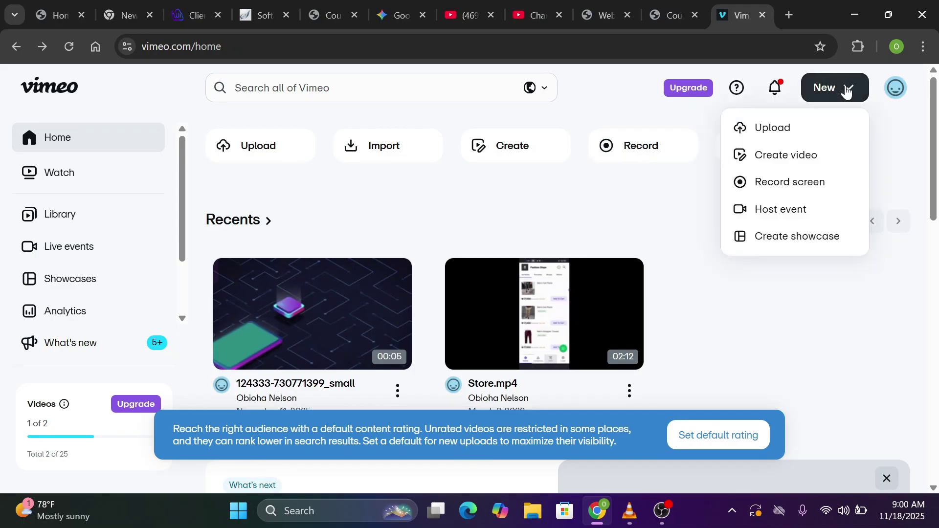
Retitle the uploaded Vimeo video 'User Research Fundamentals: Creating user personas…' and copy its share link
{"action": "left_click", "coordinate": [769, 128]}
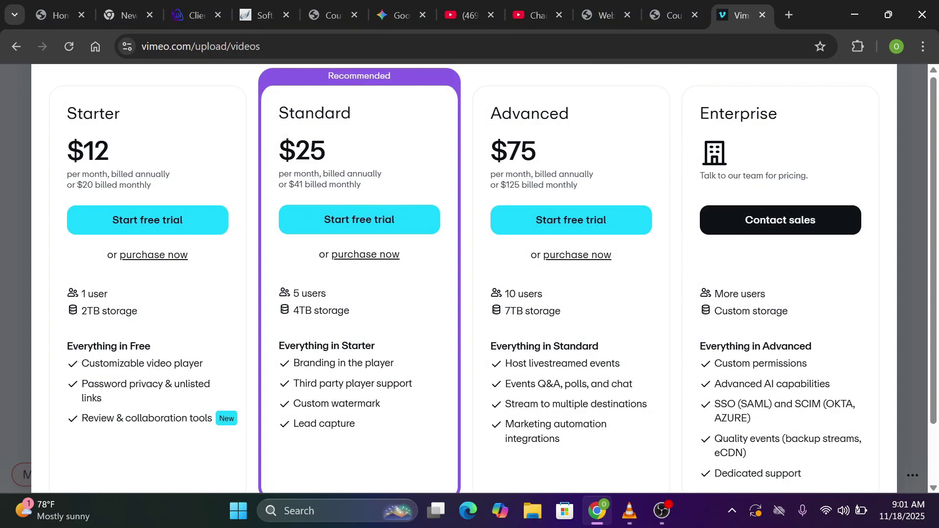
{"action": "scroll", "coordinate": [879, 268], "scroll_direction": "left", "scroll_amount": 5}
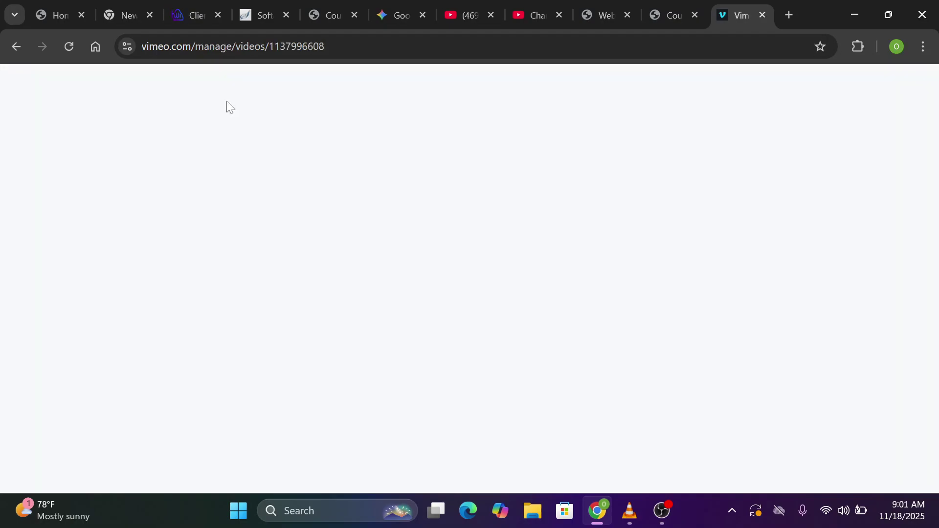
{"action": "left_click", "coordinate": [15, 47]}
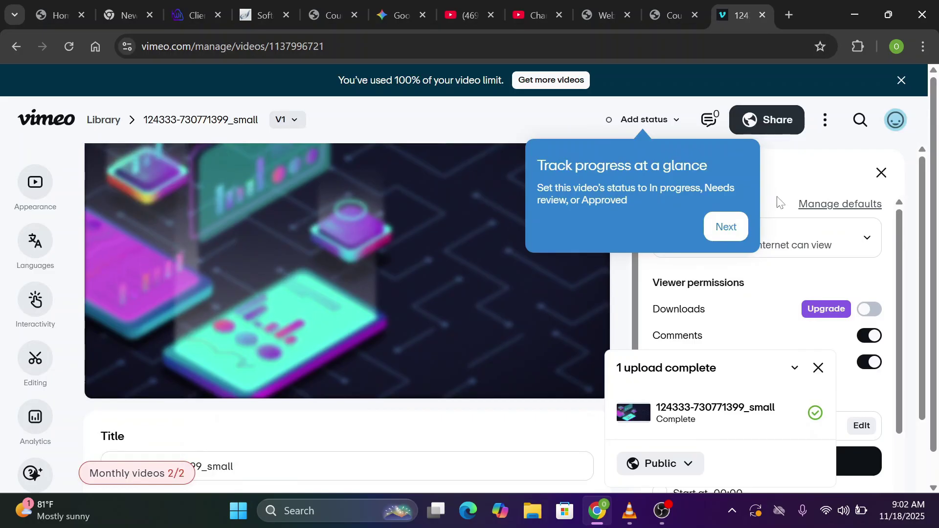
{"action": "key", "text": "ctrl+shift+Left"}
{"action": "key", "text": "ctrl+shift+Left"}
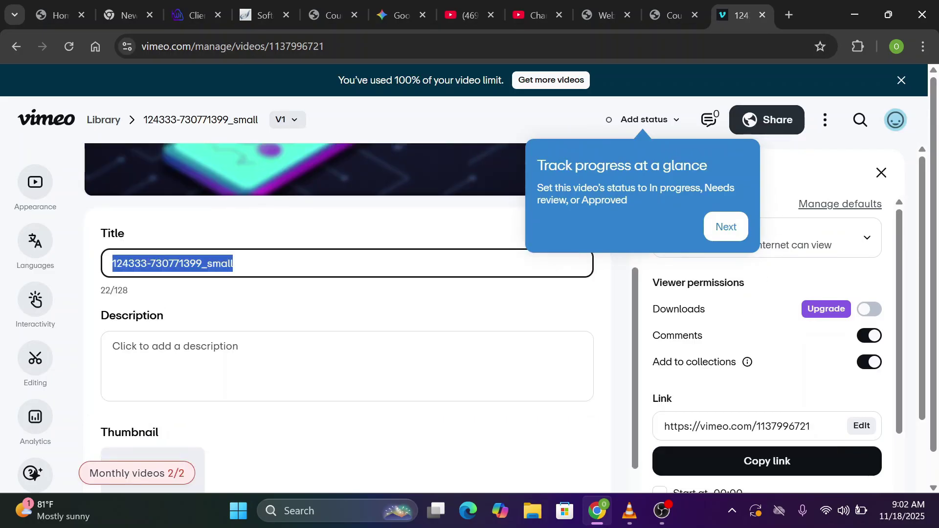
{"action": "key", "text": "ctrl+v"}
{"action": "scroll", "coordinate": [605, 409], "scroll_direction": "down", "scroll_amount": 5}
{"action": "scroll", "coordinate": [606, 409], "scroll_direction": "up", "scroll_amount": 8}
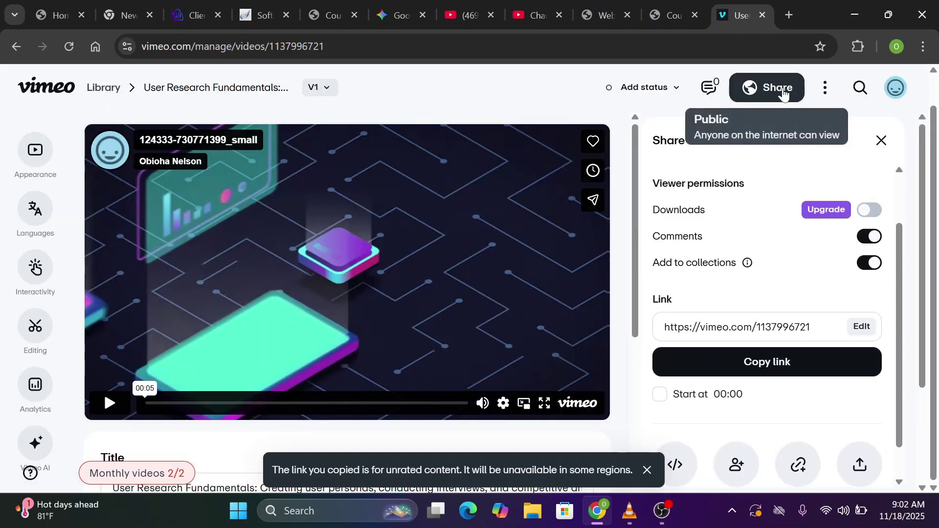
{"action": "left_click", "coordinate": [784, 94]}
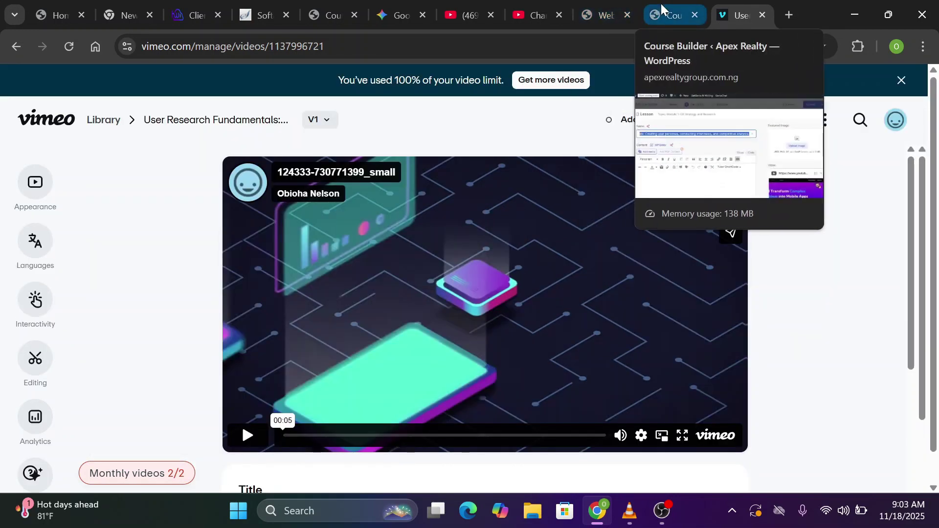
Paste the Vimeo link as the lesson video and save User Research Fundamentals into Module 1
{"action": "left_click", "coordinate": [326, 14]}
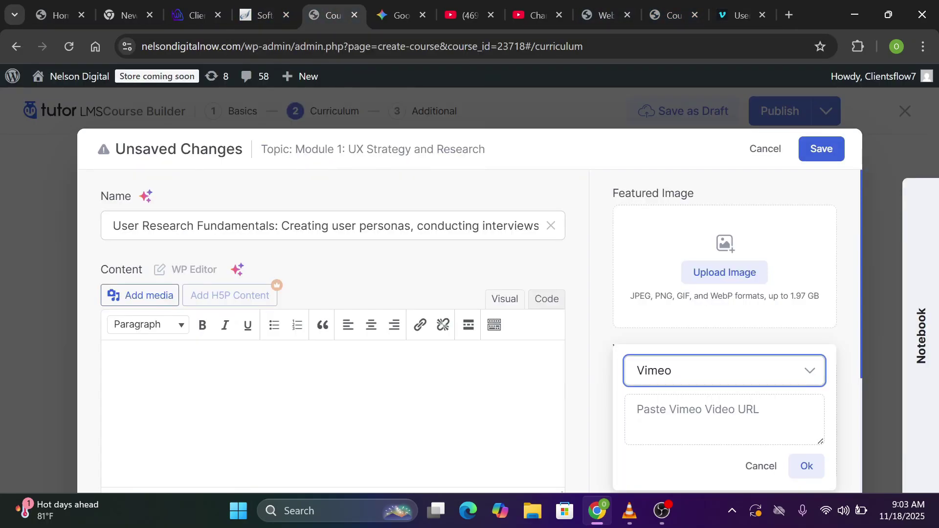
{"action": "key", "text": "ctrl+v"}
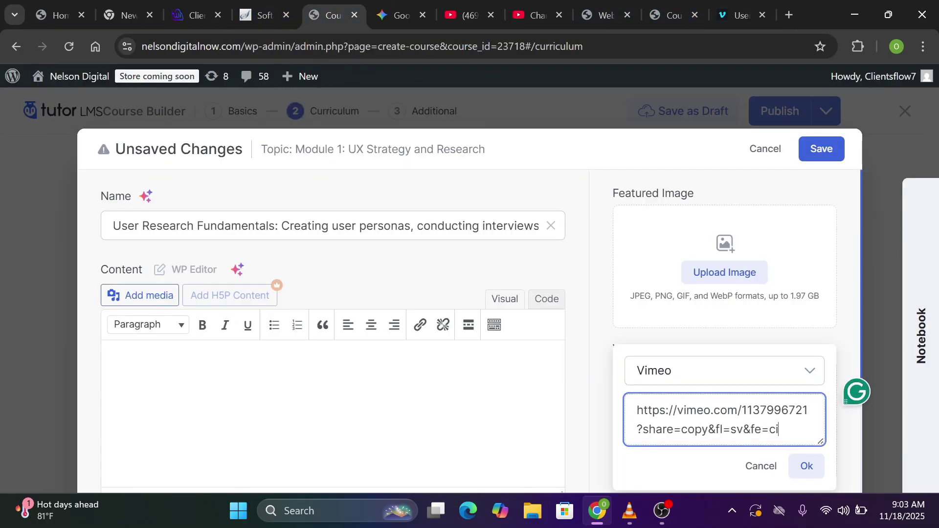
{"action": "left_click", "coordinate": [807, 466]}
{"action": "scroll", "coordinate": [698, 338], "scroll_direction": "down", "scroll_amount": 2}
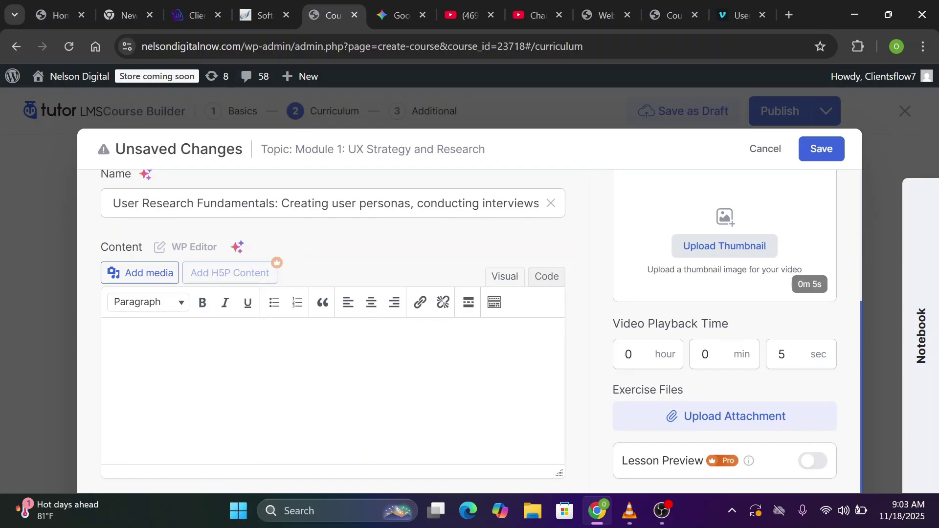
{"action": "scroll", "coordinate": [470, 331], "scroll_direction": "up", "scroll_amount": 1}
{"action": "scroll", "coordinate": [470, 332], "scroll_direction": "down", "scroll_amount": 1}
{"action": "left_click", "coordinate": [822, 150]}
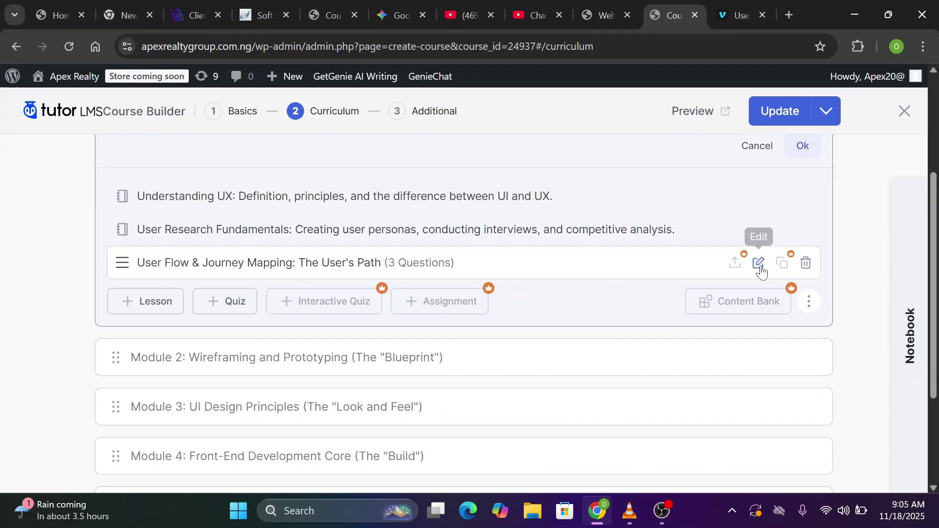
{"action": "left_click", "coordinate": [760, 264]}
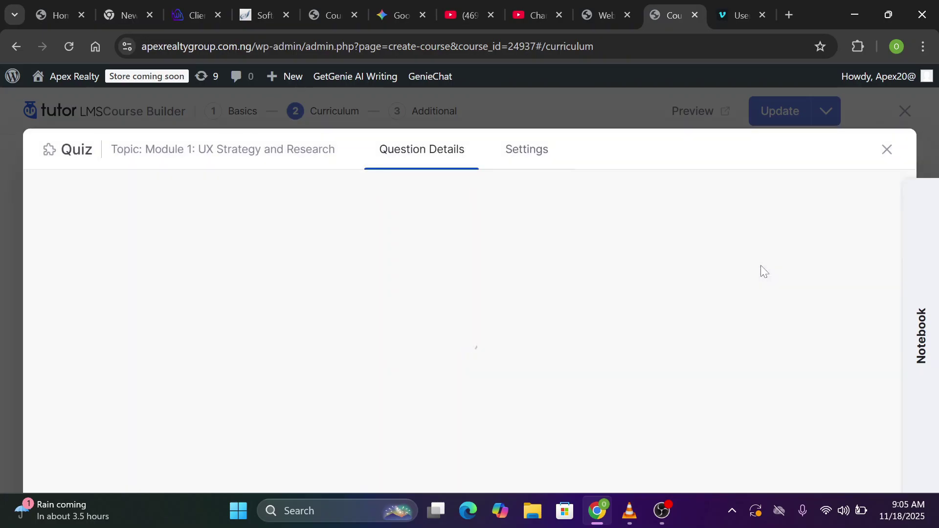
{"action": "left_click", "coordinate": [339, 1]}
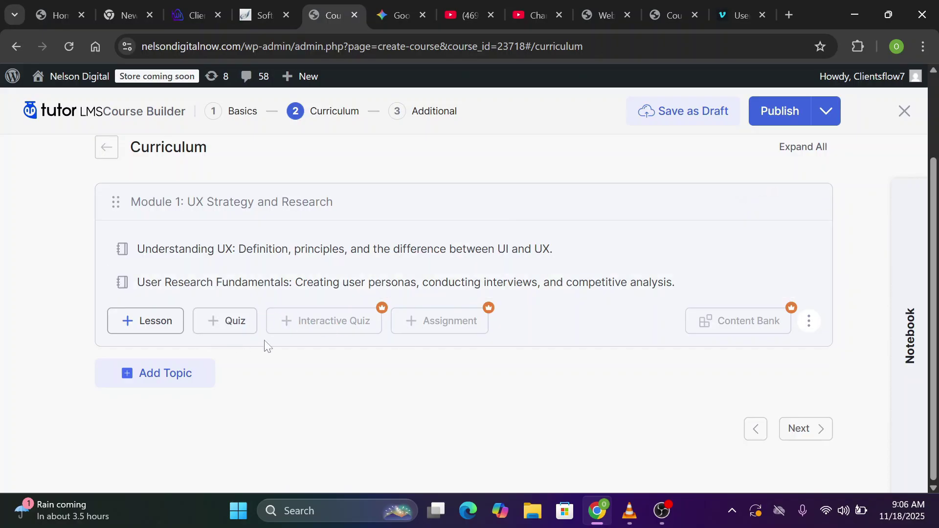
Create the quiz 'User Flow & Journey Mapping: The User's Path' with a True/False Question 1
{"action": "left_click", "coordinate": [228, 326]}
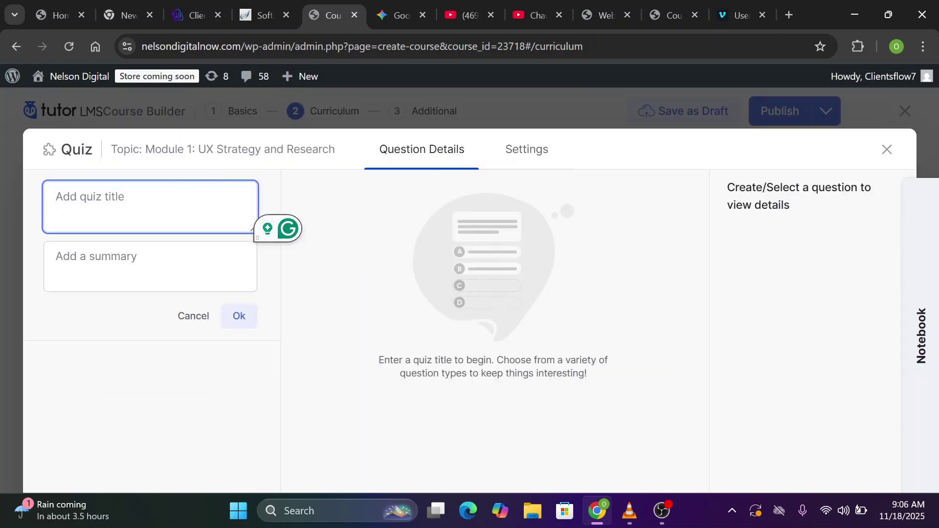
{"action": "type", "text": "User Flow & Journey Mapping: The User's Path"}
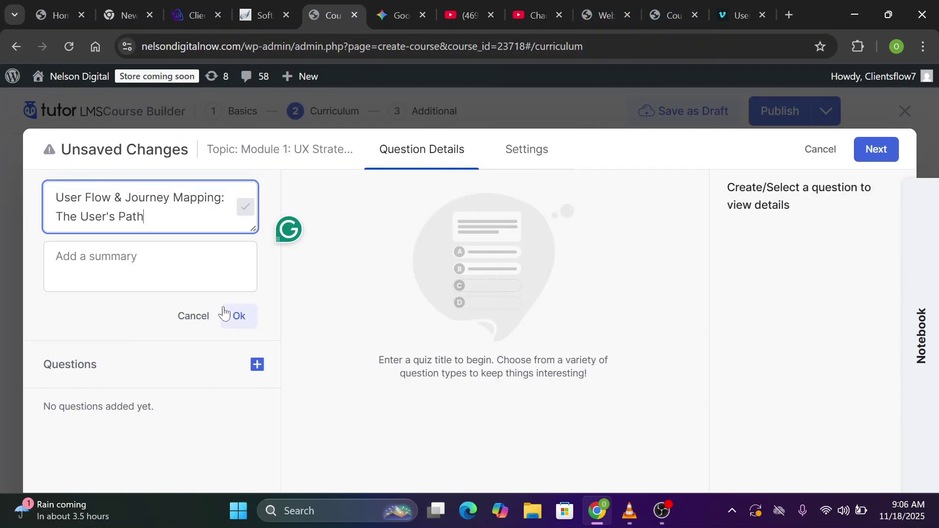
{"action": "left_click", "coordinate": [239, 317]}
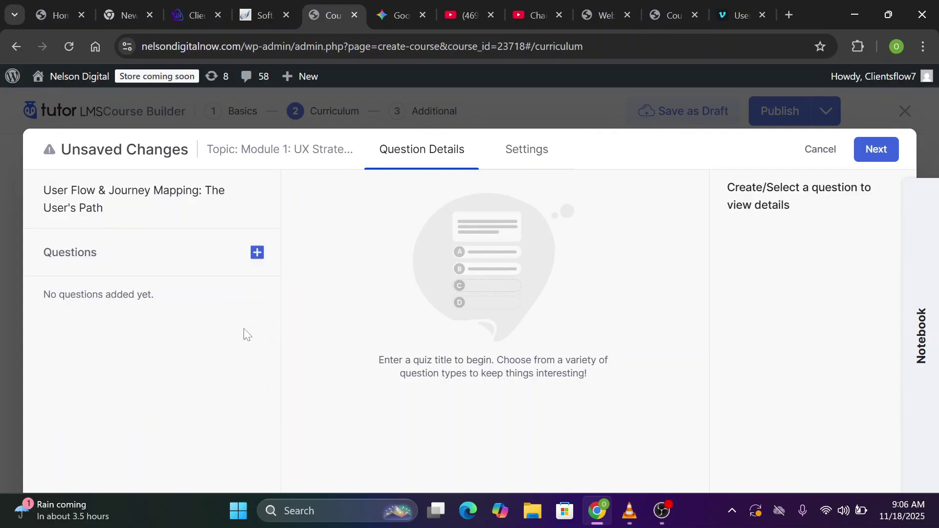
{"action": "left_click", "coordinate": [257, 253]}
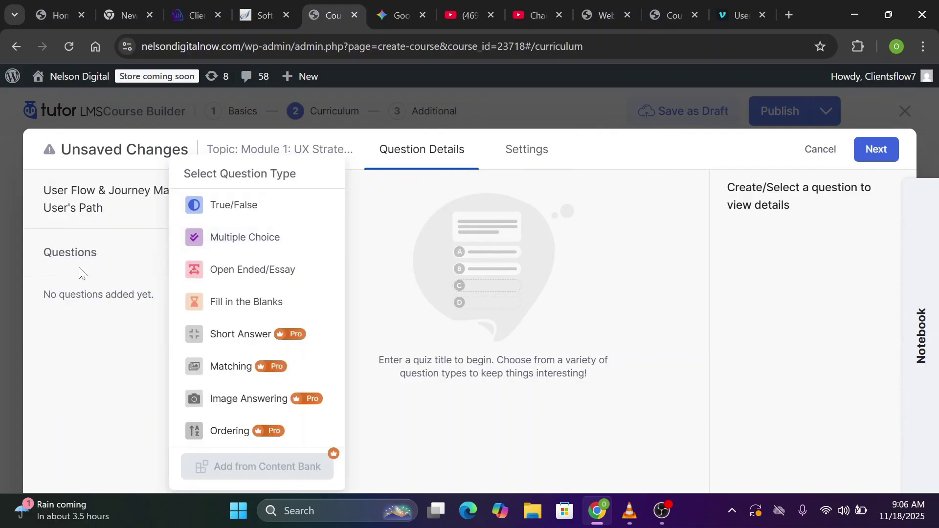
{"action": "left_click", "coordinate": [77, 273]}
{"action": "left_click", "coordinate": [253, 259]}
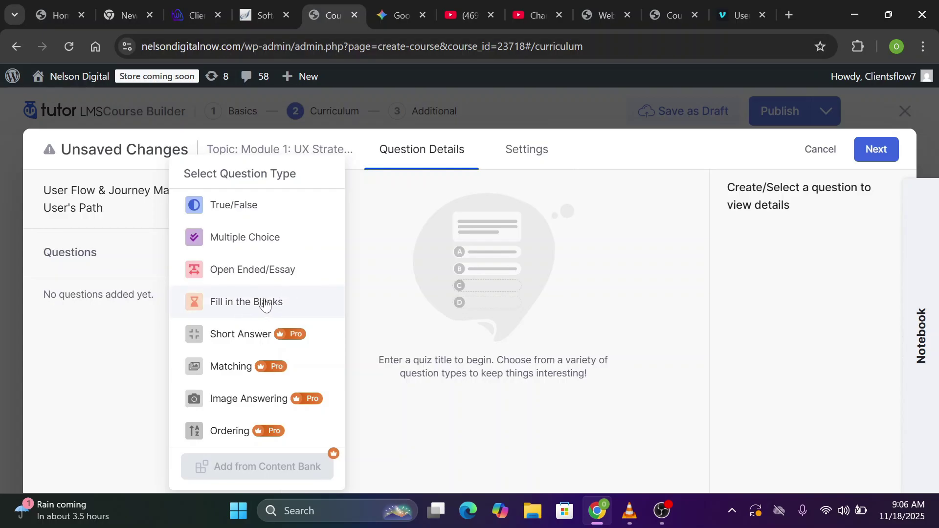
{"action": "left_click", "coordinate": [270, 213]}
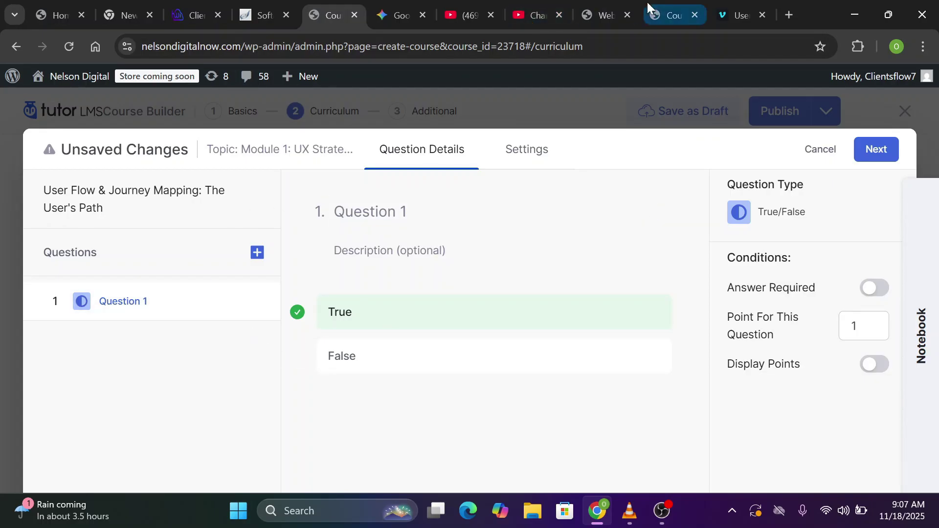
Set Question 1's description to 'A User Flow diagram uses a diamond-shaped node…'
{"action": "left_click", "coordinate": [369, 259]}
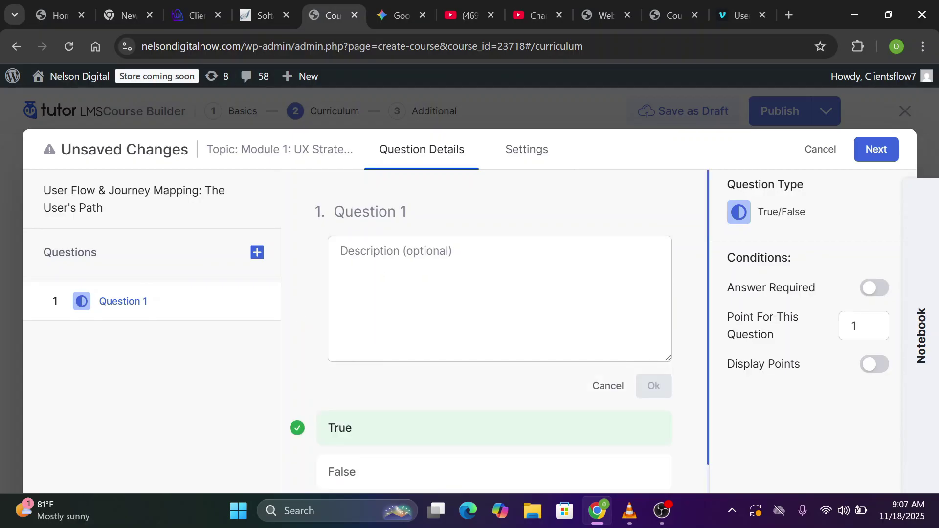
{"action": "left_click", "coordinate": [372, 254]}
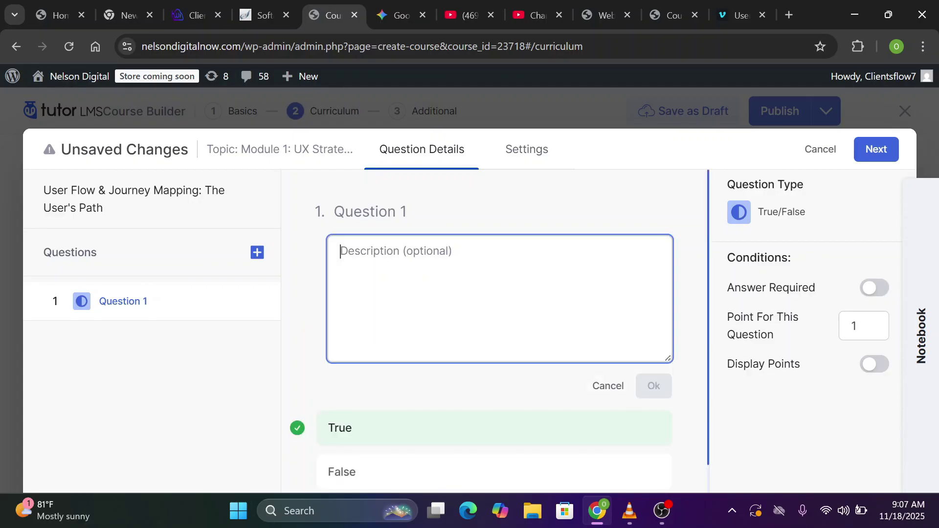
{"action": "type", "text": "A User Flow diagram uses a diamond-shaped node to represent a decision point, where the user or system can choose one of several branching paths."}
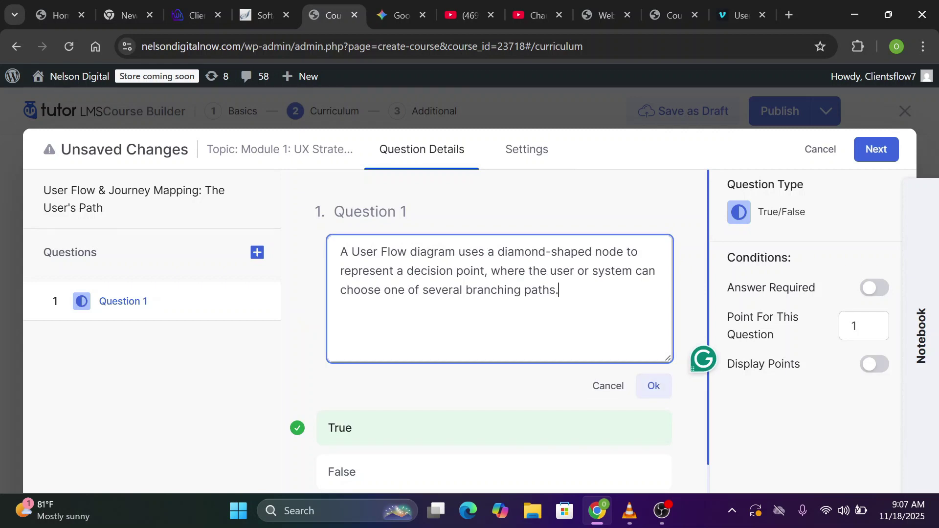
{"action": "scroll", "coordinate": [683, 380], "scroll_direction": "down", "scroll_amount": 1}
{"action": "left_click", "coordinate": [654, 360]}
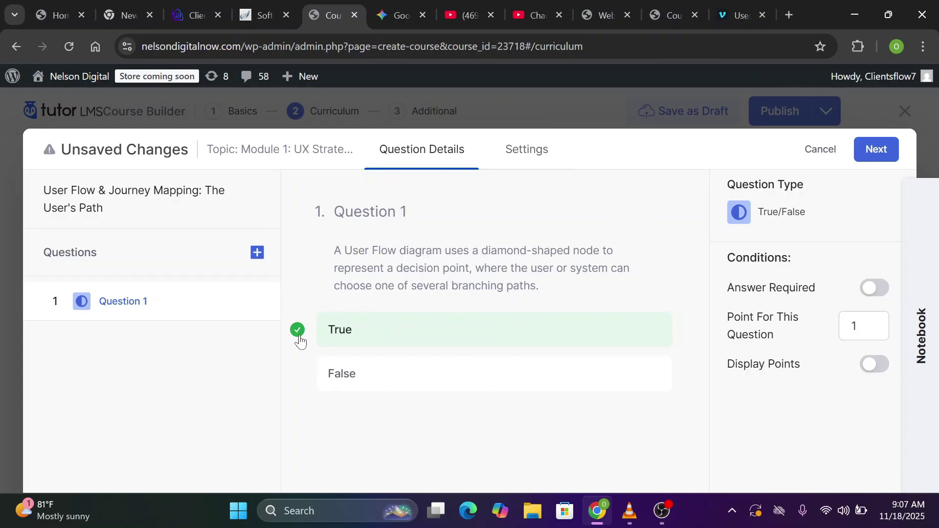
Bring up the Questions + type list to choose the next question's type
{"action": "left_click", "coordinate": [257, 252]}
{"action": "left_click", "coordinate": [114, 258]}
{"action": "left_click", "coordinate": [257, 253]}
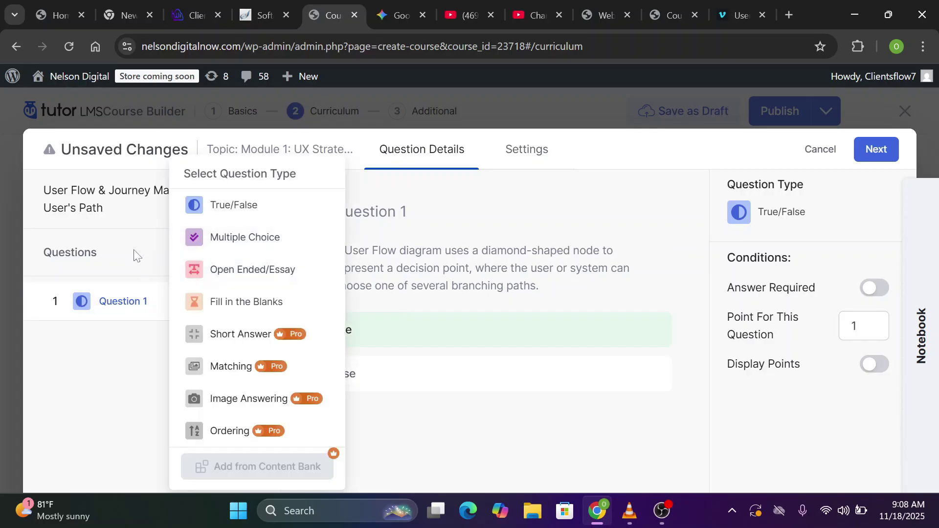
{"action": "left_click", "coordinate": [136, 254]}
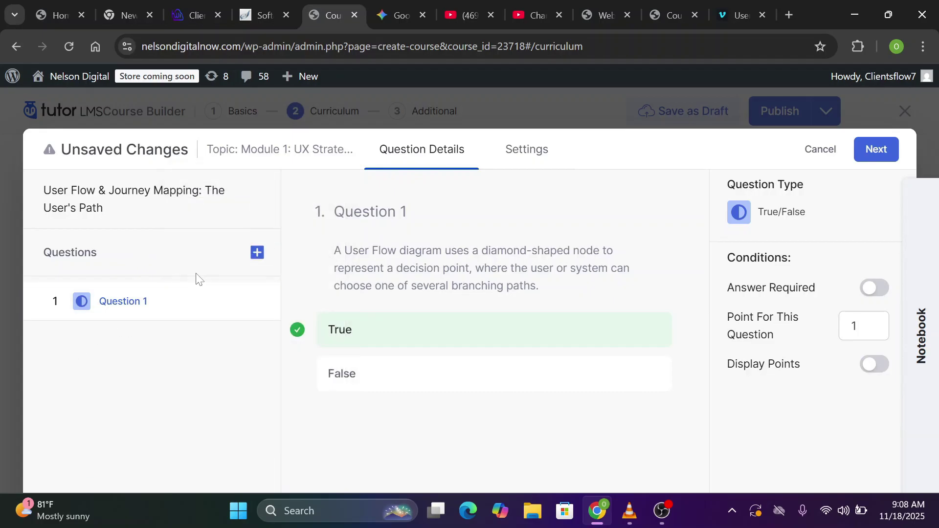
{"action": "left_click", "coordinate": [257, 262]}
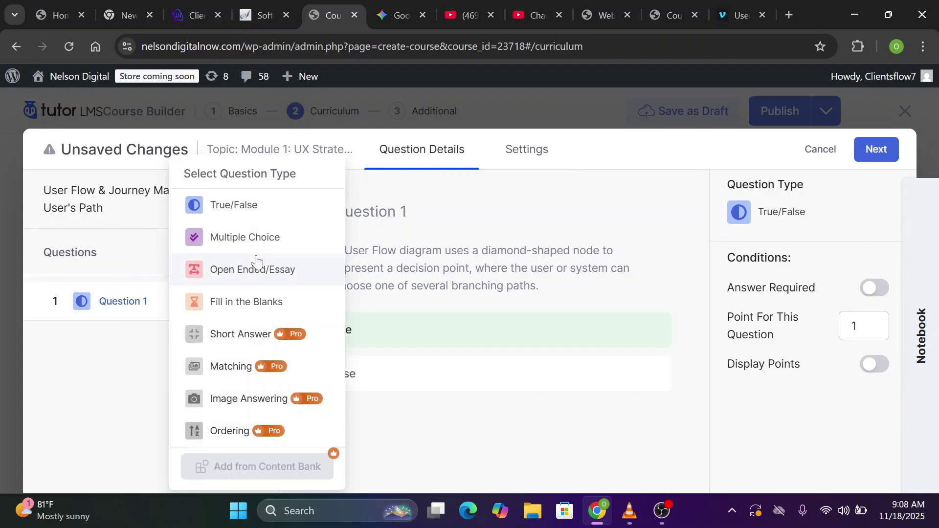
Add a Multiple Choice question and paste in the Question 2 title from the reference quiz
{"action": "left_click", "coordinate": [262, 239]}
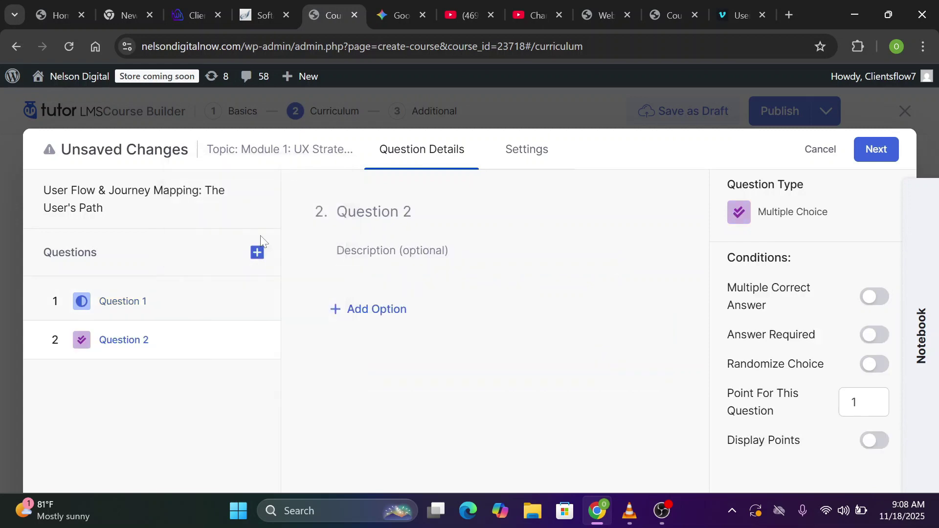
{"action": "left_click", "coordinate": [649, 10]}
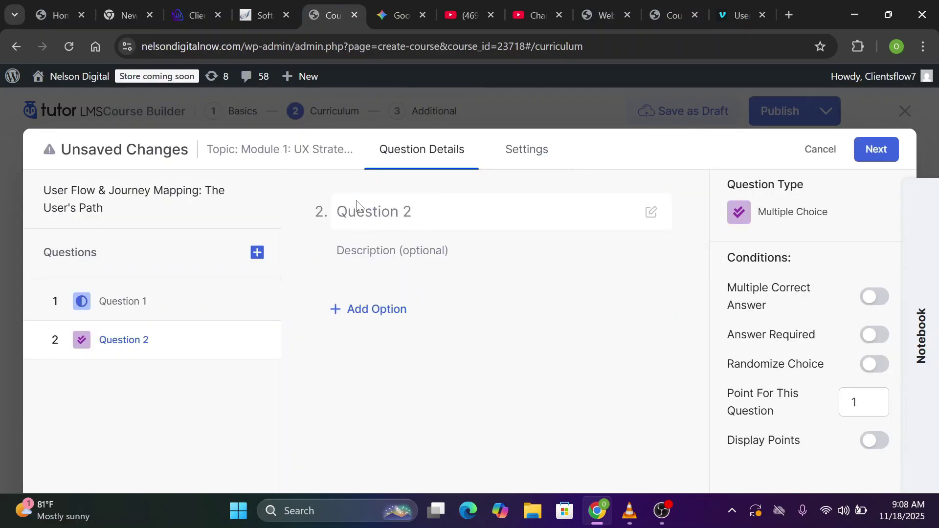
{"action": "left_click", "coordinate": [357, 204]}
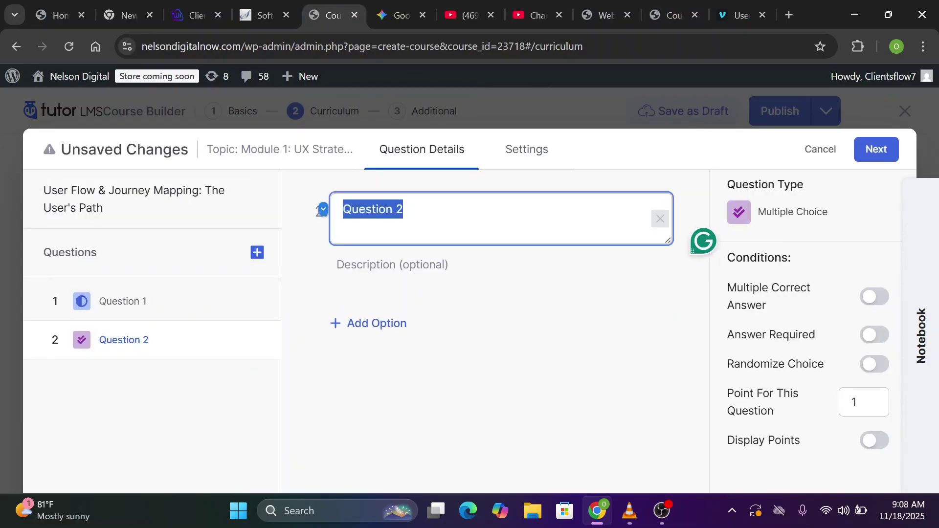
{"action": "type", "text": "What is the primary goal of a User Flow Diagram?"}
{"action": "left_click", "coordinate": [636, 218]}
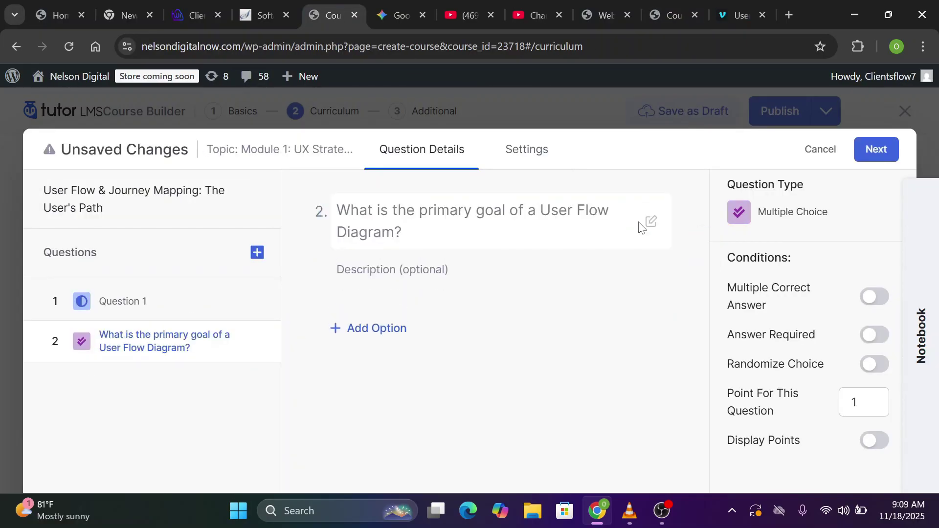
Add answer options A and B, leaving multiple correct answers off
{"action": "left_click", "coordinate": [876, 298]}
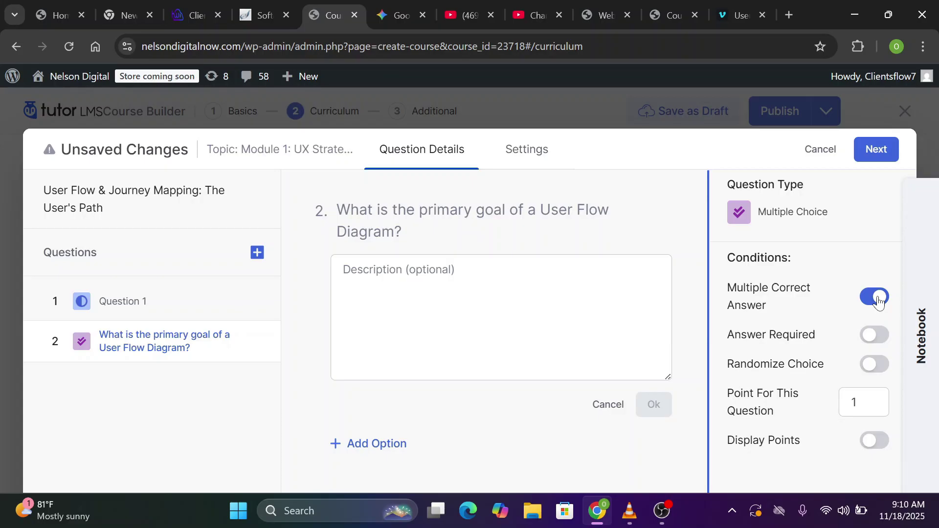
{"action": "left_click", "coordinate": [880, 301]}
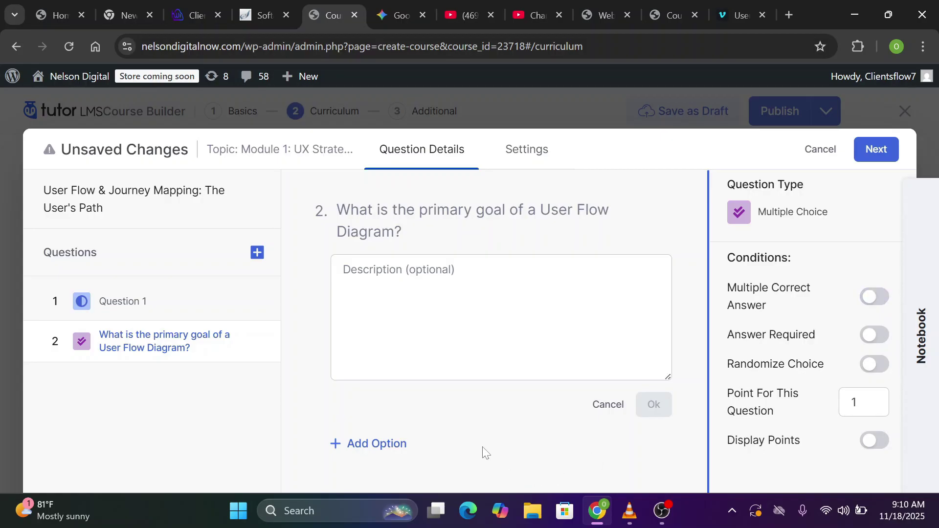
{"action": "left_click", "coordinate": [382, 445]}
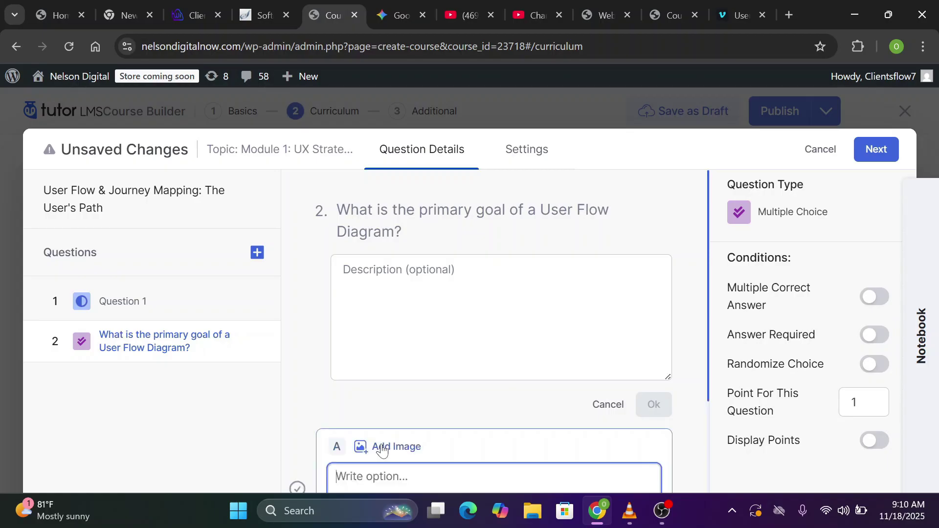
{"action": "type", "text": "To present a final, high-fidelity visual design to stakeholders."}
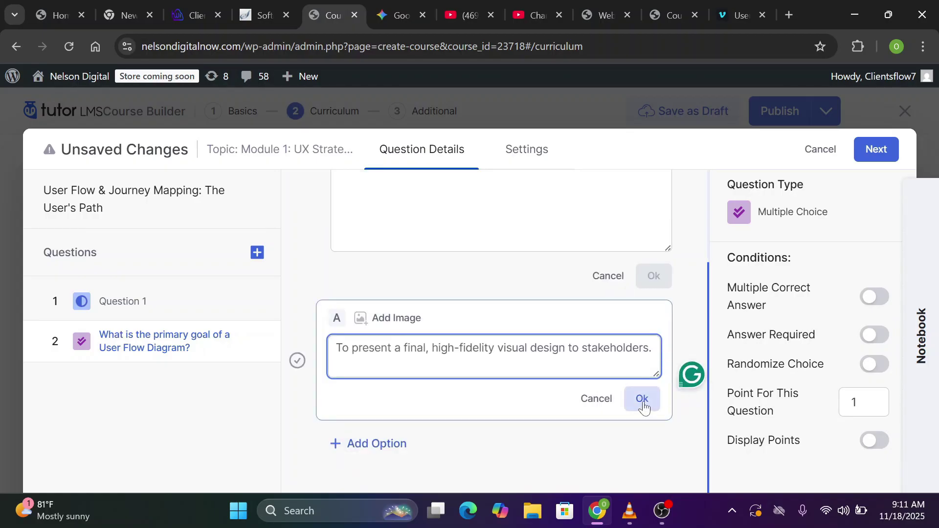
{"action": "left_click", "coordinate": [642, 399]}
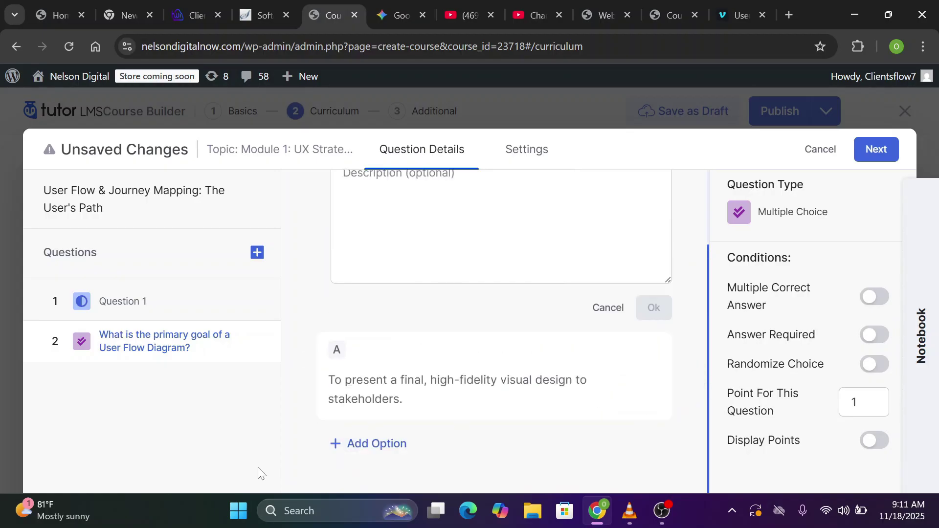
{"action": "left_click", "coordinate": [394, 445]}
{"action": "type", "text": "To identify and prioritize non-digital marketing channels."}
{"action": "left_click", "coordinate": [639, 437]}
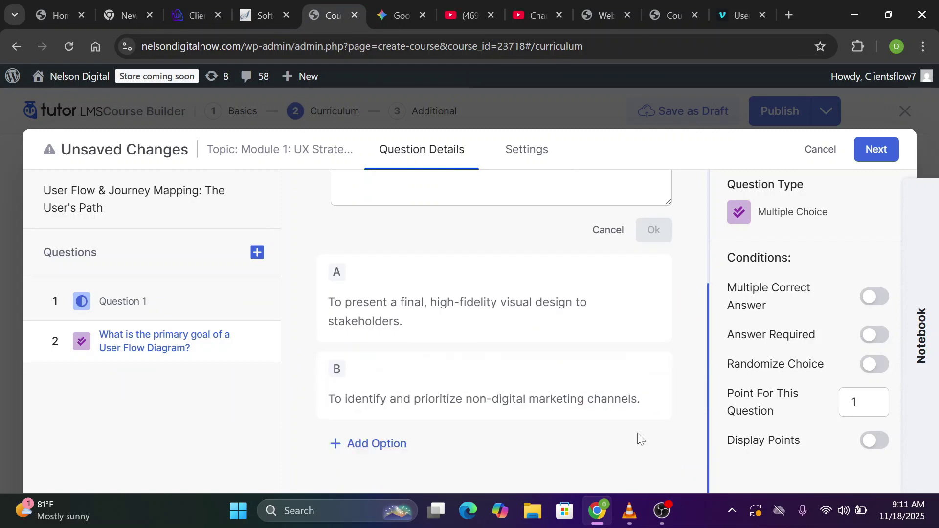
Add answer options C and D with their pasted answer text
{"action": "left_click", "coordinate": [400, 444]}
{"action": "type", "text": "To list all of the website's content pages in a hierarchical structure."}
{"action": "left_click", "coordinate": [644, 406]}
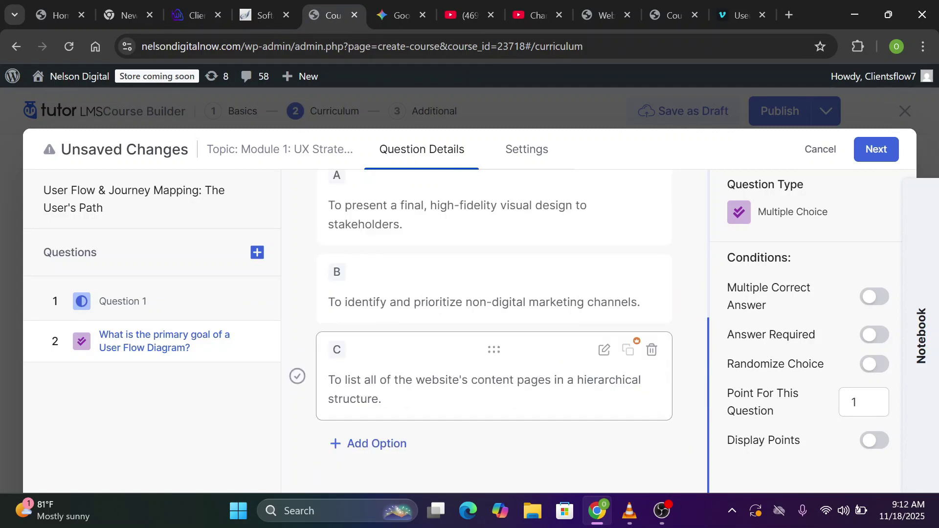
{"action": "left_click", "coordinate": [386, 442]}
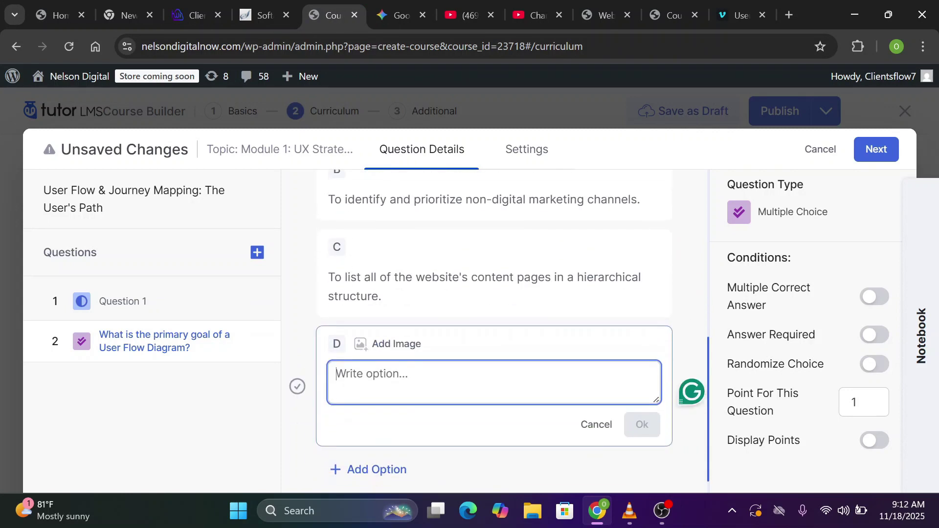
{"action": "type", "text": "To visualize the sequential screens and interactions required for a user to complete a single, specific task within a product."}
{"action": "left_click", "coordinate": [641, 399]}
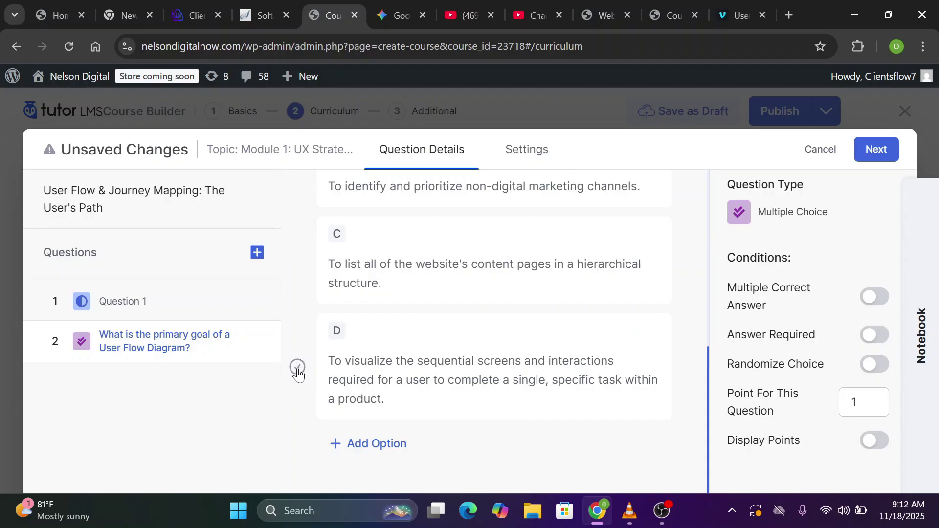
Mark D correct, require an answer, randomize choices, and display 3 points
{"action": "left_click", "coordinate": [431, 353]}
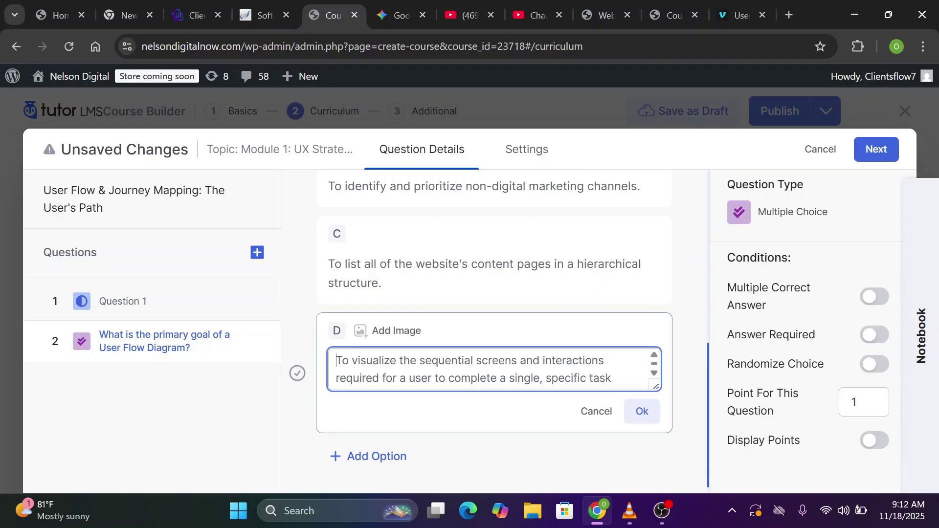
{"action": "left_click", "coordinate": [298, 375]}
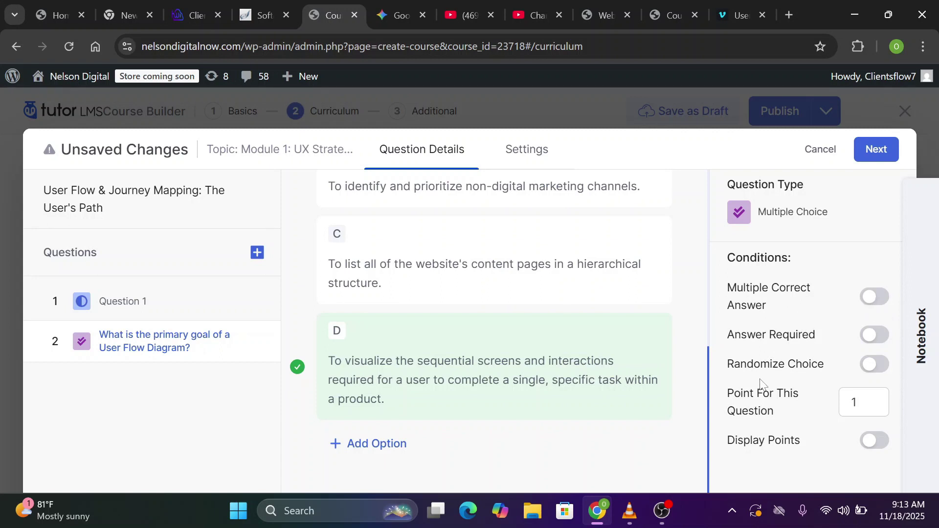
{"action": "left_click", "coordinate": [878, 339]}
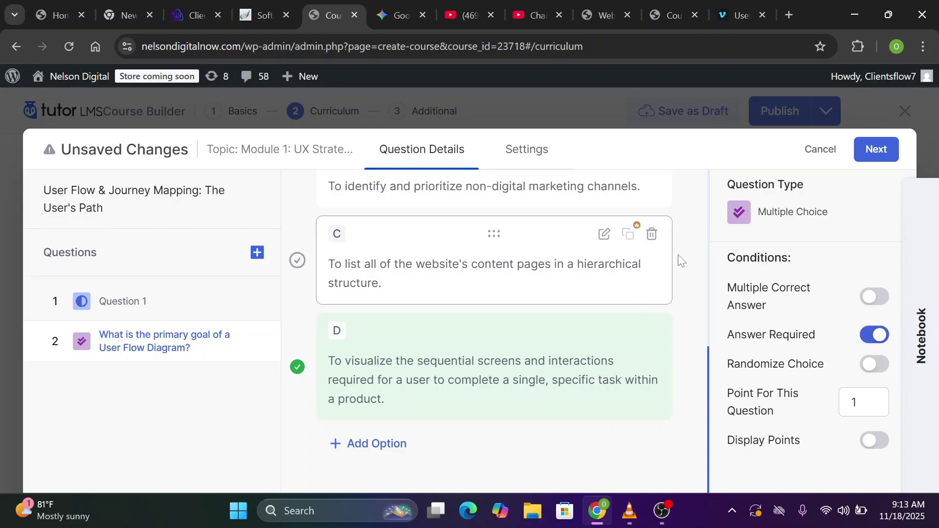
{"action": "left_click", "coordinate": [875, 365]}
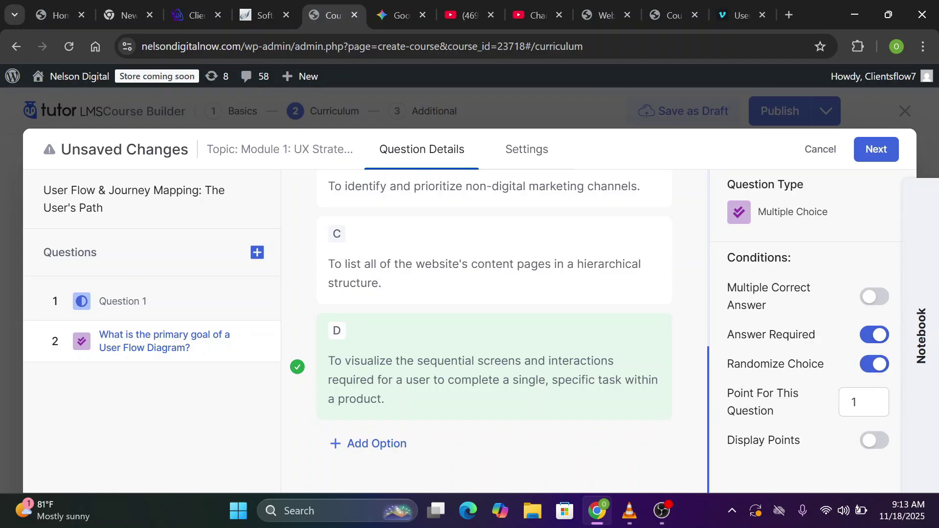
{"action": "double_click", "coordinate": [855, 402]}
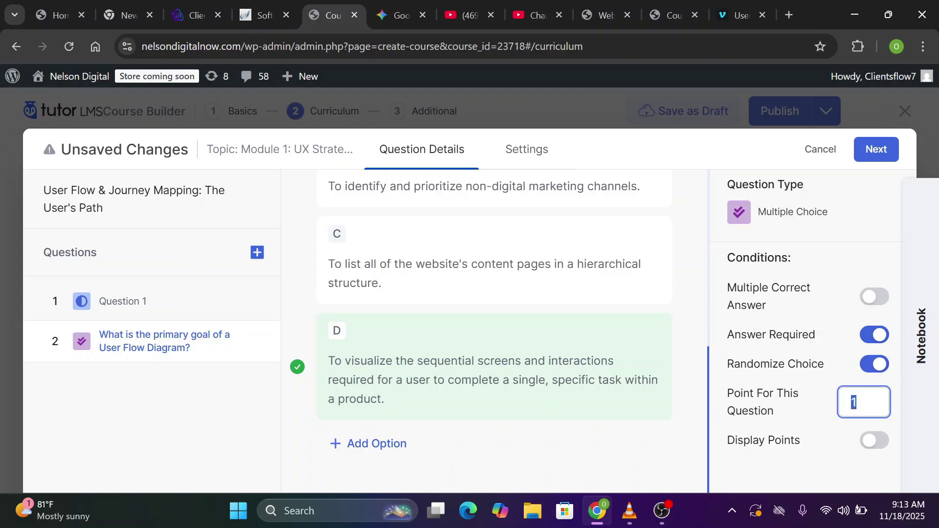
{"action": "type", "text": "3"}
{"action": "left_click", "coordinate": [884, 447]}
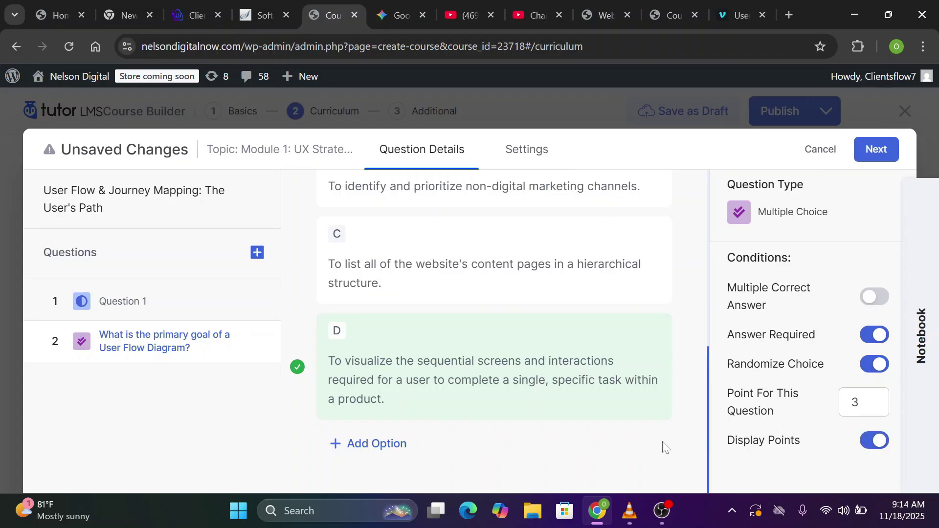
{"action": "left_click", "coordinate": [527, 153]}
Set a 30-minute quiz time limit, keeping the timer visible and Retry feedback mode
{"action": "scroll", "coordinate": [529, 153], "scroll_direction": "up", "scroll_amount": 6}
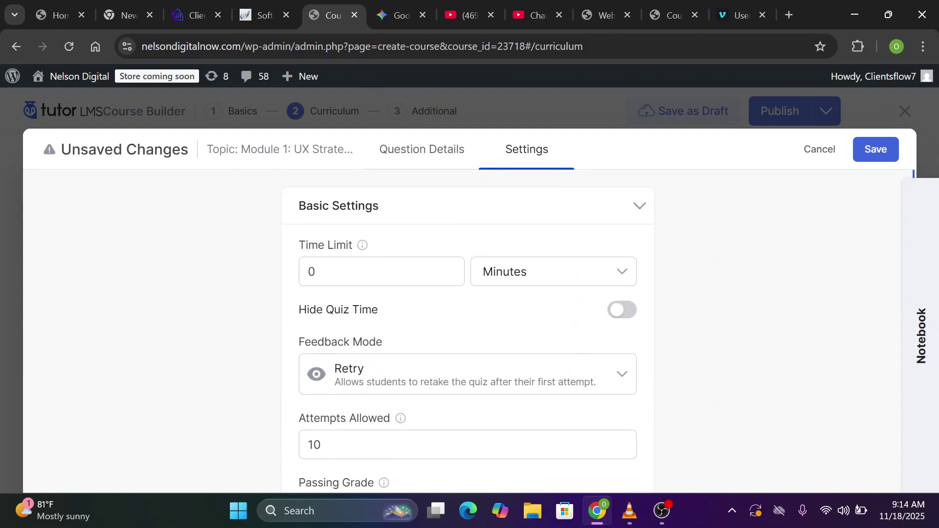
{"action": "left_click", "coordinate": [343, 272]}
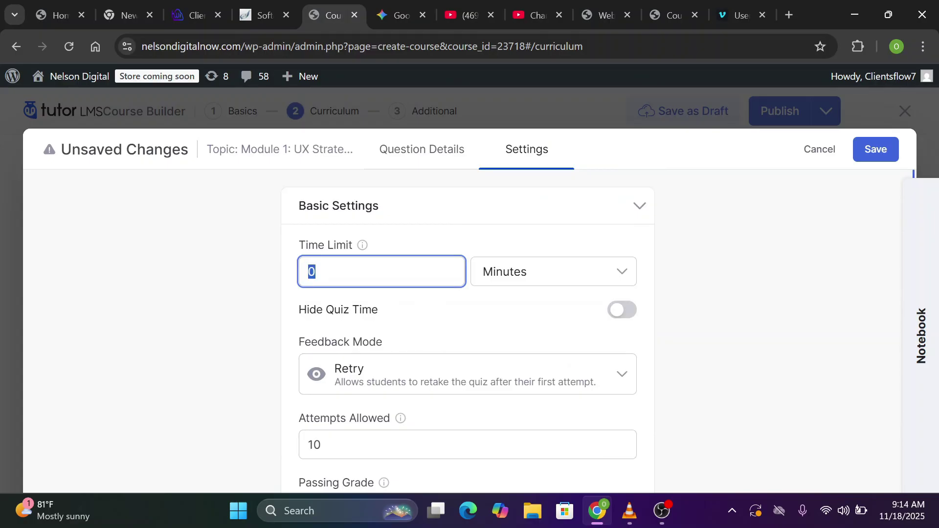
{"action": "type", "text": "30"}
{"action": "left_click", "coordinate": [630, 311]}
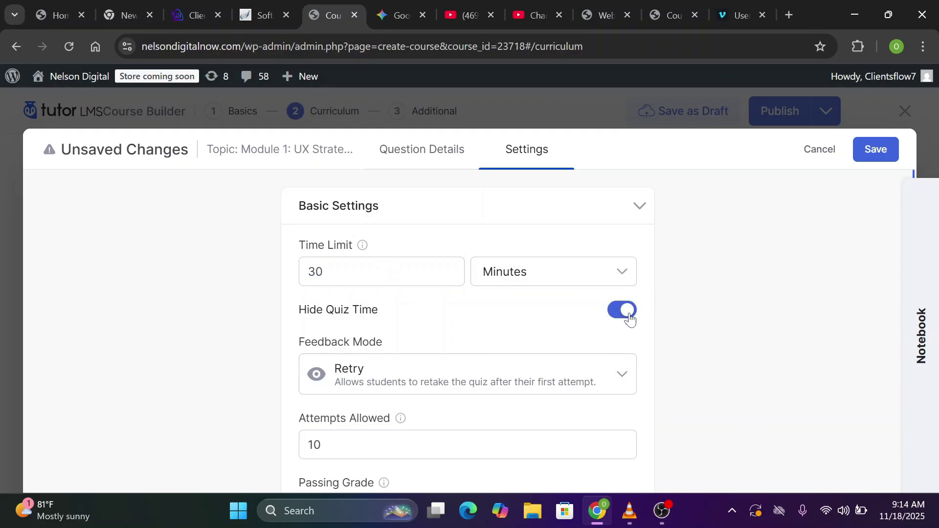
{"action": "left_click", "coordinate": [610, 317]}
{"action": "scroll", "coordinate": [690, 332], "scroll_direction": "down", "scroll_amount": 2}
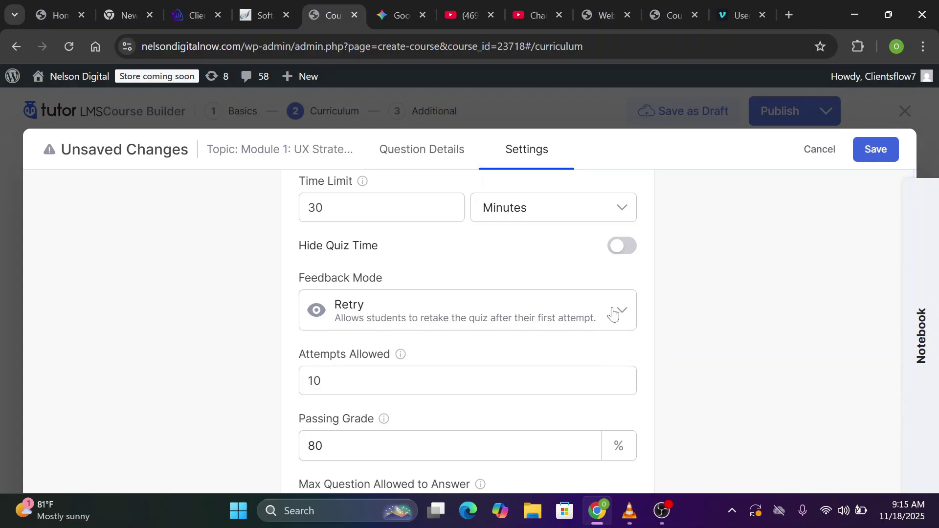
{"action": "left_click", "coordinate": [613, 315]}
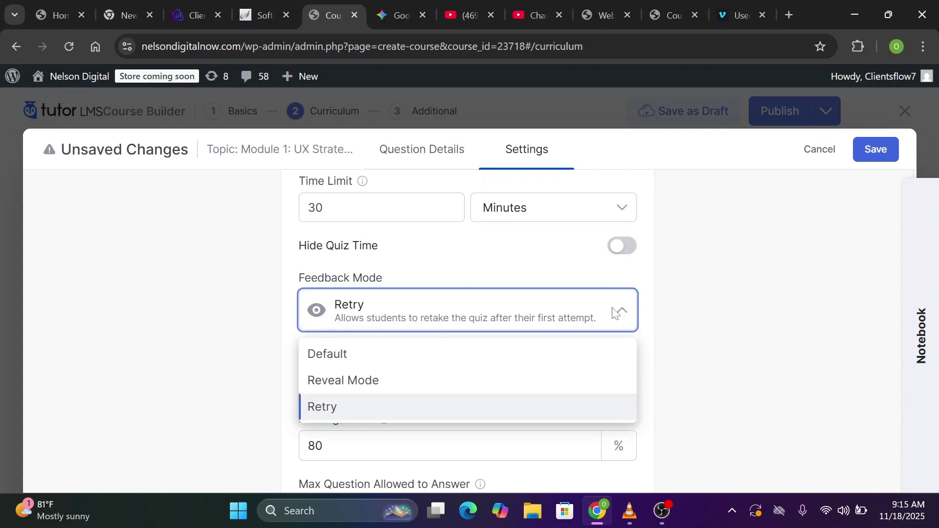
{"action": "left_click", "coordinate": [355, 407]}
{"action": "scroll", "coordinate": [355, 407], "scroll_direction": "down", "scroll_amount": 2}
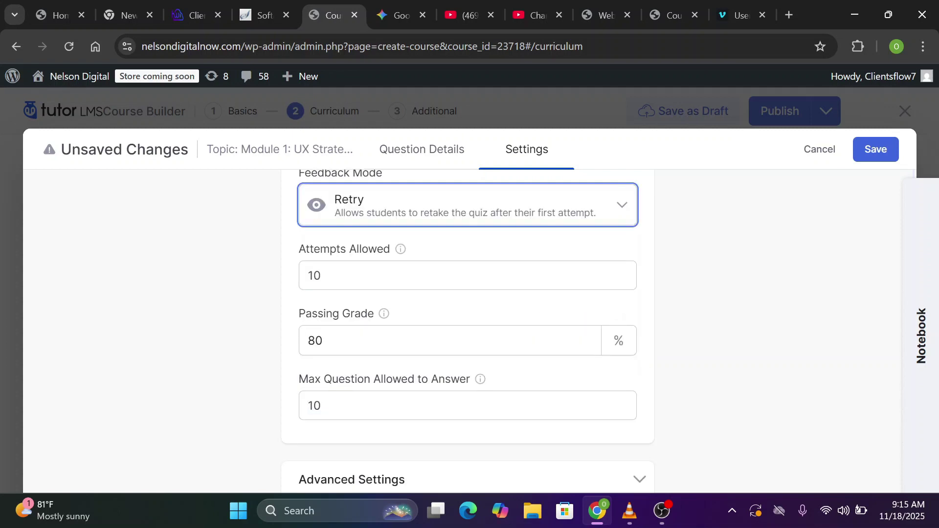
Allow 2 attempts and set the passing grade to 70%
{"action": "double_click", "coordinate": [331, 268]}
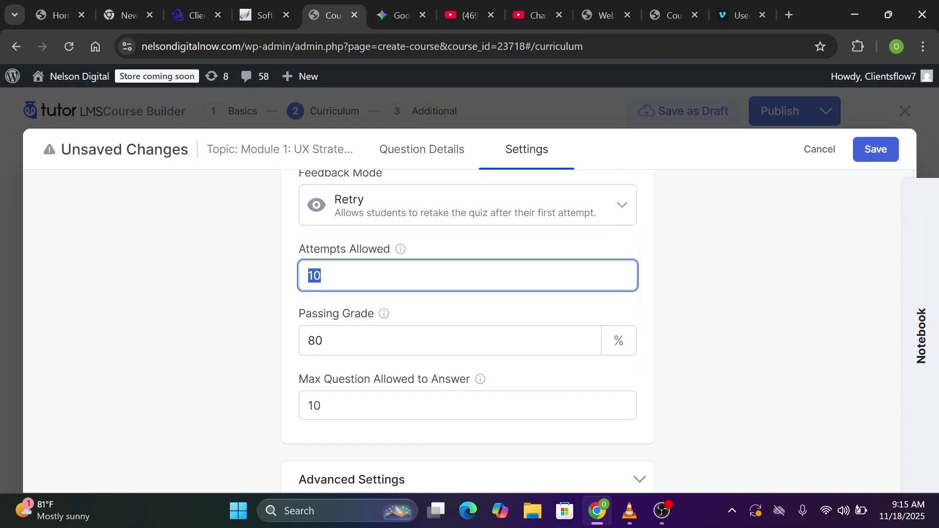
{"action": "type", "text": "2"}
{"action": "left_click", "coordinate": [325, 309]}
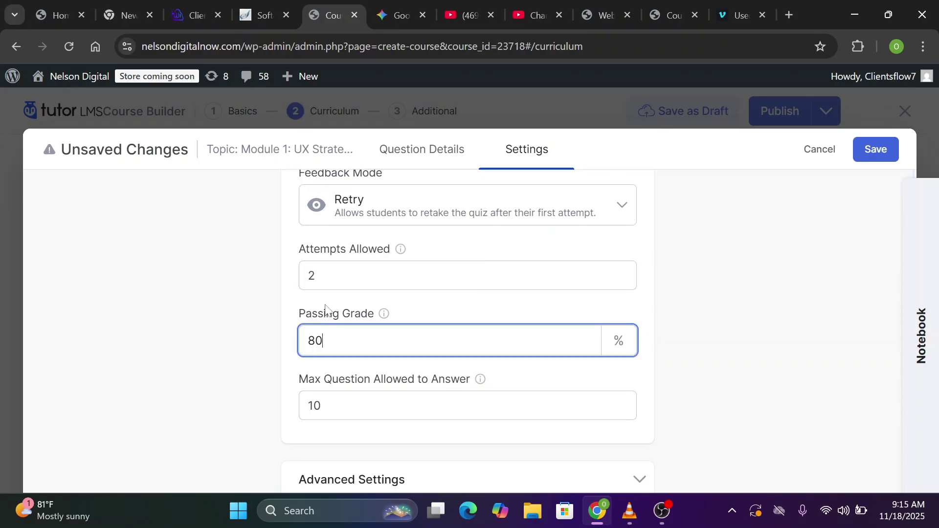
{"action": "scroll", "coordinate": [326, 309], "scroll_direction": "down", "scroll_amount": 2}
{"action": "key", "text": "ctrl+a"}
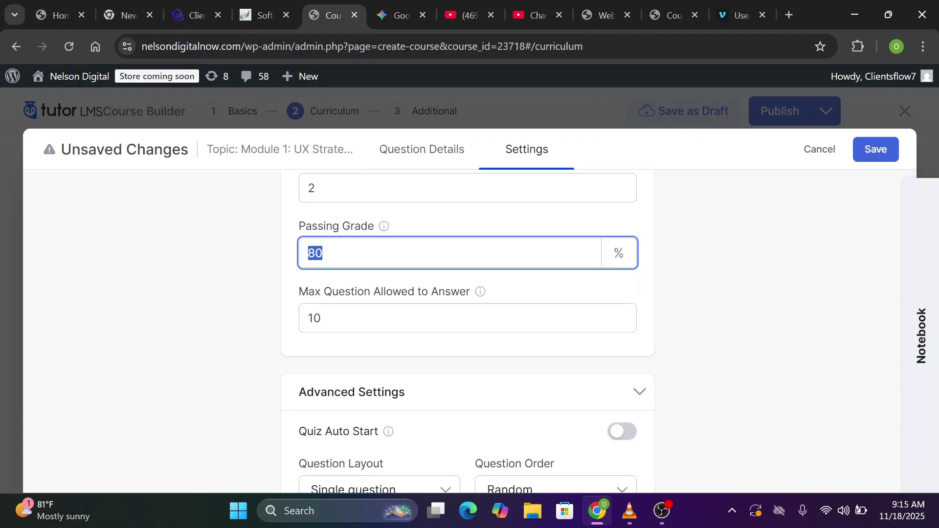
{"action": "key", "text": "BackSpace"}
{"action": "type", "text": "70"}
{"action": "left_click", "coordinate": [443, 152]}
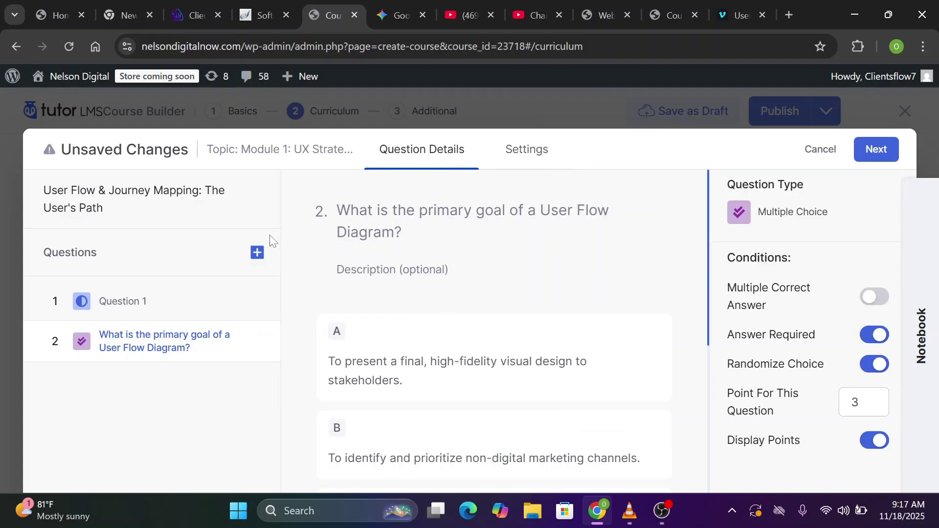
Add a fill-in-the-blanks Question 3 with a {dash} blank and answer 'screens and interactions'
{"action": "left_click", "coordinate": [255, 253]}
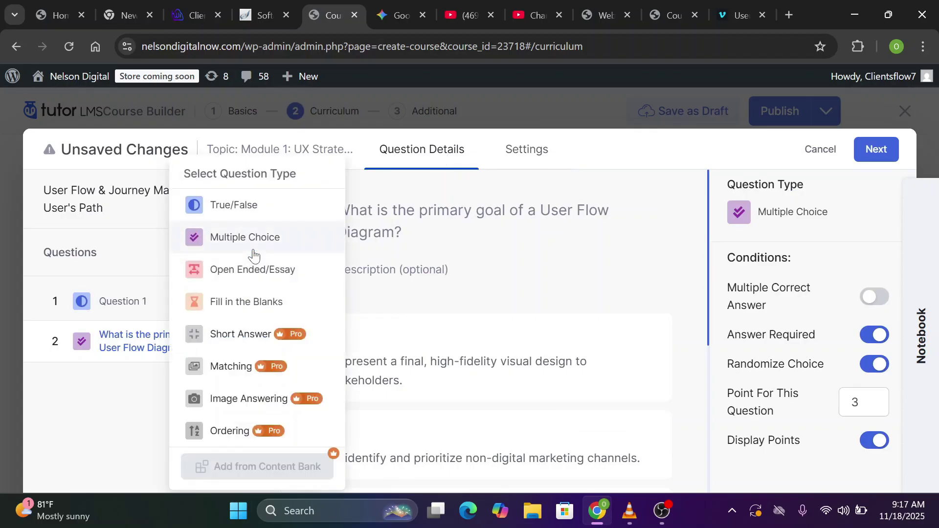
{"action": "left_click", "coordinate": [237, 303]}
{"action": "key", "text": "ctrl+v"}
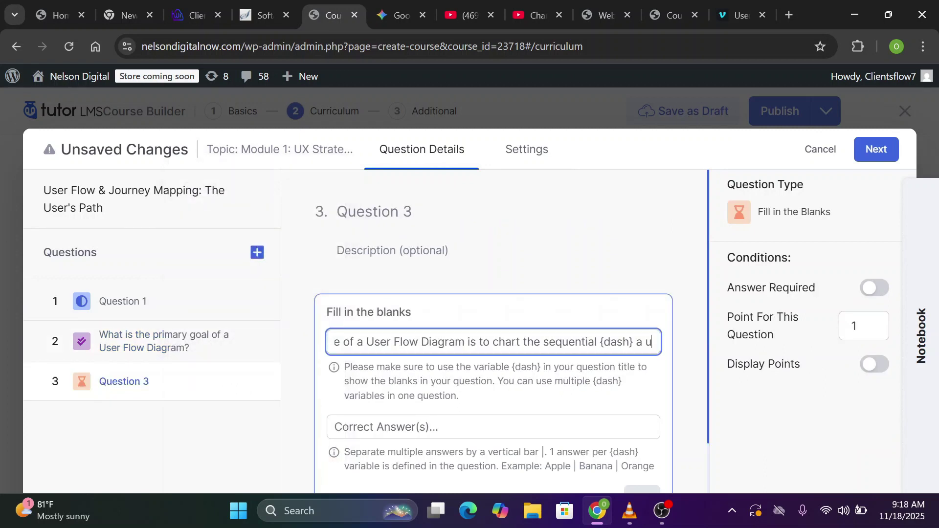
{"action": "triple_click", "coordinate": [570, 342]}
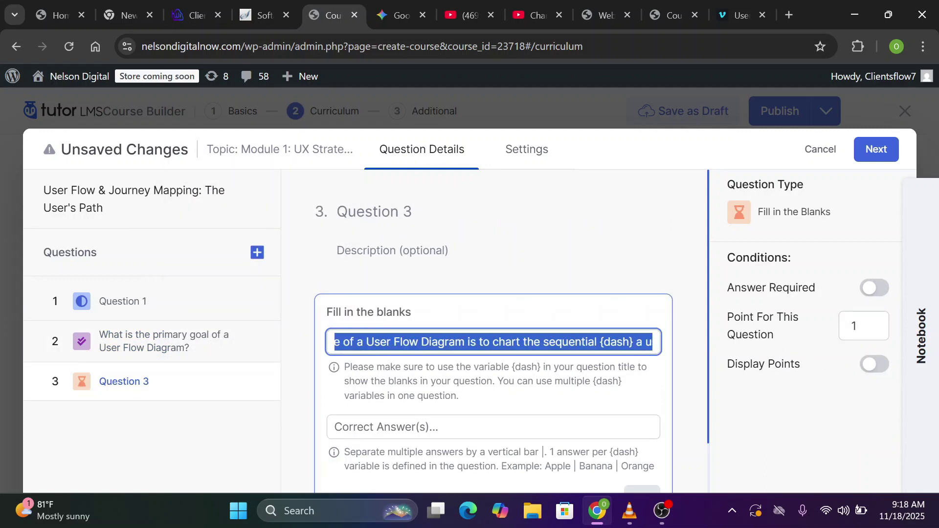
{"action": "key", "text": "BackSpace"}
{"action": "key", "text": "ctrl+v"}
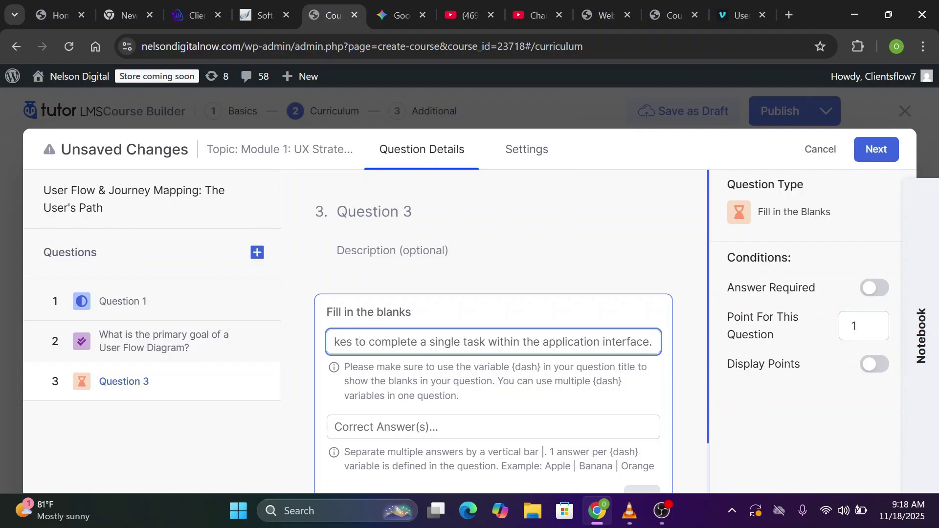
{"action": "left_click_drag", "start_coordinate": [392, 342], "coordinate": [334, 342]}
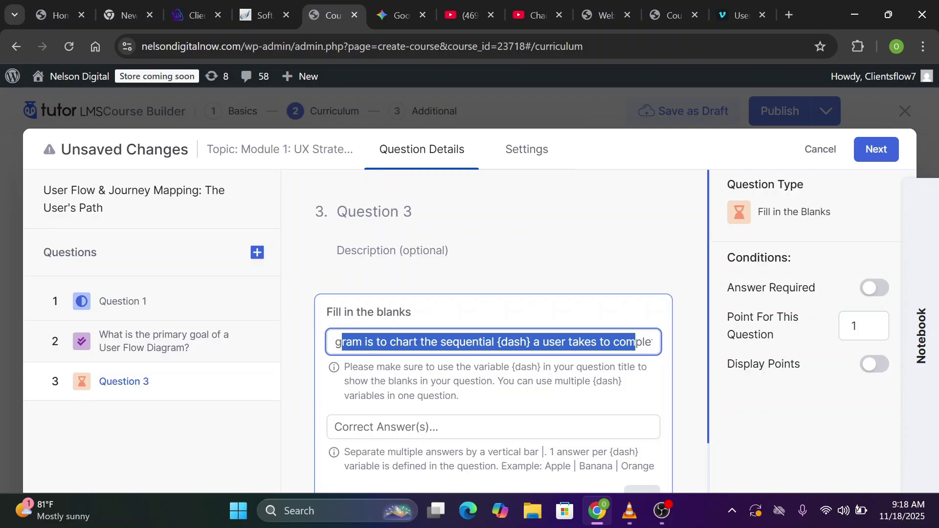
{"action": "left_click_drag", "start_coordinate": [497, 342], "coordinate": [531, 342]}
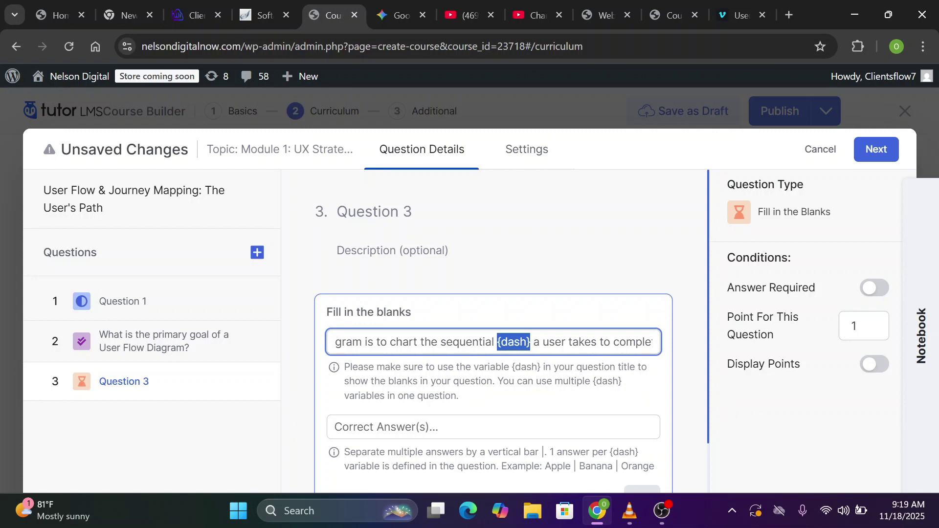
{"action": "left_click", "coordinate": [414, 427]}
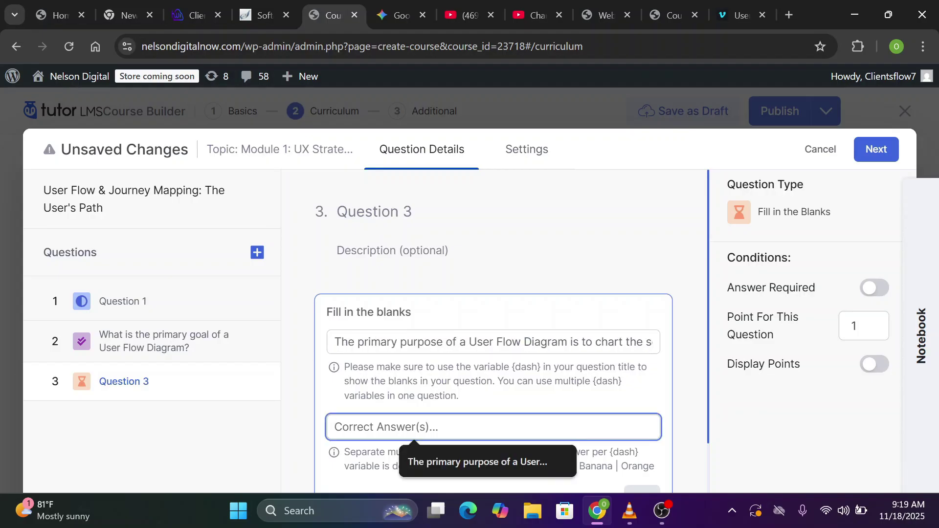
{"action": "type", "text": "screens and interactions"}
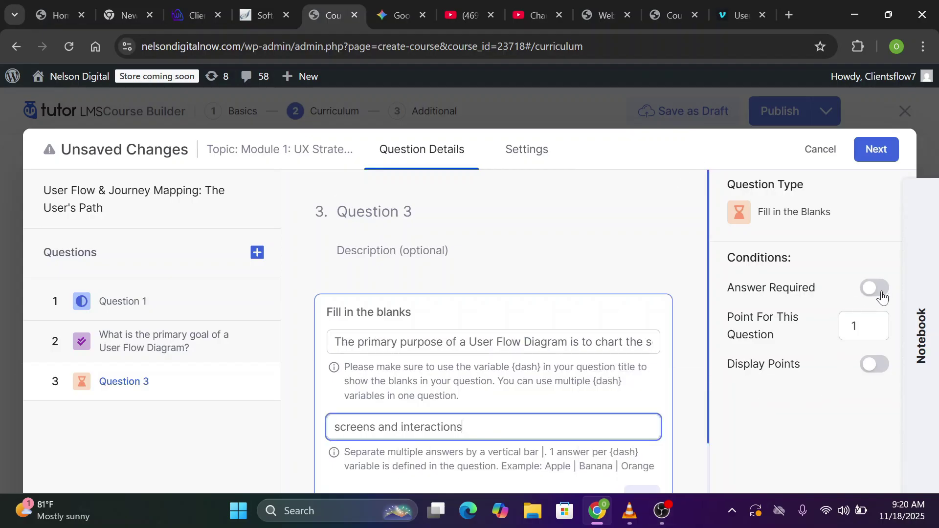
Make Question 3 required with 3 displayed points, then close the editor
{"action": "left_click", "coordinate": [876, 291]}
{"action": "left_click", "coordinate": [861, 327]}
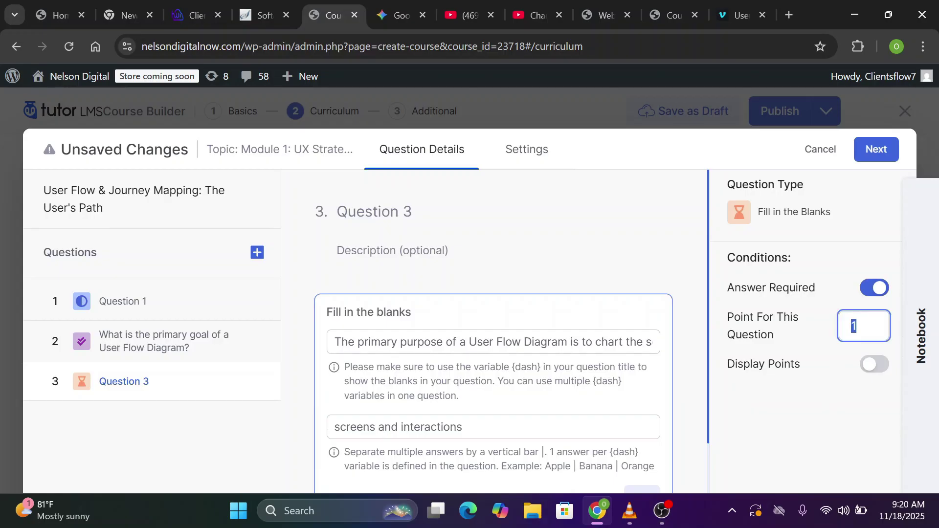
{"action": "type", "text": "3"}
{"action": "left_click", "coordinate": [883, 370]}
{"action": "scroll", "coordinate": [636, 441], "scroll_direction": "down", "scroll_amount": 1}
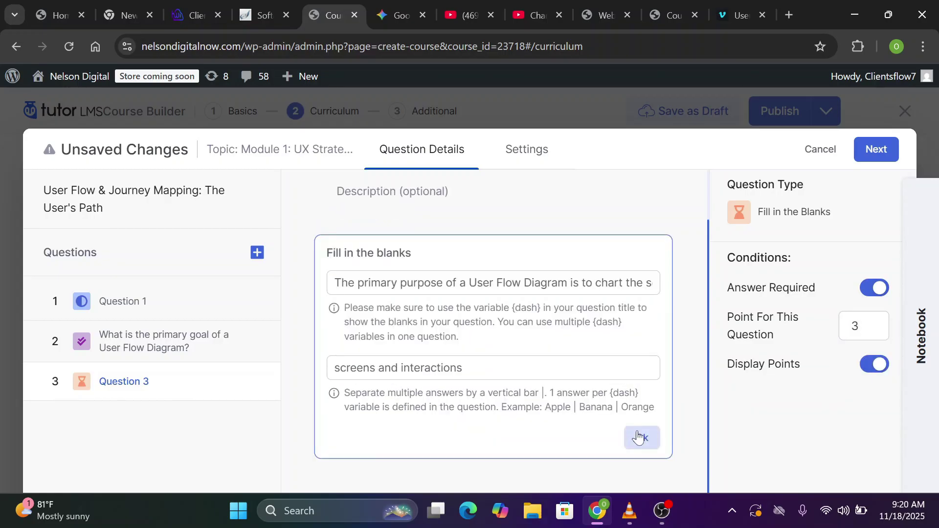
{"action": "left_click", "coordinate": [640, 440]}
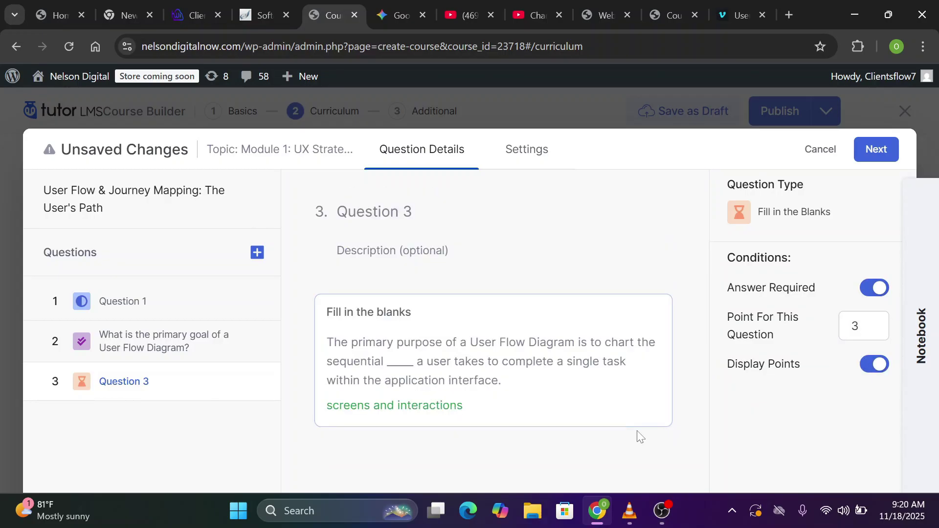
{"action": "left_click", "coordinate": [866, 156]}
{"action": "scroll", "coordinate": [467, 333], "scroll_direction": "down", "scroll_amount": 8}
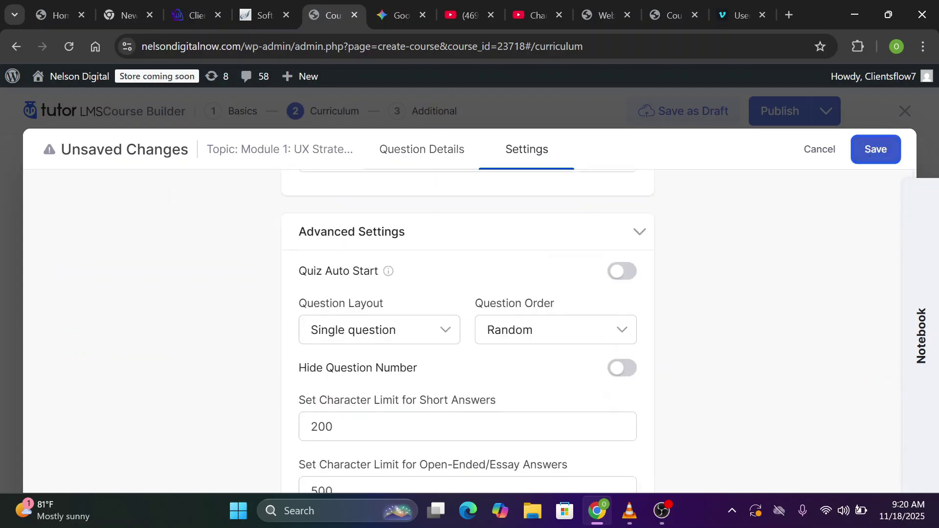
{"action": "scroll", "coordinate": [467, 332], "scroll_direction": "up", "scroll_amount": 8}
{"action": "scroll", "coordinate": [888, 389], "scroll_direction": "down", "scroll_amount": 8}
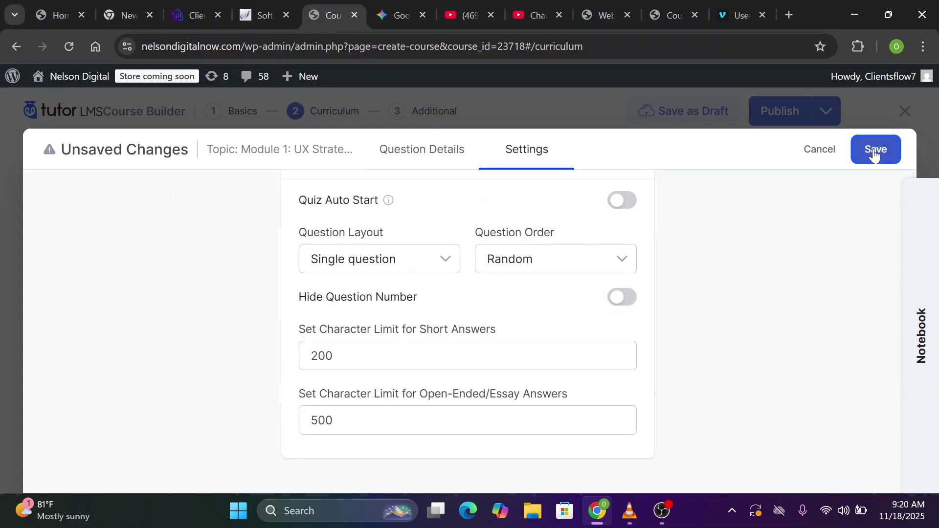
Save the quiz and add the next module topics, copying titles from the reference site
{"action": "left_click", "coordinate": [874, 155]}
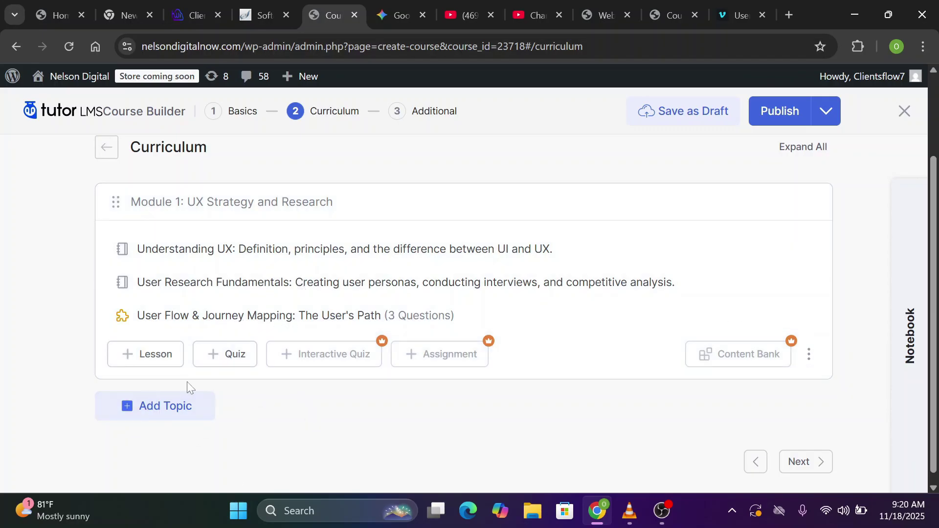
{"action": "left_click", "coordinate": [169, 416]}
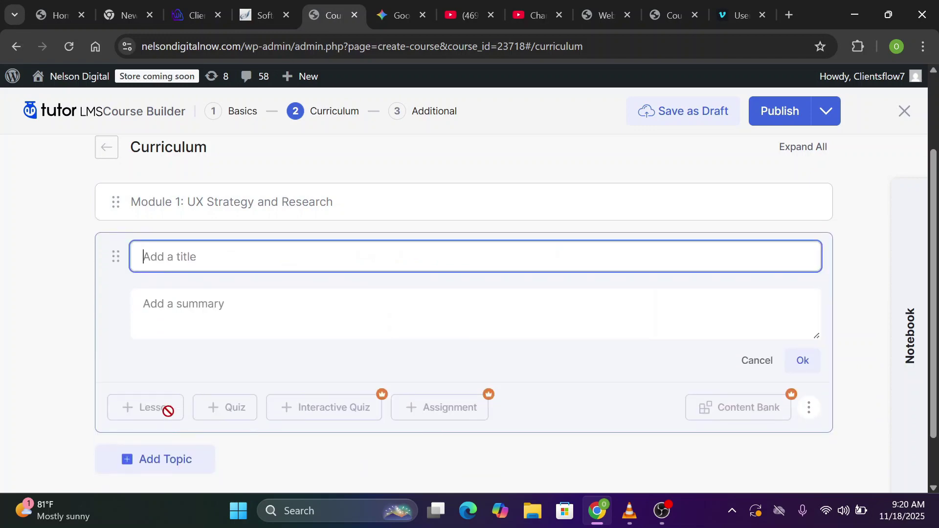
{"action": "left_click", "coordinate": [664, 16]}
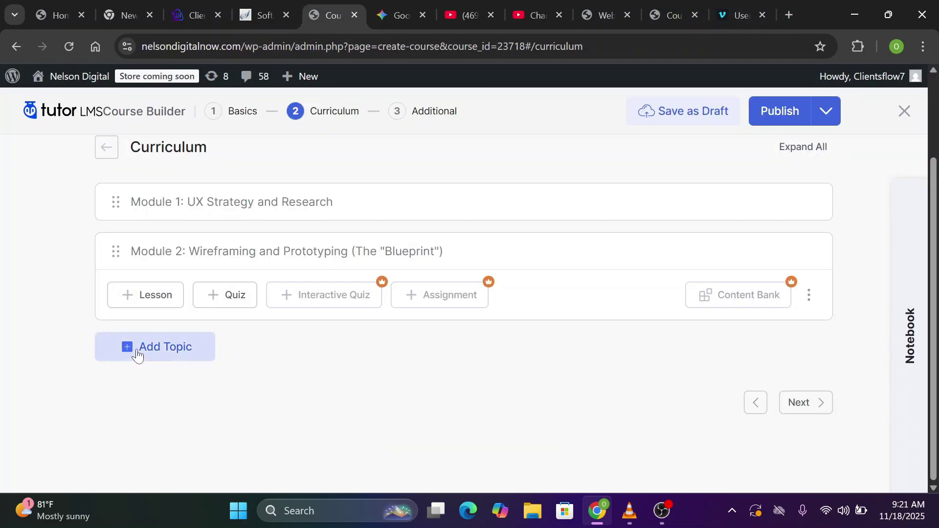
{"action": "left_click", "coordinate": [137, 350]}
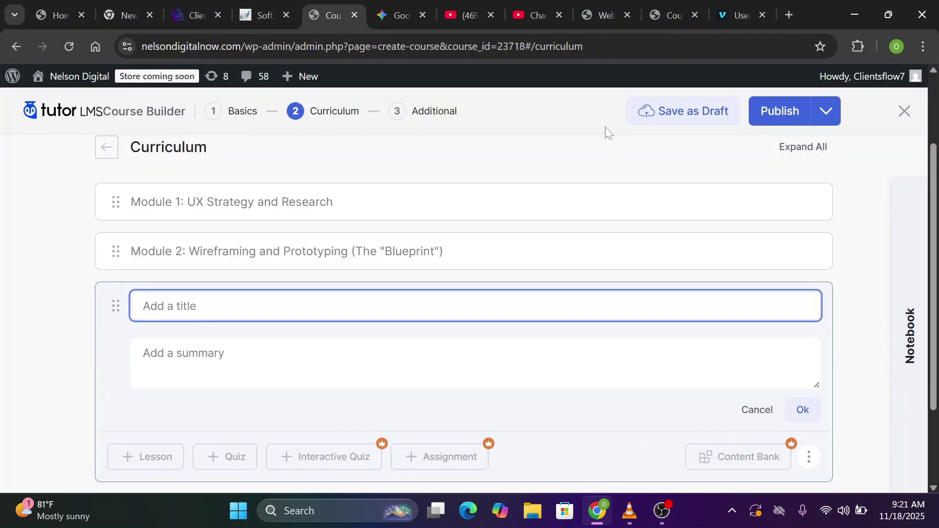
{"action": "left_click", "coordinate": [667, 8]}
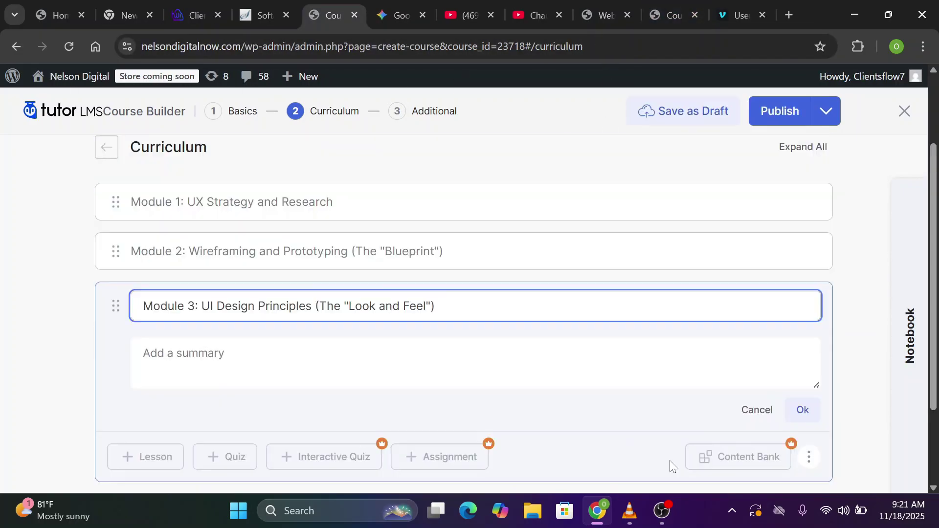
{"action": "left_click", "coordinate": [803, 424]}
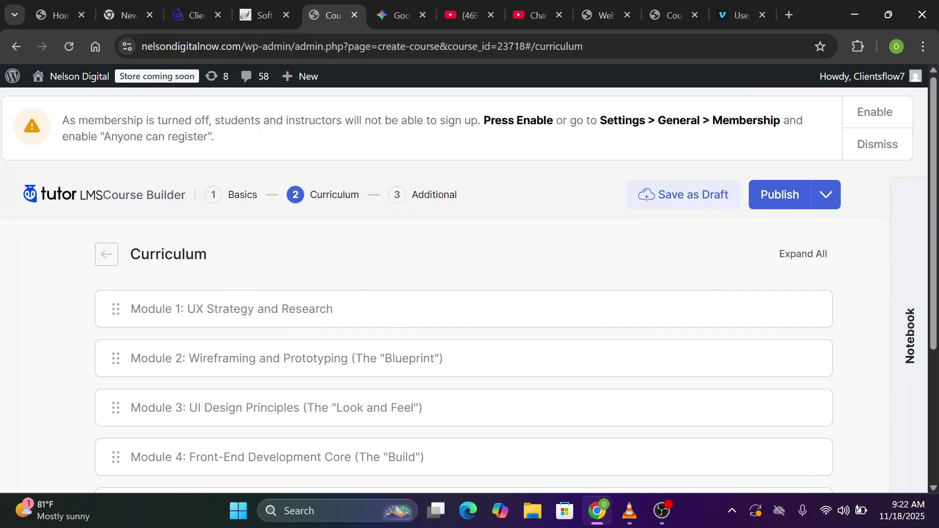
Publish the course with all five modules in its curriculum
{"action": "scroll", "coordinate": [497, 252], "scroll_direction": "down", "scroll_amount": 3}
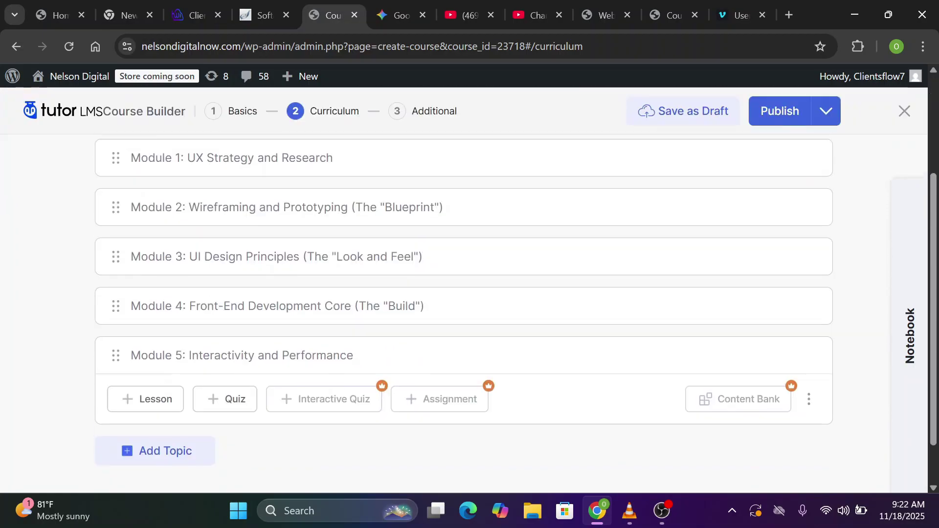
{"action": "scroll", "coordinate": [654, 287], "scroll_direction": "up", "scroll_amount": 3}
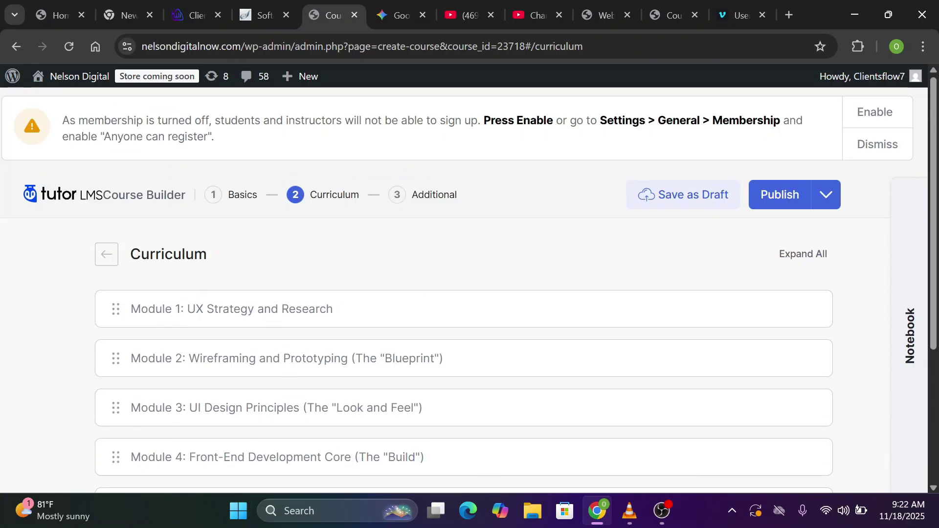
{"action": "left_click", "coordinate": [779, 201]}
{"action": "left_click", "coordinate": [826, 194]}
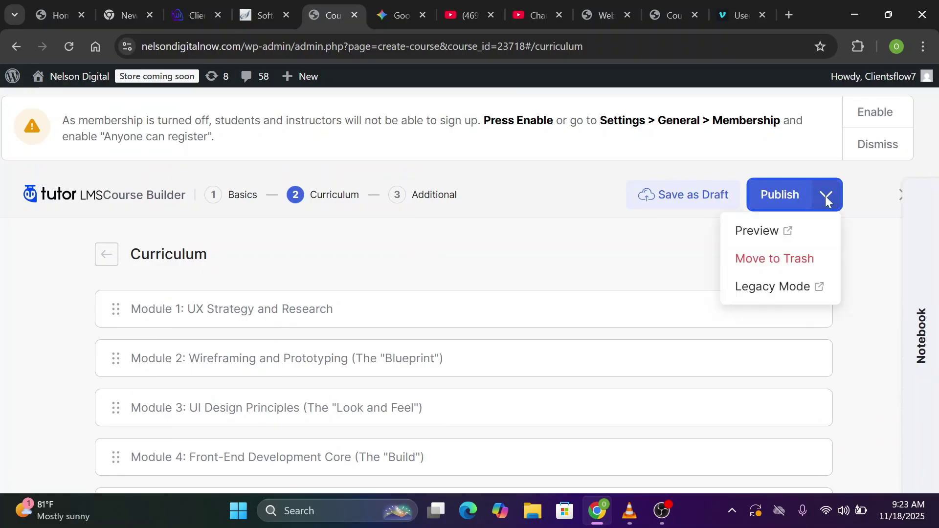
Set the Total Course Duration to 1 hour 30 minutes on the Additional step
{"action": "left_click", "coordinate": [444, 200]}
{"action": "scroll", "coordinate": [445, 200], "scroll_direction": "down", "scroll_amount": 5}
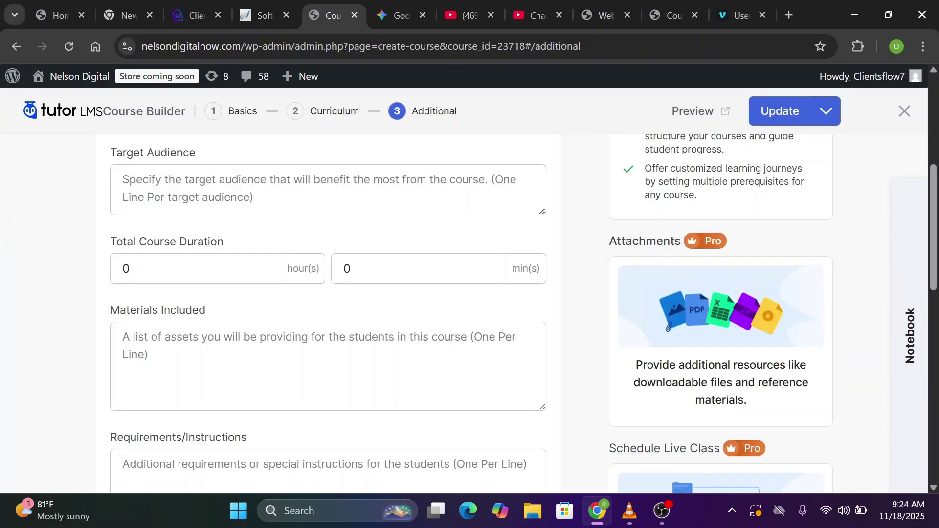
{"action": "left_click", "coordinate": [131, 268]}
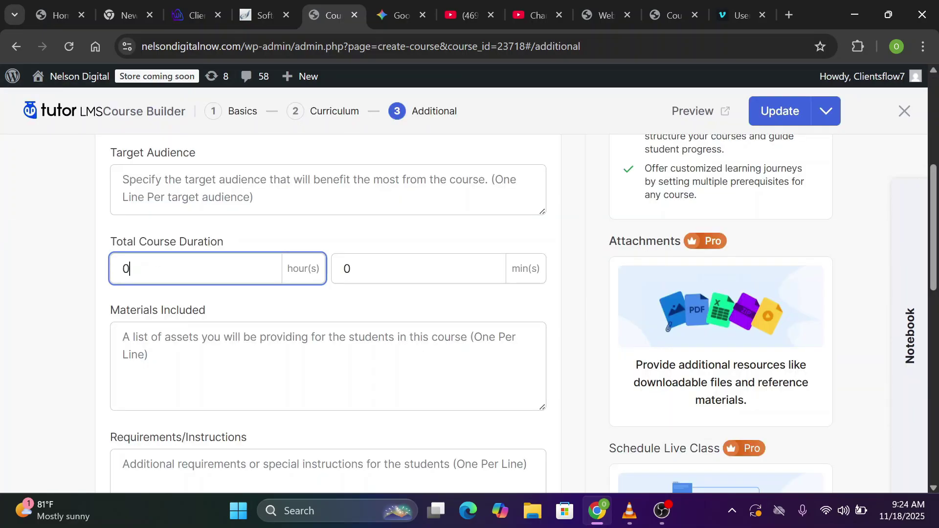
{"action": "key", "text": "ctrl+a"}
{"action": "type", "text": "1"}
{"action": "key", "text": "Tab"}
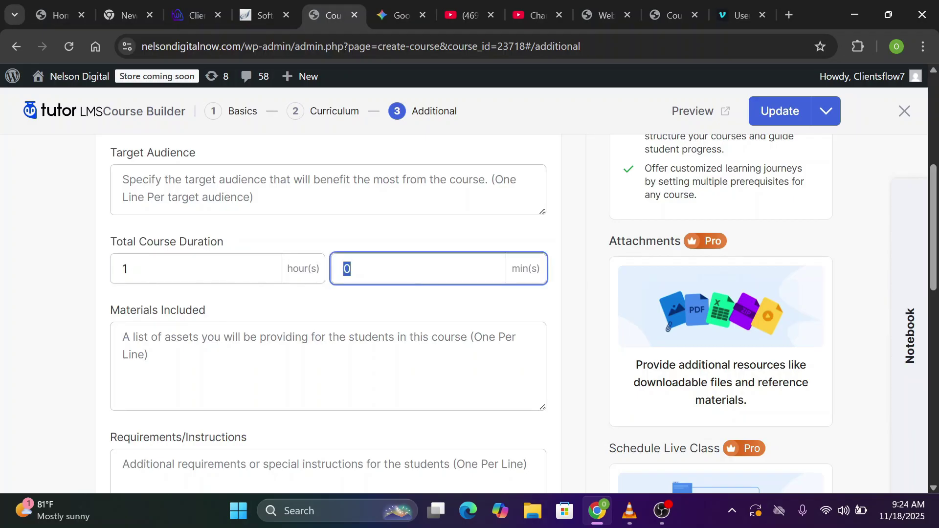
{"action": "type", "text": "30"}
{"action": "scroll", "coordinate": [516, 313], "scroll_direction": "down", "scroll_amount": 1}
{"action": "key", "text": "Tab"}
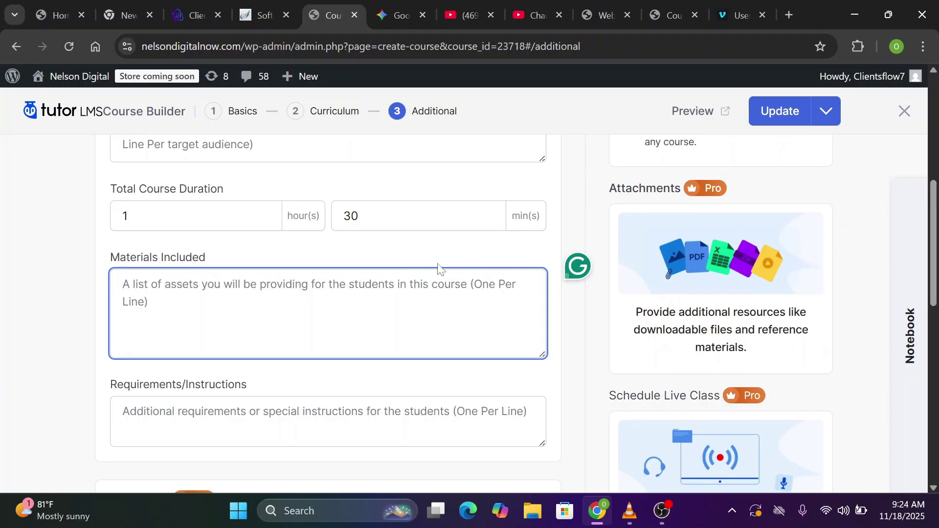
{"action": "scroll", "coordinate": [440, 269], "scroll_direction": "up", "scroll_amount": 7}
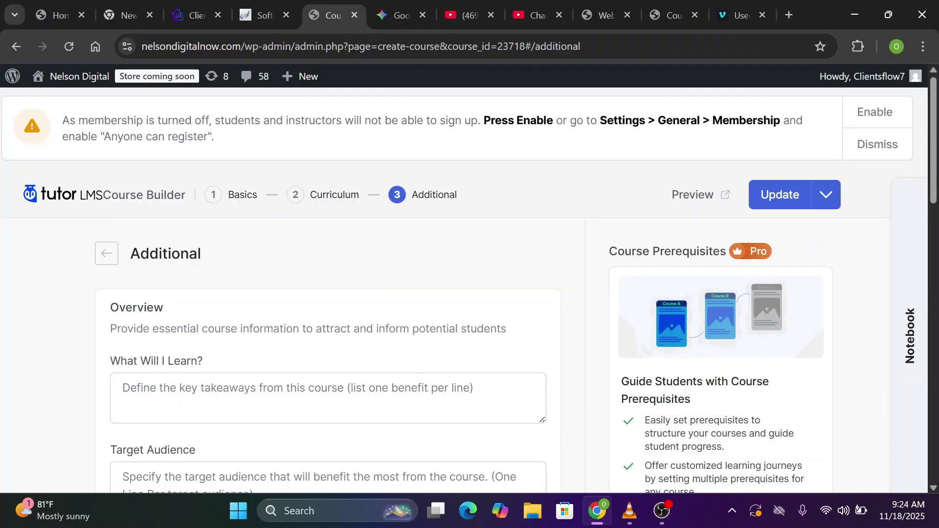
Paste the learning outcomes into What Will I Learn? and the list into Materials Included
{"action": "left_click", "coordinate": [328, 398]}
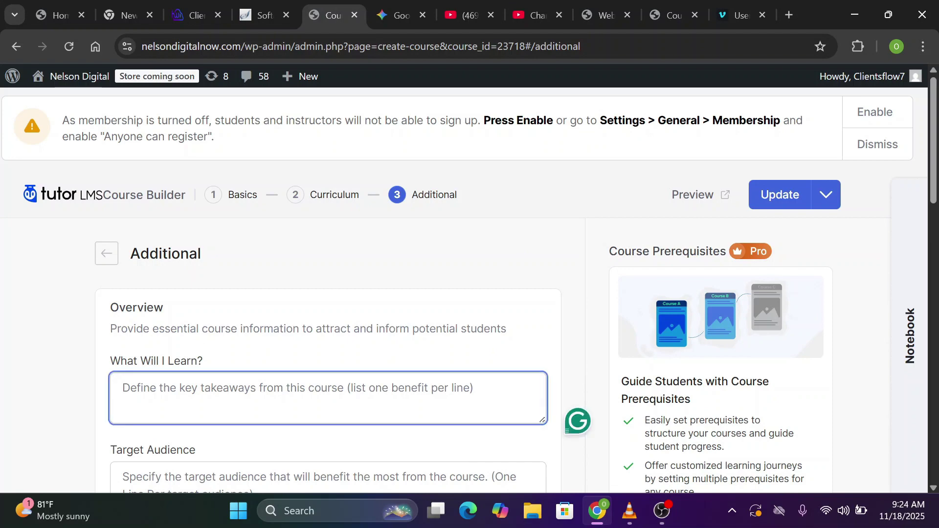
{"action": "type", "text": "UX (User Experience) Strategy & Research UI (User Interface) Design Principles"}
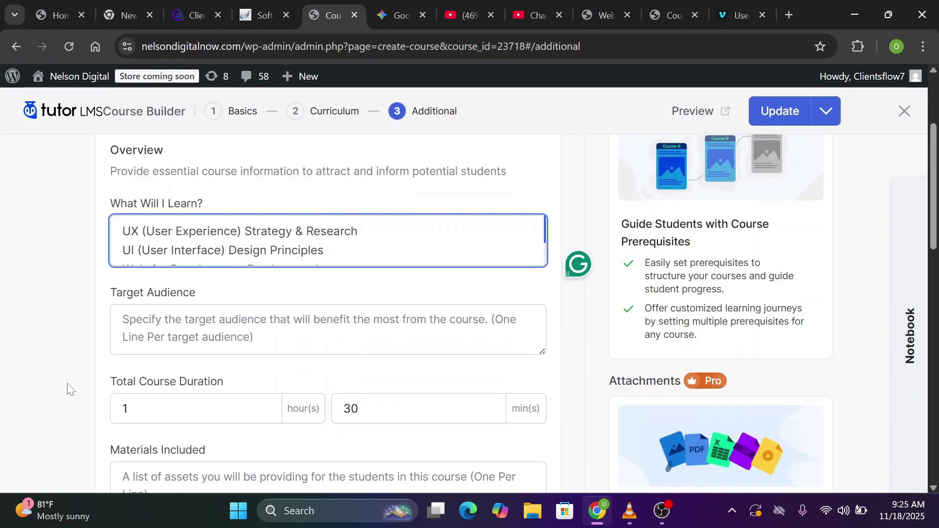
{"action": "left_click", "coordinate": [667, 5]}
{"action": "left_click", "coordinate": [330, 15]}
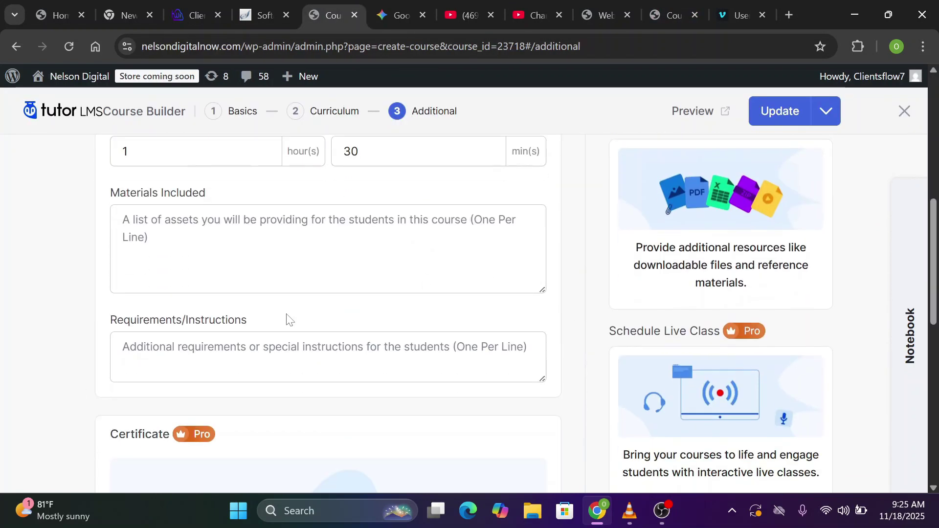
{"action": "left_click", "coordinate": [291, 260]}
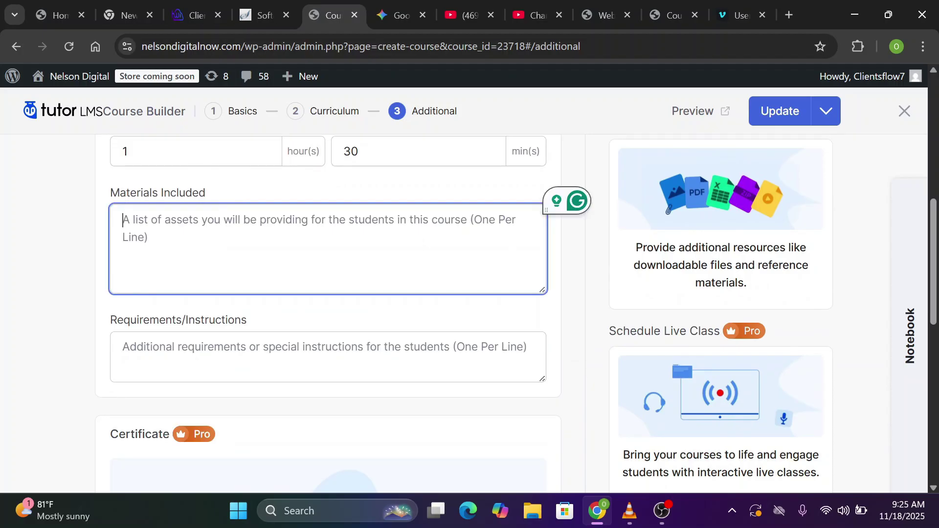
{"action": "key", "text": "ctrl+v"}
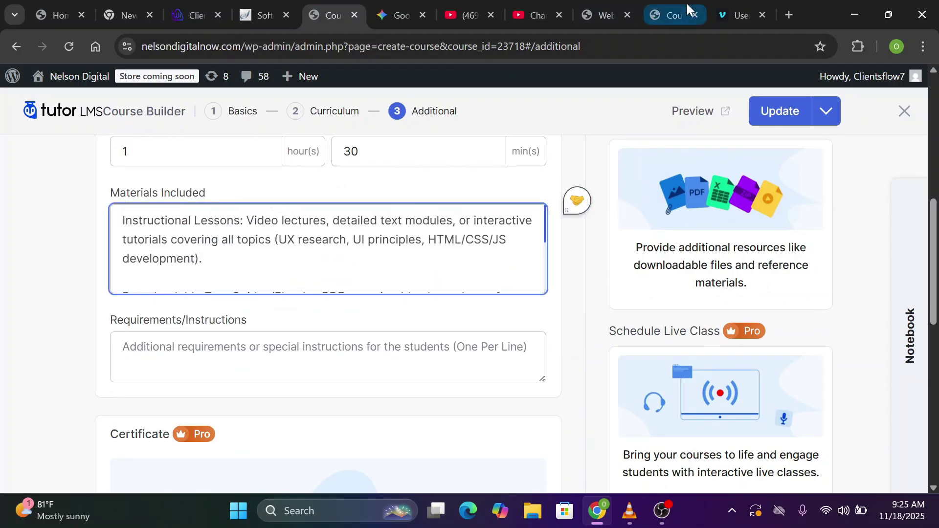
Enter Basic Computer Literacy and Access to Free Tools in Requirements, using the reference course page
{"action": "left_click", "coordinate": [600, 15]}
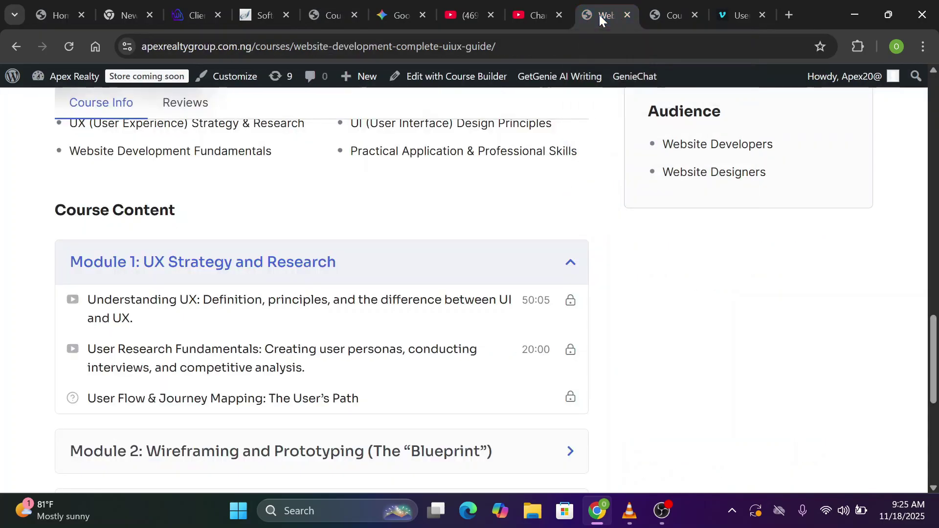
{"action": "scroll", "coordinate": [318, 288], "scroll_direction": "up", "scroll_amount": 7}
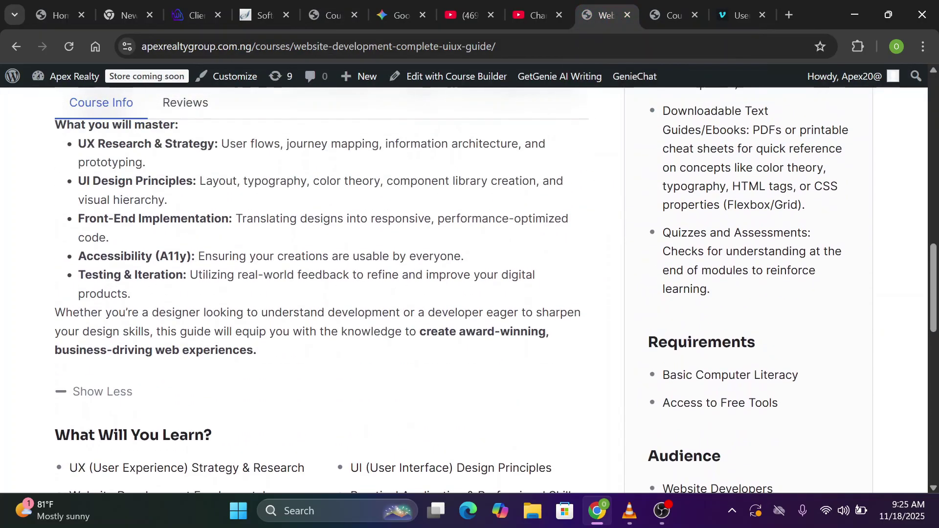
{"action": "scroll", "coordinate": [318, 288], "scroll_direction": "up", "scroll_amount": 4}
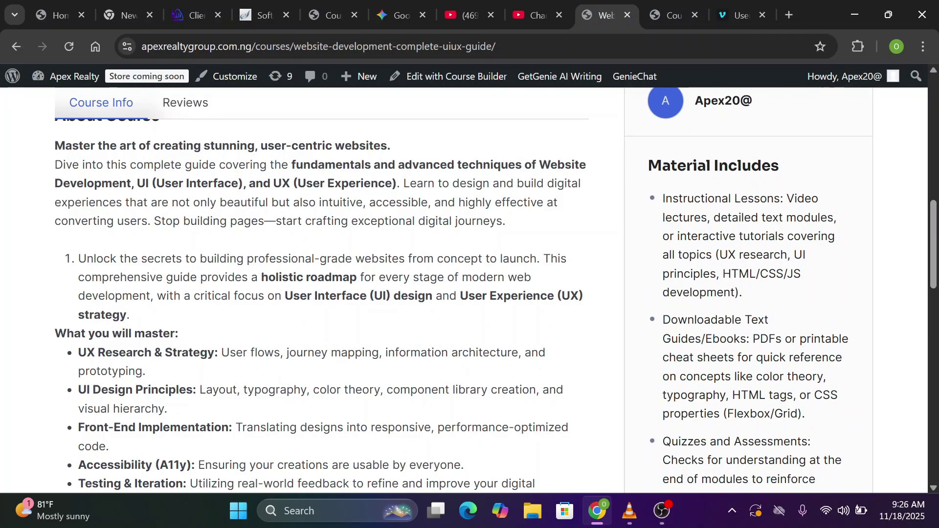
{"action": "scroll", "coordinate": [759, 429], "scroll_direction": "down", "scroll_amount": 5}
{"action": "scroll", "coordinate": [803, 347], "scroll_direction": "up", "scroll_amount": 6}
{"action": "scroll", "coordinate": [802, 348], "scroll_direction": "down", "scroll_amount": 7}
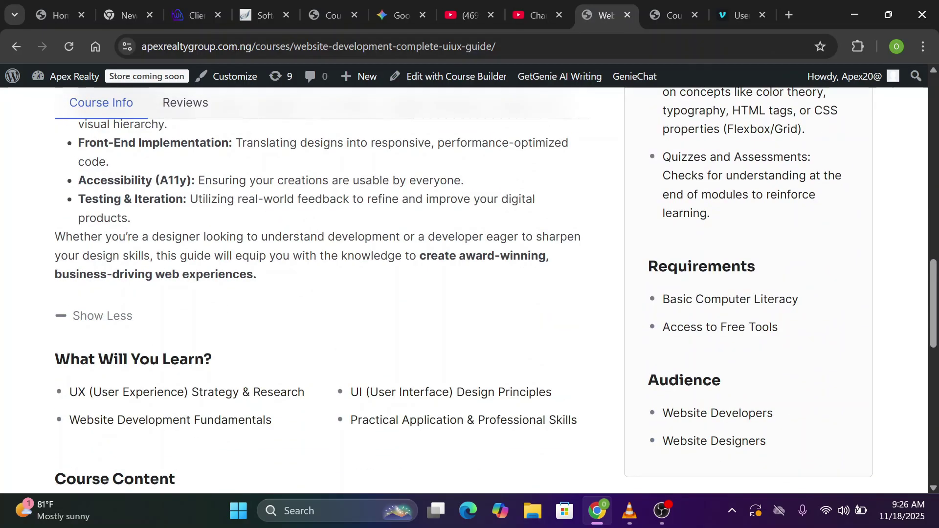
{"action": "scroll", "coordinate": [463, 290], "scroll_direction": "up", "scroll_amount": 9}
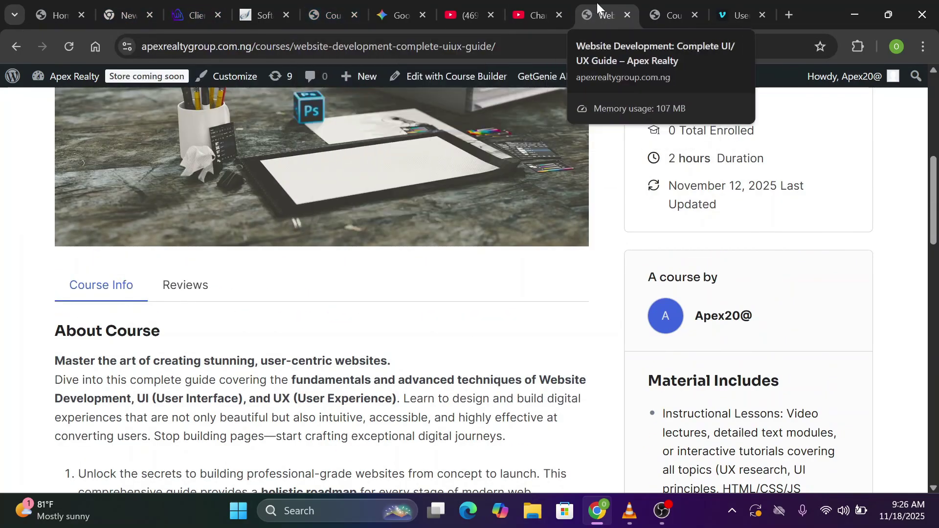
{"action": "left_click", "coordinate": [333, 15]}
{"action": "left_click", "coordinate": [213, 356]}
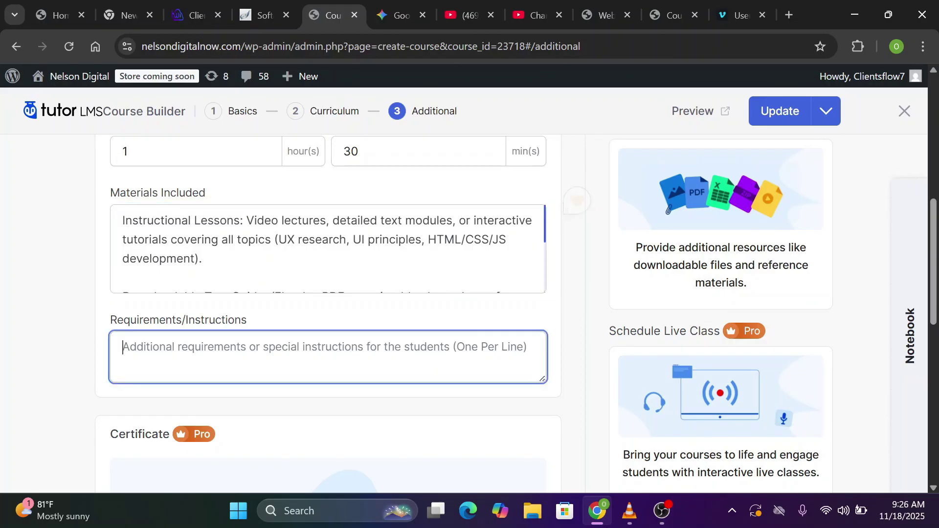
{"action": "type", "text": "Basic Computer Literacy Access to Free Tools"}
{"action": "scroll", "coordinate": [328, 313], "scroll_direction": "up", "scroll_amount": 4}
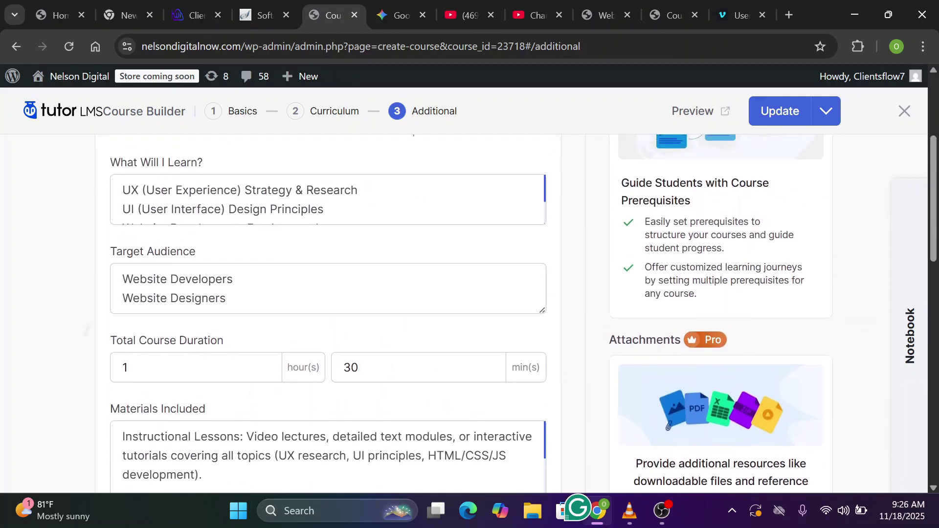
{"action": "scroll", "coordinate": [714, 296], "scroll_direction": "up", "scroll_amount": 4}
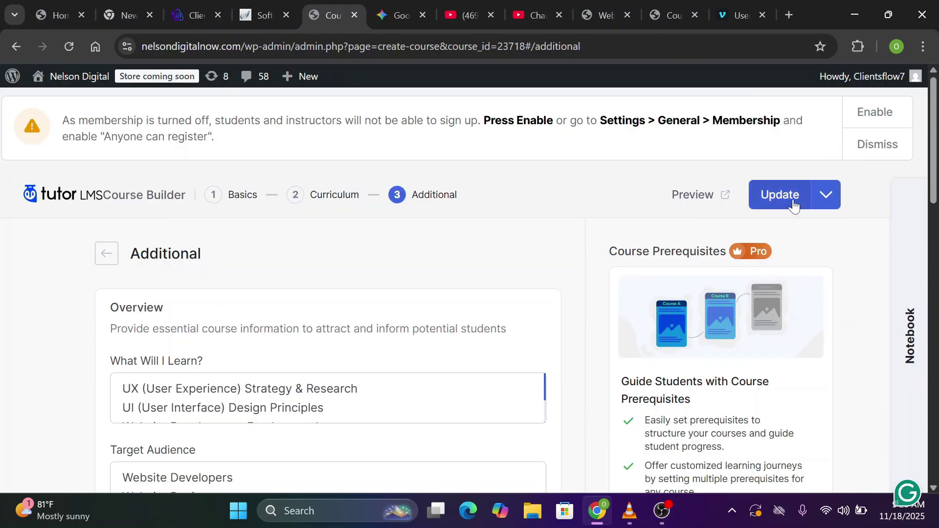
Enable membership sign-up, exit the course builder, and go to WooCommerce Settings
{"action": "left_click", "coordinate": [887, 118]}
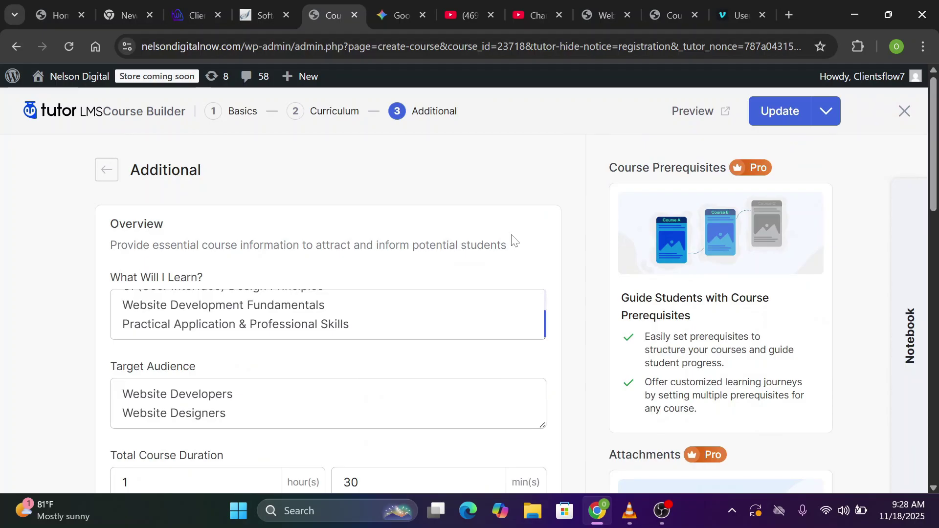
{"action": "left_click", "coordinate": [905, 112]}
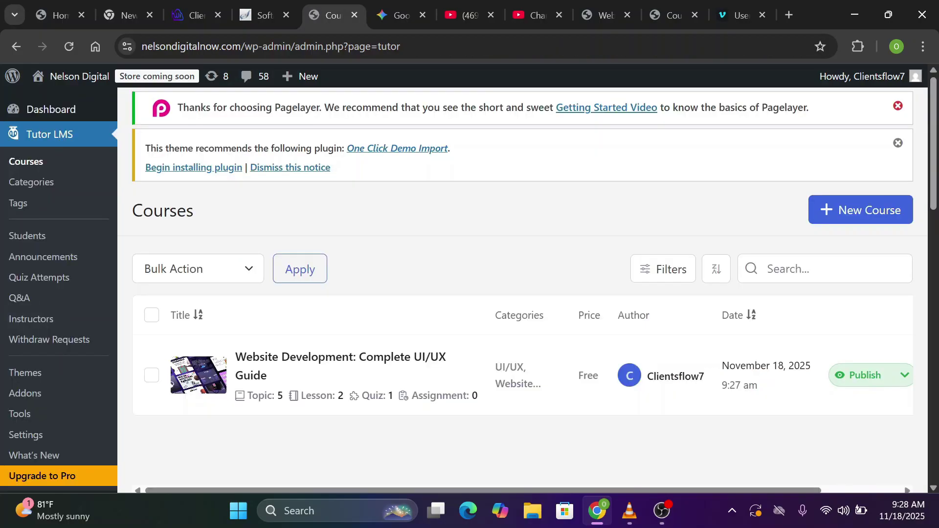
{"action": "scroll", "coordinate": [283, 174], "scroll_direction": "down", "scroll_amount": 2}
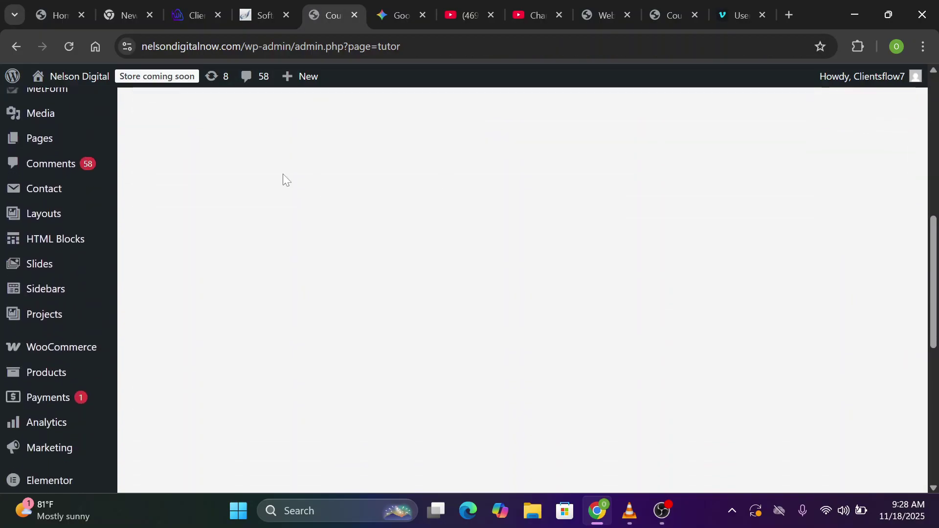
{"action": "scroll", "coordinate": [283, 178], "scroll_direction": "down", "scroll_amount": 1}
{"action": "mouse_move", "coordinate": [97, 320]}
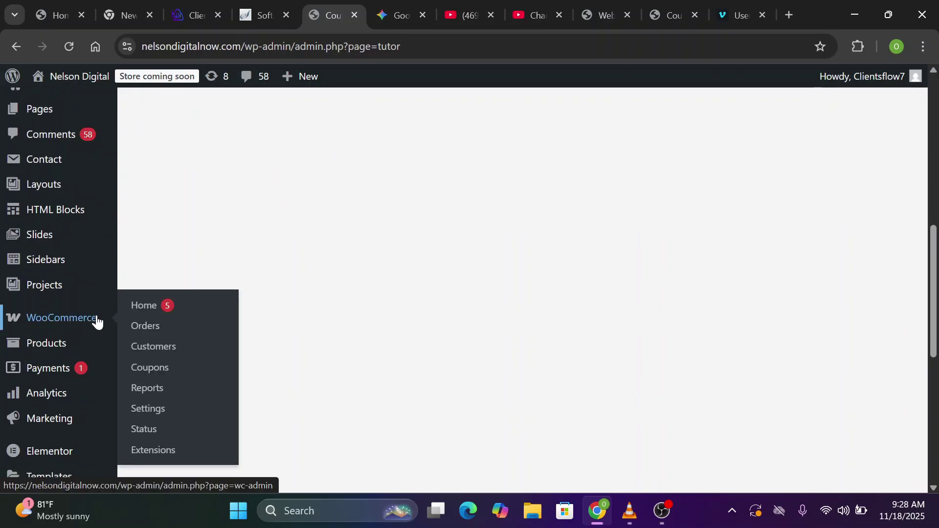
{"action": "left_click", "coordinate": [145, 411]}
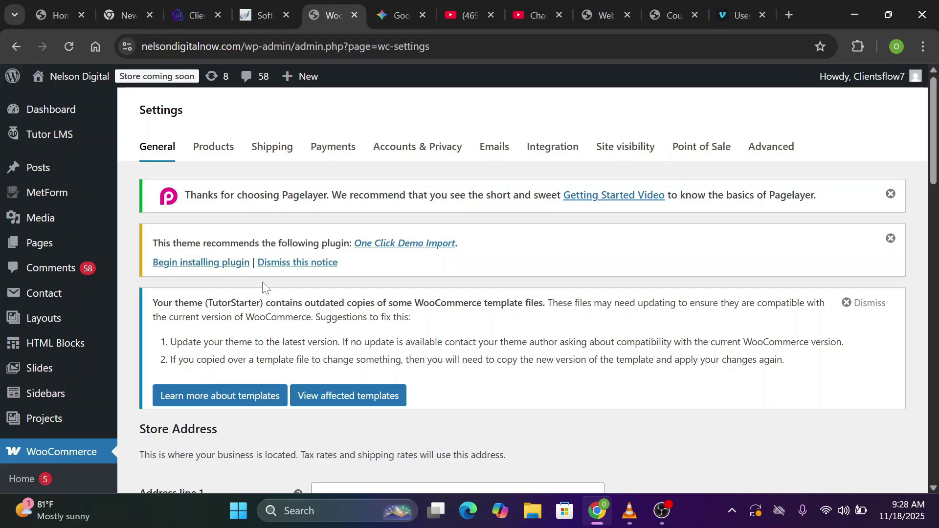
Set the store location to Nigeria — Lagos
{"action": "scroll", "coordinate": [157, 147], "scroll_direction": "down", "scroll_amount": 5}
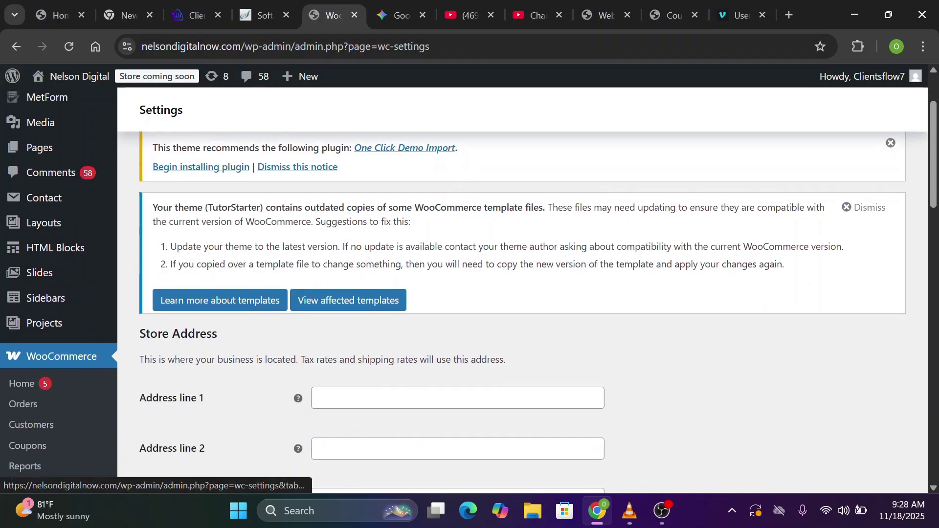
{"action": "scroll", "coordinate": [258, 118], "scroll_direction": "down", "scroll_amount": 1}
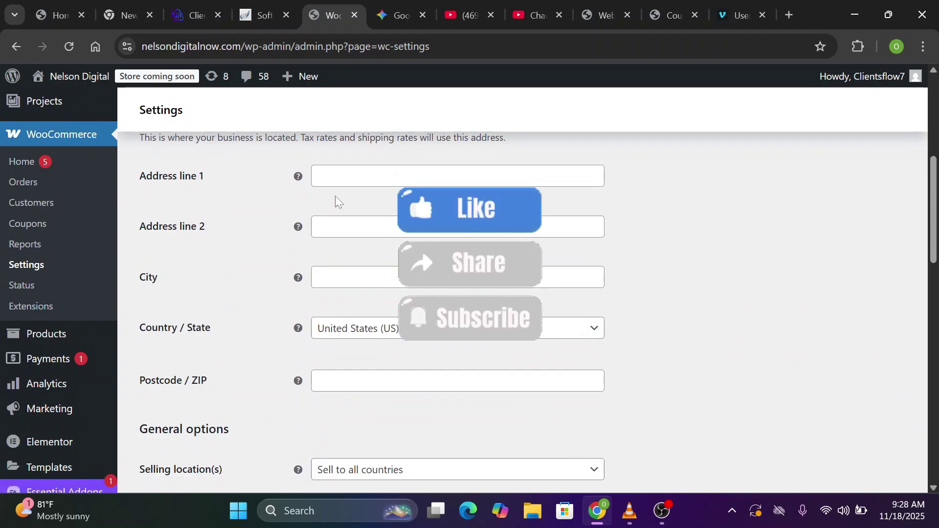
{"action": "left_click", "coordinate": [406, 176]}
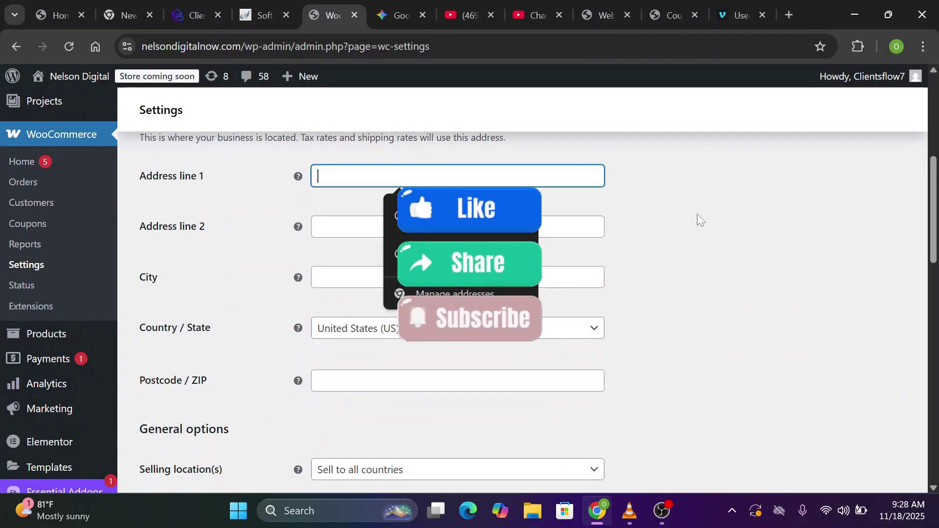
{"action": "left_click", "coordinate": [641, 181]}
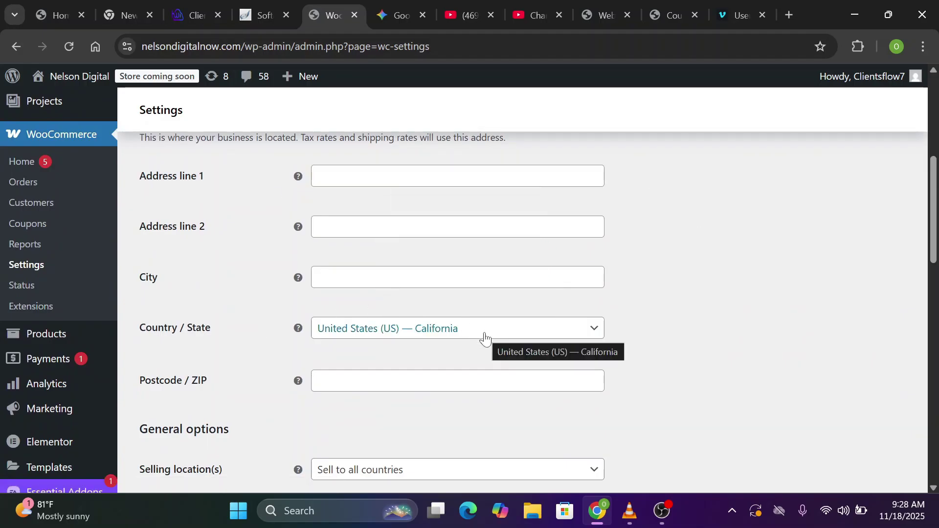
{"action": "left_click", "coordinate": [485, 329]}
{"action": "type", "text": "lagos"}
{"action": "key", "text": "Return"}
Keep selling to all countries and shipping to all countries sold to
{"action": "scroll", "coordinate": [482, 335], "scroll_direction": "down", "scroll_amount": 2}
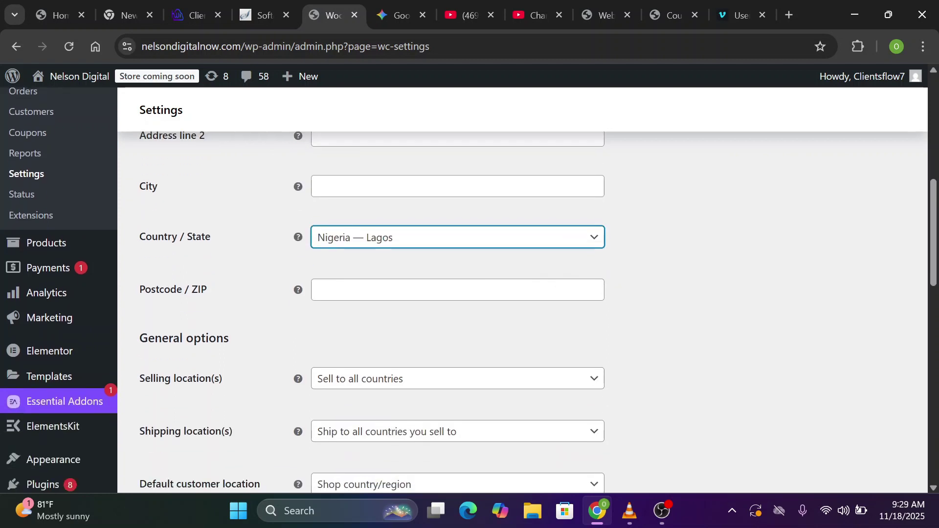
{"action": "scroll", "coordinate": [388, 249], "scroll_direction": "down", "scroll_amount": 4}
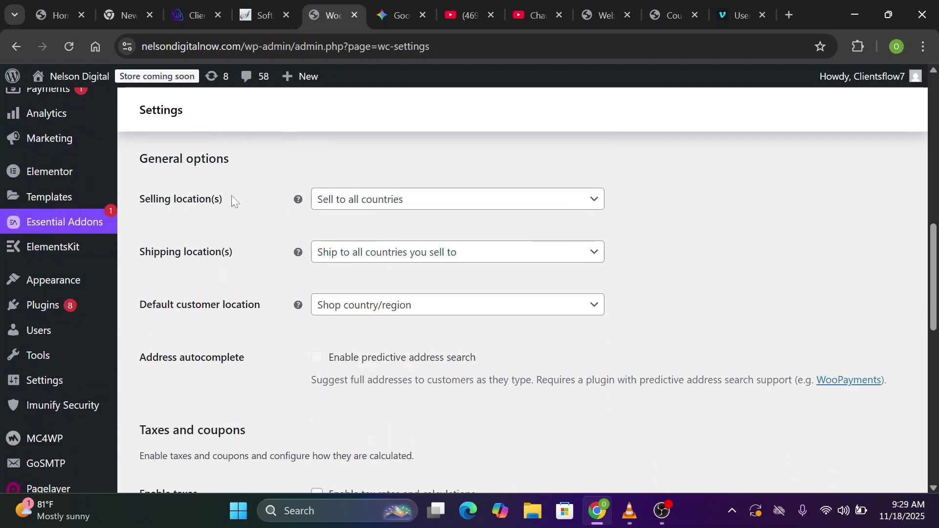
{"action": "left_click", "coordinate": [474, 209]}
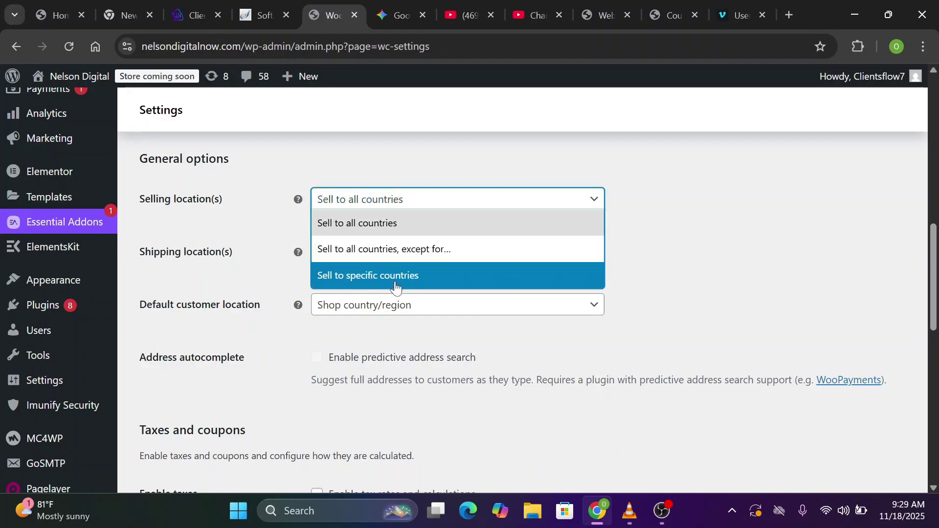
{"action": "left_click", "coordinate": [732, 175]}
{"action": "left_click", "coordinate": [474, 252]}
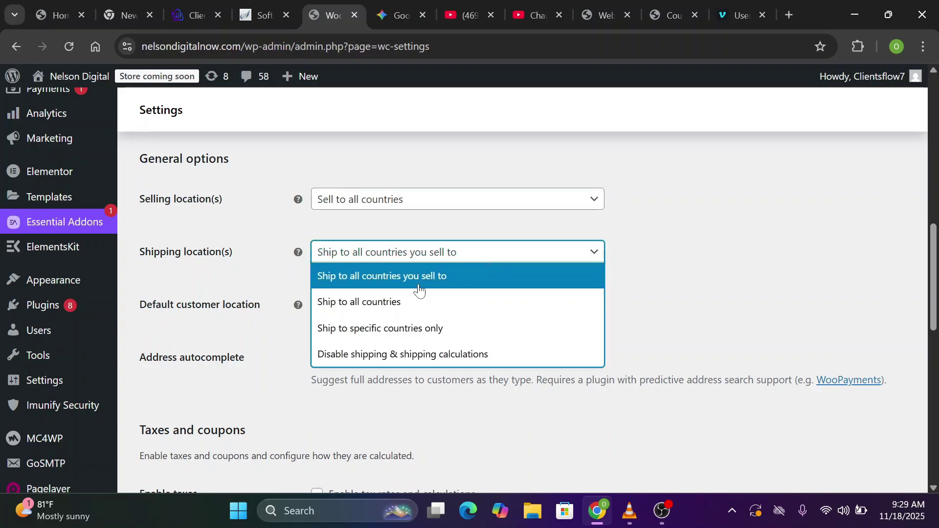
{"action": "left_click", "coordinate": [494, 248]}
Set the store currency to Nigerian naira and save the general settings
{"action": "scroll", "coordinate": [494, 248], "scroll_direction": "down", "scroll_amount": 4}
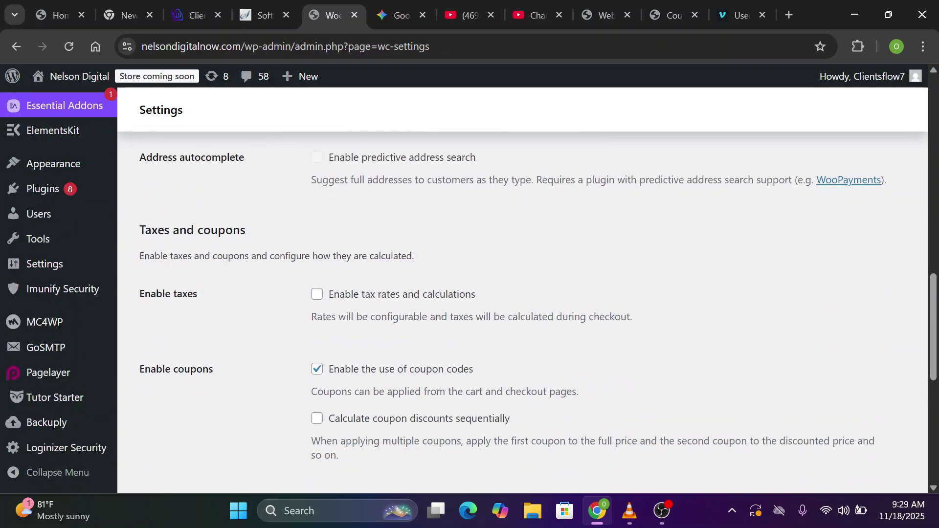
{"action": "scroll", "coordinate": [418, 298], "scroll_direction": "down", "scroll_amount": 1}
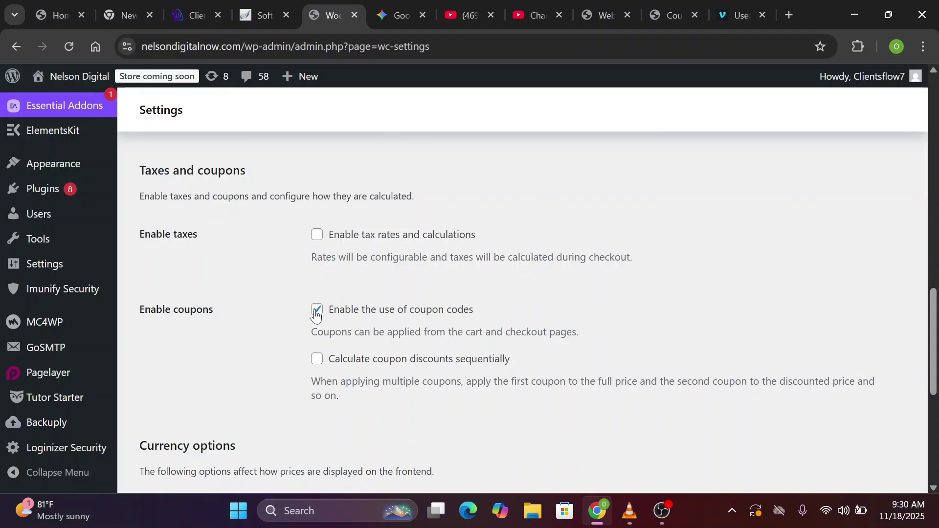
{"action": "scroll", "coordinate": [315, 316], "scroll_direction": "down", "scroll_amount": 5}
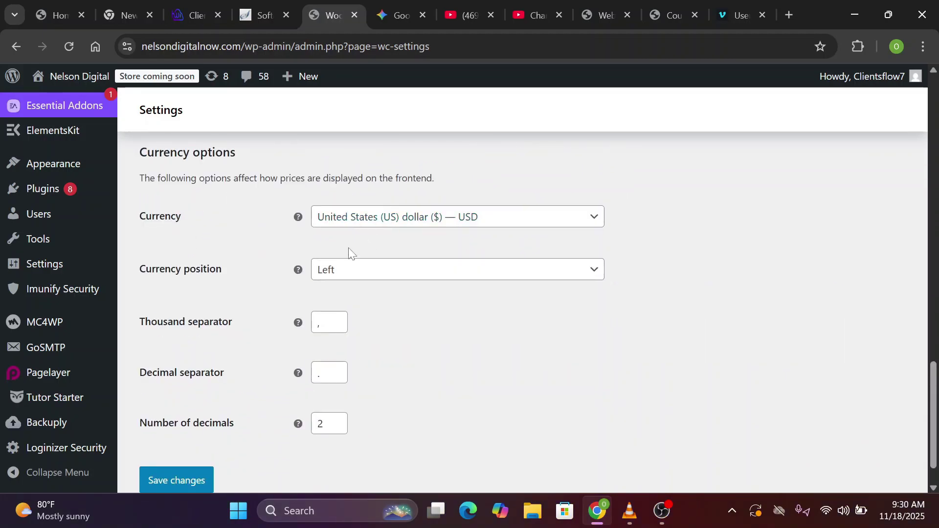
{"action": "left_click", "coordinate": [375, 221]}
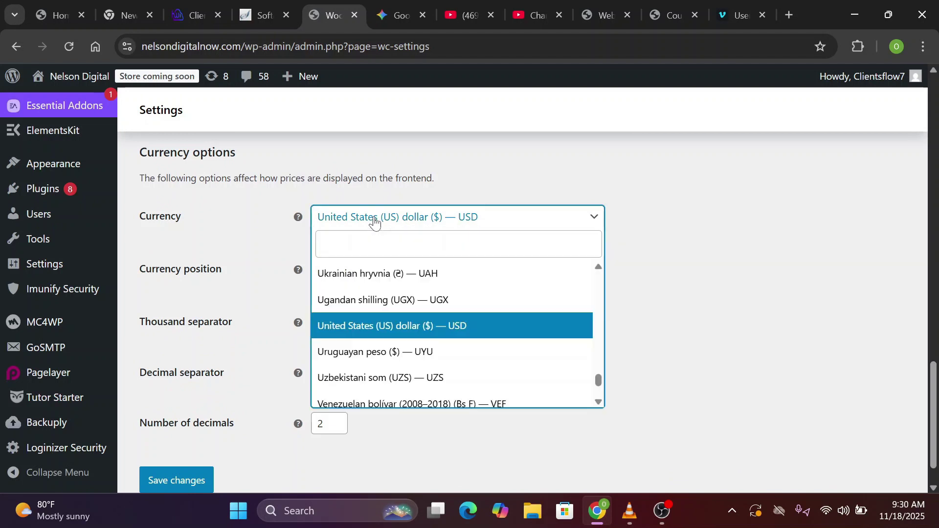
{"action": "type", "text": "Ni"}
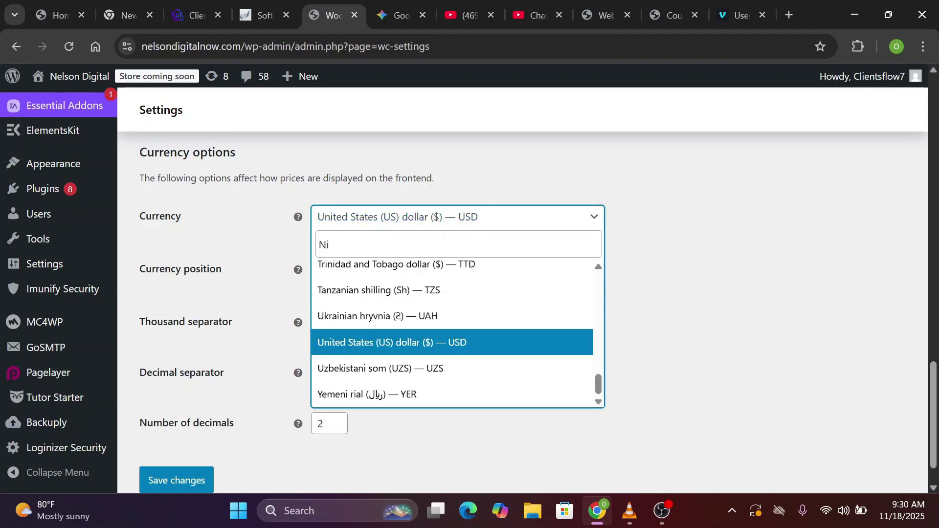
{"action": "type", "text": "g"}
{"action": "key", "text": "Return"}
{"action": "scroll", "coordinate": [470, 294], "scroll_direction": "down", "scroll_amount": 1}
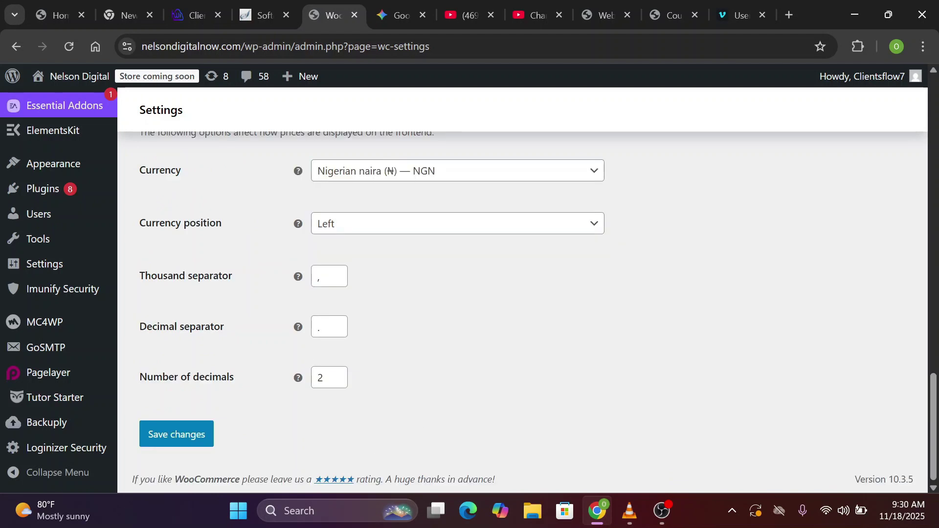
{"action": "left_click", "coordinate": [170, 437]}
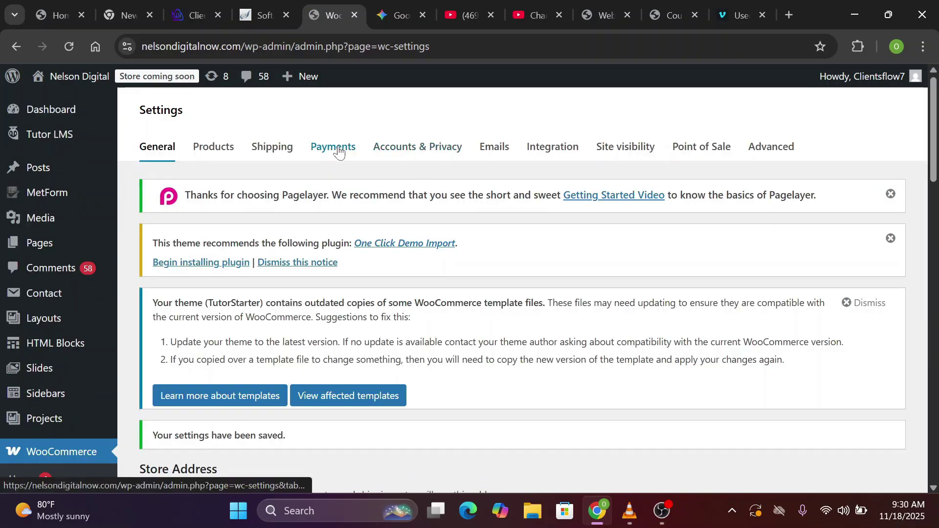
Open the Payments tab and review the provider list, which includes Paystack and offline payments
{"action": "left_click", "coordinate": [334, 148]}
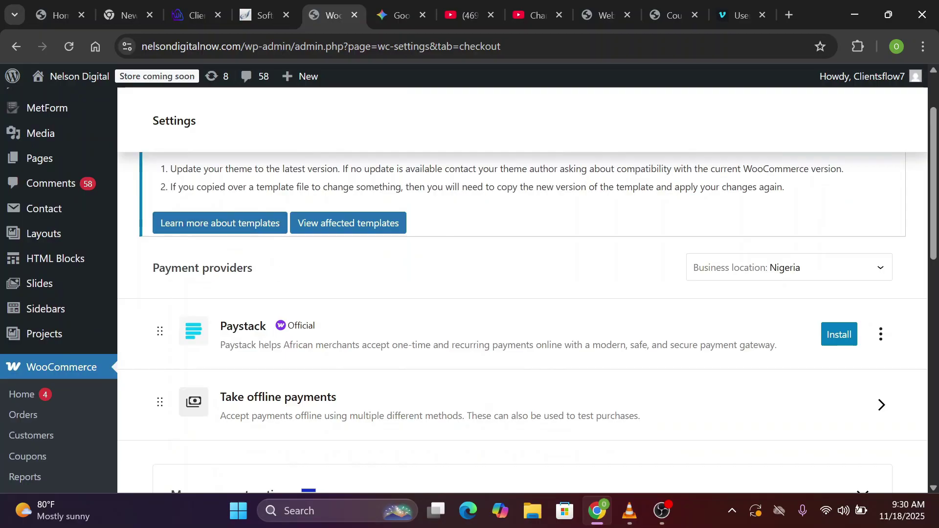
{"action": "scroll", "coordinate": [342, 380], "scroll_direction": "up", "scroll_amount": 2}
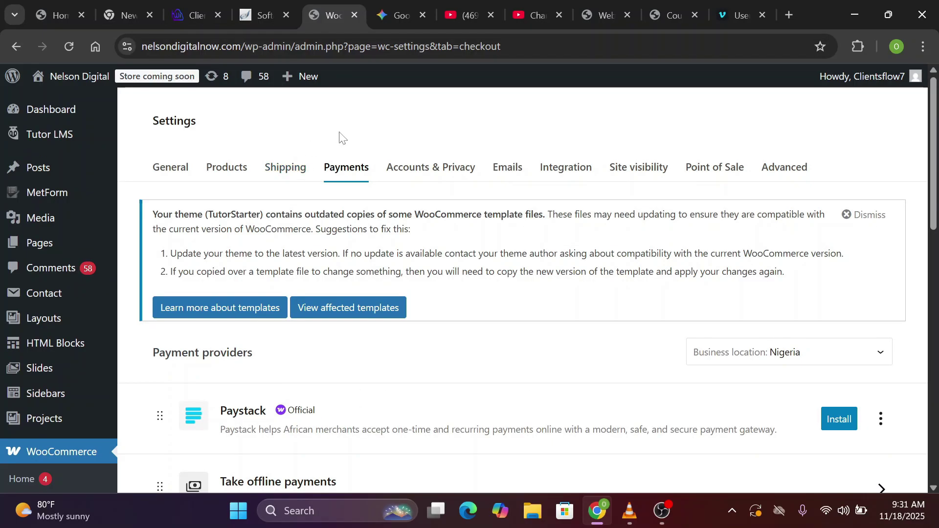
{"action": "scroll", "coordinate": [526, 381], "scroll_direction": "down", "scroll_amount": 3}
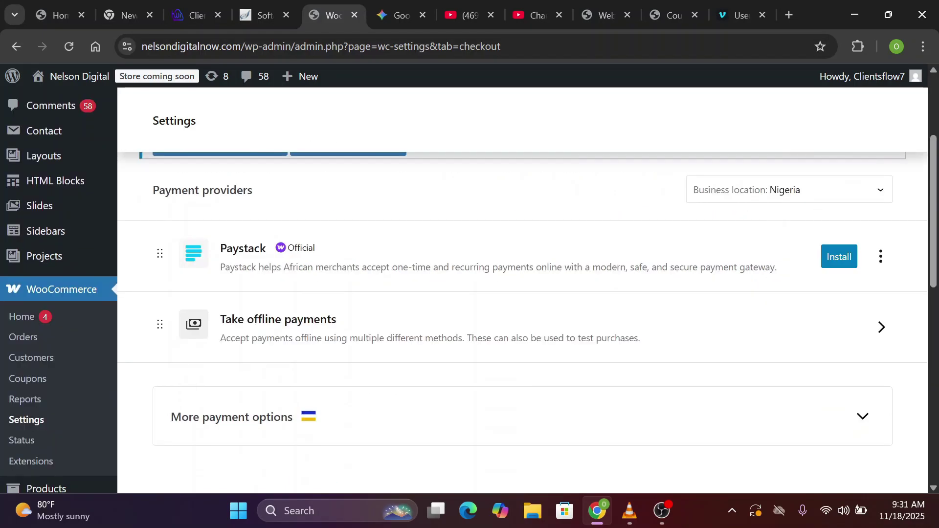
{"action": "scroll", "coordinate": [522, 290], "scroll_direction": "down", "scroll_amount": 5}
{"action": "scroll", "coordinate": [523, 290], "scroll_direction": "up", "scroll_amount": 7}
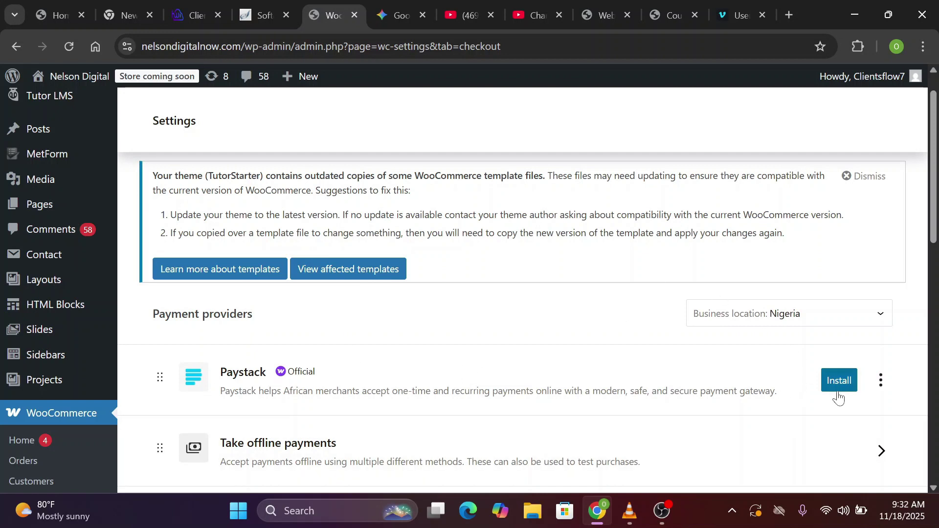
{"action": "scroll", "coordinate": [515, 328], "scroll_direction": "down", "scroll_amount": 6}
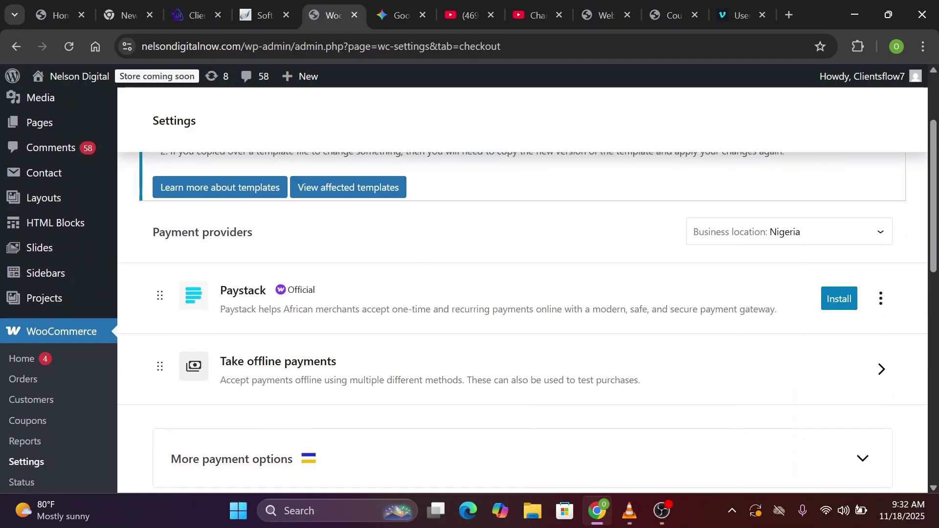
{"action": "scroll", "coordinate": [515, 329], "scroll_direction": "down", "scroll_amount": 5}
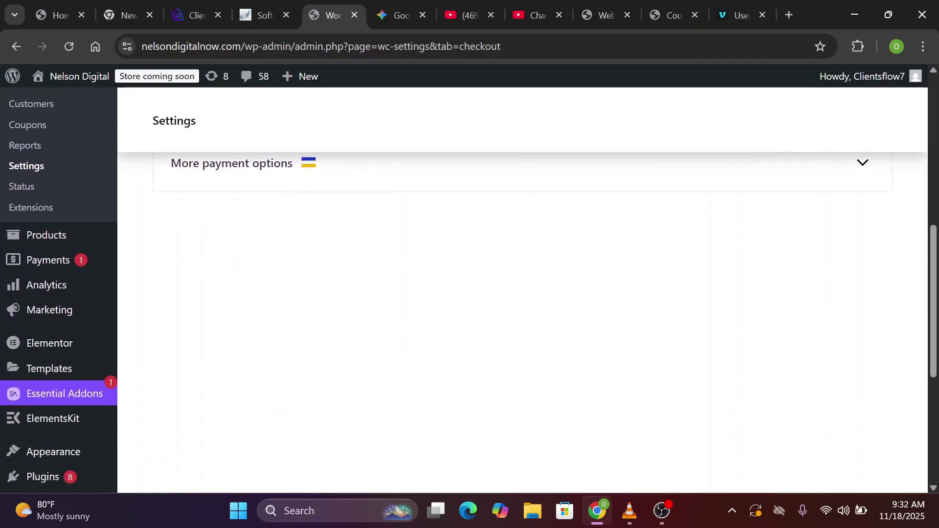
Search plugins for 'Paystack', then install and activate the Paystack WooCommerce Payment Gateway plugin
{"action": "mouse_move", "coordinate": [59, 323]}
{"action": "left_click", "coordinate": [148, 354]}
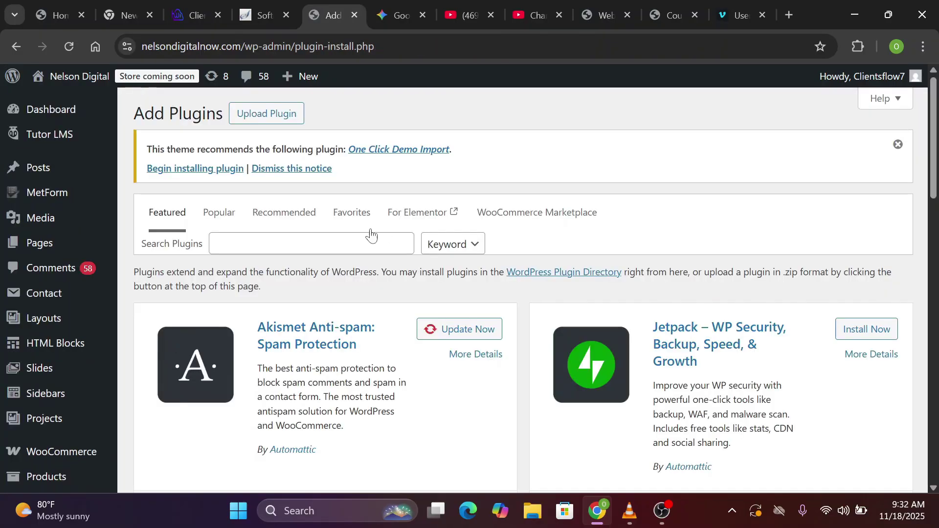
{"action": "left_click", "coordinate": [297, 243]}
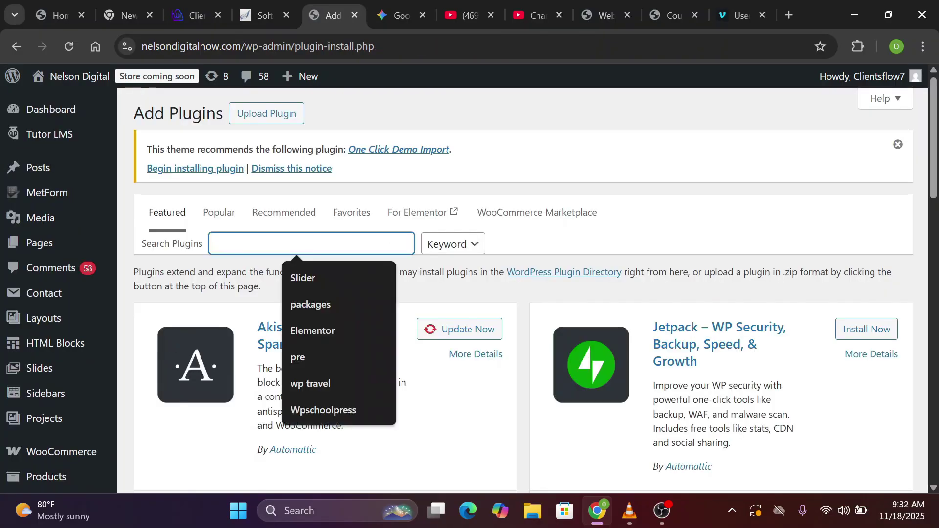
{"action": "type", "text": "Paystack"}
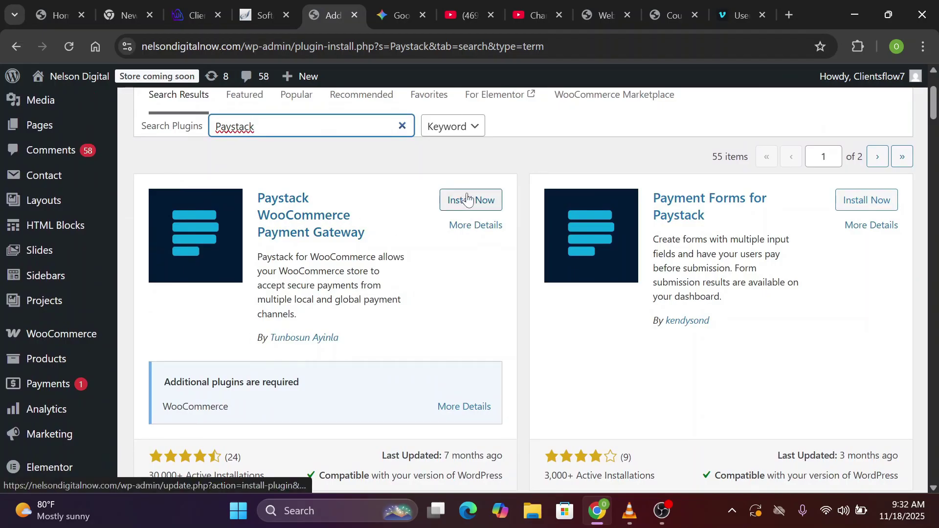
{"action": "scroll", "coordinate": [459, 287], "scroll_direction": "up", "scroll_amount": 3}
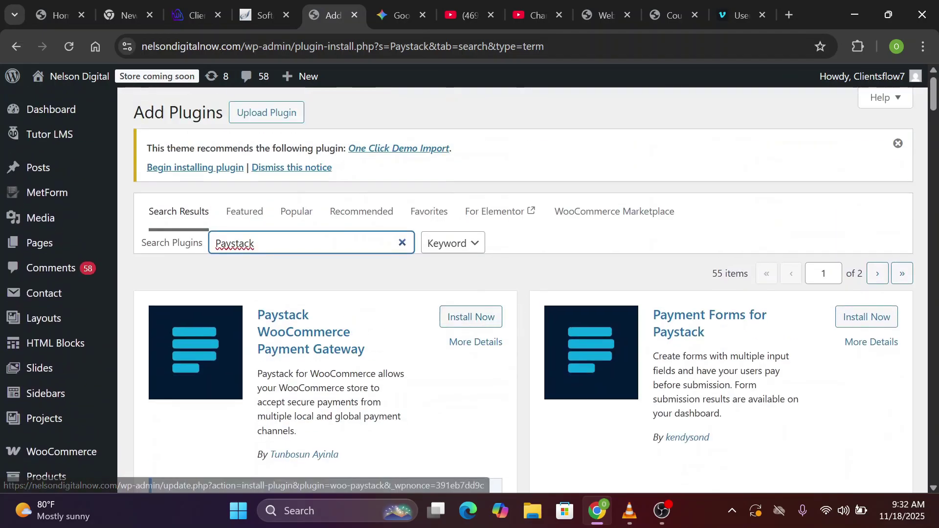
{"action": "scroll", "coordinate": [460, 287], "scroll_direction": "down", "scroll_amount": 2}
{"action": "scroll", "coordinate": [460, 287], "scroll_direction": "down", "scroll_amount": 1}
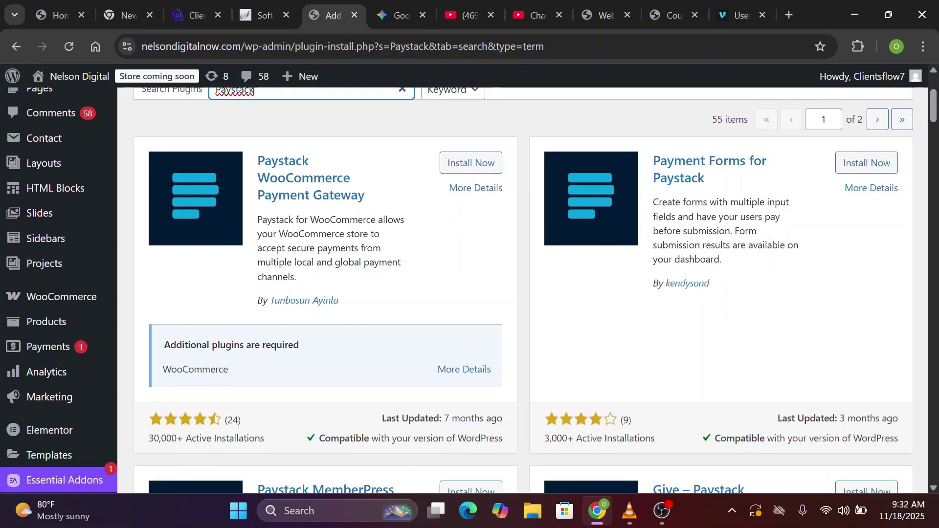
{"action": "scroll", "coordinate": [190, 417], "scroll_direction": "up", "scroll_amount": 3}
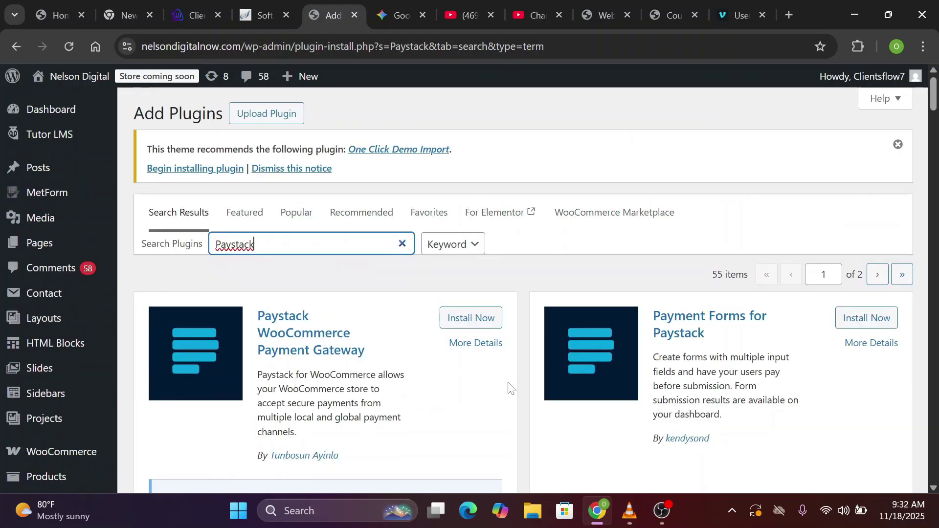
{"action": "left_click", "coordinate": [478, 318]}
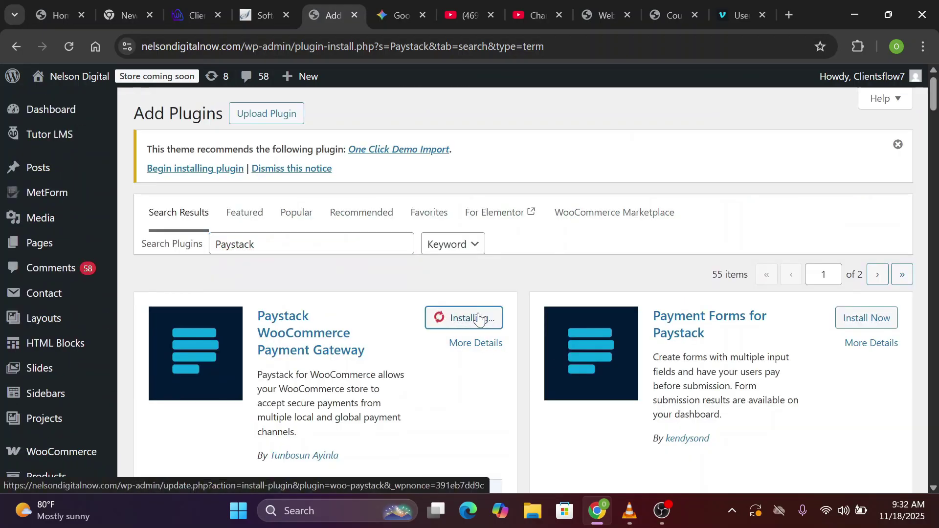
{"action": "left_click", "coordinate": [479, 318]}
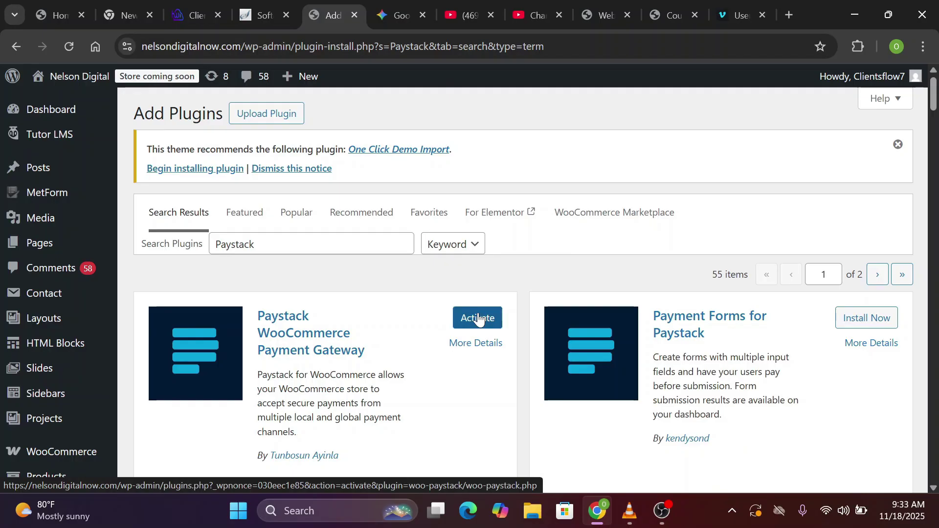
Go to WooCommerce Payments and find Paystack in the providers list
{"action": "scroll", "coordinate": [479, 318], "scroll_direction": "down", "scroll_amount": 1}
{"action": "scroll", "coordinate": [51, 392], "scroll_direction": "down", "scroll_amount": 1}
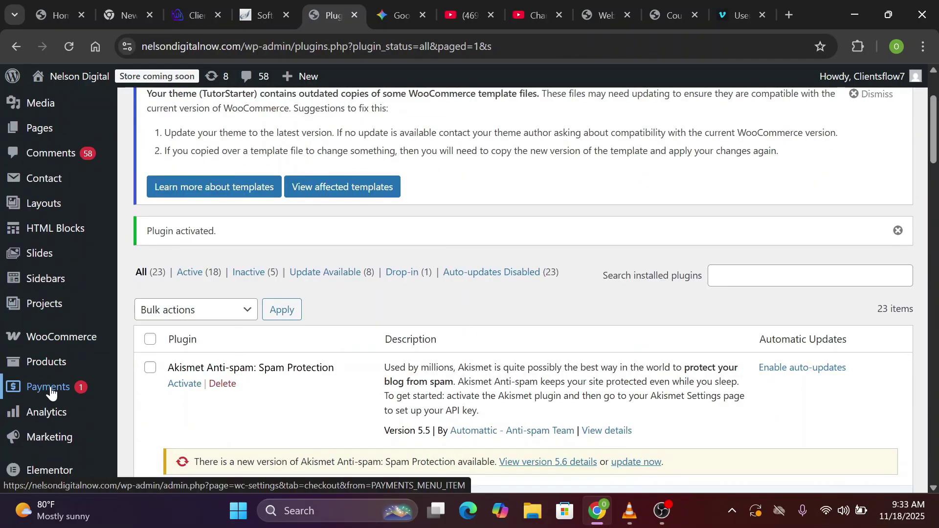
{"action": "left_click", "coordinate": [51, 393]}
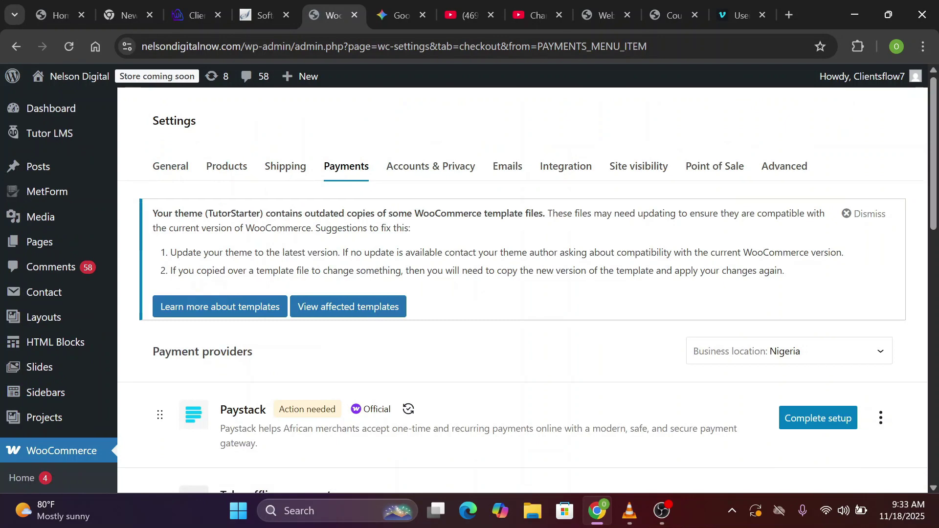
{"action": "scroll", "coordinate": [366, 201], "scroll_direction": "down", "scroll_amount": 2}
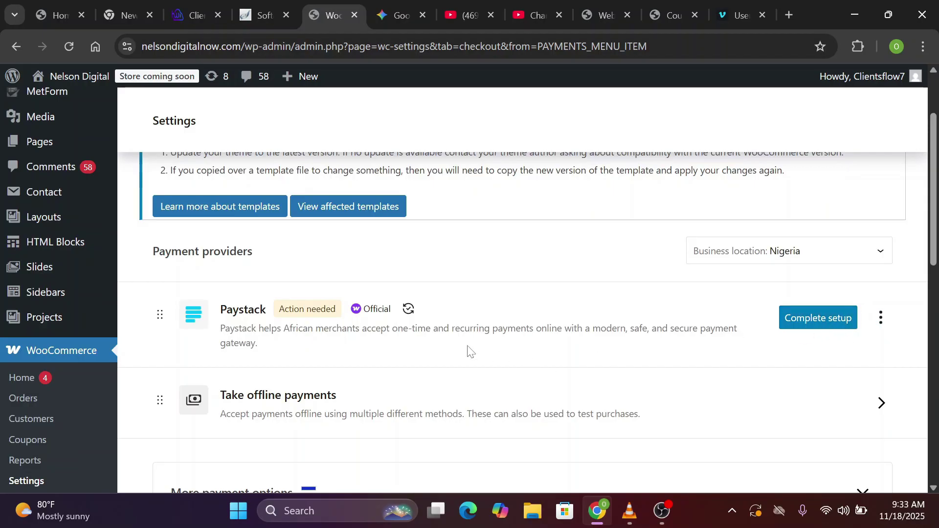
{"action": "scroll", "coordinate": [467, 350], "scroll_direction": "down", "scroll_amount": 2}
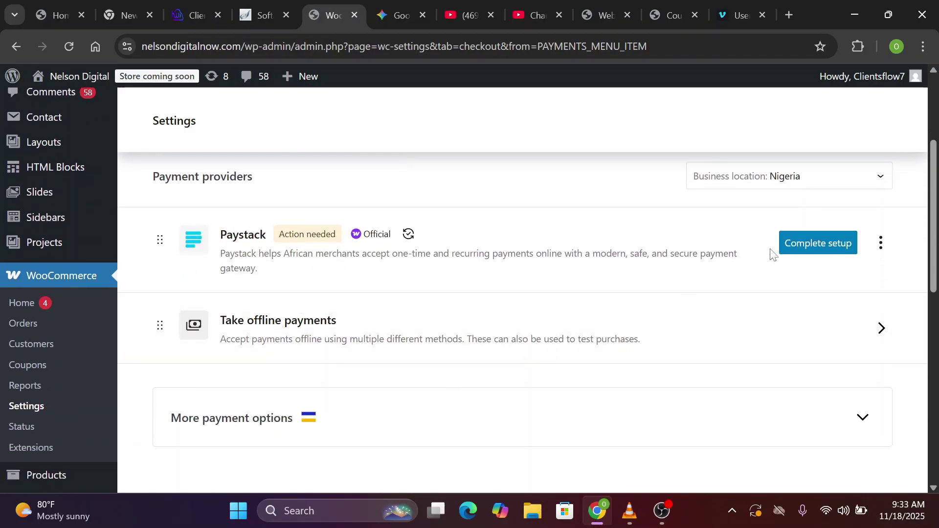
Start Paystack's Complete setup and turn Enable Test Mode off
{"action": "left_click", "coordinate": [798, 245]}
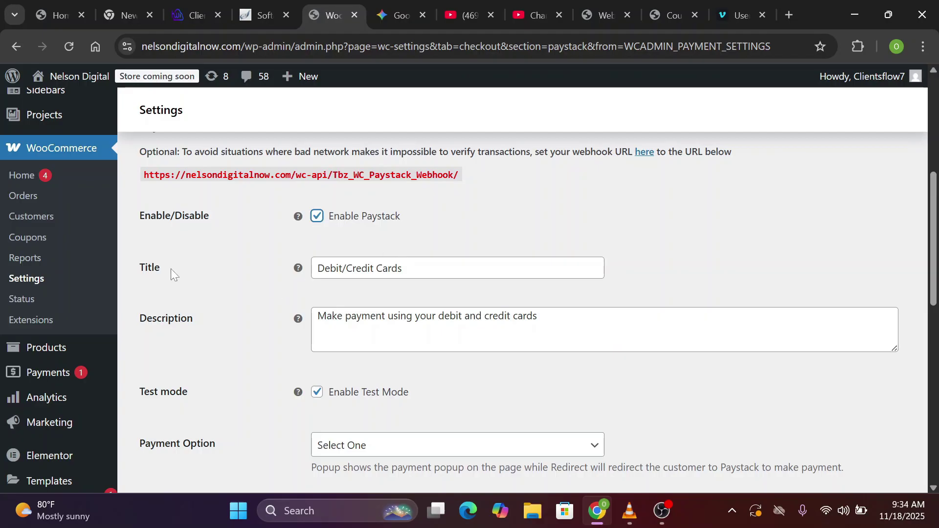
{"action": "scroll", "coordinate": [315, 287], "scroll_direction": "down", "scroll_amount": 2}
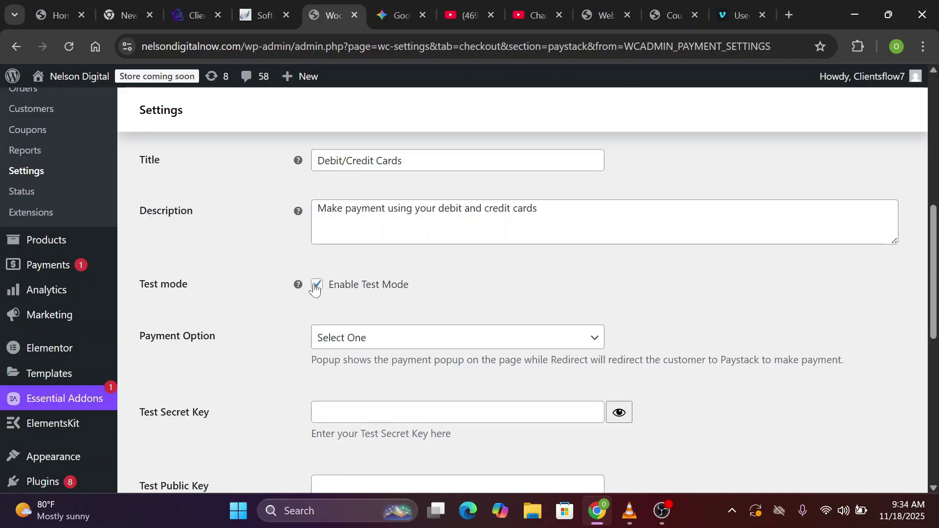
{"action": "left_click", "coordinate": [316, 285]}
{"action": "left_click", "coordinate": [319, 288]}
{"action": "left_click", "coordinate": [320, 288]}
{"action": "scroll", "coordinate": [320, 289], "scroll_direction": "down", "scroll_amount": 2}
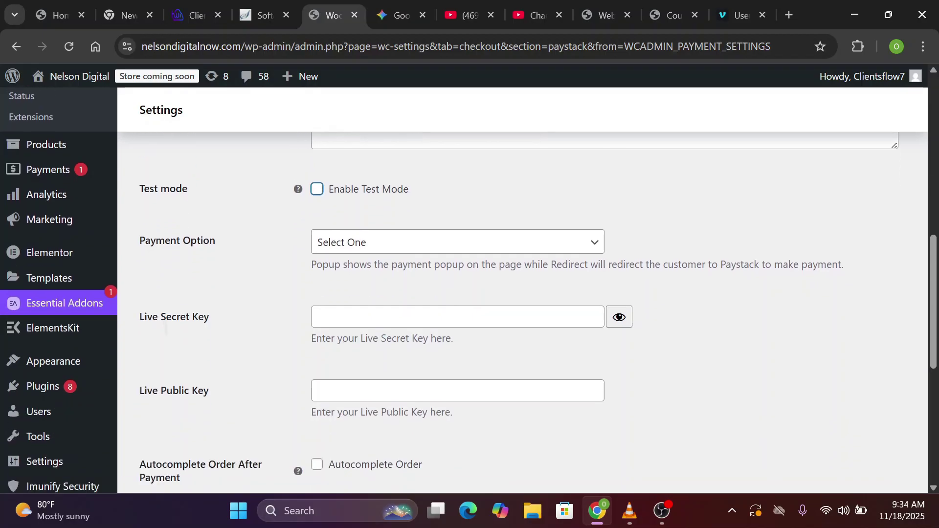
Set the Payment Option to Popup, then open a new browser tab
{"action": "left_click", "coordinate": [406, 230]}
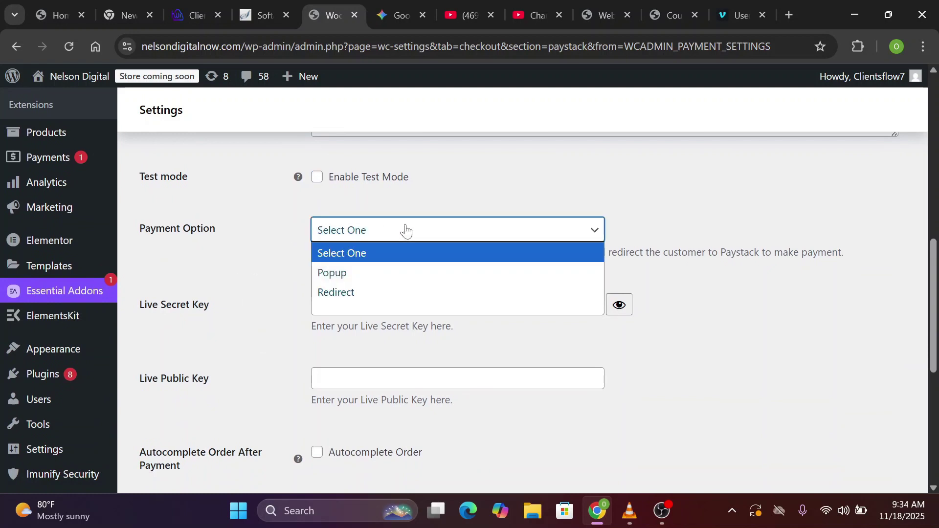
{"action": "left_click", "coordinate": [352, 274]}
{"action": "scroll", "coordinate": [351, 270], "scroll_direction": "down", "scroll_amount": 1}
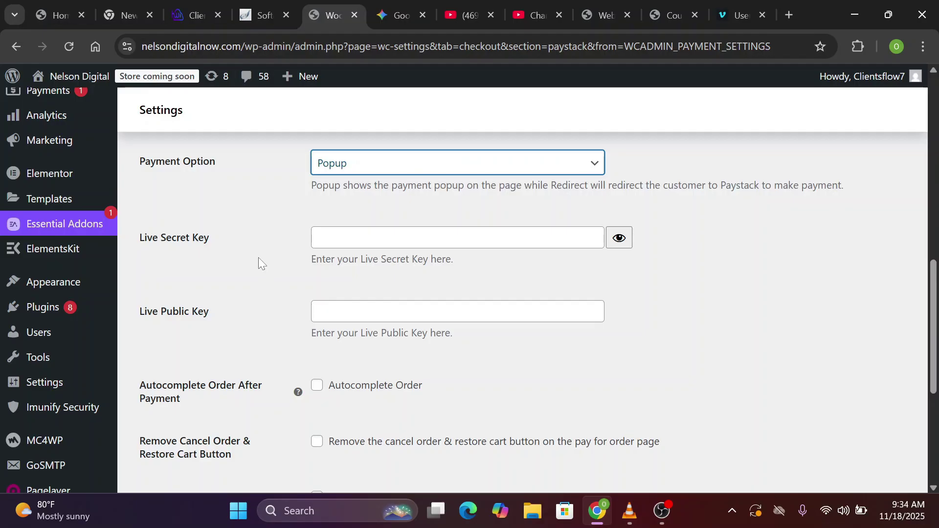
{"action": "scroll", "coordinate": [289, 276], "scroll_direction": "down", "scroll_amount": 2}
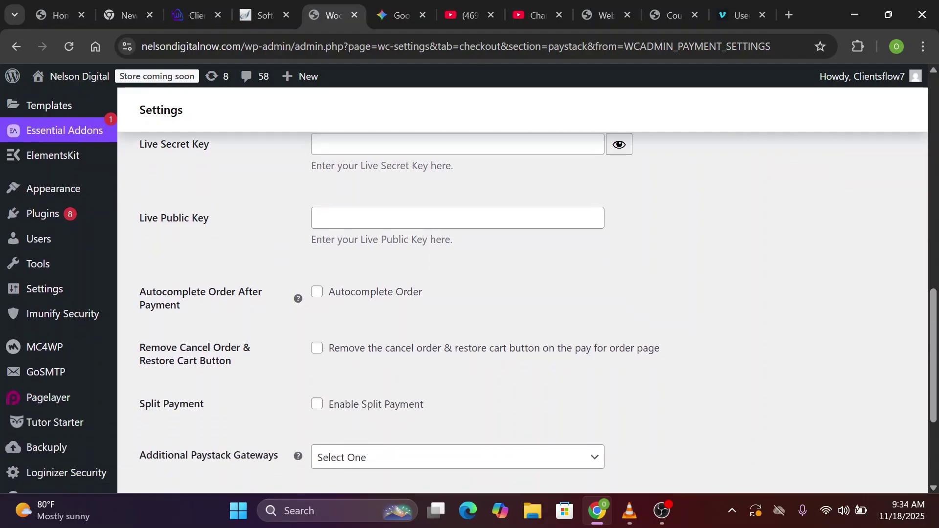
{"action": "scroll", "coordinate": [216, 260], "scroll_direction": "up", "scroll_amount": 2}
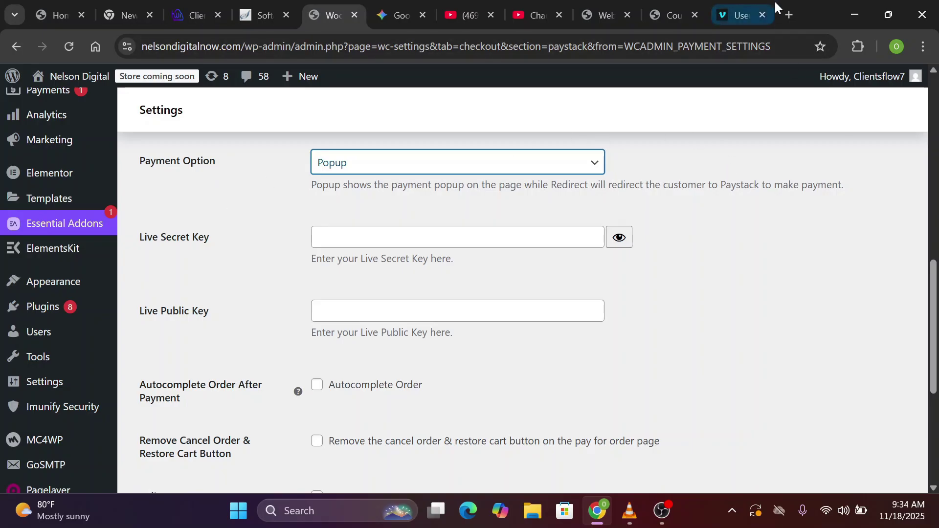
{"action": "left_click", "coordinate": [789, 10]}
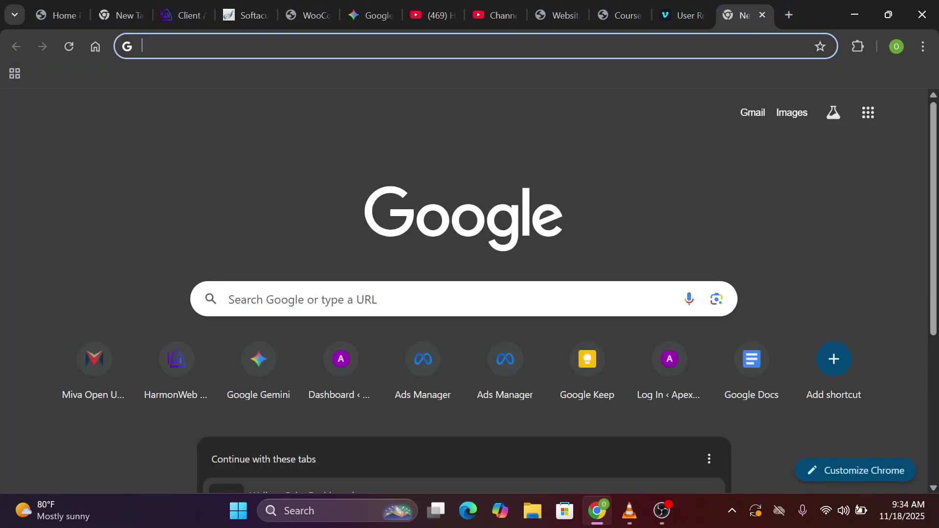
Go to paystack.com, dismiss the cookie banner, and bring up the Create free account form
{"action": "type", "text": "paystack.com"}
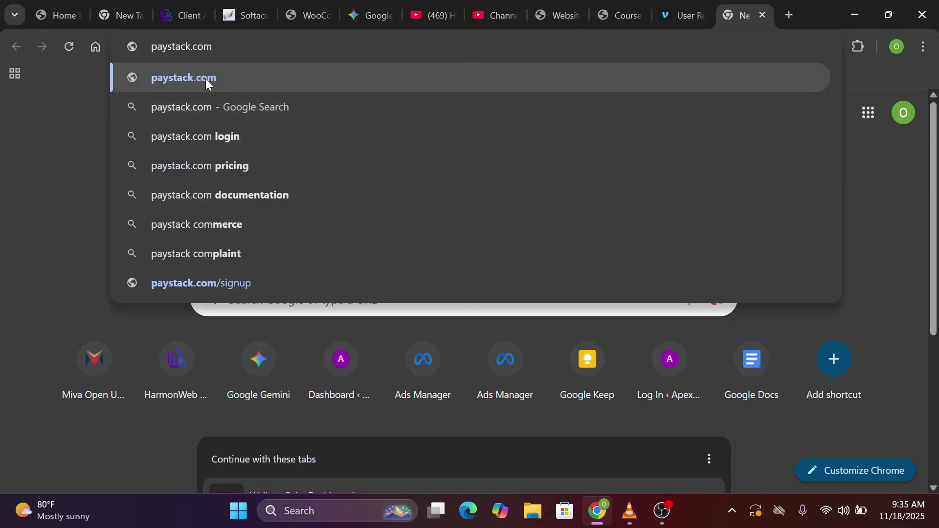
{"action": "left_click", "coordinate": [204, 77]}
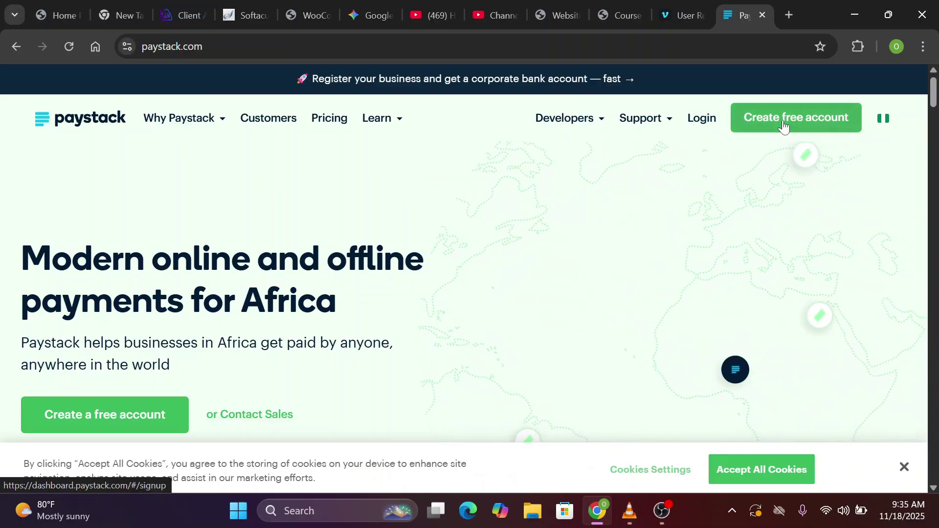
{"action": "left_click", "coordinate": [904, 464]}
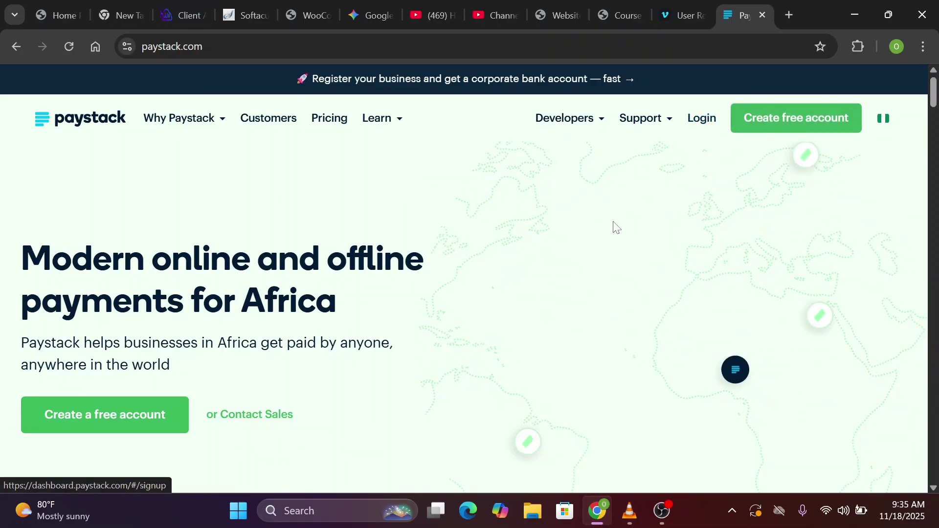
{"action": "left_click", "coordinate": [792, 133]}
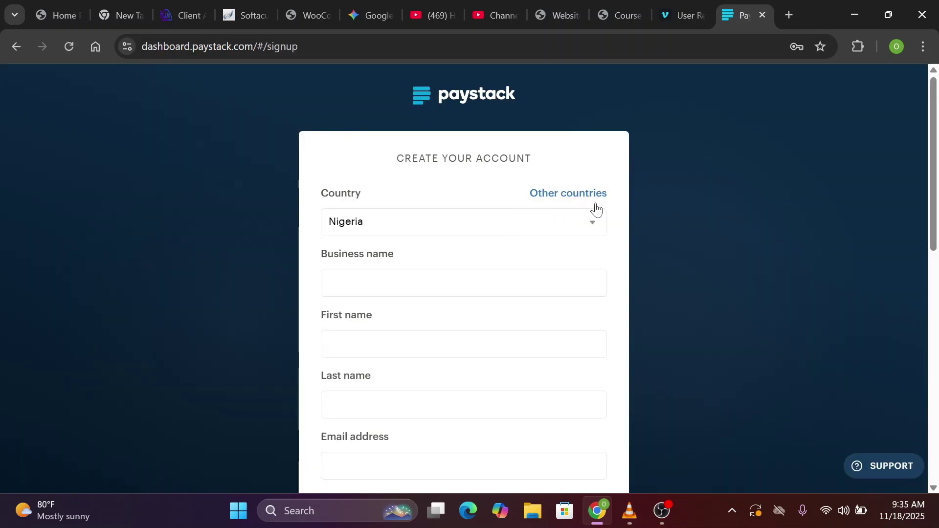
On the signup form choose Nigeria, answer 'Yes, I am' to software developer, and select Starter Business
{"action": "left_click", "coordinate": [570, 225]}
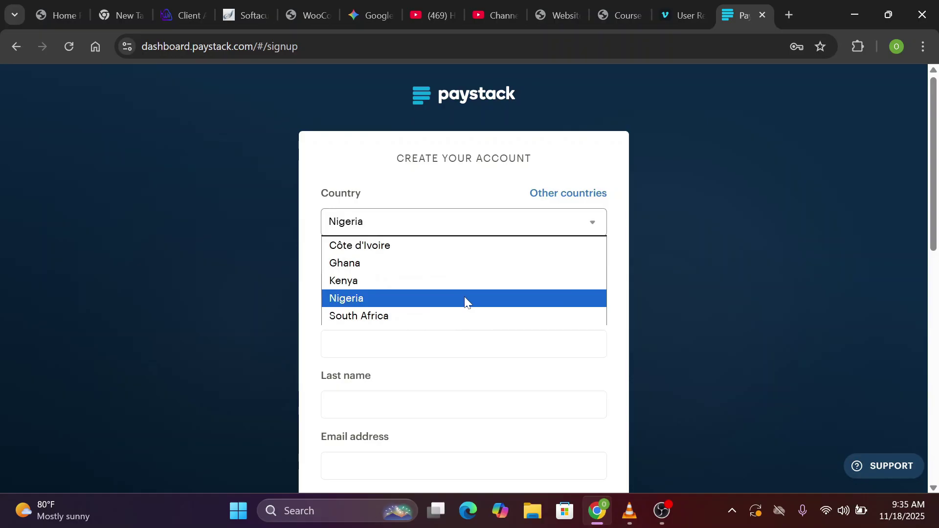
{"action": "left_click", "coordinate": [465, 298]}
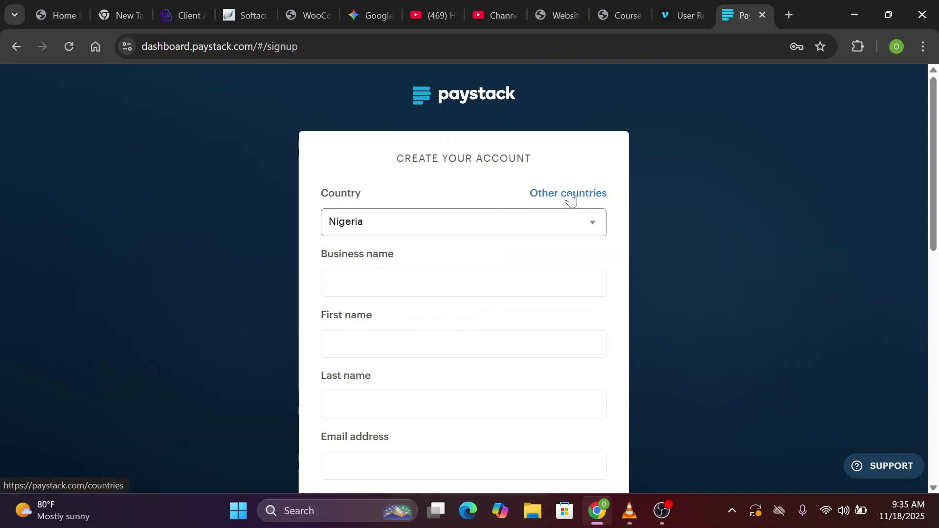
{"action": "scroll", "coordinate": [567, 203], "scroll_direction": "down", "scroll_amount": 1}
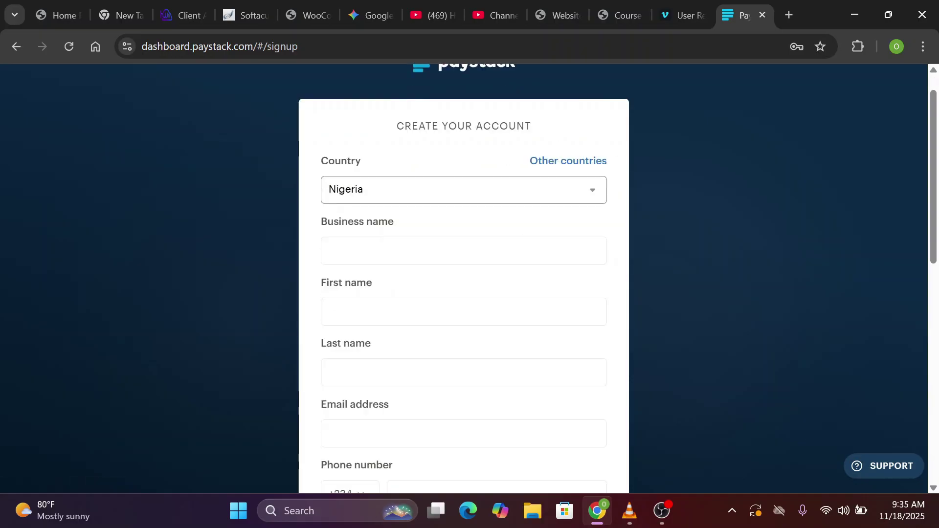
{"action": "left_click", "coordinate": [463, 251]}
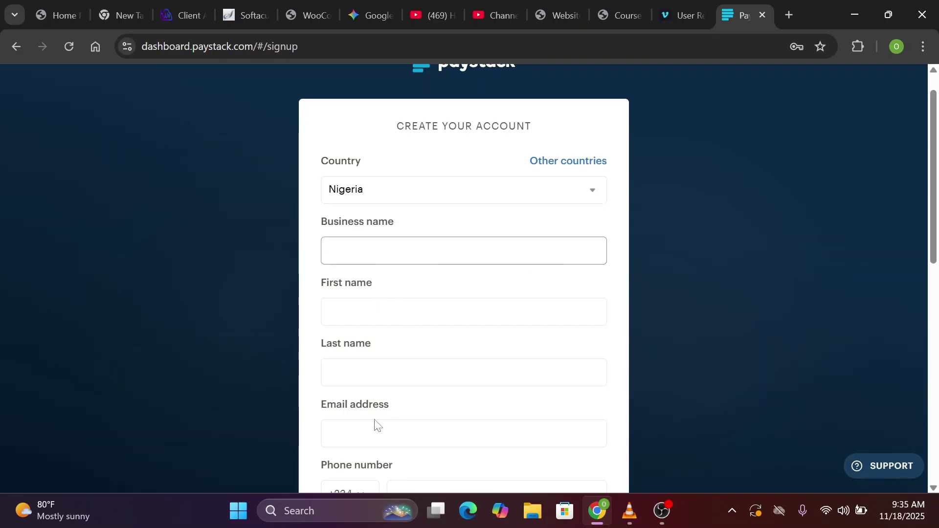
{"action": "scroll", "coordinate": [376, 424], "scroll_direction": "down", "scroll_amount": 3}
{"action": "scroll", "coordinate": [382, 210], "scroll_direction": "down", "scroll_amount": 8}
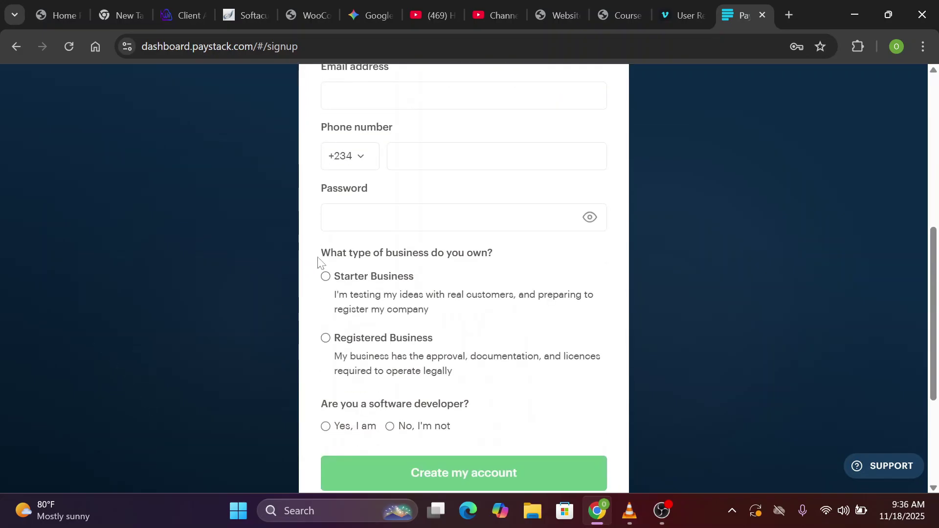
{"action": "scroll", "coordinate": [325, 406], "scroll_direction": "down", "scroll_amount": 4}
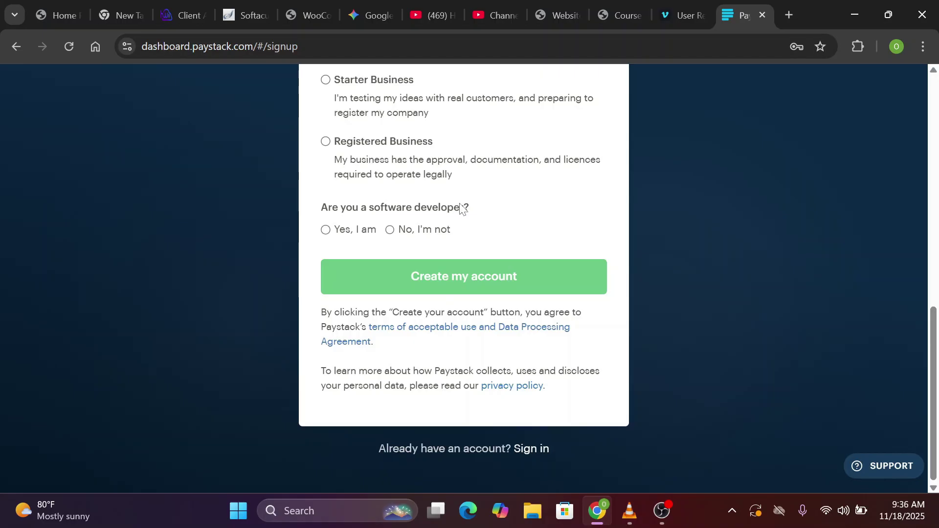
{"action": "left_click", "coordinate": [328, 237]}
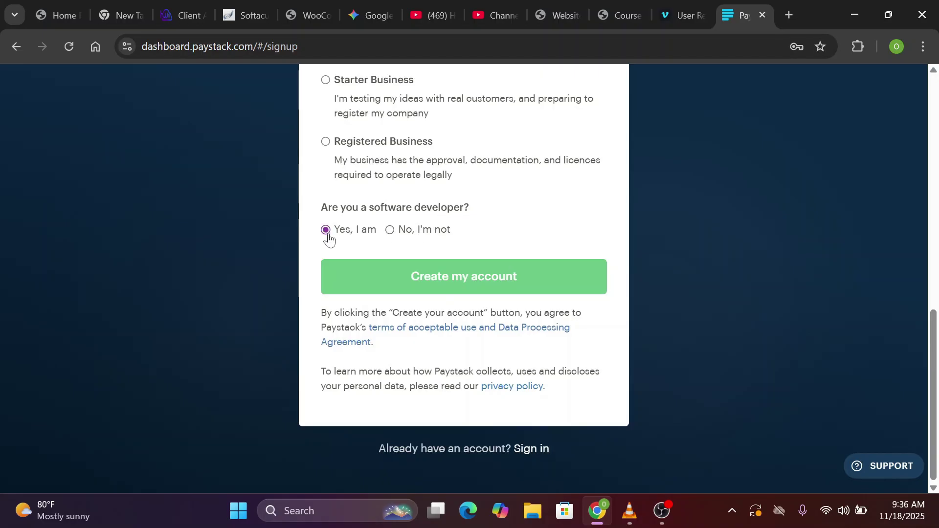
{"action": "scroll", "coordinate": [338, 176], "scroll_direction": "up", "scroll_amount": 1}
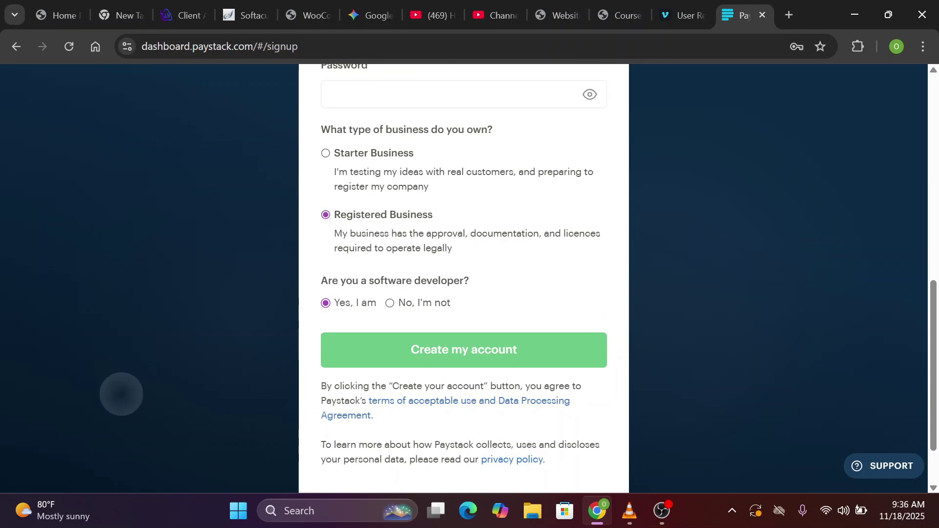
{"action": "scroll", "coordinate": [122, 395], "scroll_direction": "up", "scroll_amount": 1}
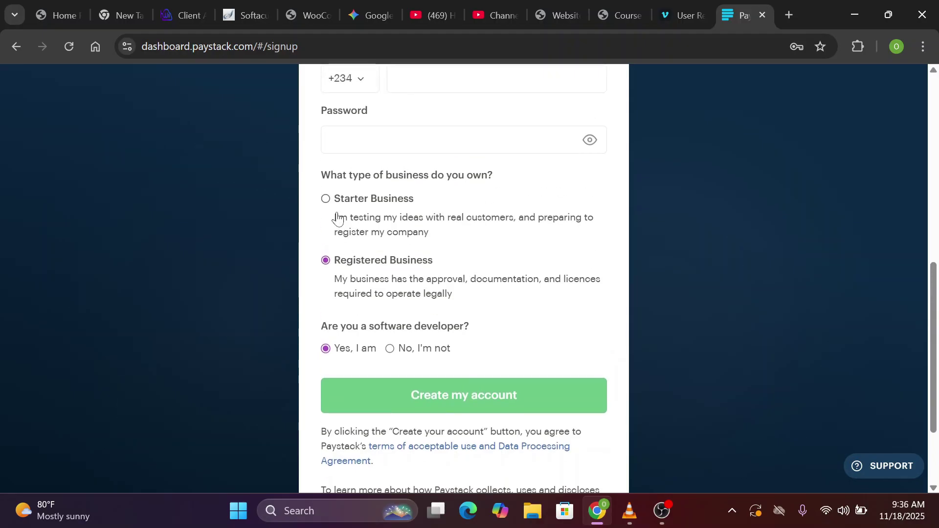
{"action": "left_click", "coordinate": [326, 199]}
{"action": "scroll", "coordinate": [478, 228], "scroll_direction": "up", "scroll_amount": 1}
{"action": "scroll", "coordinate": [502, 179], "scroll_direction": "up", "scroll_amount": 7}
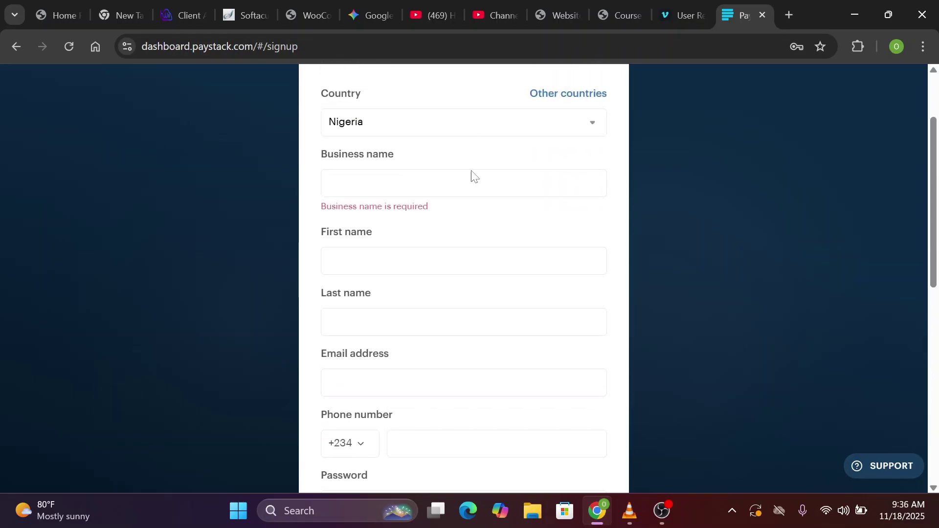
Autofill the contact details and enter a password, then abandon signup with Alt+Left
{"action": "left_click", "coordinate": [440, 184]}
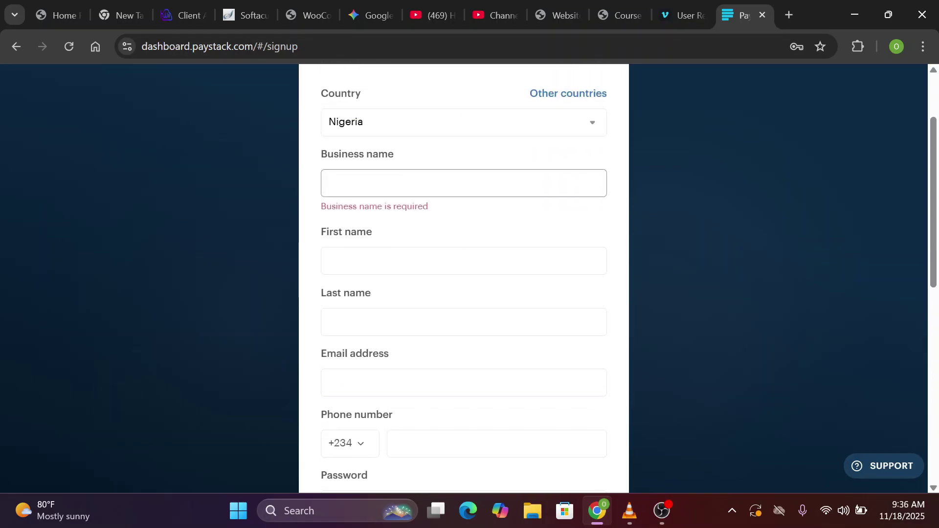
{"action": "left_click", "coordinate": [440, 261]}
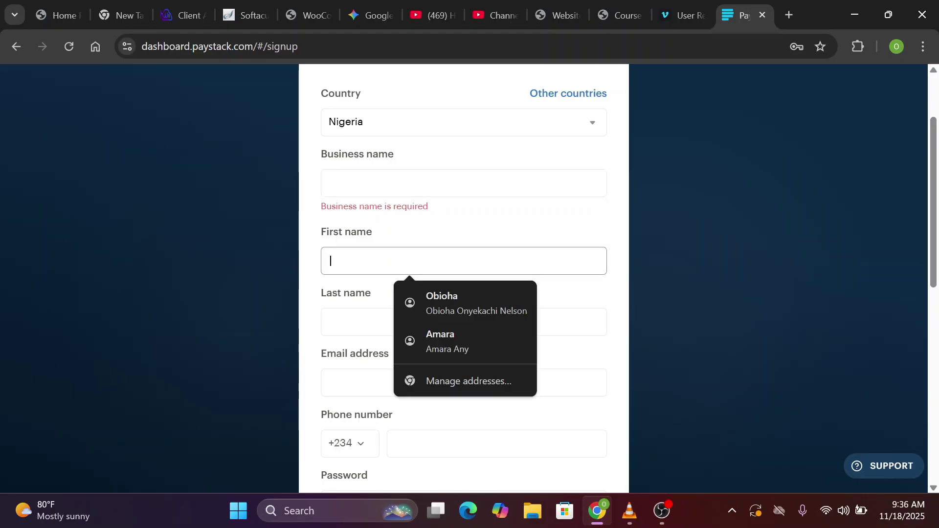
{"action": "left_click", "coordinate": [357, 314]}
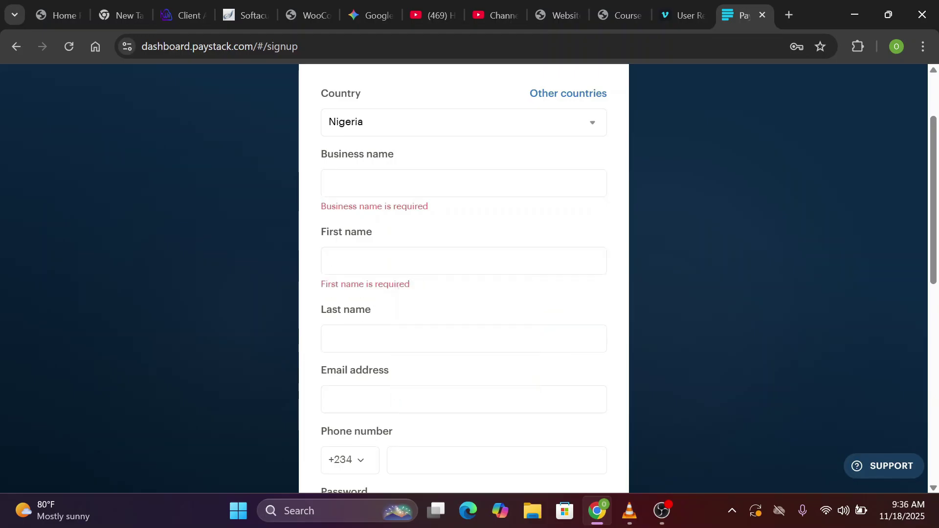
{"action": "left_click", "coordinate": [441, 184]}
{"action": "left_click", "coordinate": [440, 261]}
{"action": "left_click", "coordinate": [440, 293]}
{"action": "scroll", "coordinate": [464, 294], "scroll_direction": "down", "scroll_amount": 3}
{"action": "left_click", "coordinate": [410, 348]}
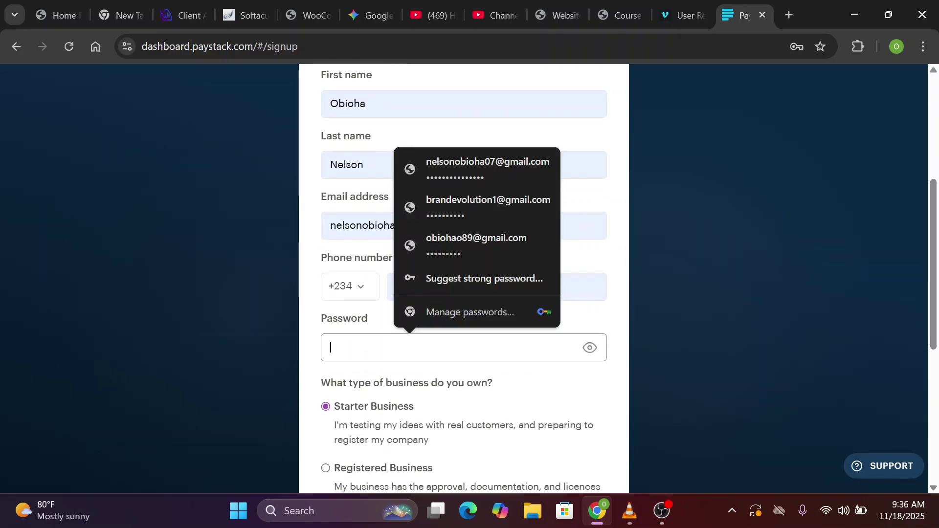
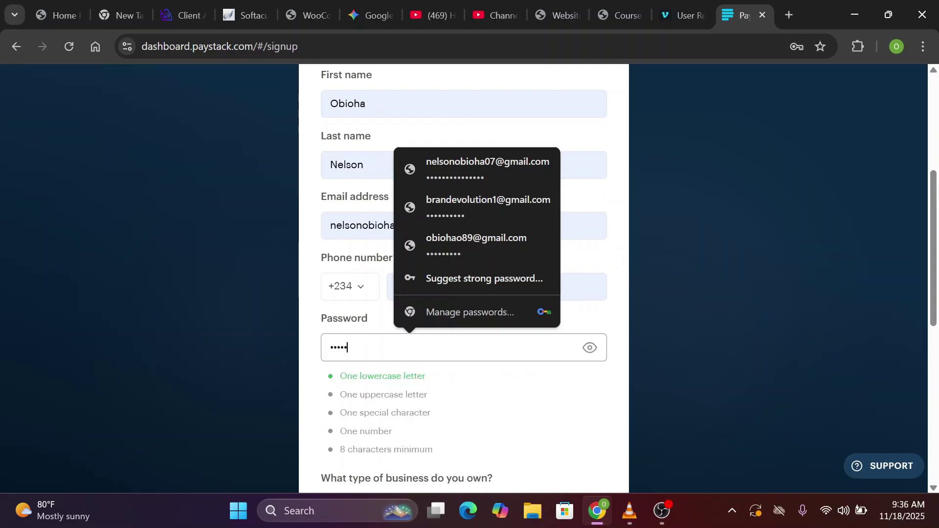
{"action": "scroll", "coordinate": [343, 216], "scroll_direction": "down", "scroll_amount": 6}
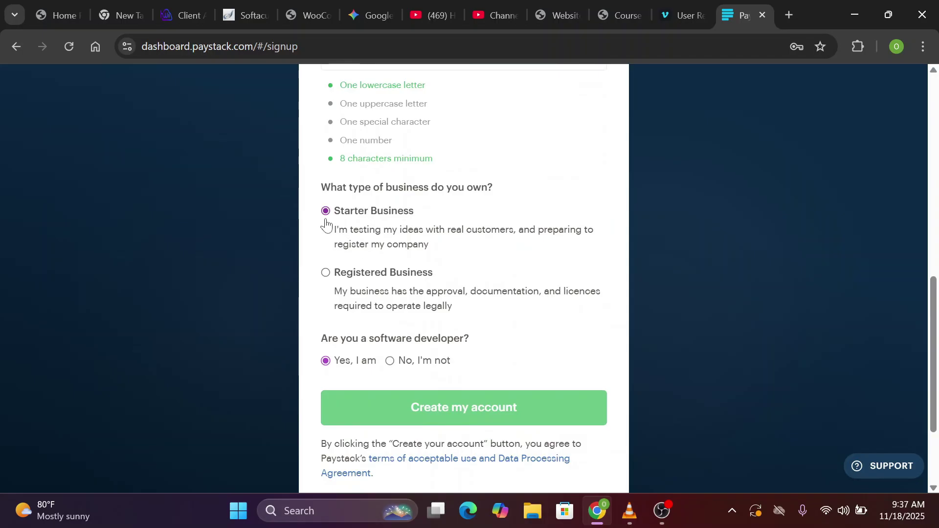
{"action": "scroll", "coordinate": [322, 294], "scroll_direction": "down", "scroll_amount": 1}
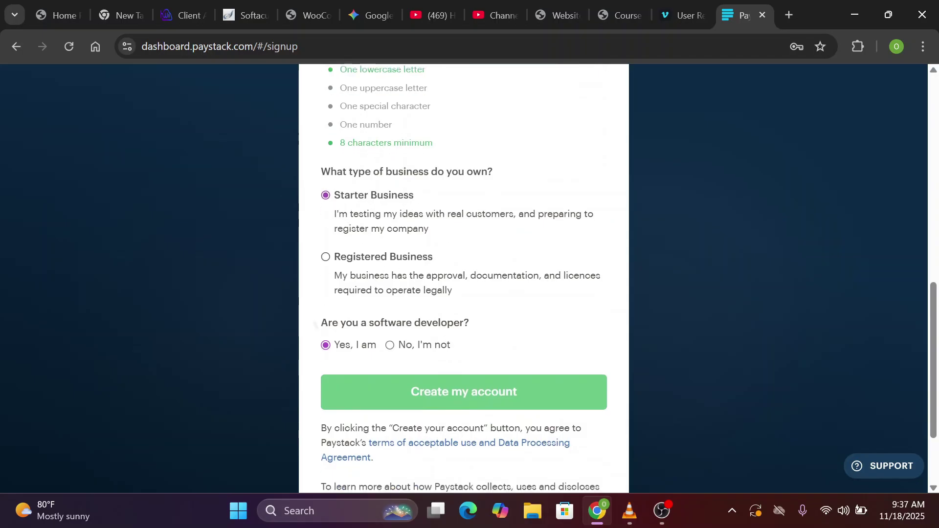
{"action": "scroll", "coordinate": [464, 279], "scroll_direction": "down", "scroll_amount": 1}
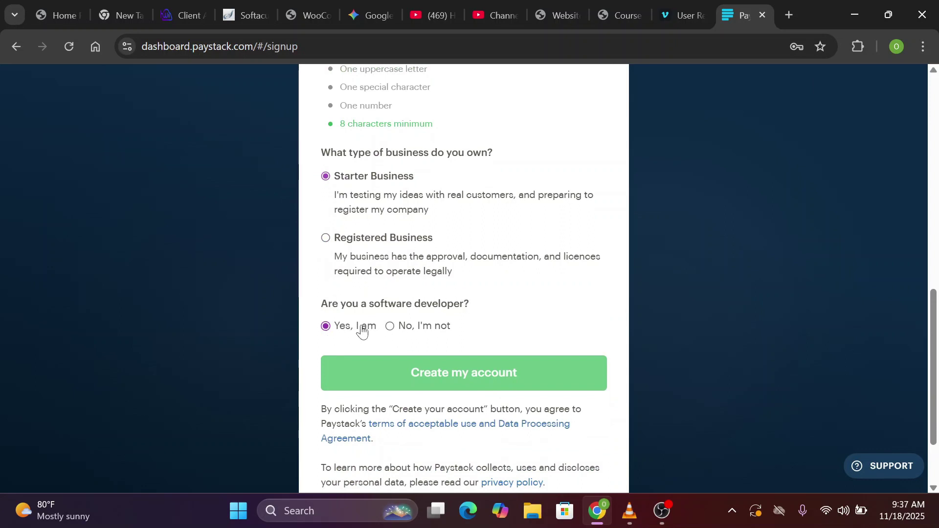
{"action": "scroll", "coordinate": [471, 277], "scroll_direction": "down", "scroll_amount": 2}
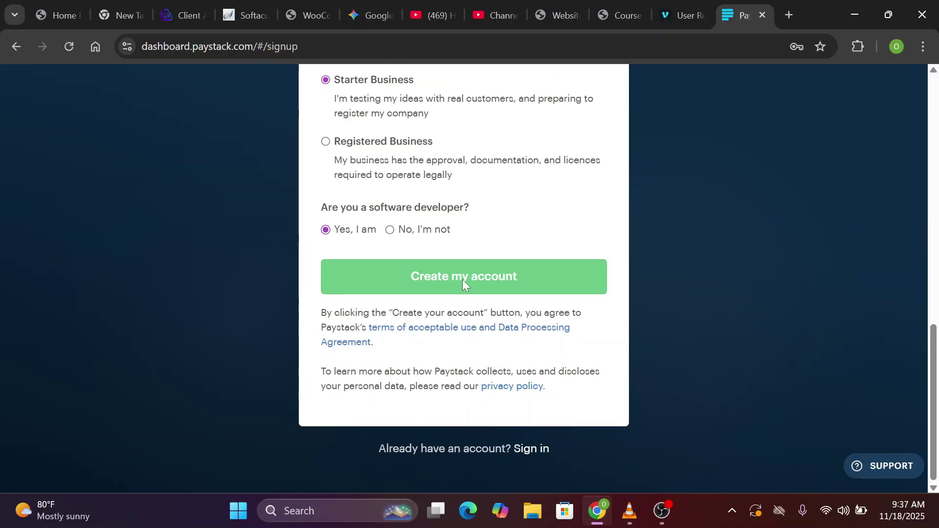
{"action": "key", "text": "alt+Left"}
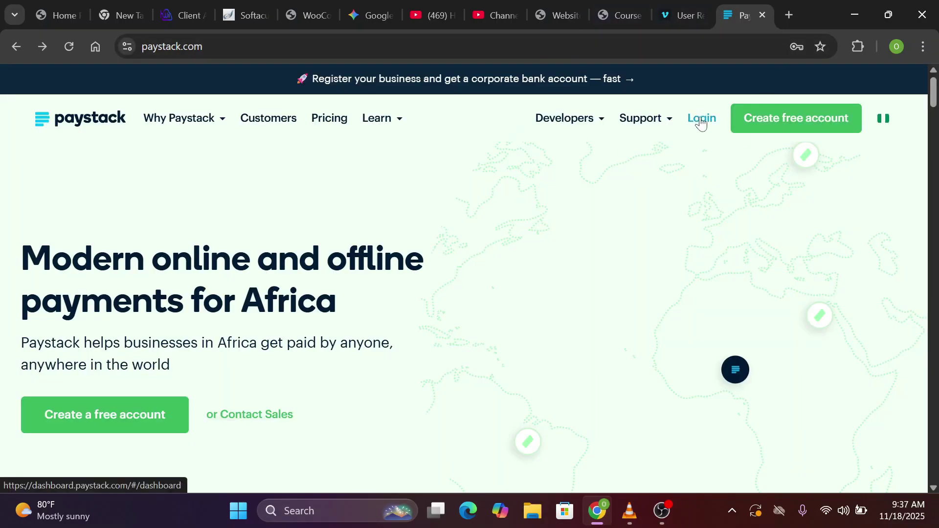
Log in to Paystack using the saved account from autofill and reach the Compliance page
{"action": "left_click", "coordinate": [701, 122]}
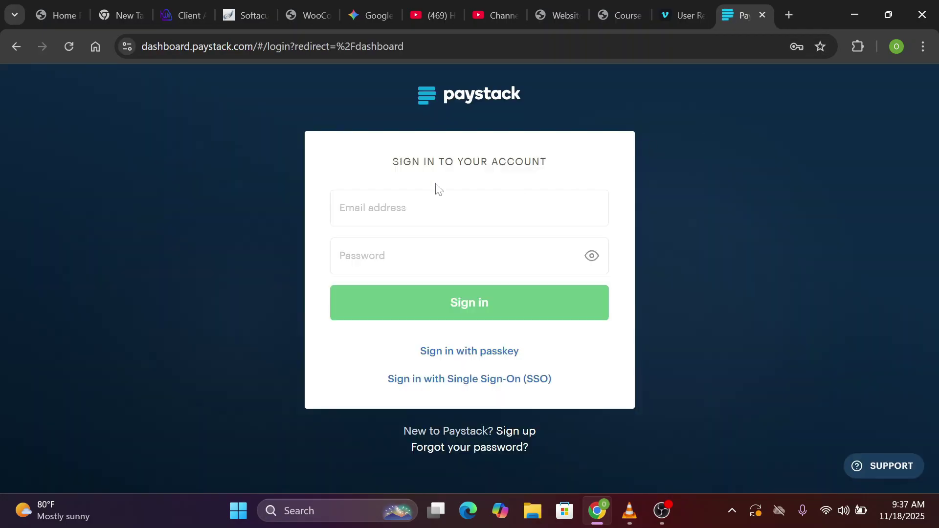
{"action": "left_click", "coordinate": [439, 208]}
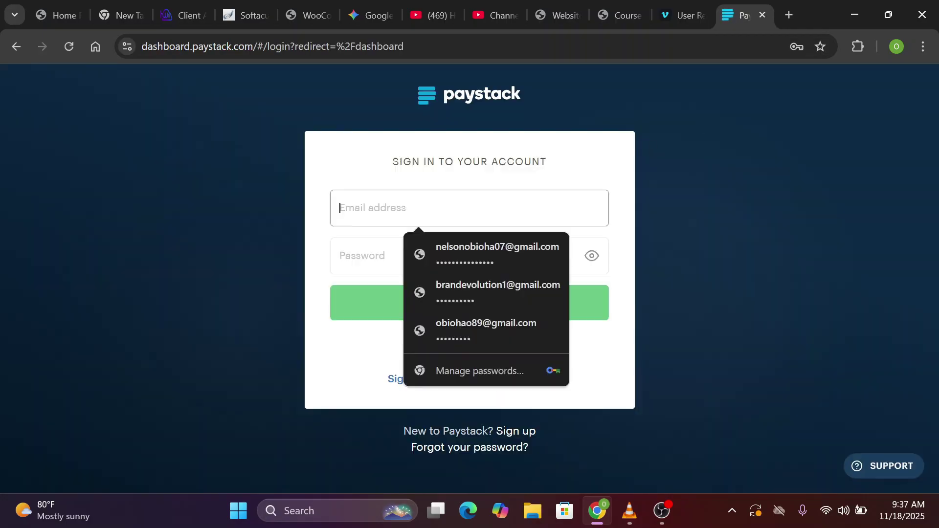
{"action": "left_click", "coordinate": [474, 330]}
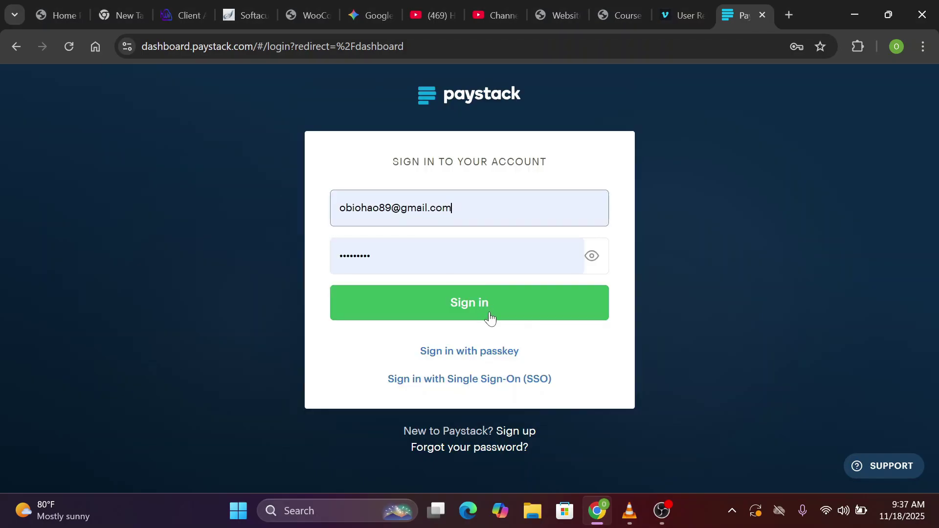
{"action": "left_click", "coordinate": [490, 317]}
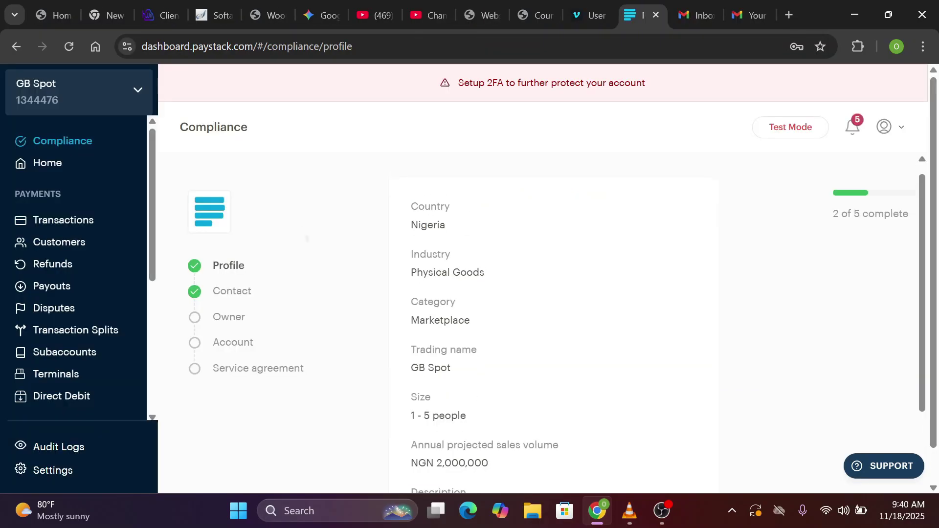
{"action": "scroll", "coordinate": [308, 238], "scroll_direction": "up", "scroll_amount": 1}
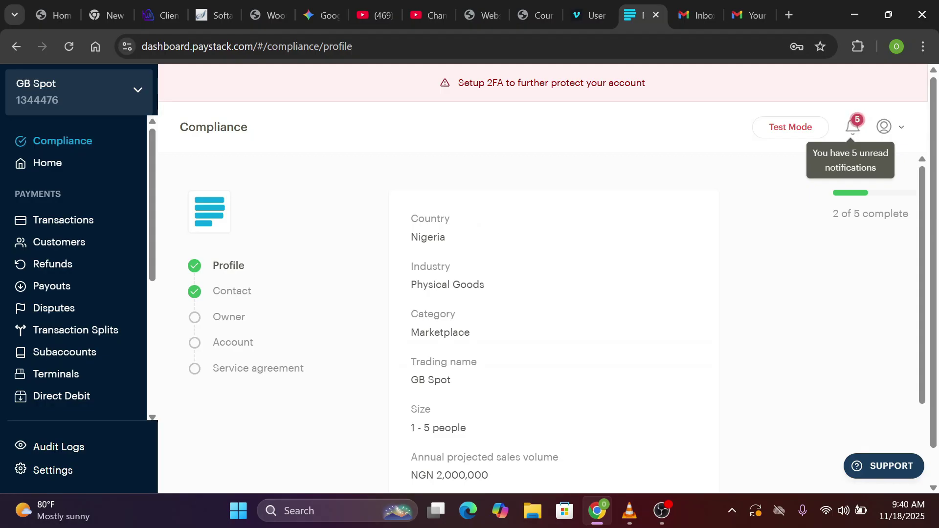
Advance with Next past the Profile and Contact steps to the Owner identification form
{"action": "scroll", "coordinate": [553, 318], "scroll_direction": "down", "scroll_amount": 3}
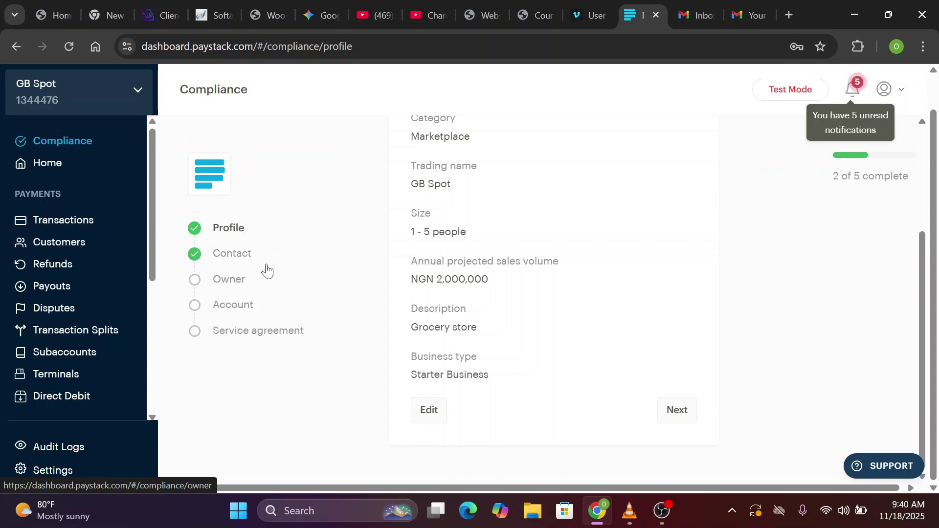
{"action": "scroll", "coordinate": [553, 293], "scroll_direction": "up", "scroll_amount": 3}
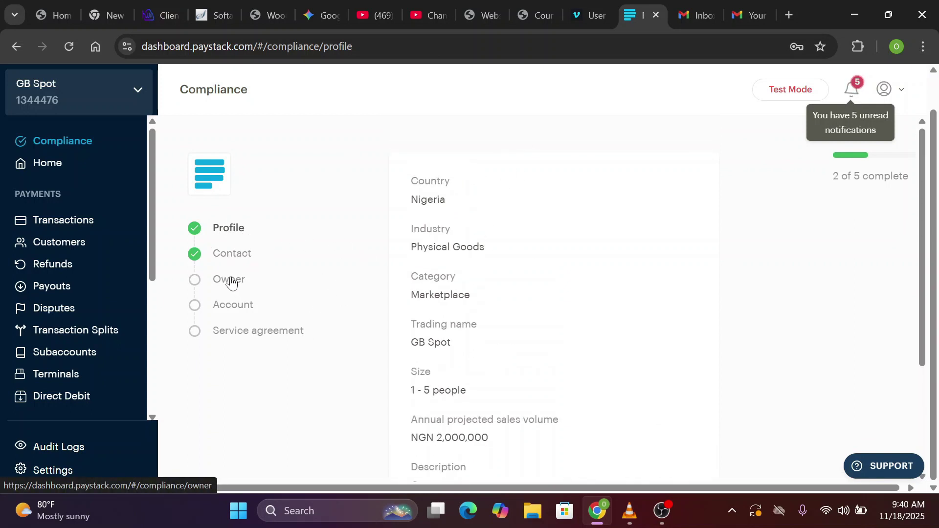
{"action": "scroll", "coordinate": [235, 279], "scroll_direction": "down", "scroll_amount": 3}
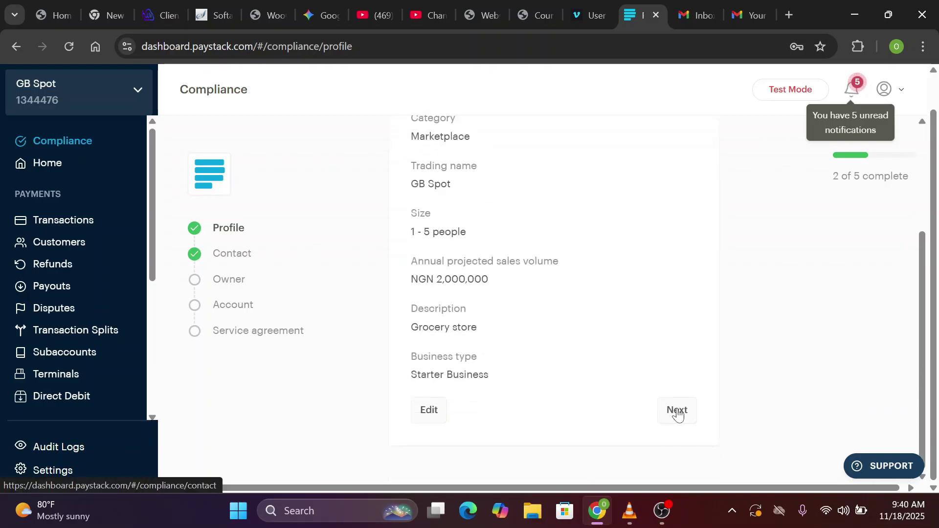
{"action": "left_click", "coordinate": [677, 411]}
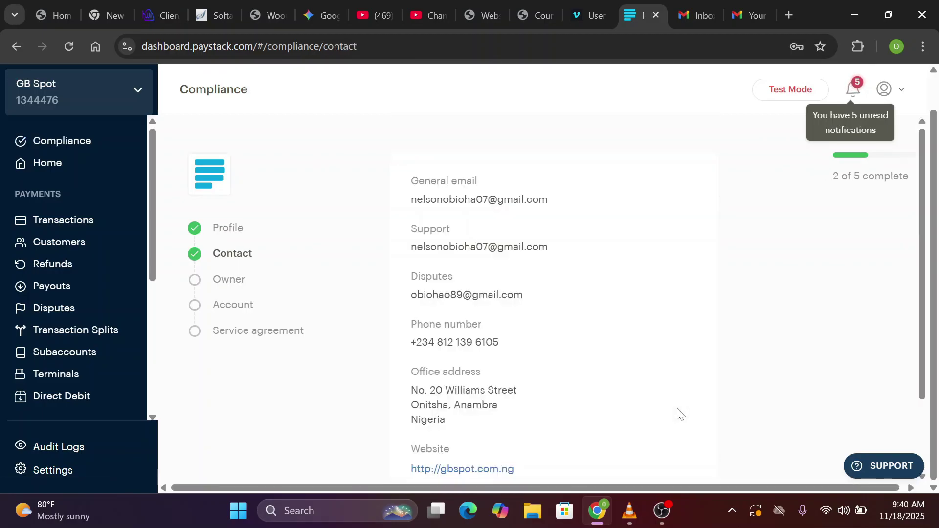
{"action": "scroll", "coordinate": [679, 413], "scroll_direction": "down", "scroll_amount": 2}
{"action": "left_click", "coordinate": [675, 410]}
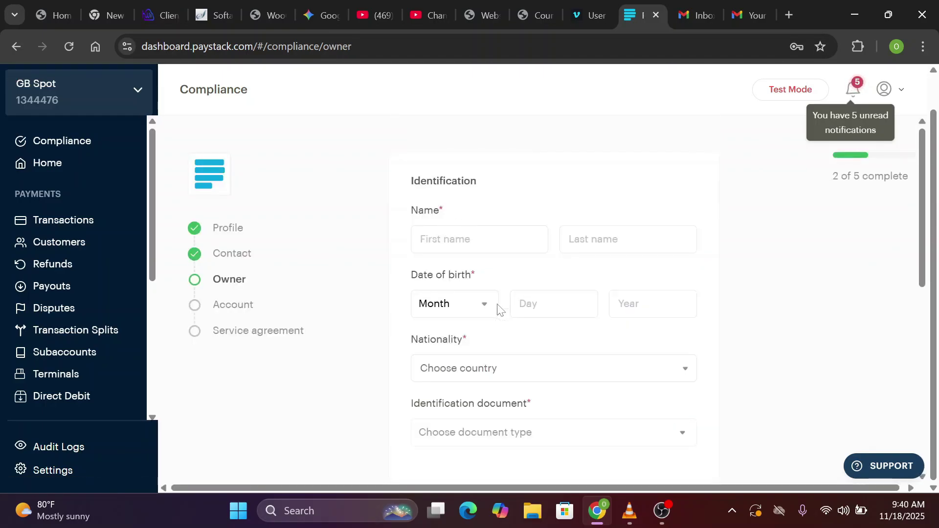
{"action": "scroll", "coordinate": [441, 352], "scroll_direction": "down", "scroll_amount": 2}
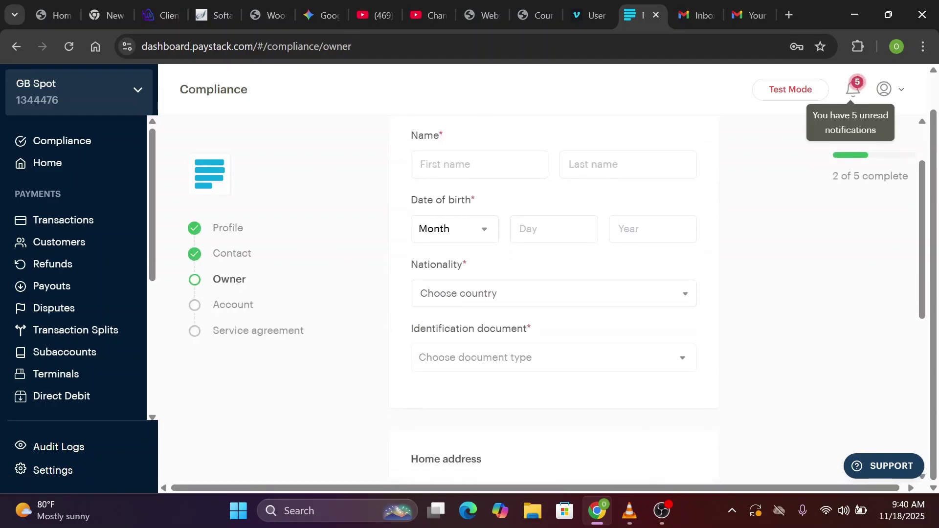
{"action": "scroll", "coordinate": [533, 429], "scroll_direction": "down", "scroll_amount": 7}
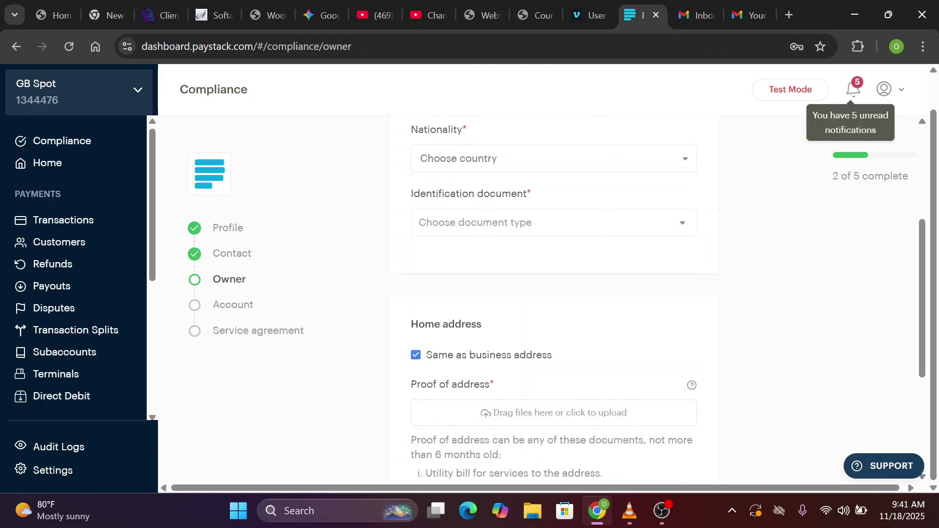
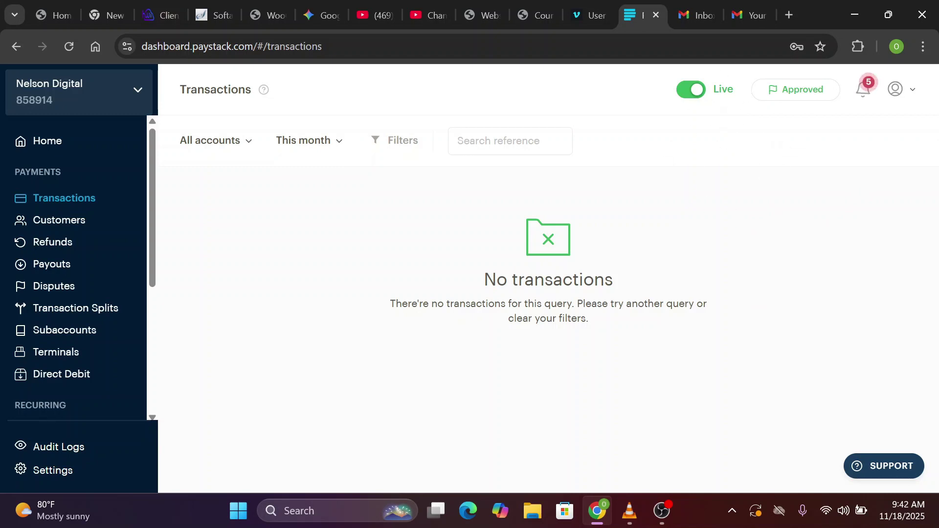
Go to the Paystack profile settings' API Keys & Webhooks section
{"action": "mouse_move", "coordinate": [762, 98]}
{"action": "left_click", "coordinate": [913, 97]}
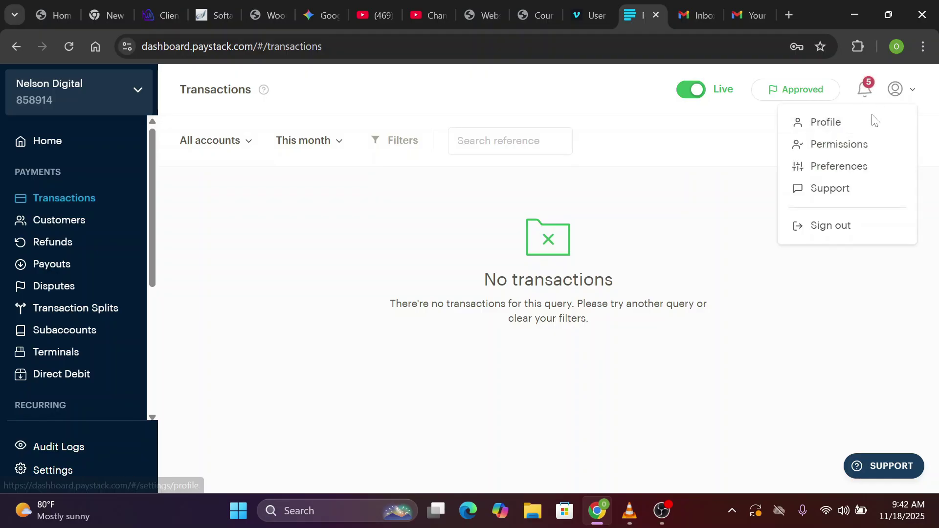
{"action": "left_click", "coordinate": [838, 131]}
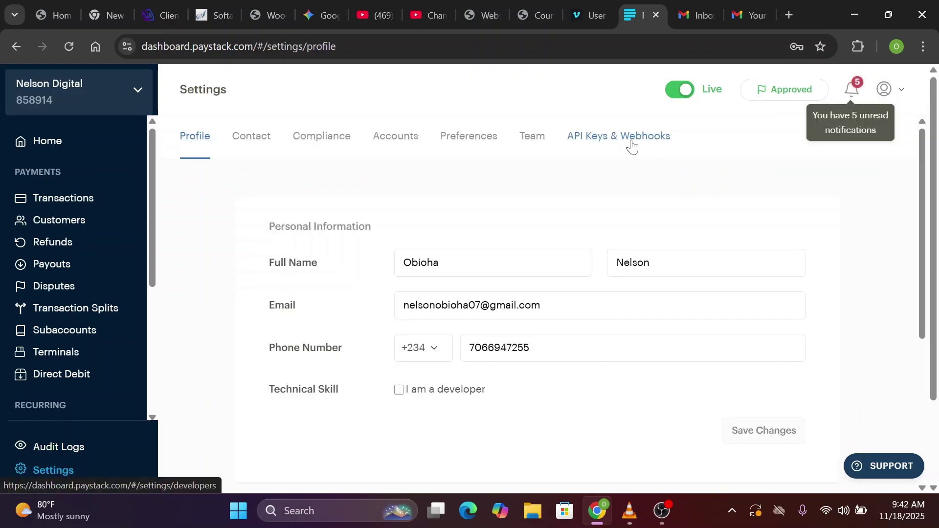
{"action": "left_click", "coordinate": [632, 145]}
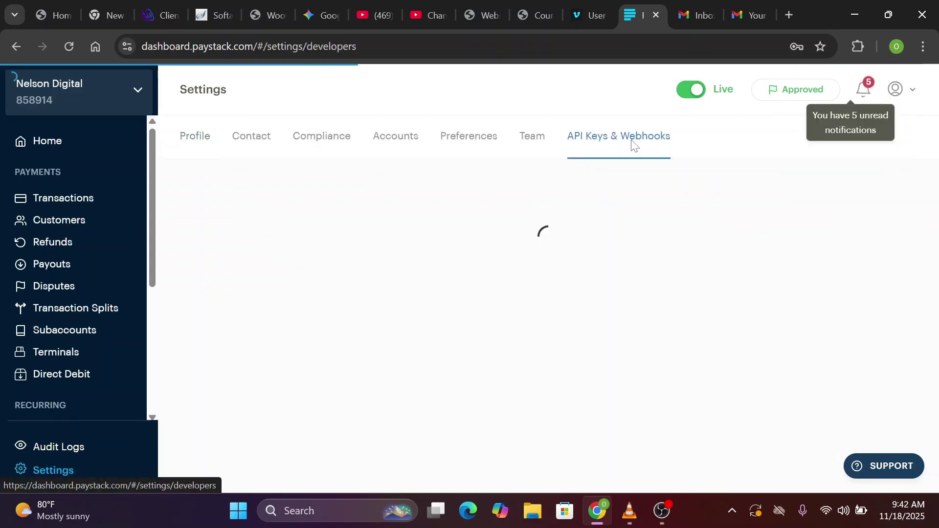
{"action": "scroll", "coordinate": [536, 208], "scroll_direction": "down", "scroll_amount": 1}
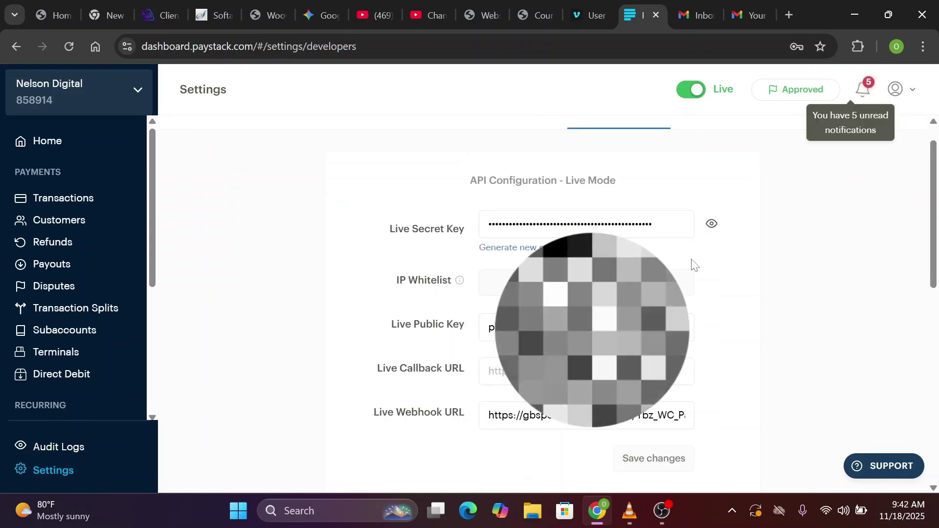
Reveal the Live Secret Key by entering the account password, and copy it
{"action": "left_click", "coordinate": [712, 224]}
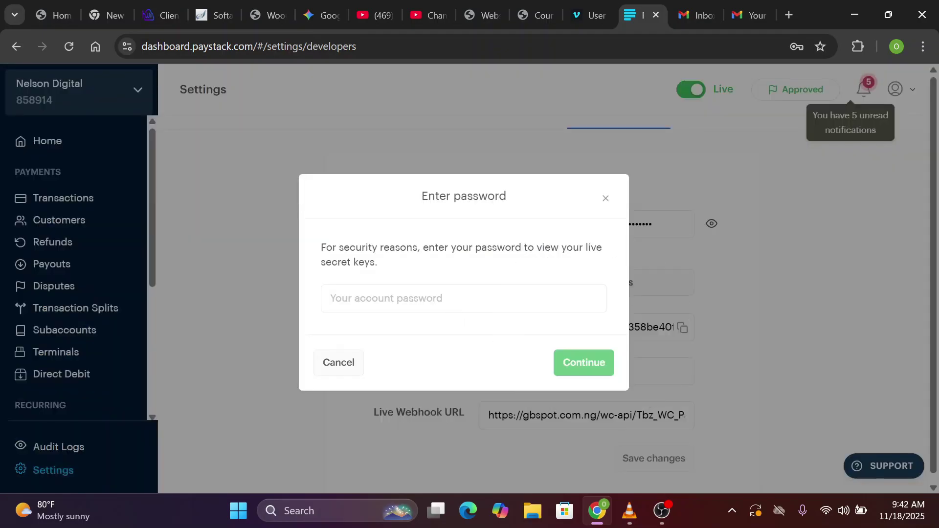
{"action": "left_click", "coordinate": [463, 298]}
{"action": "left_click", "coordinate": [475, 333]}
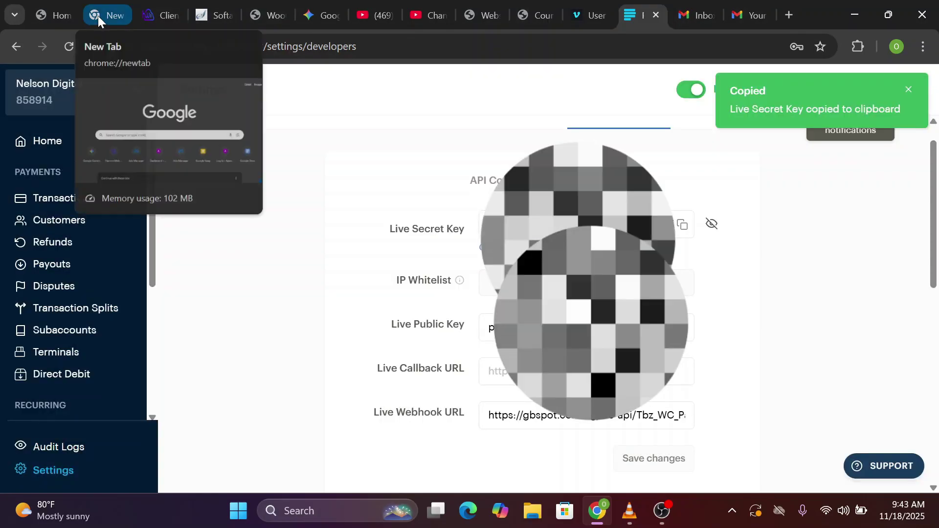
{"action": "left_click", "coordinate": [264, 14]}
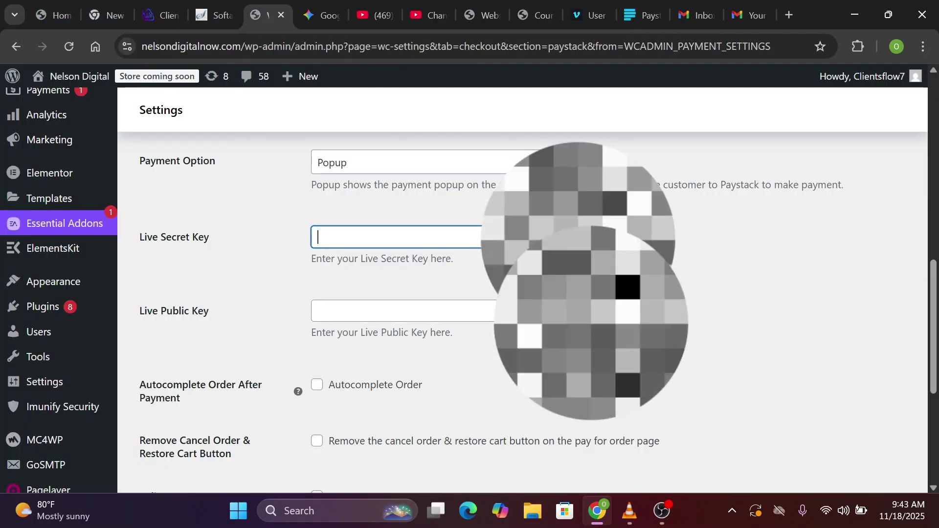
Paste the Live Secret Key and the copied Live Public Key into the WooCommerce Paystack fields
{"action": "key", "text": "ctrl+v"}
{"action": "left_click", "coordinate": [474, 311]}
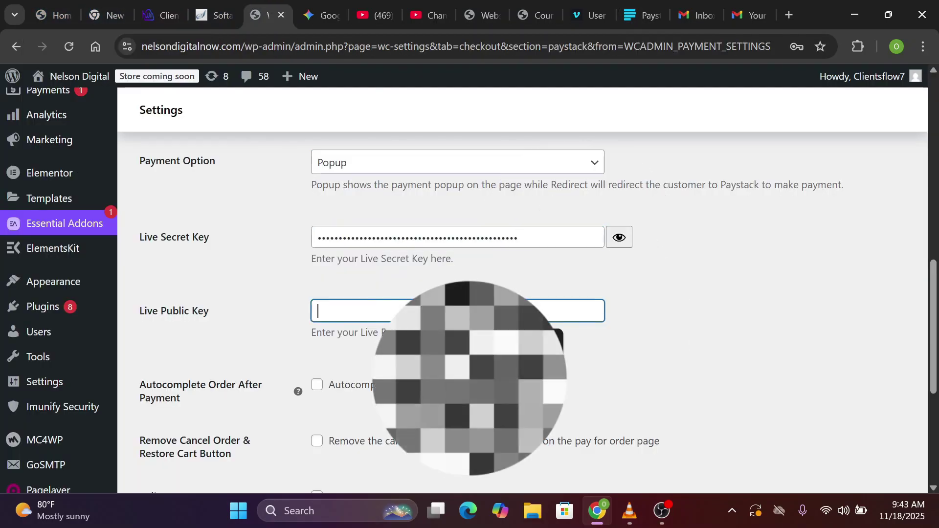
{"action": "left_click", "coordinate": [641, 16]}
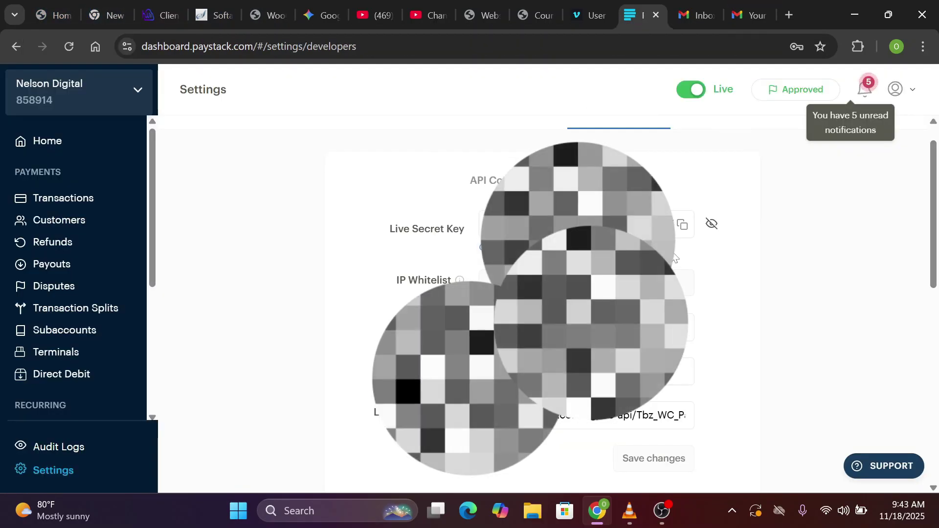
{"action": "left_click", "coordinate": [685, 333]}
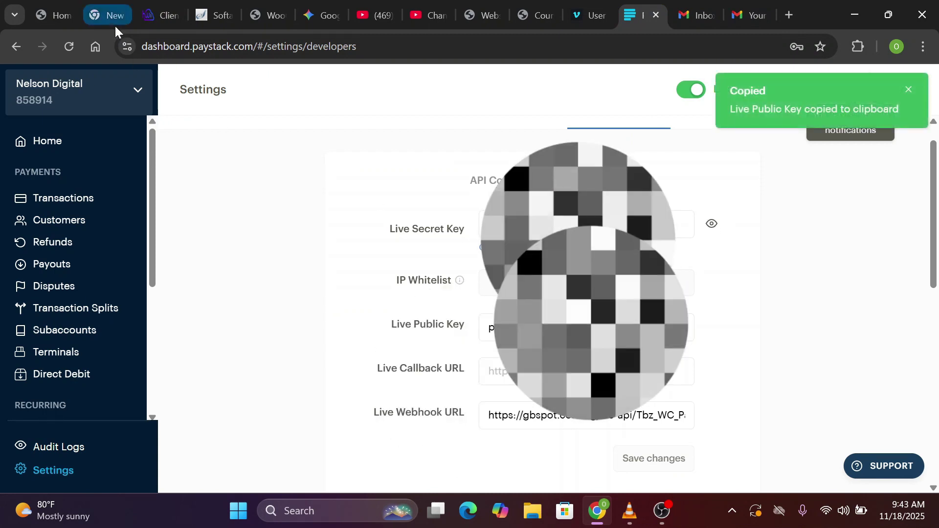
{"action": "left_click", "coordinate": [104, 19]}
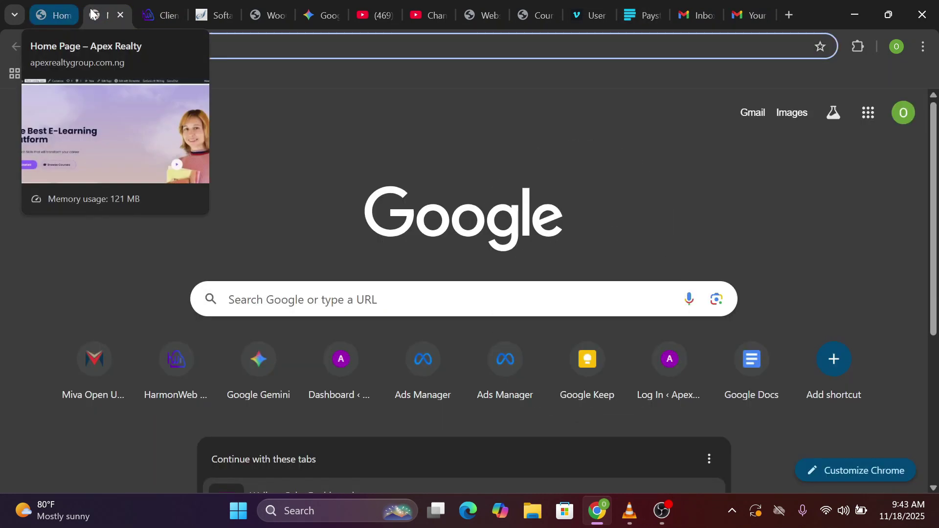
{"action": "left_click", "coordinate": [270, 14]}
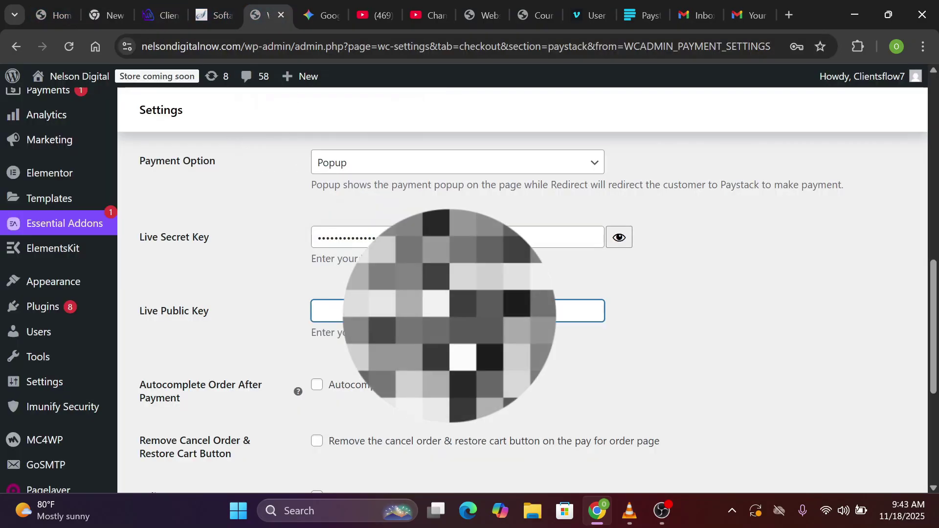
{"action": "key", "text": "ctrl+v"}
{"action": "left_click", "coordinate": [702, 295]}
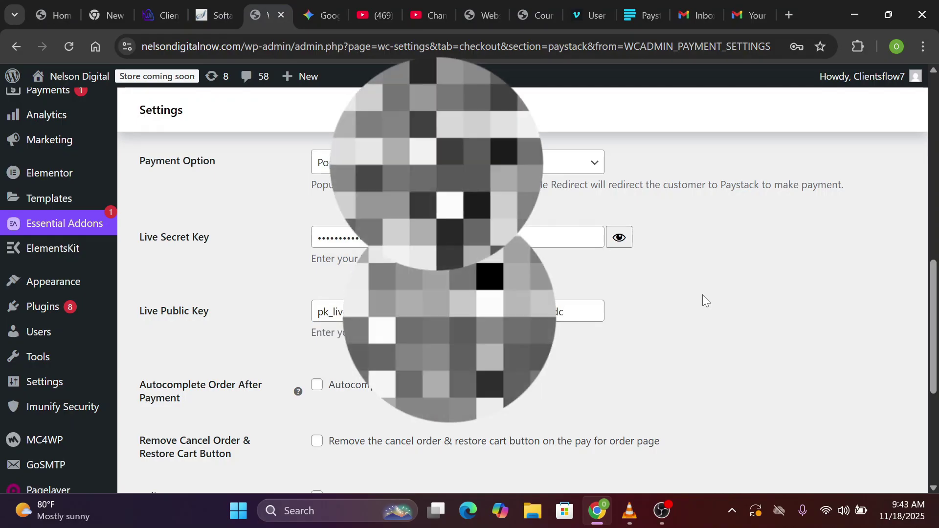
Save the Paystack payment settings and select the store's webhook URL for copying
{"action": "scroll", "coordinate": [703, 295], "scroll_direction": "down", "scroll_amount": 4}
{"action": "scroll", "coordinate": [702, 295], "scroll_direction": "down", "scroll_amount": 2}
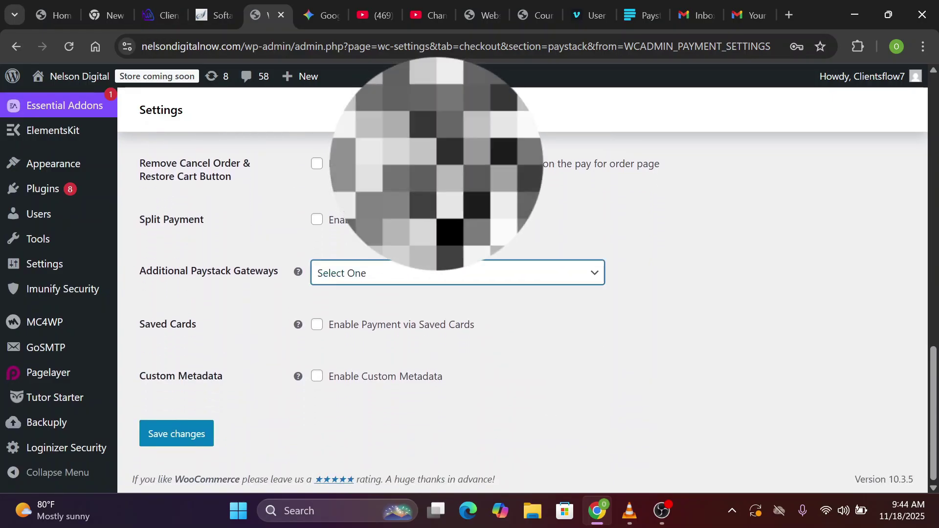
{"action": "left_click", "coordinate": [155, 442]}
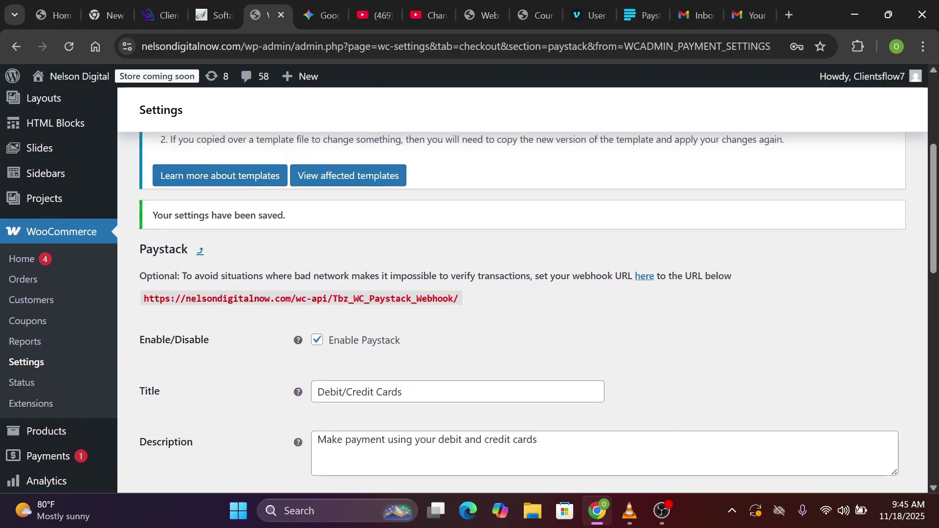
{"action": "left_click_drag", "start_coordinate": [460, 298], "coordinate": [144, 299]}
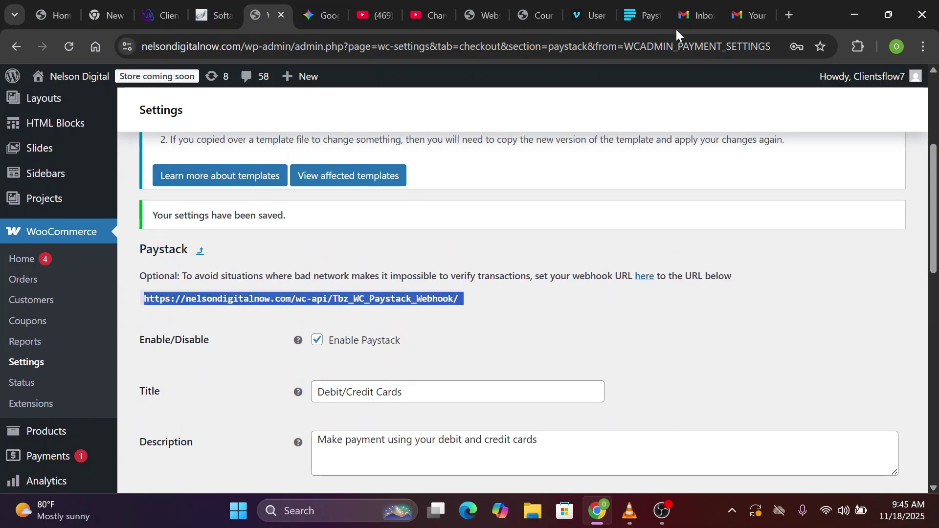
Replace Paystack's Live Webhook URL with the store's copied webhook address and save
{"action": "left_click", "coordinate": [640, 18]}
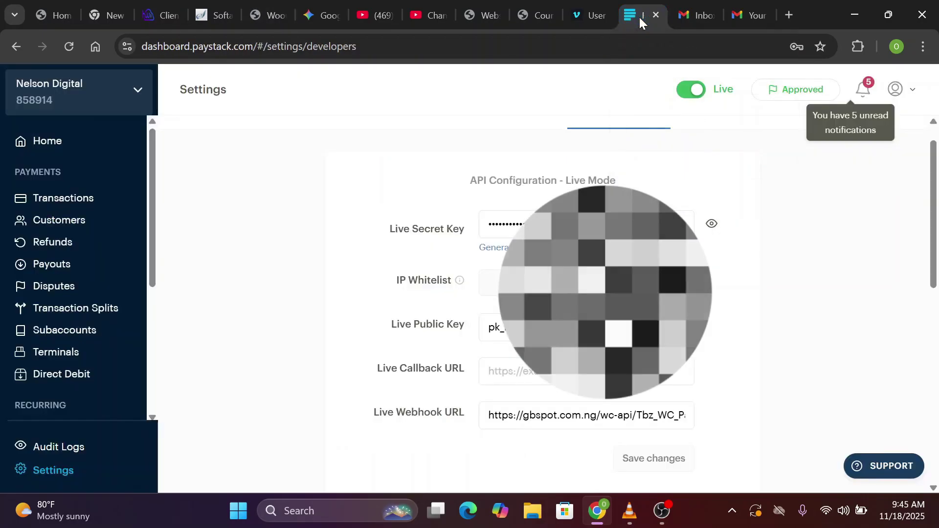
{"action": "scroll", "coordinate": [410, 341], "scroll_direction": "down", "scroll_amount": 2}
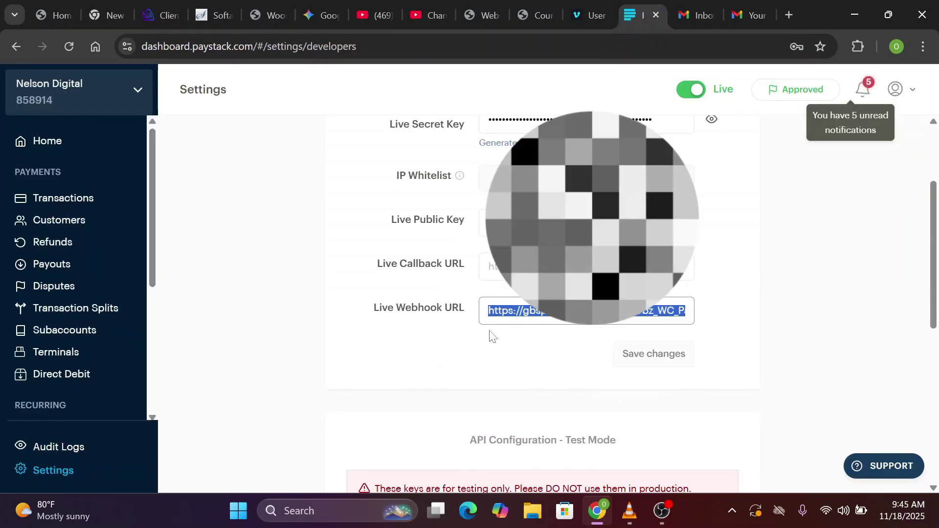
{"action": "key", "text": "ctrl+v"}
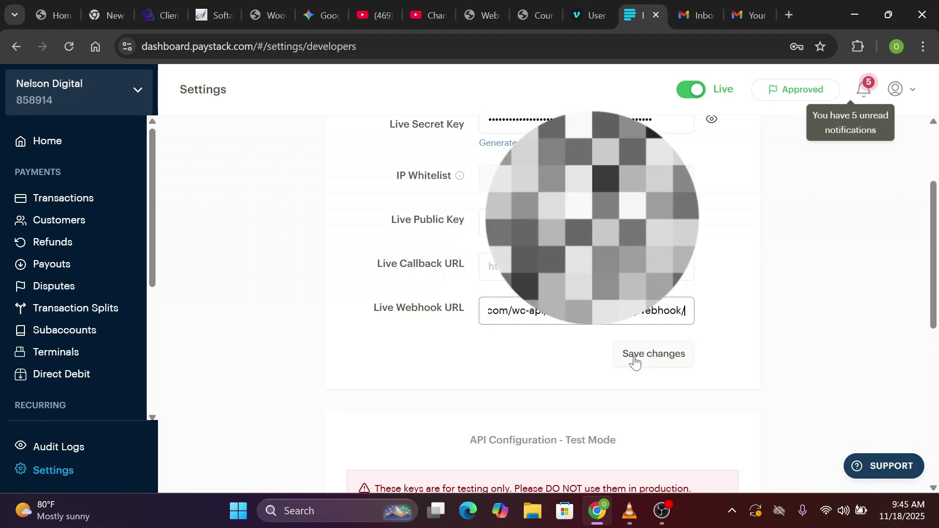
{"action": "left_click", "coordinate": [635, 362]}
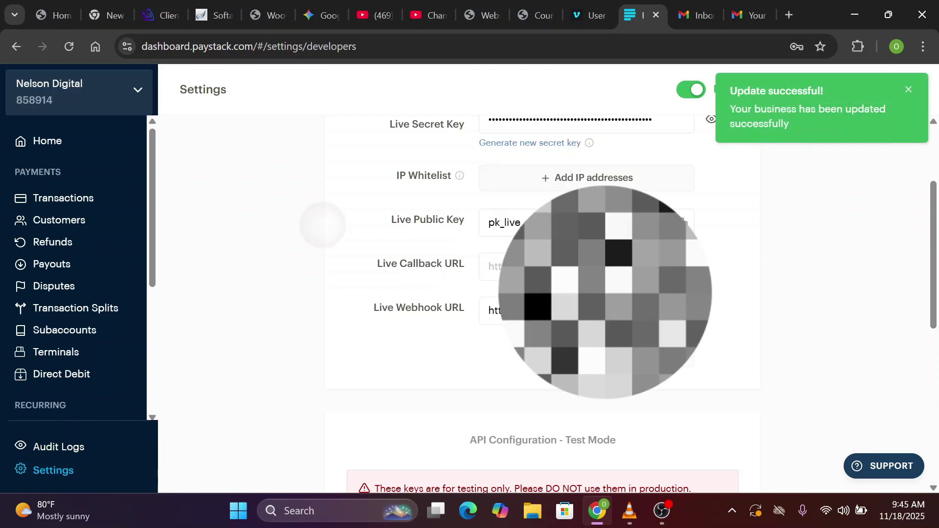
{"action": "scroll", "coordinate": [323, 215], "scroll_direction": "up", "scroll_amount": 3}
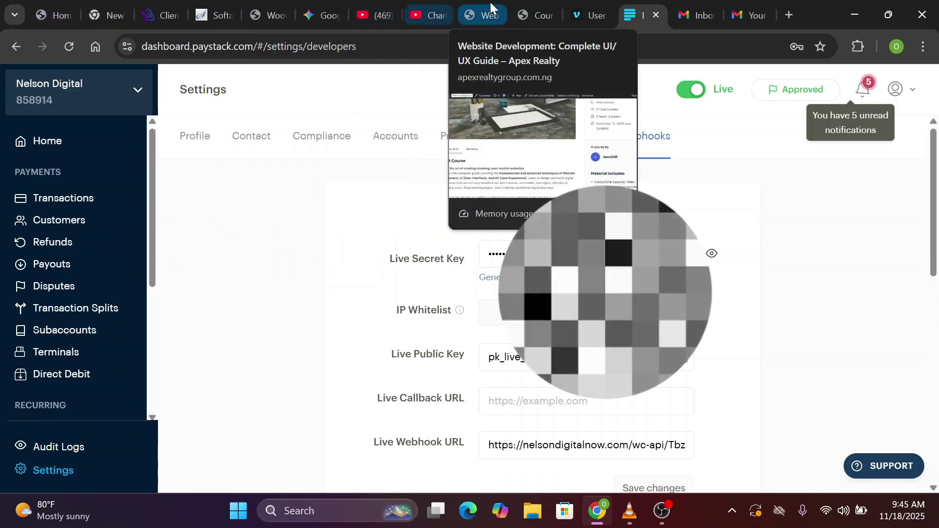
{"action": "left_click", "coordinate": [486, 14]}
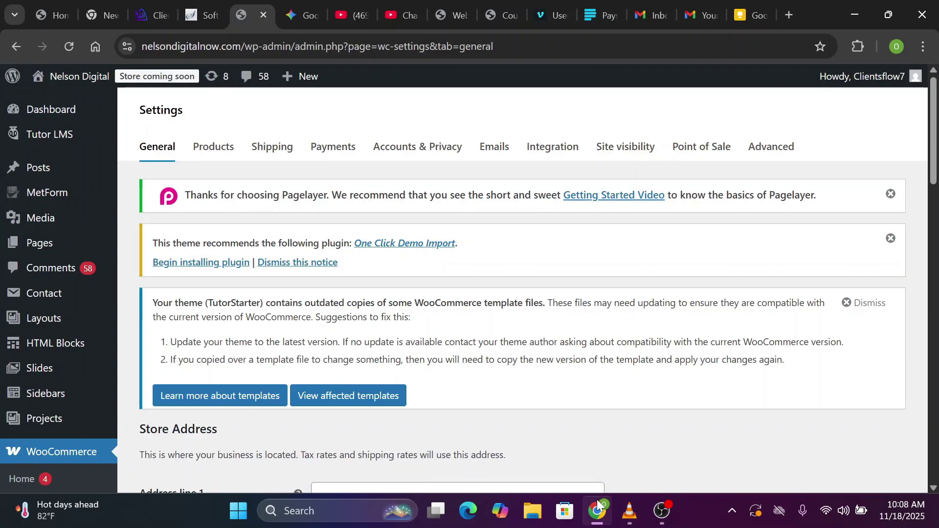
Select all 12 products in All Products for trashing, then start a blank new product
{"action": "scroll", "coordinate": [470, 293], "scroll_direction": "down", "scroll_amount": 5}
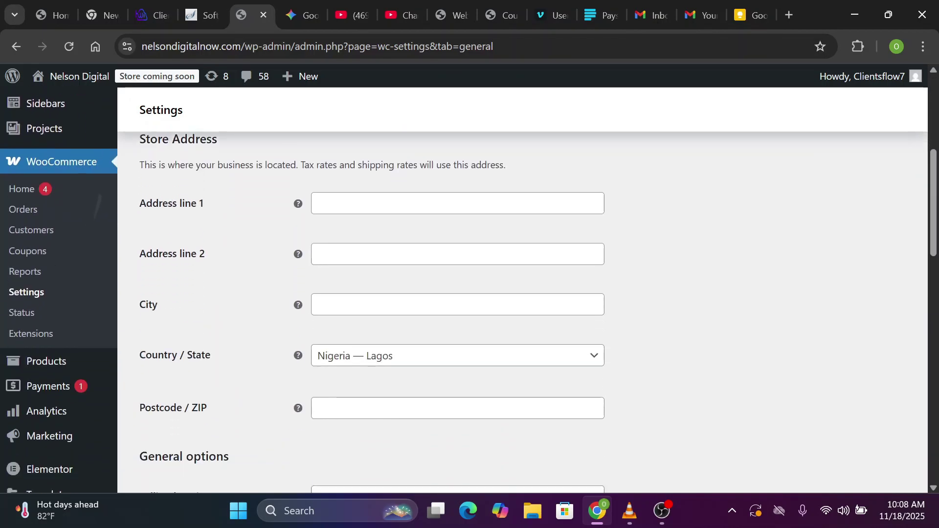
{"action": "scroll", "coordinate": [63, 329], "scroll_direction": "down", "scroll_amount": 1}
{"action": "scroll", "coordinate": [63, 329], "scroll_direction": "up", "scroll_amount": 1}
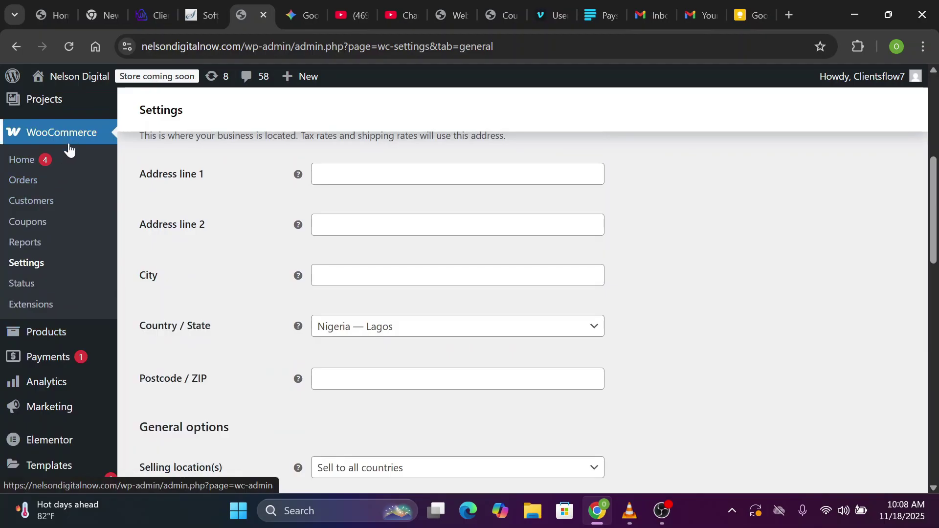
{"action": "left_click", "coordinate": [44, 333]}
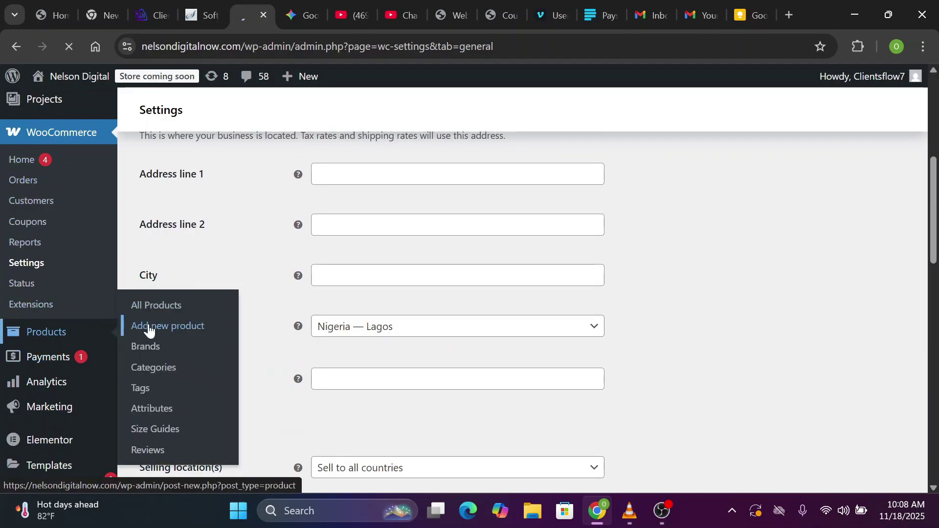
{"action": "scroll", "coordinate": [149, 325], "scroll_direction": "down", "scroll_amount": 4}
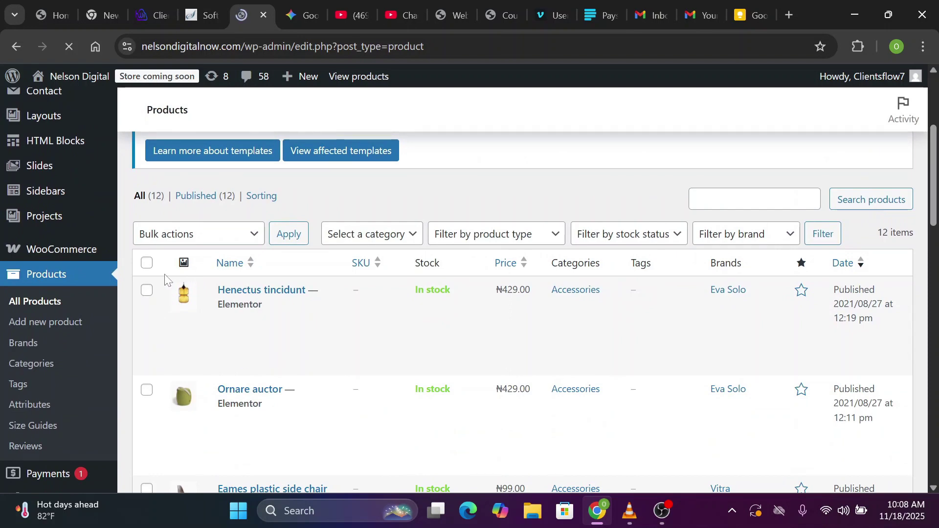
{"action": "left_click", "coordinate": [149, 267]}
{"action": "scroll", "coordinate": [310, 142], "scroll_direction": "up", "scroll_amount": 5}
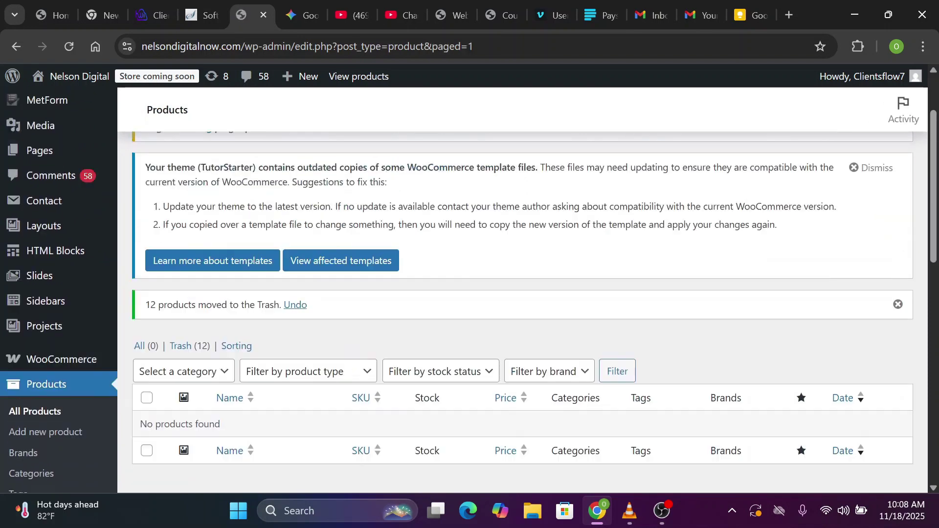
{"action": "left_click", "coordinate": [267, 165]}
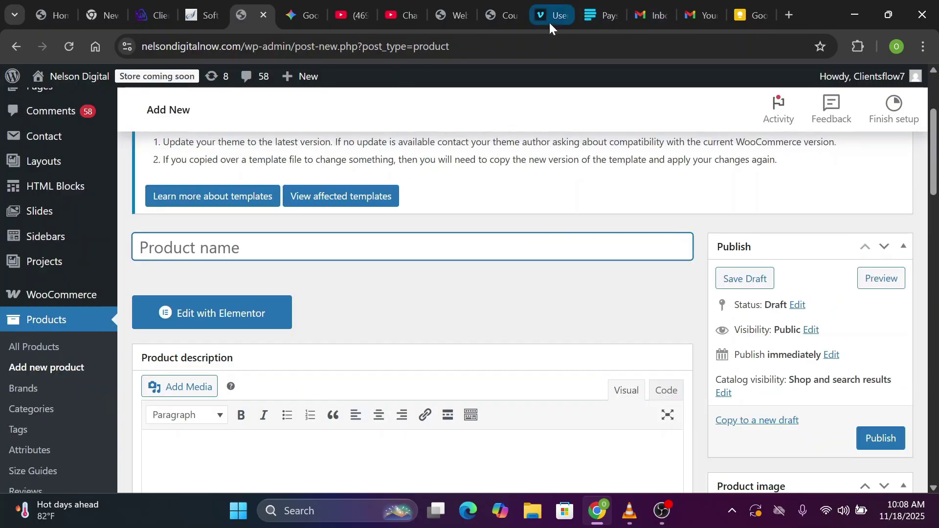
Make 'Website Development: Complete UI/UX Guide' a Simple product, marked Virtual and For Tutor
{"action": "left_click", "coordinate": [511, 16]}
{"action": "scroll", "coordinate": [328, 294], "scroll_direction": "up", "scroll_amount": 4}
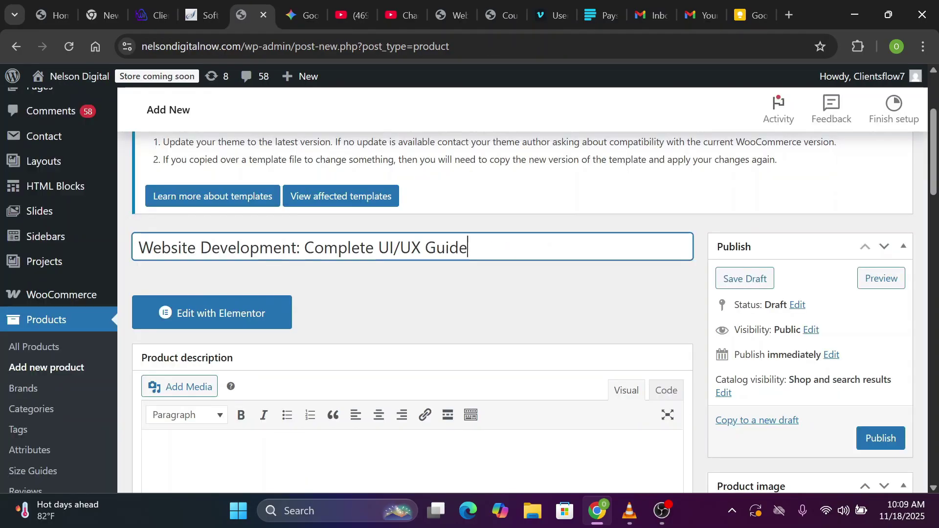
{"action": "scroll", "coordinate": [469, 289], "scroll_direction": "down", "scroll_amount": 6}
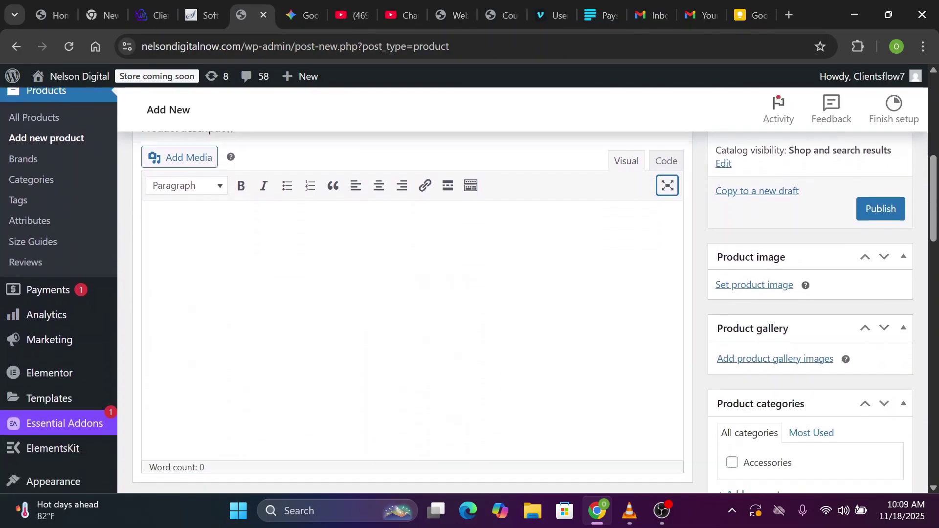
{"action": "scroll", "coordinate": [280, 250], "scroll_direction": "down", "scroll_amount": 4}
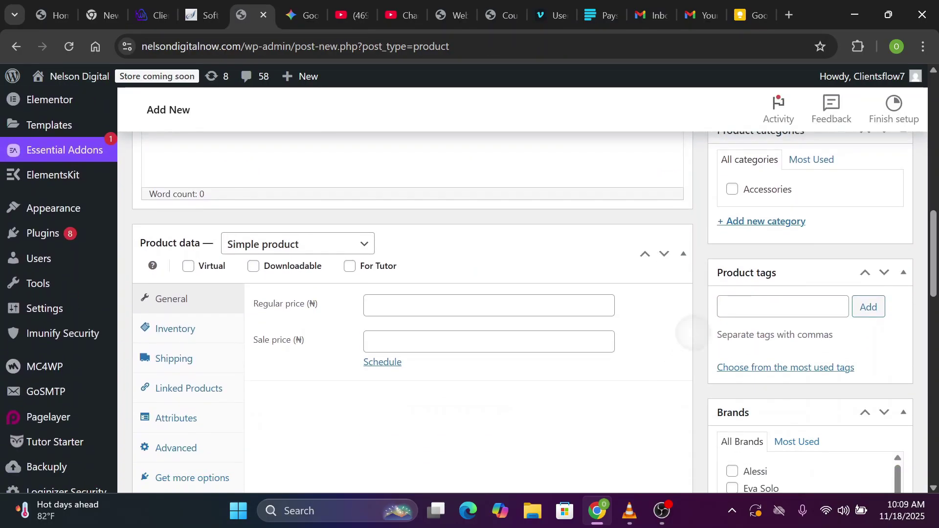
{"action": "left_click", "coordinate": [280, 250]}
{"action": "left_click", "coordinate": [279, 248]}
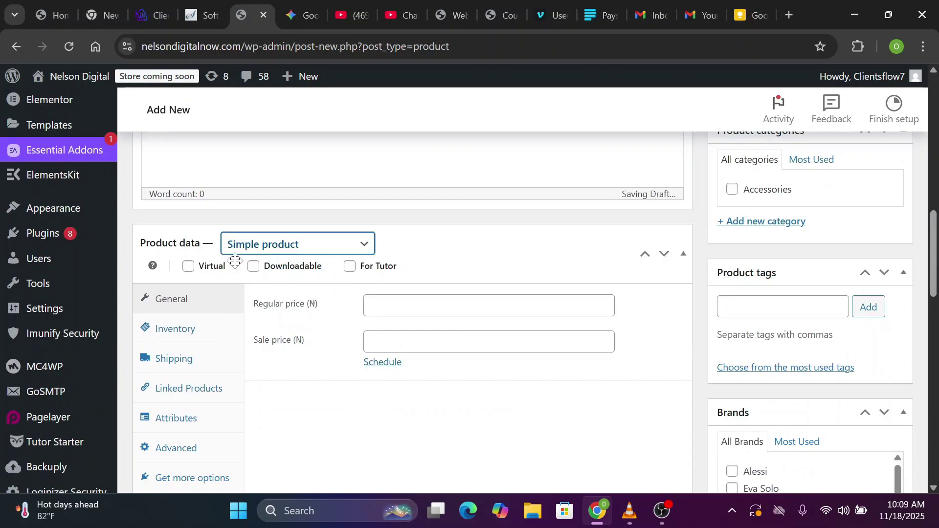
{"action": "left_click", "coordinate": [187, 267]}
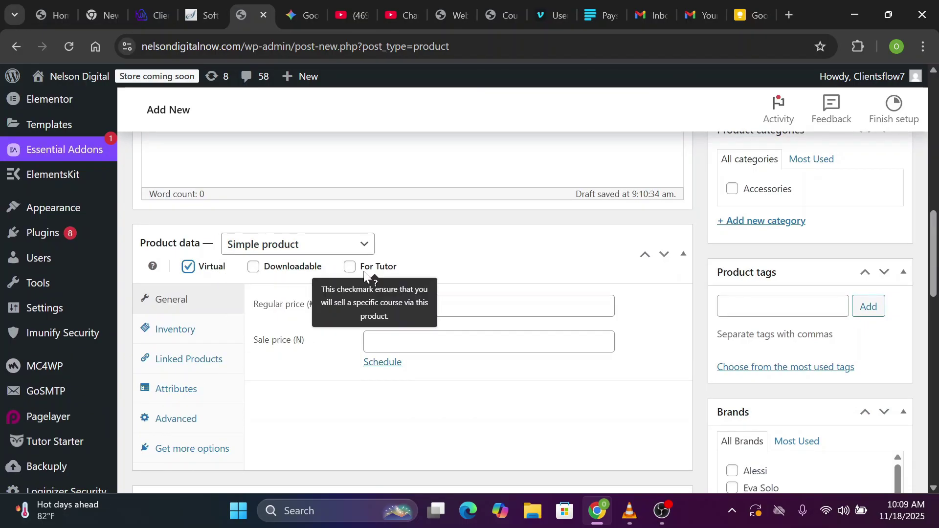
{"action": "left_click", "coordinate": [350, 267]}
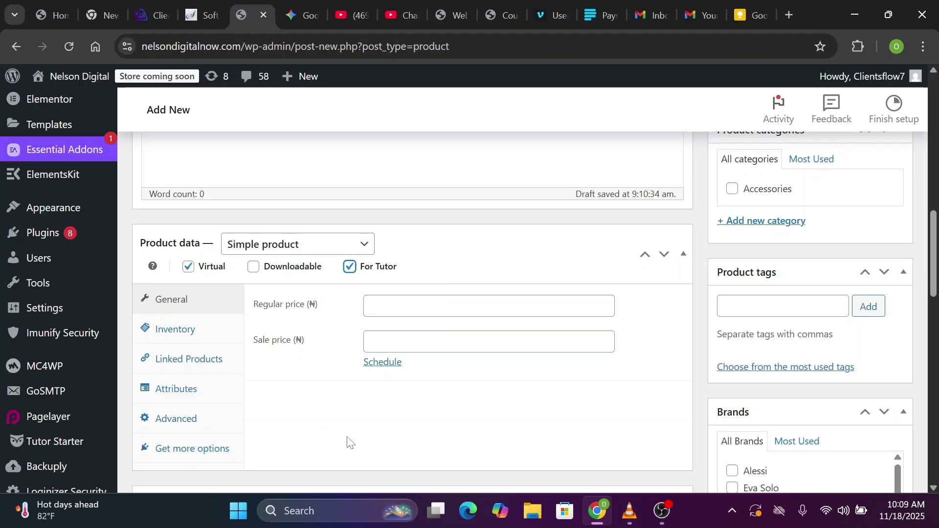
Set the regular price to 50000 and publish the product
{"action": "left_click", "coordinate": [451, 306]}
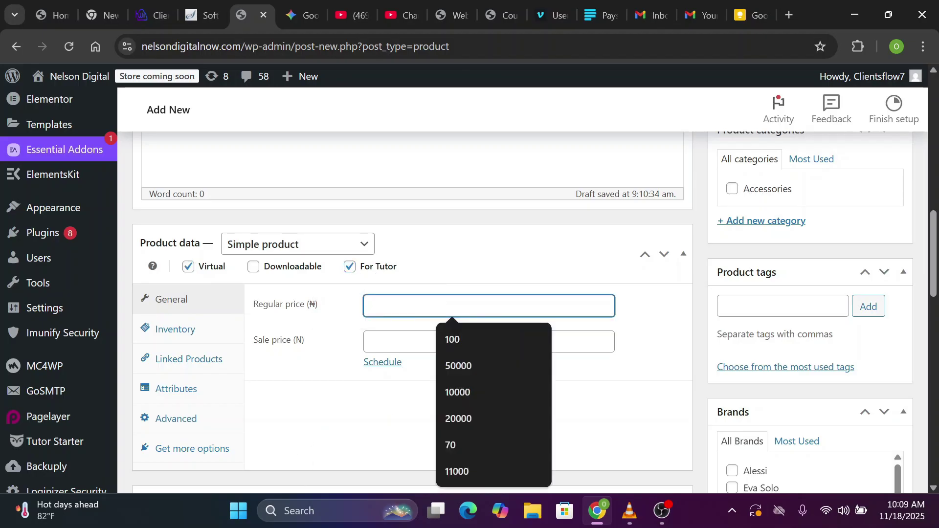
{"action": "left_click", "coordinate": [461, 368]}
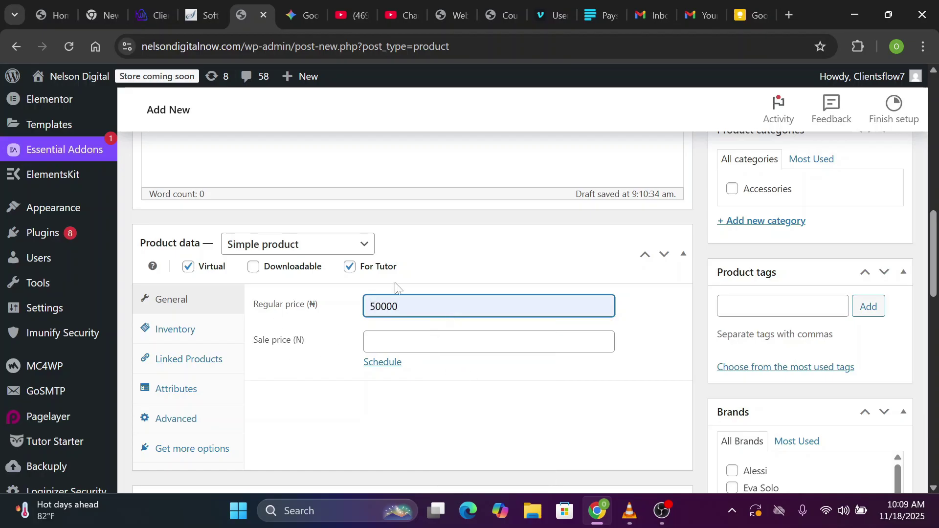
{"action": "scroll", "coordinate": [236, 449], "scroll_direction": "down", "scroll_amount": 1}
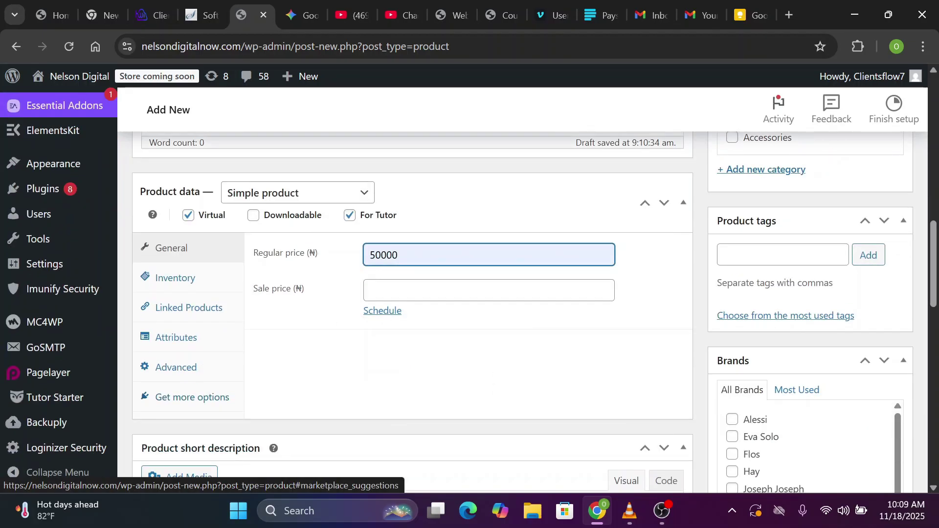
{"action": "left_click", "coordinate": [184, 245]}
{"action": "scroll", "coordinate": [184, 245], "scroll_direction": "down", "scroll_amount": 4}
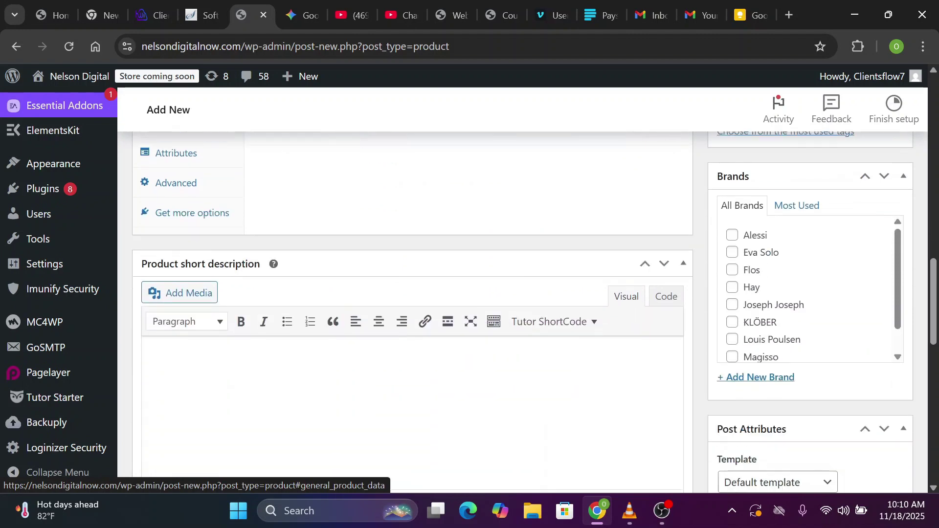
{"action": "scroll", "coordinate": [524, 205], "scroll_direction": "up", "scroll_amount": 10}
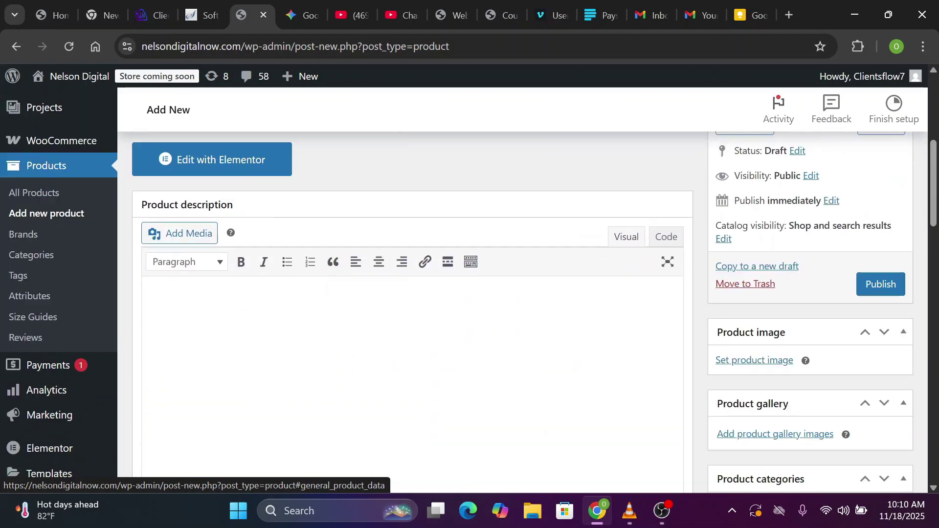
{"action": "left_click", "coordinate": [881, 285]}
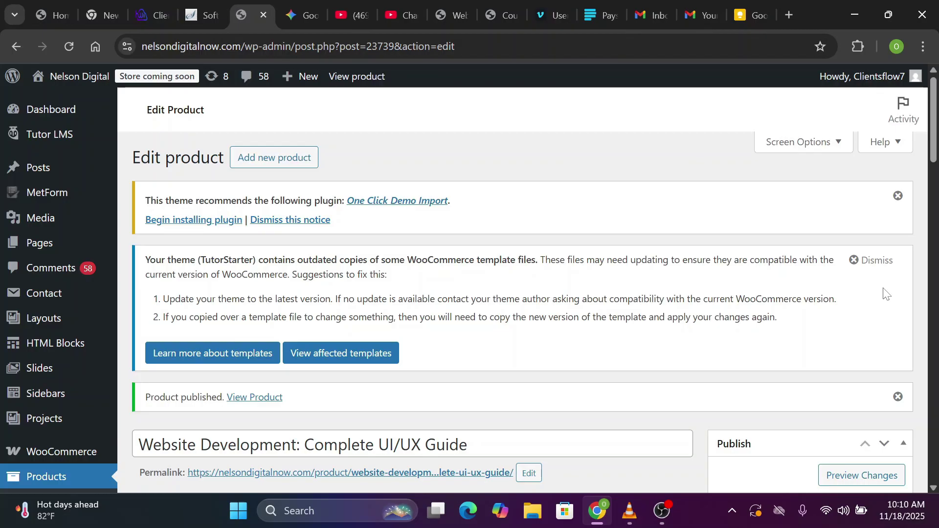
{"action": "scroll", "coordinate": [885, 294], "scroll_direction": "down", "scroll_amount": 2}
{"action": "scroll", "coordinate": [489, 294], "scroll_direction": "up", "scroll_amount": 3}
{"action": "mouse_move", "coordinate": [63, 142]}
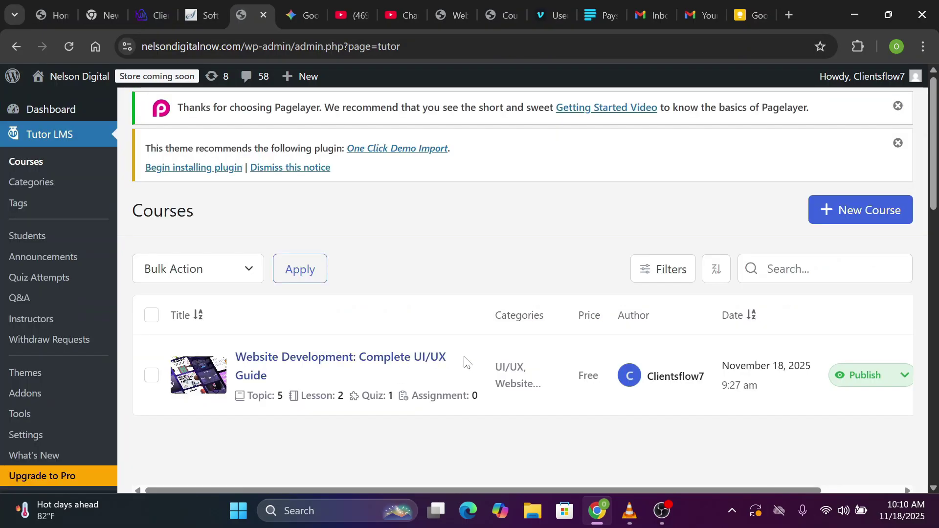
Open the Website Development course for editing
{"action": "left_click", "coordinate": [151, 376]}
{"action": "left_click", "coordinate": [151, 375]}
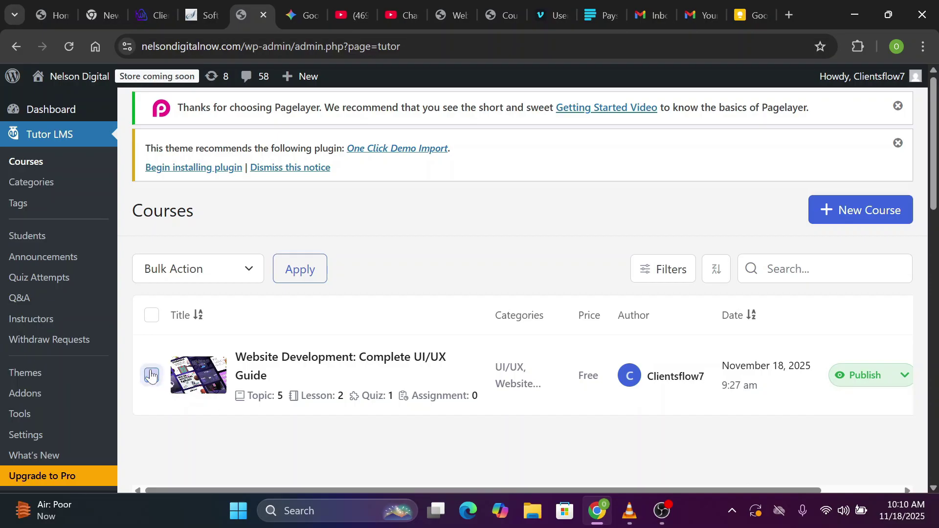
{"action": "left_click", "coordinate": [322, 362]}
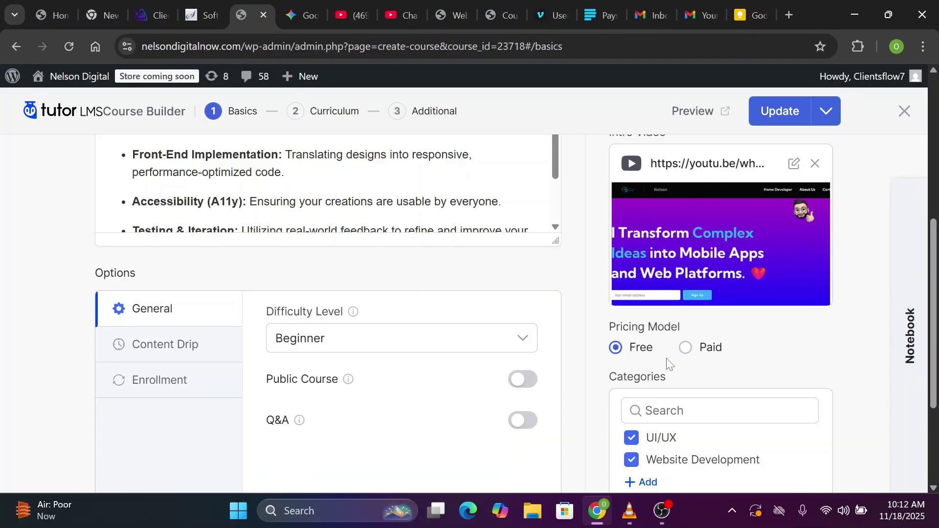
{"action": "scroll", "coordinate": [644, 199], "scroll_direction": "down", "scroll_amount": 1}
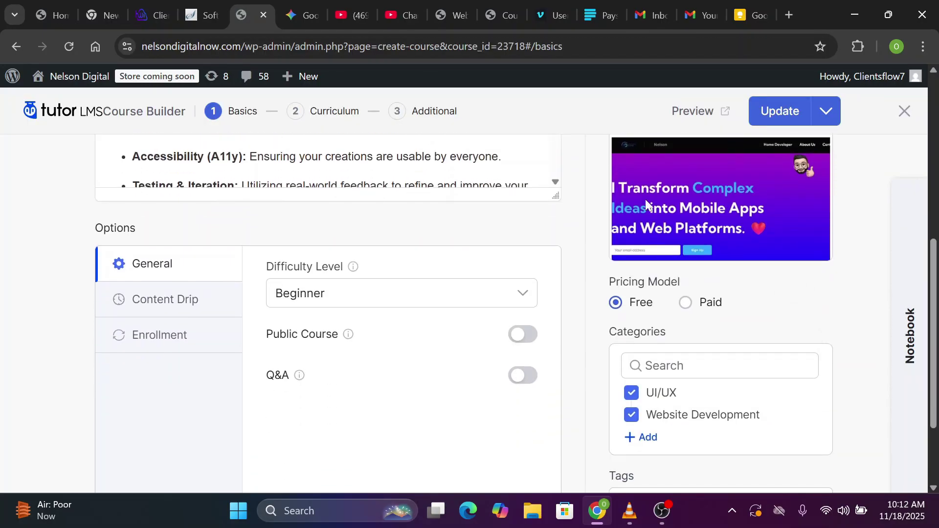
{"action": "scroll", "coordinate": [701, 271], "scroll_direction": "up", "scroll_amount": 2}
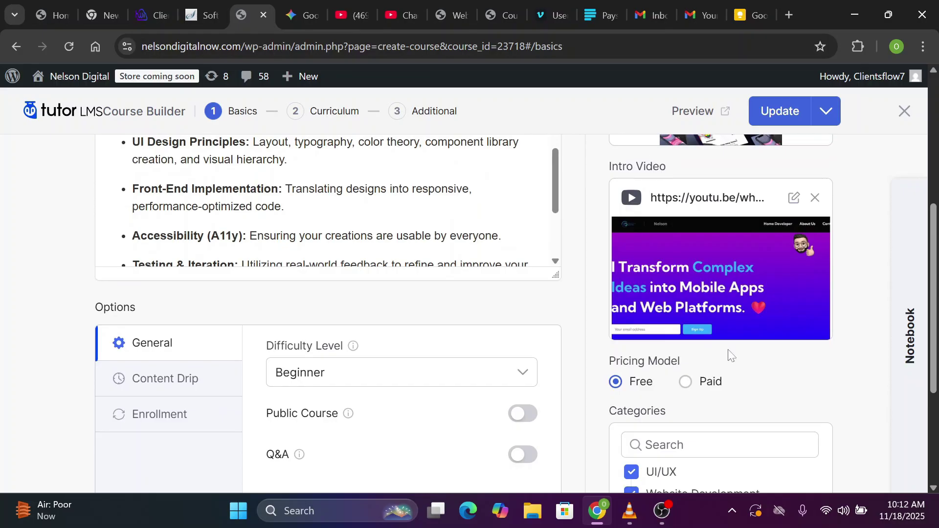
Switch pricing to Paid, link the 'Website Development: Complete UI/UX Guide' product, and update
{"action": "left_click", "coordinate": [685, 382]}
{"action": "scroll", "coordinate": [685, 387], "scroll_direction": "down", "scroll_amount": 3}
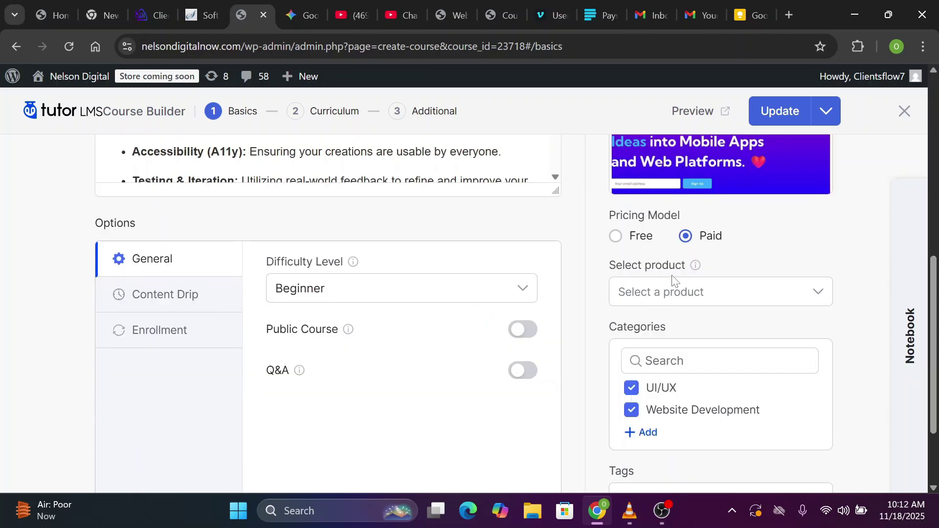
{"action": "left_click", "coordinate": [688, 294]}
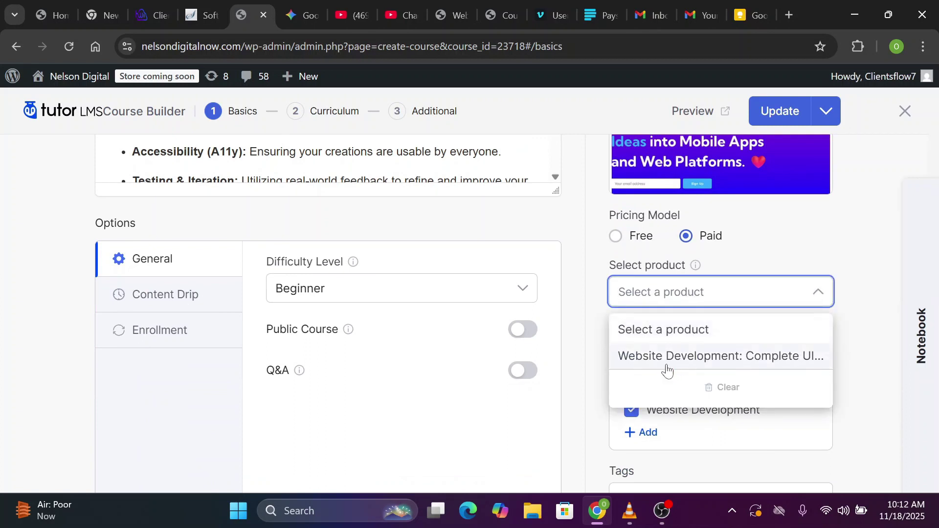
{"action": "left_click", "coordinate": [669, 357]}
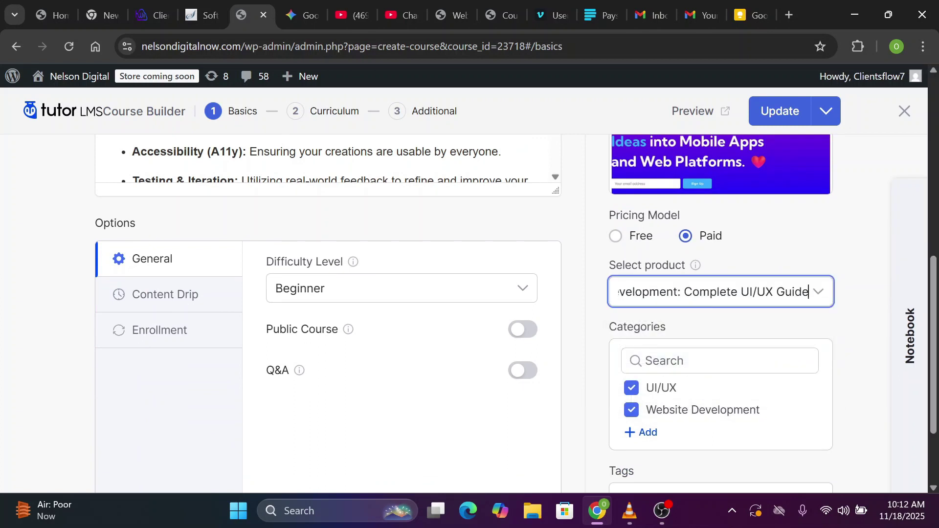
{"action": "scroll", "coordinate": [669, 360], "scroll_direction": "down", "scroll_amount": 2}
{"action": "scroll", "coordinate": [669, 359], "scroll_direction": "up", "scroll_amount": 1}
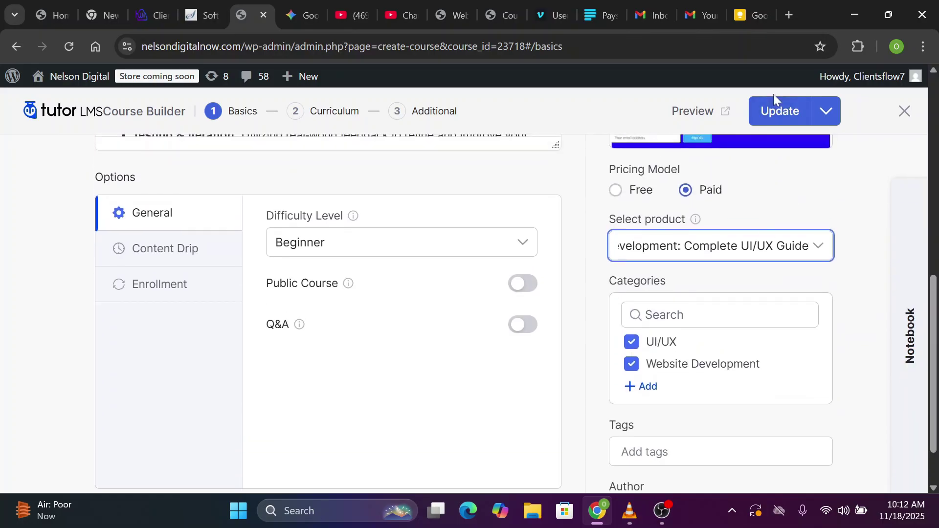
{"action": "left_click", "coordinate": [777, 113]}
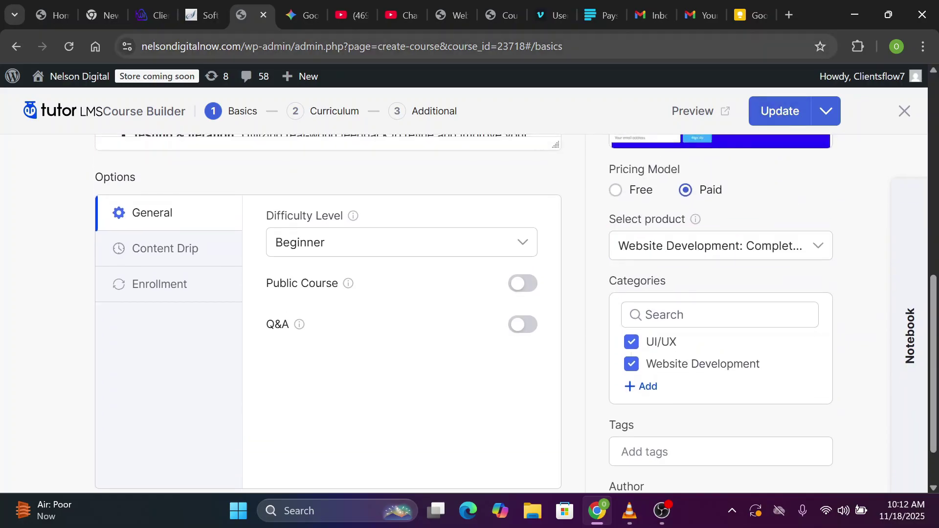
Go to Marketing > Coupons and start a new coupon
{"action": "mouse_move", "coordinate": [11, 81]}
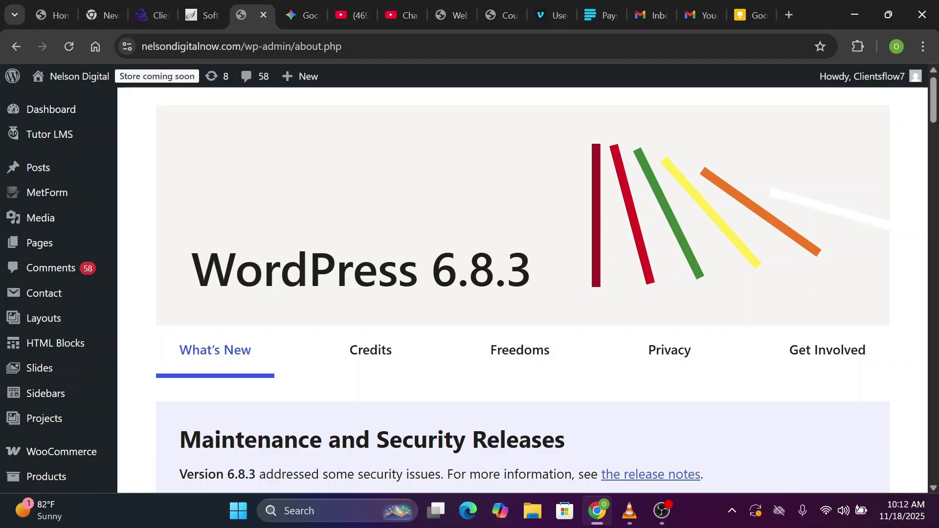
{"action": "scroll", "coordinate": [522, 288], "scroll_direction": "down", "scroll_amount": 8}
{"action": "scroll", "coordinate": [523, 288], "scroll_direction": "up", "scroll_amount": 5}
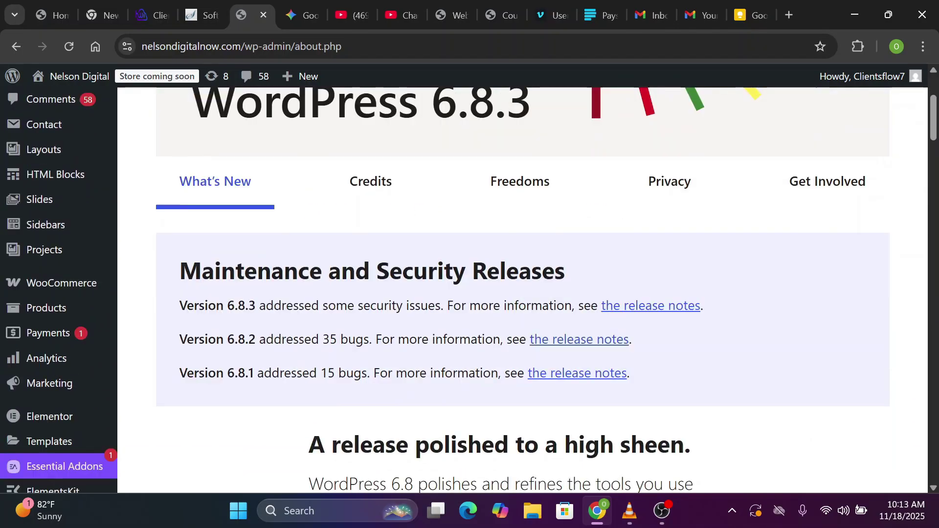
{"action": "mouse_move", "coordinate": [56, 389]}
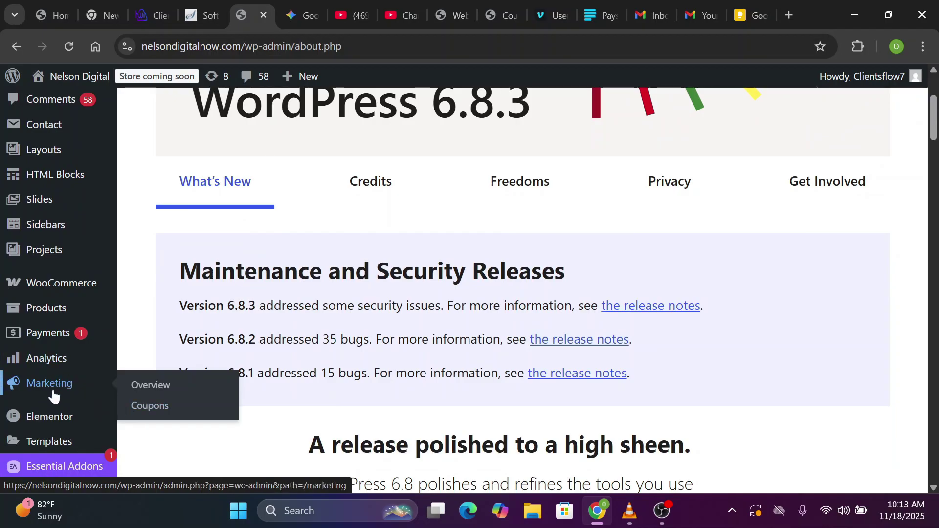
{"action": "left_click", "coordinate": [151, 409]}
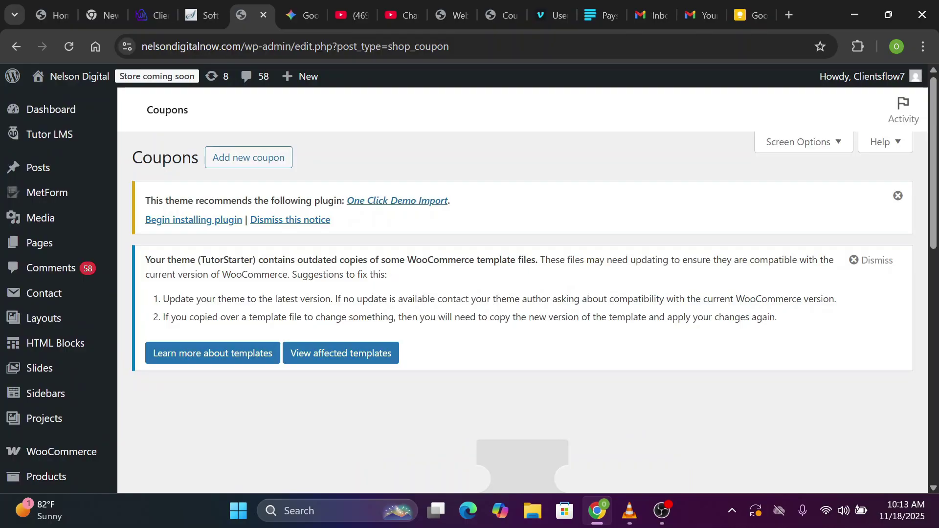
{"action": "scroll", "coordinate": [281, 384], "scroll_direction": "down", "scroll_amount": 5}
{"action": "scroll", "coordinate": [439, 309], "scroll_direction": "up", "scroll_amount": 1}
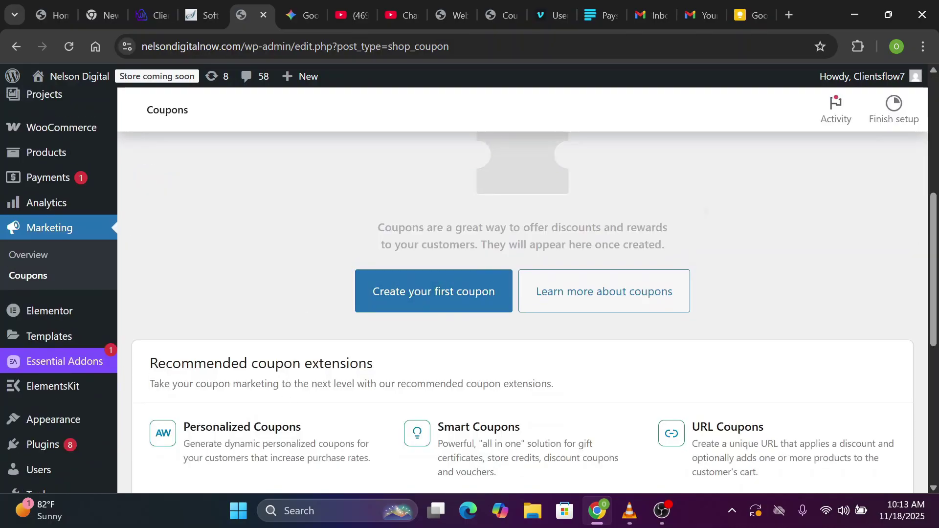
{"action": "scroll", "coordinate": [439, 308], "scroll_direction": "up", "scroll_amount": 5}
{"action": "left_click", "coordinate": [249, 156]}
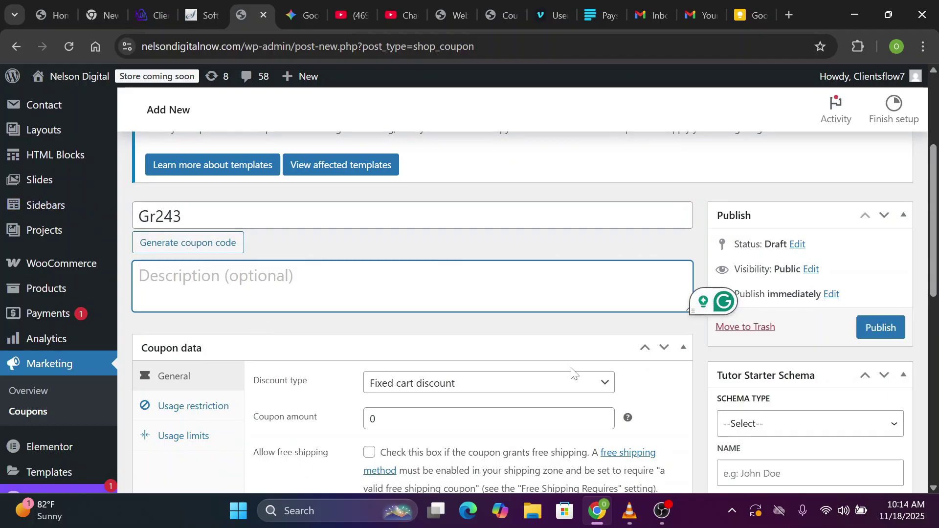
Give coupon Gr243 a Percentage discount of 10 and publish it
{"action": "scroll", "coordinate": [572, 372], "scroll_direction": "down", "scroll_amount": 1}
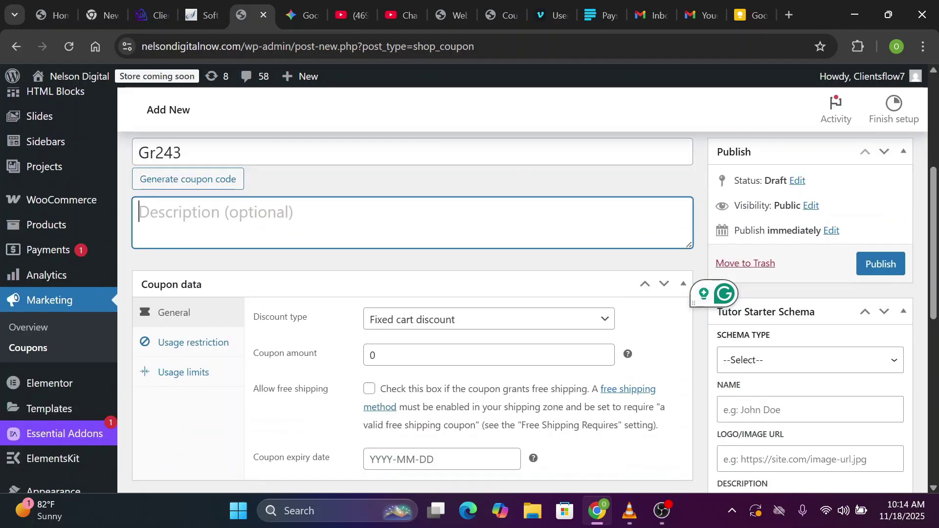
{"action": "left_click", "coordinate": [598, 325]}
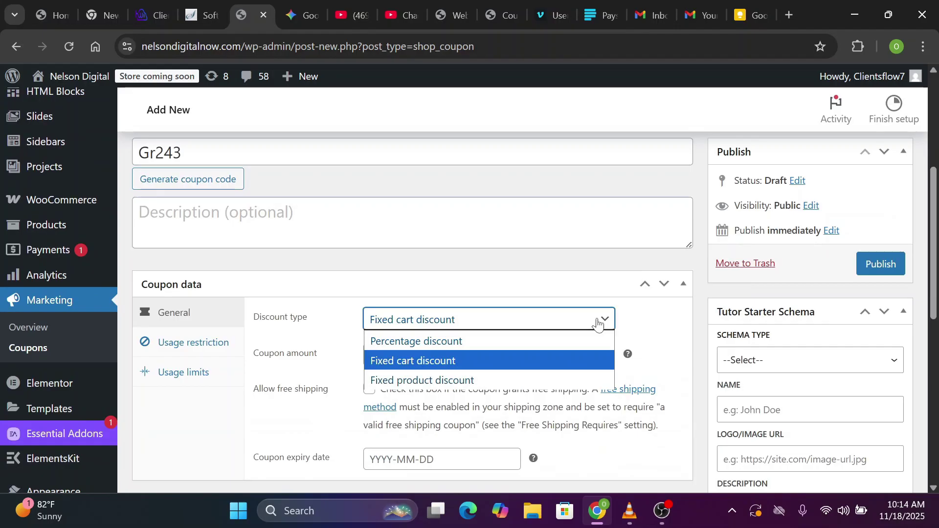
{"action": "left_click", "coordinate": [494, 342]}
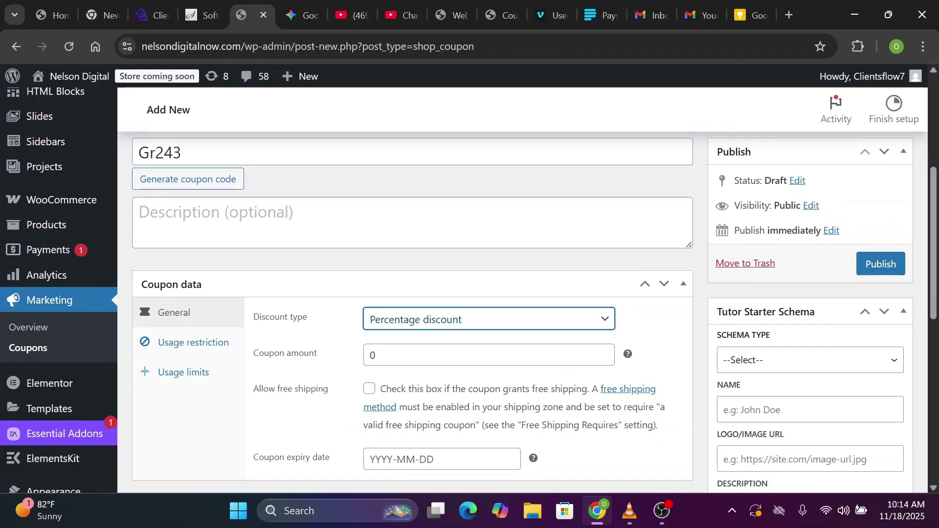
{"action": "left_click", "coordinate": [371, 355]}
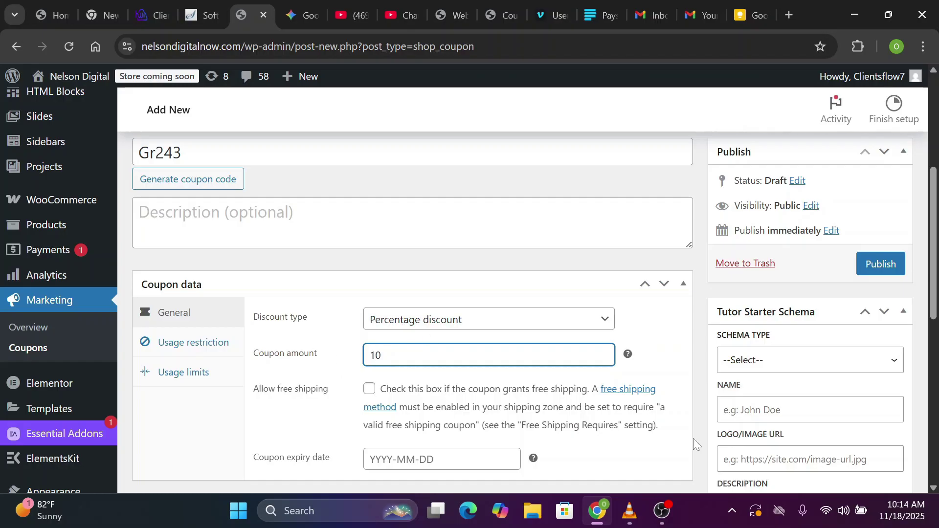
{"action": "left_click", "coordinate": [876, 272]}
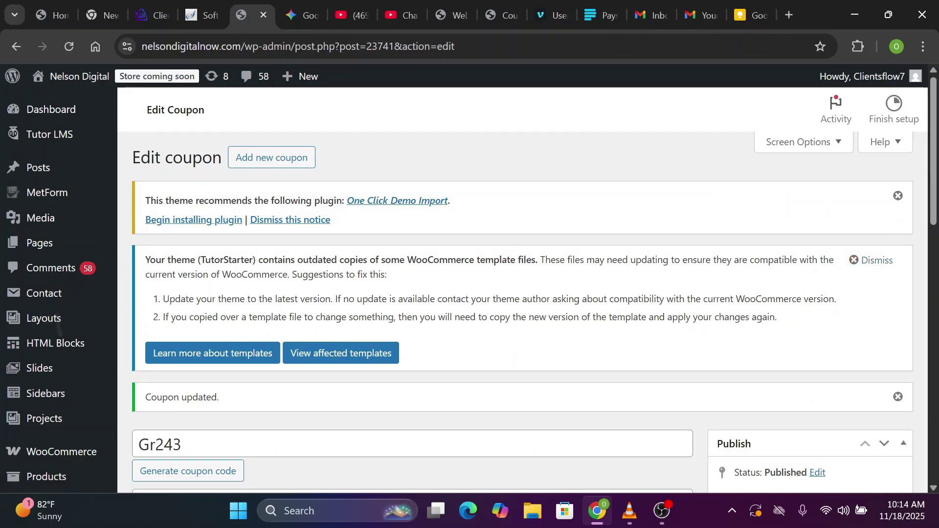
{"action": "scroll", "coordinate": [69, 370], "scroll_direction": "down", "scroll_amount": 1}
Create a new page titled 'Home' and publish it
{"action": "scroll", "coordinate": [69, 370], "scroll_direction": "up", "scroll_amount": 1}
{"action": "mouse_move", "coordinate": [39, 244]}
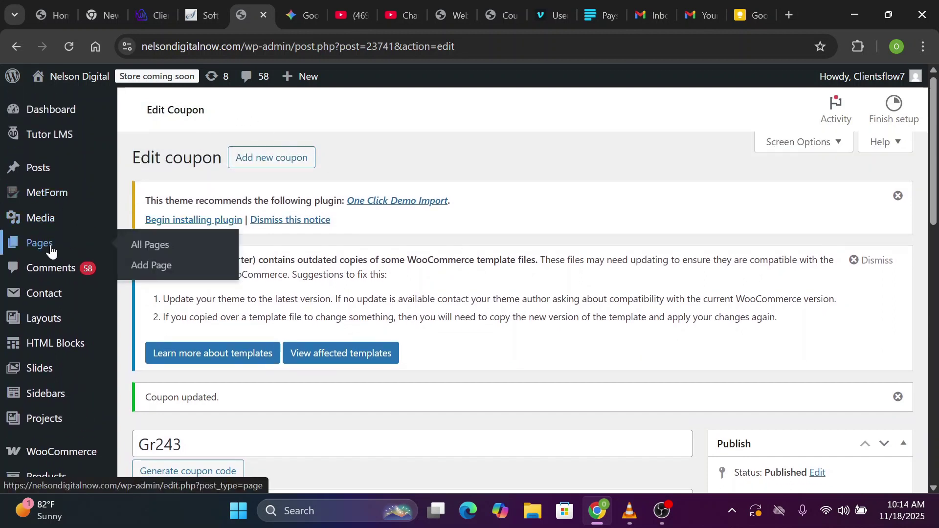
{"action": "left_click", "coordinate": [156, 270]}
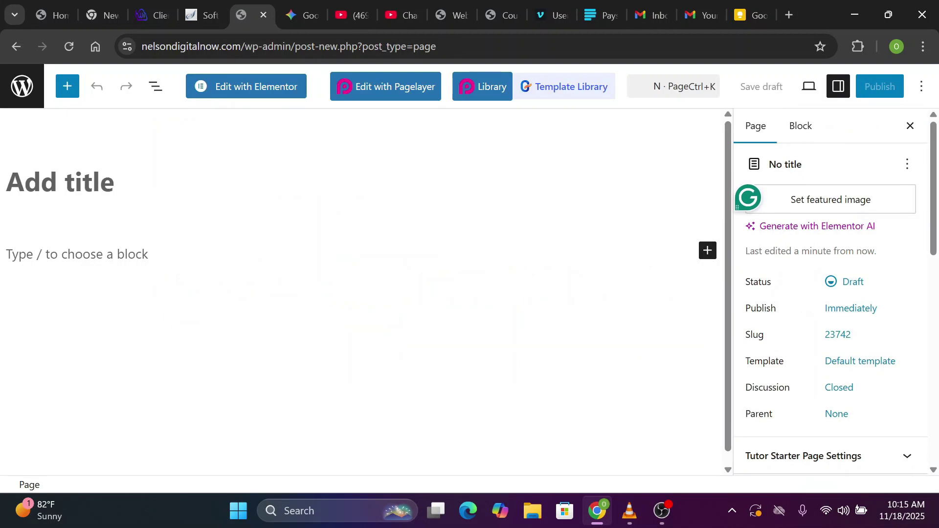
{"action": "type", "text": "Home"}
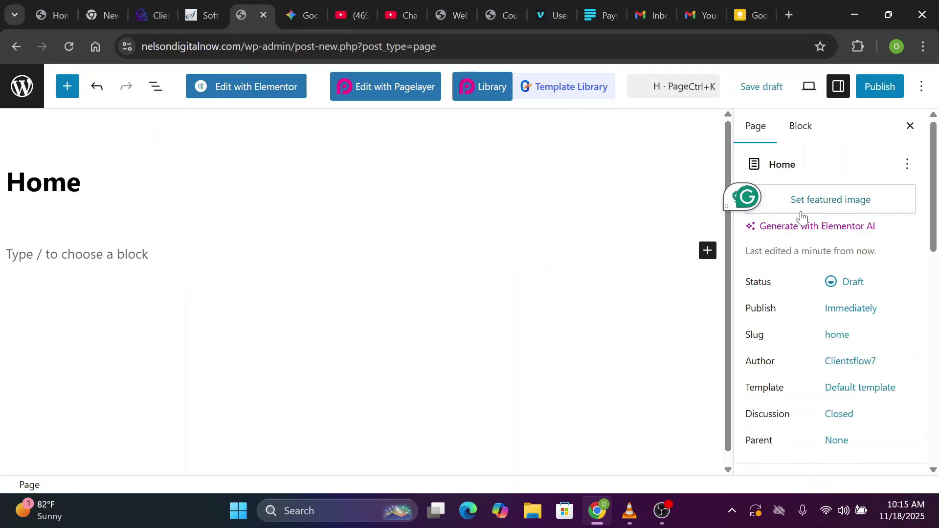
{"action": "left_click", "coordinate": [885, 88]}
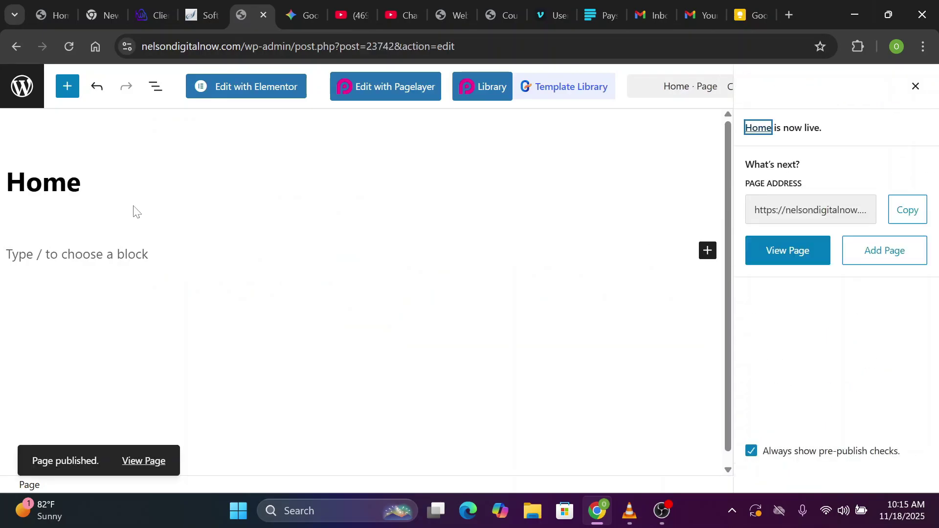
Leave the editor and reload the All Pages list
{"action": "left_click", "coordinate": [22, 87]}
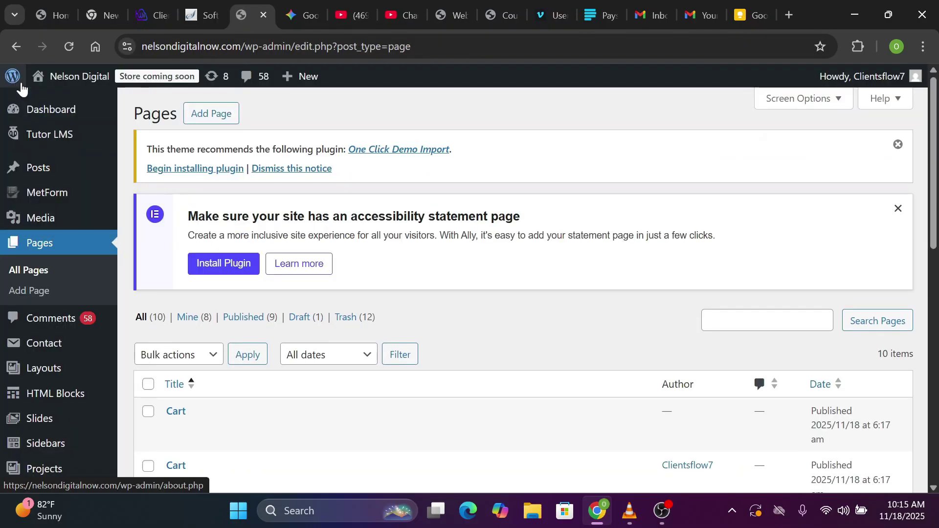
{"action": "scroll", "coordinate": [22, 196], "scroll_direction": "down", "scroll_amount": 9}
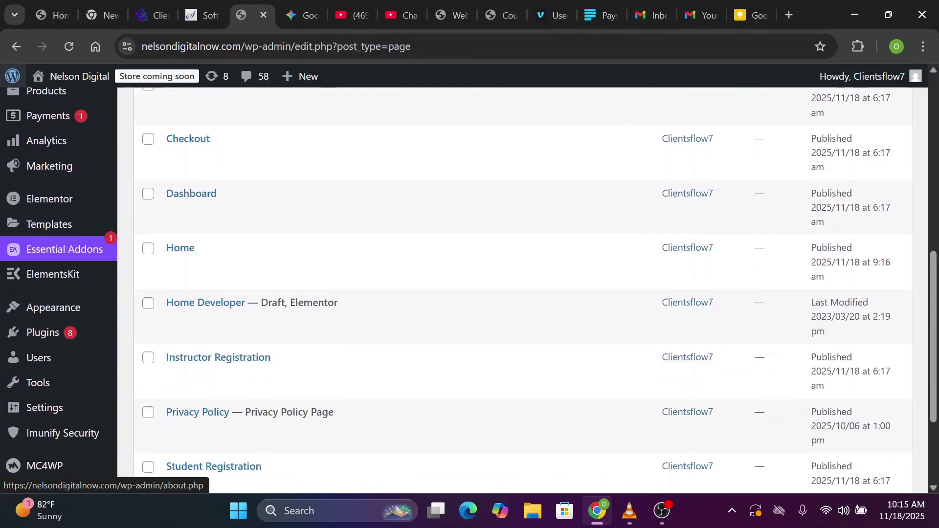
{"action": "scroll", "coordinate": [23, 244], "scroll_direction": "up", "scroll_amount": 9}
{"action": "left_click", "coordinate": [25, 292]}
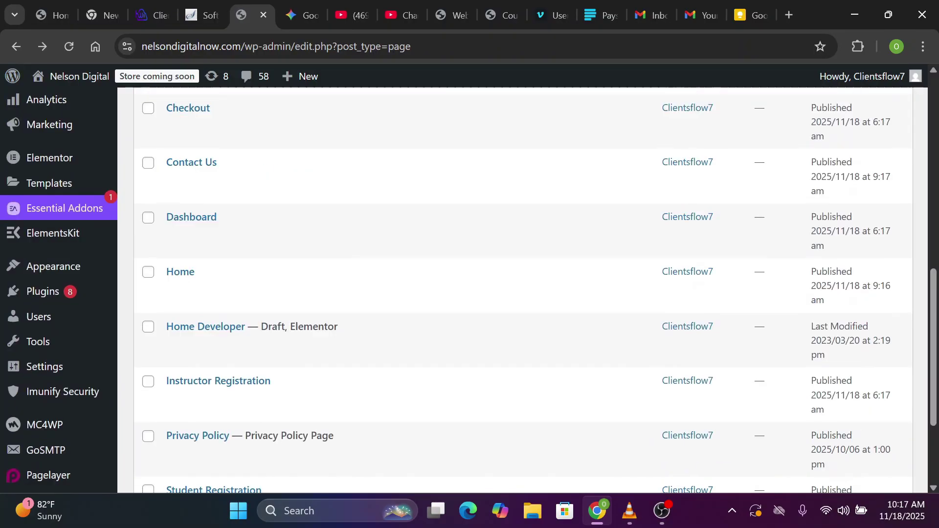
{"action": "scroll", "coordinate": [440, 342], "scroll_direction": "up", "scroll_amount": 2}
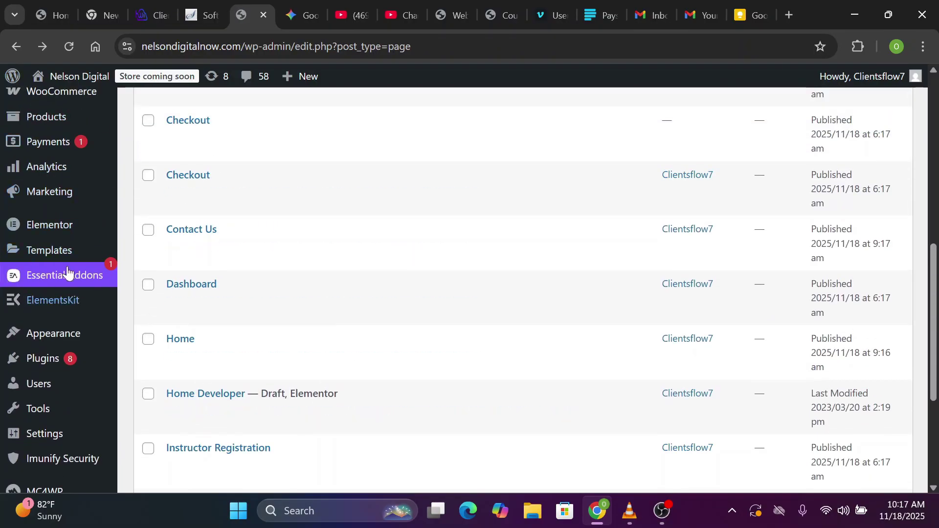
{"action": "mouse_move", "coordinate": [40, 362]}
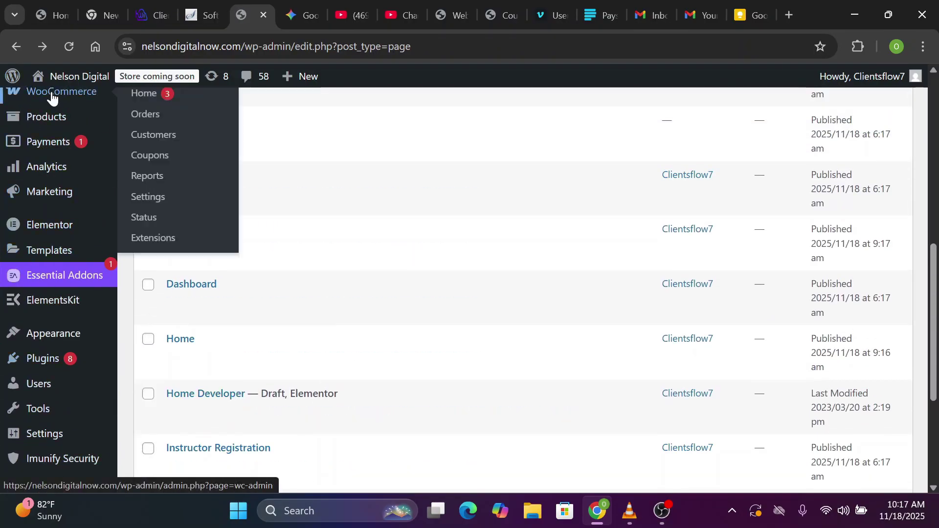
{"action": "scroll", "coordinate": [39, 147], "scroll_direction": "up", "scroll_amount": 3}
{"action": "scroll", "coordinate": [42, 196], "scroll_direction": "up", "scroll_amount": 5}
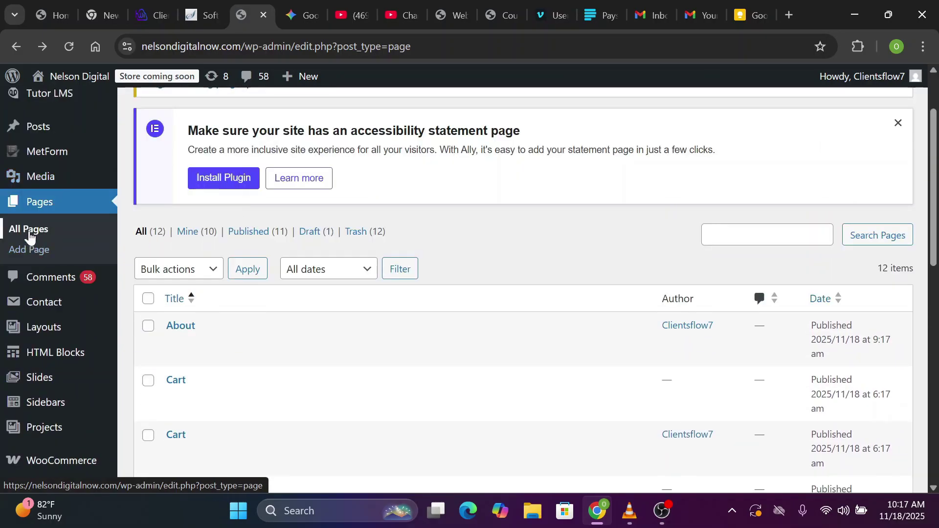
{"action": "left_click", "coordinate": [30, 230]}
Open the Home page for editing, then go back to the Pages list
{"action": "scroll", "coordinate": [30, 234], "scroll_direction": "down", "scroll_amount": 10}
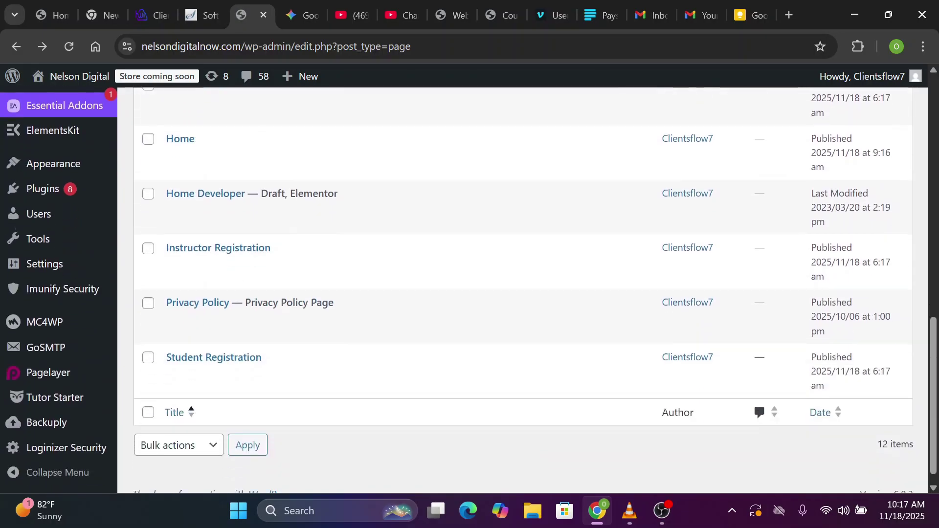
{"action": "mouse_move", "coordinate": [227, 194]}
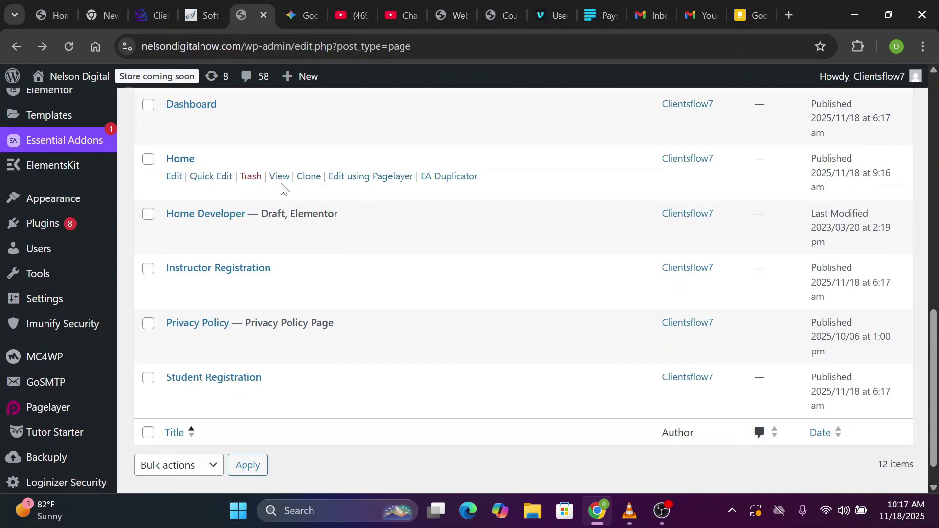
{"action": "left_click", "coordinate": [176, 181]}
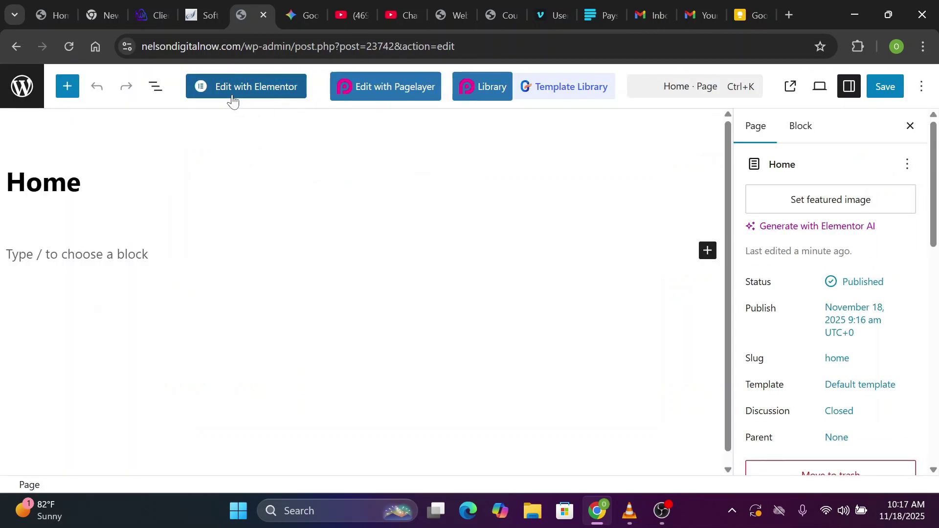
{"action": "key", "text": "alt+Left"}
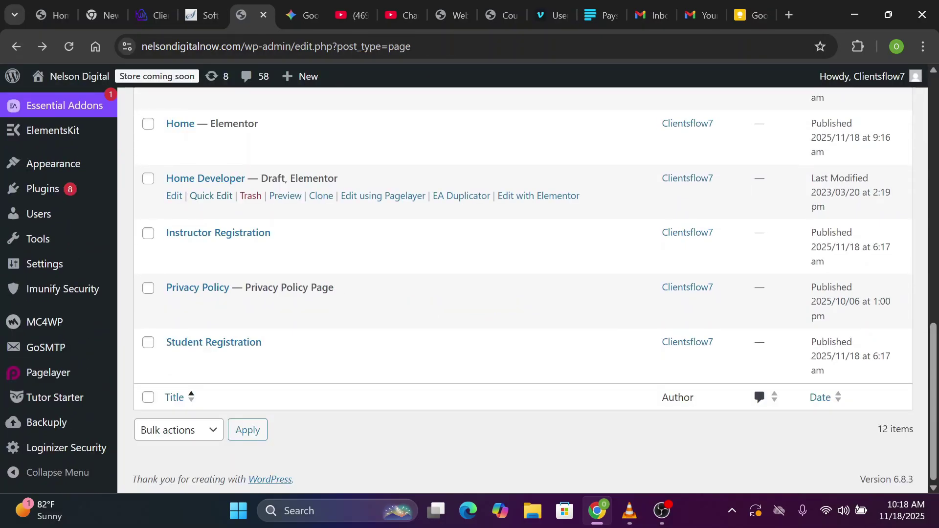
{"action": "mouse_move", "coordinate": [45, 277]}
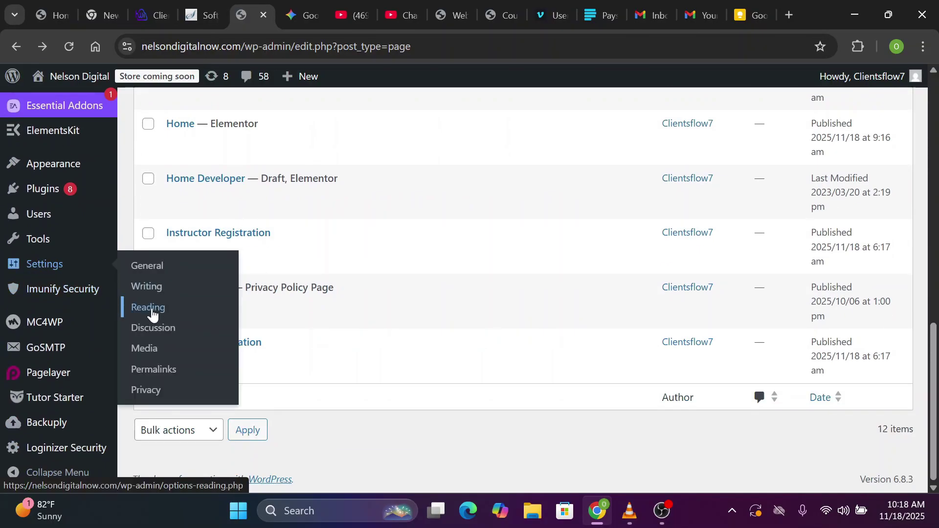
In Reading Settings, choose 'A static page' with Home as the homepage and save
{"action": "left_click", "coordinate": [152, 314]}
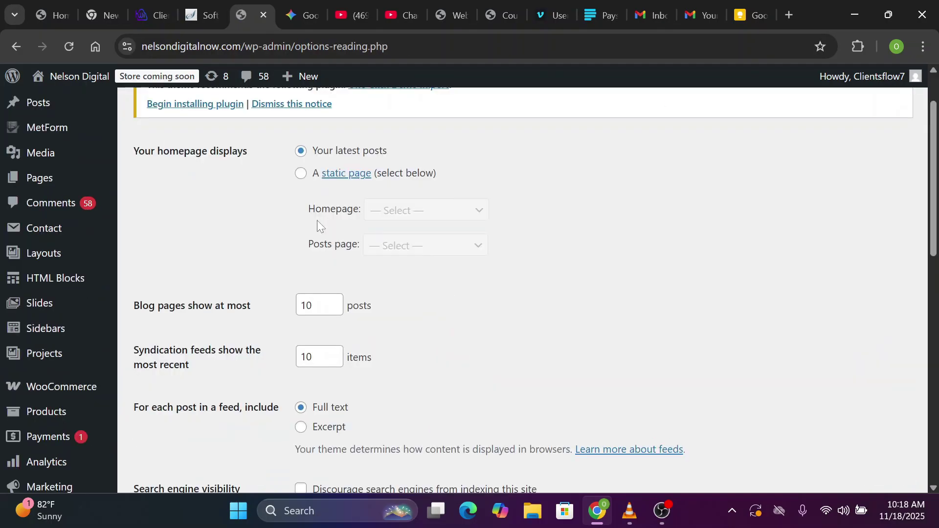
{"action": "left_click", "coordinate": [301, 174]}
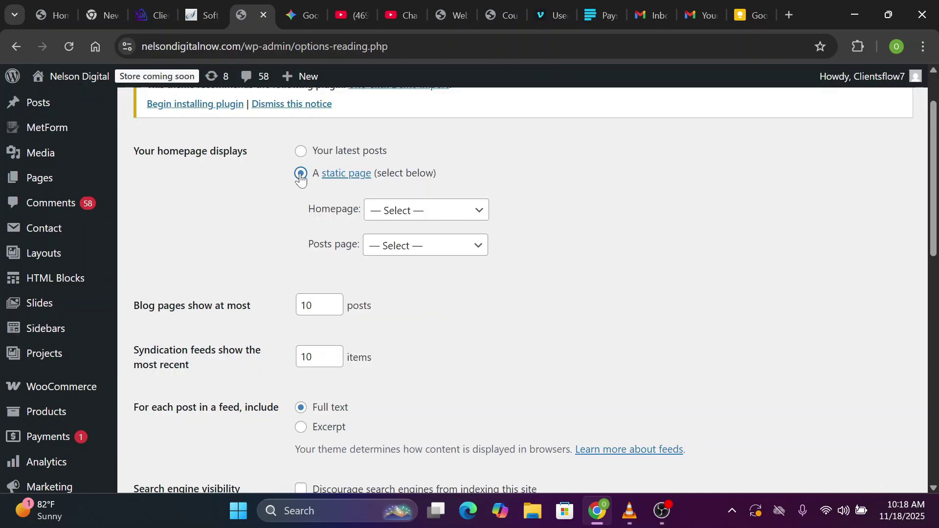
{"action": "left_click", "coordinate": [448, 212]}
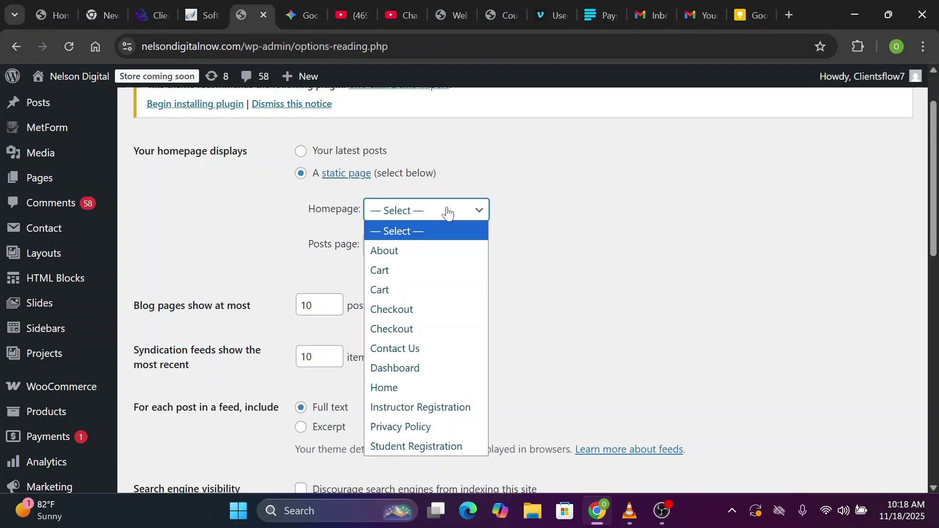
{"action": "left_click", "coordinate": [402, 392]}
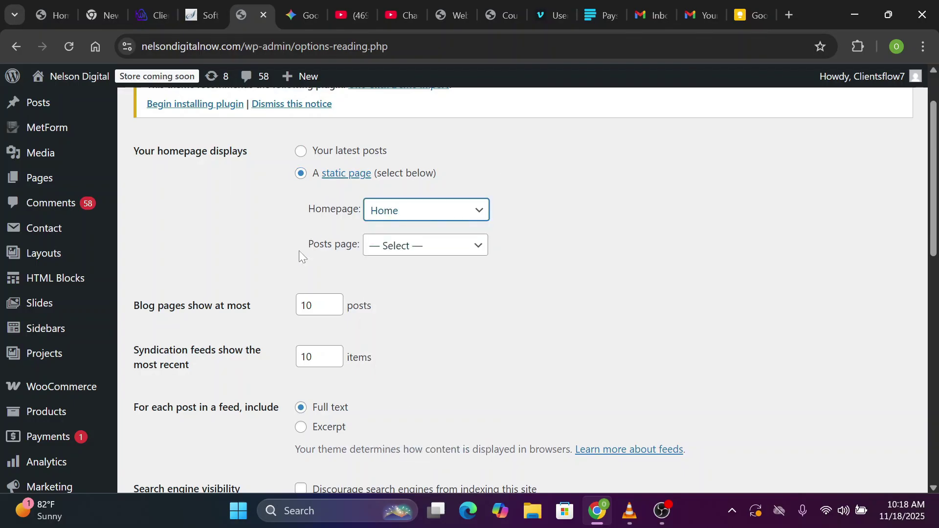
{"action": "scroll", "coordinate": [206, 205], "scroll_direction": "down", "scroll_amount": 1}
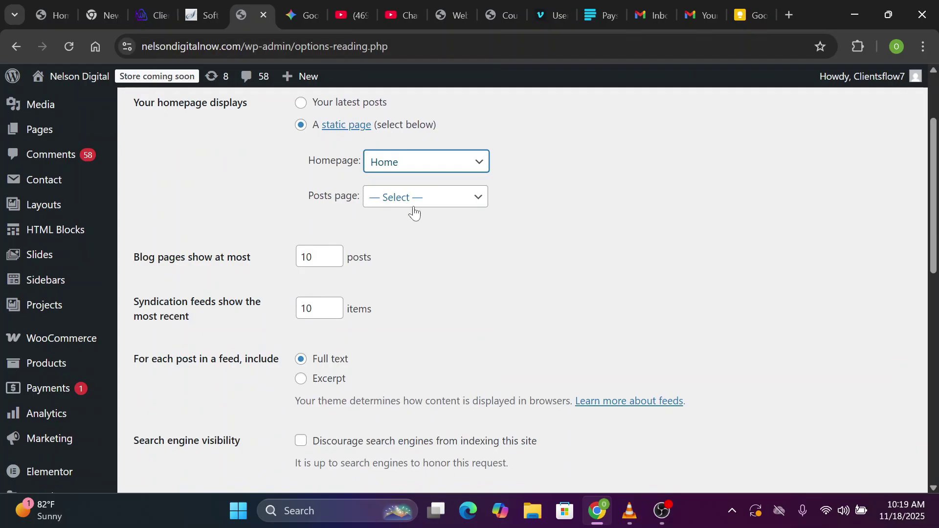
{"action": "scroll", "coordinate": [414, 211], "scroll_direction": "down", "scroll_amount": 7}
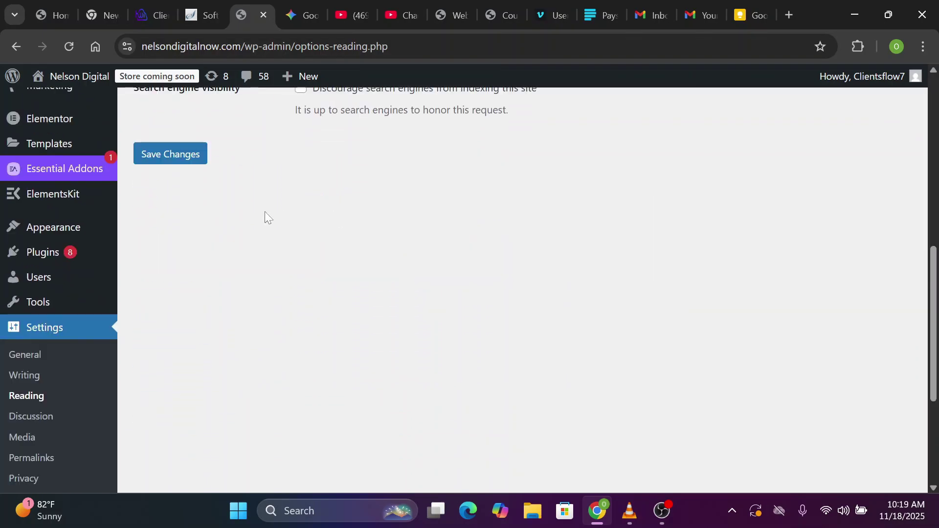
{"action": "scroll", "coordinate": [470, 288], "scroll_direction": "down", "scroll_amount": 4}
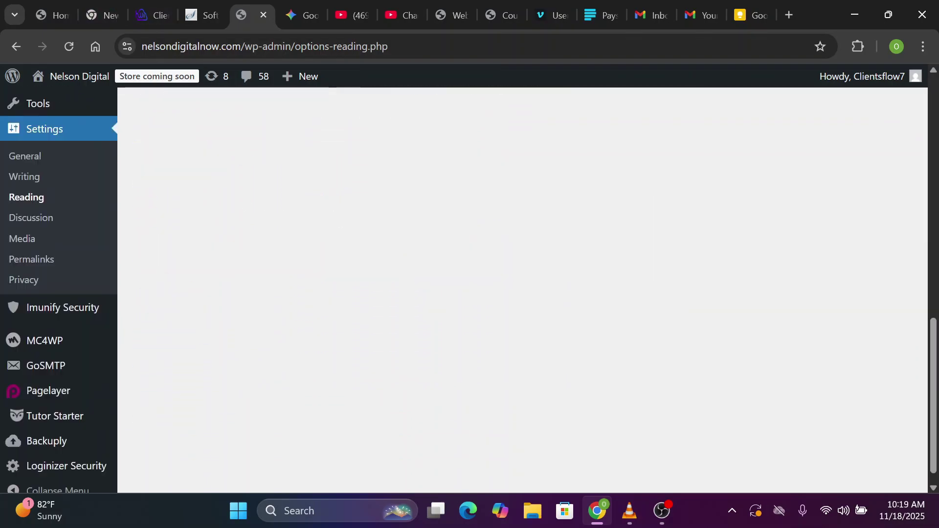
{"action": "scroll", "coordinate": [470, 288], "scroll_direction": "up", "scroll_amount": 2}
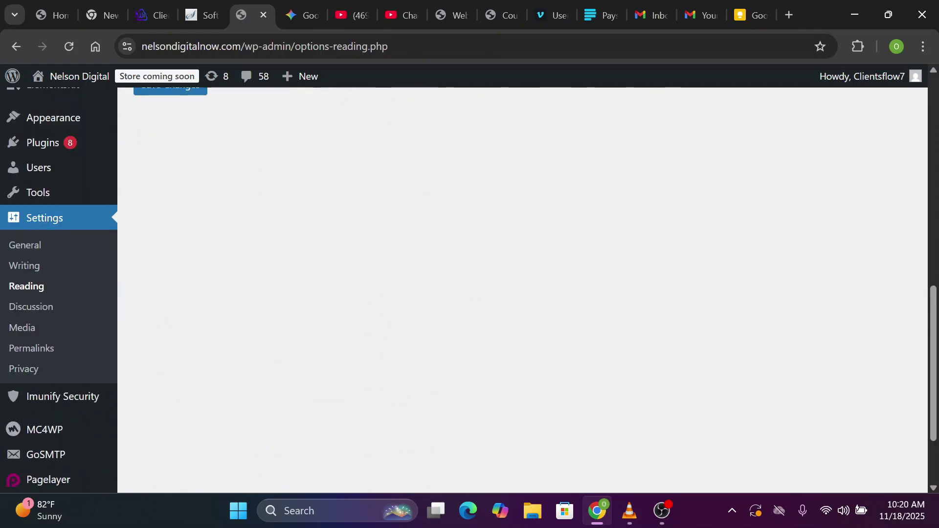
{"action": "scroll", "coordinate": [523, 289], "scroll_direction": "up", "scroll_amount": 10}
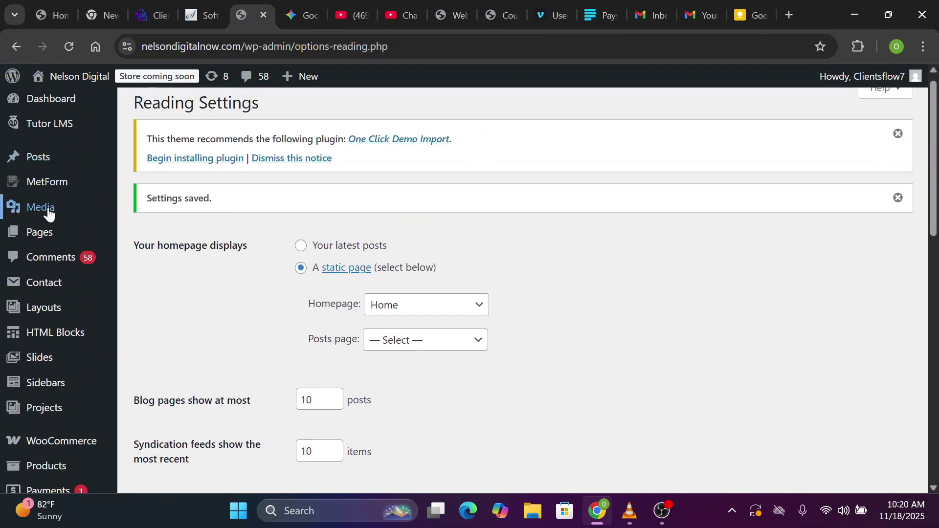
{"action": "scroll", "coordinate": [46, 211], "scroll_direction": "down", "scroll_amount": 5}
{"action": "scroll", "coordinate": [64, 388], "scroll_direction": "down", "scroll_amount": 4}
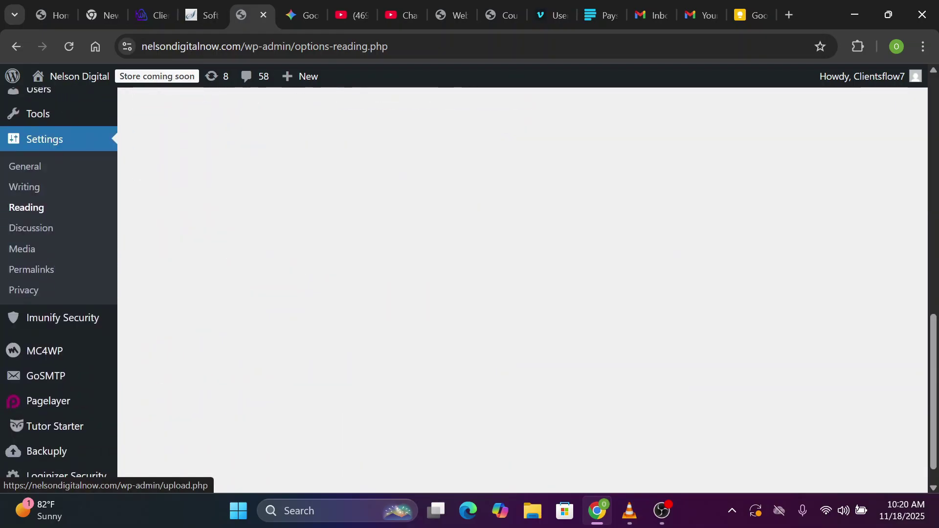
{"action": "scroll", "coordinate": [118, 430], "scroll_direction": "up", "scroll_amount": 8}
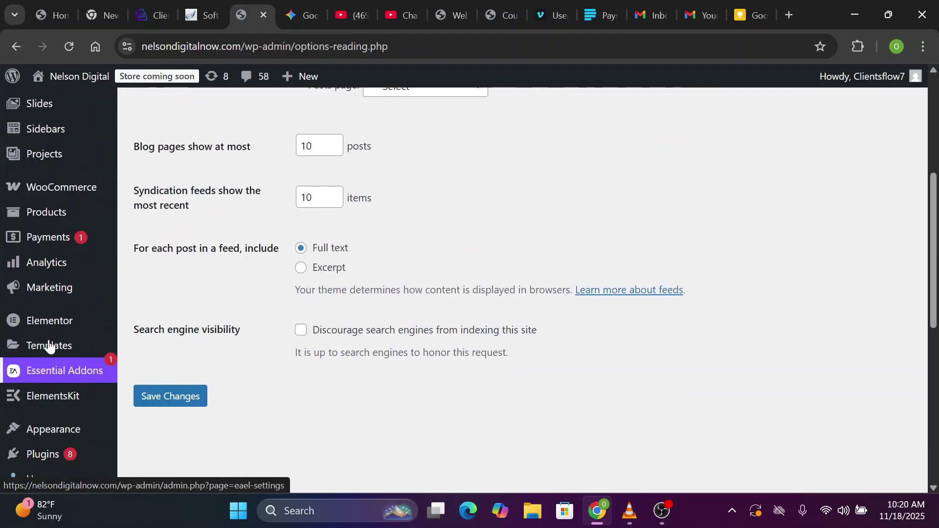
{"action": "mouse_move", "coordinate": [58, 321]}
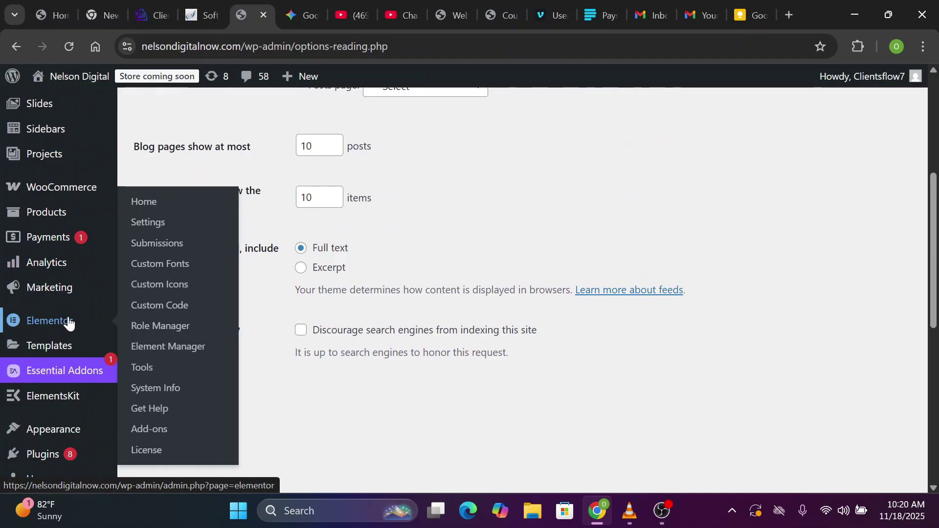
Set Elementor's Container feature to Active on the Features tab and save
{"action": "left_click", "coordinate": [156, 226]}
{"action": "left_click", "coordinate": [456, 280]}
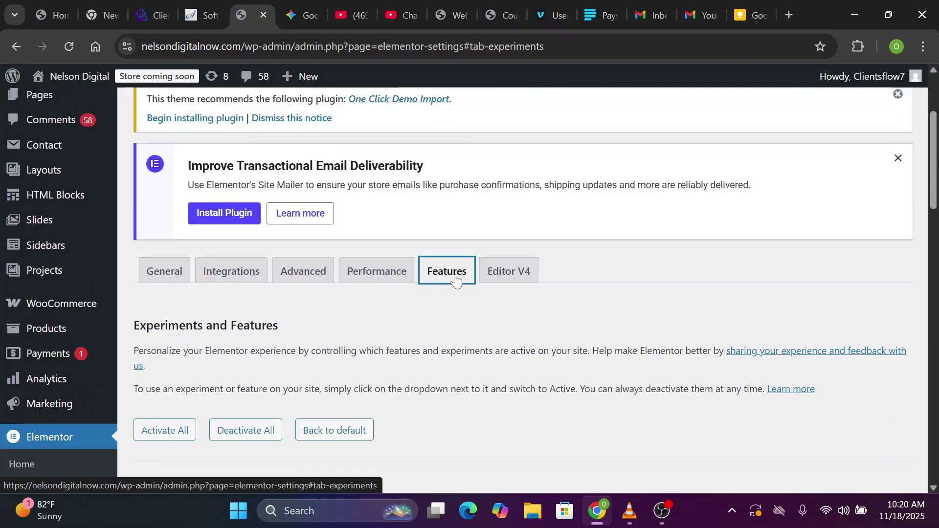
{"action": "scroll", "coordinate": [456, 279], "scroll_direction": "down", "scroll_amount": 15}
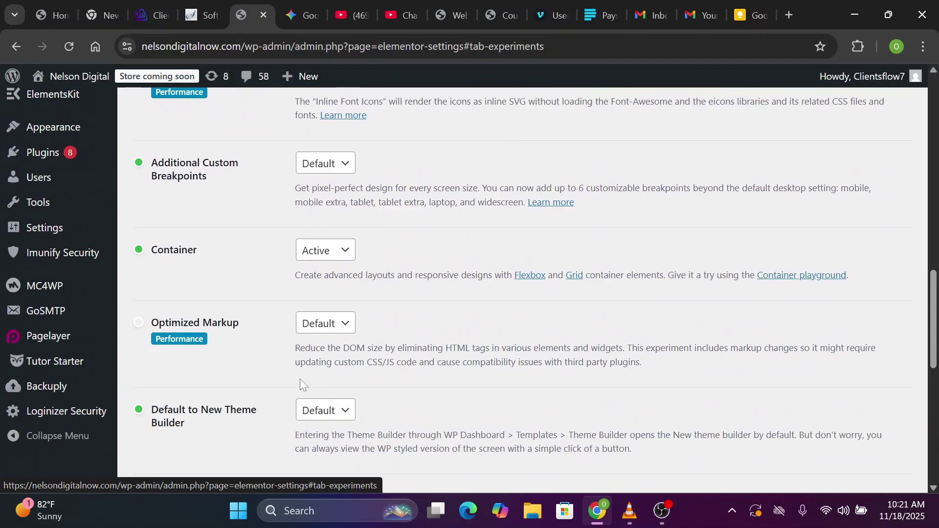
{"action": "left_click", "coordinate": [344, 252]}
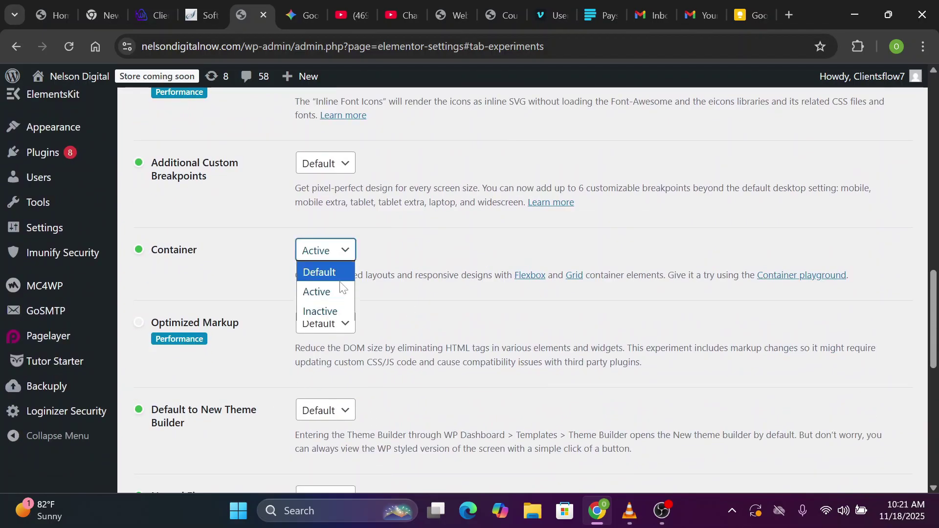
{"action": "left_click", "coordinate": [330, 292]}
{"action": "scroll", "coordinate": [330, 294], "scroll_direction": "down", "scroll_amount": 15}
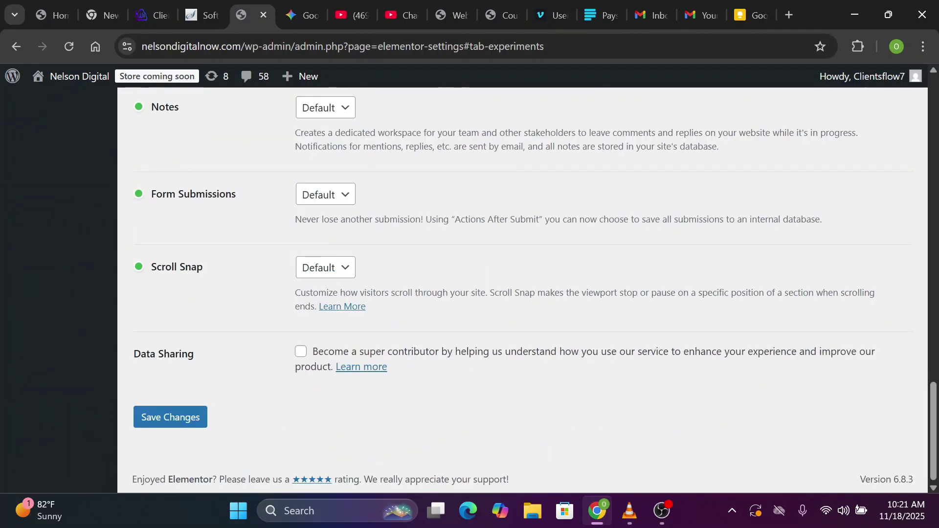
{"action": "left_click", "coordinate": [189, 419]}
{"action": "scroll", "coordinate": [188, 416], "scroll_direction": "up", "scroll_amount": 5}
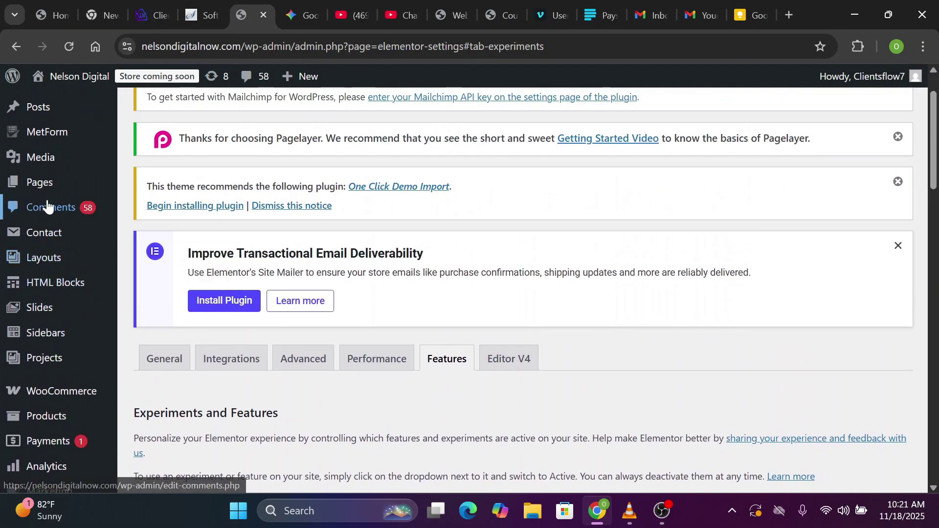
Open the Home page in the Elementor editor and browse the Elements widget panel
{"action": "mouse_move", "coordinate": [84, 182]}
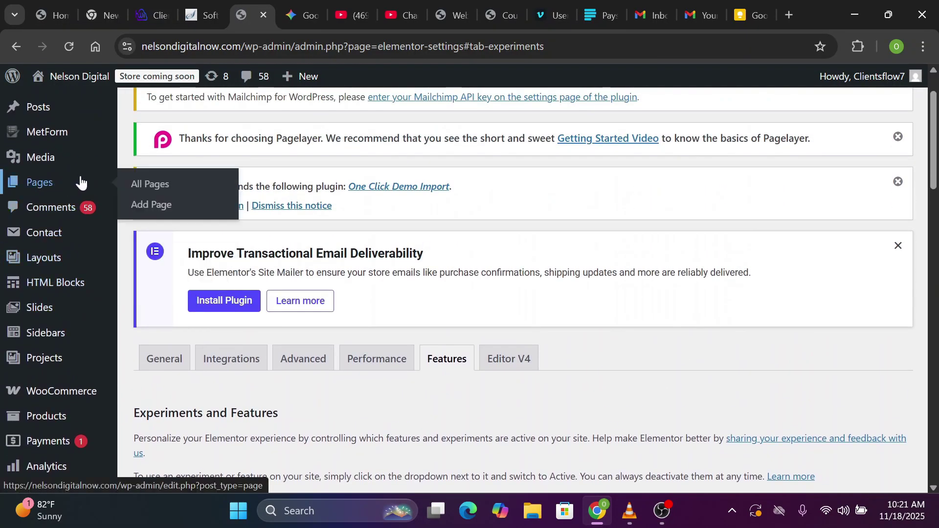
{"action": "left_click", "coordinate": [153, 188]}
{"action": "scroll", "coordinate": [514, 395], "scroll_direction": "down", "scroll_amount": 6}
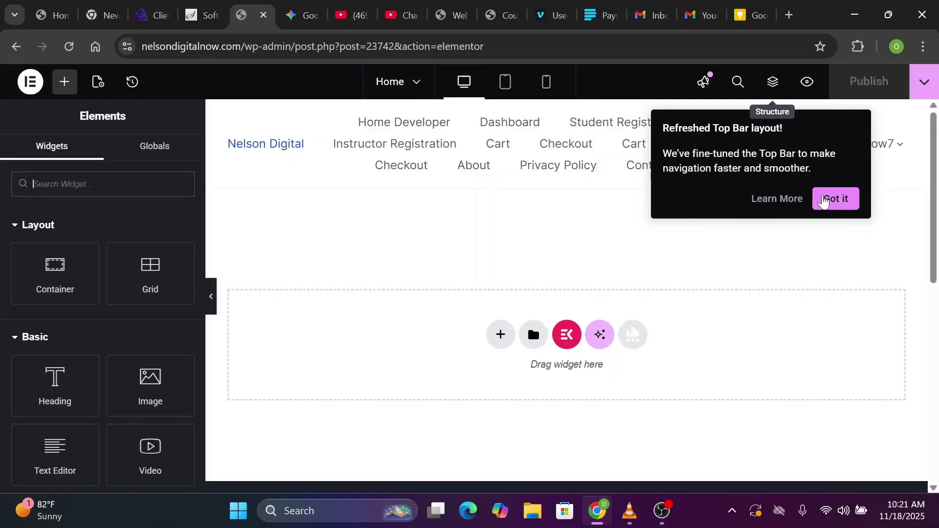
{"action": "left_click", "coordinate": [834, 200]}
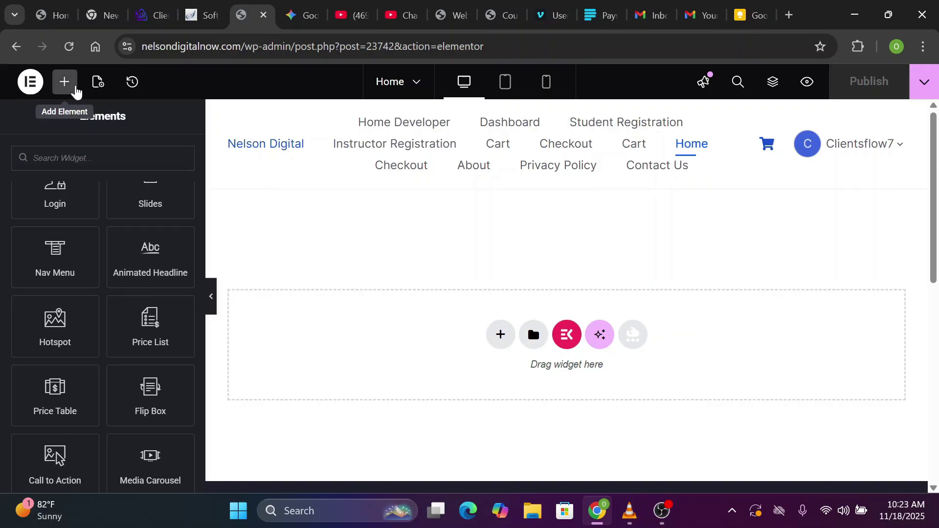
{"action": "left_click", "coordinate": [76, 90]}
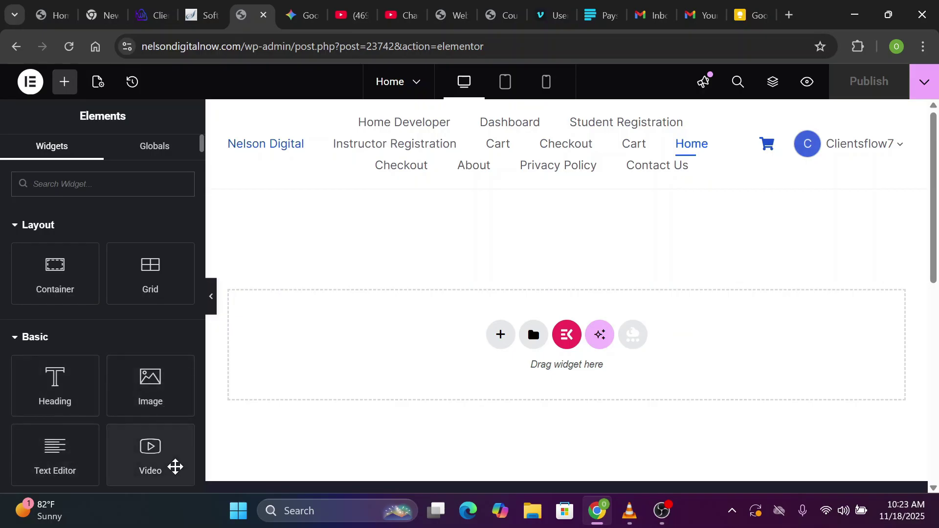
{"action": "scroll", "coordinate": [197, 447], "scroll_direction": "down", "scroll_amount": 10}
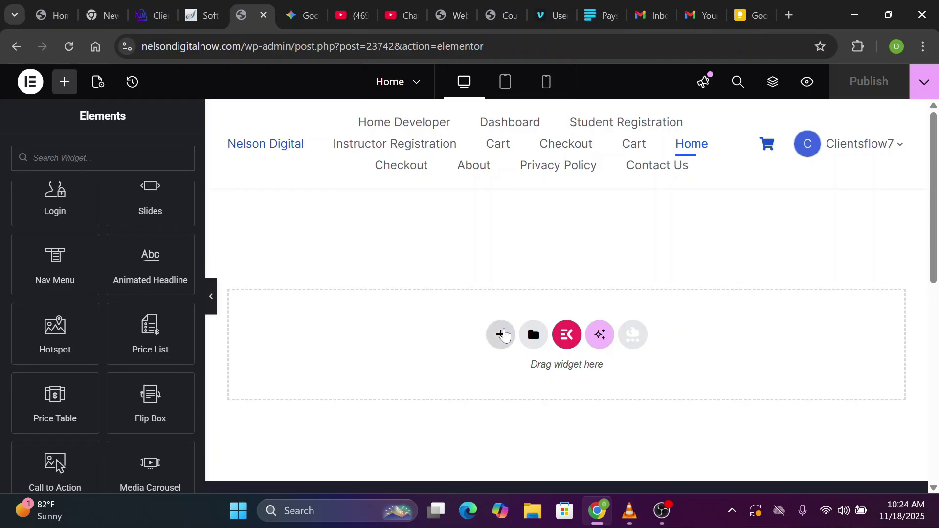
Add a Flexbox container with the 50/50 two-column structure to the Home page
{"action": "left_click", "coordinate": [503, 338]}
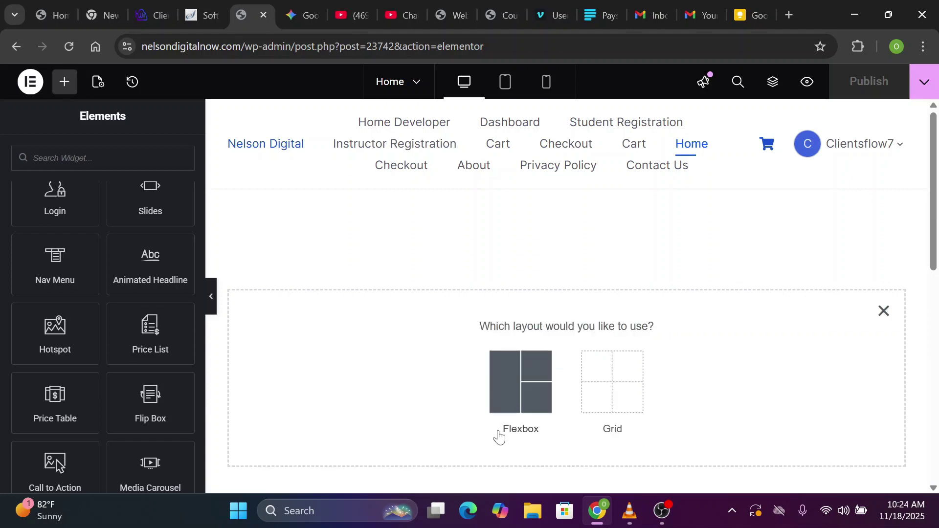
{"action": "left_click", "coordinate": [509, 400]}
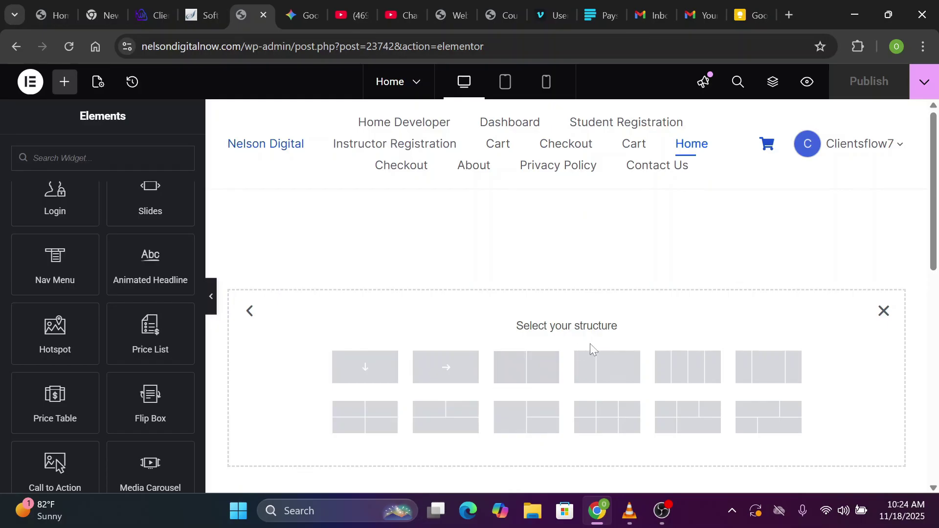
{"action": "left_click", "coordinate": [528, 380]}
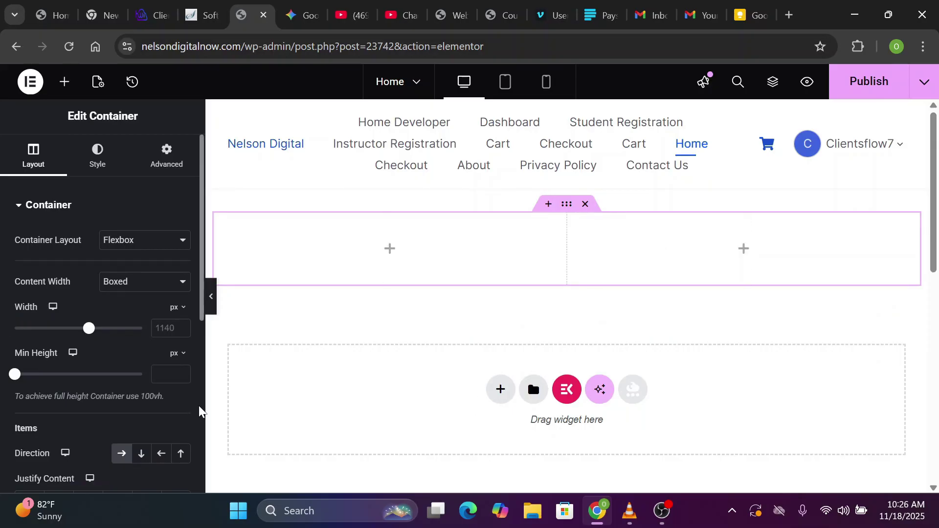
Set the container's Align Items and Justify Content to Center
{"action": "left_click", "coordinate": [200, 410]}
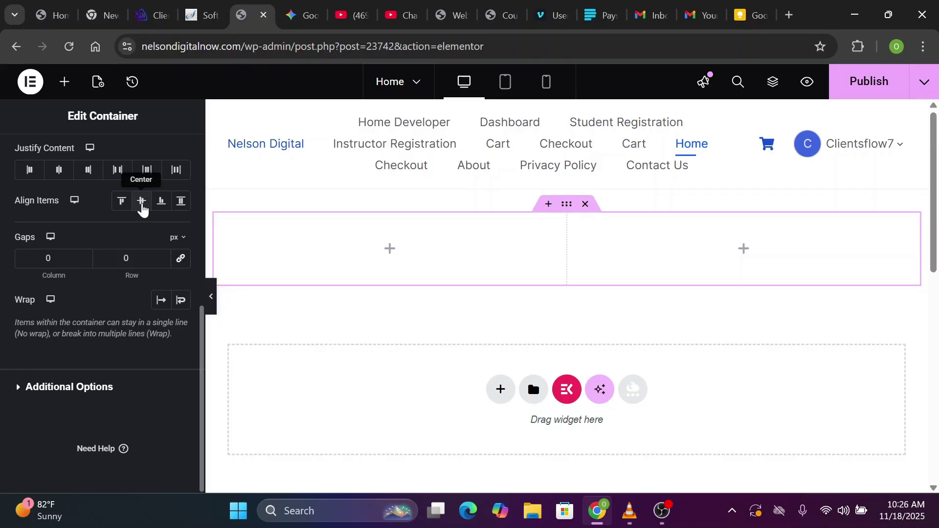
{"action": "left_click", "coordinate": [142, 205]}
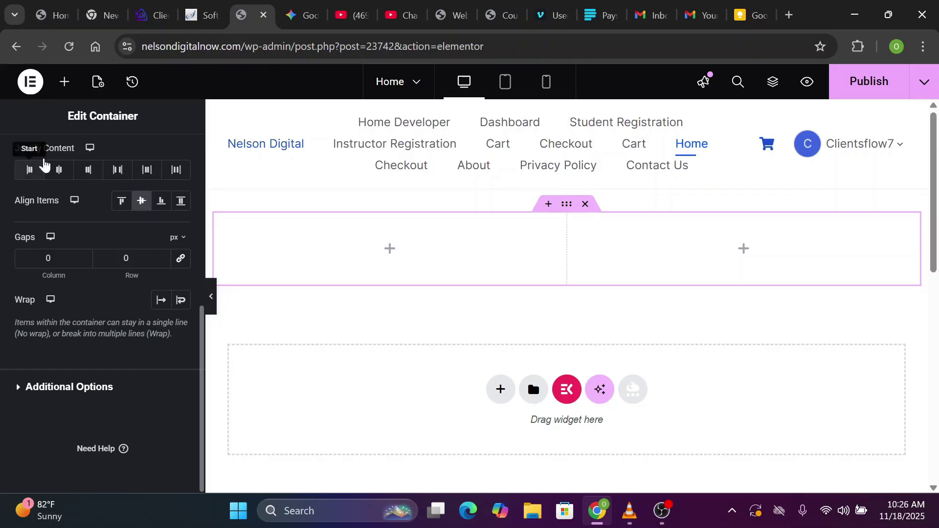
{"action": "left_click", "coordinate": [59, 171]}
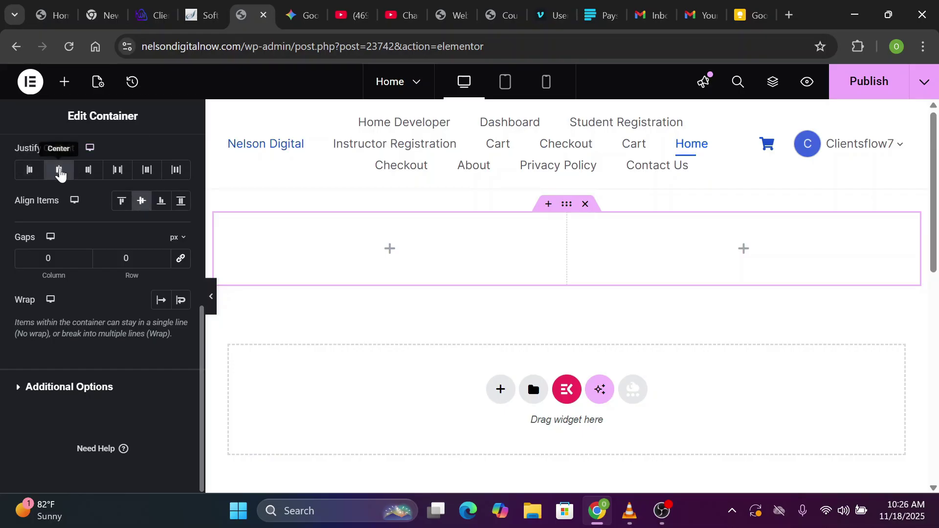
{"action": "scroll", "coordinate": [200, 352], "scroll_direction": "up", "scroll_amount": 5}
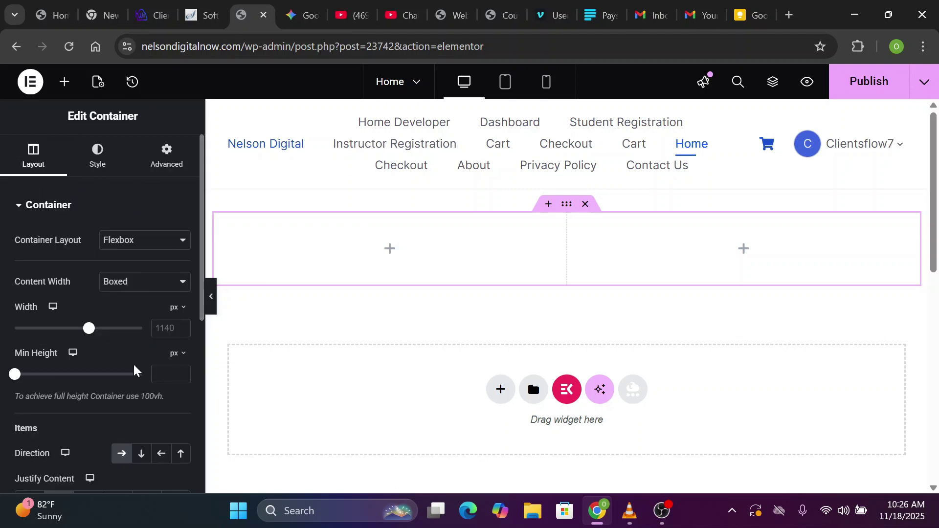
Set the container's minimum height to 100 vh
{"action": "left_click", "coordinate": [166, 374]}
{"action": "left_click", "coordinate": [179, 355]}
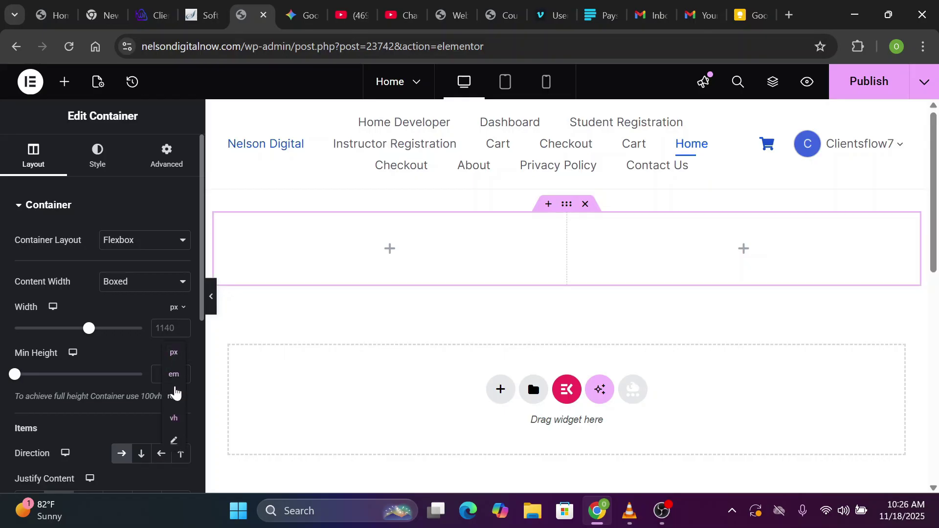
{"action": "left_click", "coordinate": [175, 418]}
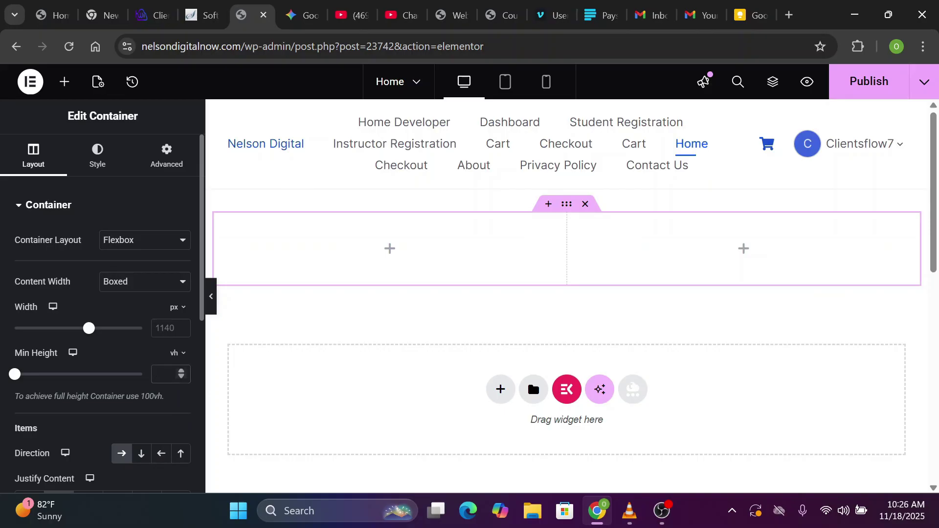
{"action": "type", "text": "100"}
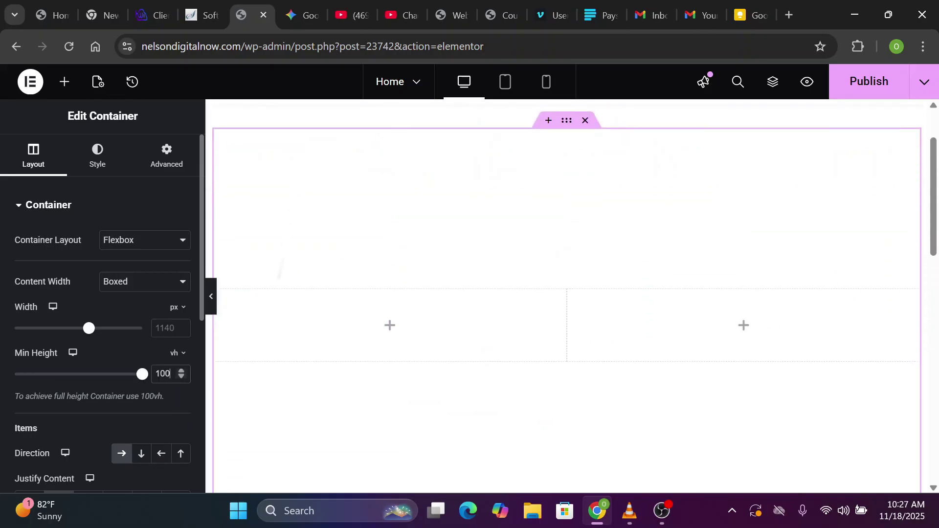
{"action": "left_click", "coordinate": [269, 236]}
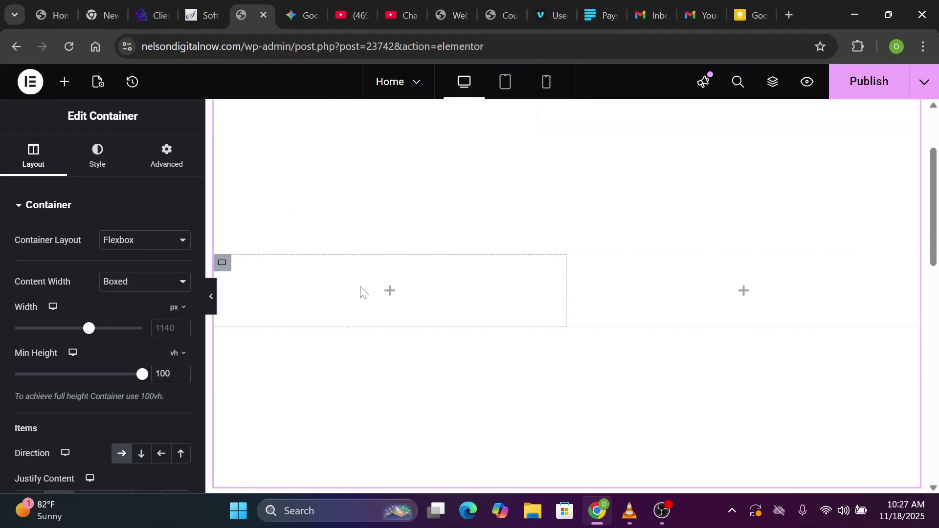
{"action": "scroll", "coordinate": [360, 286], "scroll_direction": "up", "scroll_amount": 1}
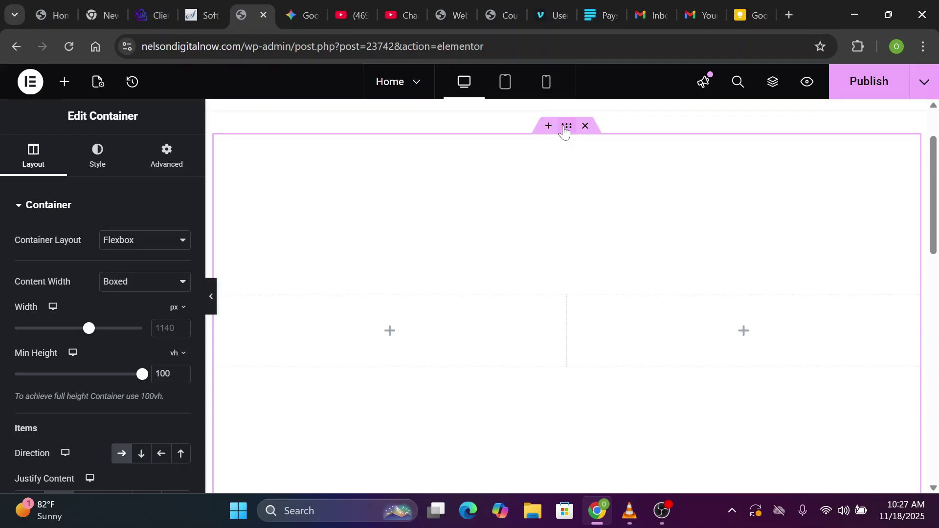
{"action": "left_click", "coordinate": [99, 166]}
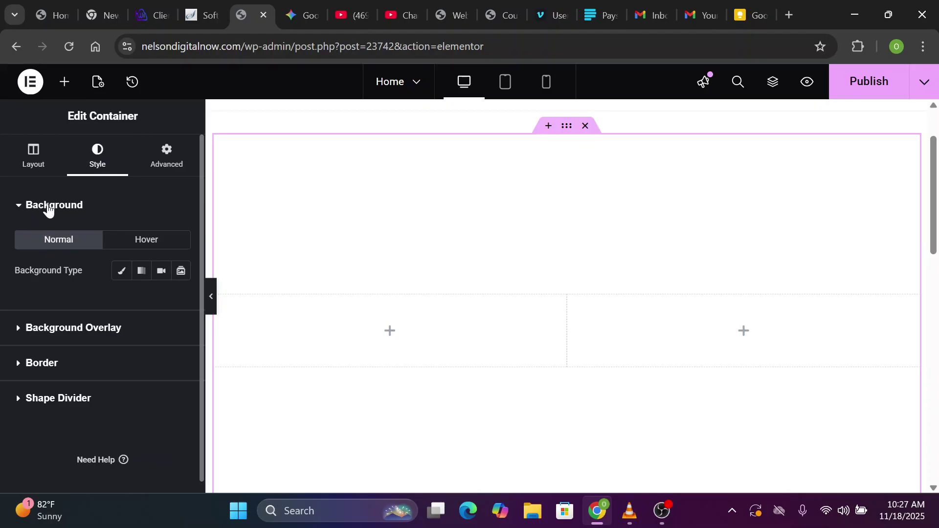
Give the container a Classic background using the uploaded sky image
{"action": "left_click", "coordinate": [123, 275]}
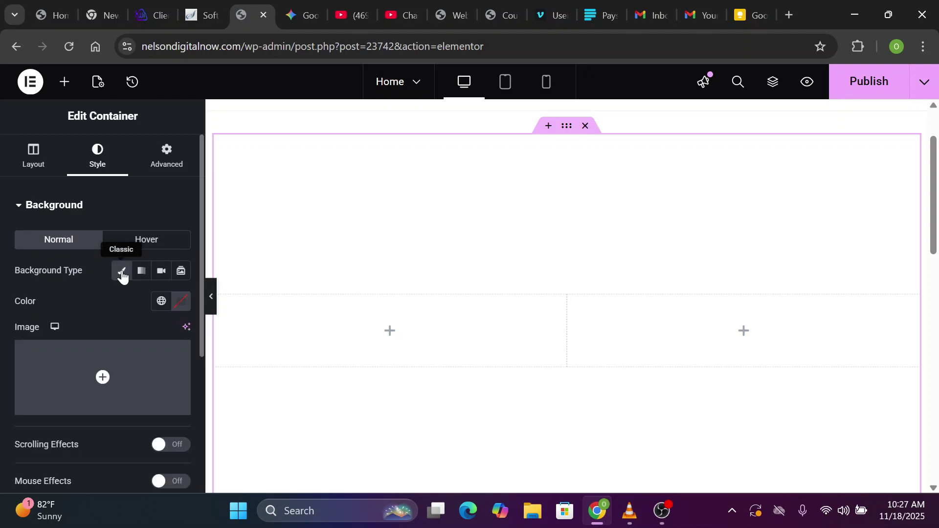
{"action": "mouse_move", "coordinate": [101, 377]}
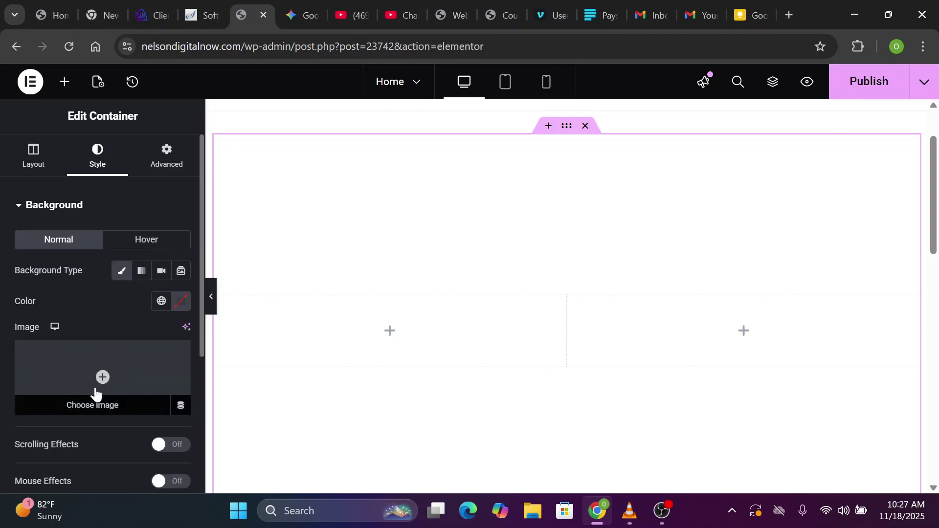
{"action": "left_click", "coordinate": [122, 410]}
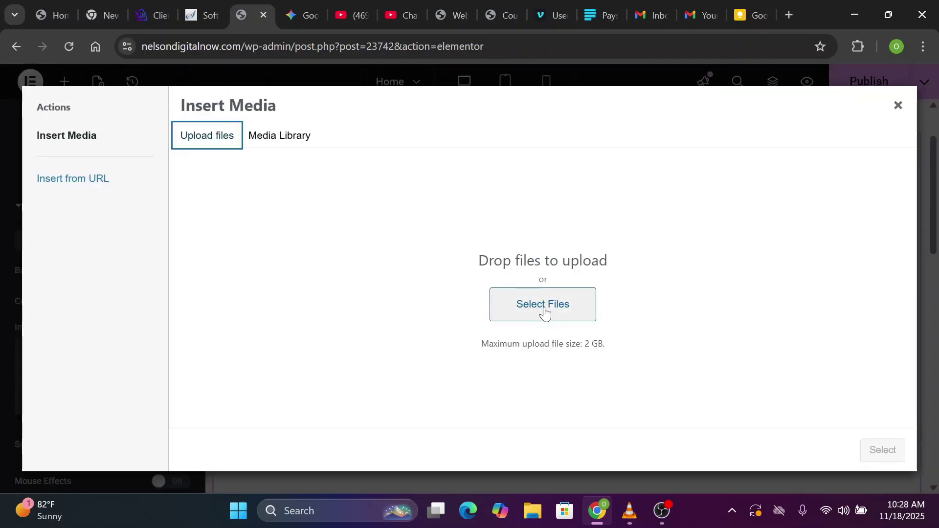
{"action": "left_click", "coordinate": [545, 313]}
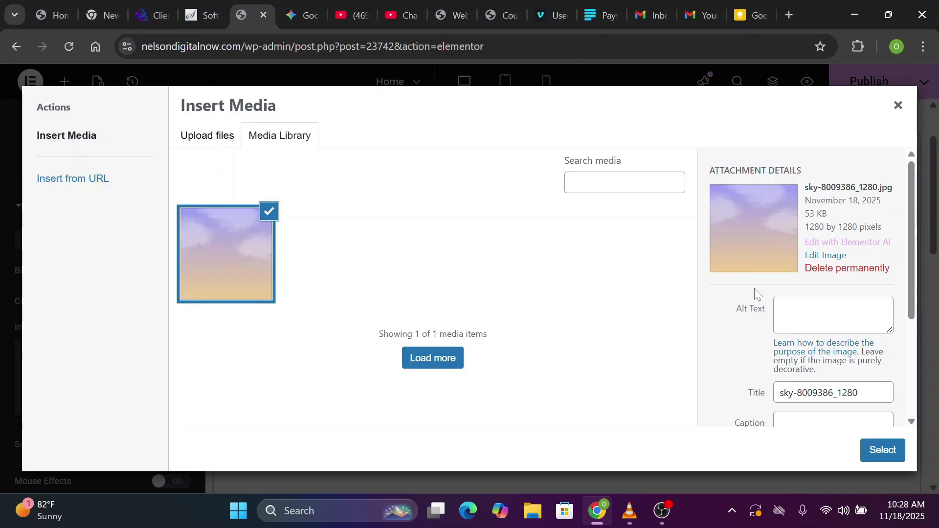
{"action": "left_click", "coordinate": [882, 453]}
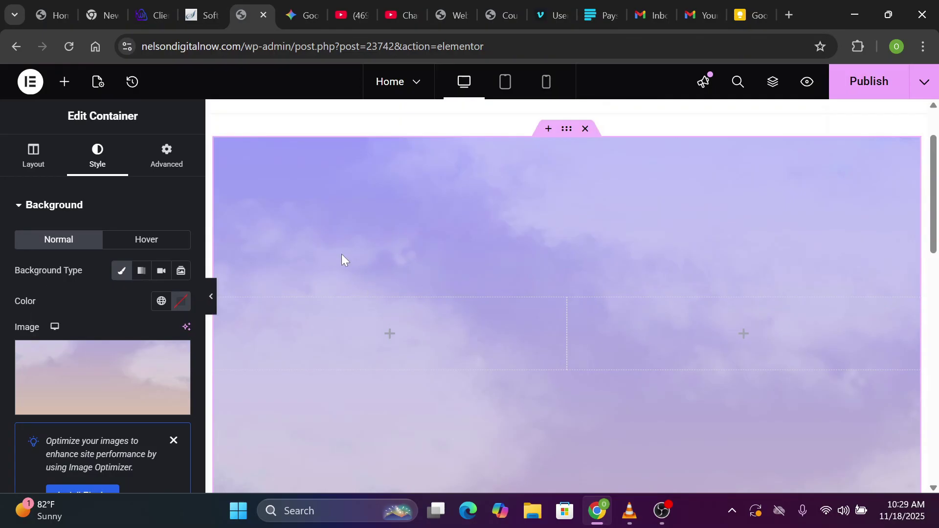
Set the background to Center Center, Scroll, No-repeat and Cover
{"action": "scroll", "coordinate": [198, 335], "scroll_direction": "down", "scroll_amount": 6}
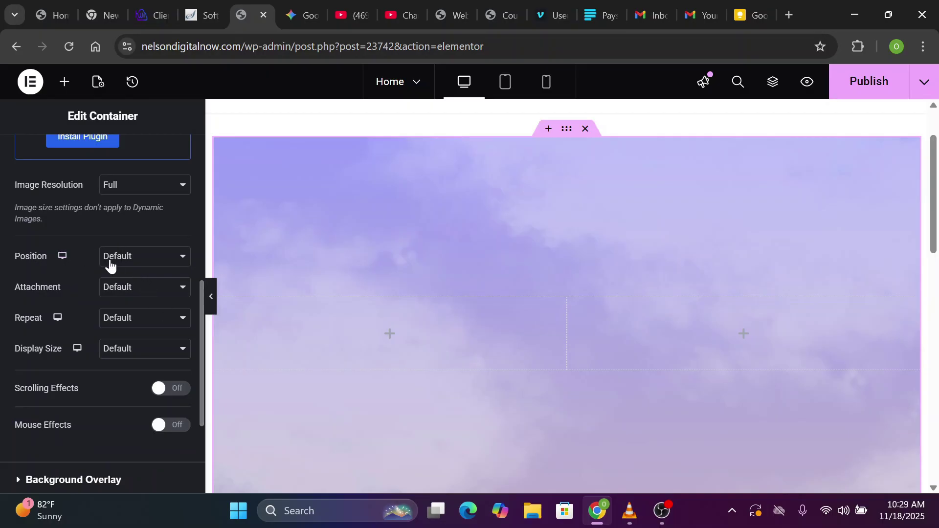
{"action": "left_click", "coordinate": [146, 262]}
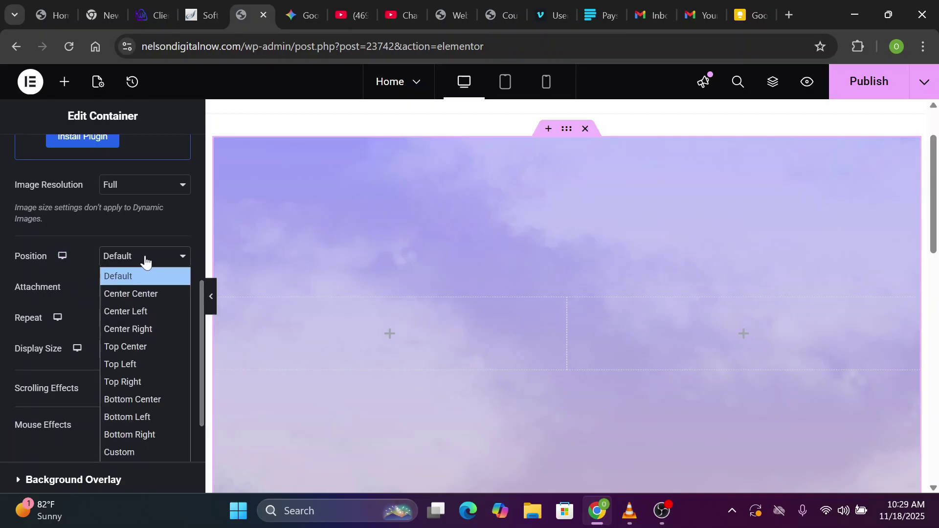
{"action": "left_click", "coordinate": [140, 293]}
{"action": "left_click", "coordinate": [145, 288]}
{"action": "left_click", "coordinate": [125, 327]}
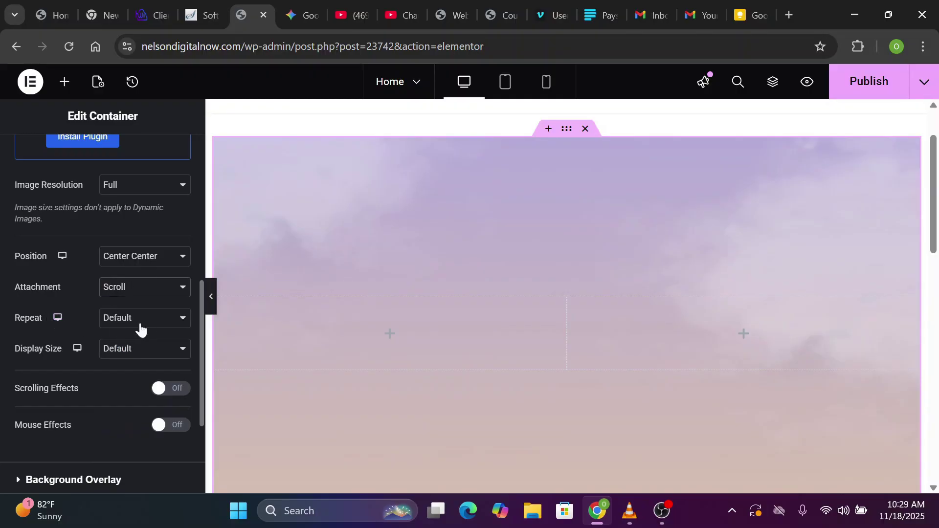
{"action": "left_click", "coordinate": [143, 324]}
{"action": "left_click", "coordinate": [131, 354]}
{"action": "left_click", "coordinate": [133, 353]}
{"action": "left_click", "coordinate": [122, 404]}
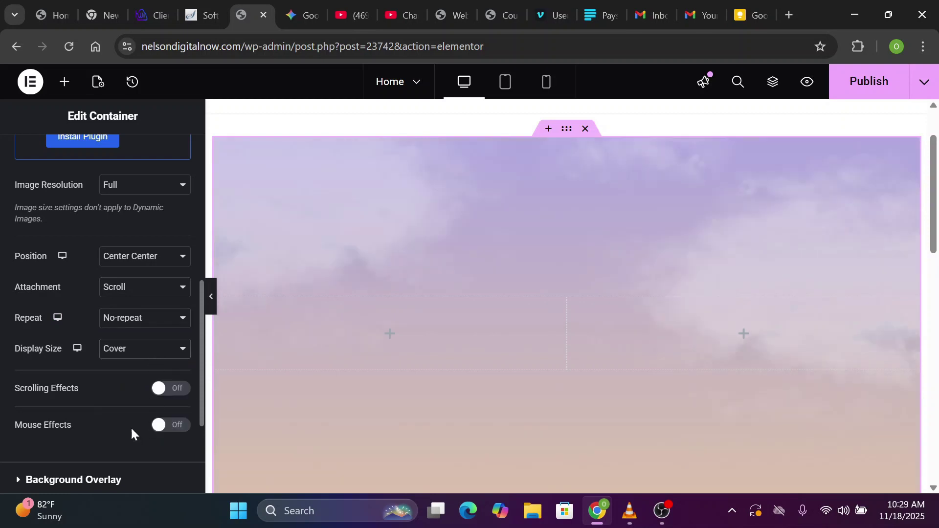
{"action": "scroll", "coordinate": [191, 220], "scroll_direction": "up", "scroll_amount": 10}
{"action": "left_click", "coordinate": [175, 166]}
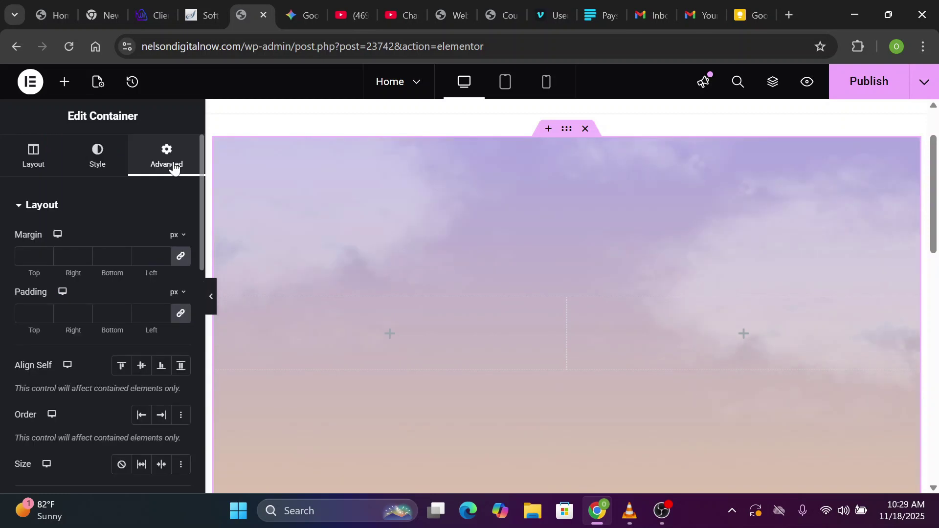
Unlink the container padding and set Top 100, Right 20, Bottom 0, Left 20 px
{"action": "left_click", "coordinate": [30, 314]}
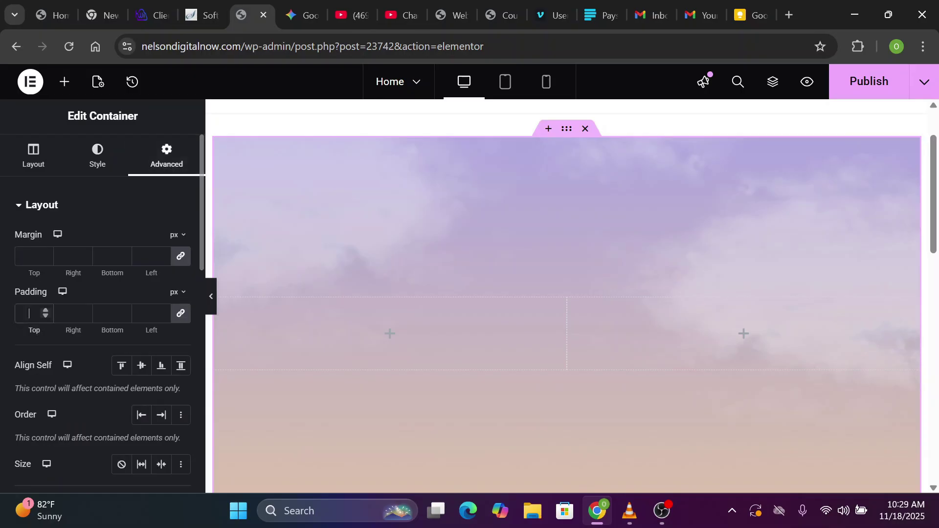
{"action": "type", "text": "100"}
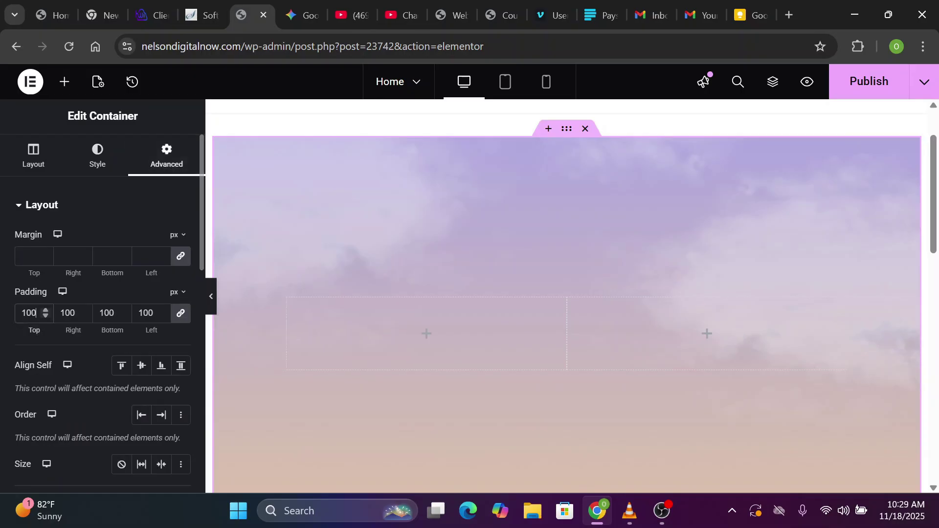
{"action": "key", "text": "BackSpace"}
{"action": "key", "text": "BackSpace"}
{"action": "key", "text": "BackSpace"}
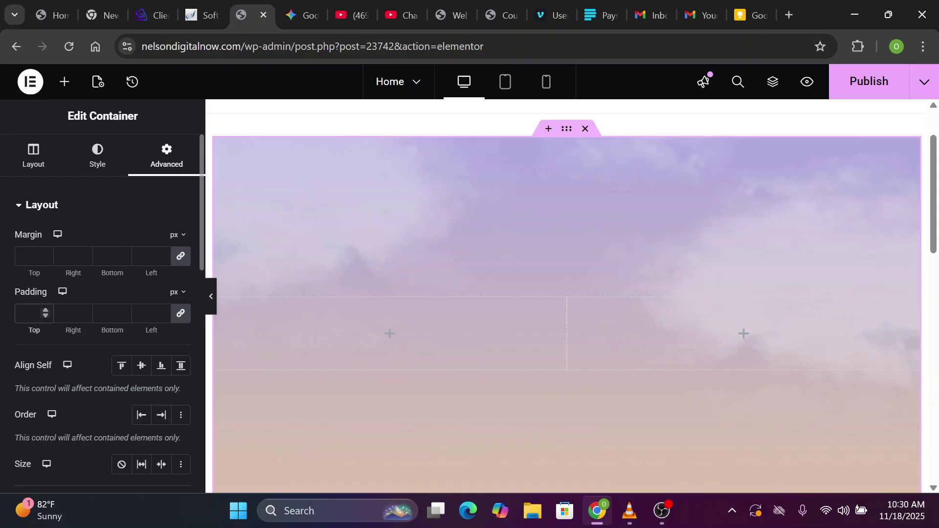
{"action": "left_click", "coordinate": [179, 316]}
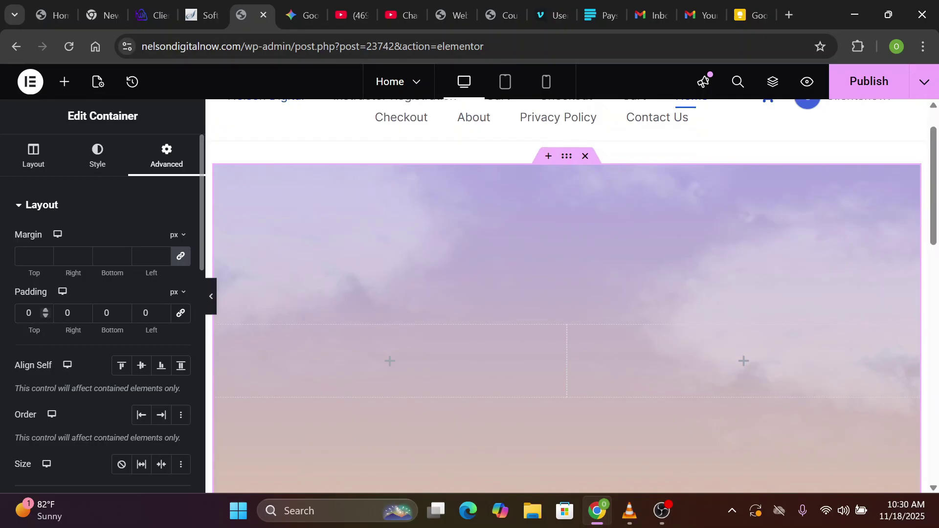
{"action": "left_click", "coordinate": [27, 313]}
{"action": "type", "text": "100"}
{"action": "left_click", "coordinate": [66, 313]}
{"action": "type", "text": "2"}
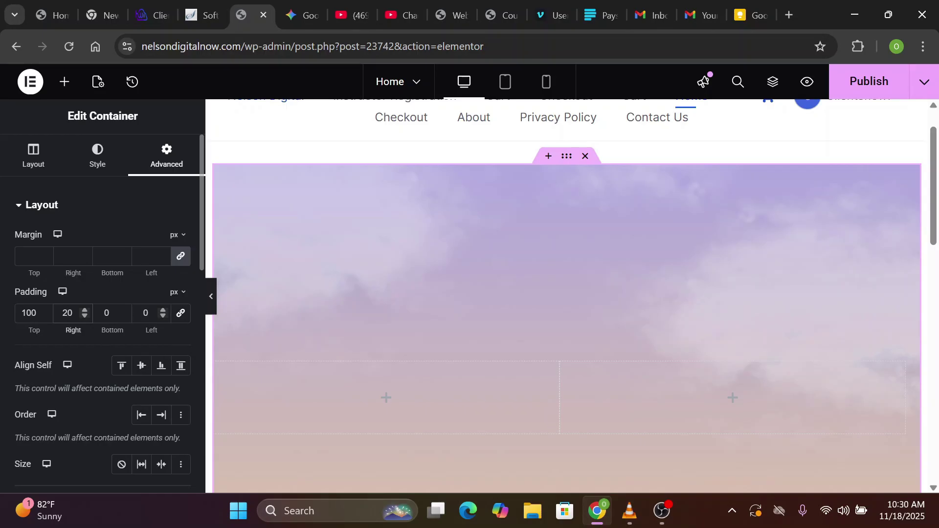
{"action": "left_click", "coordinate": [143, 313]}
{"action": "type", "text": "2"}
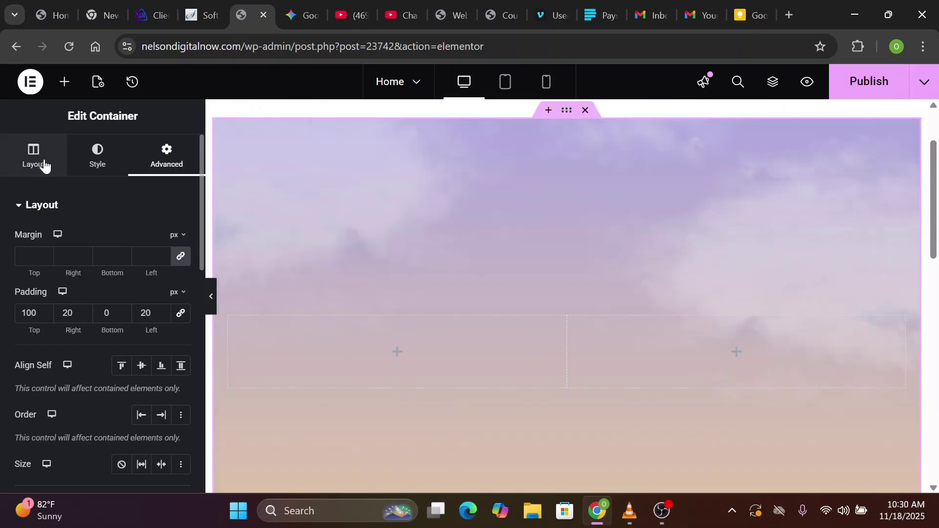
{"action": "left_click", "coordinate": [44, 161]}
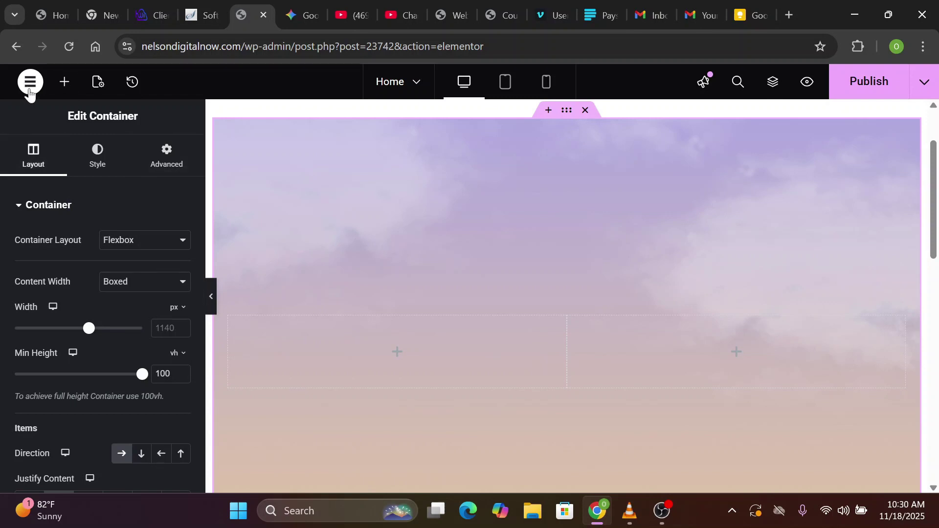
Search for Heading and drag the Heading widget into the hero's left column
{"action": "left_click", "coordinate": [64, 86]}
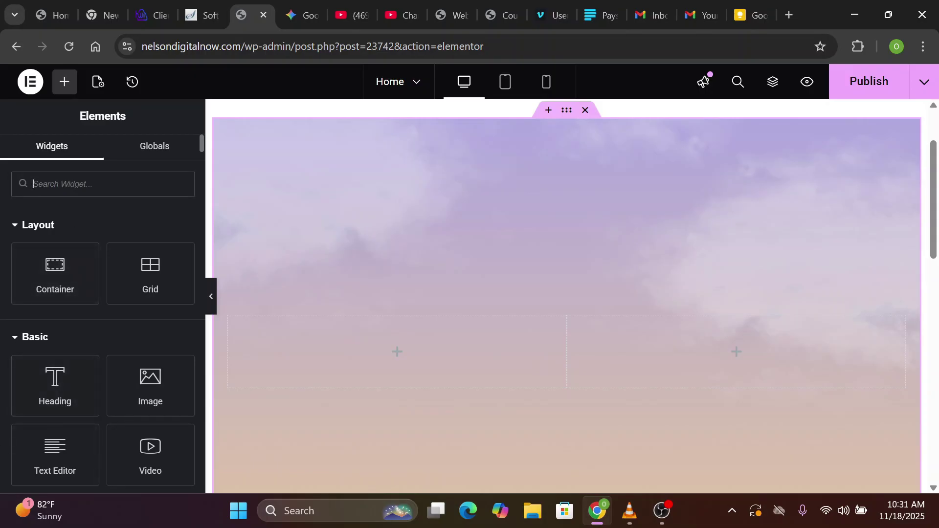
{"action": "type", "text": "Heading"}
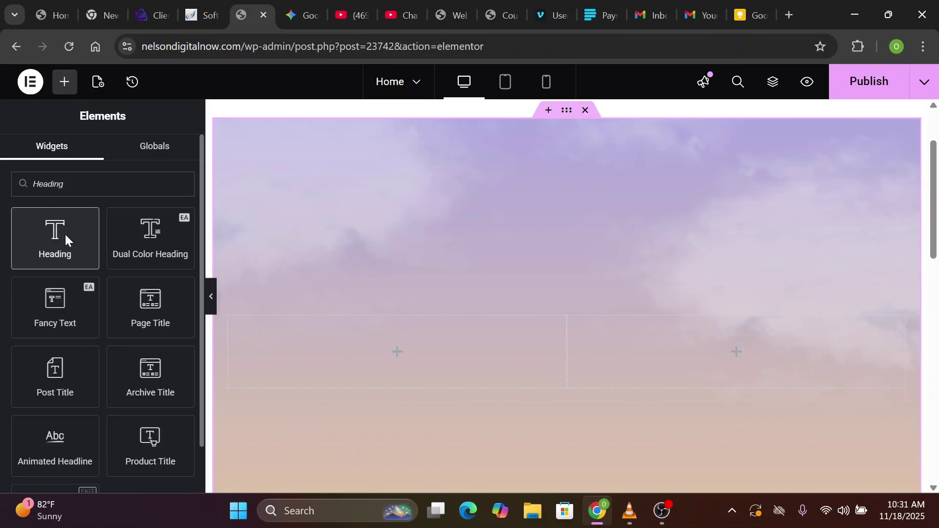
{"action": "left_click", "coordinate": [64, 233]}
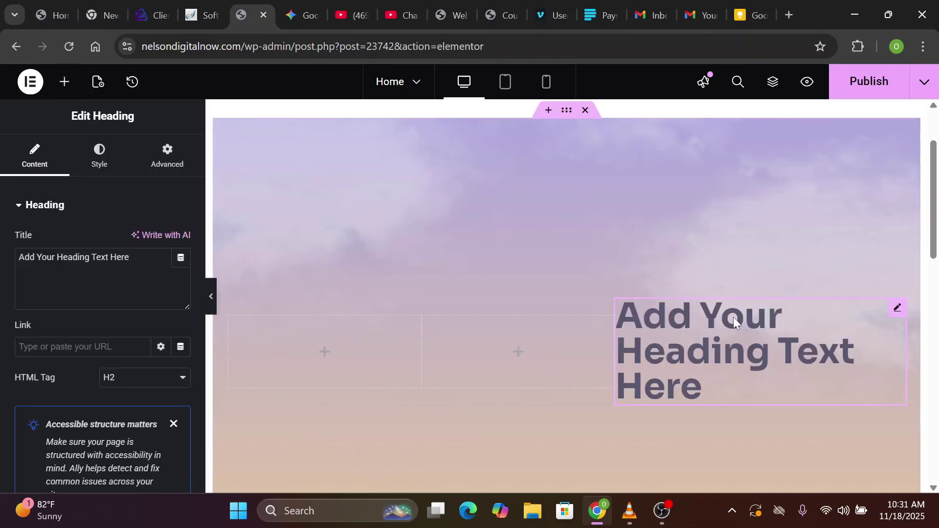
{"action": "key", "text": "Delete"}
{"action": "left_click_drag", "start_coordinate": [58, 382], "coordinate": [203, 351]}
{"action": "key", "text": "ctrl+1"}
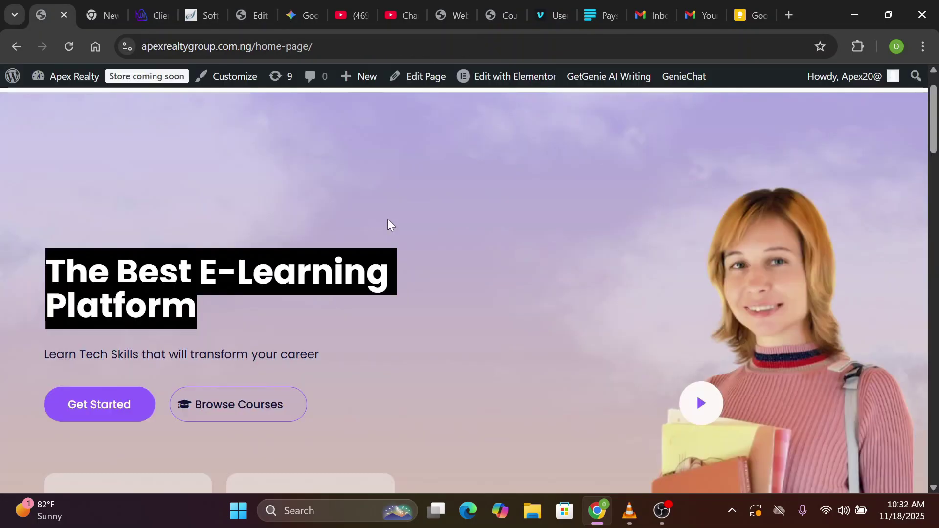
{"action": "key", "text": "ctrl+5"}
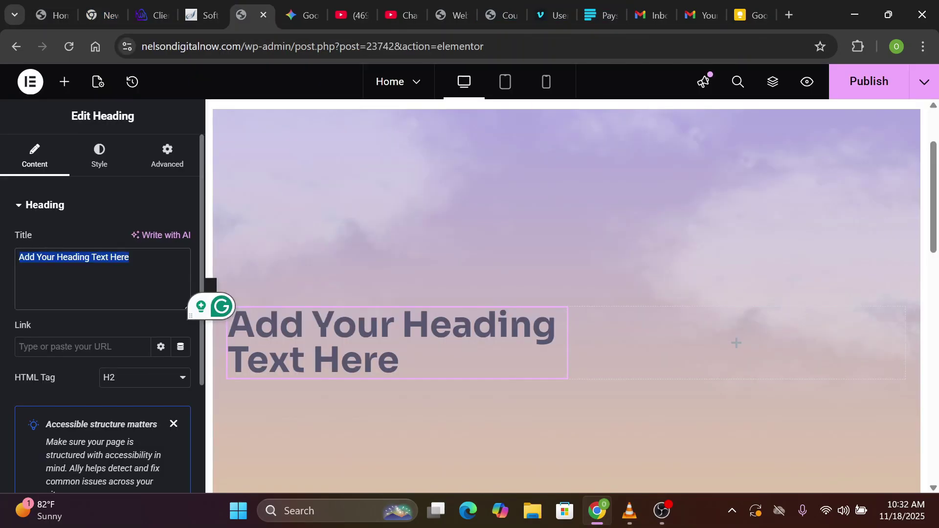
{"action": "left_click", "coordinate": [20, 205]}
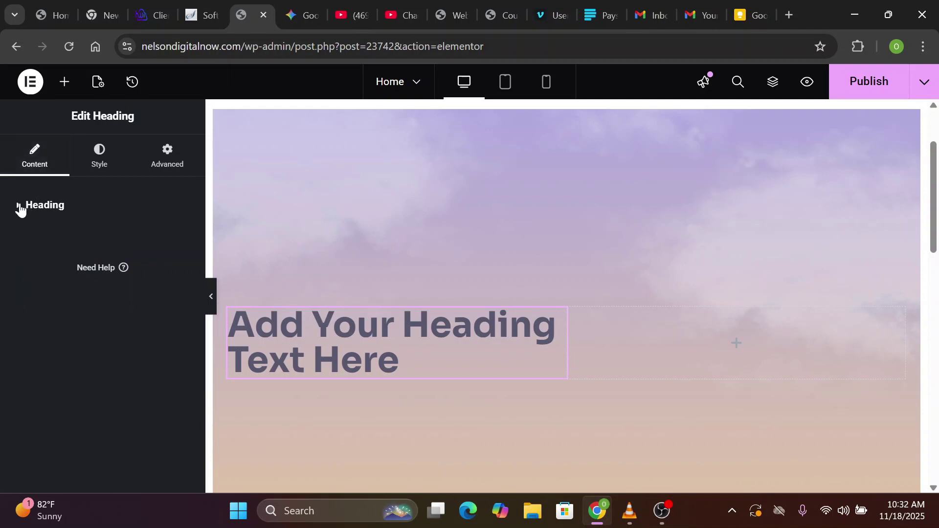
{"action": "left_click", "coordinate": [19, 206]}
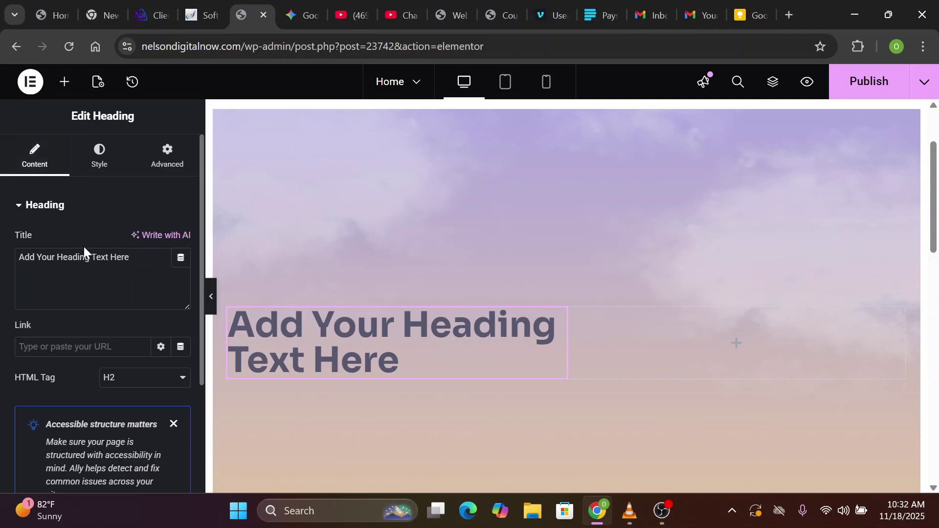
Replace the heading title with 'The Best E-Learning Platform'
{"action": "triple_click", "coordinate": [120, 257]}
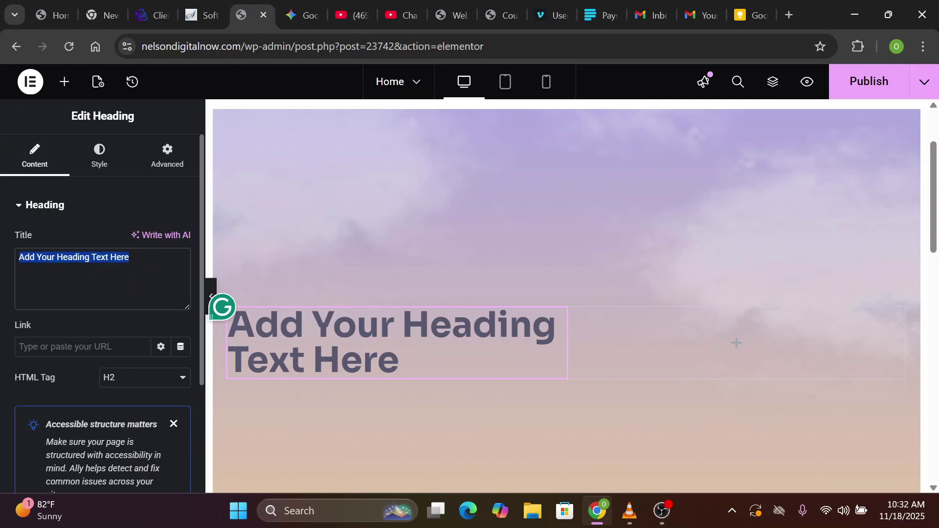
{"action": "type", "text": "The Best E-Learning Platform"}
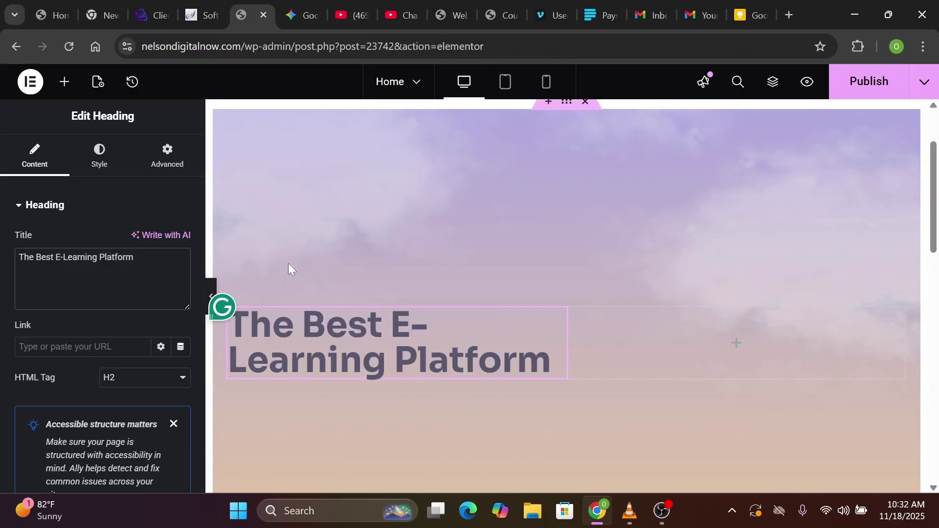
{"action": "left_click", "coordinate": [102, 163]}
{"action": "left_click", "coordinate": [36, 165]}
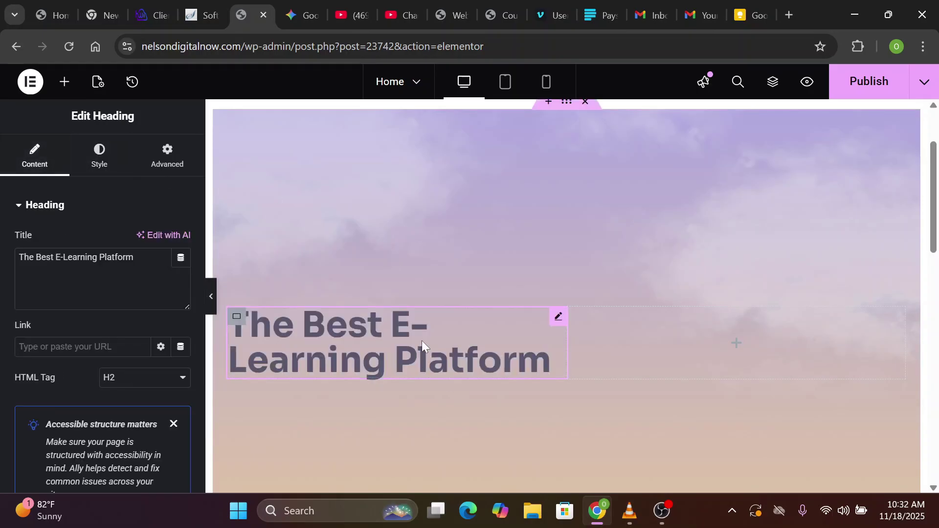
{"action": "left_click", "coordinate": [102, 156]}
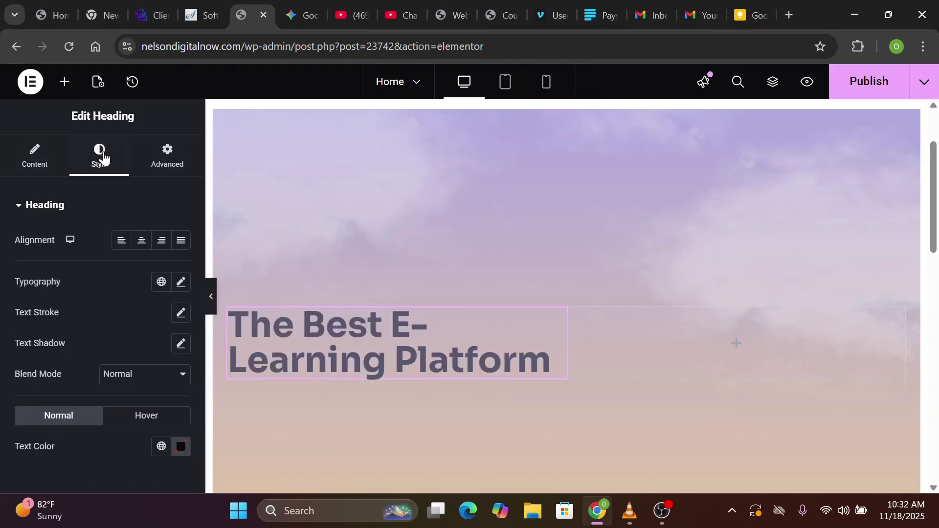
Color the heading #0C1436 and save it as global colour 'Blue Black tx color'
{"action": "left_click", "coordinate": [181, 453]}
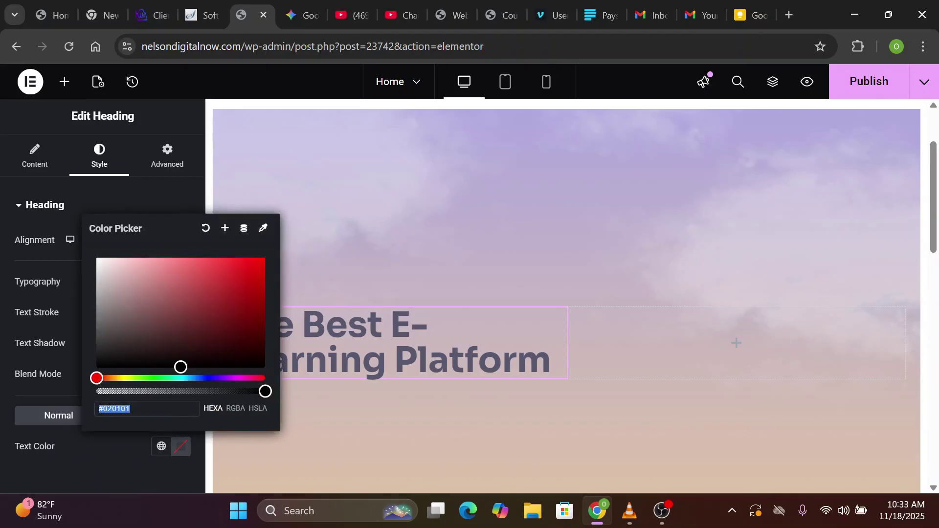
{"action": "type", "text": "#0C"}
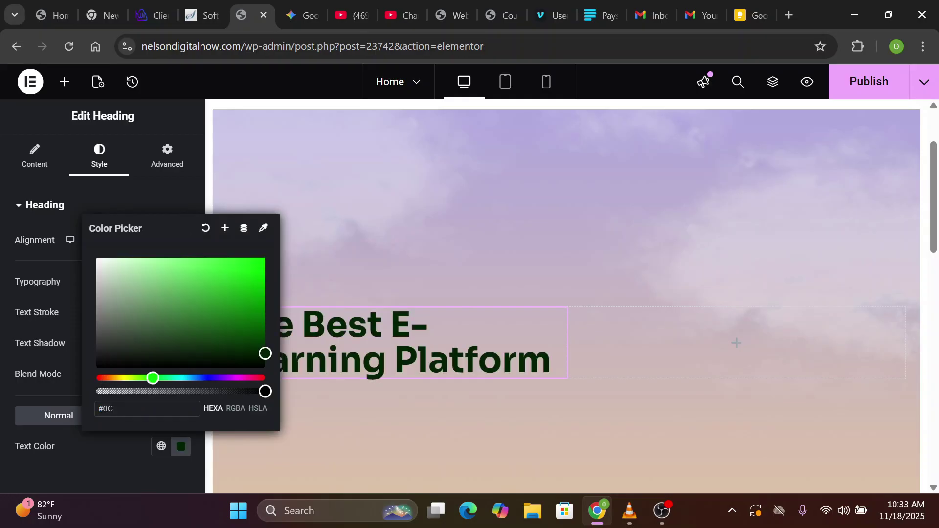
{"action": "type", "text": "14"}
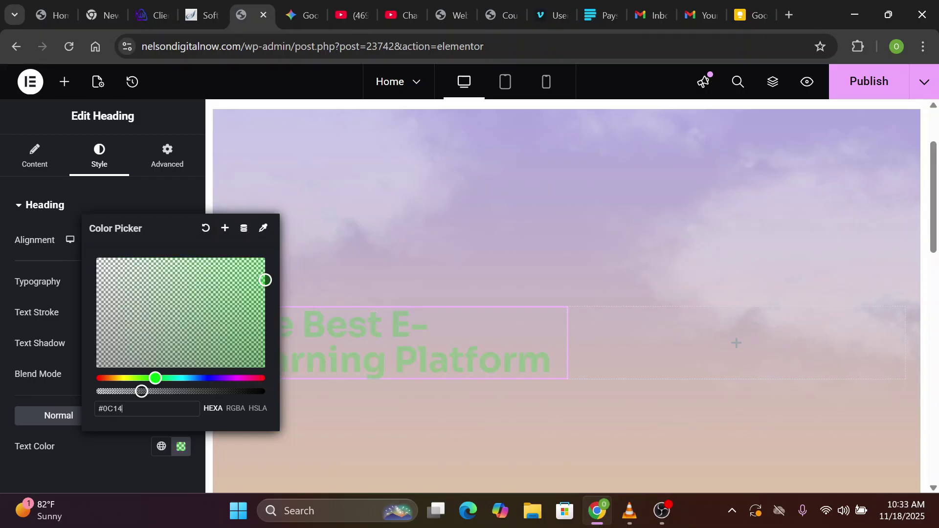
{"action": "type", "text": "36"}
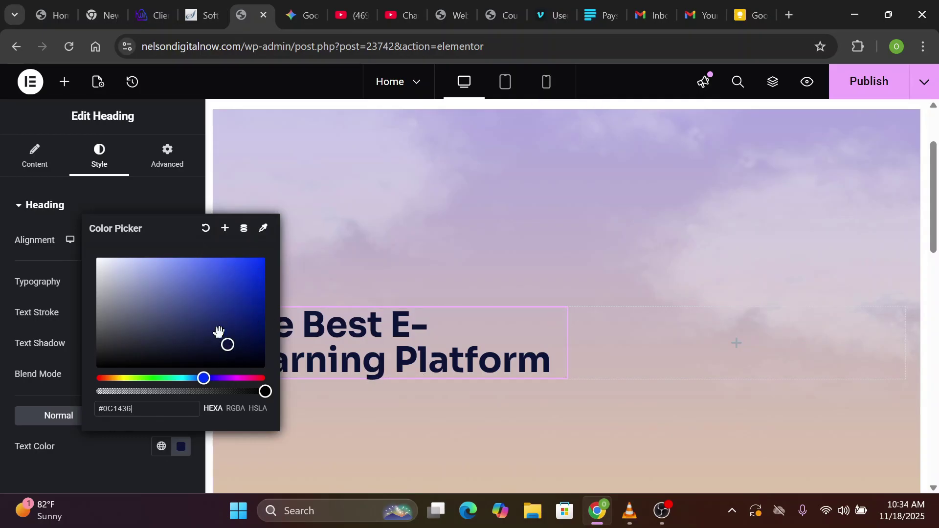
{"action": "left_click", "coordinate": [225, 229]}
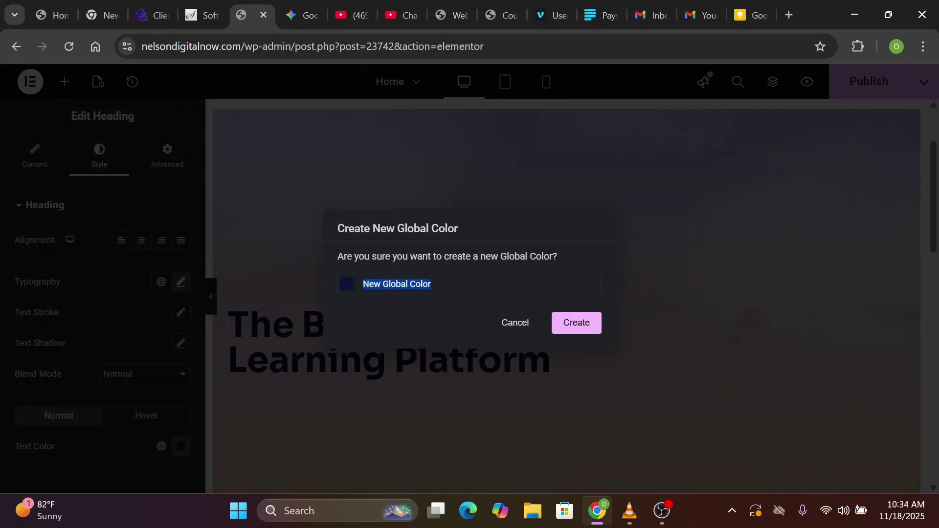
{"action": "type", "text": "B"}
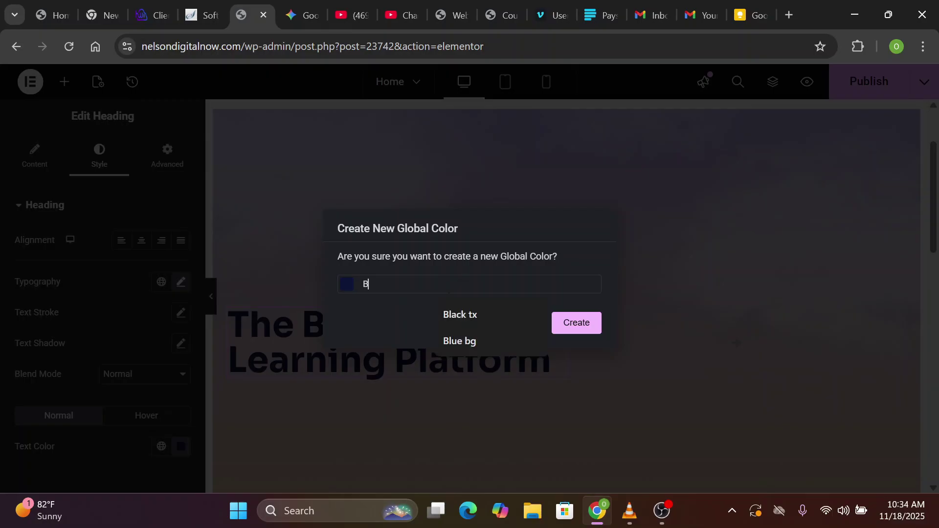
{"action": "type", "text": "lue"}
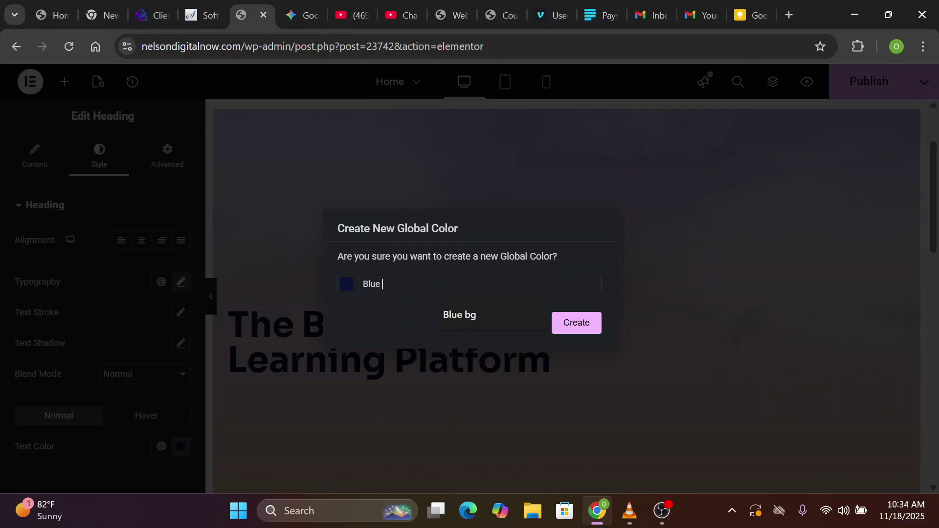
{"action": "type", "text": " Black tx color"}
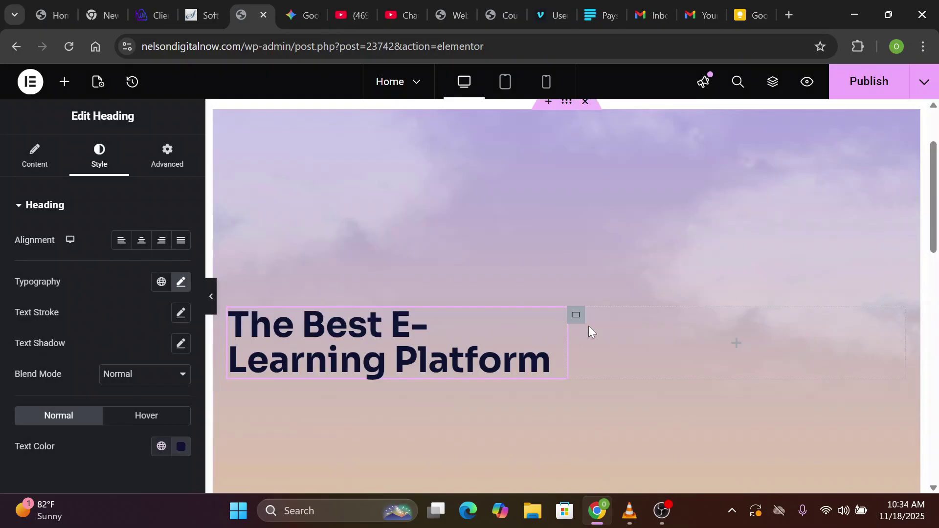
{"action": "scroll", "coordinate": [588, 325], "scroll_direction": "down", "scroll_amount": 2}
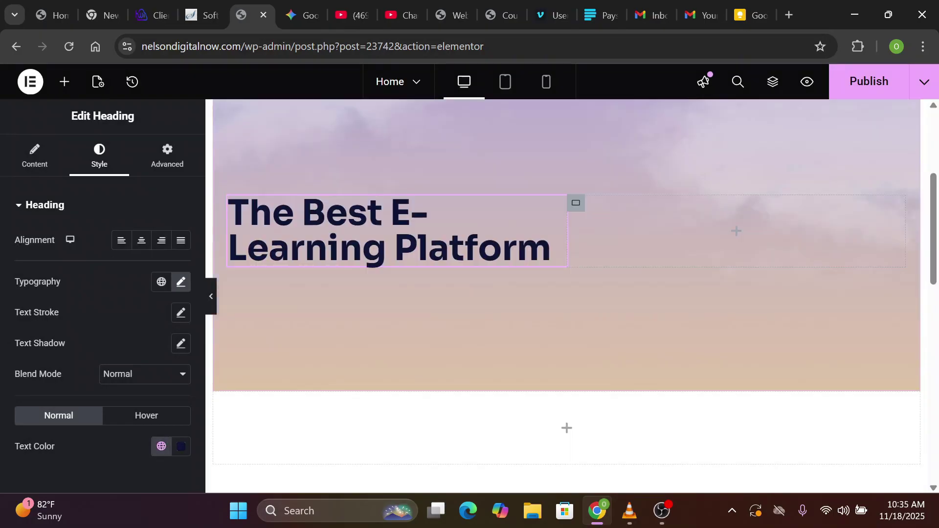
Set the heading typography to Poppins, 56 px, weight 700 Bold
{"action": "left_click", "coordinate": [183, 286]}
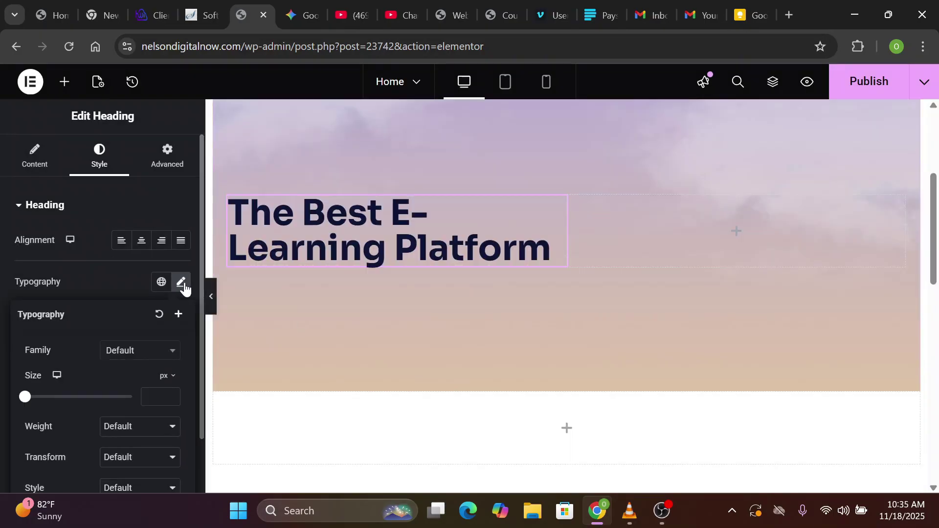
{"action": "left_click", "coordinate": [138, 354]}
{"action": "left_click", "coordinate": [136, 326]}
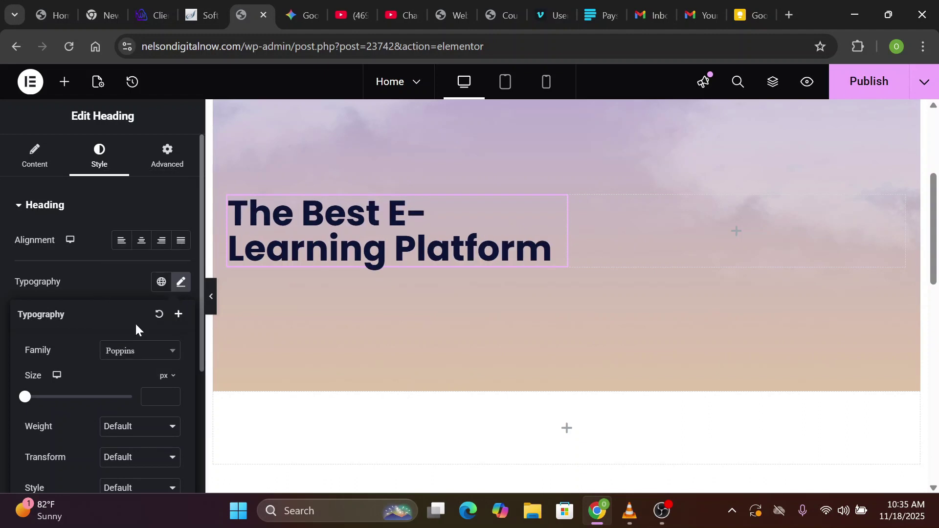
{"action": "left_click", "coordinate": [152, 397]}
{"action": "type", "text": "56"}
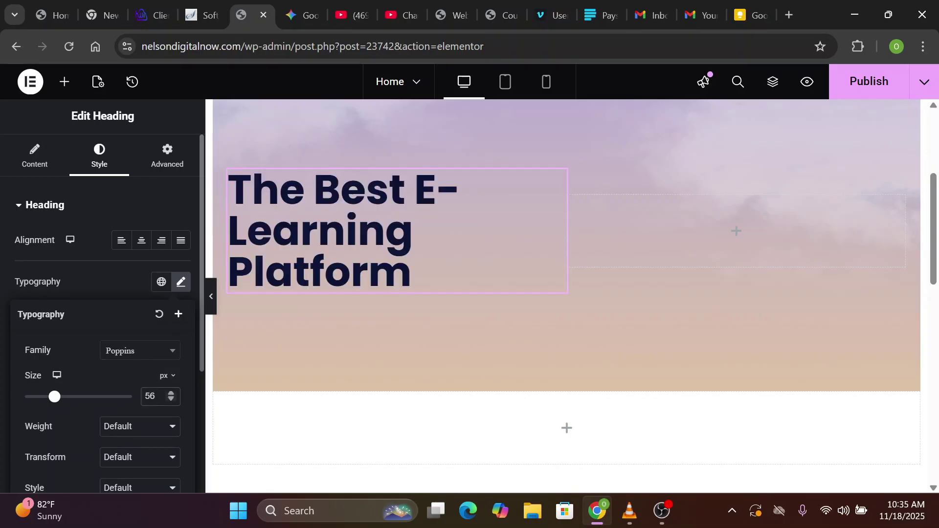
{"action": "left_click", "coordinate": [144, 429]}
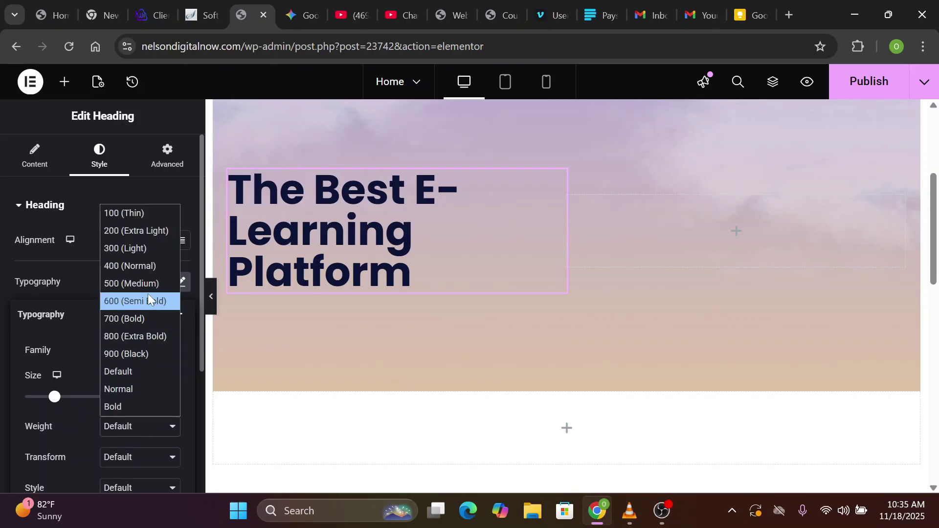
{"action": "left_click", "coordinate": [148, 317]}
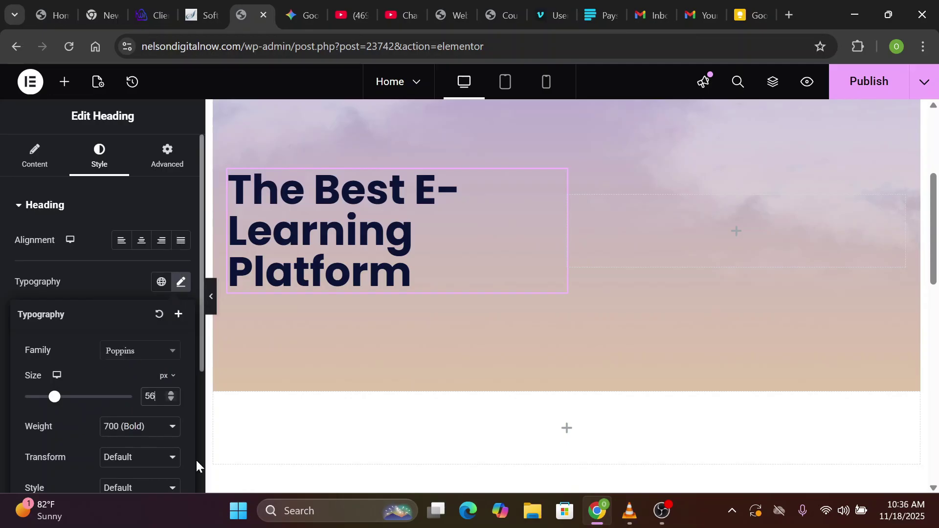
Give the heading a 56 px line height
{"action": "scroll", "coordinate": [194, 455], "scroll_direction": "down", "scroll_amount": 1}
{"action": "scroll", "coordinate": [103, 342], "scroll_direction": "down", "scroll_amount": 2}
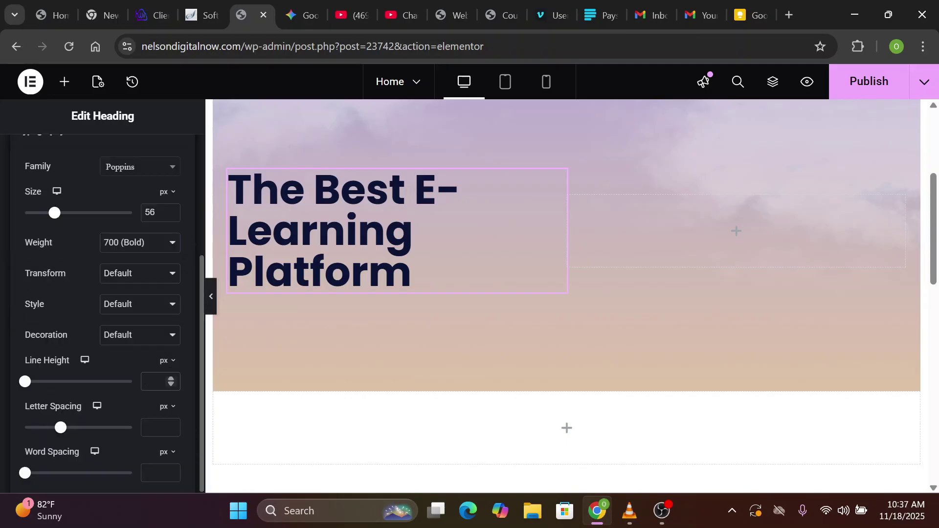
{"action": "left_click", "coordinate": [156, 382]}
{"action": "type", "text": "56"}
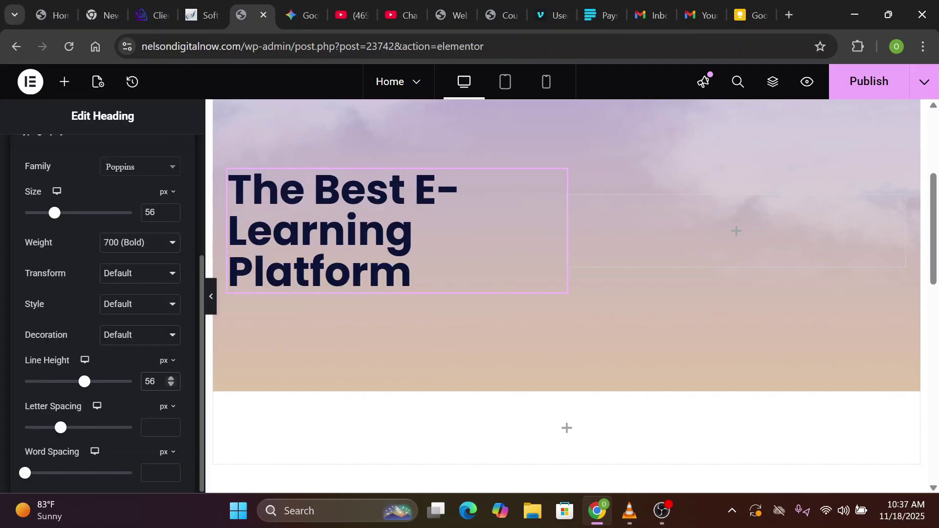
{"action": "left_click", "coordinate": [416, 338]}
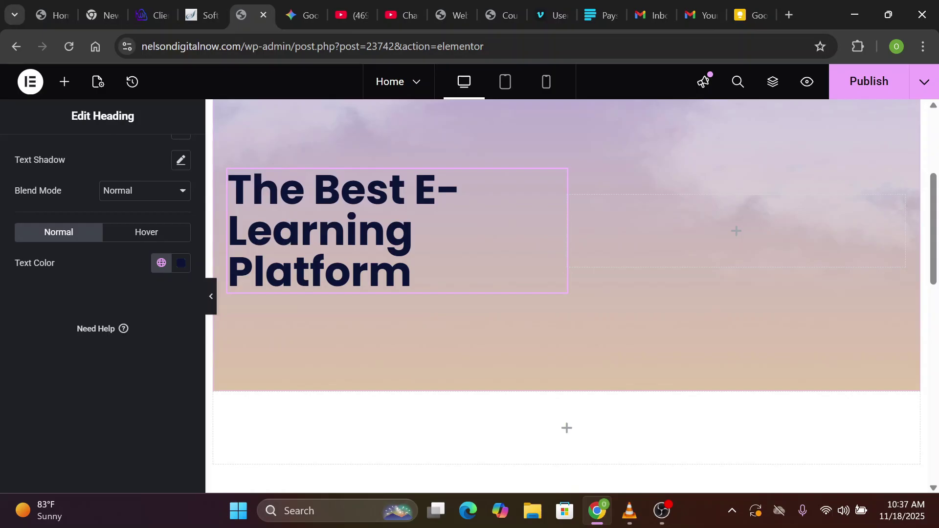
{"action": "left_click", "coordinate": [66, 84]}
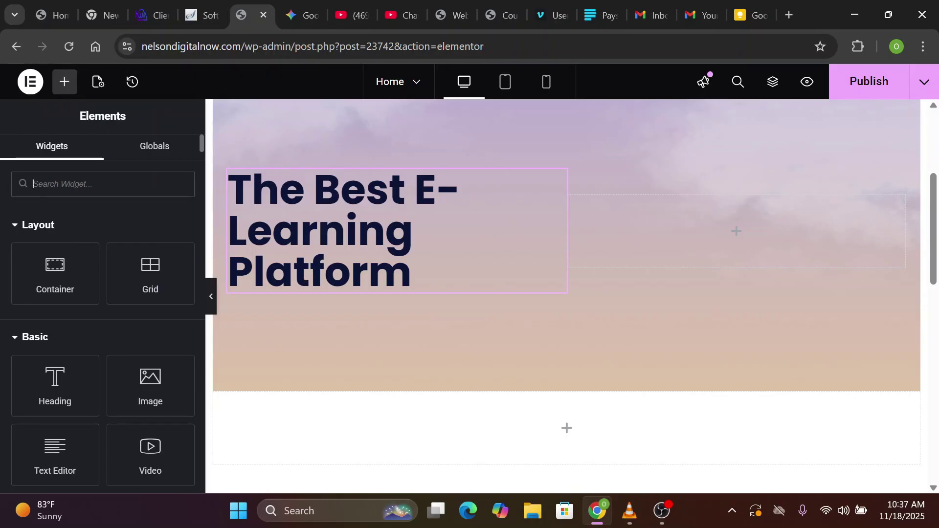
Add a Text Editor below the heading reading 'Learn Tech Skills that will transform your career'
{"action": "type", "text": "text"}
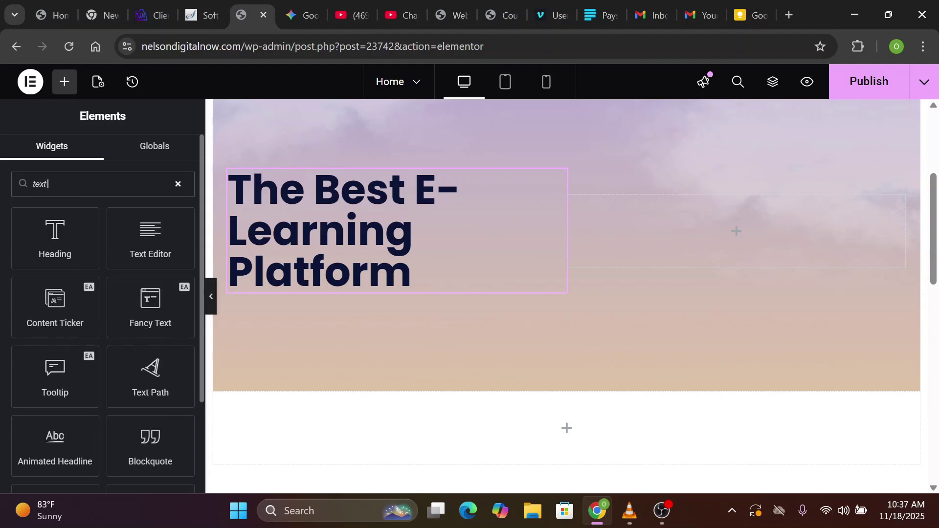
{"action": "type", "text": " editor"}
{"action": "left_click_drag", "start_coordinate": [62, 233], "coordinate": [306, 278]}
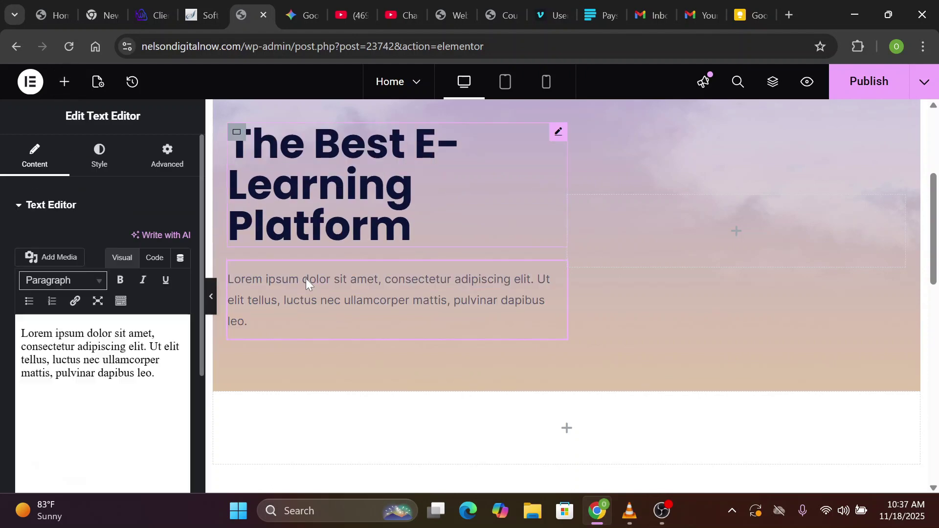
{"action": "scroll", "coordinate": [413, 320], "scroll_direction": "up", "scroll_amount": 2}
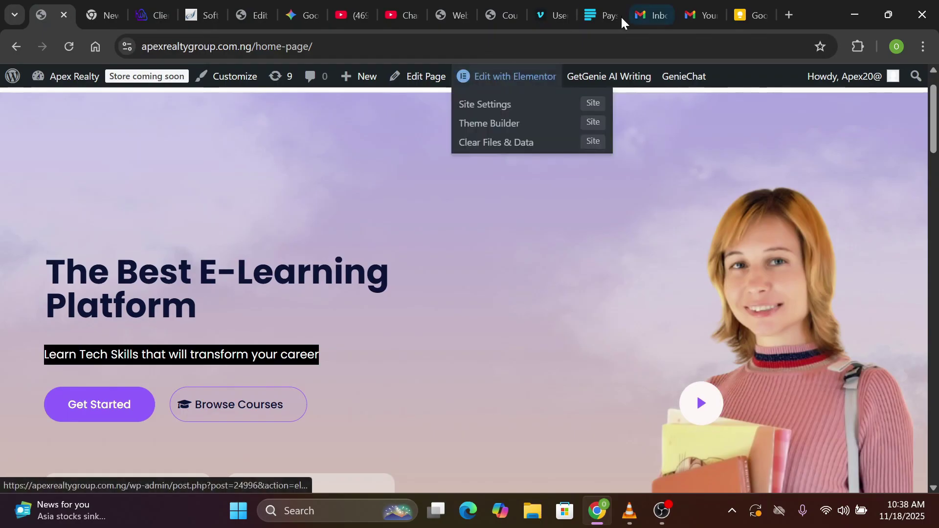
{"action": "left_click", "coordinate": [253, 14]}
{"action": "key", "text": "ctrl+a"}
{"action": "type", "text": "Learn Tech Skills that will transform your career"}
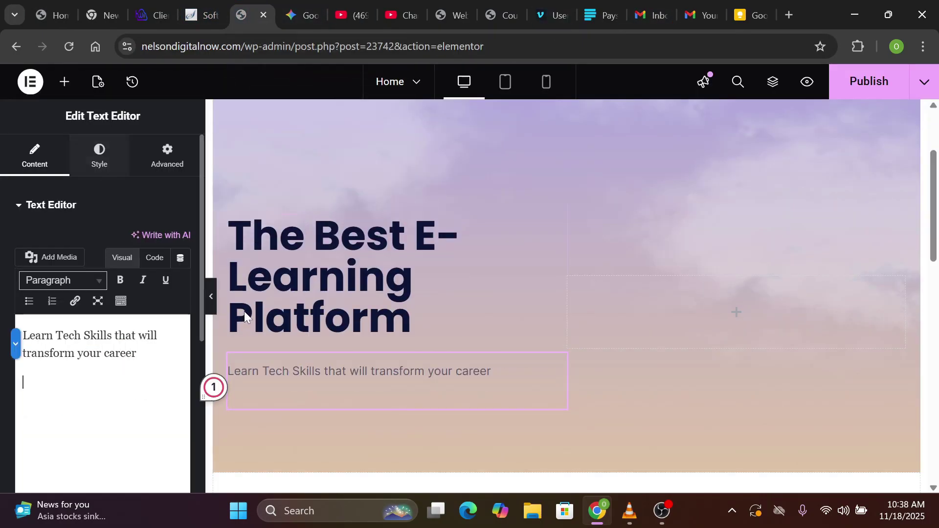
Set the subtitle's typography font family to Poppins
{"action": "left_click", "coordinate": [110, 172]}
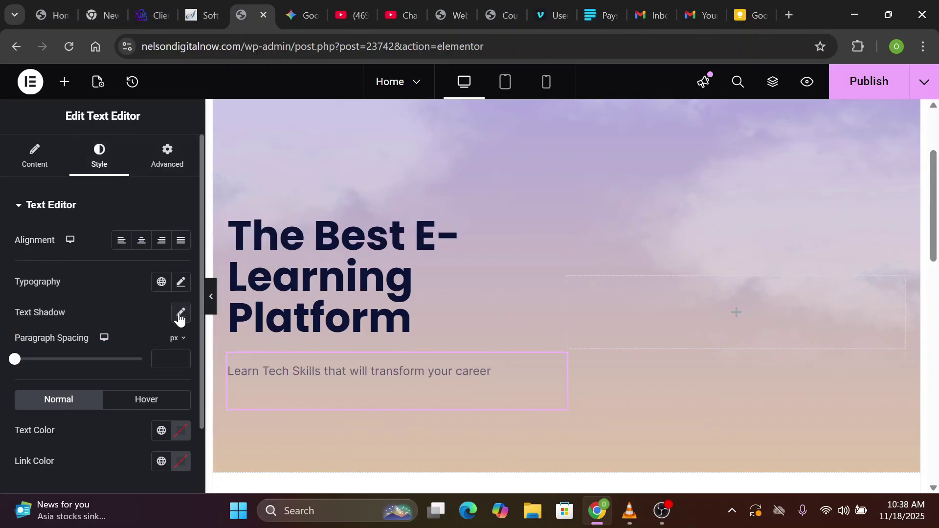
{"action": "left_click", "coordinate": [180, 285]}
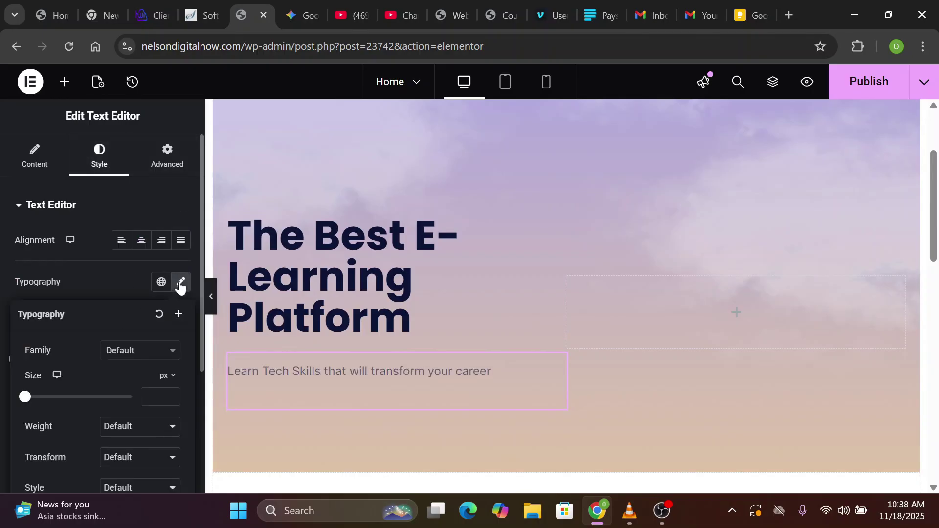
{"action": "left_click", "coordinate": [158, 351]}
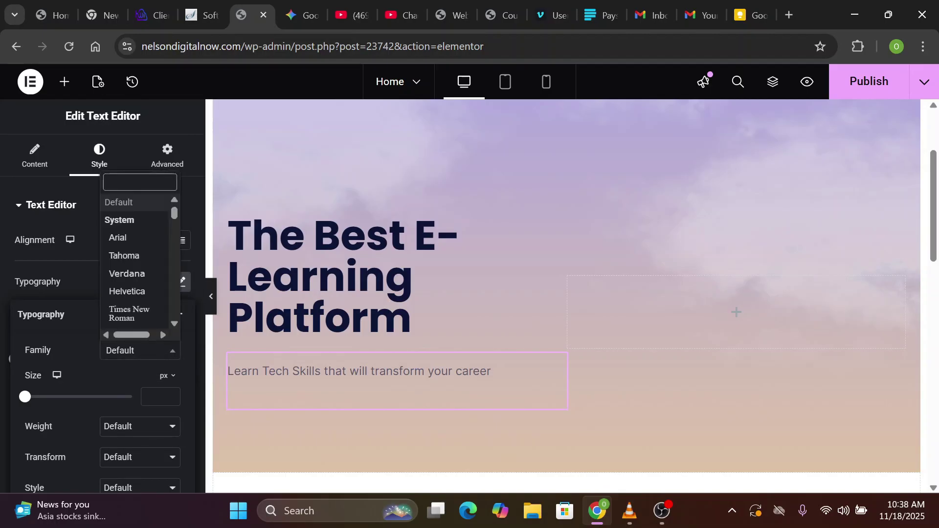
{"action": "type", "text": "Poppins"}
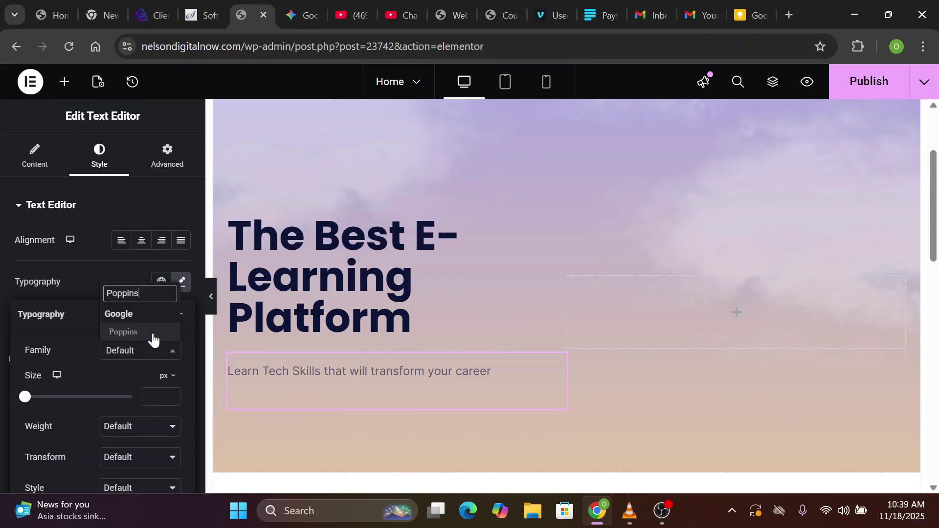
{"action": "left_click", "coordinate": [149, 331]}
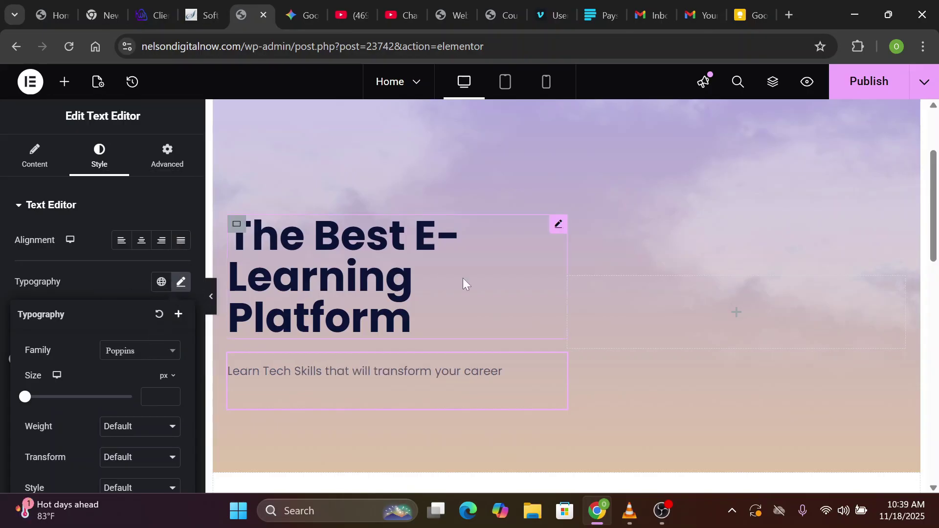
{"action": "scroll", "coordinate": [463, 277], "scroll_direction": "down", "scroll_amount": 1}
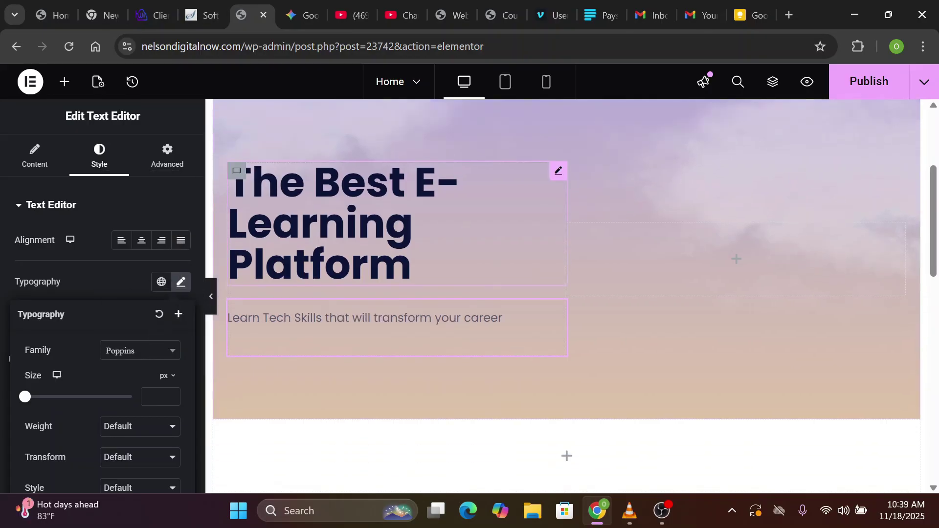
{"action": "scroll", "coordinate": [463, 278], "scroll_direction": "up", "scroll_amount": 1}
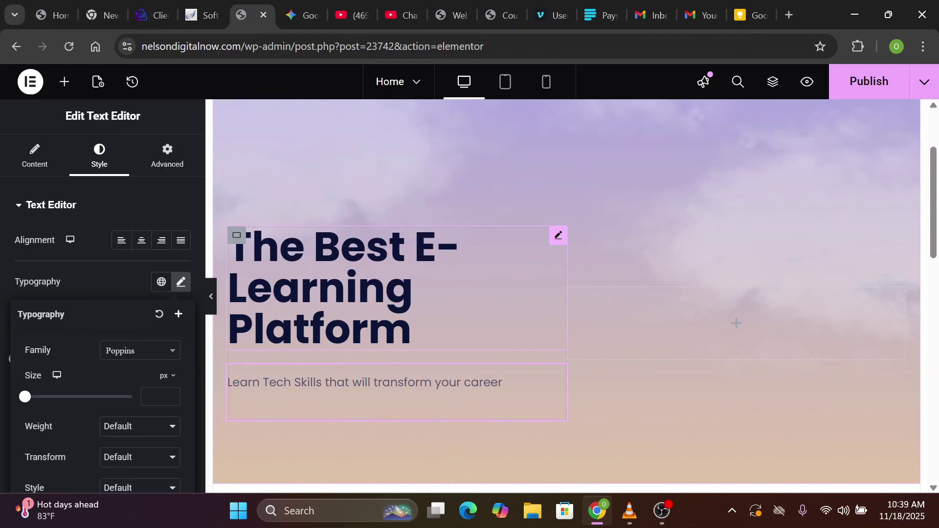
{"action": "left_click", "coordinate": [34, 158]}
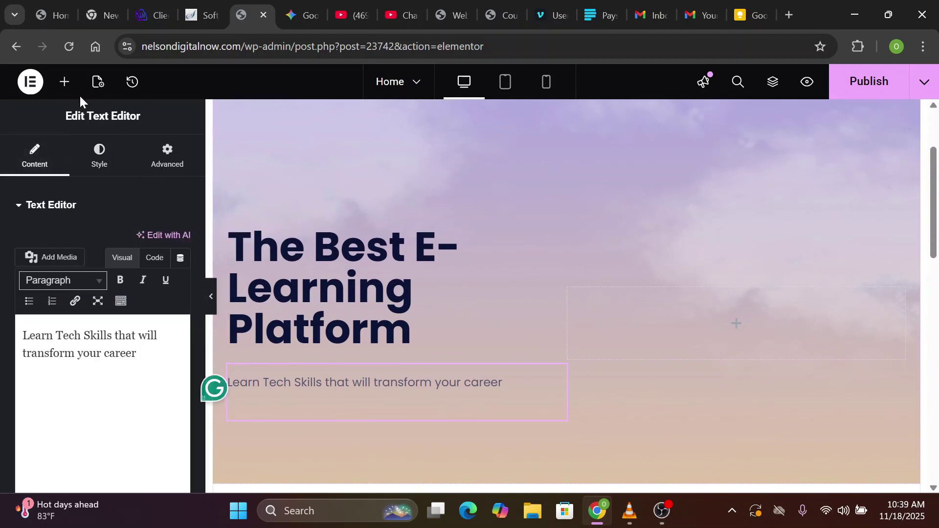
{"action": "left_click", "coordinate": [64, 86]}
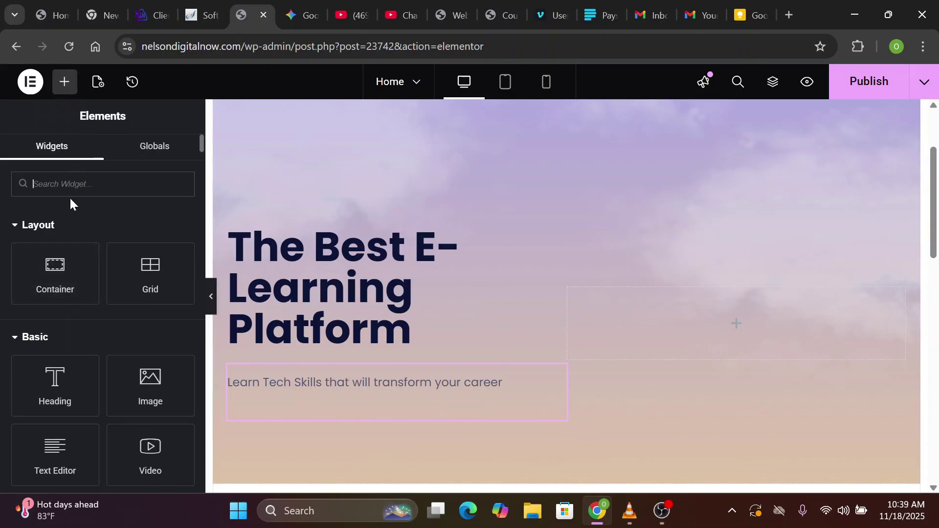
Add a Button widget below the subtitle labelled 'Get Started'
{"action": "type", "text": "button"}
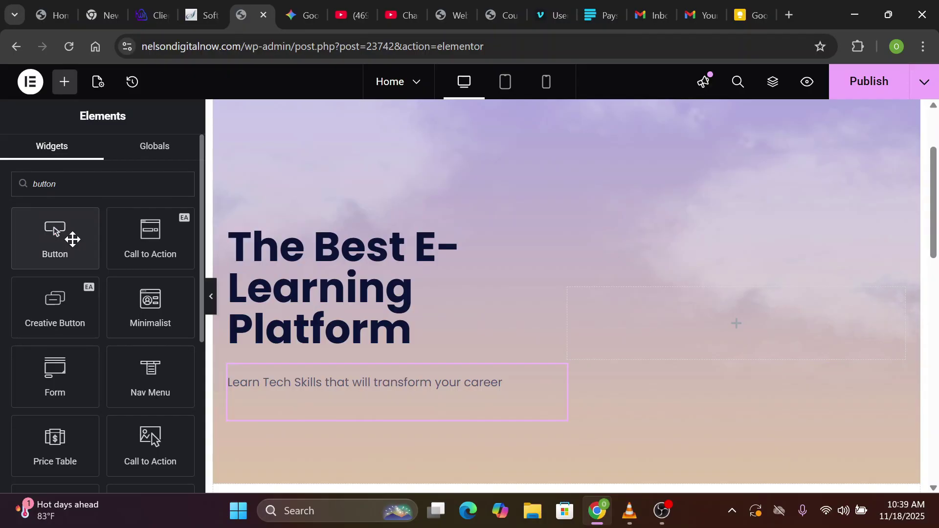
{"action": "left_click_drag", "start_coordinate": [65, 233], "coordinate": [323, 382]}
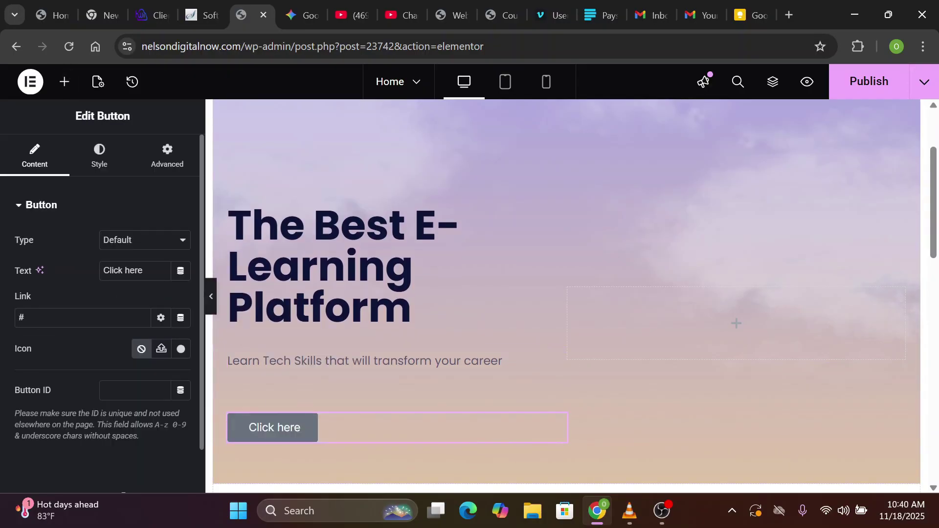
{"action": "left_click", "coordinate": [52, 15]}
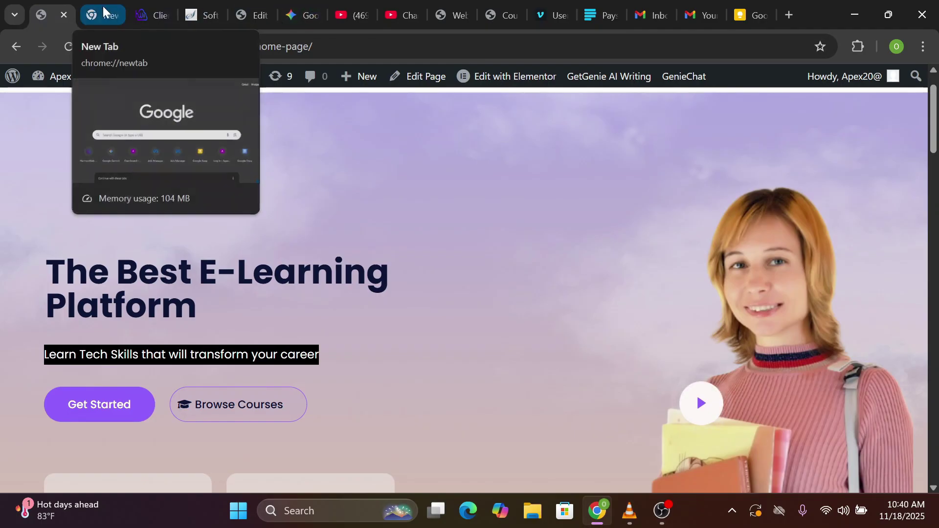
{"action": "left_click", "coordinate": [247, 15]}
{"action": "key", "text": "ctrl+a"}
{"action": "type", "text": "Get Started"}
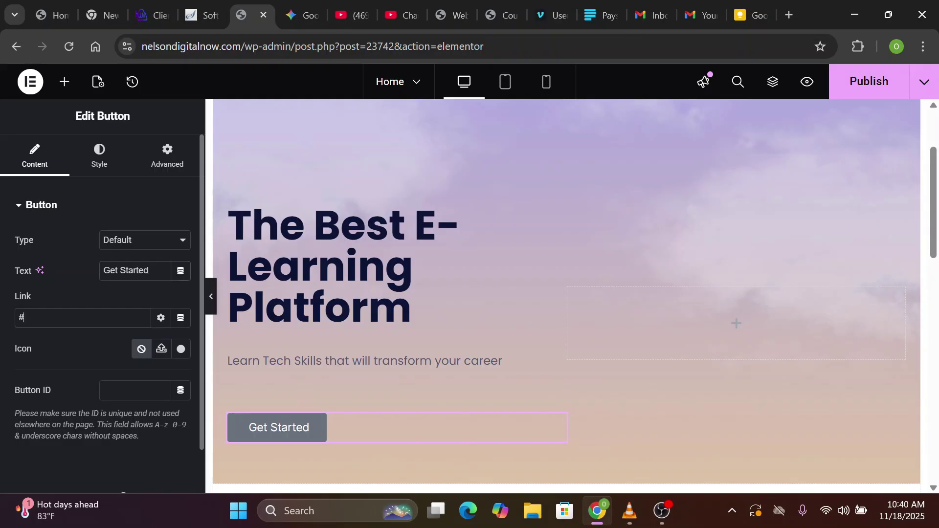
{"action": "double_click", "coordinate": [22, 317]}
{"action": "left_click", "coordinate": [73, 290]}
Set the button's background colour to #9080FC
{"action": "left_click", "coordinate": [100, 153]}
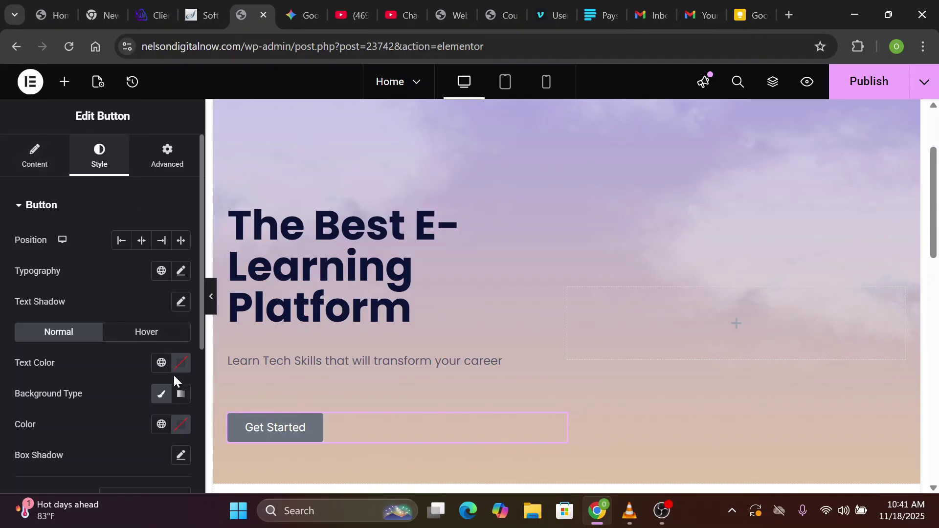
{"action": "left_click", "coordinate": [180, 428]}
{"action": "left_click", "coordinate": [138, 387]}
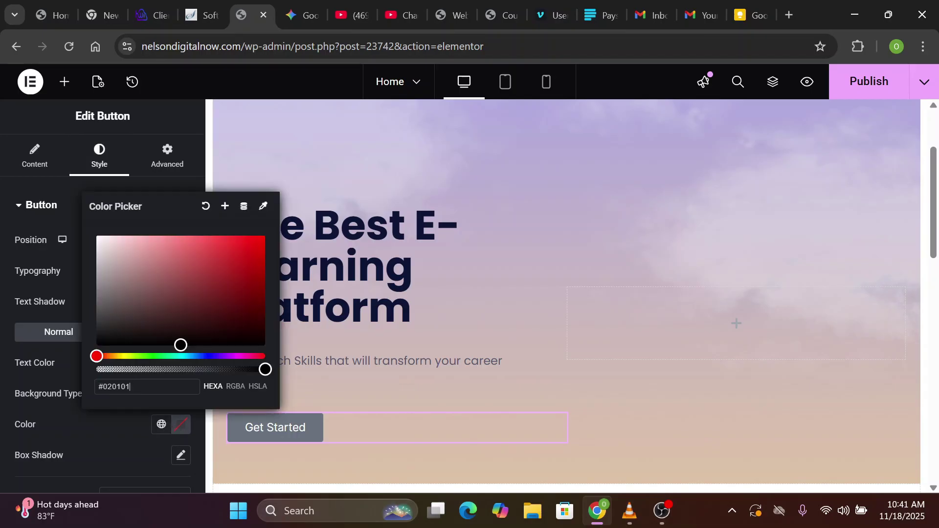
{"action": "key", "text": "BackSpace"}
{"action": "key", "text": "BackSpace"}
{"action": "key", "text": "BackSpace"}
{"action": "key", "text": "BackSpace"}
{"action": "key", "text": "BackSpace"}
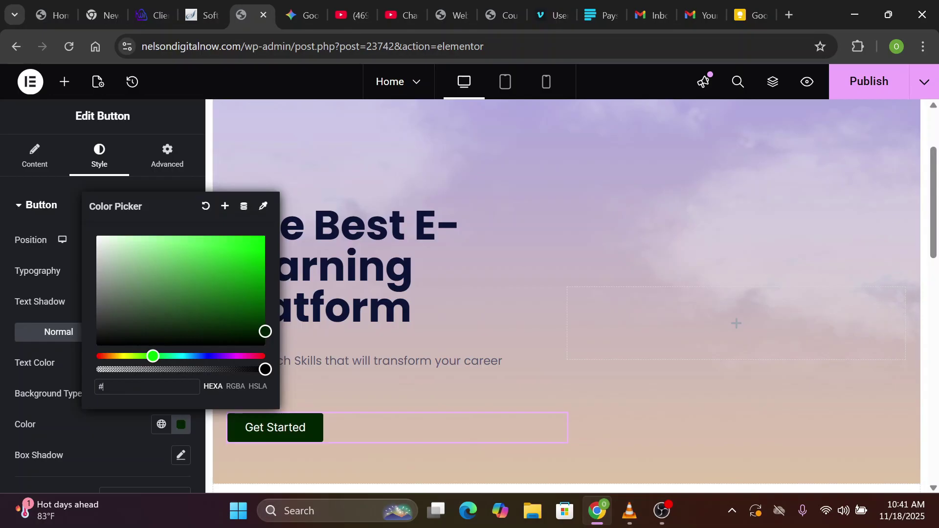
{"action": "type", "text": "9080fc"}
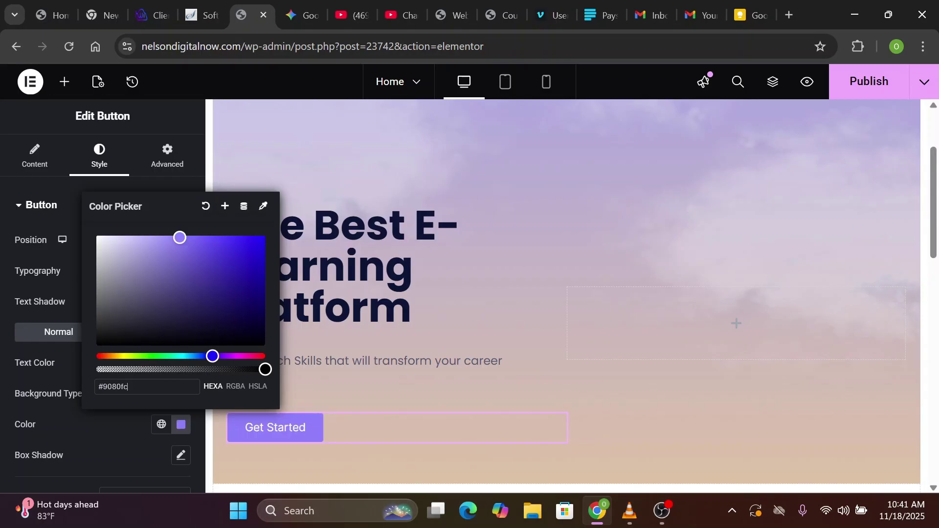
{"action": "left_click", "coordinate": [122, 431]}
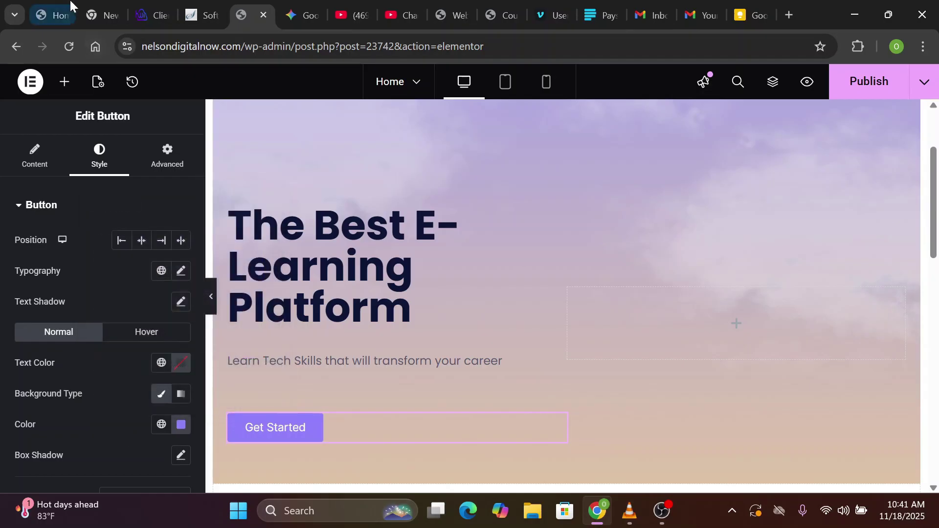
Save the #9080FC purple as a new global colour named 'Purple button'
{"action": "scroll", "coordinate": [533, 235], "scroll_direction": "down", "scroll_amount": 1}
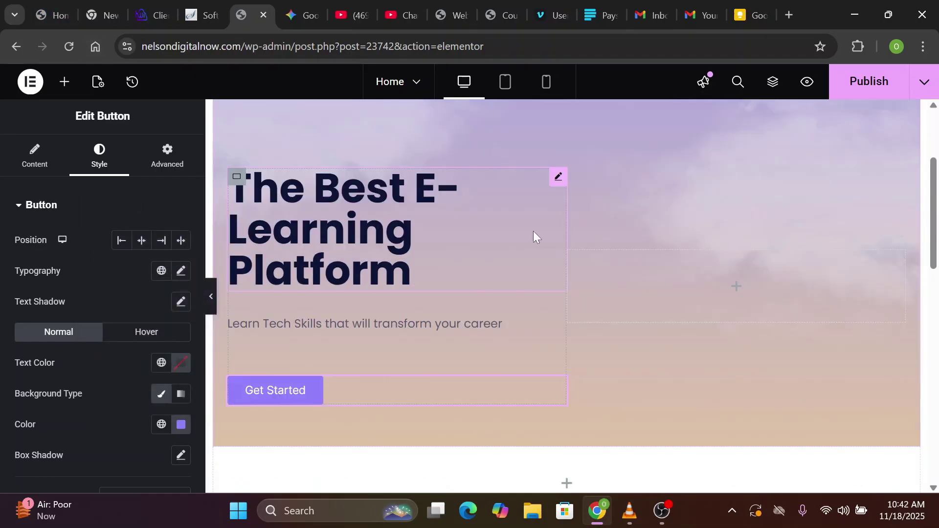
{"action": "left_click", "coordinate": [181, 430]}
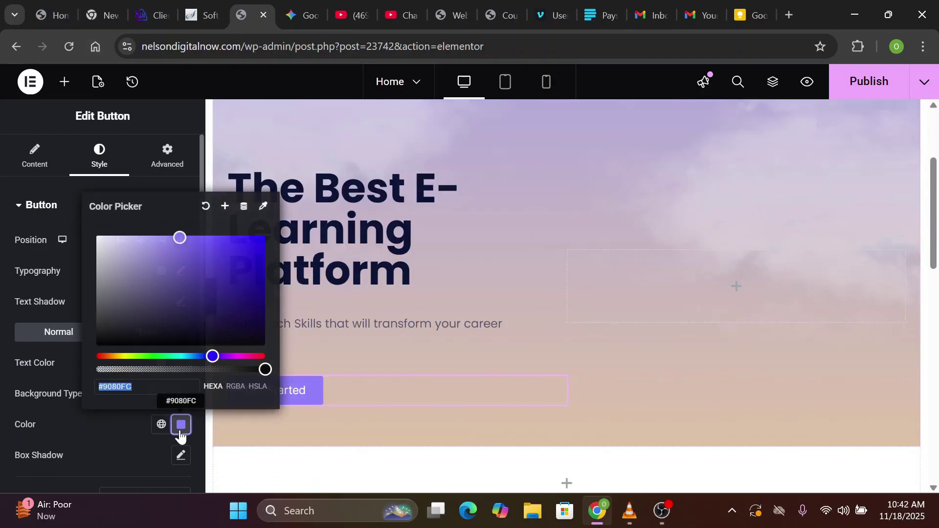
{"action": "left_click", "coordinate": [225, 208]}
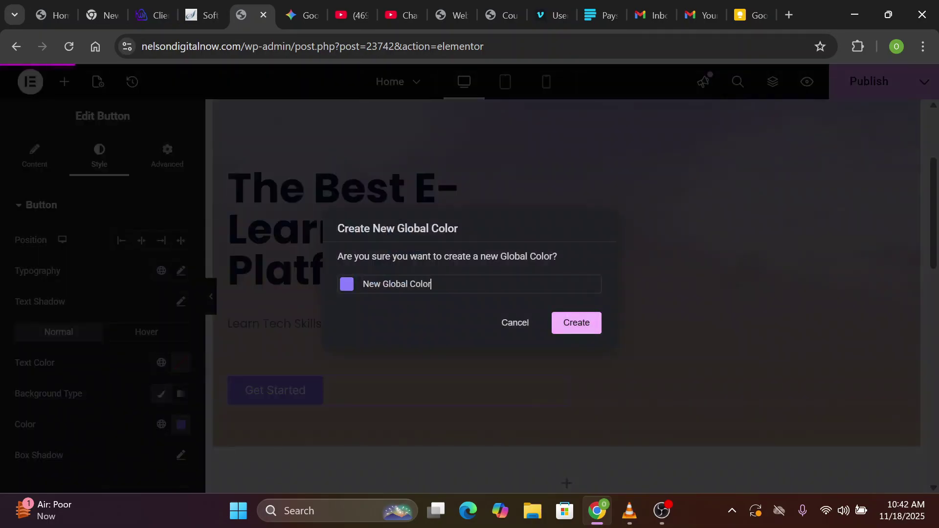
{"action": "key", "text": "ctrl+a"}
{"action": "type", "text": "Purple button"}
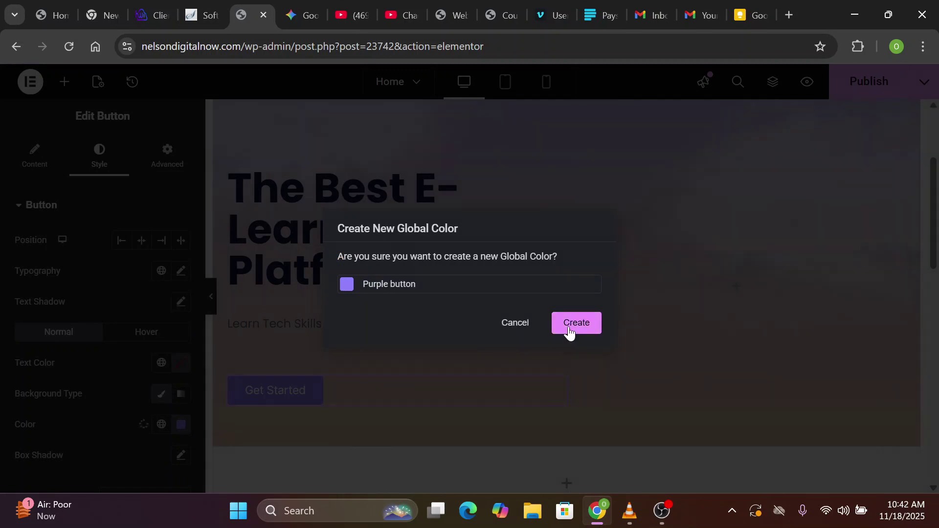
{"action": "left_click", "coordinate": [568, 333]}
{"action": "scroll", "coordinate": [28, 257], "scroll_direction": "down", "scroll_amount": 5}
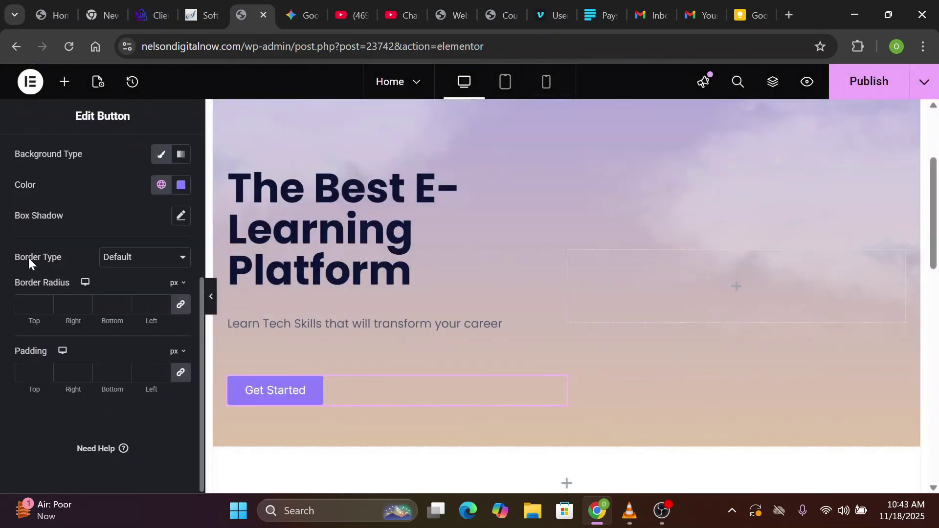
Give the Get Started button a solid 1px border in the global Purple button colour
{"action": "left_click", "coordinate": [143, 261]}
{"action": "left_click", "coordinate": [130, 311]}
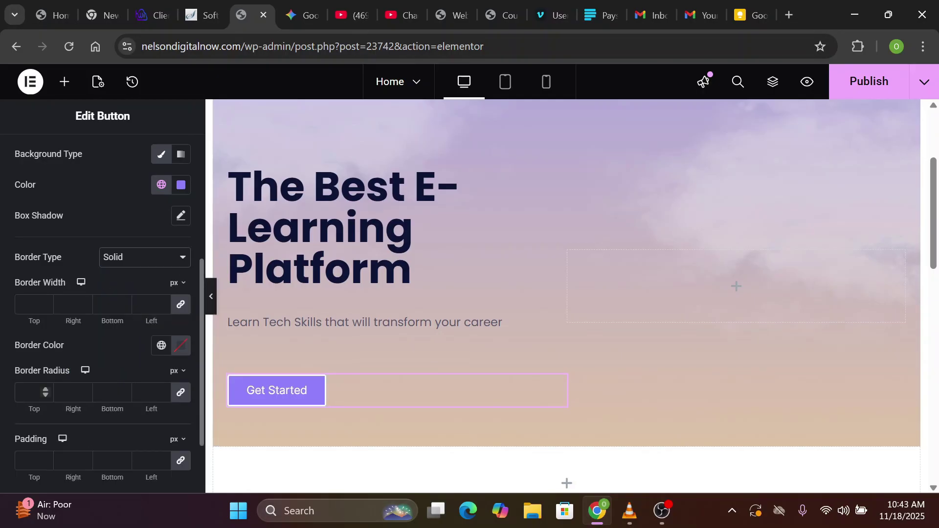
{"action": "left_click", "coordinate": [30, 393]}
{"action": "left_click", "coordinate": [29, 304]}
{"action": "type", "text": "1"}
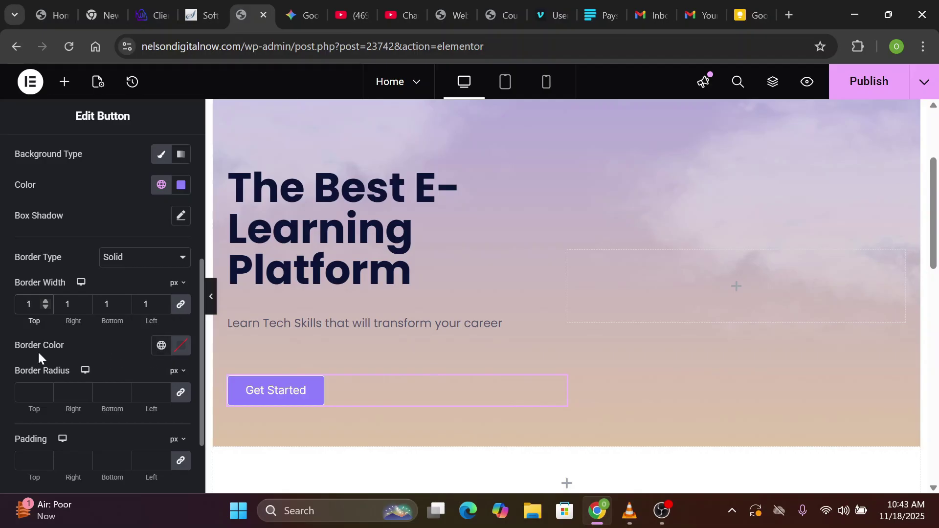
{"action": "left_click", "coordinate": [162, 347]}
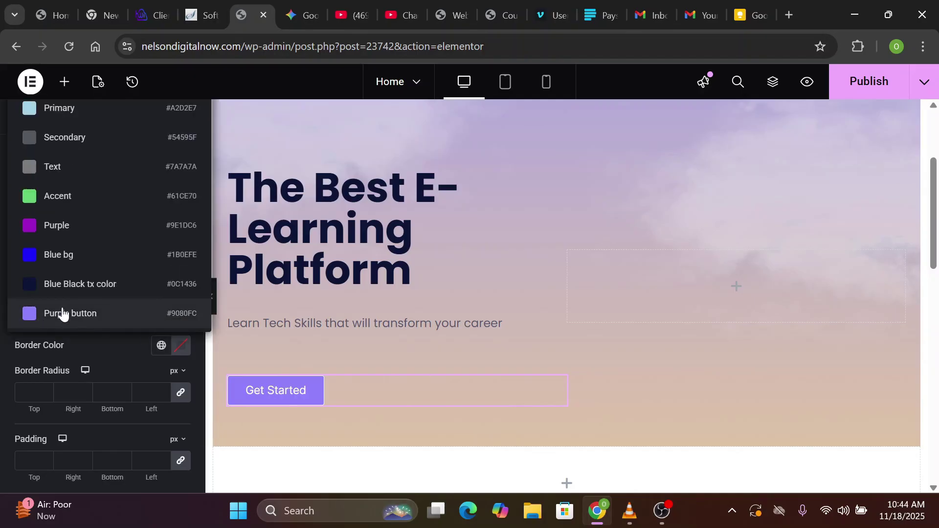
{"action": "left_click", "coordinate": [91, 316]}
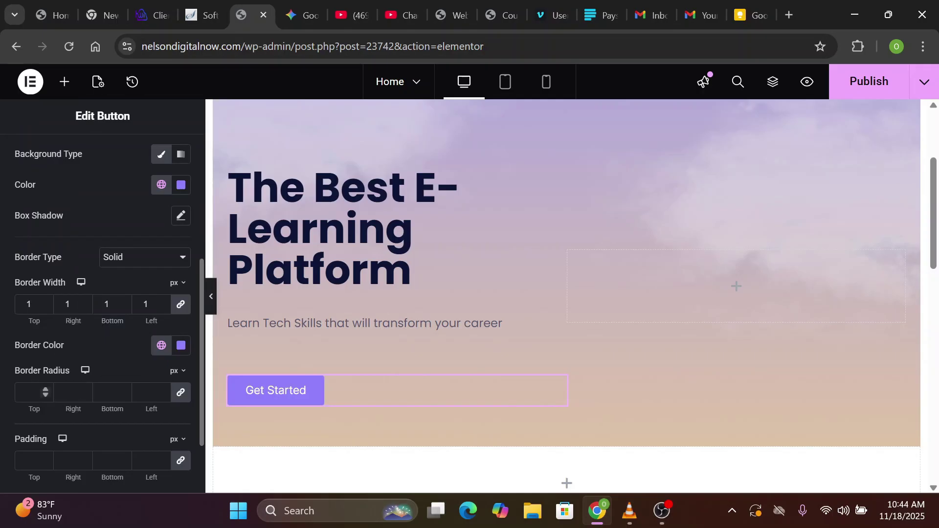
Round the button corners to 30px and set unlinked padding to 16/32/16/32 px
{"action": "left_click", "coordinate": [29, 392]}
{"action": "type", "text": "30"}
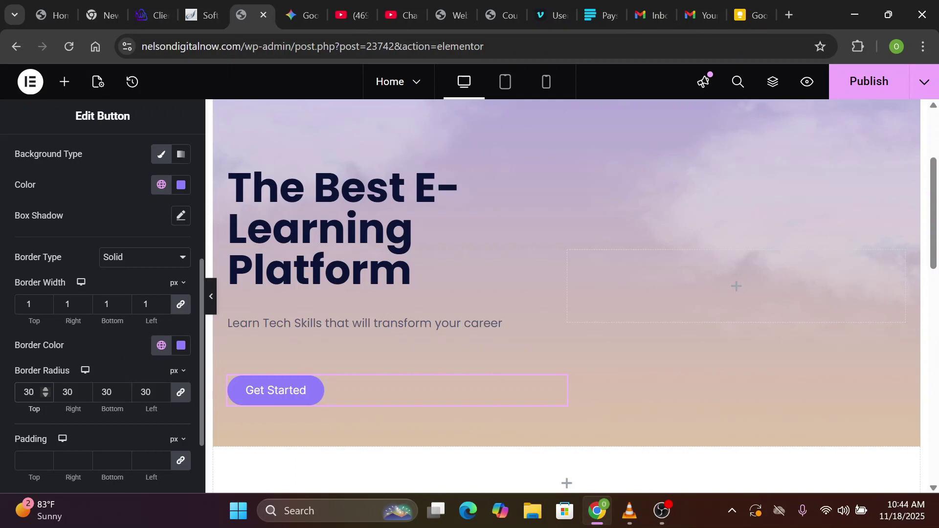
{"action": "left_click", "coordinate": [177, 463]}
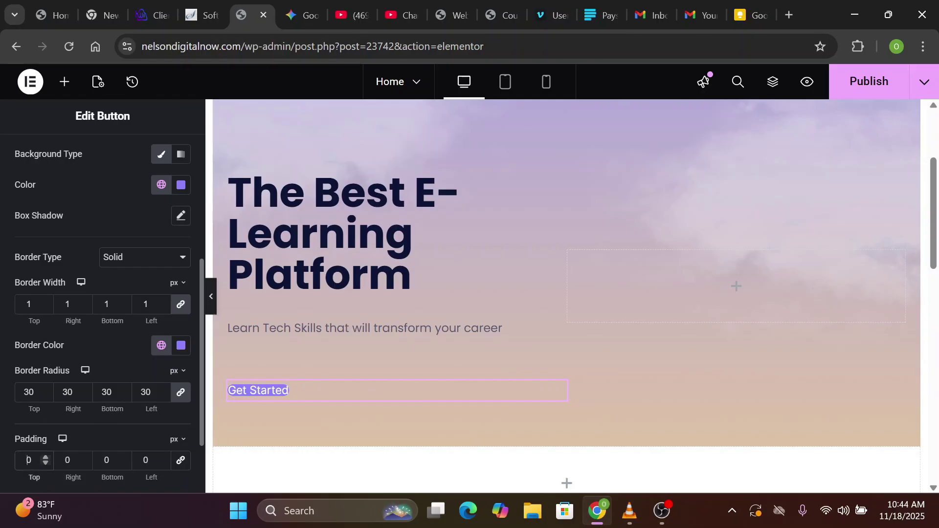
{"action": "double_click", "coordinate": [31, 460]}
{"action": "type", "text": "16"}
{"action": "key", "text": "Tab"}
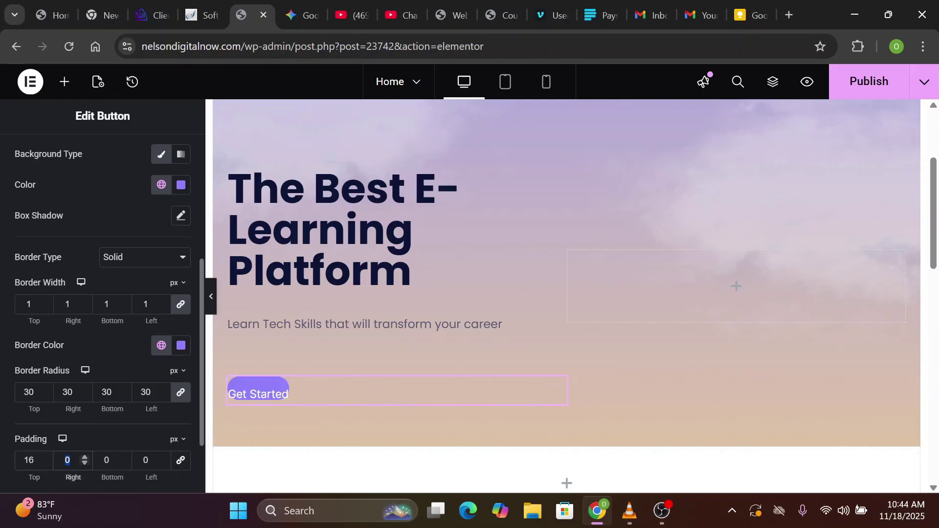
{"action": "type", "text": "32"}
{"action": "key", "text": "Tab"}
{"action": "type", "text": "16"}
{"action": "key", "text": "Tab"}
{"action": "type", "text": "32"}
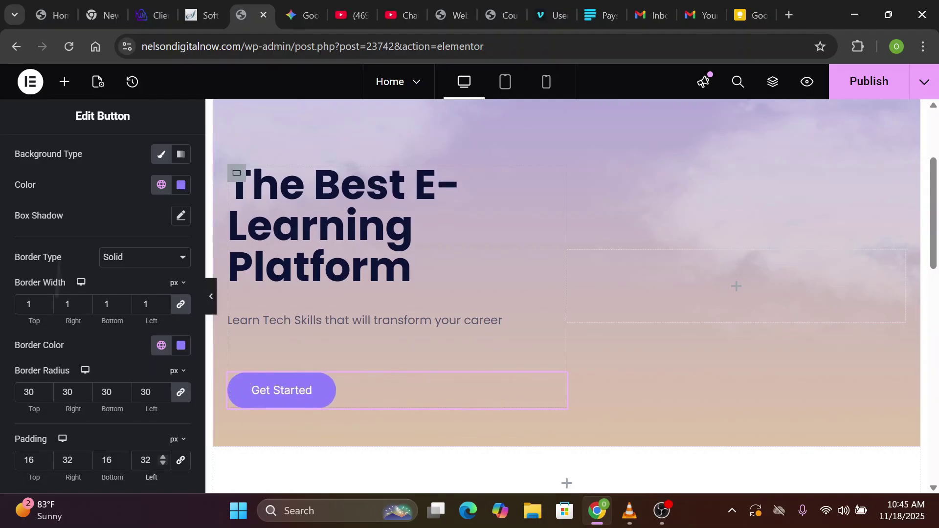
{"action": "scroll", "coordinate": [32, 217], "scroll_direction": "up", "scroll_amount": 5}
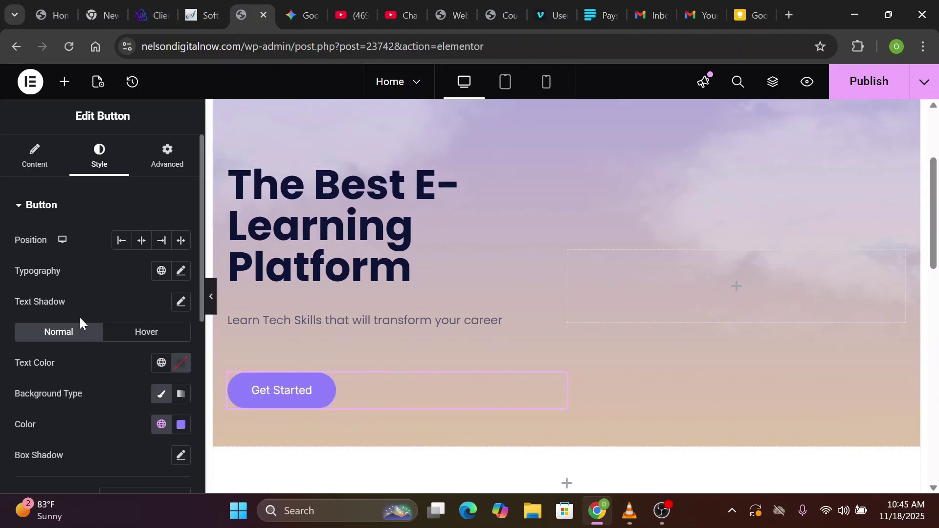
Set the button's hover text colour to the global Blue Black tx color
{"action": "left_click", "coordinate": [148, 335]}
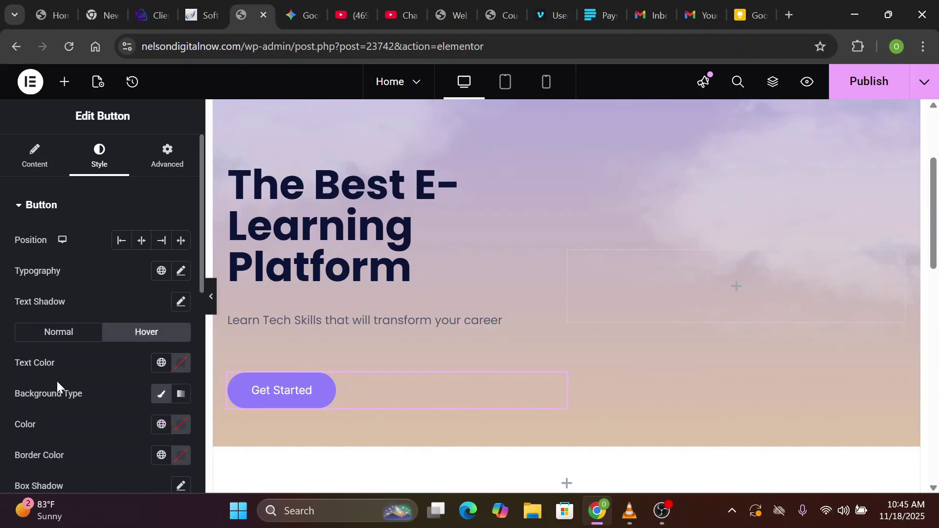
{"action": "left_click", "coordinate": [162, 366]}
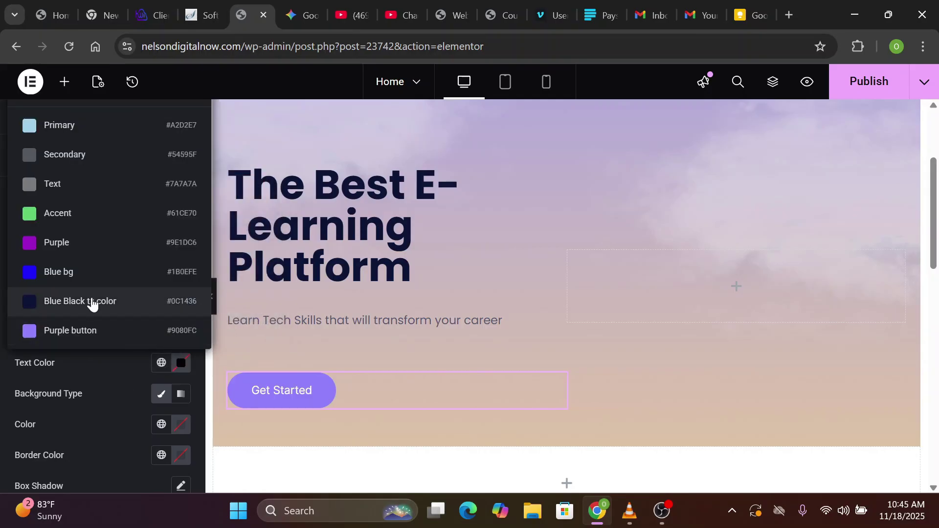
{"action": "left_click", "coordinate": [92, 302]}
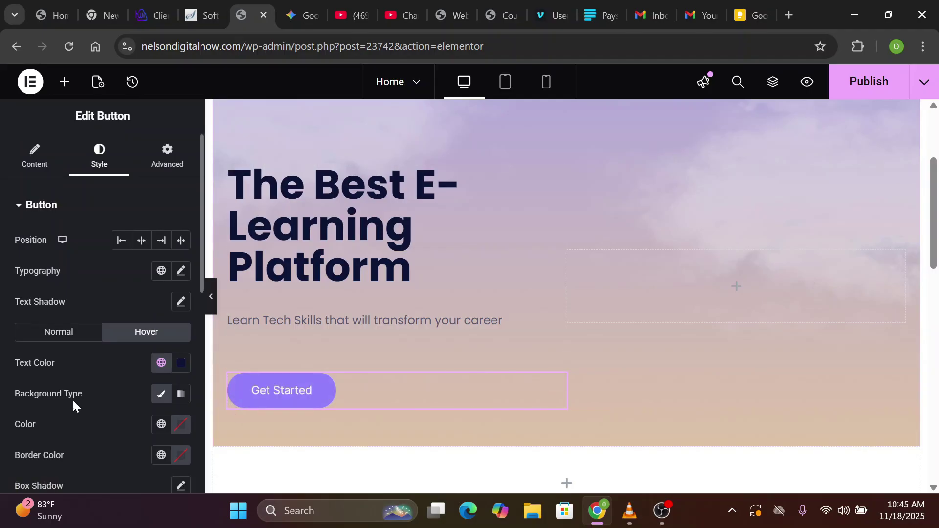
{"action": "scroll", "coordinate": [73, 398], "scroll_direction": "down", "scroll_amount": 10}
{"action": "scroll", "coordinate": [78, 427], "scroll_direction": "up", "scroll_amount": 10}
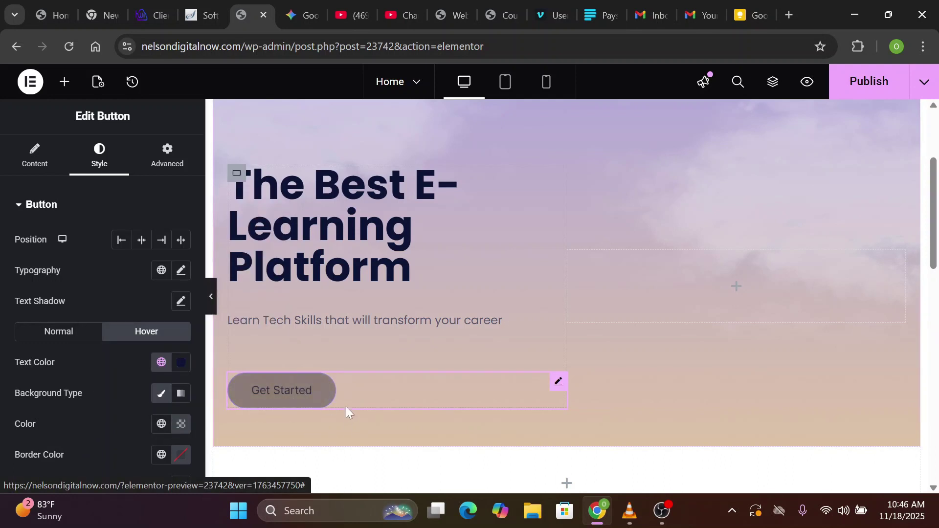
{"action": "left_click", "coordinate": [298, 390]}
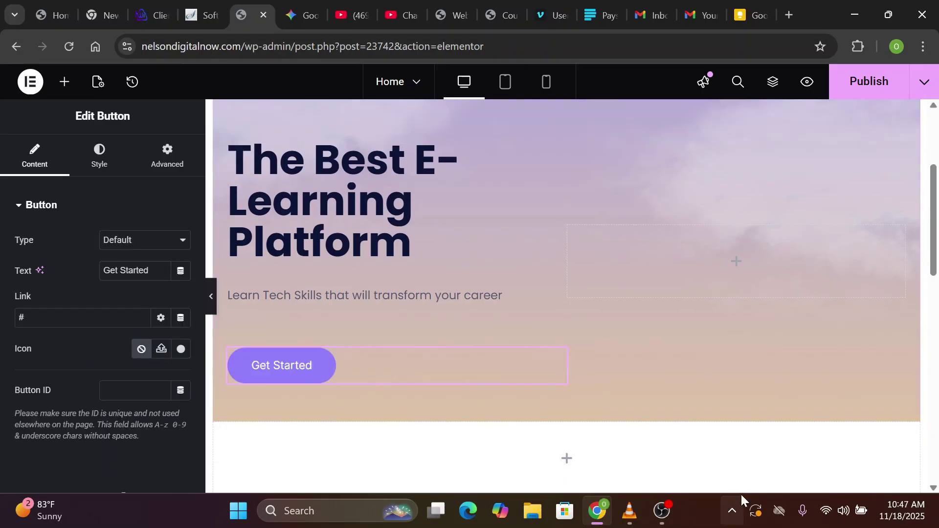
Change the Home page's Page Layout to Elementor Full Width in Page Settings and preview it
{"action": "left_click", "coordinate": [212, 297]}
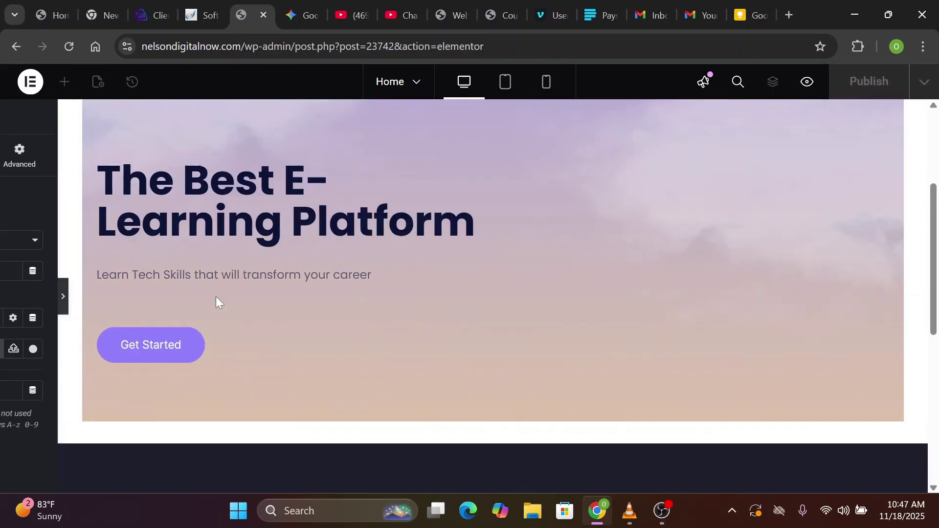
{"action": "scroll", "coordinate": [464, 293], "scroll_direction": "down", "scroll_amount": 2}
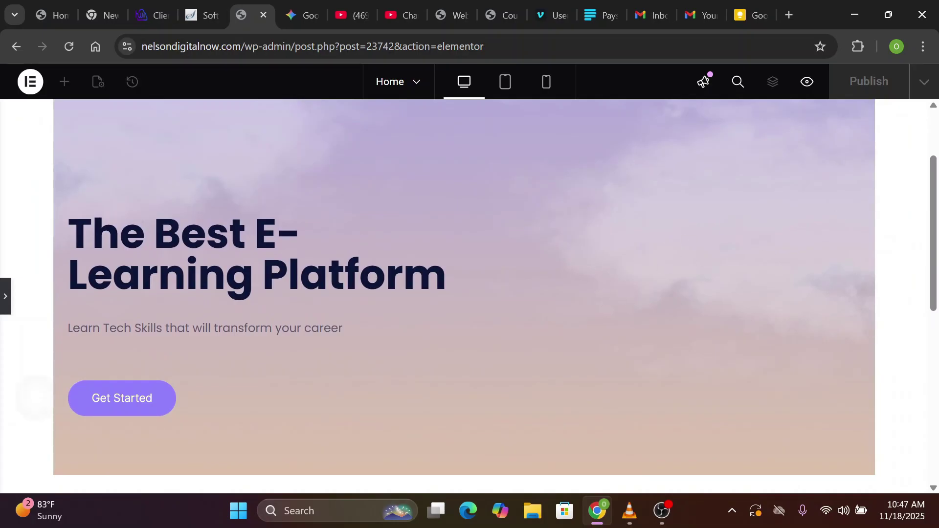
{"action": "right_click", "coordinate": [35, 397]}
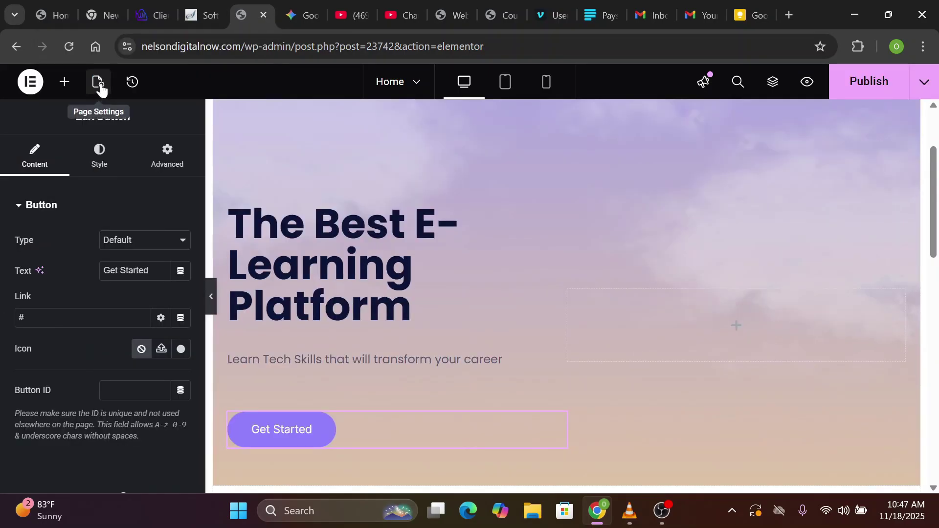
{"action": "left_click", "coordinate": [99, 83]}
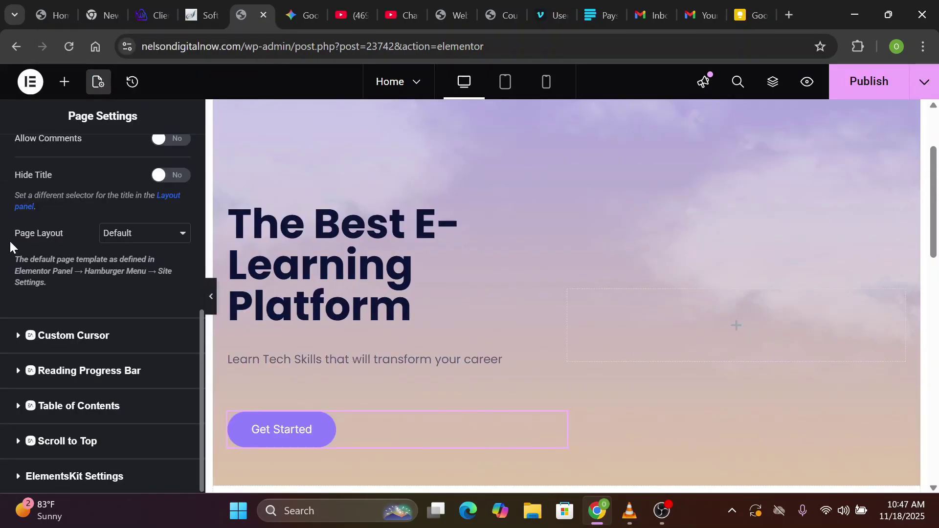
{"action": "left_click", "coordinate": [147, 240]}
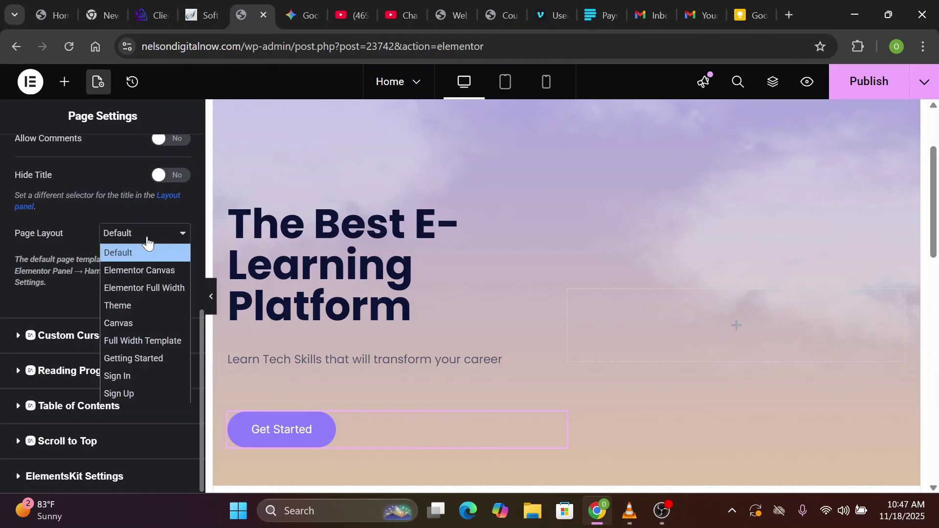
{"action": "left_click", "coordinate": [149, 287]}
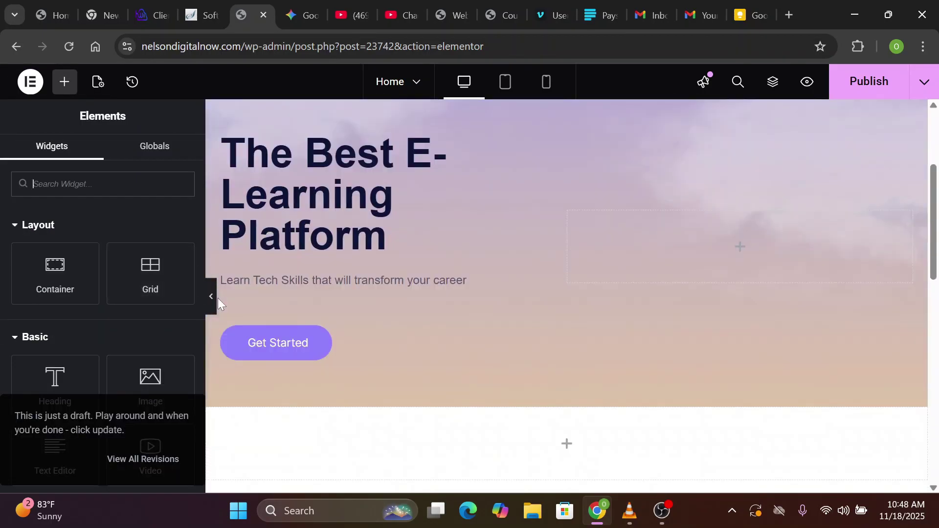
{"action": "left_click", "coordinate": [210, 298]}
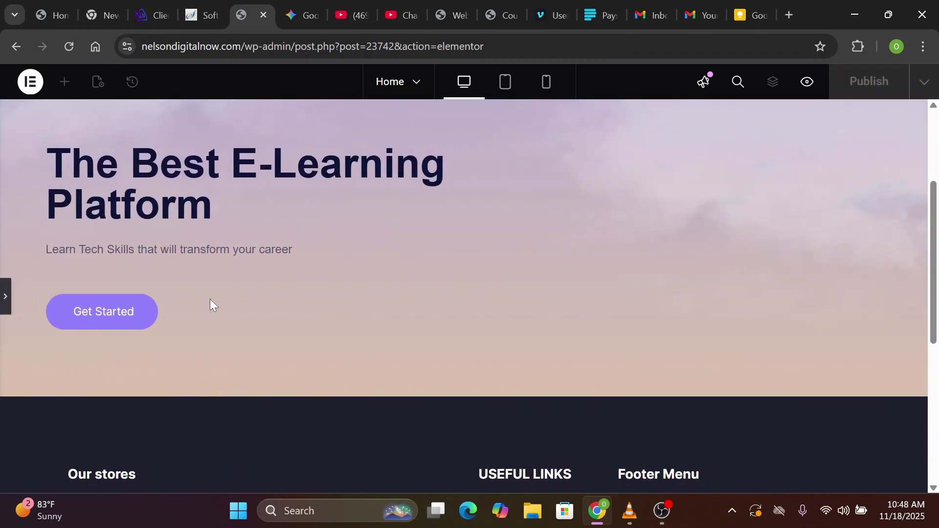
{"action": "scroll", "coordinate": [210, 301], "scroll_direction": "up", "scroll_amount": 1}
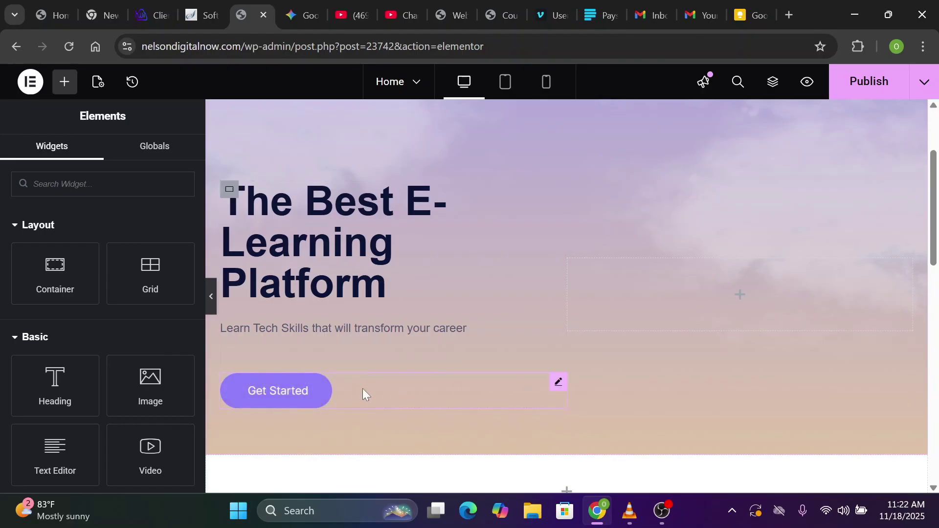
Duplicate the Get Started button from its handle's right-click menu
{"action": "right_click", "coordinate": [561, 389]}
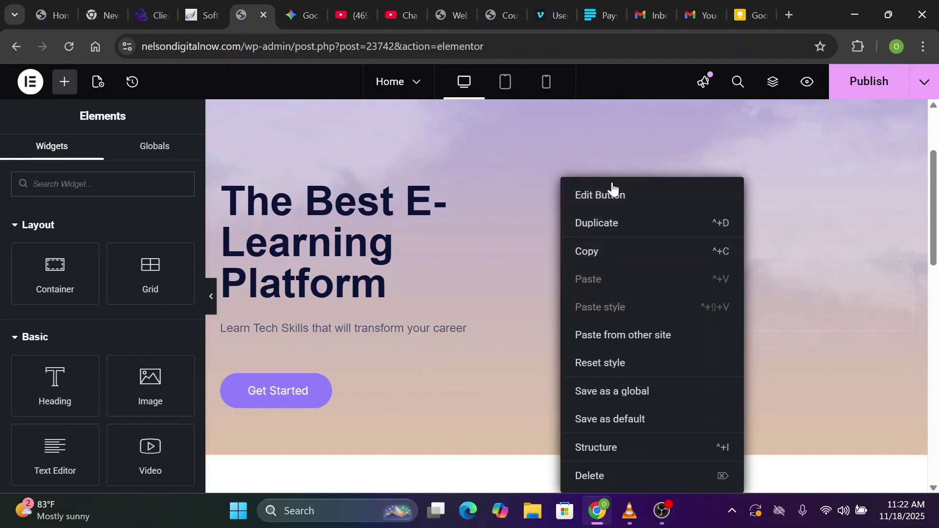
{"action": "left_click", "coordinate": [592, 223]}
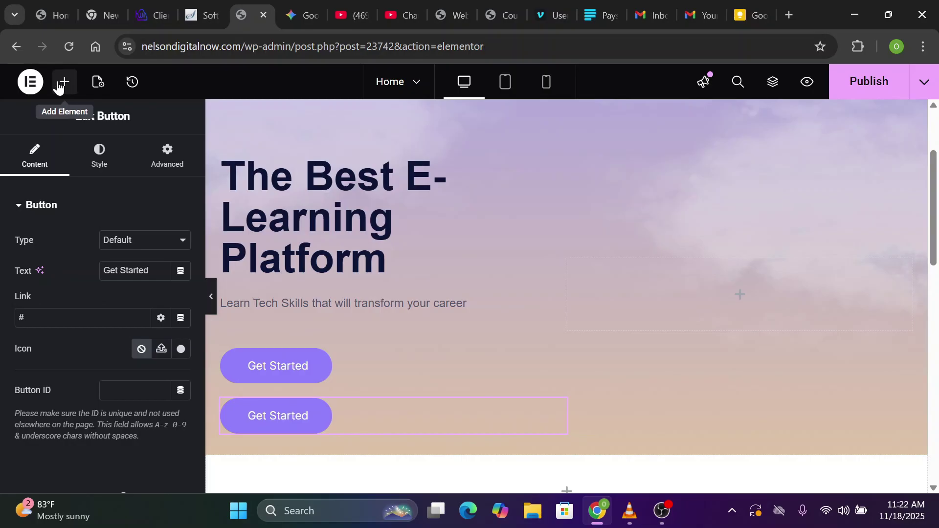
Switch 'Show quick edit options' to Yes in Elementor's User Preferences
{"action": "left_click", "coordinate": [30, 84]}
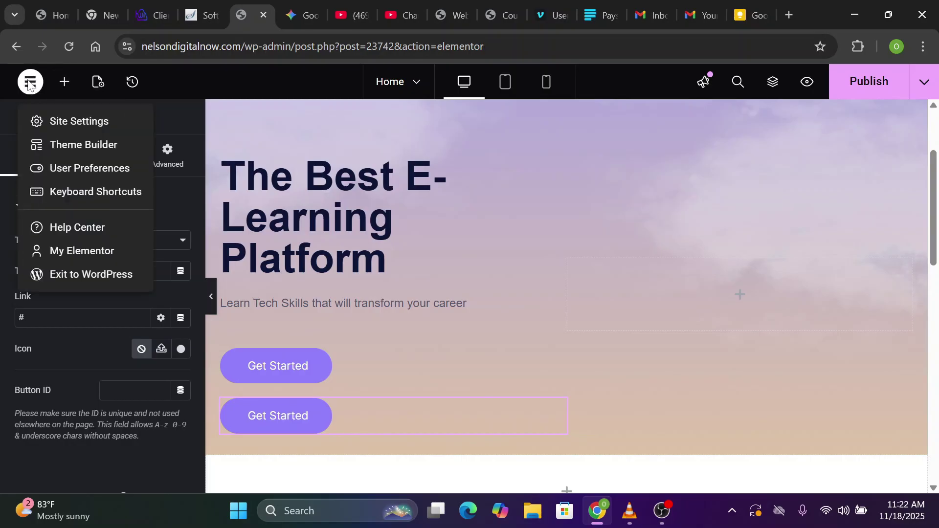
{"action": "left_click", "coordinate": [86, 175]}
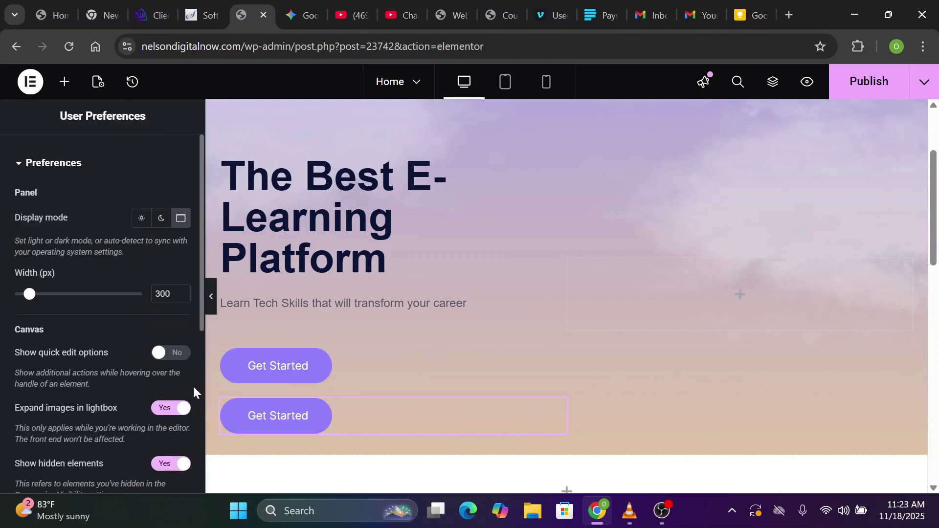
{"action": "scroll", "coordinate": [142, 228], "scroll_direction": "down", "scroll_amount": 5}
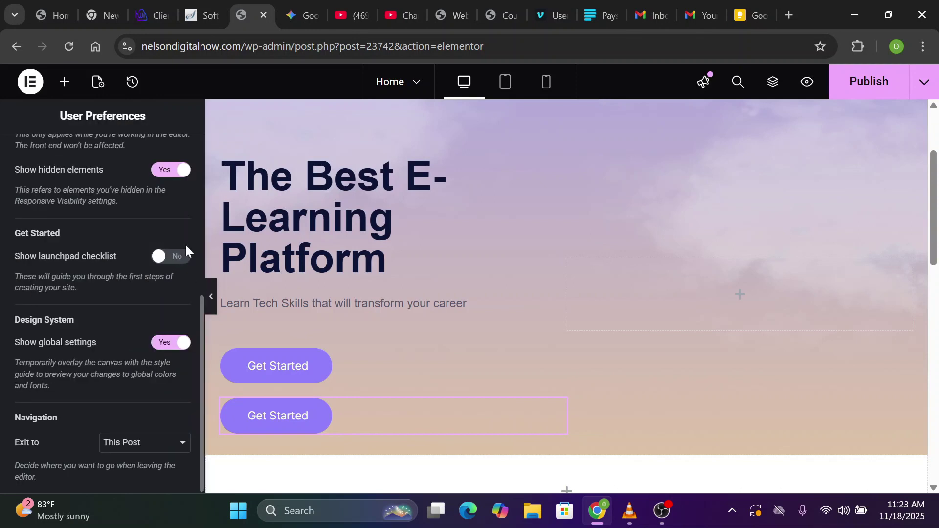
{"action": "scroll", "coordinate": [185, 244], "scroll_direction": "up", "scroll_amount": 5}
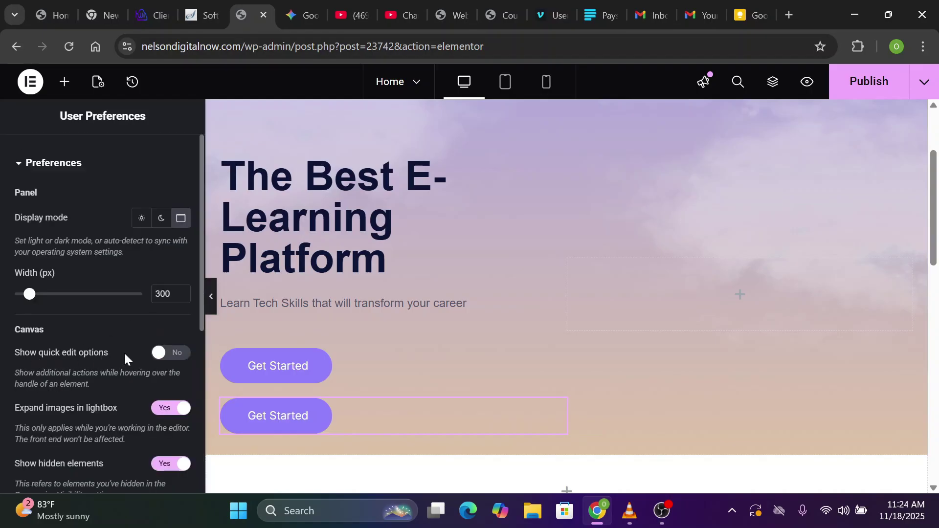
{"action": "left_click", "coordinate": [177, 360]}
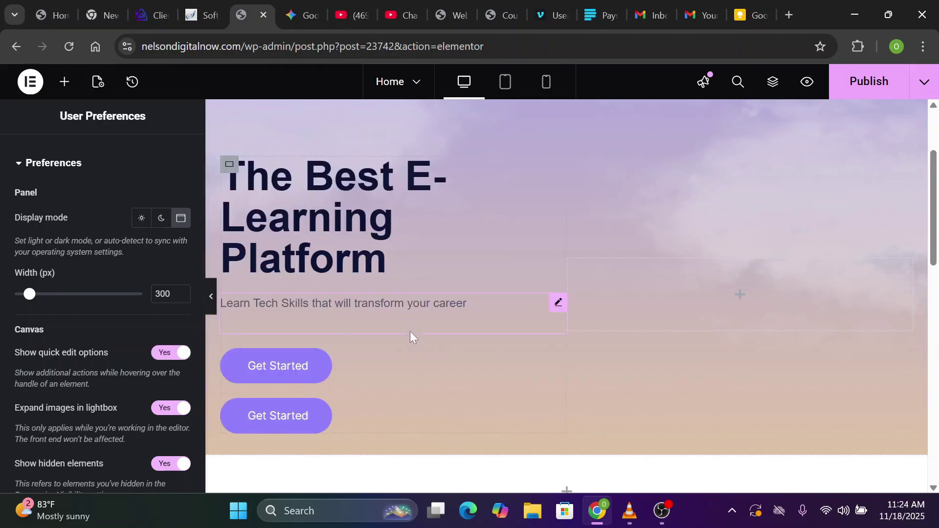
{"action": "left_click", "coordinate": [397, 373]}
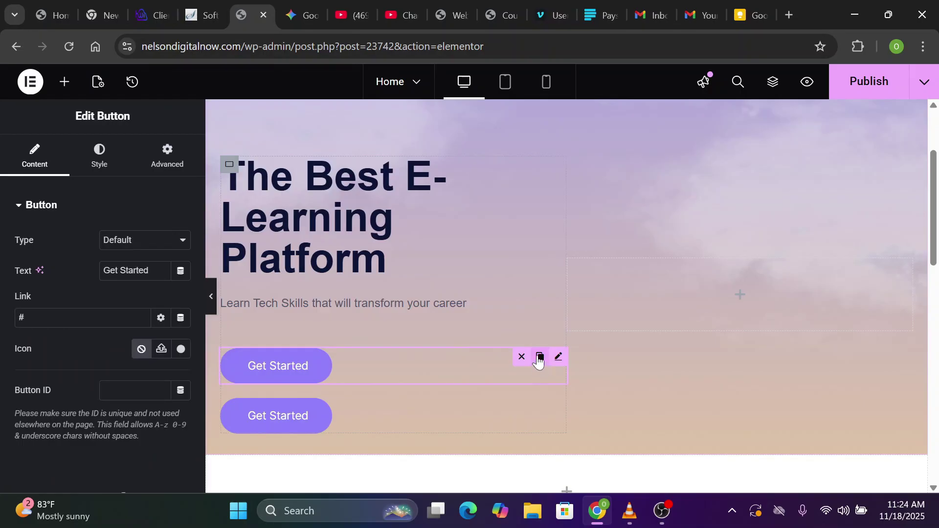
Add an empty Container below the subtitle and move both Get Started buttons into it
{"action": "left_click", "coordinate": [540, 360]}
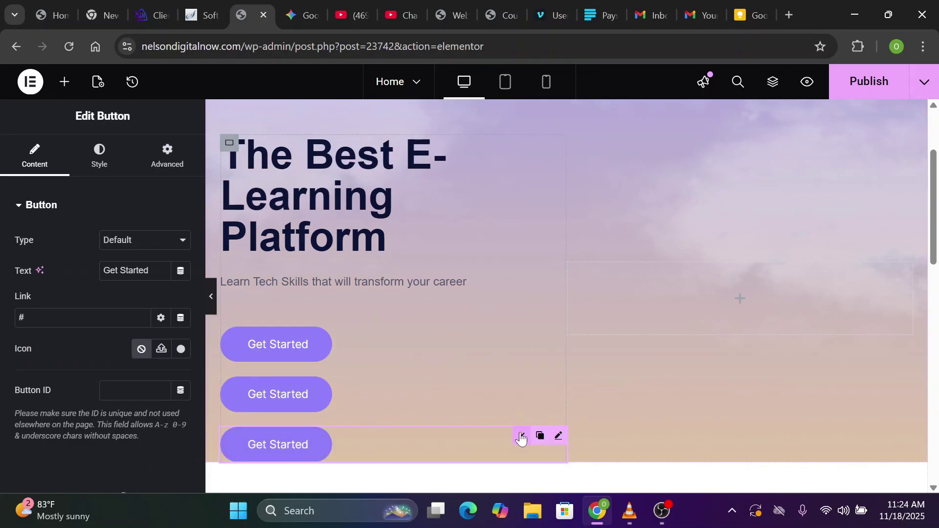
{"action": "left_click", "coordinate": [521, 436]}
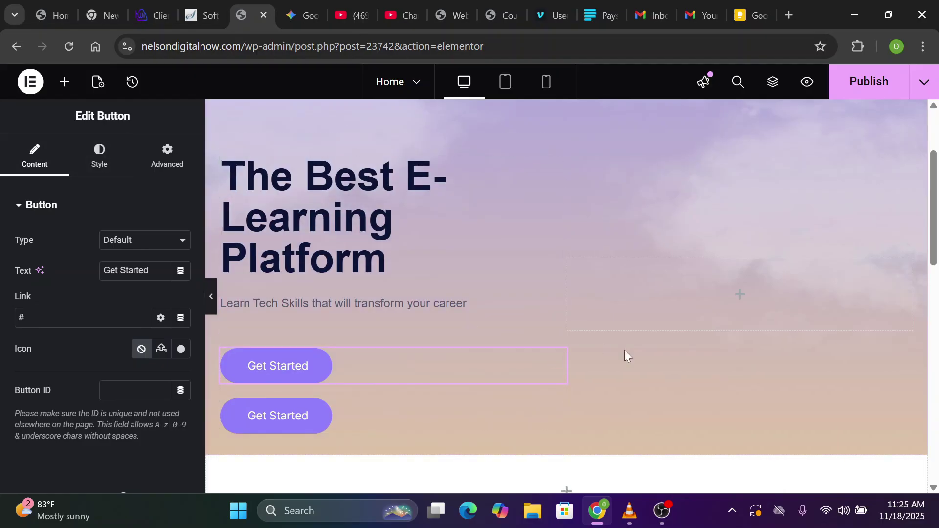
{"action": "left_click", "coordinate": [68, 91]}
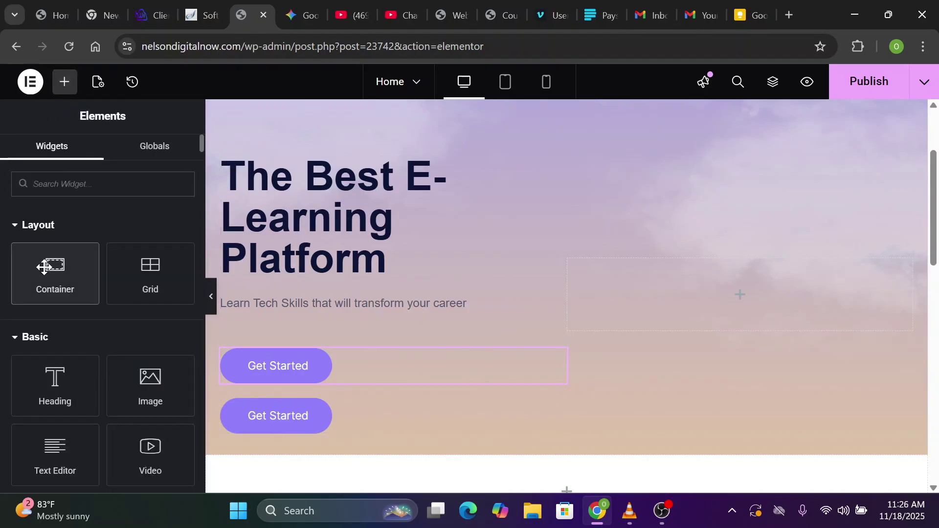
{"action": "left_click_drag", "start_coordinate": [54, 266], "coordinate": [295, 318]}
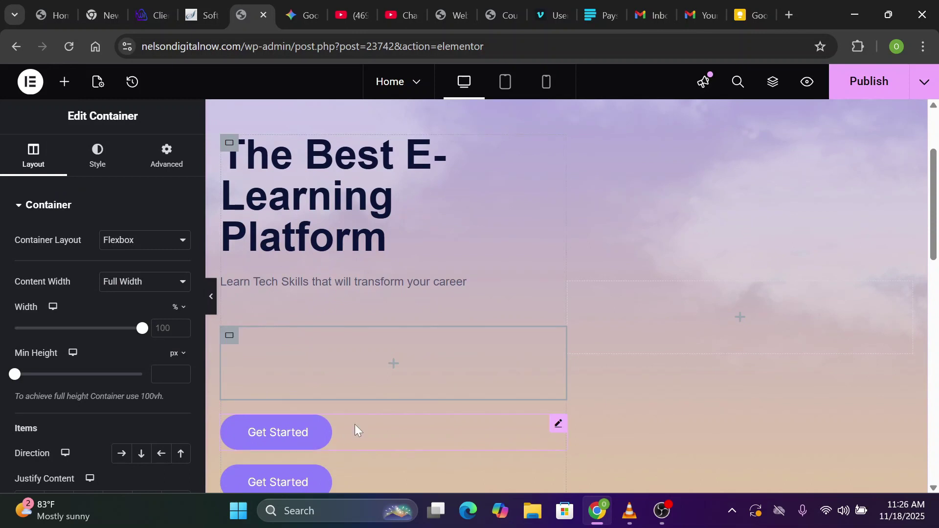
{"action": "left_click_drag", "start_coordinate": [354, 424], "coordinate": [372, 360]}
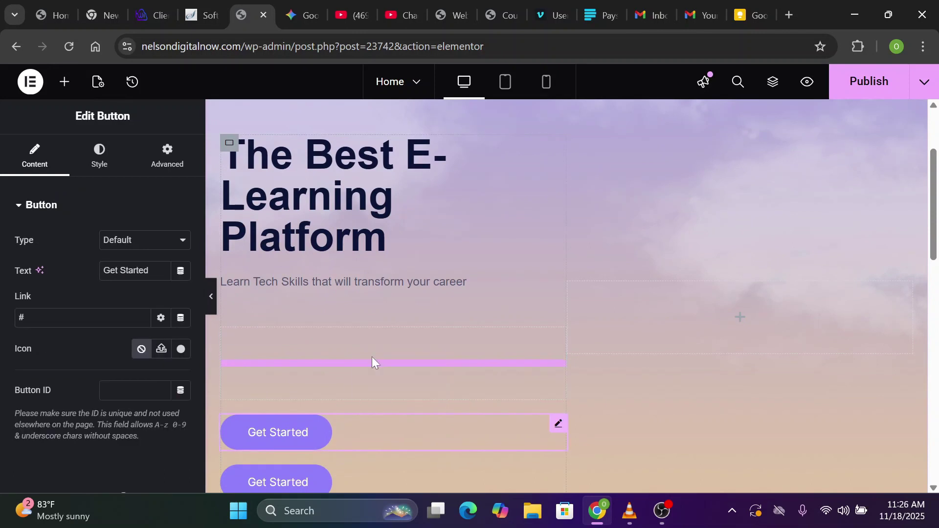
{"action": "left_click", "coordinate": [385, 368]}
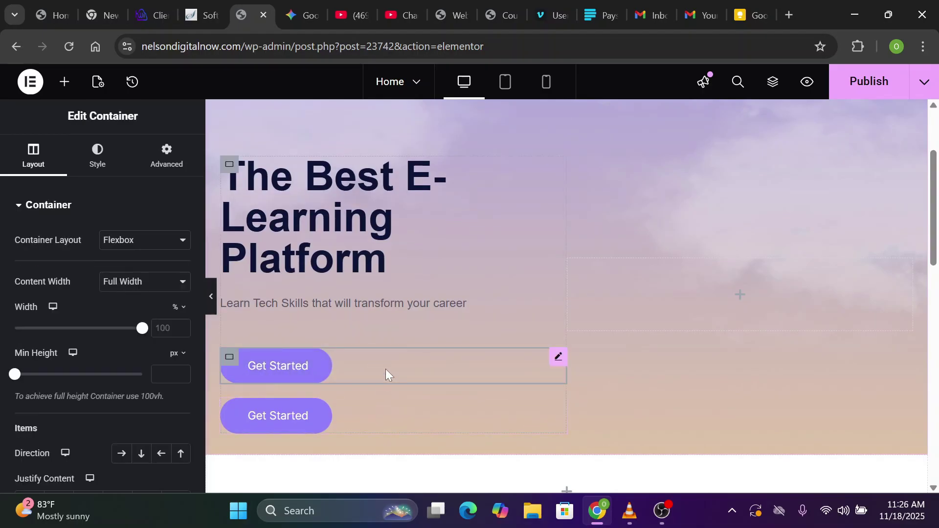
{"action": "left_click", "coordinate": [228, 360]}
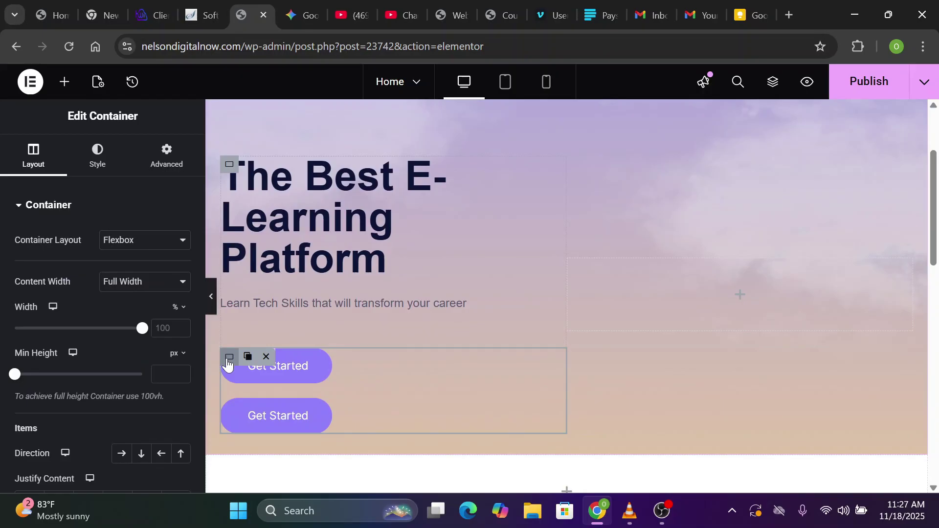
Rename the buttons' container to 'Button Container' in the Structure navigator and select it
{"action": "left_click", "coordinate": [773, 97]}
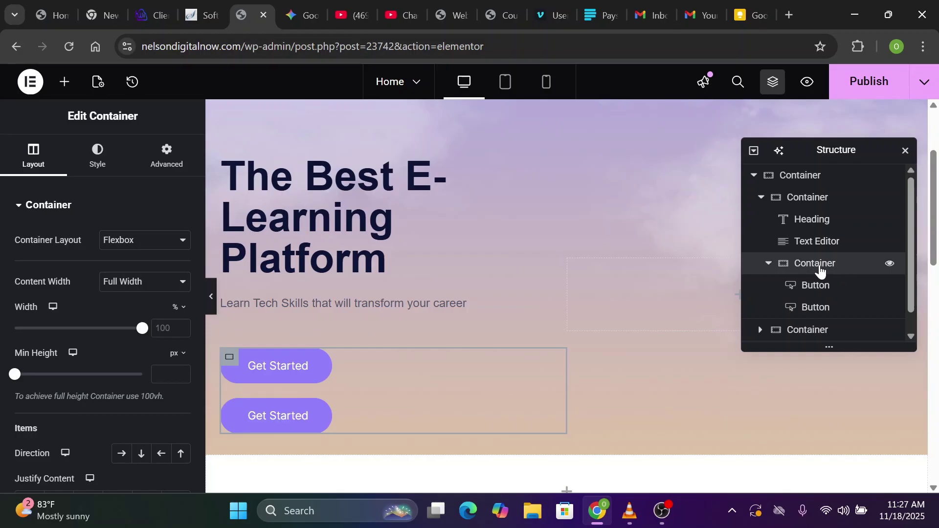
{"action": "double_click", "coordinate": [820, 269]}
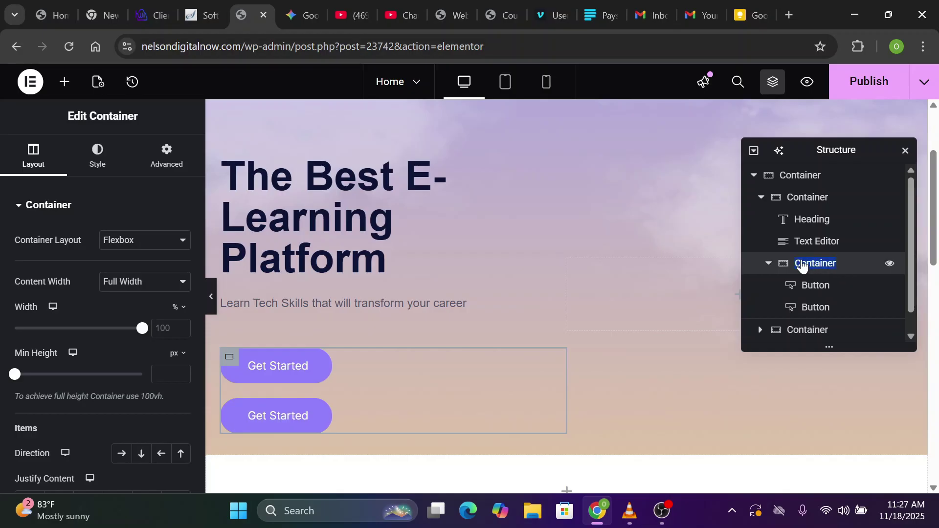
{"action": "double_click", "coordinate": [843, 268]}
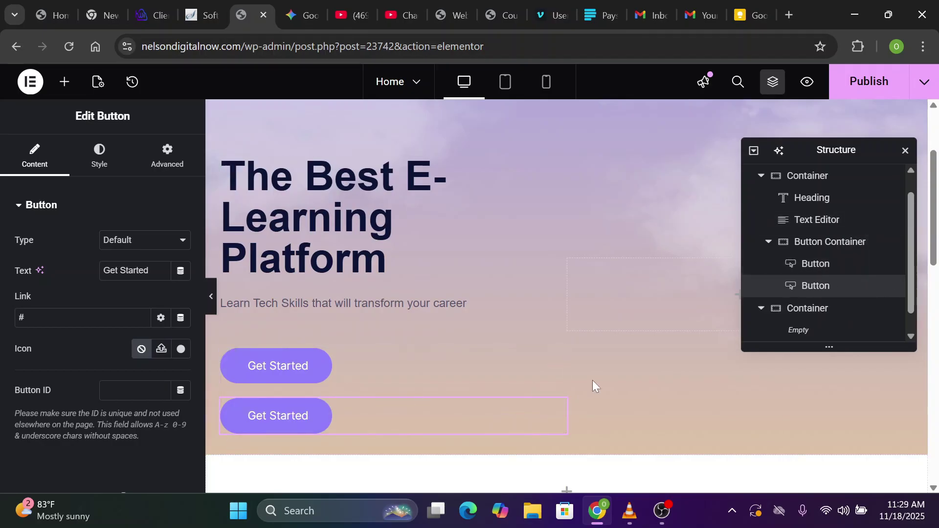
{"action": "left_click", "coordinate": [825, 245]}
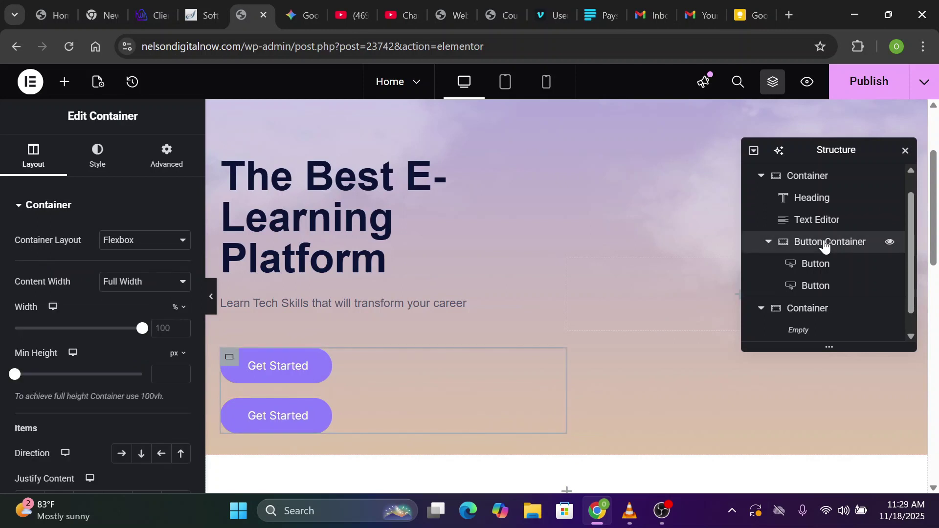
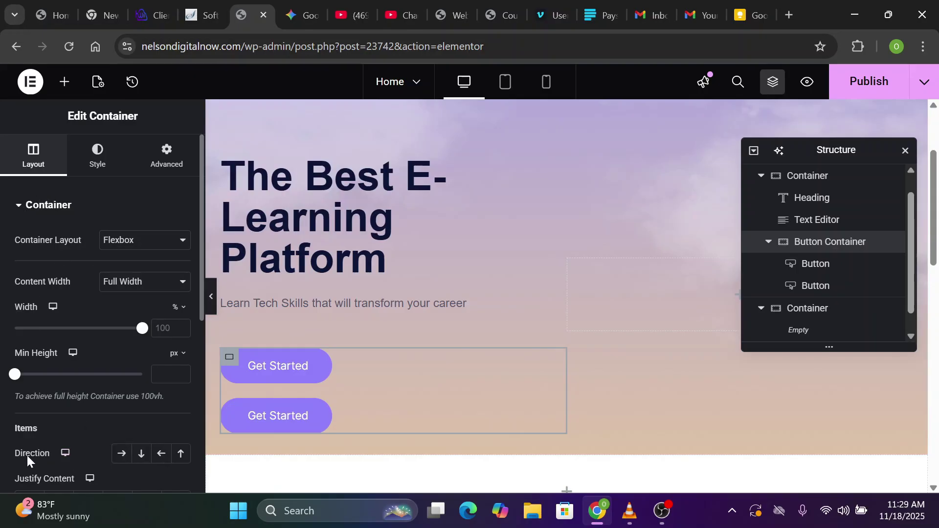
Set the Button Container's Direction to Row - horizontal so both Get Started buttons sit side by side
{"action": "left_click", "coordinate": [119, 455]}
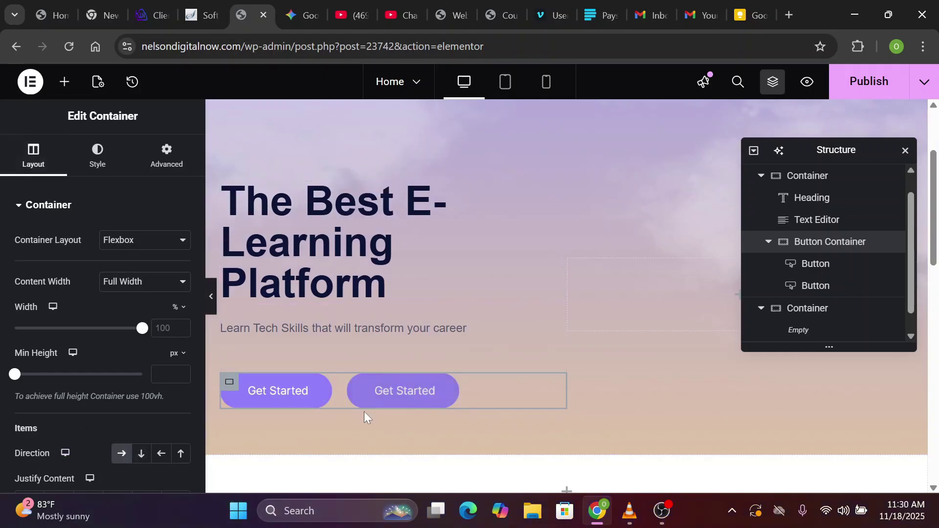
{"action": "scroll", "coordinate": [646, 358], "scroll_direction": "up", "scroll_amount": 1}
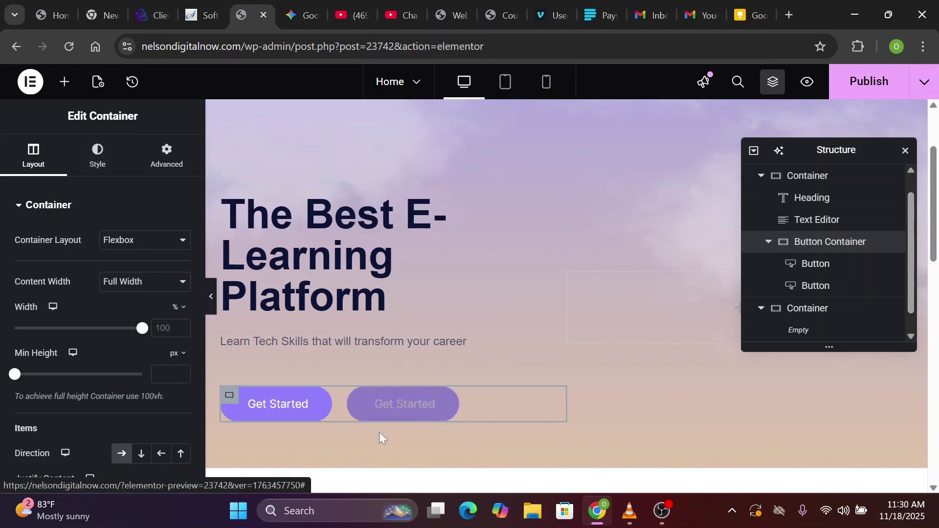
Change the second button's text to 'Browse Courses' and insert the graduation-cap icon from the Icon Library
{"action": "key", "text": "ctrl+shift+z"}
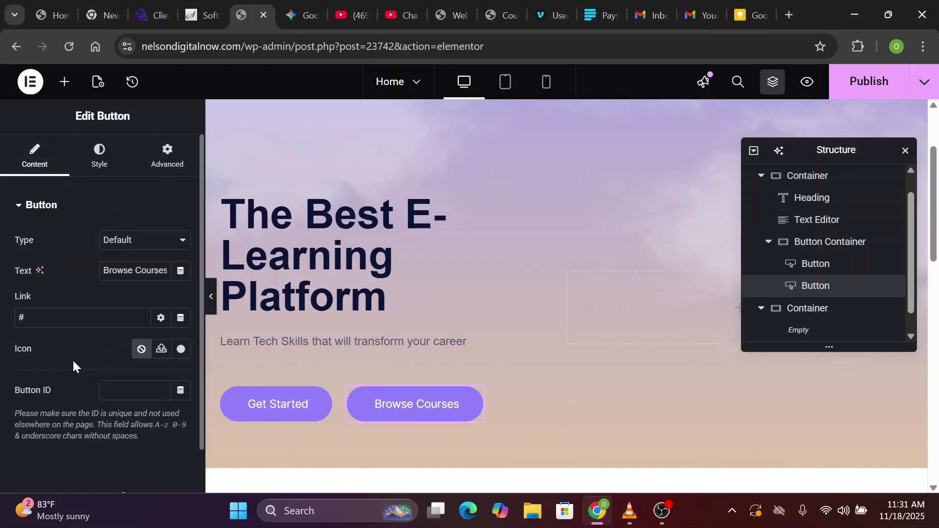
{"action": "left_click", "coordinate": [180, 350]}
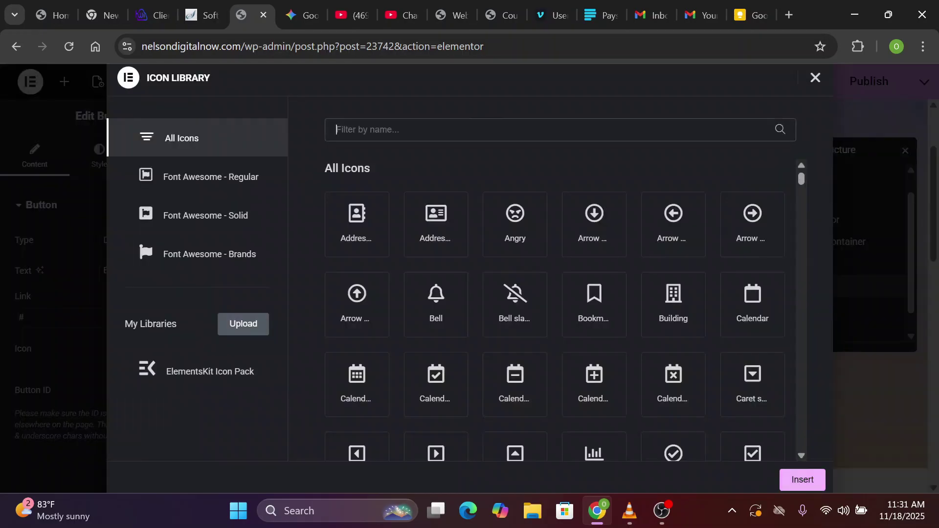
{"action": "type", "text": "gr"}
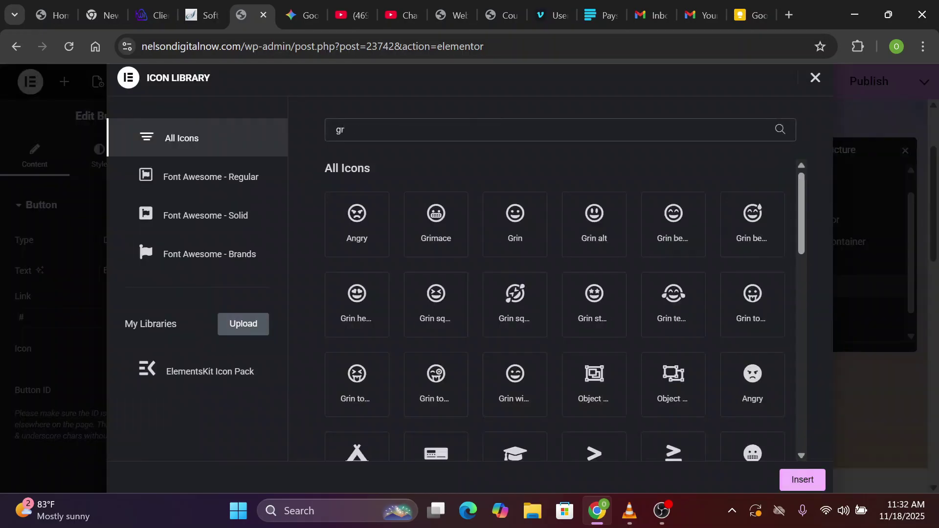
{"action": "type", "text": "ad"}
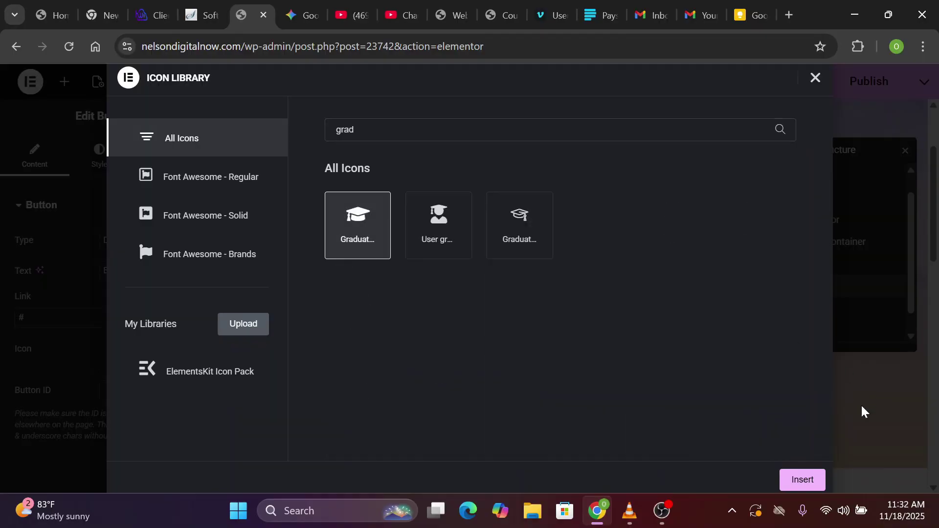
{"action": "left_click", "coordinate": [800, 479]}
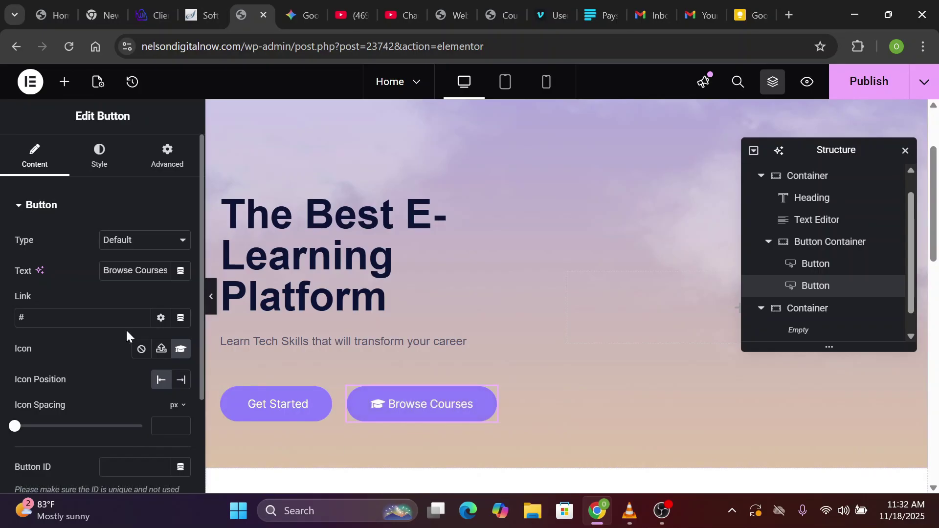
{"action": "scroll", "coordinate": [125, 329], "scroll_direction": "down", "scroll_amount": 3}
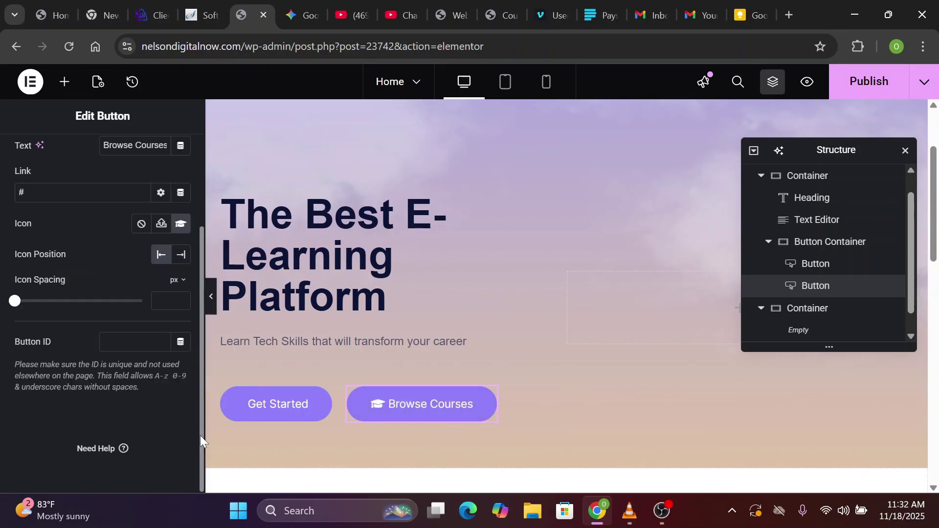
{"action": "scroll", "coordinate": [197, 210], "scroll_direction": "up", "scroll_amount": 3}
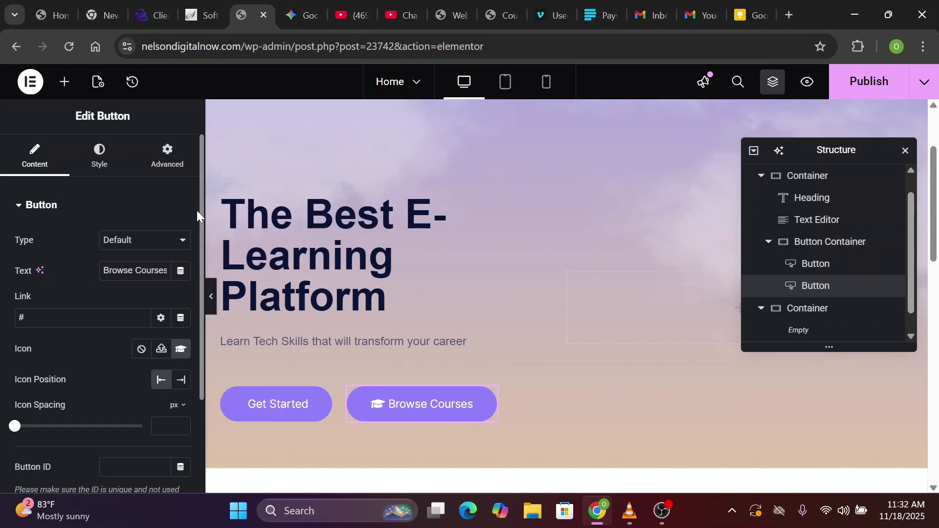
Make the Browse Courses background nearly transparent, text Blue Black tx color, and border type None
{"action": "left_click", "coordinate": [100, 162]}
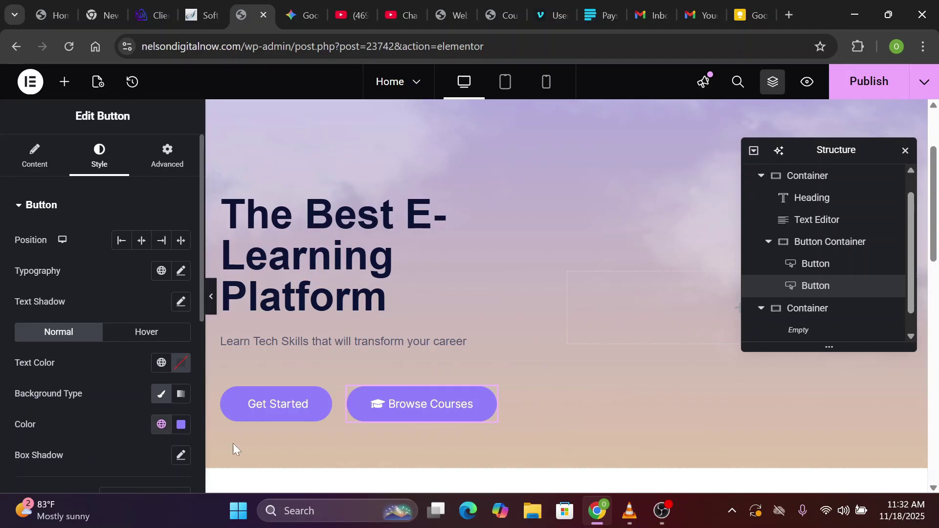
{"action": "left_click", "coordinate": [181, 426]}
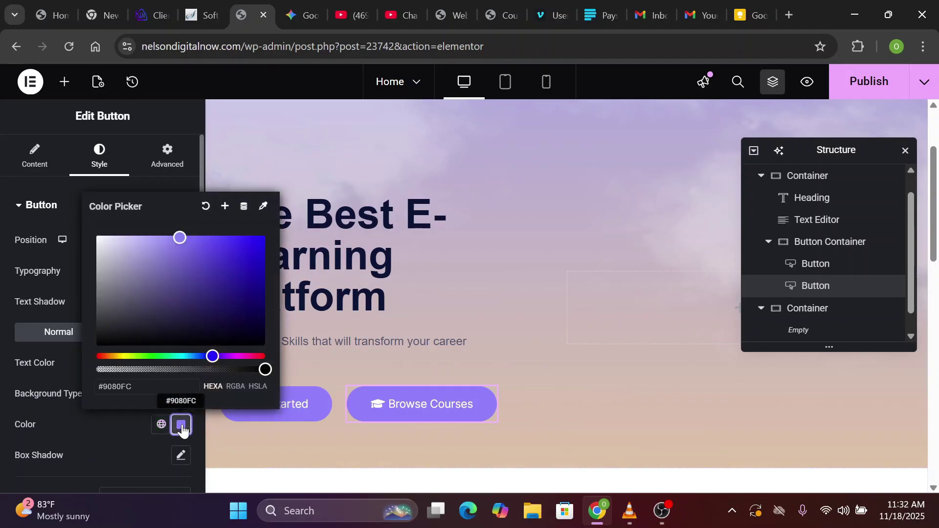
{"action": "left_click_drag", "start_coordinate": [117, 367], "coordinate": [117, 369]}
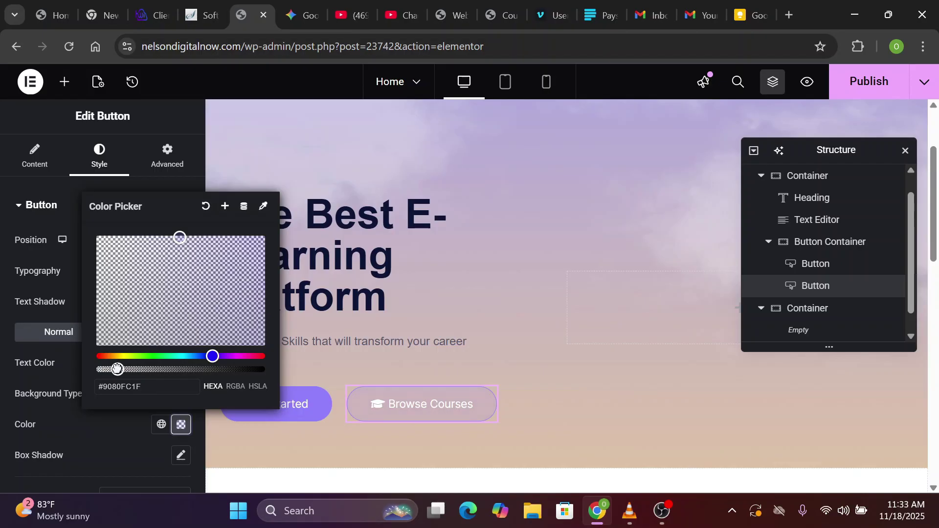
{"action": "left_click", "coordinate": [181, 424]}
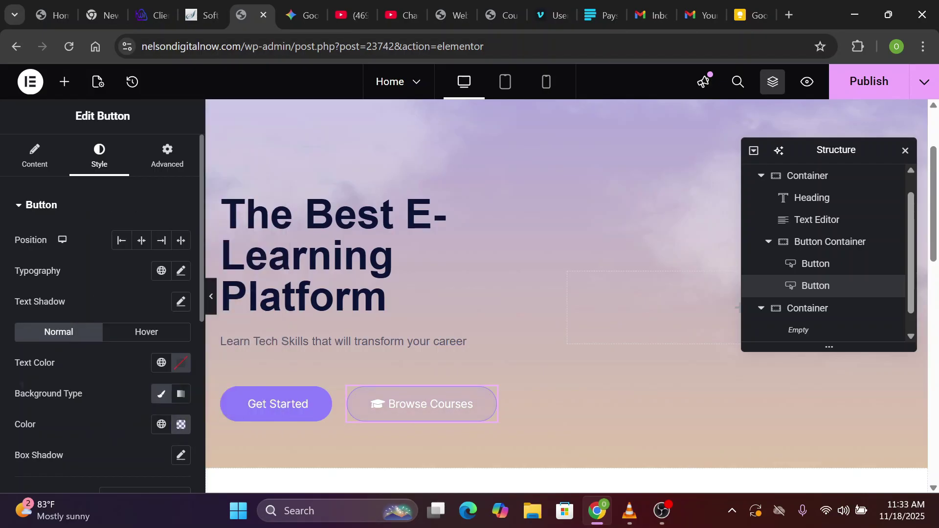
{"action": "left_click", "coordinate": [161, 364]}
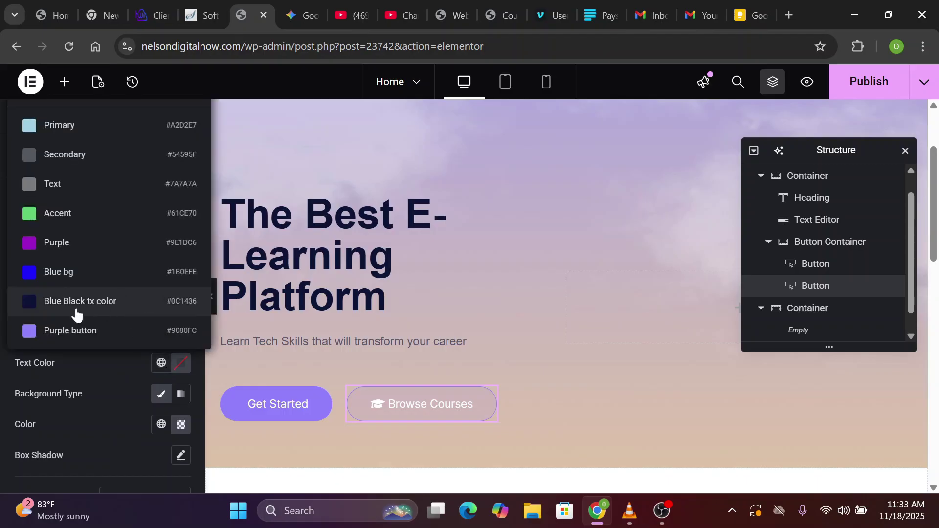
{"action": "left_click", "coordinate": [126, 312]}
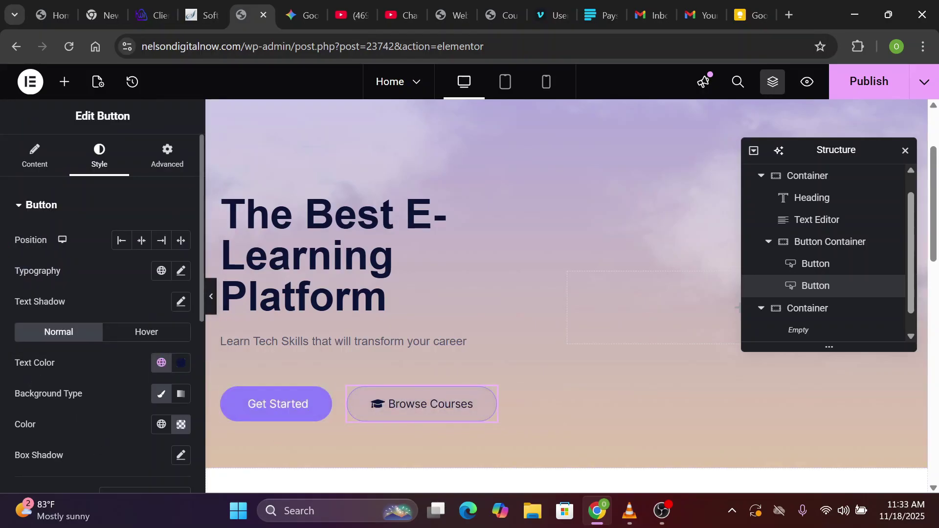
{"action": "scroll", "coordinate": [170, 180], "scroll_direction": "down", "scroll_amount": 5}
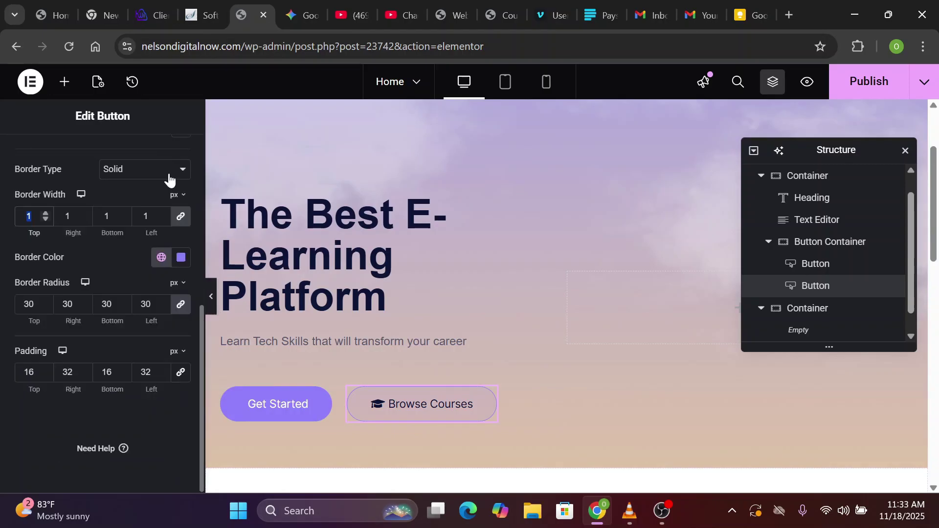
{"action": "left_click", "coordinate": [169, 180]}
{"action": "left_click", "coordinate": [140, 204]}
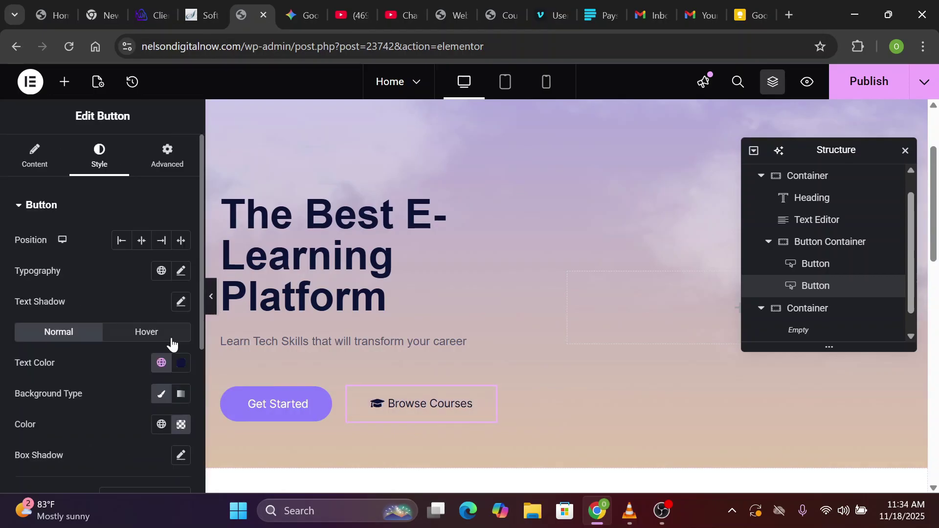
Set the button's hover text colour to near-white #F1F3FA
{"action": "left_click", "coordinate": [147, 332]}
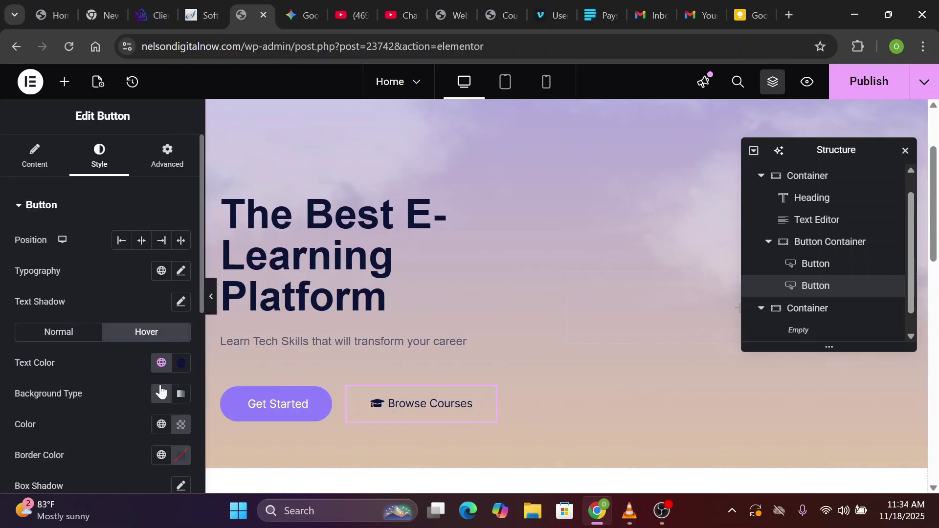
{"action": "left_click", "coordinate": [179, 429]}
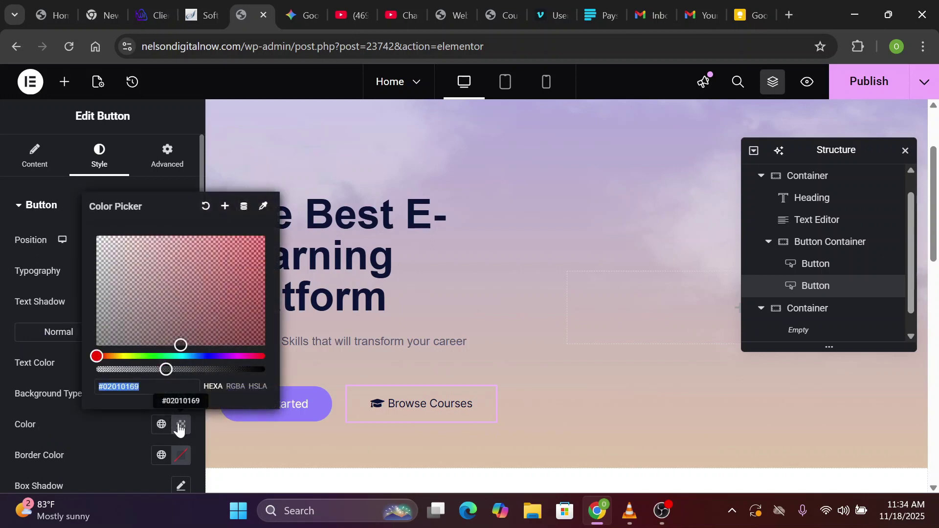
{"action": "left_click", "coordinate": [356, 412]}
{"action": "left_click", "coordinate": [181, 363]}
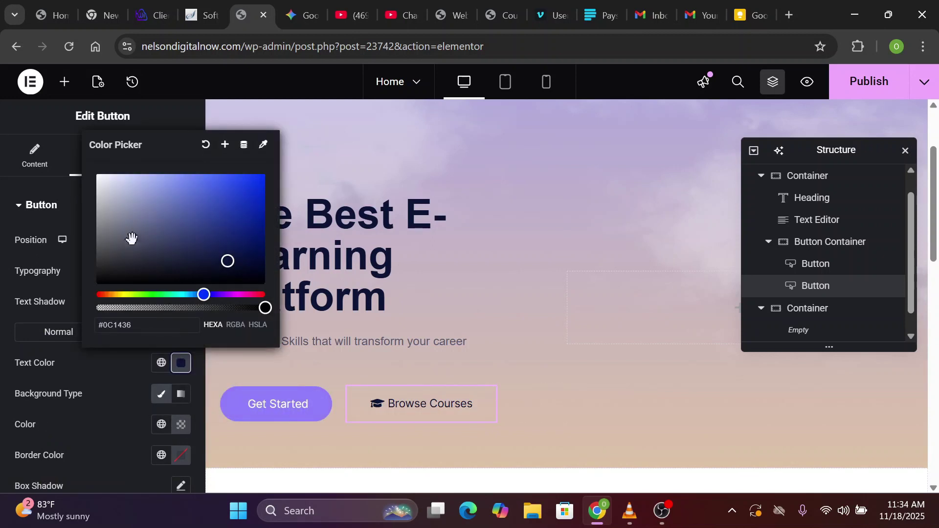
{"action": "left_click", "coordinate": [102, 177]}
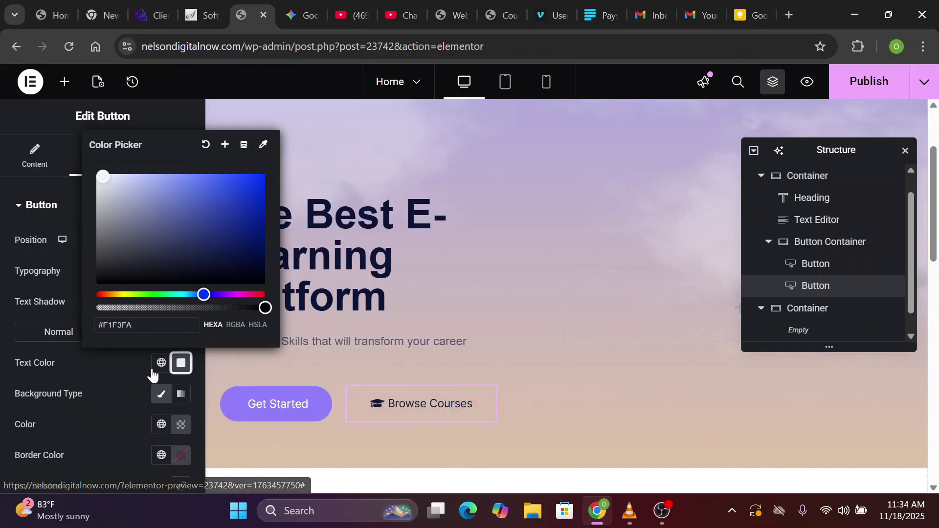
{"action": "left_click", "coordinate": [130, 389]}
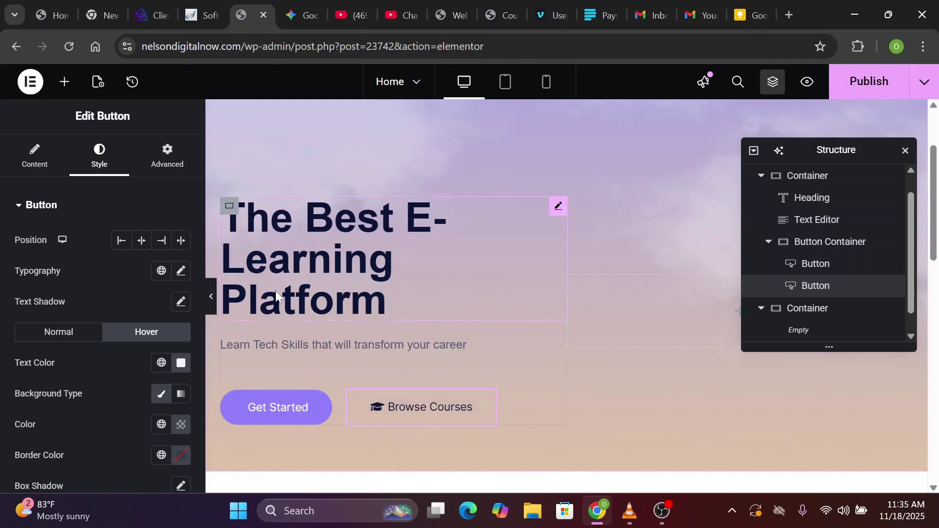
Set all of the Browse Courses button's padding to 0 and publish the home page
{"action": "left_click", "coordinate": [166, 164]}
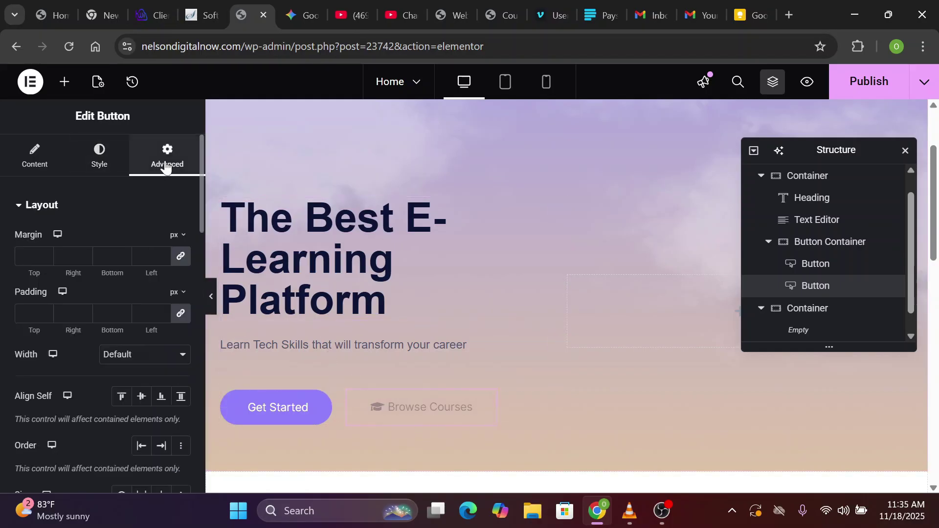
{"action": "left_click", "coordinate": [180, 313]}
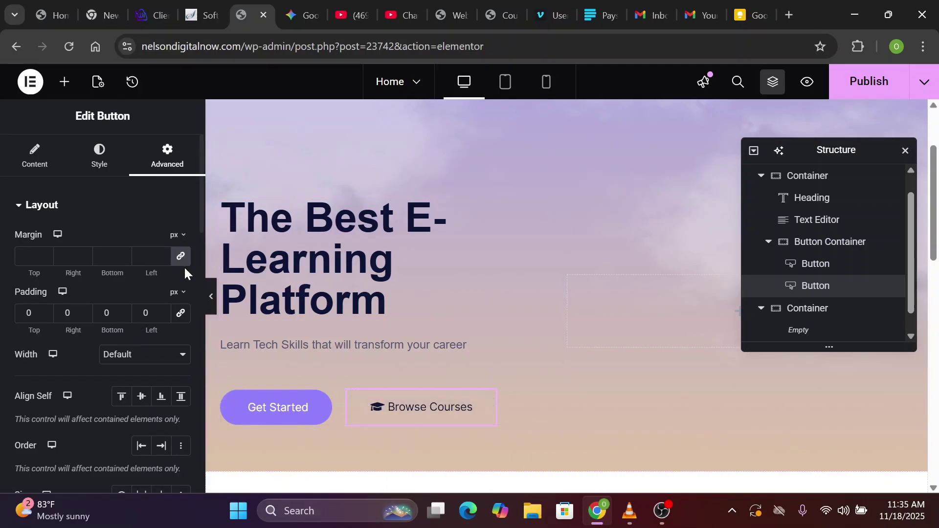
{"action": "left_click", "coordinate": [145, 313]}
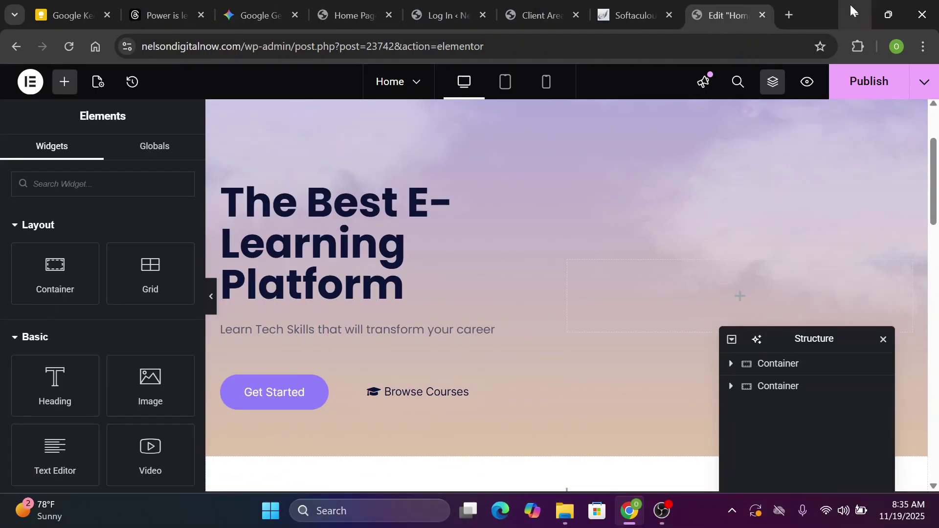
{"action": "left_click", "coordinate": [879, 95]}
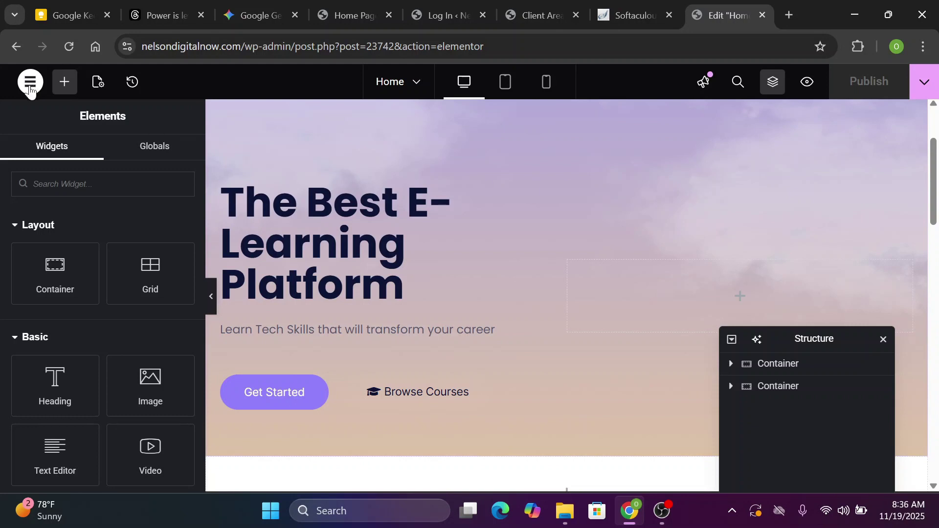
In Site Settings > Global Fonts, set the Primary font family to Poppins
{"action": "left_click", "coordinate": [30, 83]}
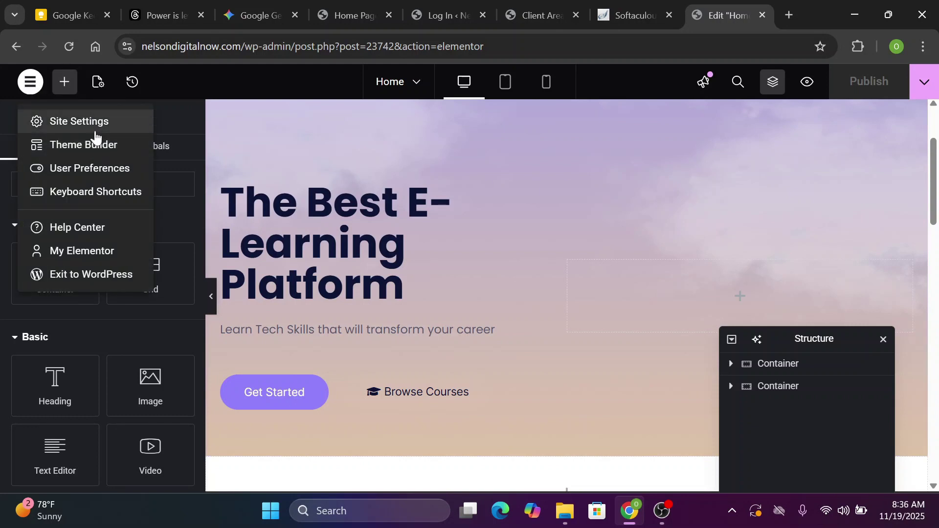
{"action": "left_click", "coordinate": [95, 128]}
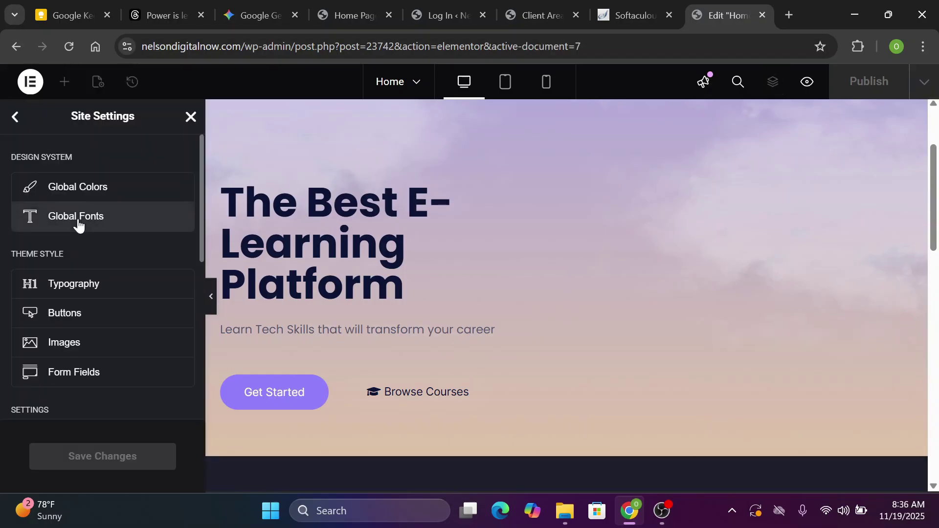
{"action": "left_click", "coordinate": [78, 224]}
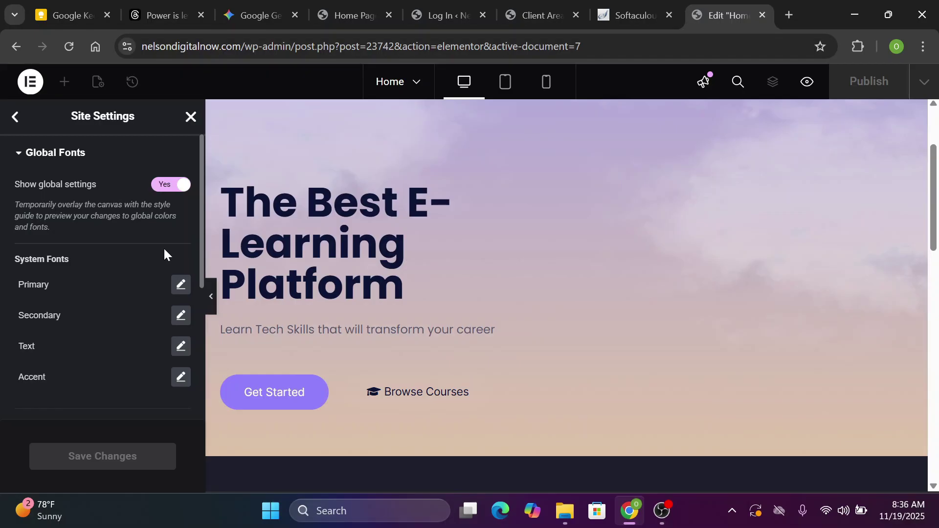
{"action": "left_click", "coordinate": [181, 286]}
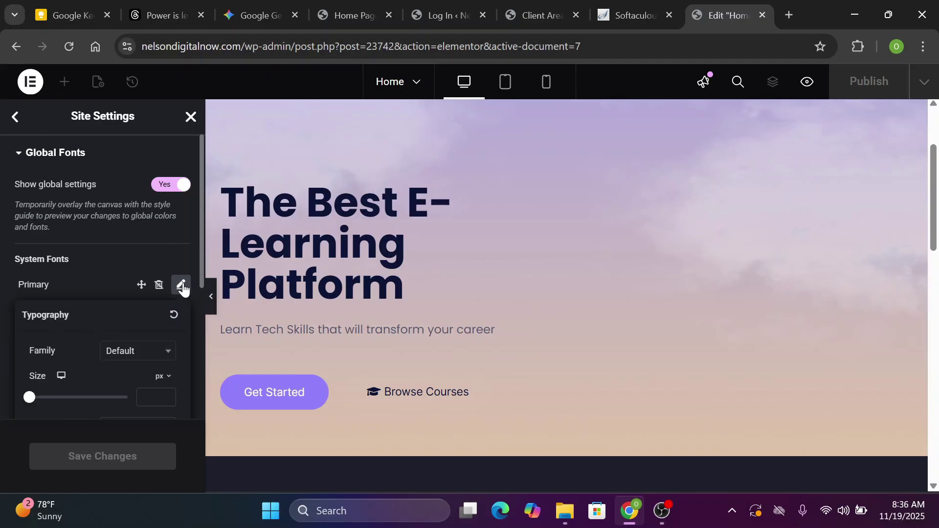
{"action": "left_click", "coordinate": [158, 355]}
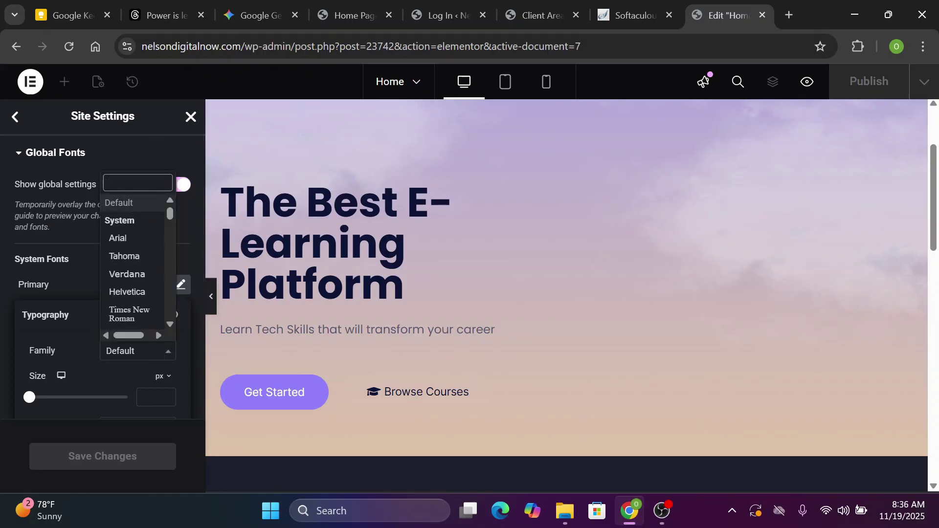
{"action": "type", "text": "pop"}
{"action": "left_click", "coordinate": [132, 315]}
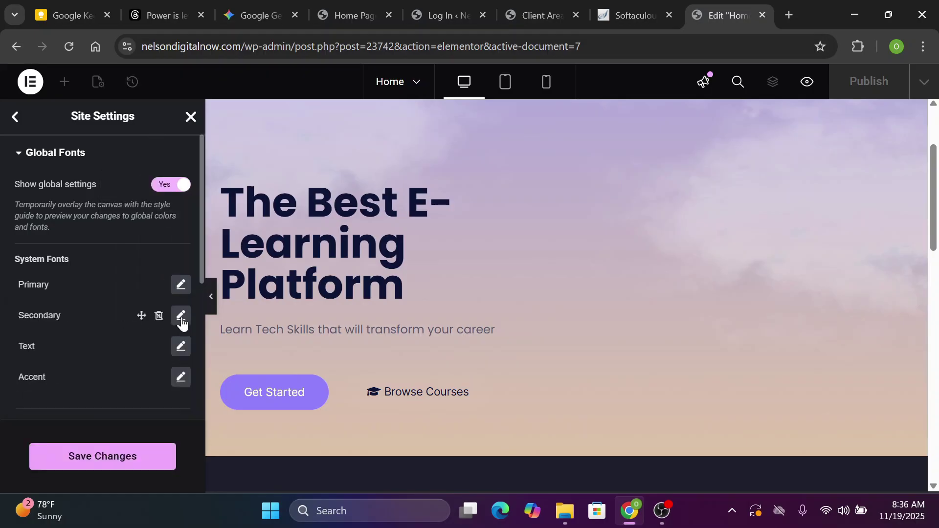
Begin searching the Secondary global font family list for a Poppins font
{"action": "left_click", "coordinate": [181, 316]}
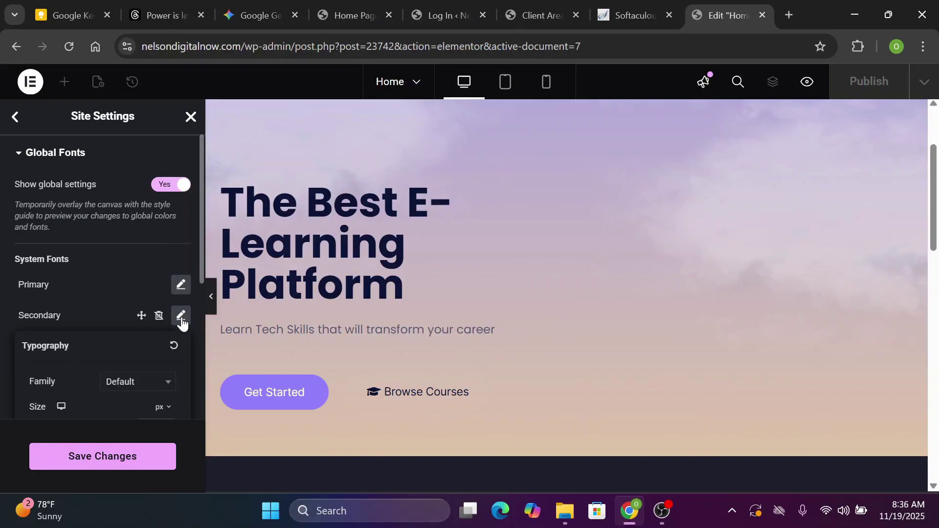
{"action": "left_click", "coordinate": [163, 386]}
{"action": "type", "text": "p"}
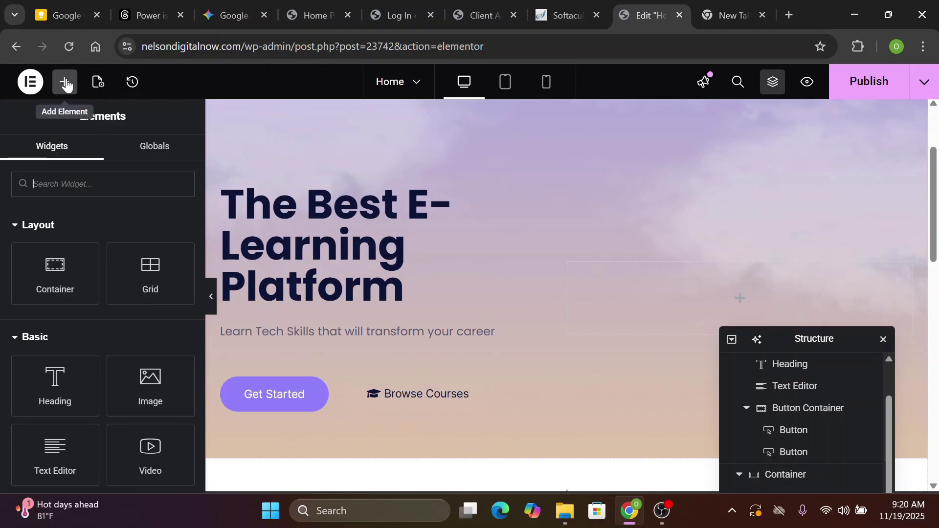
Add a new empty Container below the hero subtitle, above the button row
{"action": "left_click", "coordinate": [66, 83]}
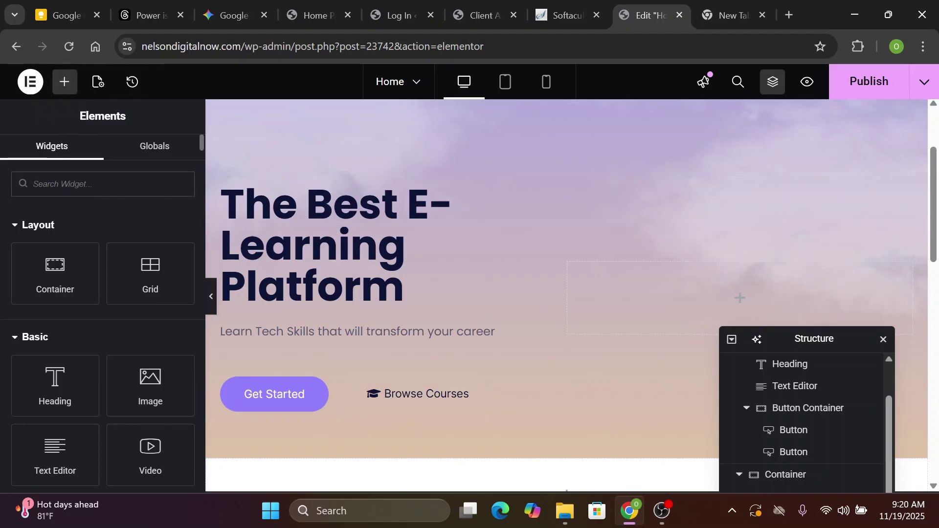
{"action": "type", "text": "co"}
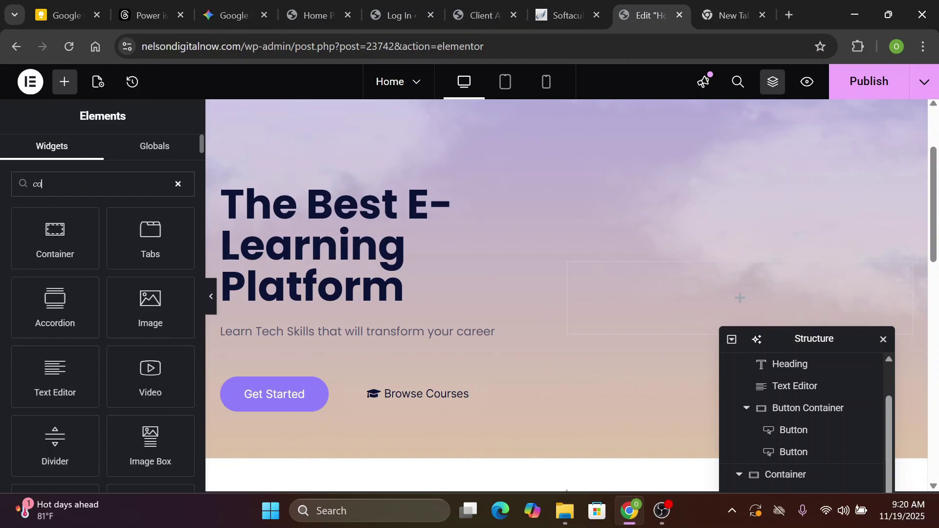
{"action": "type", "text": "nt"}
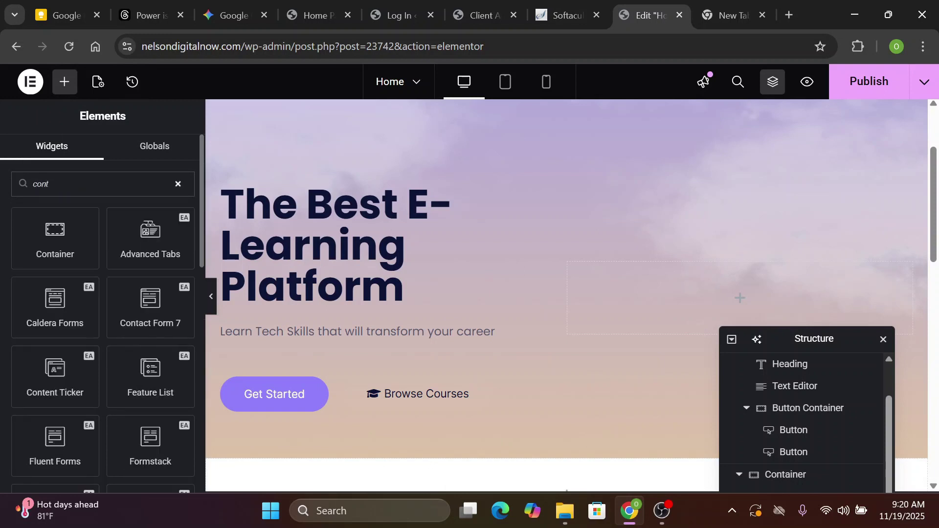
{"action": "left_click", "coordinate": [119, 225]}
{"action": "left_click_drag", "start_coordinate": [53, 263], "coordinate": [304, 290]}
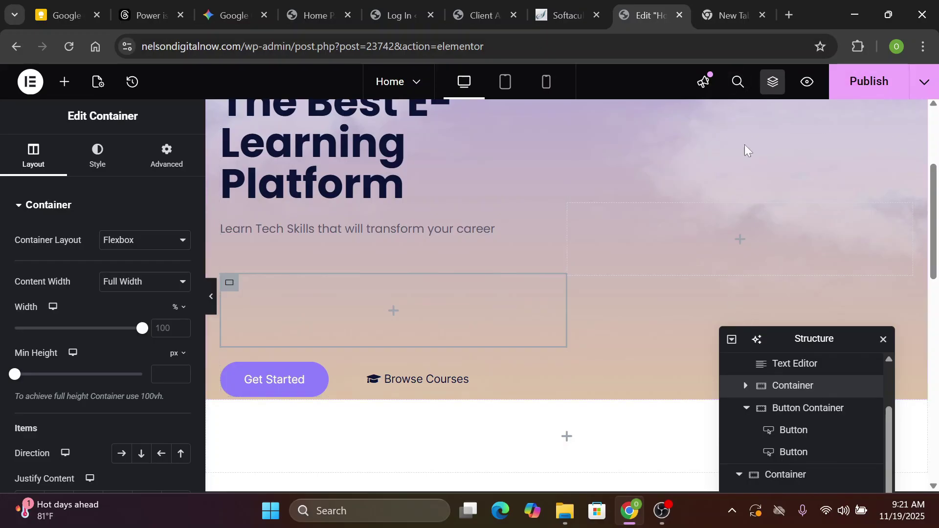
{"action": "left_click", "coordinate": [773, 91]}
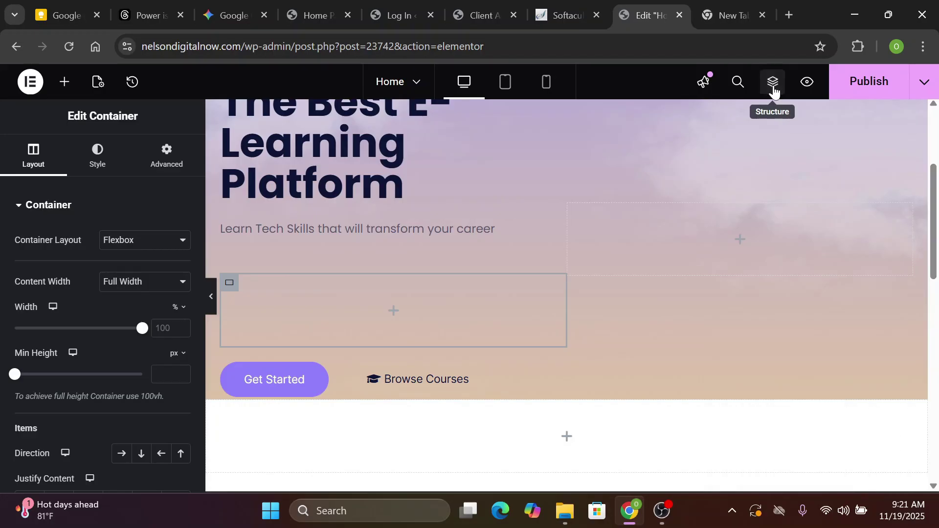
{"action": "left_click", "coordinate": [773, 91]}
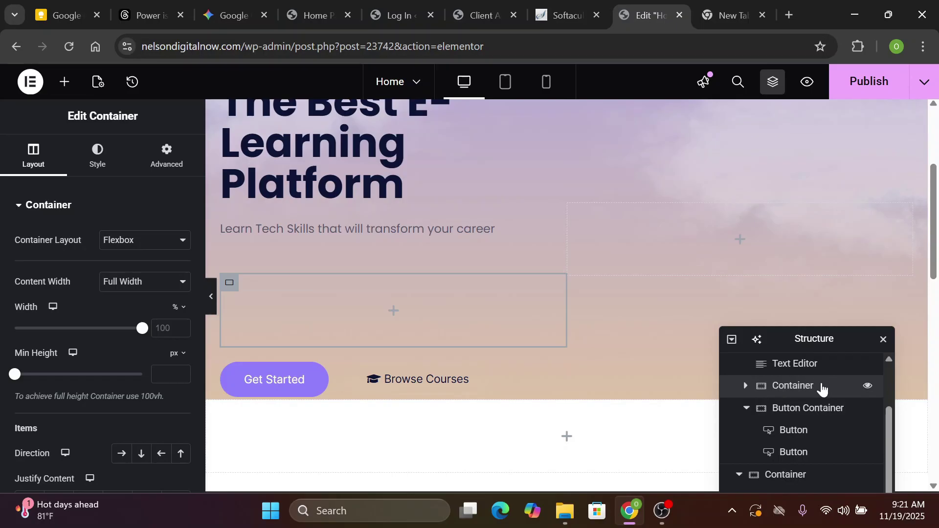
Rename the container 'Counter Container' and give it a top margin of 50
{"action": "double_click", "coordinate": [778, 386]}
{"action": "left_click", "coordinate": [774, 387]}
{"action": "type", "text": "Counter"}
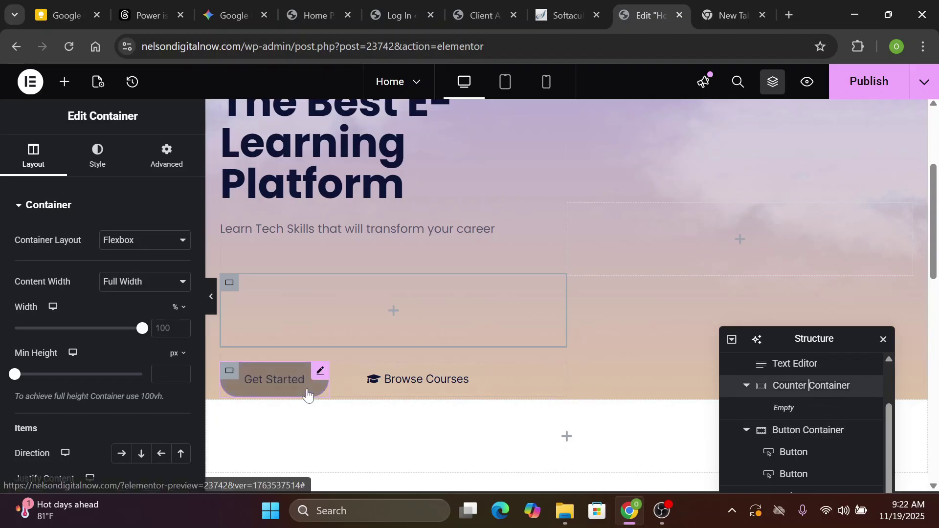
{"action": "left_click", "coordinate": [163, 164]}
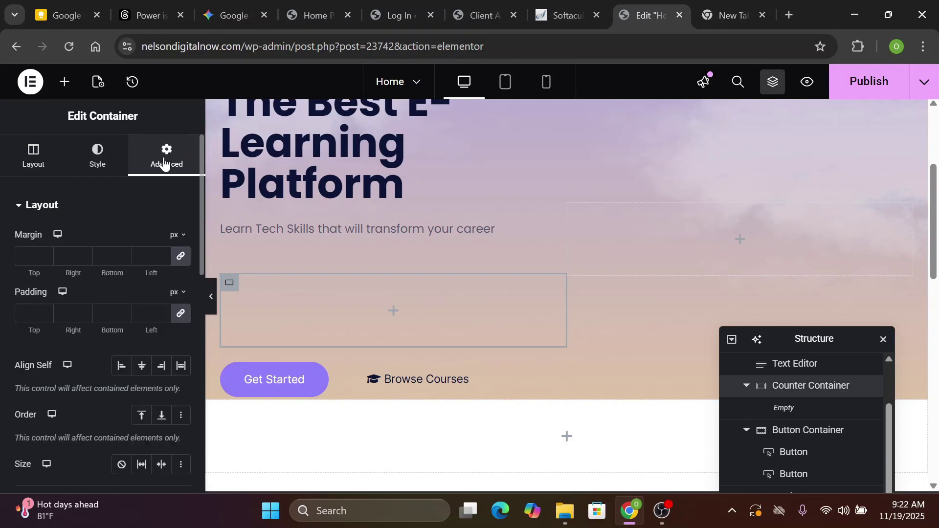
{"action": "left_click", "coordinate": [181, 258]}
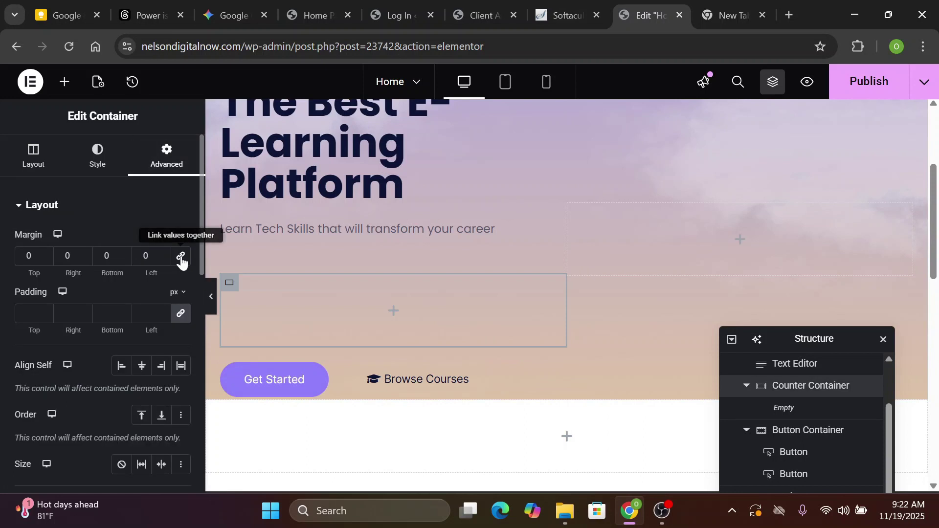
{"action": "type", "text": "5"}
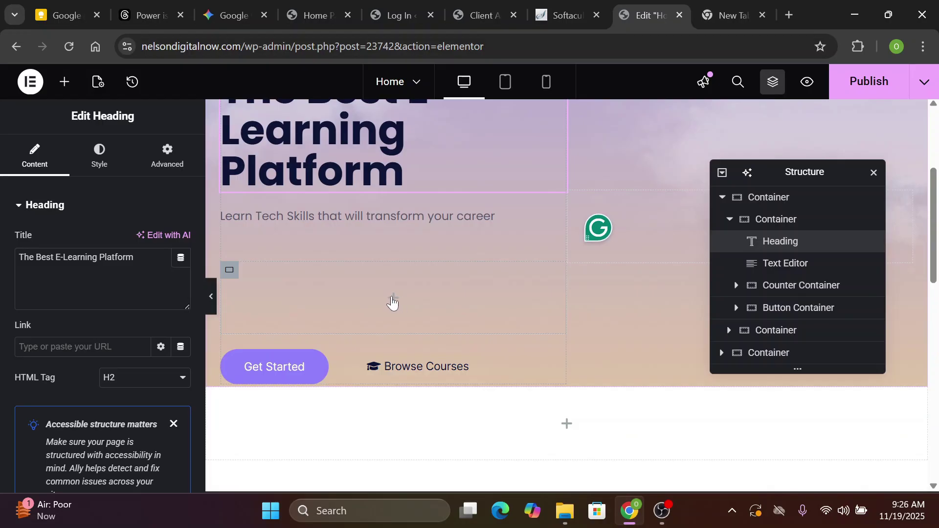
Drag the free Counter widget into the empty Counter Container, showing 100 and 'Cool Number'
{"action": "left_click", "coordinate": [393, 300]}
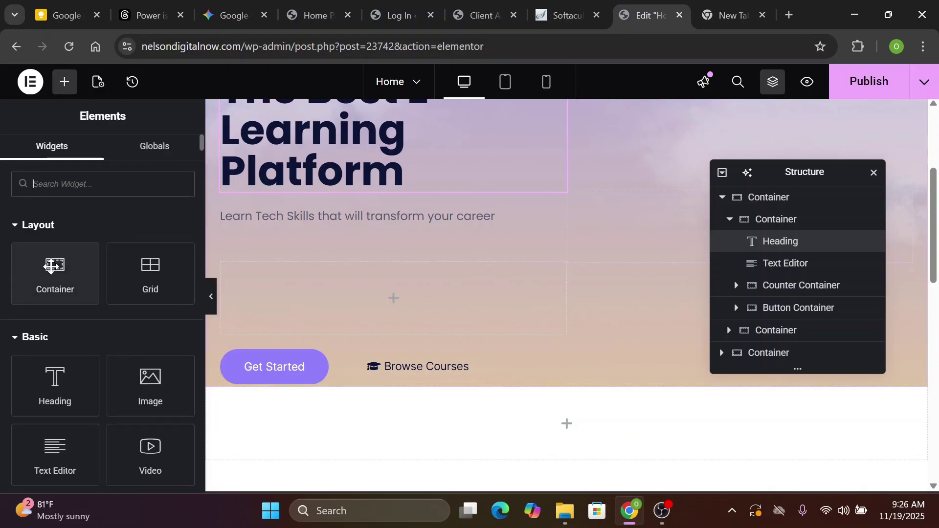
{"action": "type", "text": "counter"}
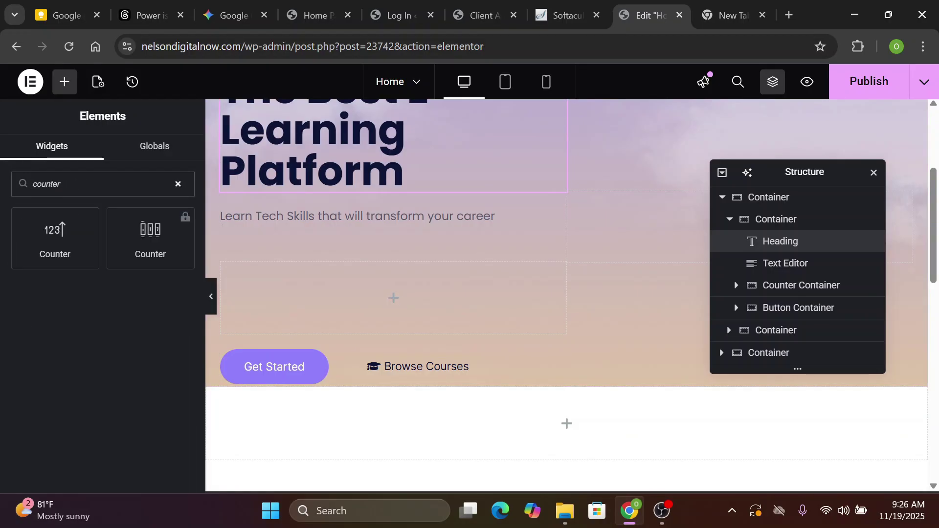
{"action": "left_click", "coordinate": [62, 238]}
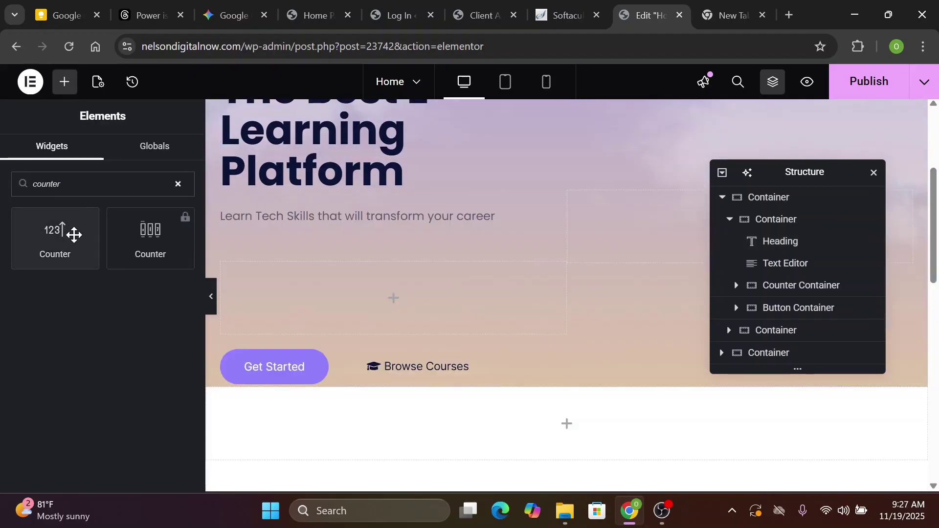
{"action": "left_click_drag", "start_coordinate": [74, 234], "coordinate": [400, 348]}
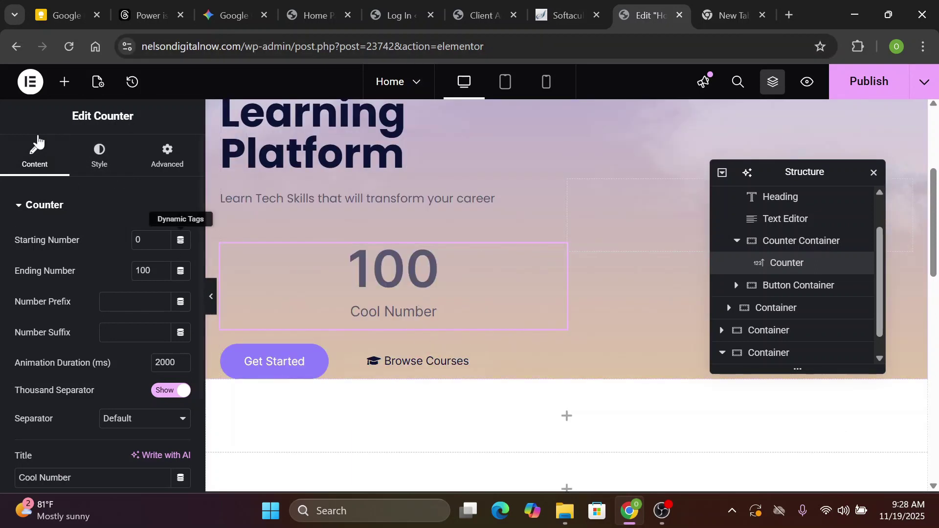
Set the Counter's Number text colour to #0c1436 in the Style tab
{"action": "left_click", "coordinate": [99, 164]}
{"action": "scroll", "coordinate": [146, 342], "scroll_direction": "down", "scroll_amount": 2}
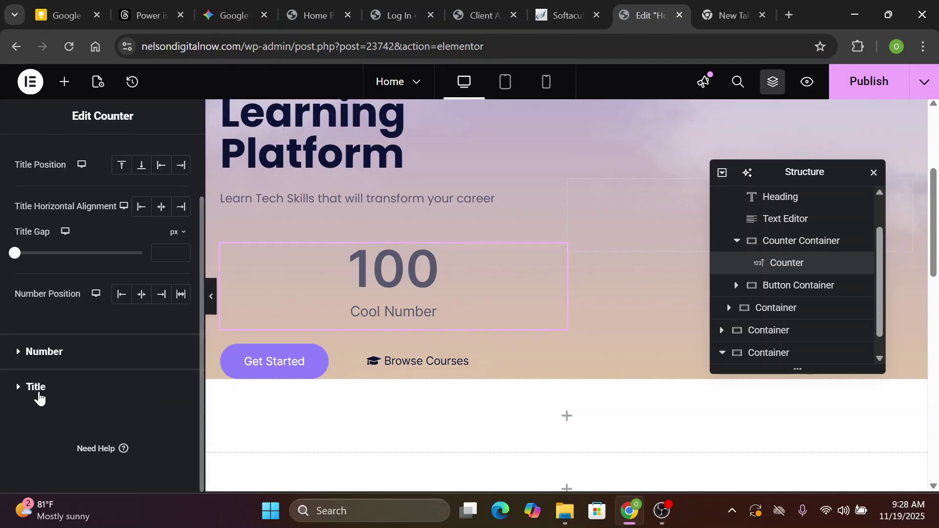
{"action": "left_click", "coordinate": [18, 353]}
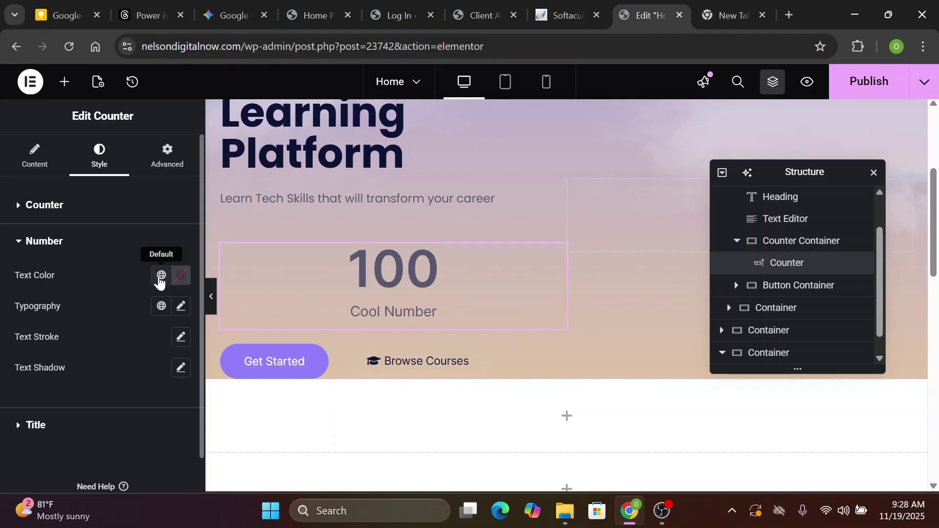
{"action": "left_click", "coordinate": [181, 282]}
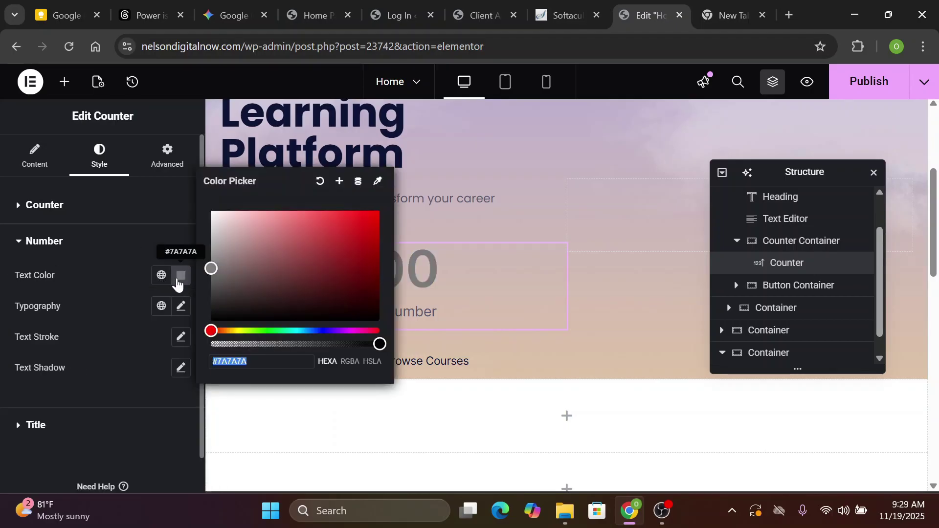
{"action": "type", "text": "#"}
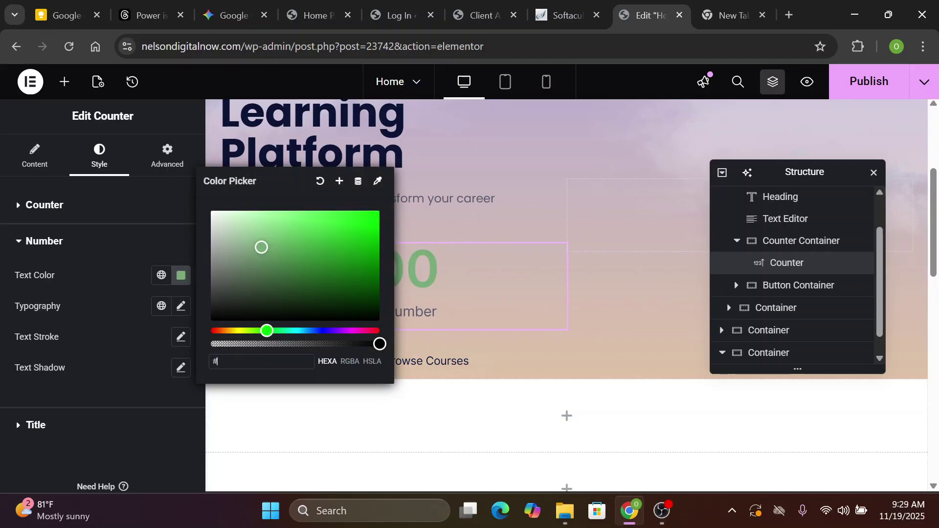
{"action": "type", "text": "0c1436"}
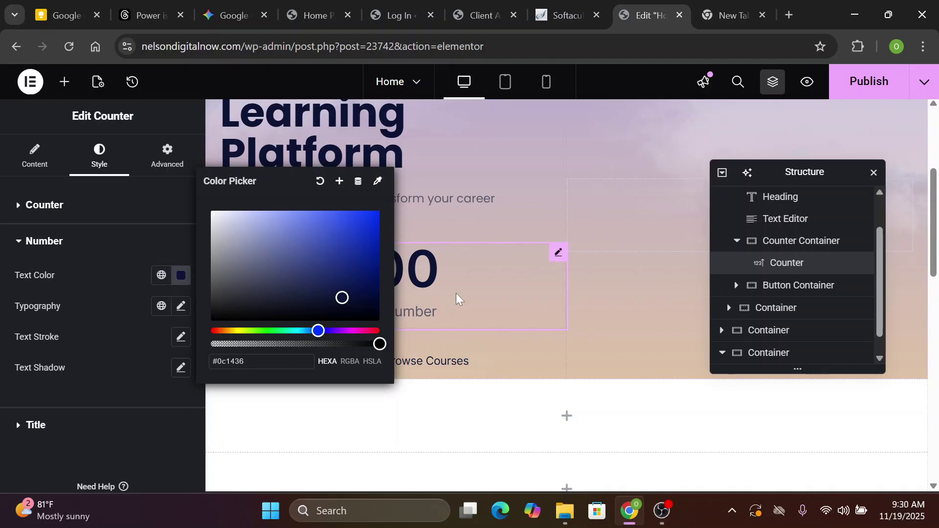
{"action": "left_click", "coordinate": [21, 426]}
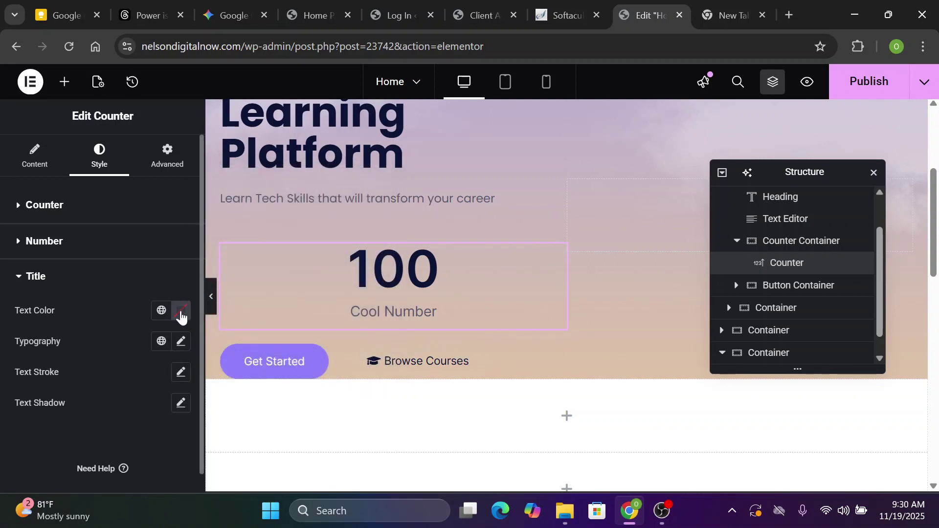
Colour the counter title Blue Black tx color and set its font family to Poppins
{"action": "left_click", "coordinate": [164, 312]}
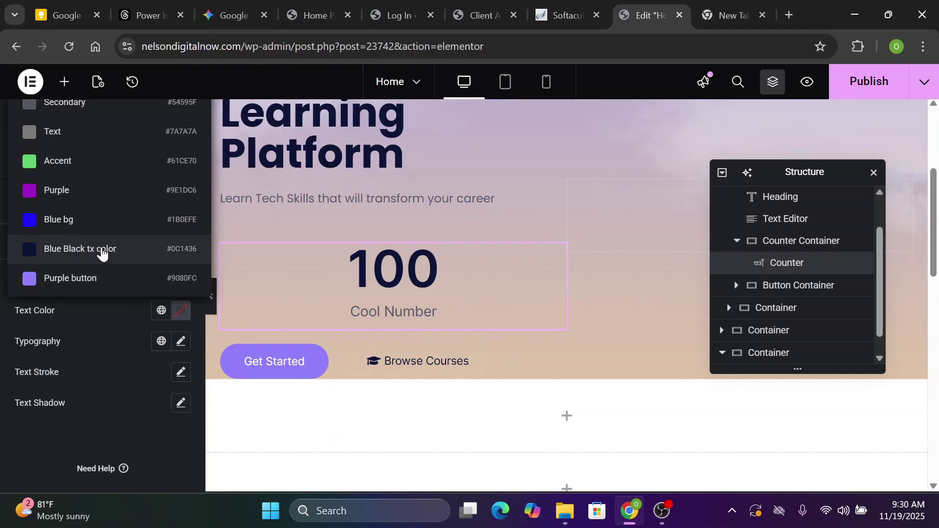
{"action": "left_click", "coordinate": [101, 251]}
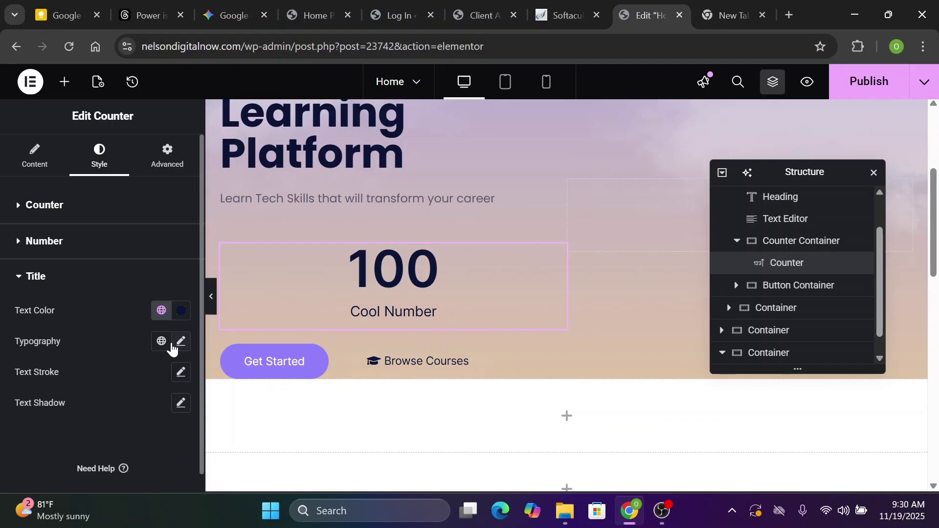
{"action": "left_click", "coordinate": [181, 343]}
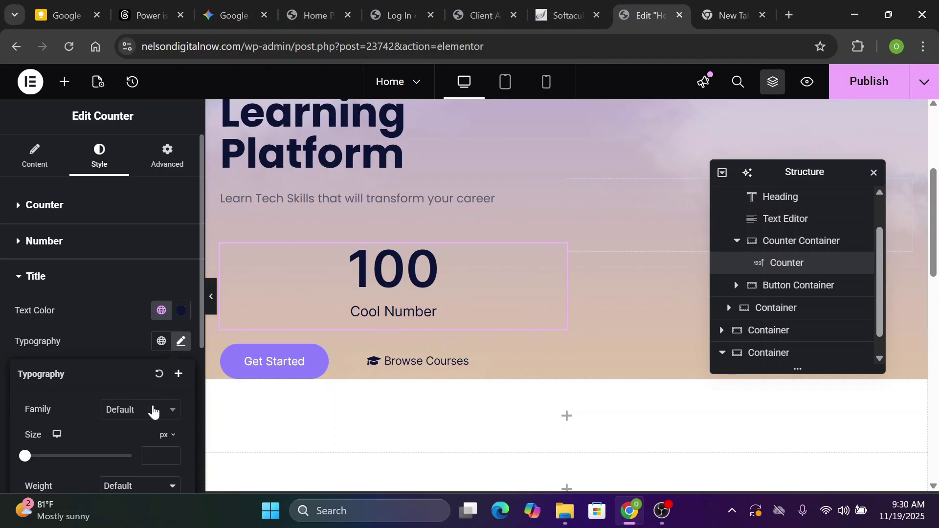
{"action": "left_click", "coordinate": [153, 411]}
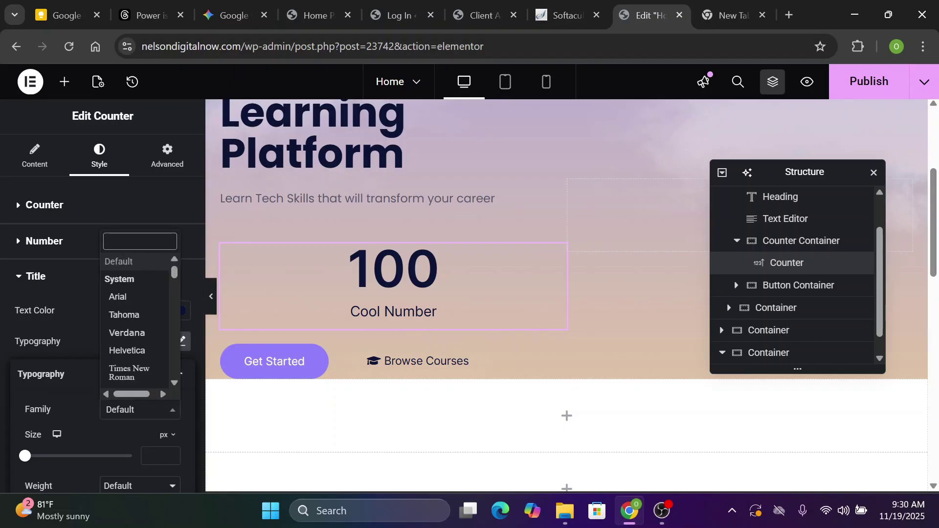
{"action": "type", "text": "pop"}
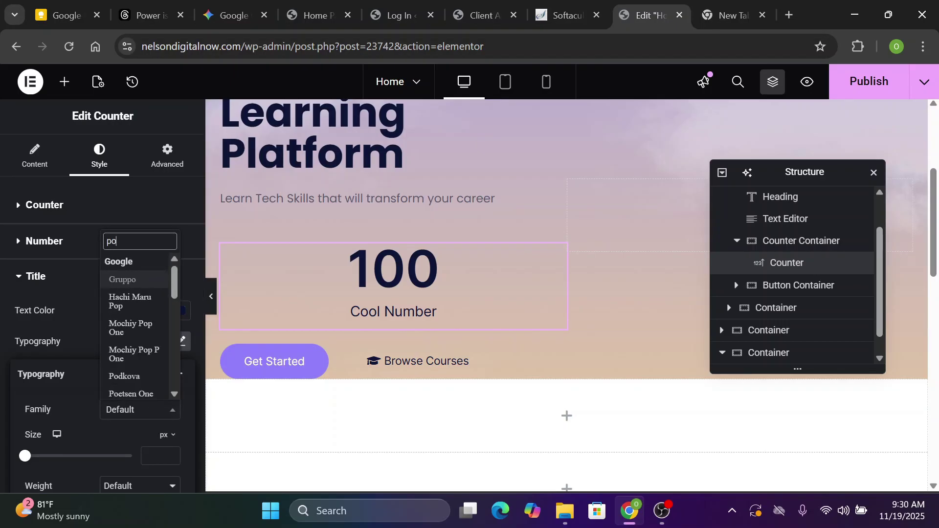
{"action": "type", "text": "p"}
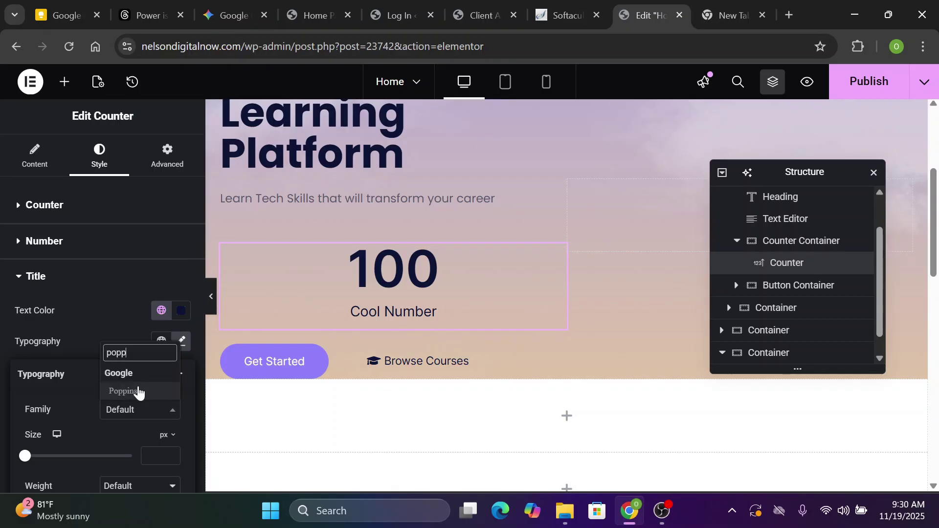
{"action": "left_click", "coordinate": [139, 390]}
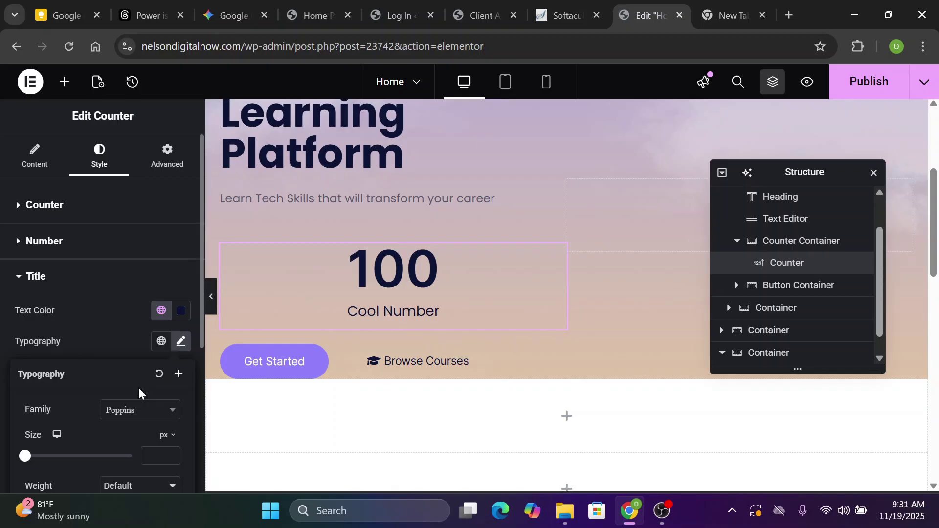
{"action": "left_click", "coordinate": [129, 336]}
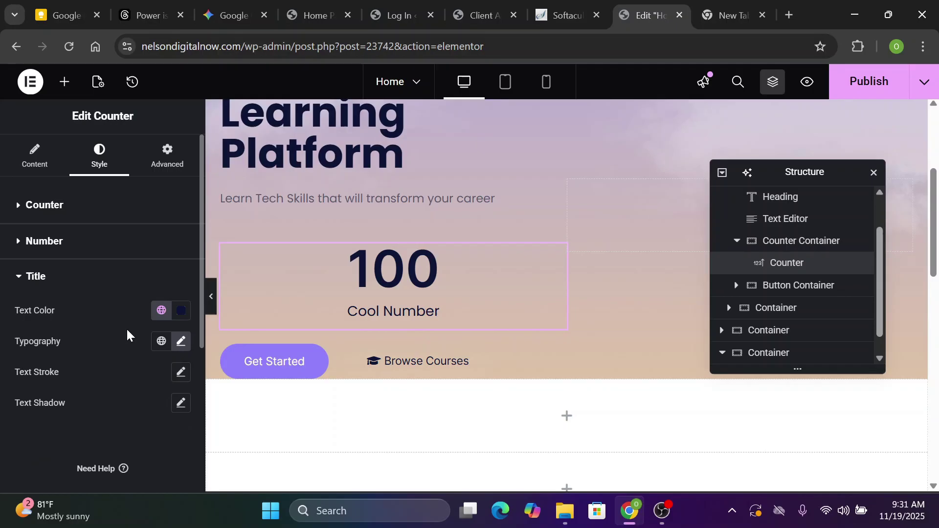
Apply the global Text font to the counter number, checking the global colour and font choices
{"action": "left_click", "coordinate": [17, 241]}
{"action": "left_click", "coordinate": [169, 310]}
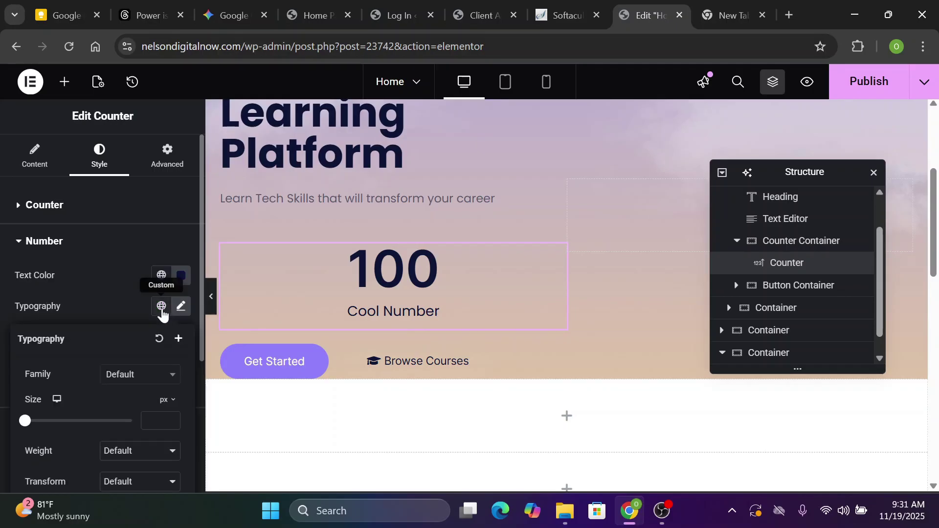
{"action": "left_click", "coordinate": [162, 309]}
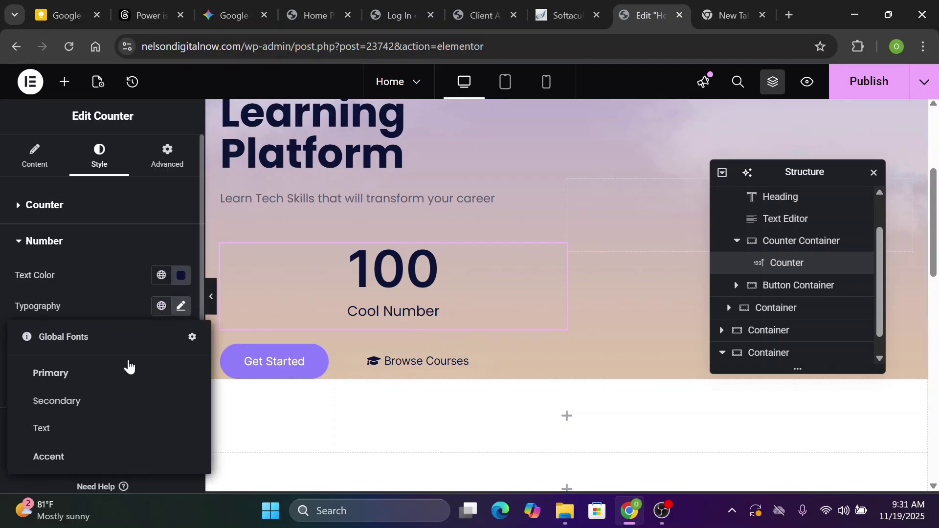
{"action": "left_click", "coordinate": [60, 429]}
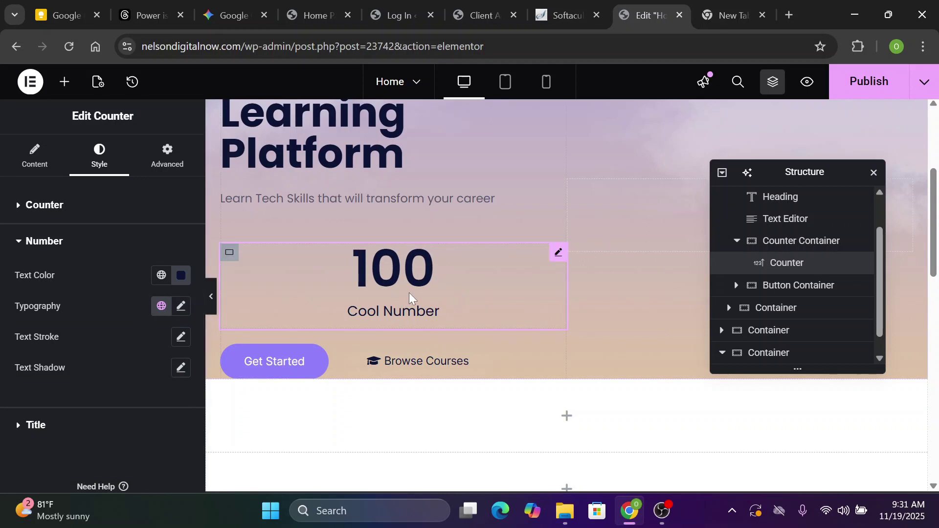
{"action": "left_click", "coordinate": [160, 277]}
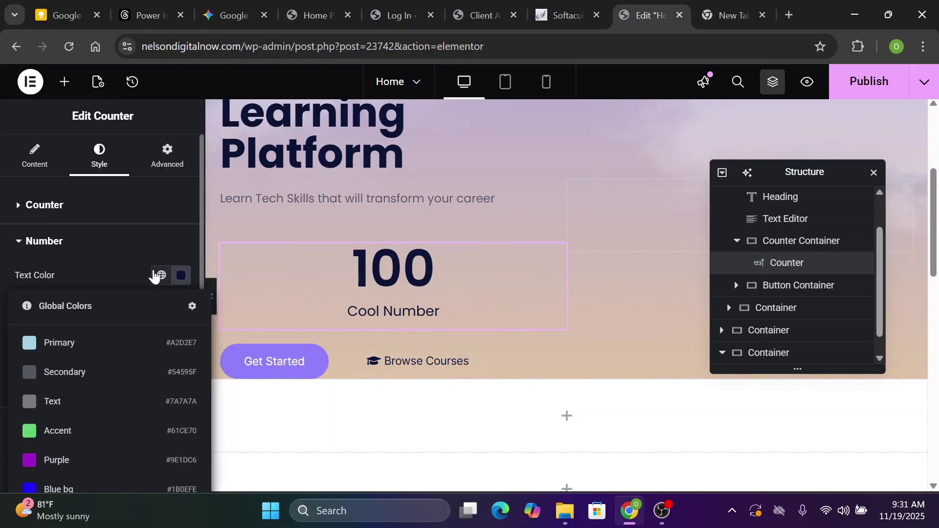
{"action": "left_click", "coordinate": [145, 265]}
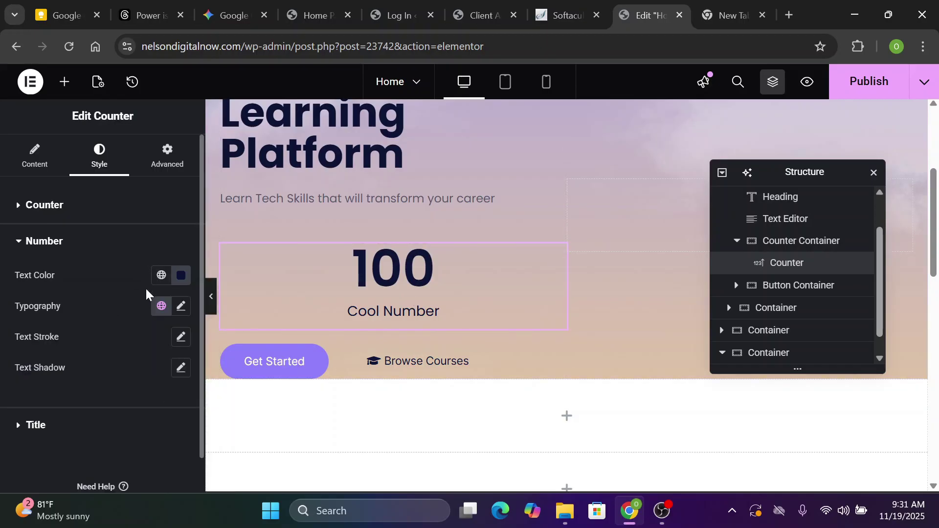
{"action": "left_click", "coordinate": [169, 312]}
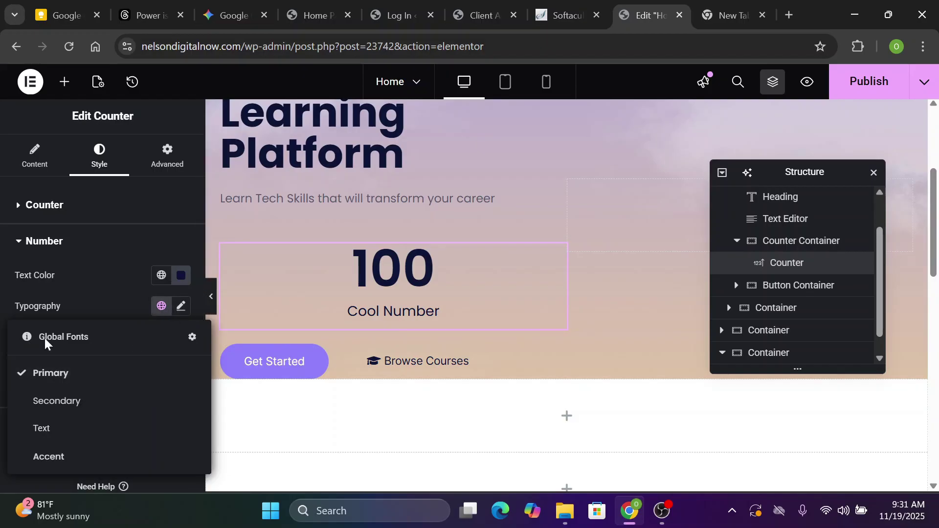
{"action": "left_click", "coordinate": [71, 268]}
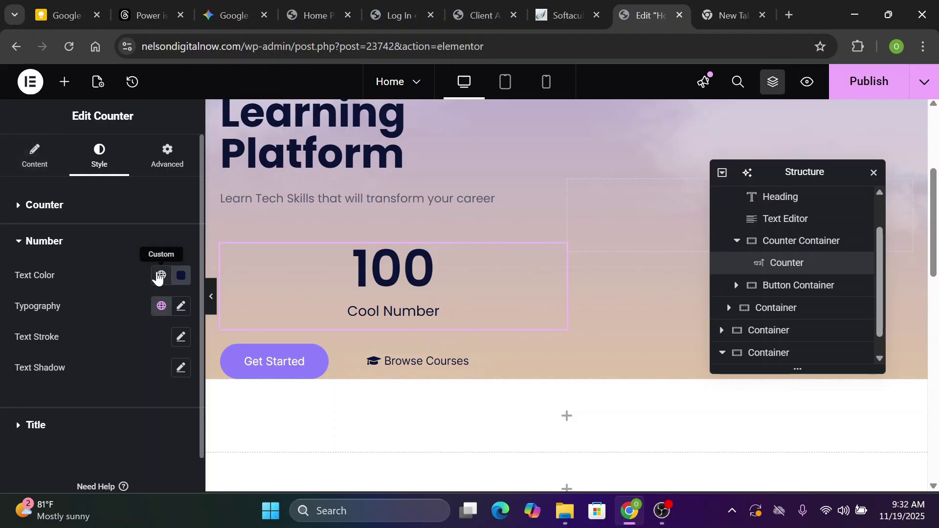
Increase the counter number's font size from 36 to 46 px
{"action": "left_click", "coordinate": [181, 306]}
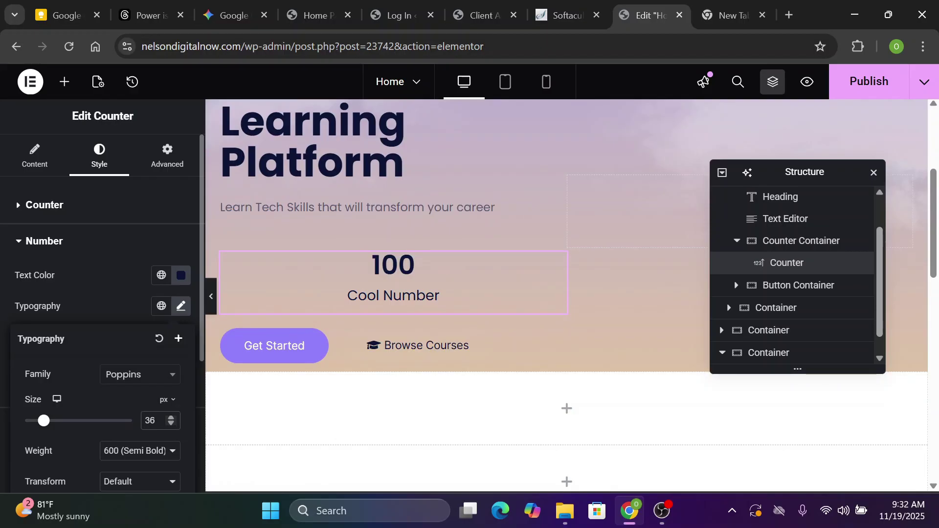
{"action": "key", "text": "BackSpace"}
{"action": "key", "text": "BackSpace"}
{"action": "type", "text": "46"}
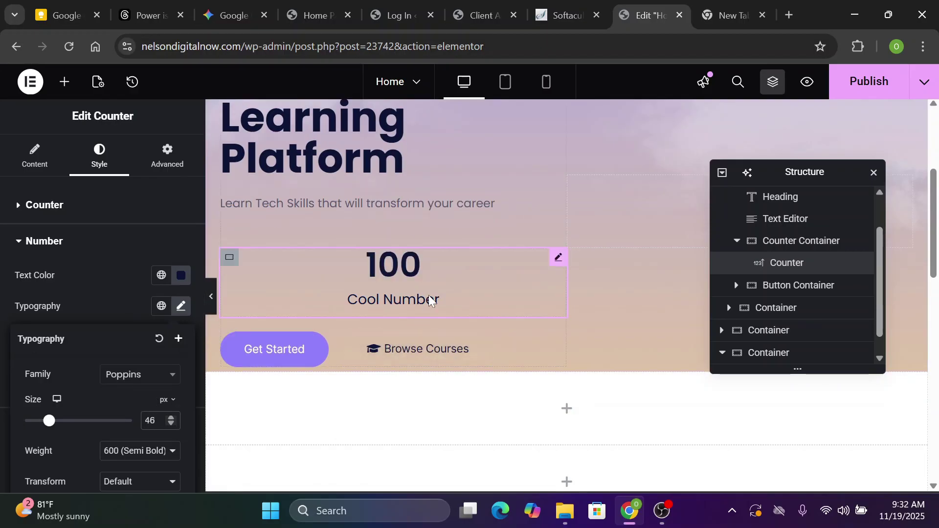
{"action": "left_click", "coordinate": [430, 300]}
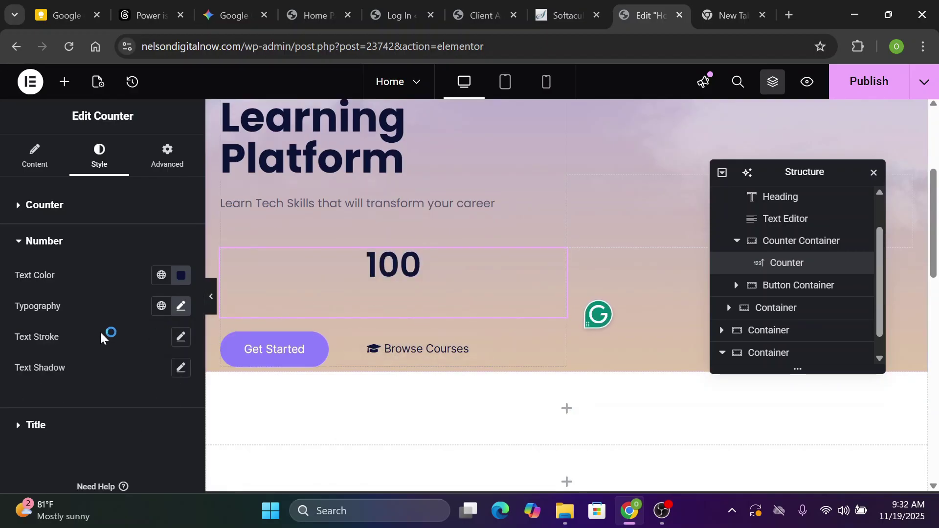
{"action": "left_click", "coordinate": [18, 241]}
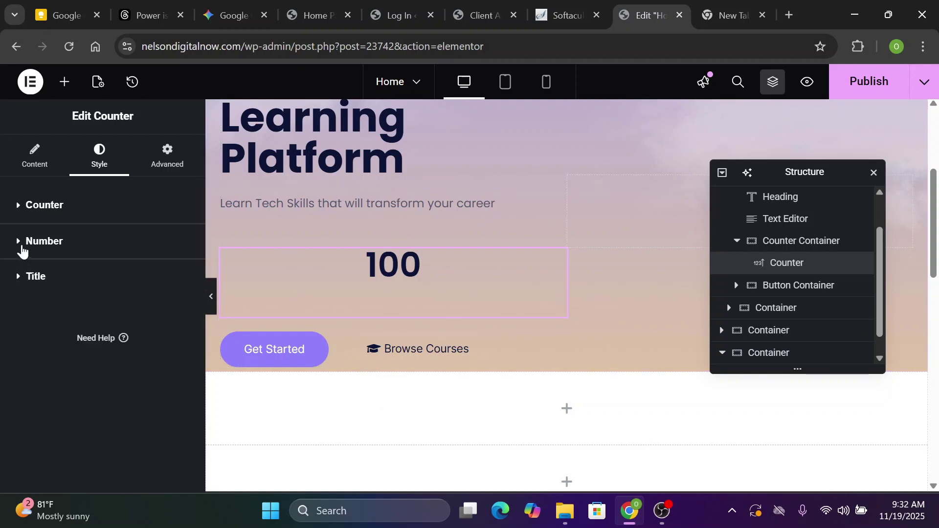
{"action": "left_click", "coordinate": [22, 250]}
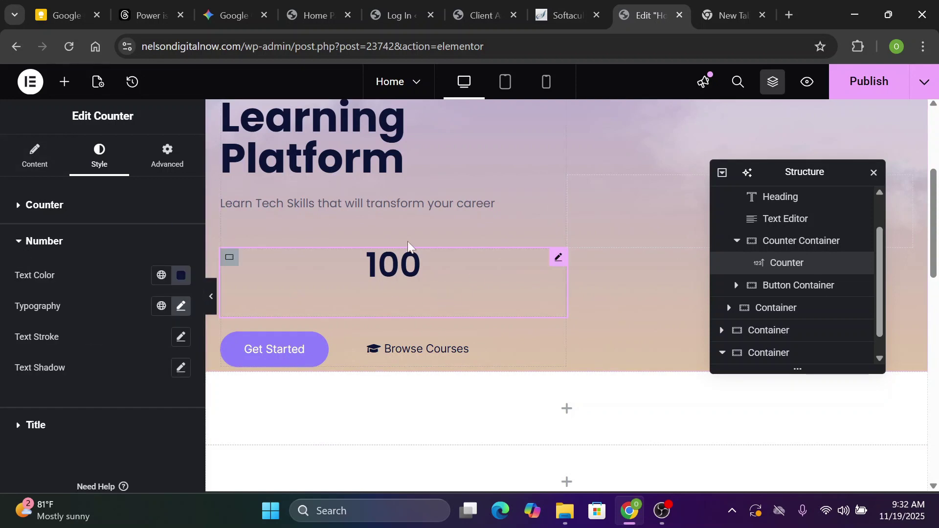
Set the counter's ending number to 550 with a '+' suffix and title 'Online Courses'
{"action": "left_click", "coordinate": [35, 161]}
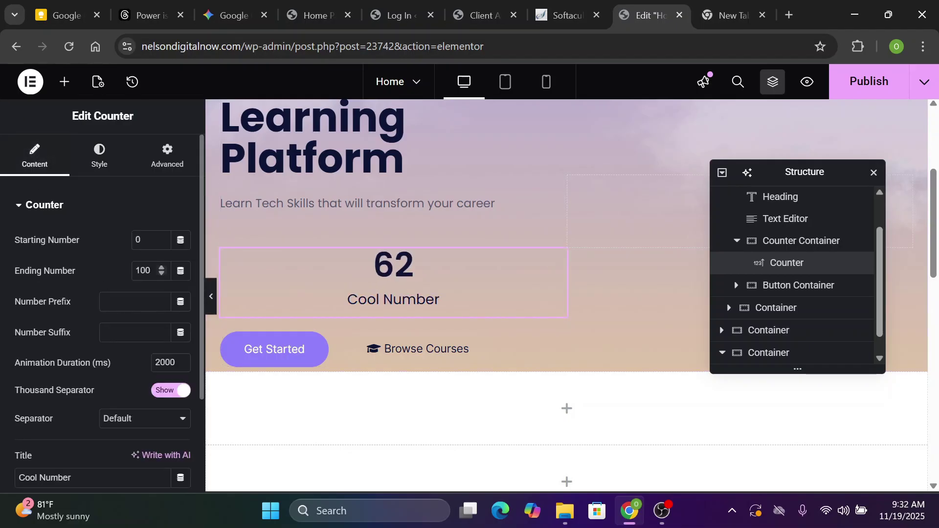
{"action": "double_click", "coordinate": [144, 271]}
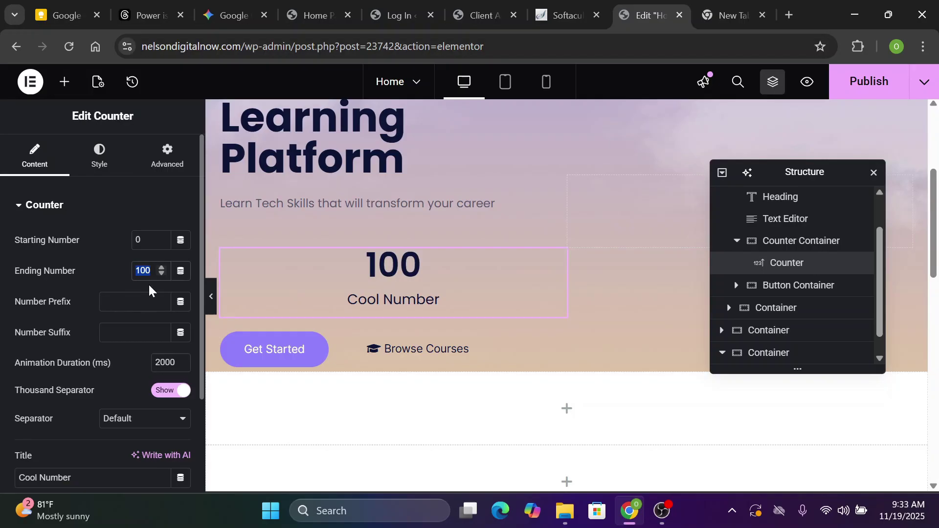
{"action": "type", "text": "550"}
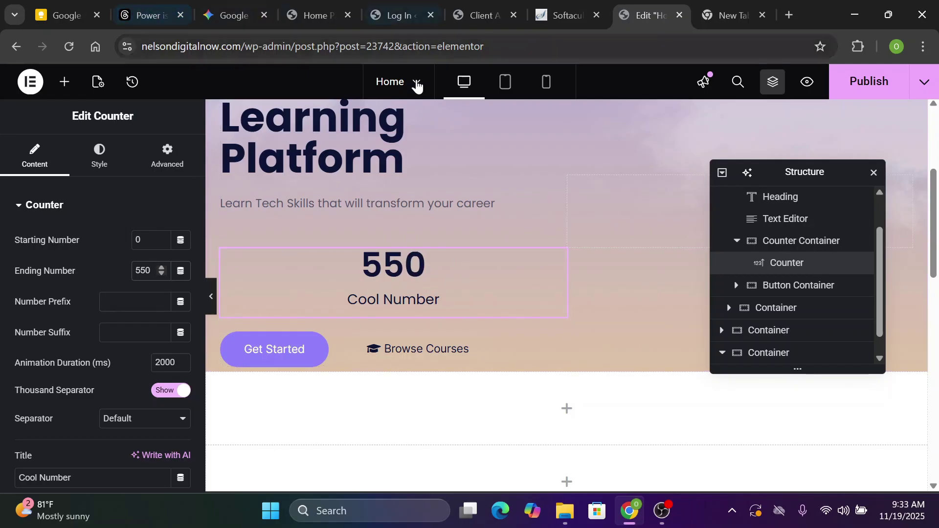
{"action": "left_click", "coordinate": [299, 3]}
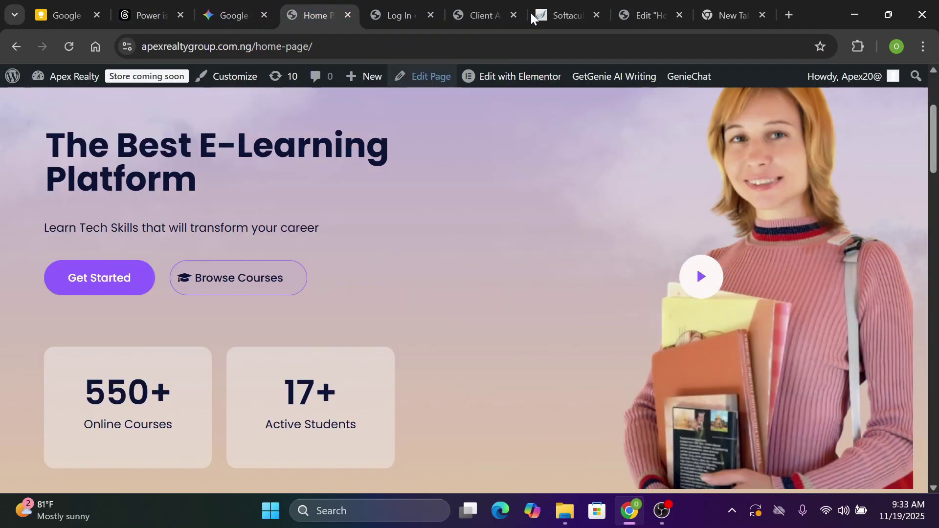
{"action": "left_click", "coordinate": [656, 14]}
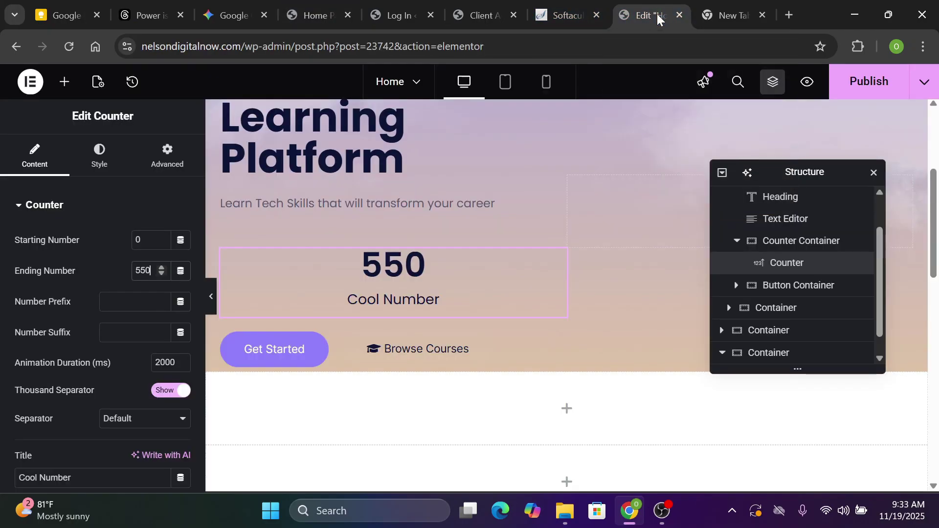
{"action": "type", "text": "+"}
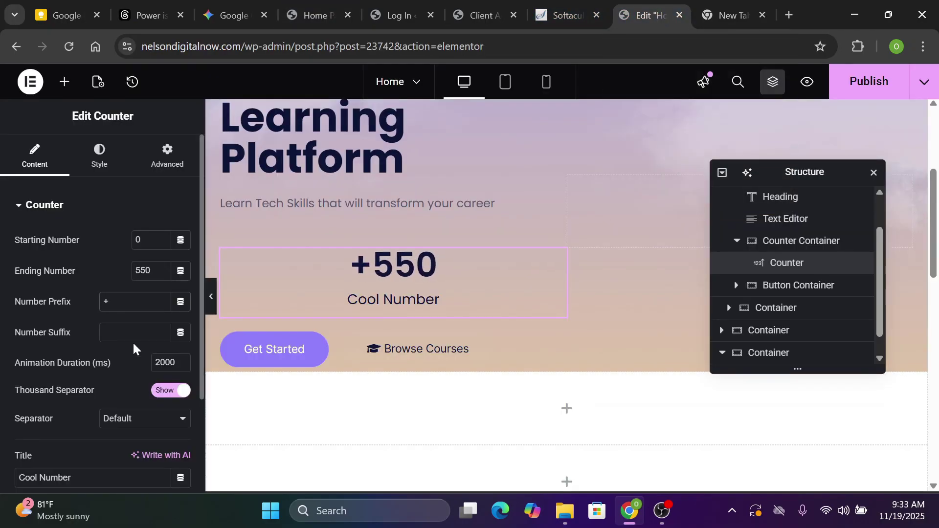
{"action": "key", "text": "BackSpace"}
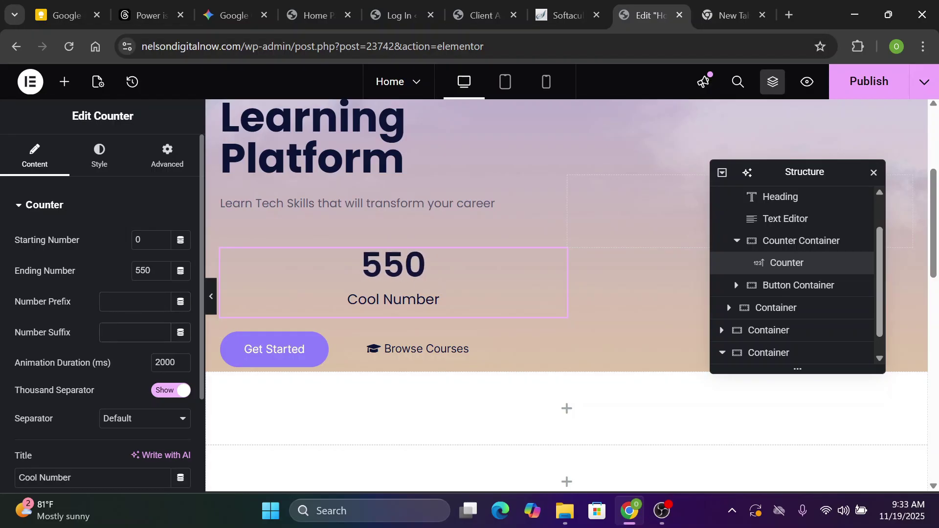
{"action": "type", "text": "+"}
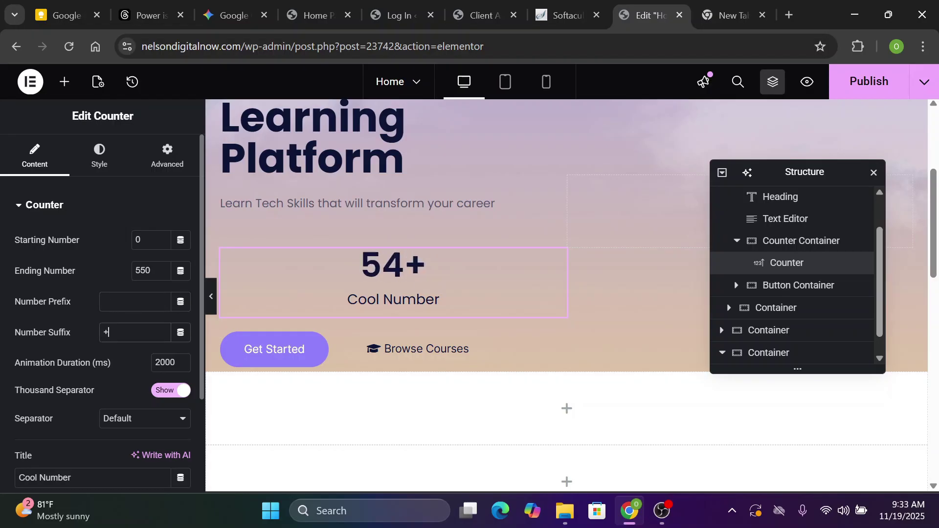
{"action": "scroll", "coordinate": [176, 434], "scroll_direction": "down", "scroll_amount": 3}
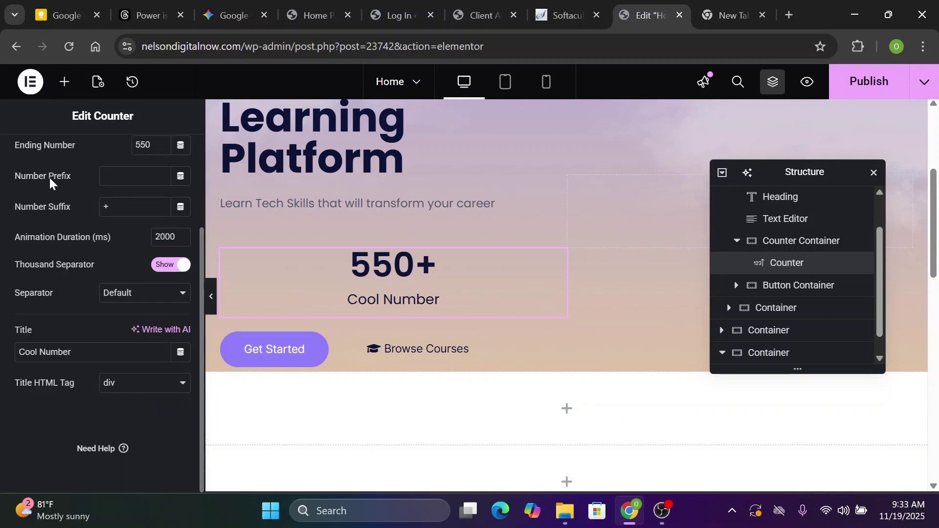
{"action": "left_click_drag", "start_coordinate": [73, 352], "coordinate": [19, 353]}
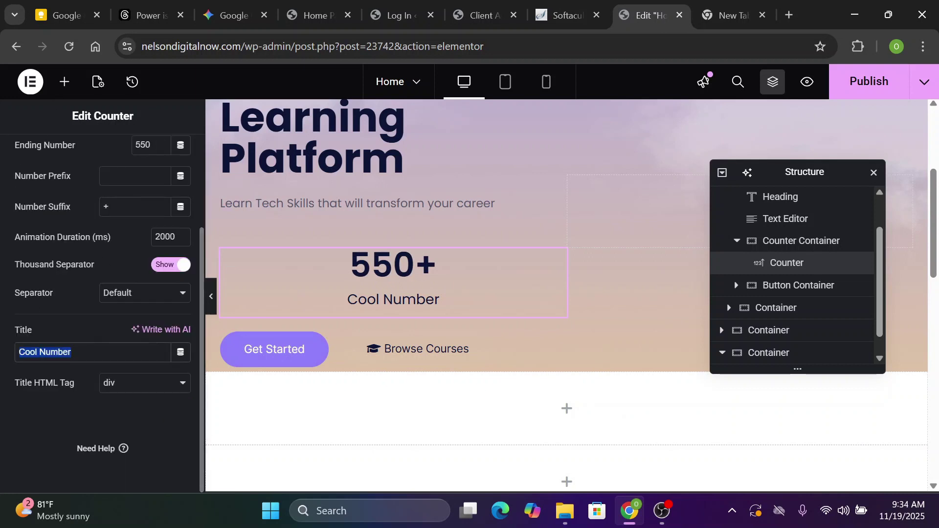
{"action": "type", "text": "On"}
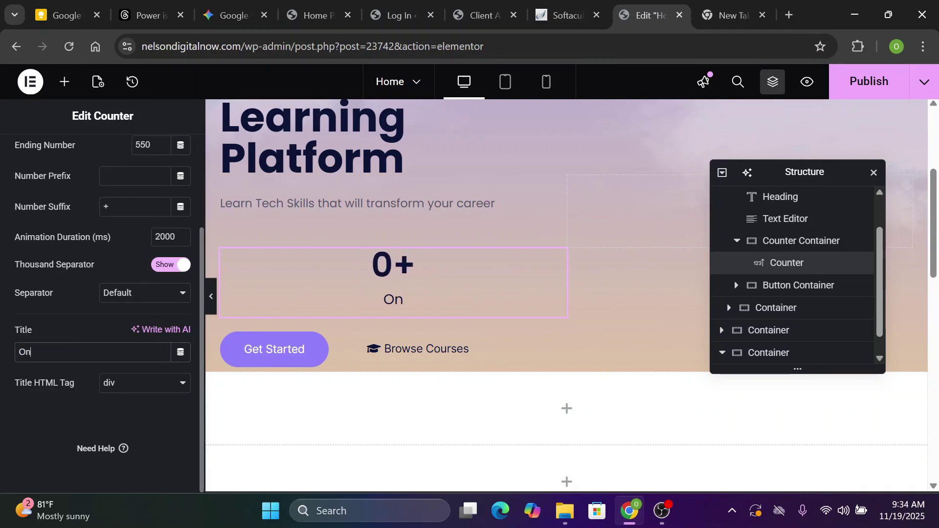
{"action": "type", "text": "line Courses"}
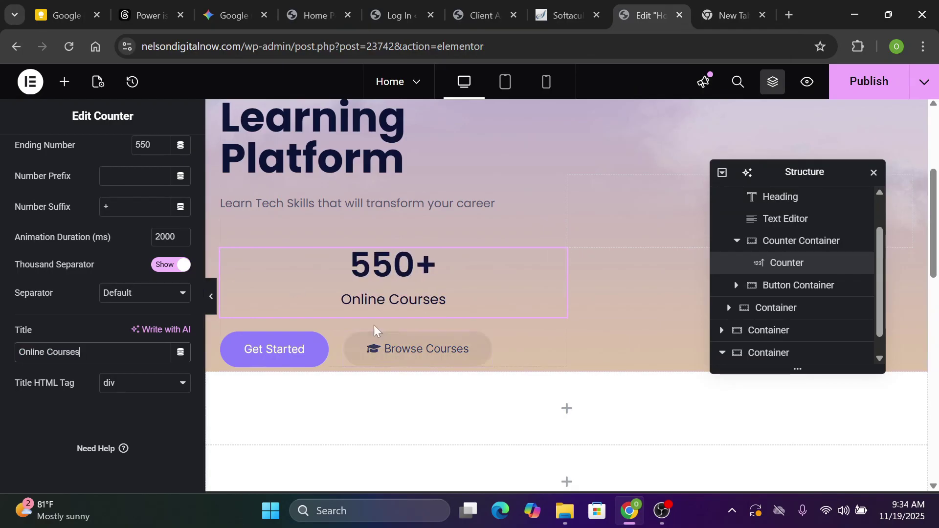
Set the counter title's typography size to 16 px in the Style settings
{"action": "left_click", "coordinate": [100, 157]}
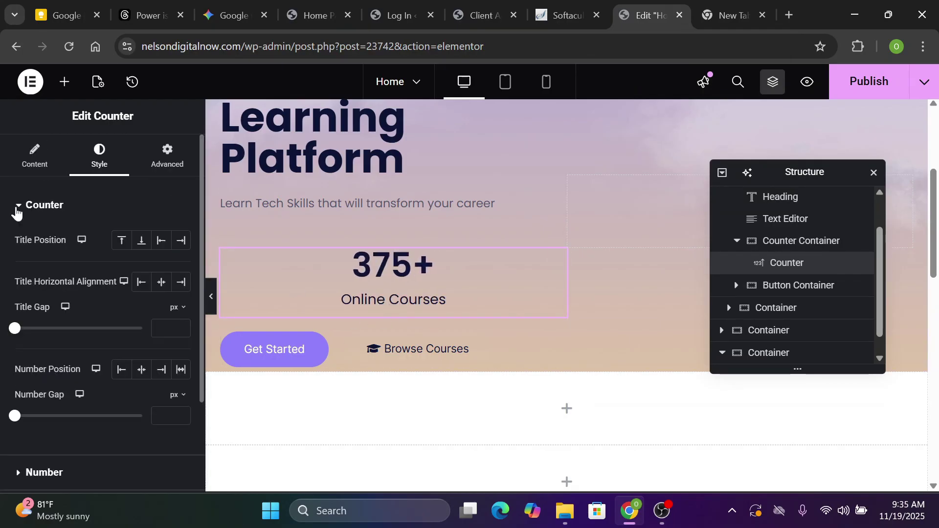
{"action": "left_click", "coordinate": [19, 205]}
{"action": "left_click", "coordinate": [22, 277]}
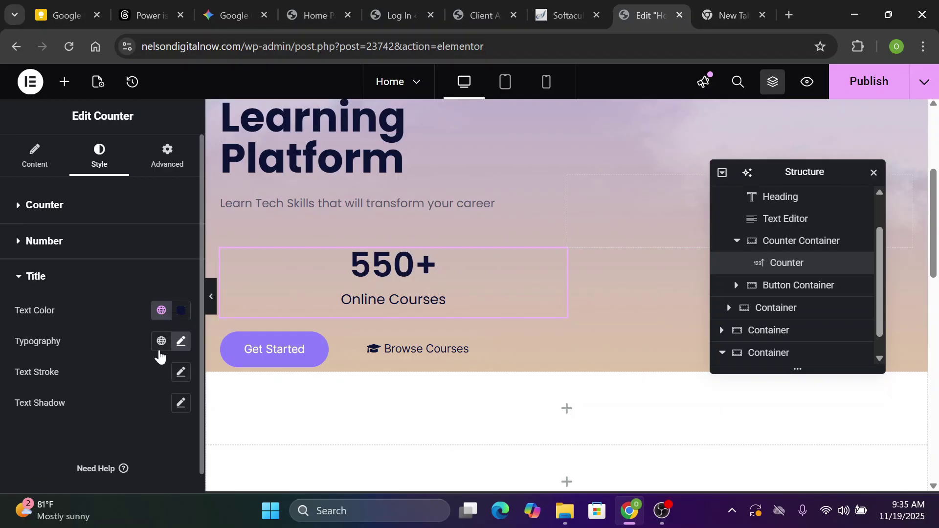
{"action": "left_click", "coordinate": [181, 342]}
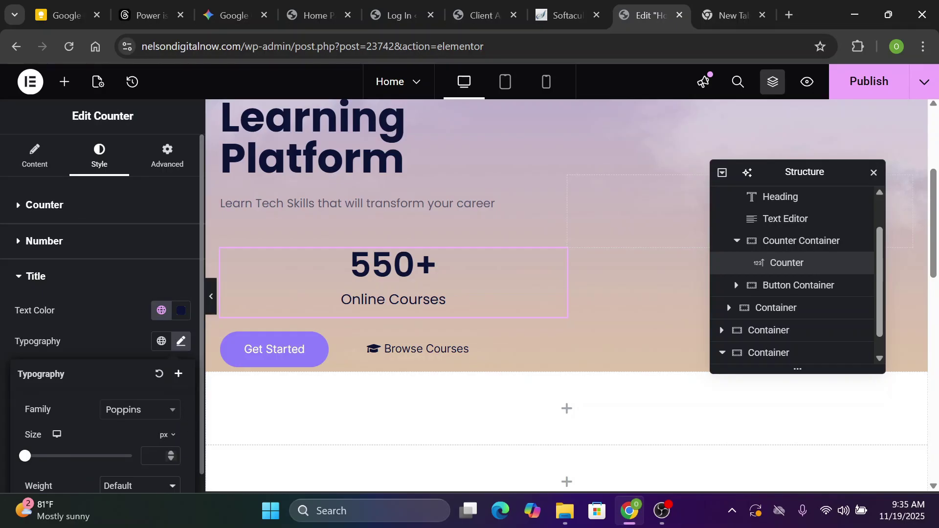
{"action": "left_click", "coordinate": [156, 456]}
{"action": "type", "text": "16"}
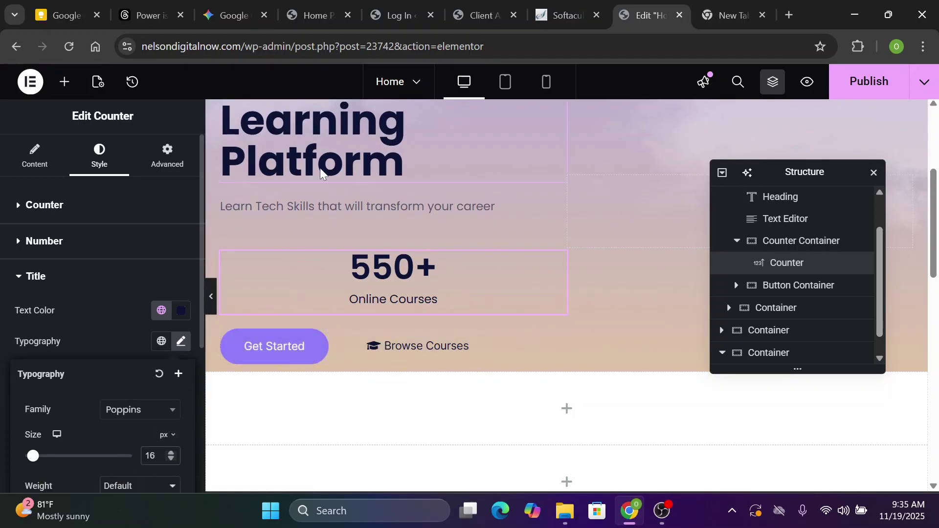
{"action": "left_click", "coordinate": [22, 271]}
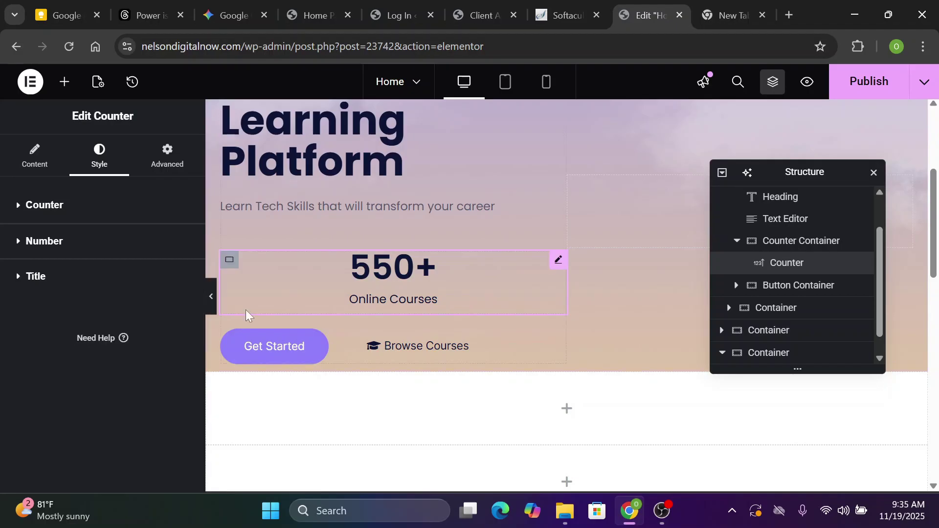
Set the counter's padding to 40 px, linked across all four sides
{"action": "left_click", "coordinate": [169, 159]}
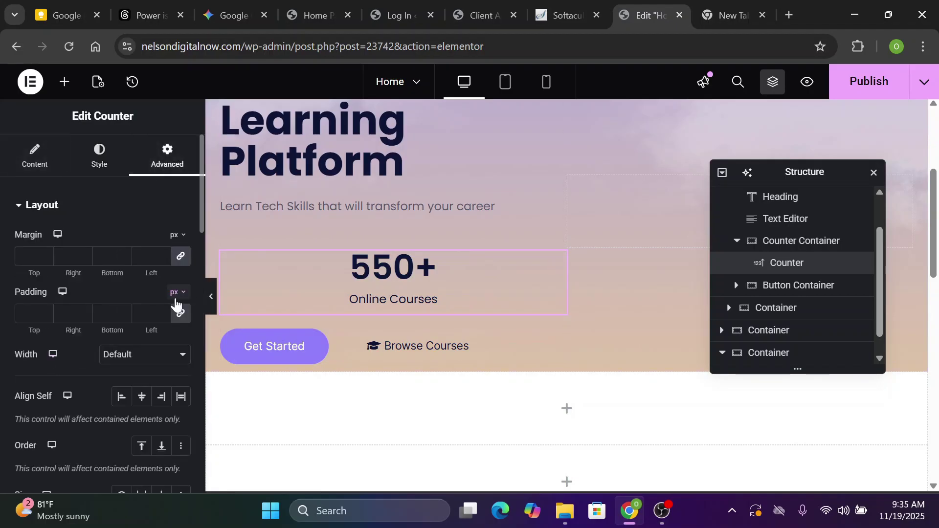
{"action": "left_click", "coordinate": [29, 313]}
{"action": "type", "text": "40"}
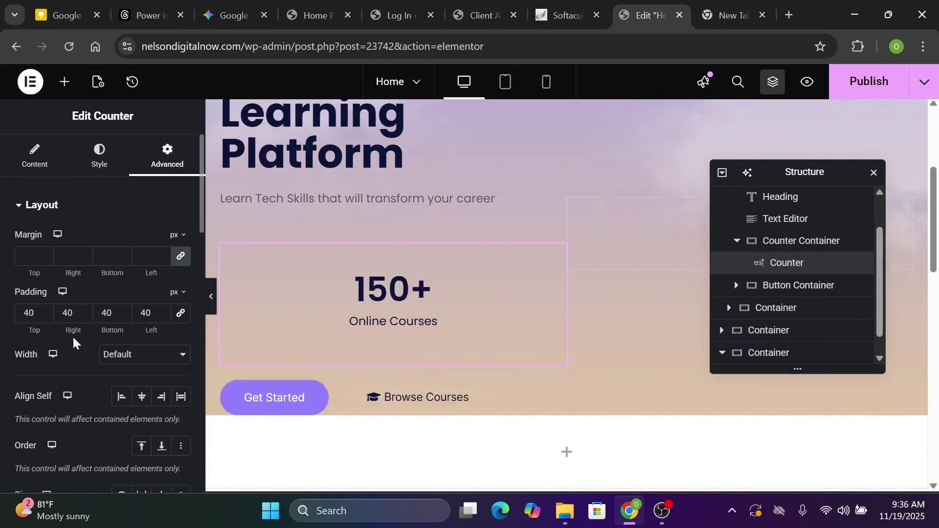
{"action": "key", "text": "Tab"}
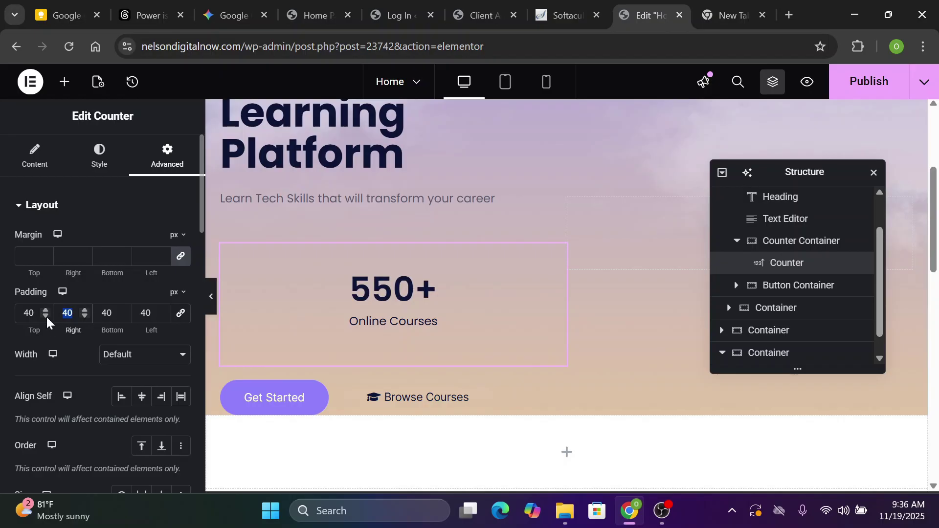
{"action": "left_click", "coordinate": [40, 294]}
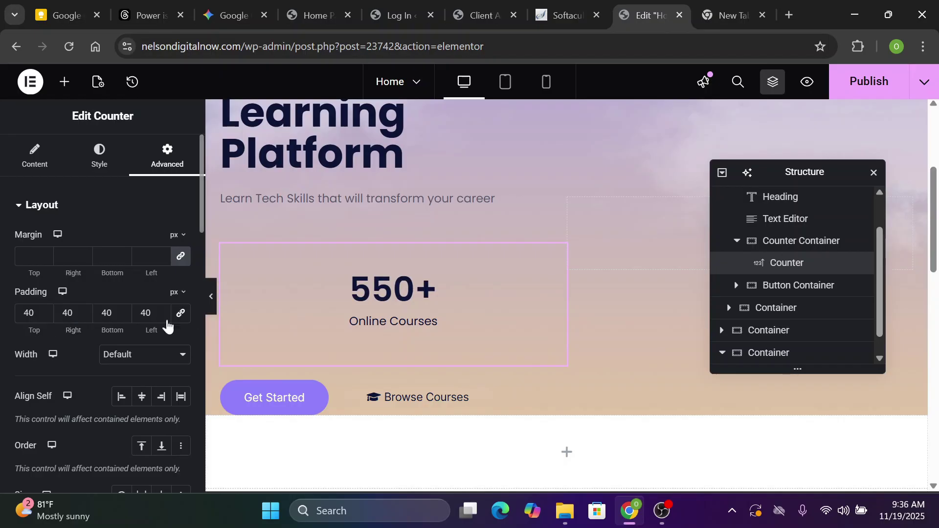
{"action": "left_click", "coordinate": [180, 313]}
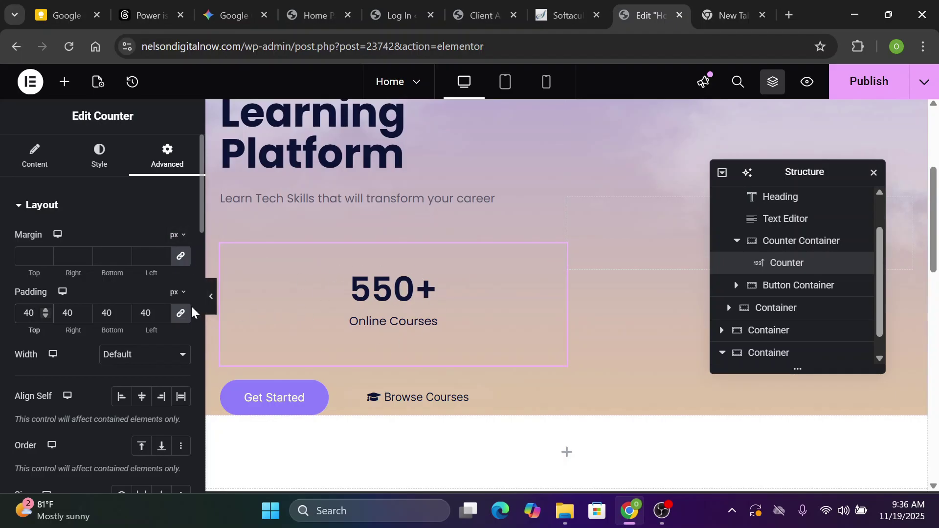
{"action": "scroll", "coordinate": [193, 306], "scroll_direction": "down", "scroll_amount": 6}
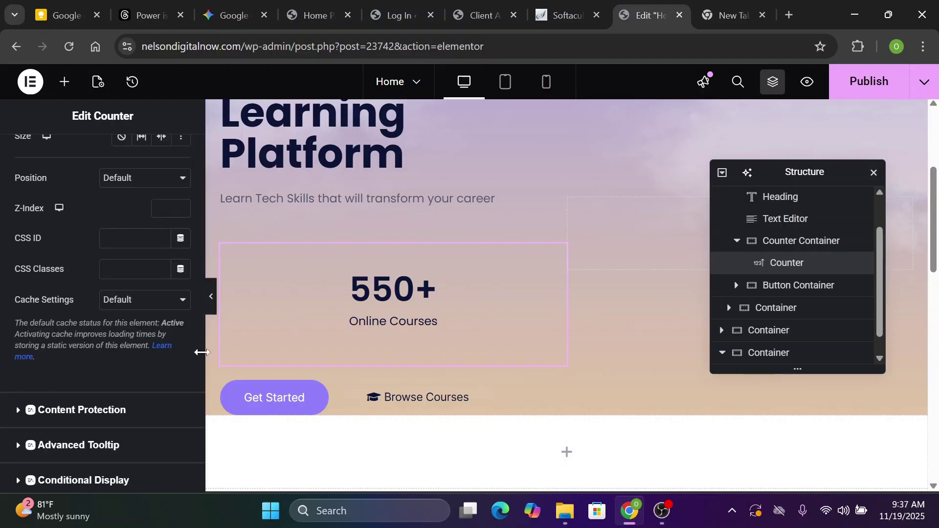
{"action": "scroll", "coordinate": [201, 368], "scroll_direction": "down", "scroll_amount": 5}
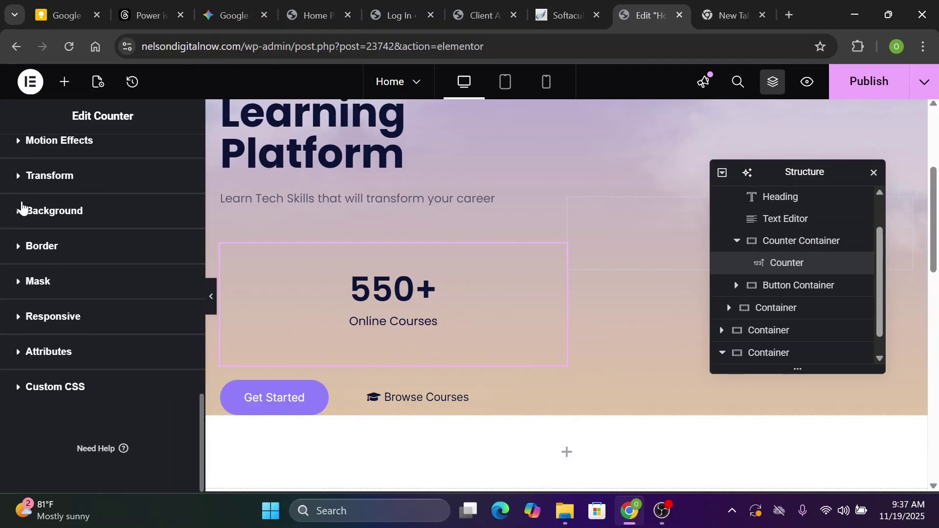
{"action": "scroll", "coordinate": [19, 215], "scroll_direction": "up", "scroll_amount": 5}
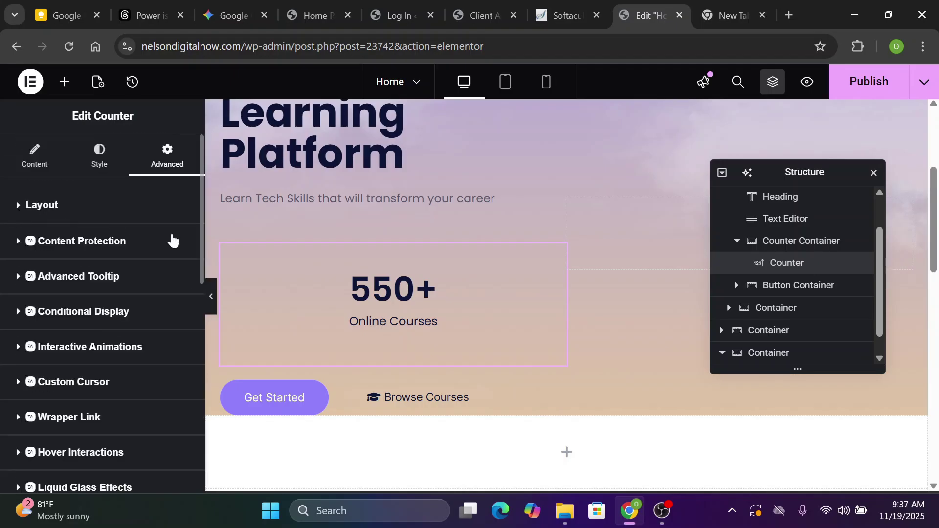
{"action": "scroll", "coordinate": [89, 365], "scroll_direction": "down", "scroll_amount": 5}
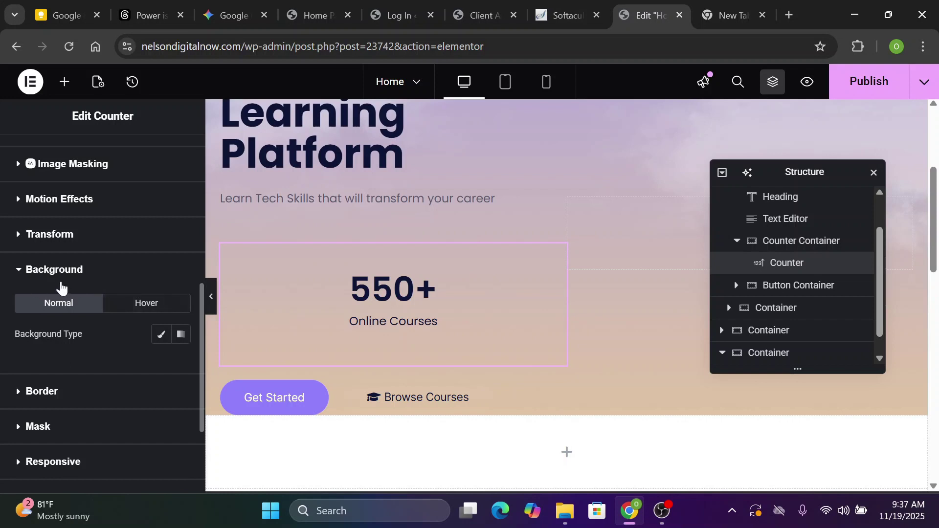
Give the counter a Classic #FAF5F5 background with its opacity lowered
{"action": "left_click", "coordinate": [162, 336]}
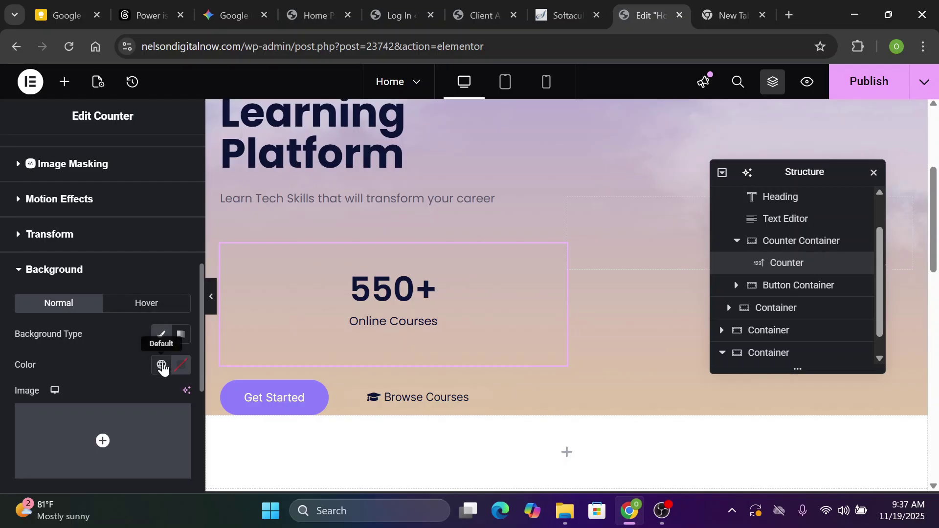
{"action": "left_click", "coordinate": [180, 365]}
{"action": "left_click", "coordinate": [131, 372]}
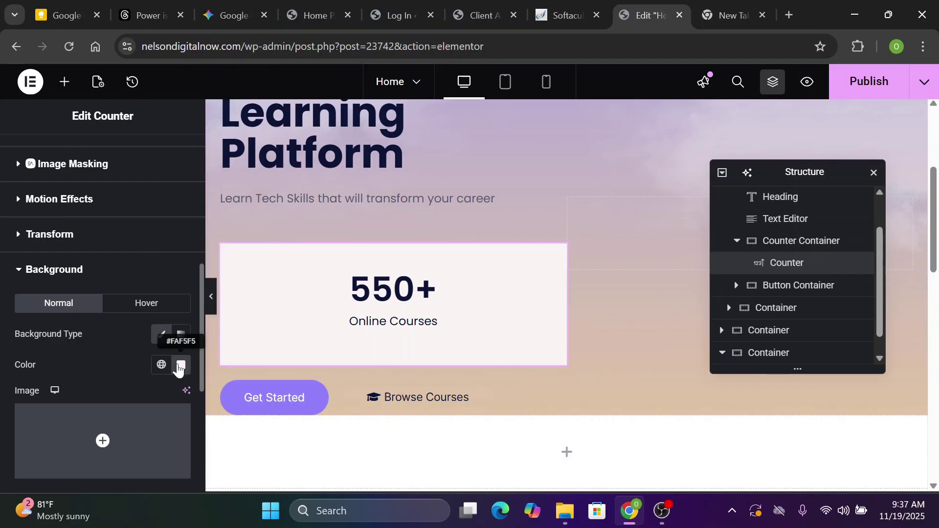
{"action": "left_click", "coordinate": [180, 365]}
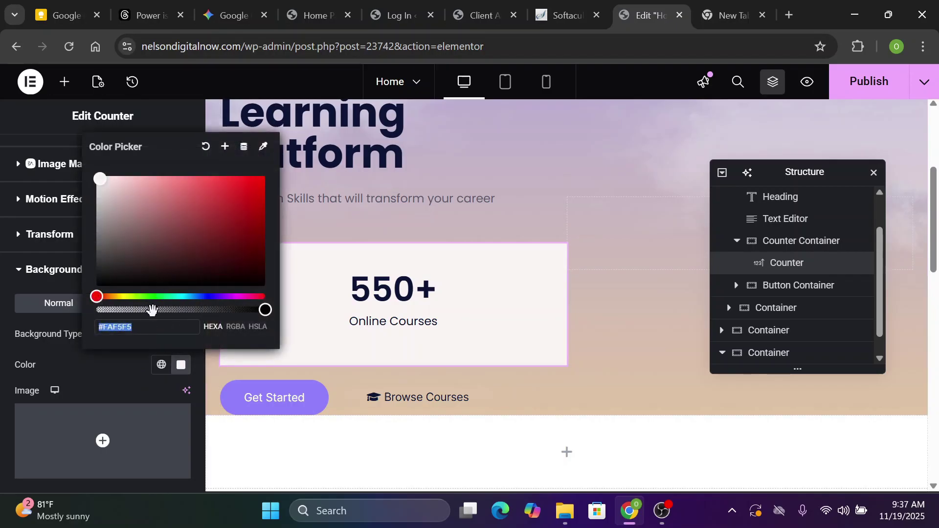
{"action": "left_click", "coordinate": [125, 309]}
{"action": "left_click_drag", "start_coordinate": [125, 309], "coordinate": [143, 310]}
{"action": "left_click", "coordinate": [54, 269]}
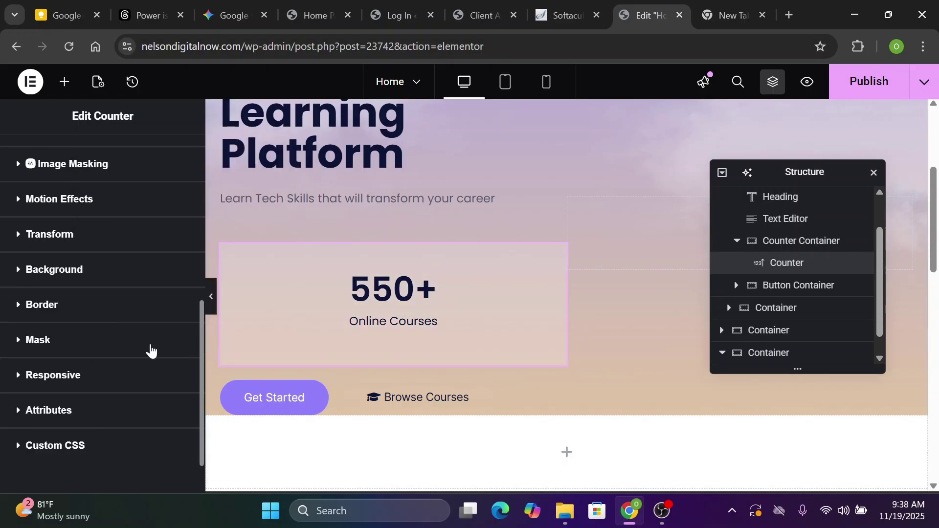
Set the counter's border type to None and its linked border radius to 14 px
{"action": "left_click", "coordinate": [20, 305]}
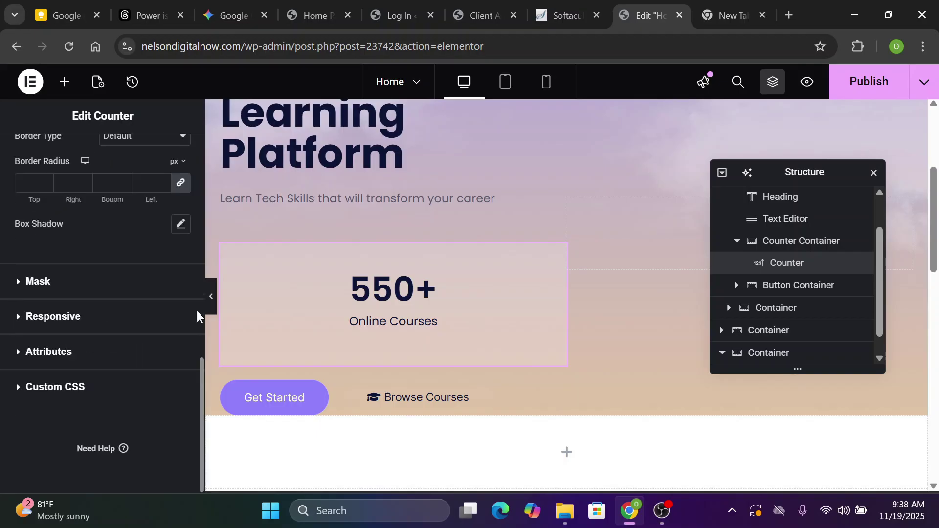
{"action": "scroll", "coordinate": [196, 310], "scroll_direction": "up", "scroll_amount": 3}
{"action": "left_click", "coordinate": [146, 272]}
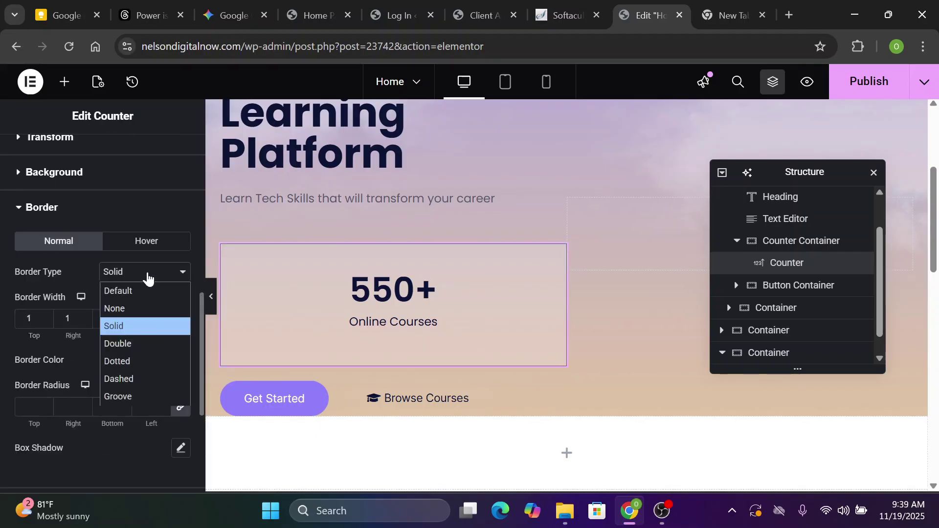
{"action": "left_click", "coordinate": [145, 307]}
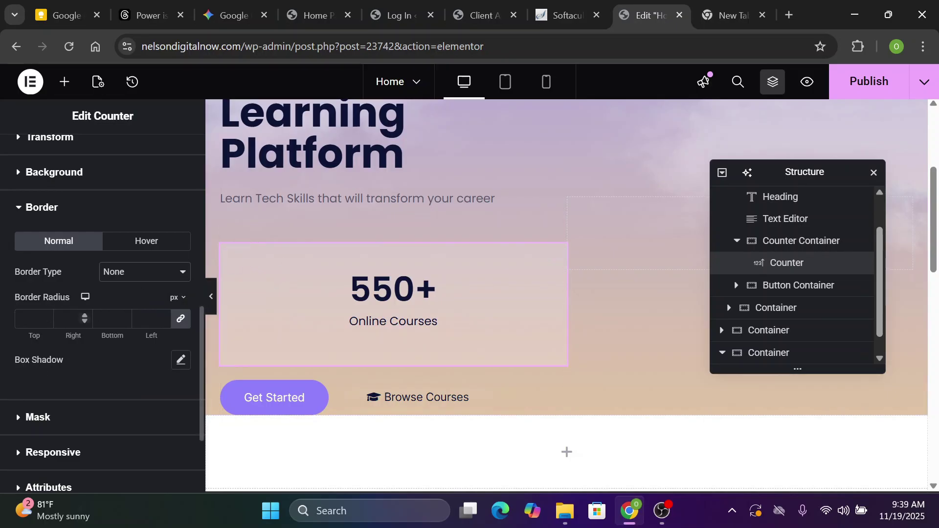
{"action": "left_click", "coordinate": [29, 318]}
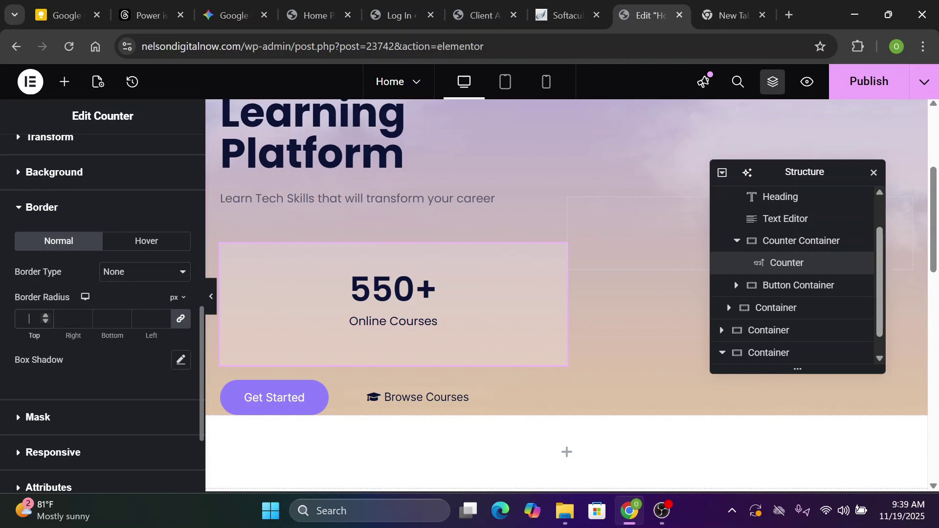
{"action": "type", "text": "14"}
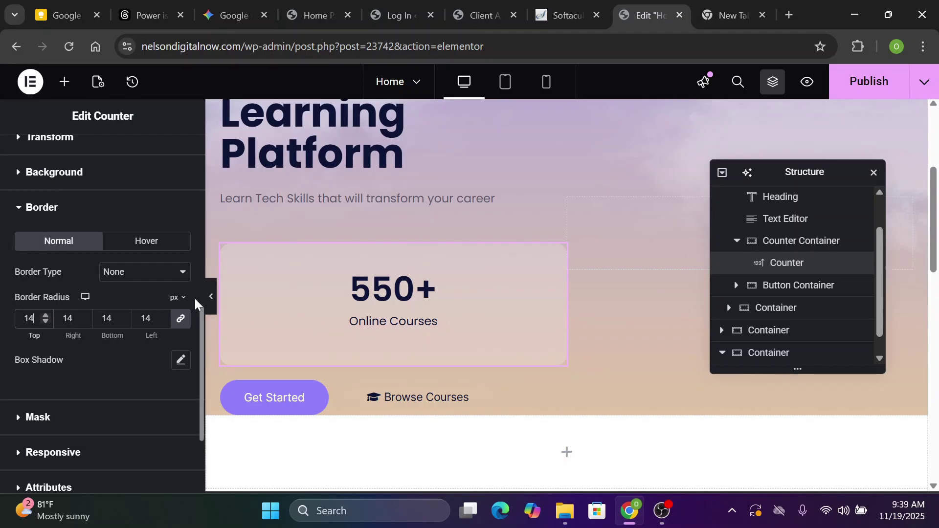
{"action": "scroll", "coordinate": [98, 293], "scroll_direction": "up", "scroll_amount": 5}
{"action": "left_click", "coordinate": [167, 157]}
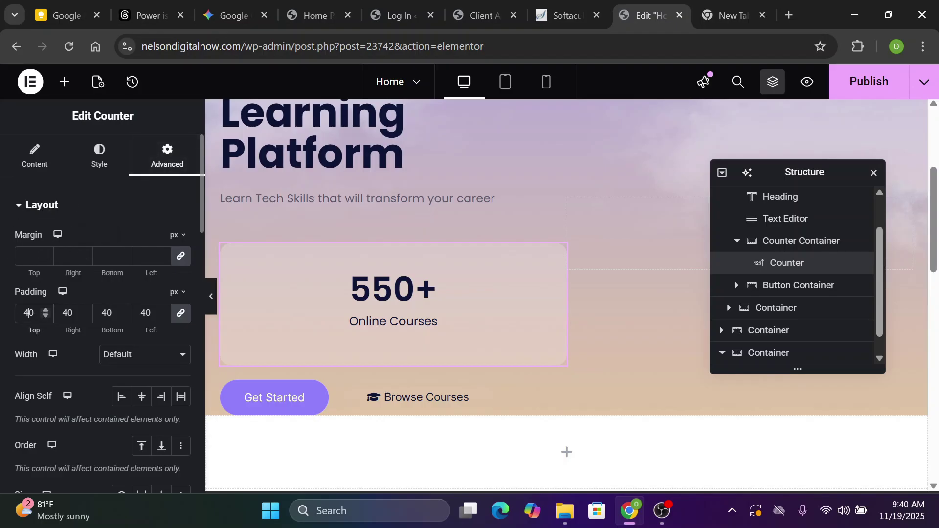
Re-enter 40 px as the counter's padding
{"action": "double_click", "coordinate": [28, 313]}
{"action": "type", "text": "40"}
{"action": "key", "text": "ctrl+a"}
{"action": "key", "text": "BackSpace"}
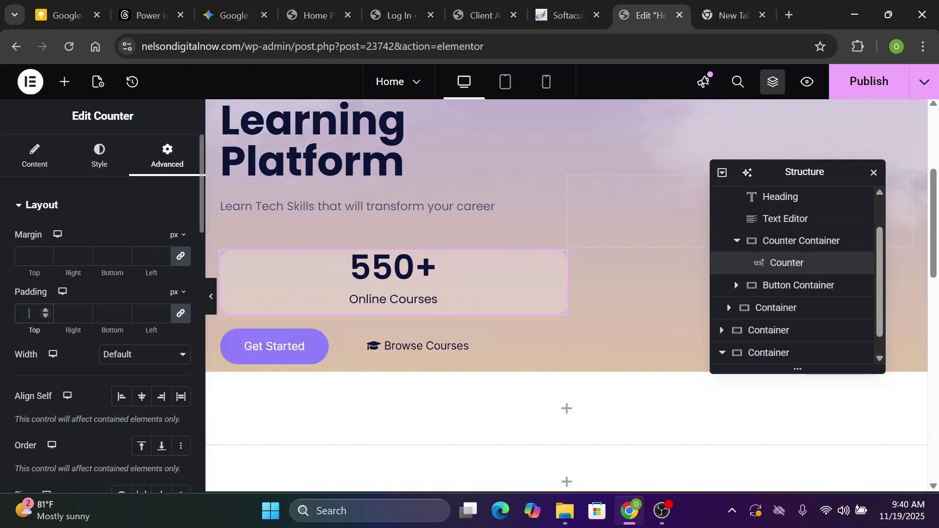
{"action": "type", "text": "40"}
Switch the counter's width to Custom and enter 230 %
{"action": "left_click", "coordinate": [123, 357]}
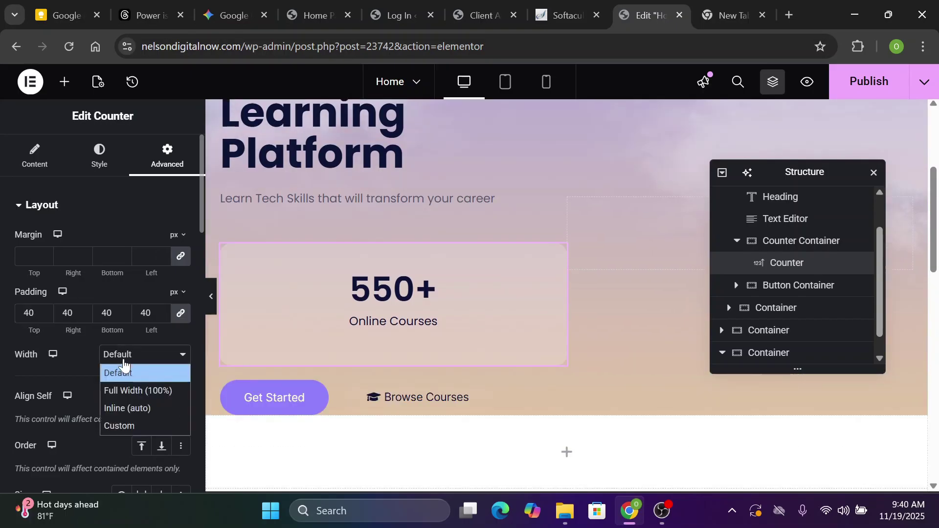
{"action": "left_click", "coordinate": [119, 426]}
{"action": "left_click", "coordinate": [143, 361]}
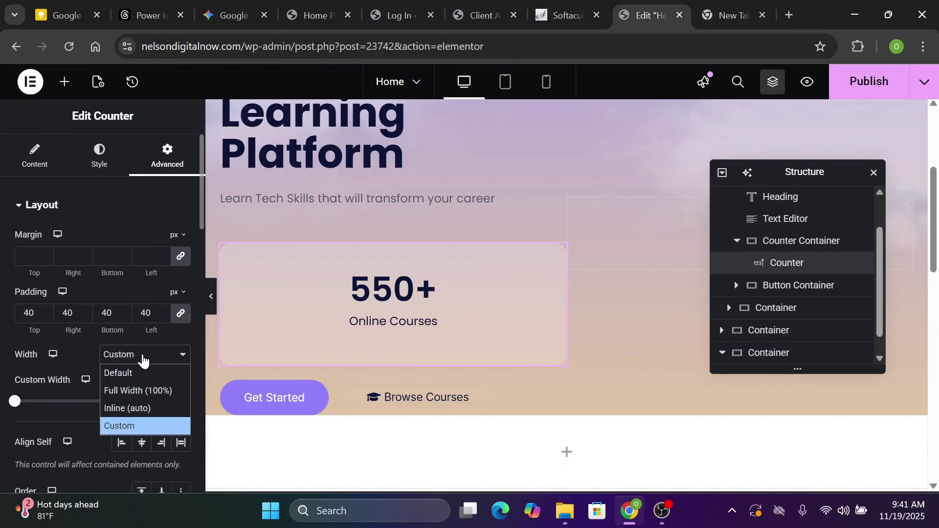
{"action": "left_click", "coordinate": [143, 426]}
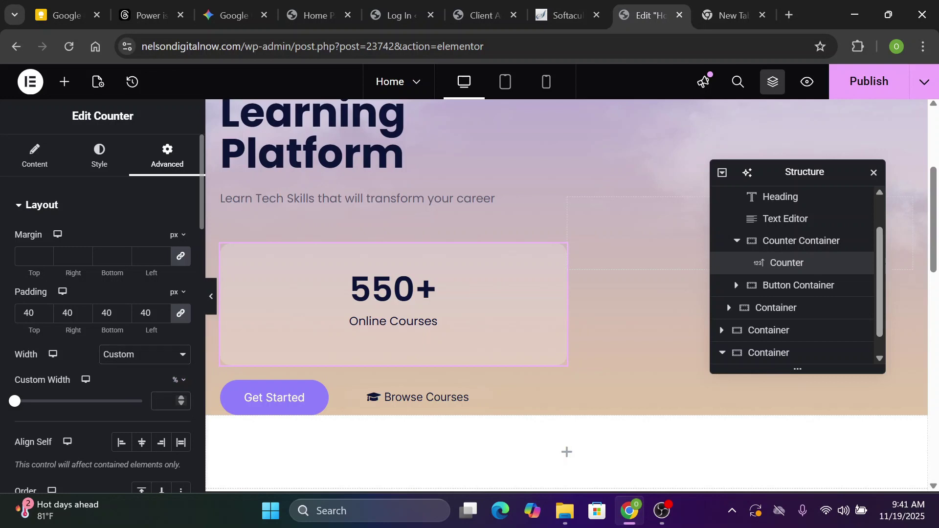
{"action": "type", "text": "23"}
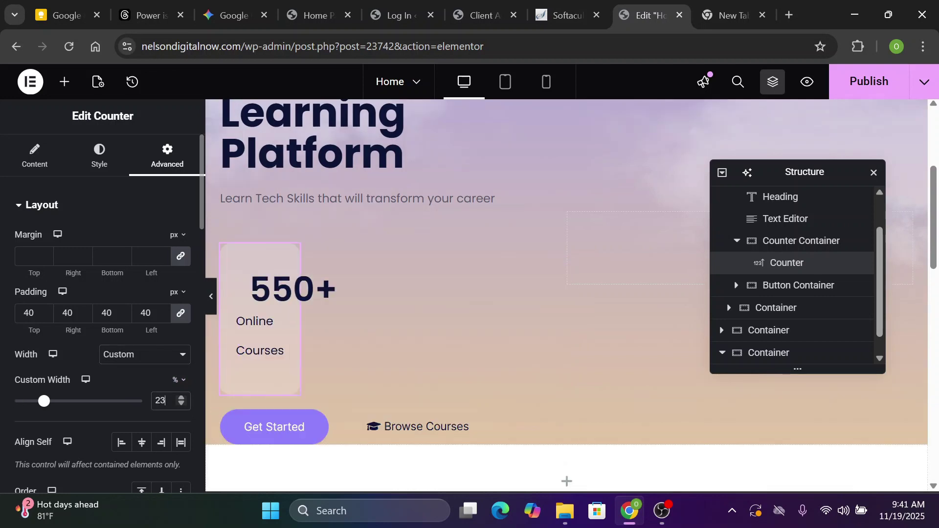
{"action": "type", "text": "0"}
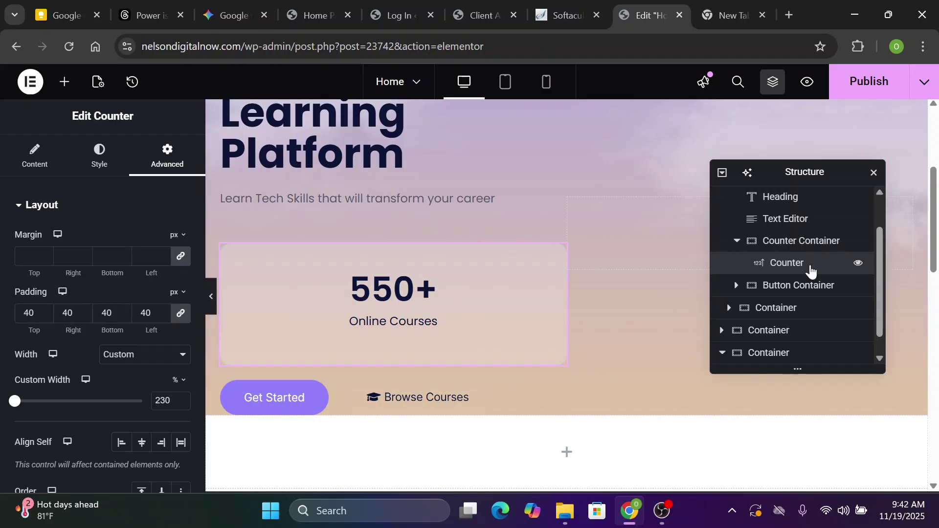
Duplicate the counter and change the copy to ending number 17, title 'Active Students'
{"action": "right_click", "coordinate": [811, 270]}
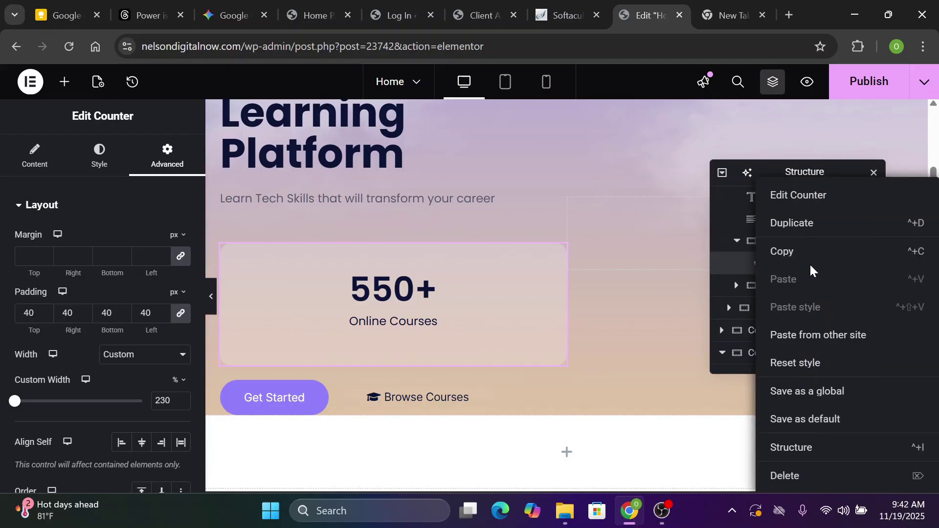
{"action": "left_click", "coordinate": [800, 232]}
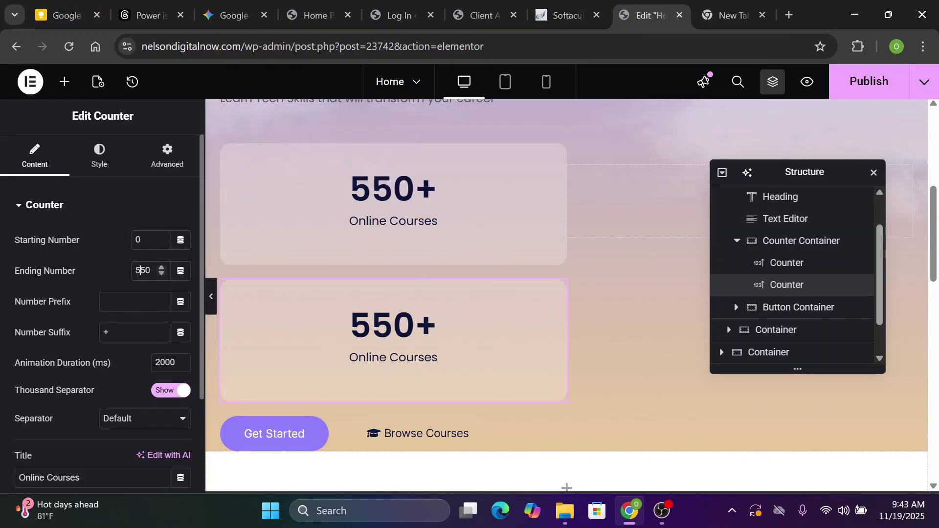
{"action": "double_click", "coordinate": [139, 270]}
{"action": "type", "text": "17"}
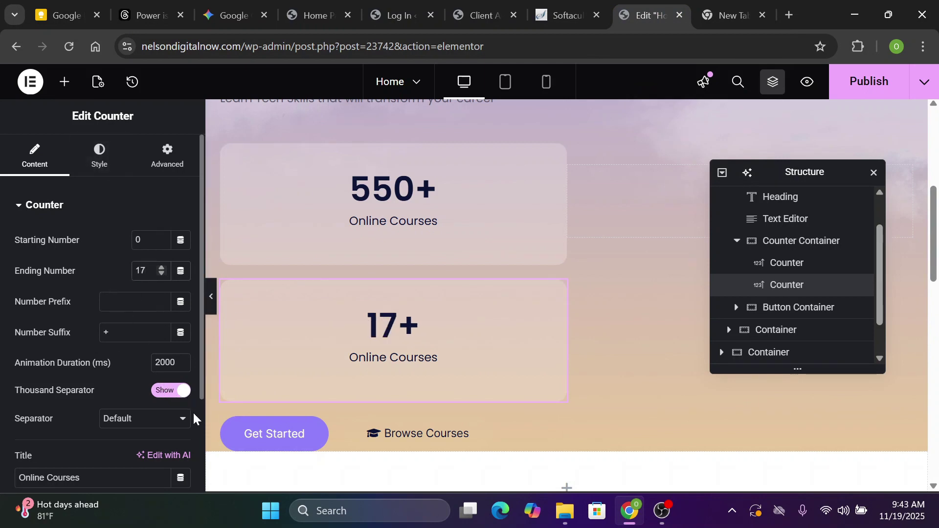
{"action": "scroll", "coordinate": [198, 421], "scroll_direction": "down", "scroll_amount": 3}
{"action": "left_click_drag", "start_coordinate": [81, 352], "coordinate": [18, 353]}
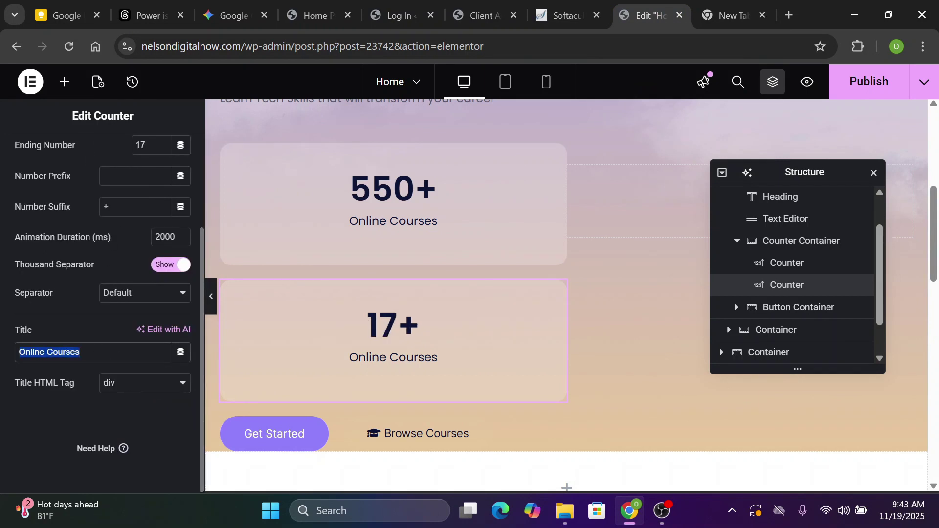
{"action": "type", "text": "Active Students"}
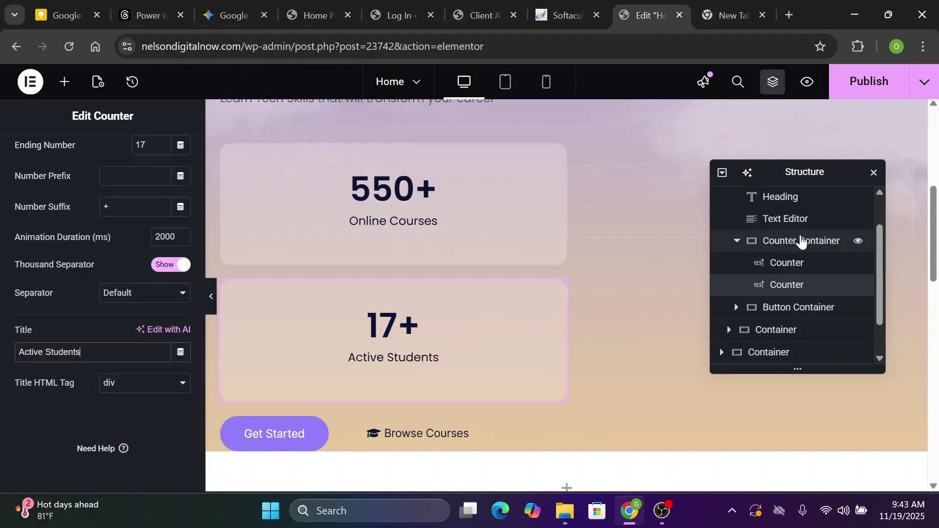
{"action": "left_click", "coordinate": [801, 242]}
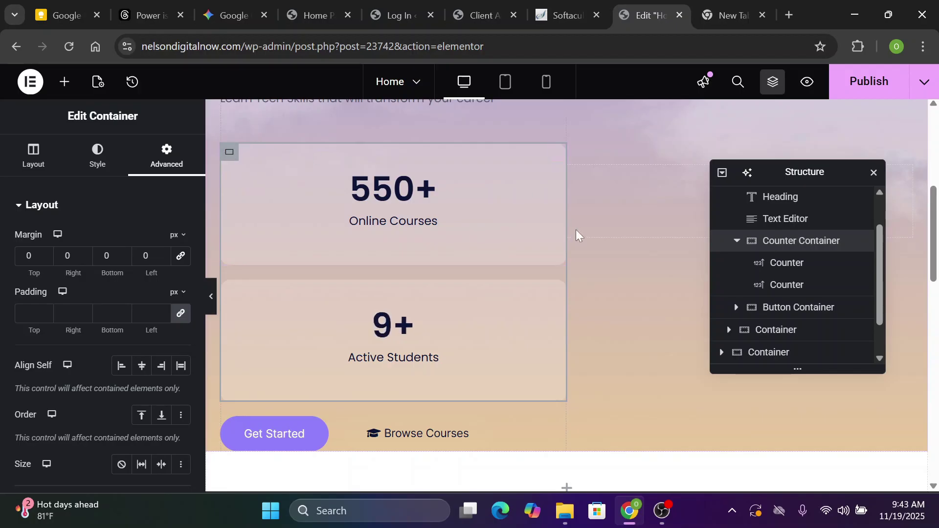
Set the Counter Container's Direction to Row - horizontal
{"action": "left_click", "coordinate": [32, 173]}
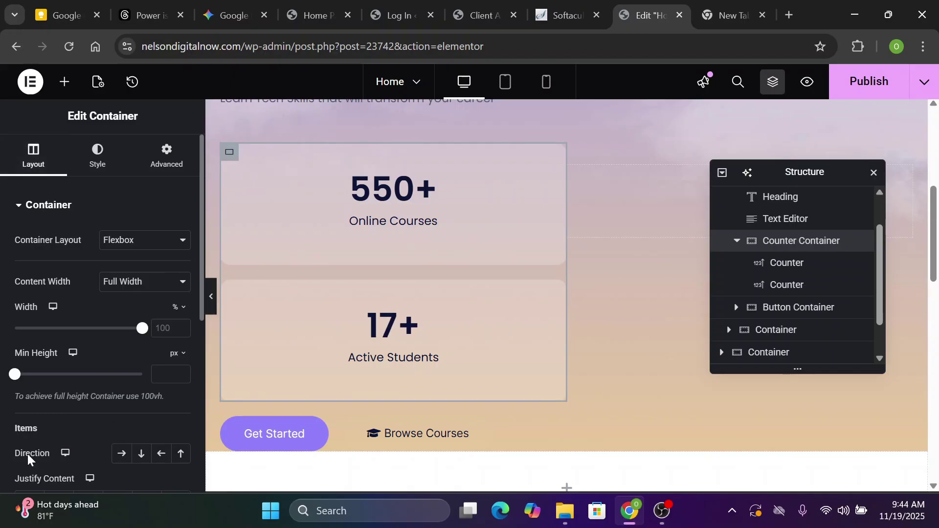
{"action": "left_click", "coordinate": [121, 454]}
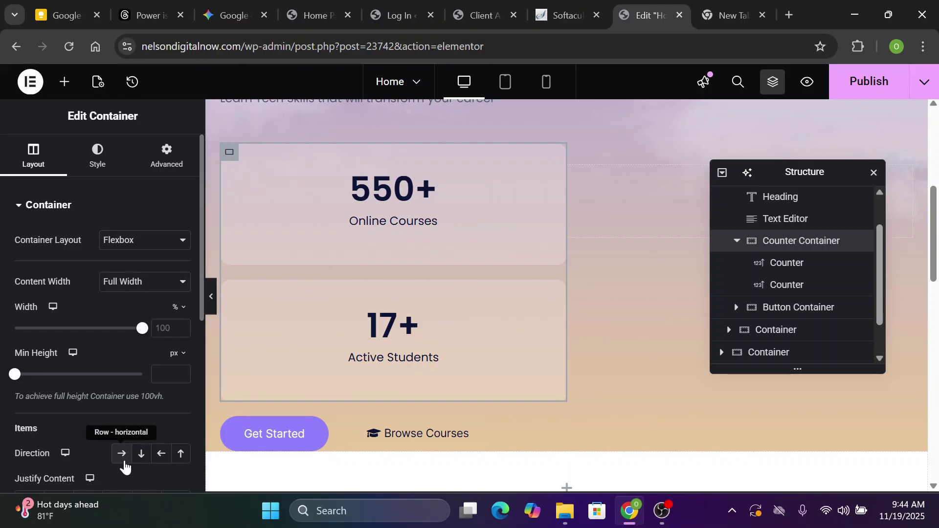
{"action": "left_click", "coordinate": [123, 455]}
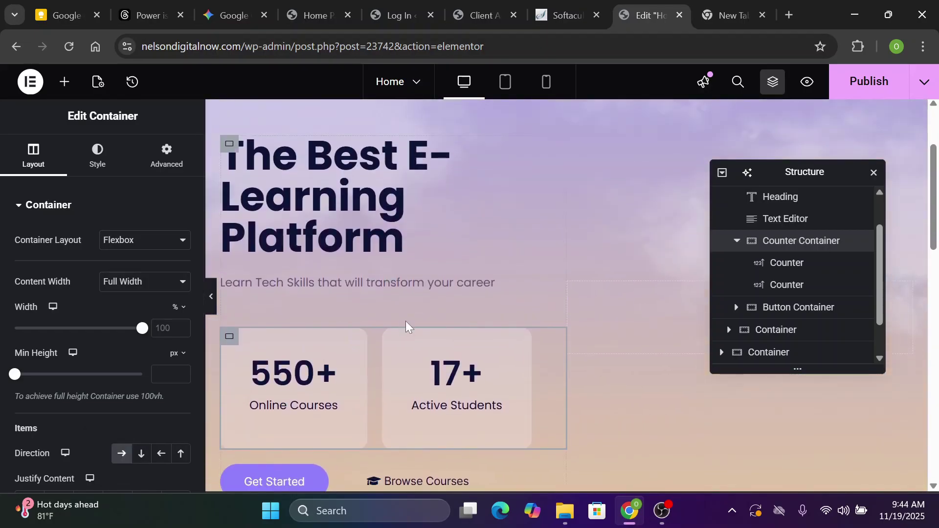
{"action": "scroll", "coordinate": [406, 324], "scroll_direction": "down", "scroll_amount": 3}
{"action": "scroll", "coordinate": [319, 365], "scroll_direction": "up", "scroll_amount": 3}
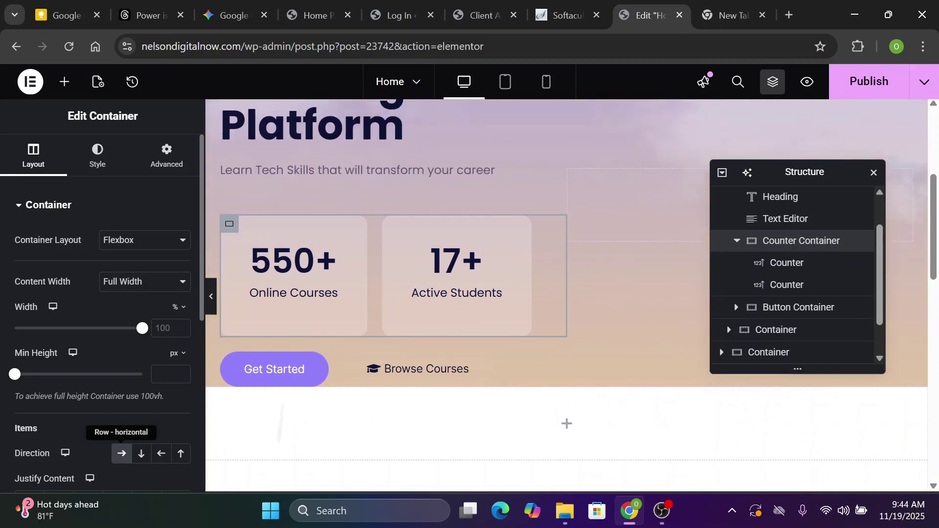
{"action": "scroll", "coordinate": [319, 364], "scroll_direction": "down", "scroll_amount": 1}
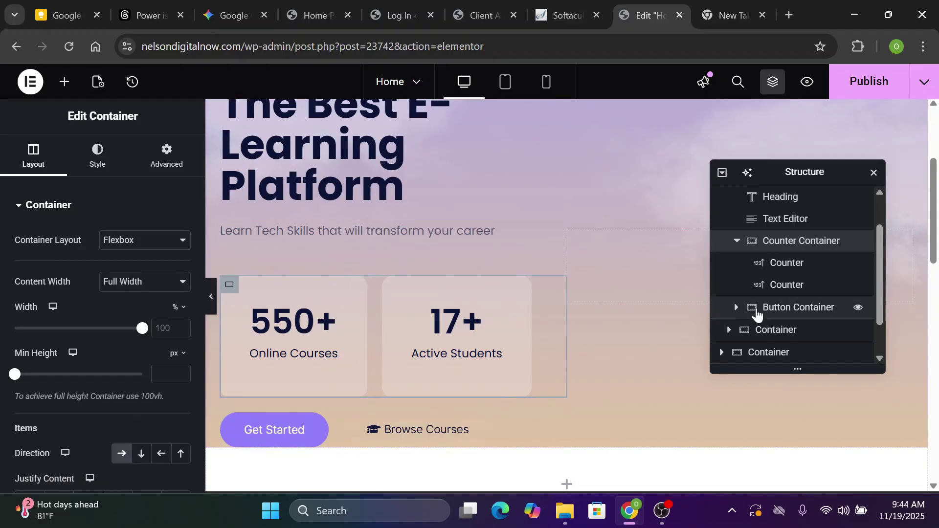
Move the Button Container above the Counter Container in the structure
{"action": "left_click", "coordinate": [721, 316]}
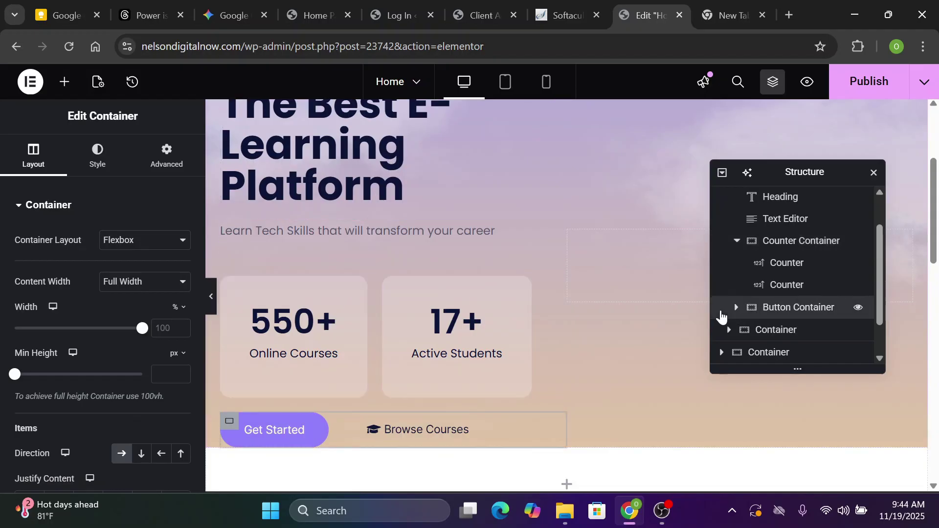
{"action": "left_click_drag", "start_coordinate": [786, 312], "coordinate": [802, 251]}
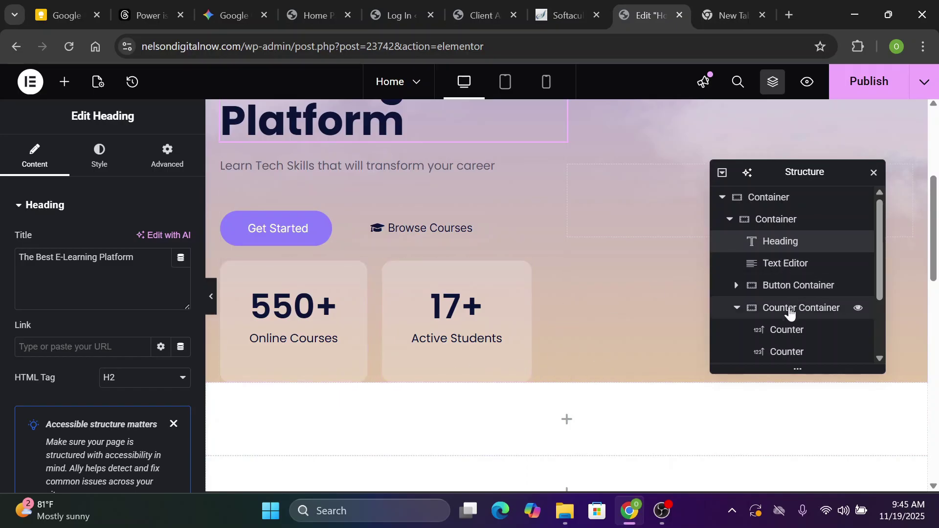
{"action": "left_click", "coordinate": [789, 313]}
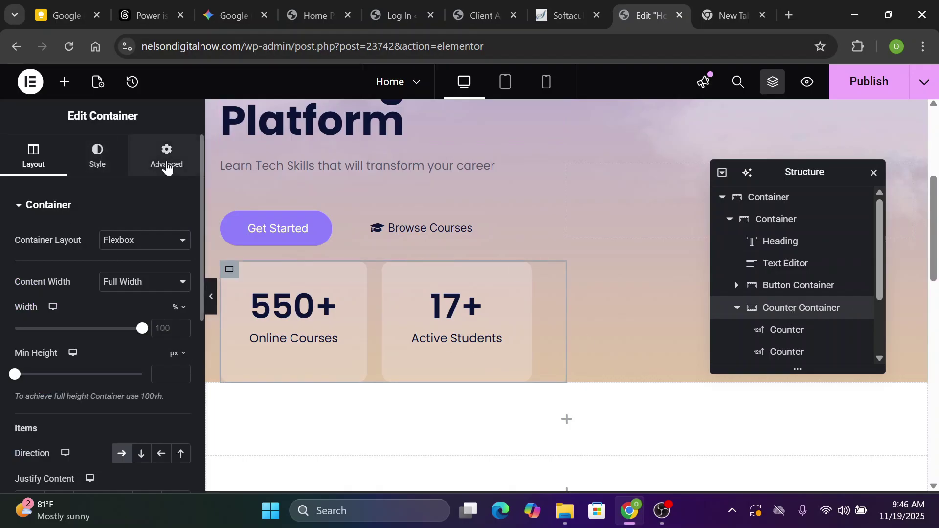
Give the Counter Container 4 px padding with an unlinked 30 px bottom
{"action": "left_click", "coordinate": [167, 164]}
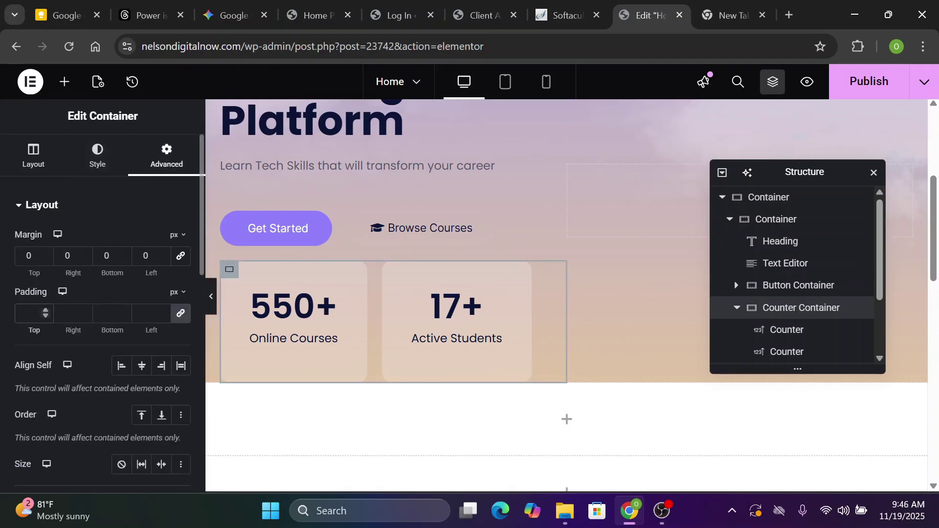
{"action": "type", "text": "4"}
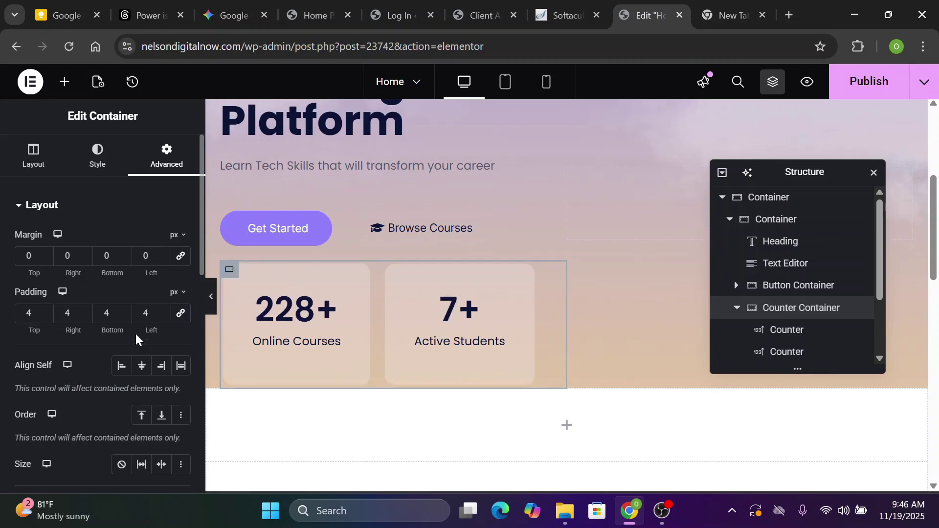
{"action": "left_click", "coordinate": [146, 313]}
{"action": "left_click", "coordinate": [112, 314]}
{"action": "key", "text": "BackSpace"}
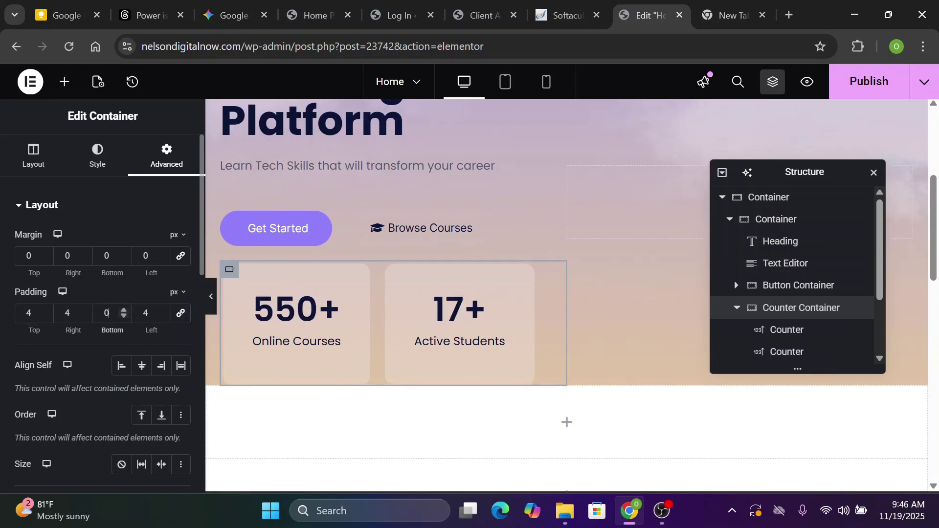
{"action": "type", "text": "30"}
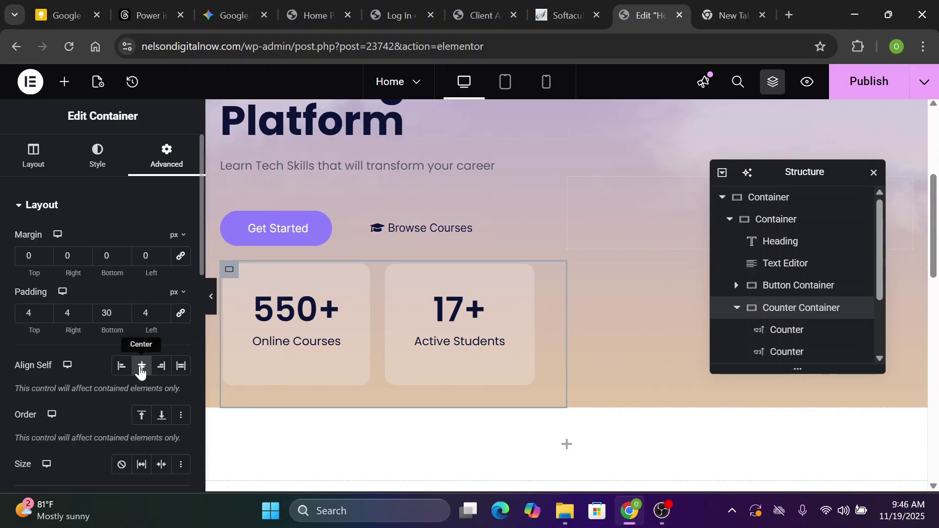
{"action": "scroll", "coordinate": [197, 394], "scroll_direction": "down", "scroll_amount": 8}
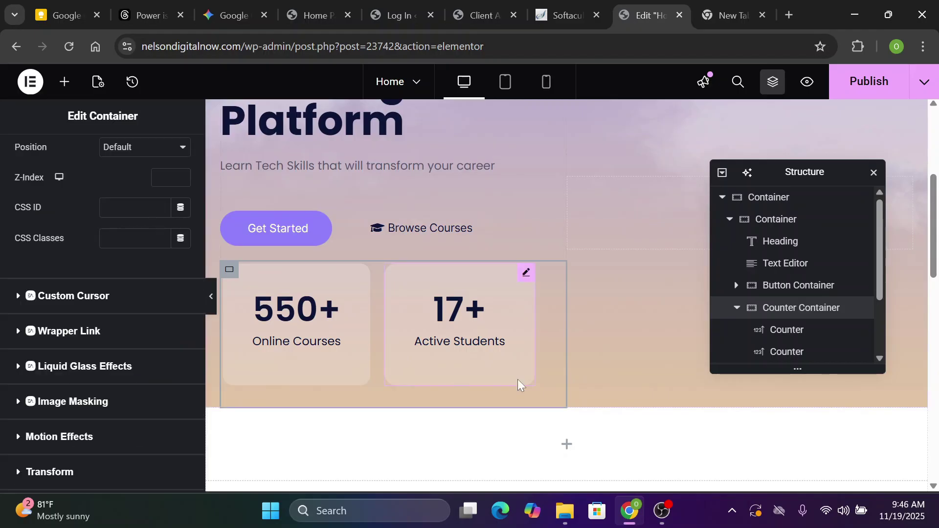
{"action": "scroll", "coordinate": [519, 385], "scroll_direction": "up", "scroll_amount": 3}
{"action": "scroll", "coordinate": [541, 233], "scroll_direction": "down", "scroll_amount": 1}
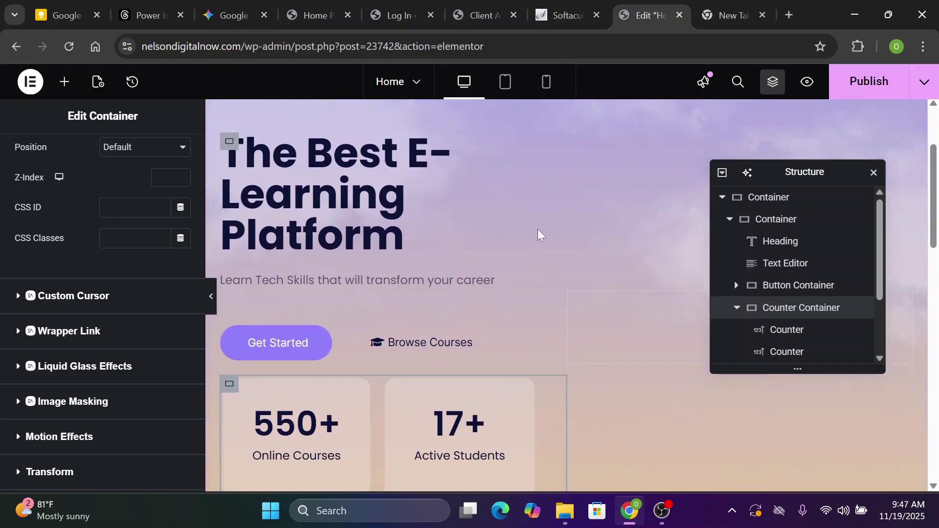
Place an Image widget in the empty right-hand hero container
{"action": "left_click_drag", "start_coordinate": [788, 172], "coordinate": [348, 143]}
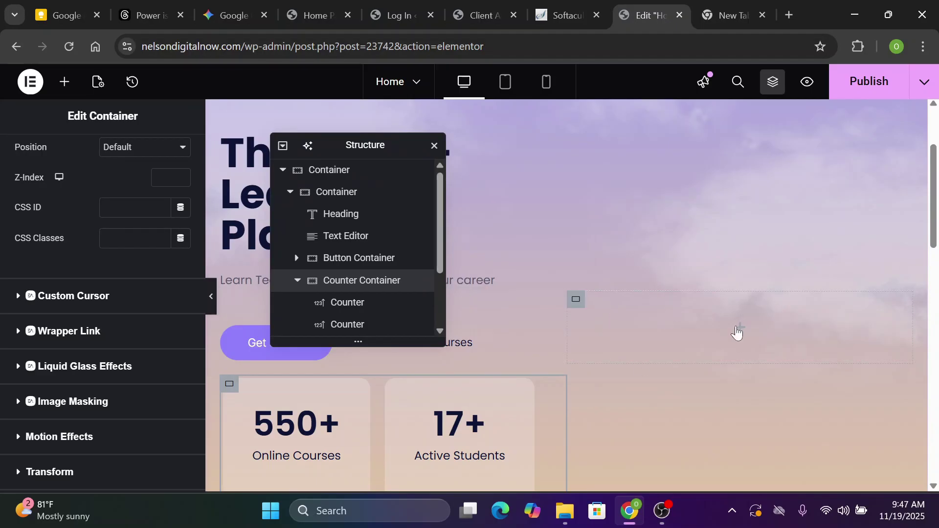
{"action": "left_click", "coordinate": [737, 332]}
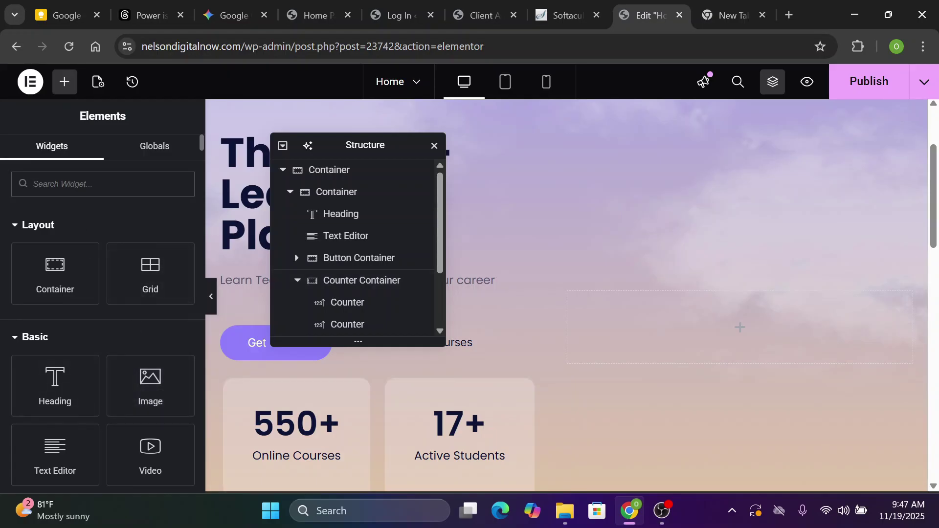
{"action": "type", "text": "image"}
{"action": "left_click_drag", "start_coordinate": [55, 238], "coordinate": [765, 303]}
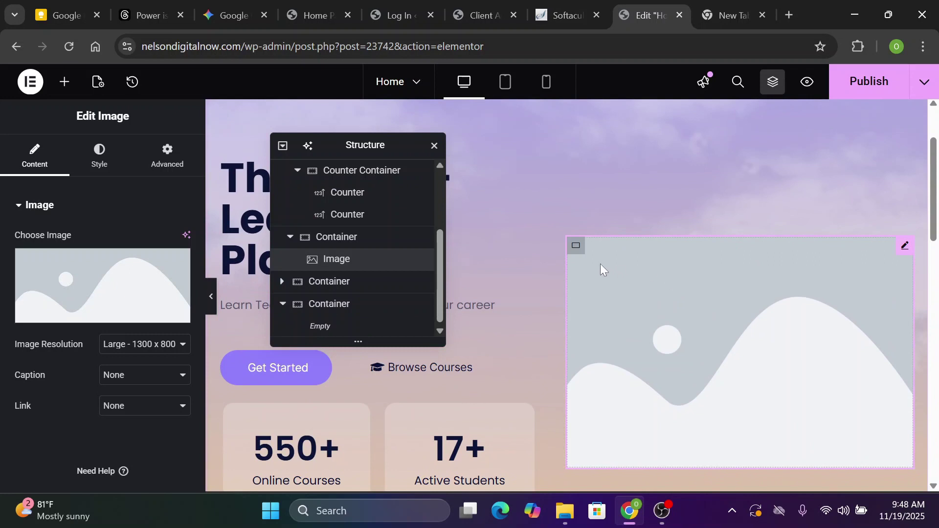
Upload student-5609002_1280-removebg-preview.png and insert it as the widget's image
{"action": "mouse_move", "coordinate": [87, 316]}
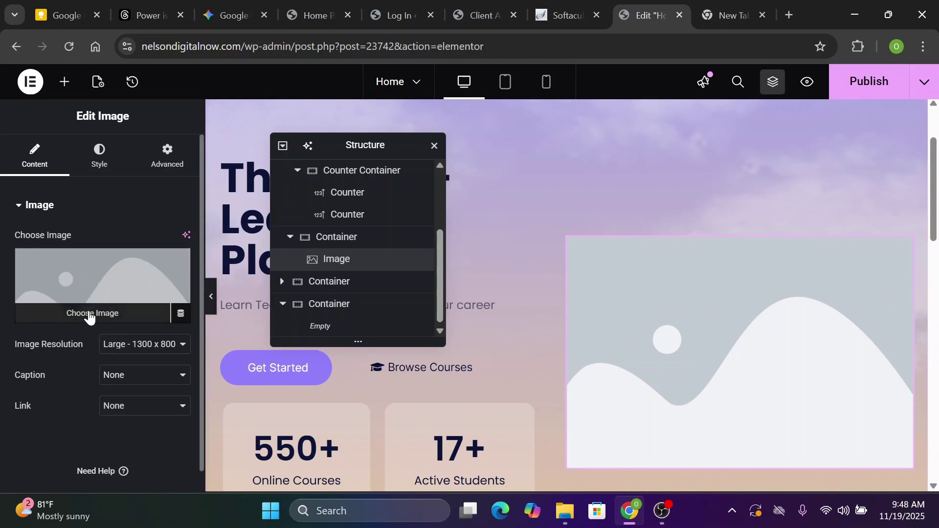
{"action": "left_click", "coordinate": [89, 315]}
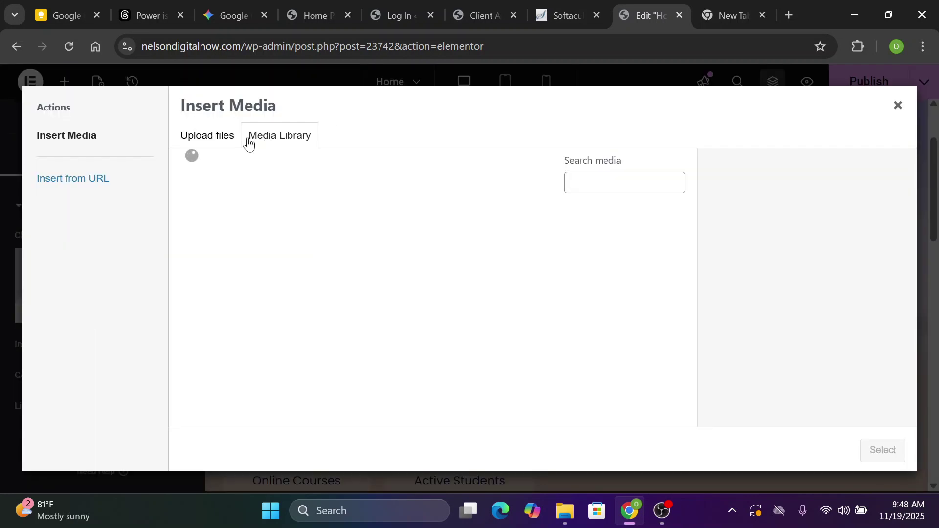
{"action": "left_click", "coordinate": [228, 141]}
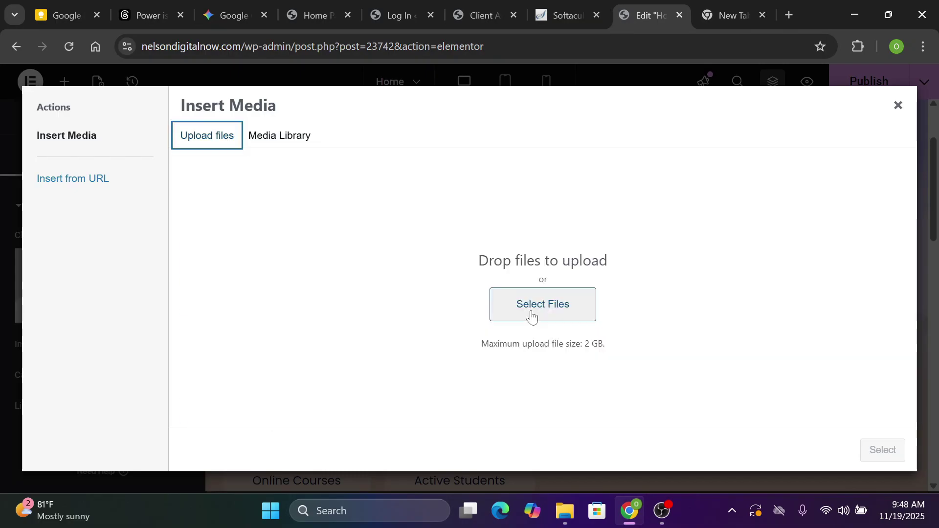
{"action": "left_click", "coordinate": [531, 313]}
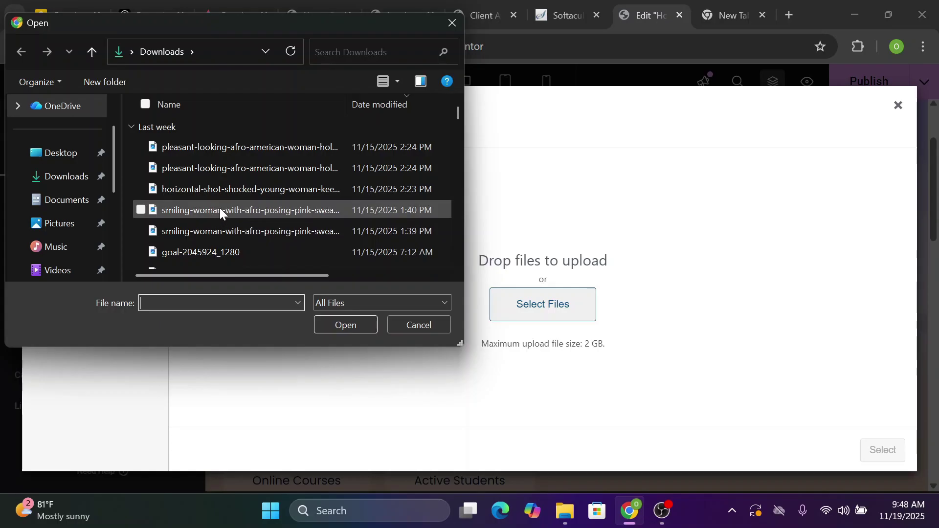
{"action": "left_click", "coordinate": [238, 209]}
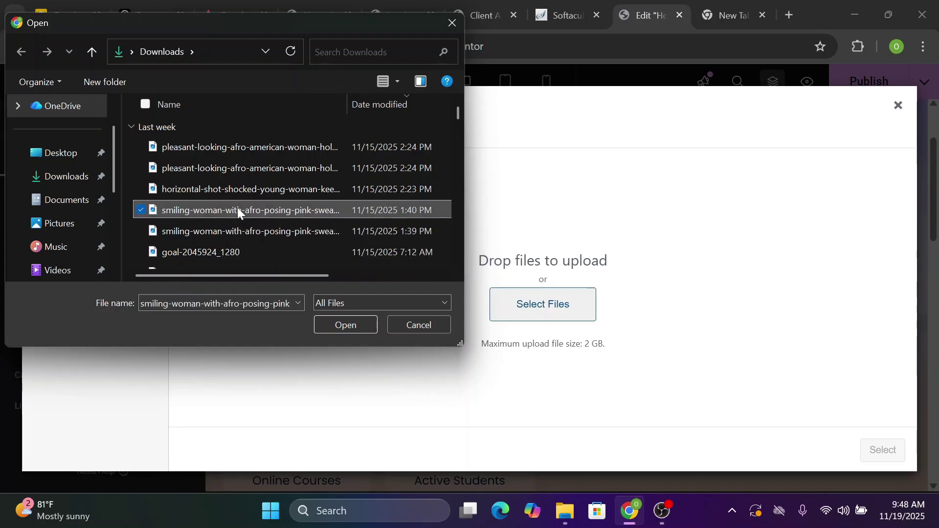
{"action": "left_click", "coordinate": [342, 325]}
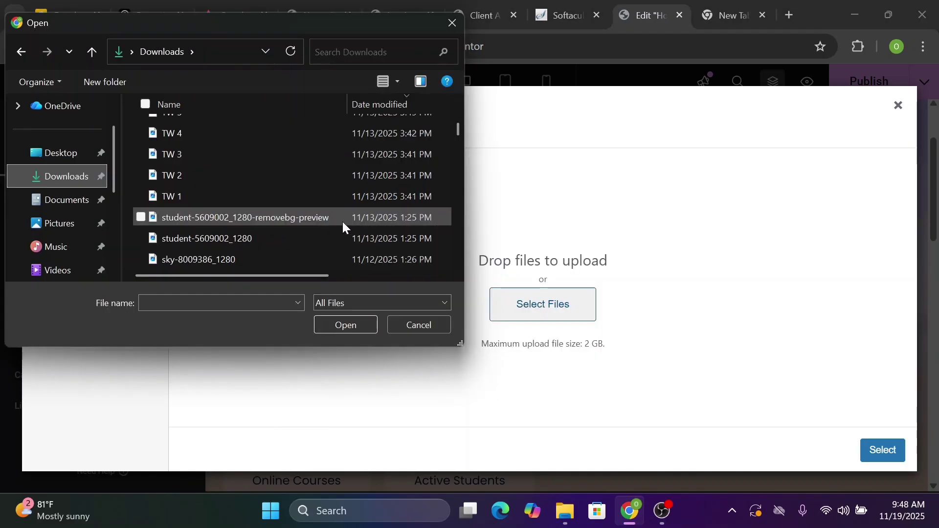
{"action": "left_click", "coordinate": [342, 220]}
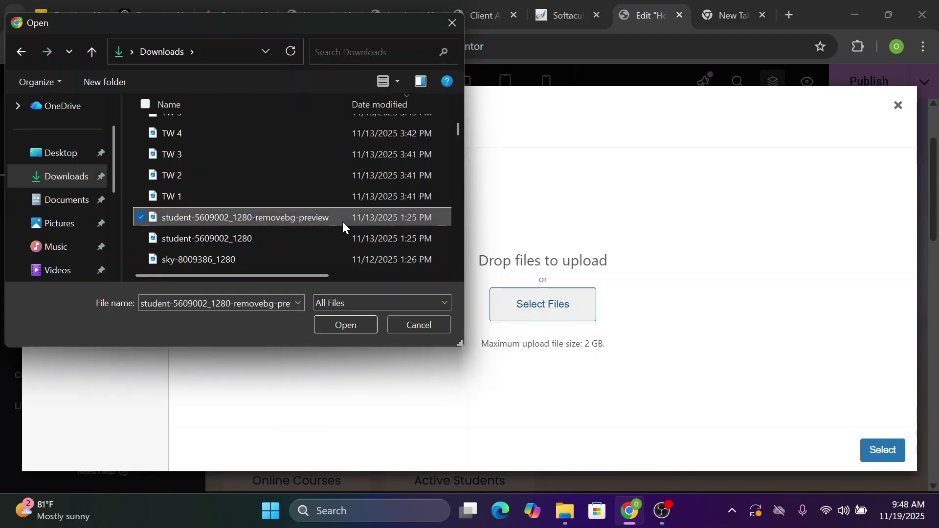
{"action": "left_click", "coordinate": [345, 325]}
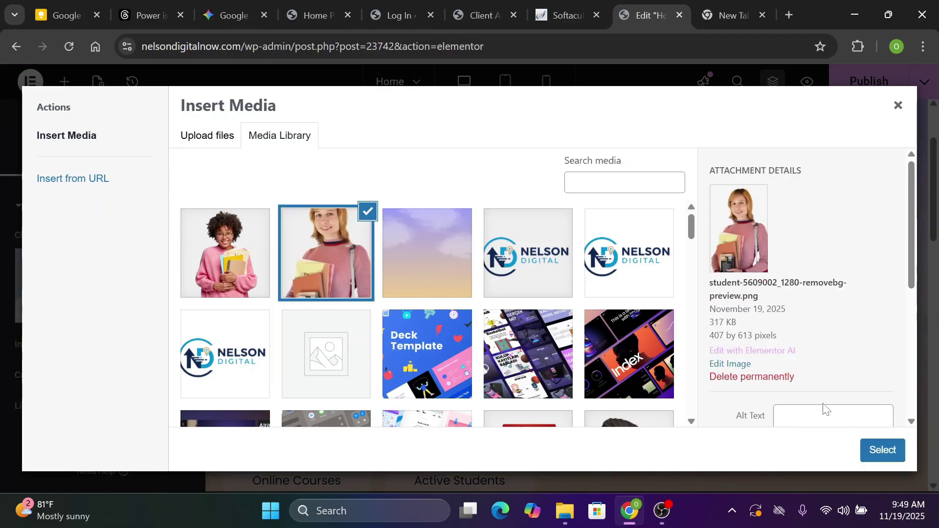
{"action": "left_click", "coordinate": [888, 451]}
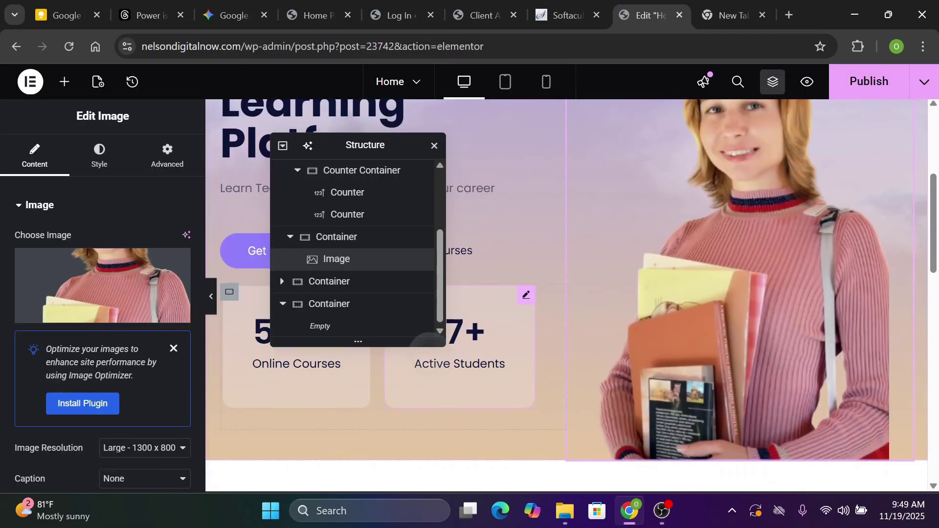
Set the student image's width in px, entering 300 and then dragging to about 363 px
{"action": "left_click", "coordinate": [347, 214]}
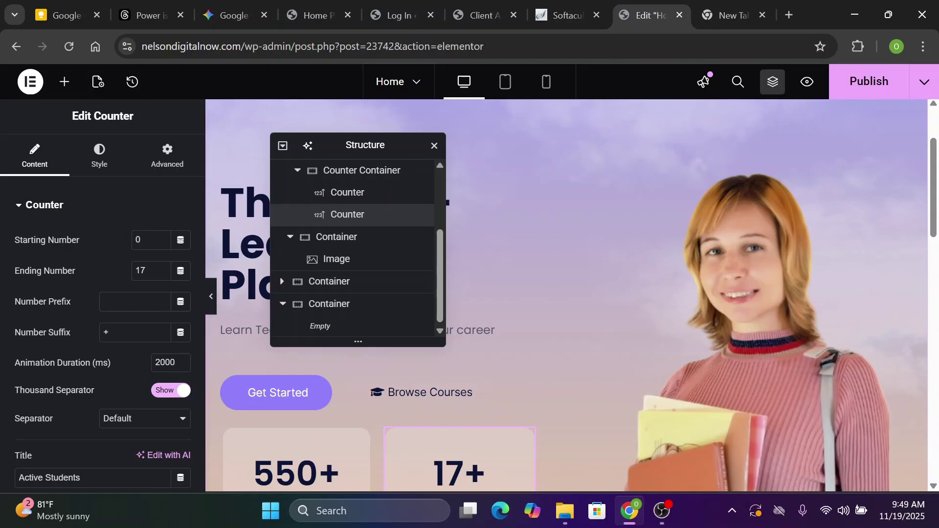
{"action": "left_click", "coordinate": [591, 286]}
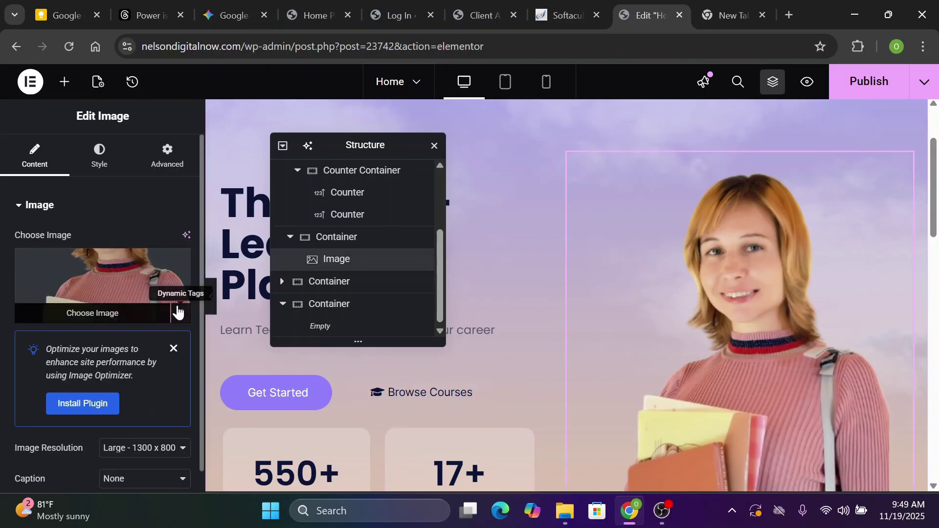
{"action": "left_click", "coordinate": [99, 165]}
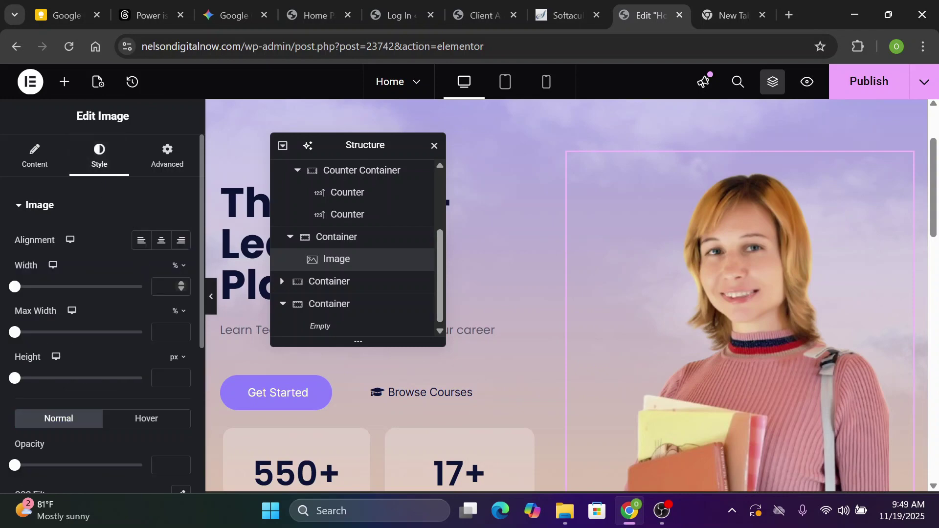
{"action": "left_click", "coordinate": [178, 268]}
{"action": "left_click", "coordinate": [176, 278]}
{"action": "type", "text": "3"}
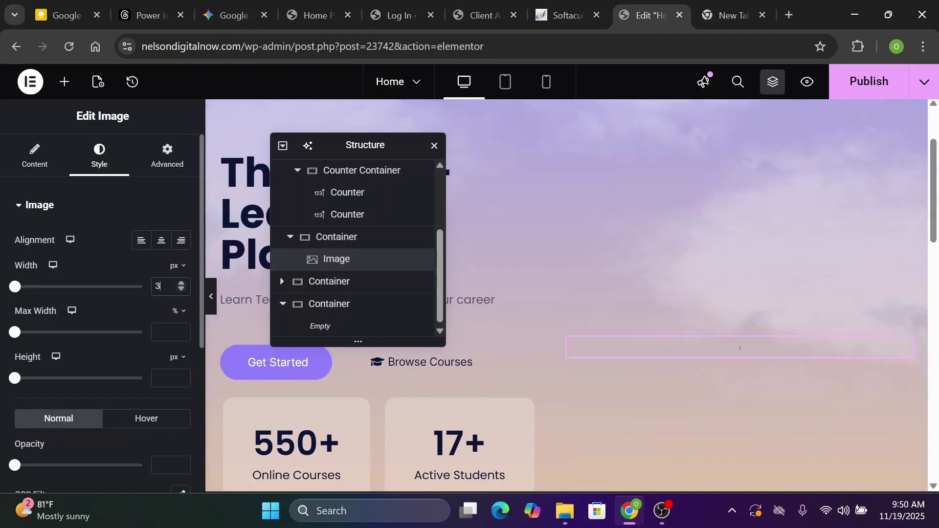
{"action": "type", "text": "00"}
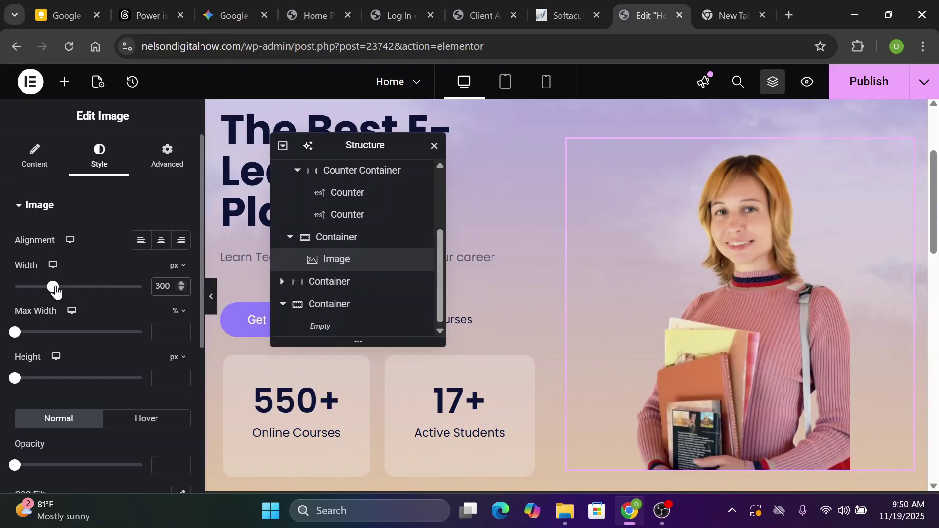
{"action": "left_click_drag", "start_coordinate": [52, 287], "coordinate": [62, 294]}
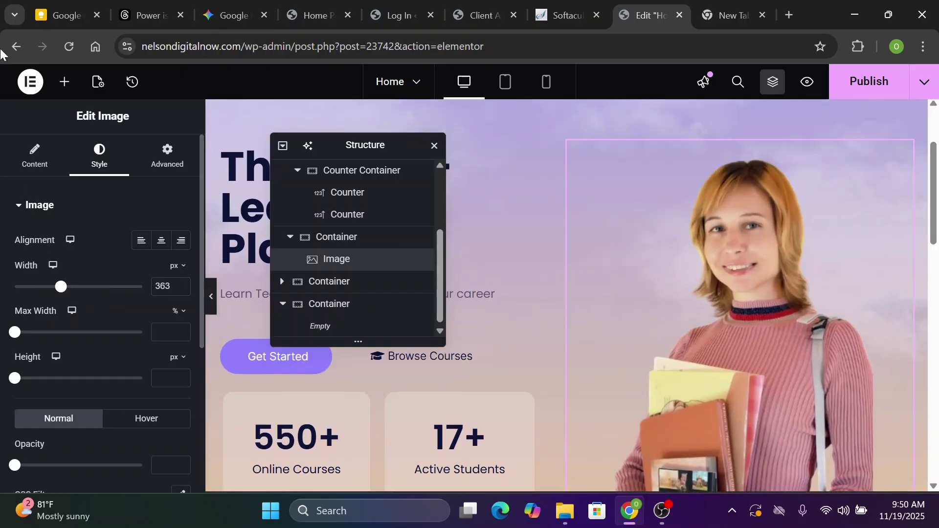
Center the student image in its container with Align Self set to Center
{"action": "left_click", "coordinate": [168, 164]}
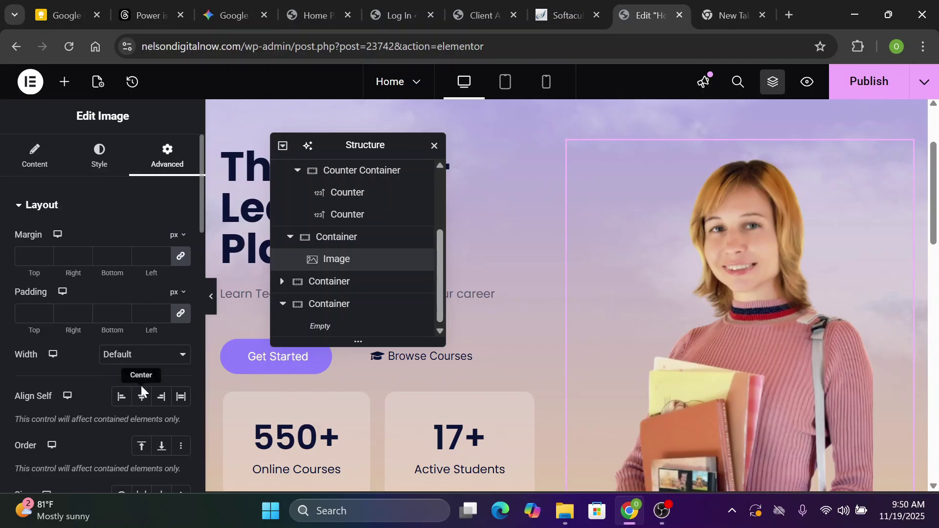
{"action": "left_click", "coordinate": [142, 401]}
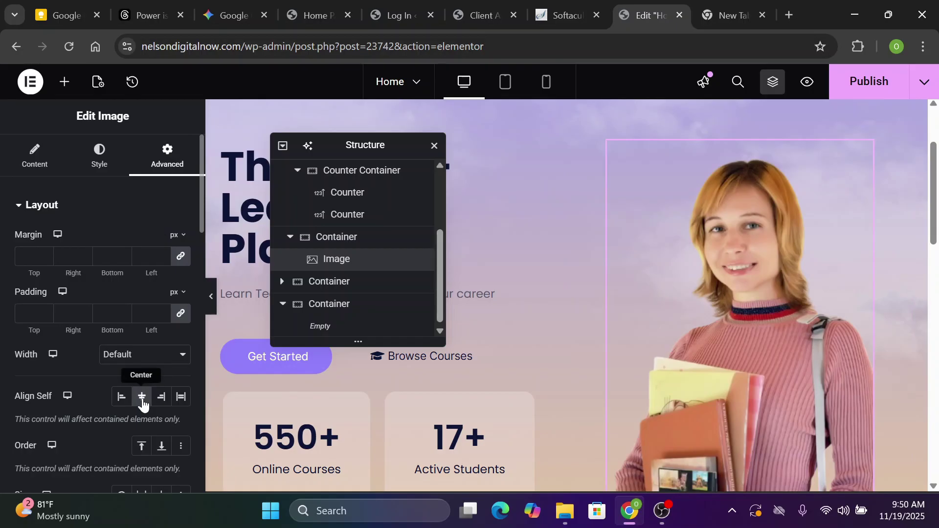
{"action": "scroll", "coordinate": [685, 318], "scroll_direction": "down", "scroll_amount": 1}
{"action": "left_click", "coordinate": [735, 349]}
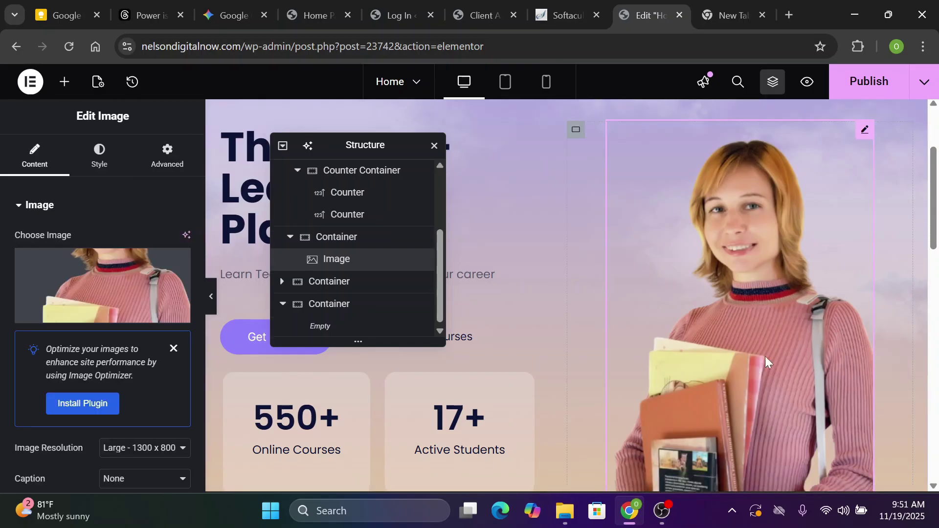
{"action": "left_click", "coordinate": [290, 16]}
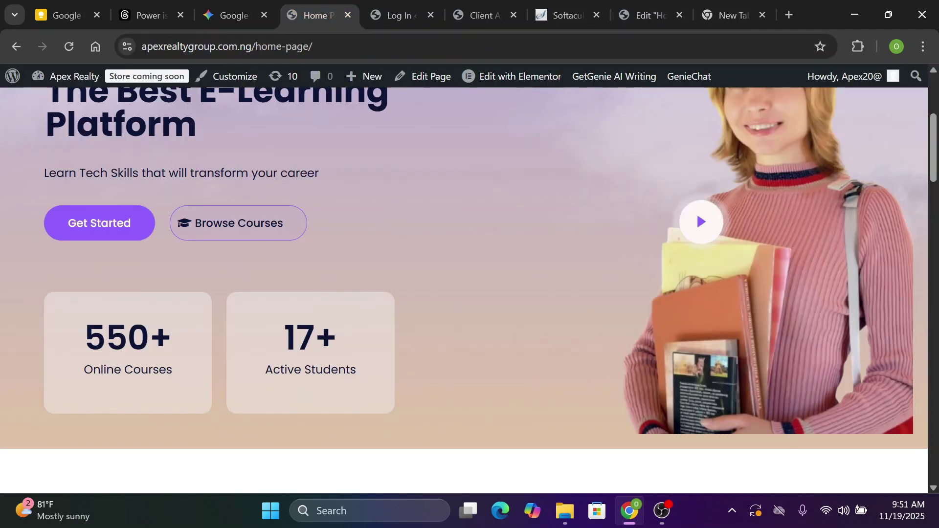
{"action": "scroll", "coordinate": [709, 328], "scroll_direction": "up", "scroll_amount": 2}
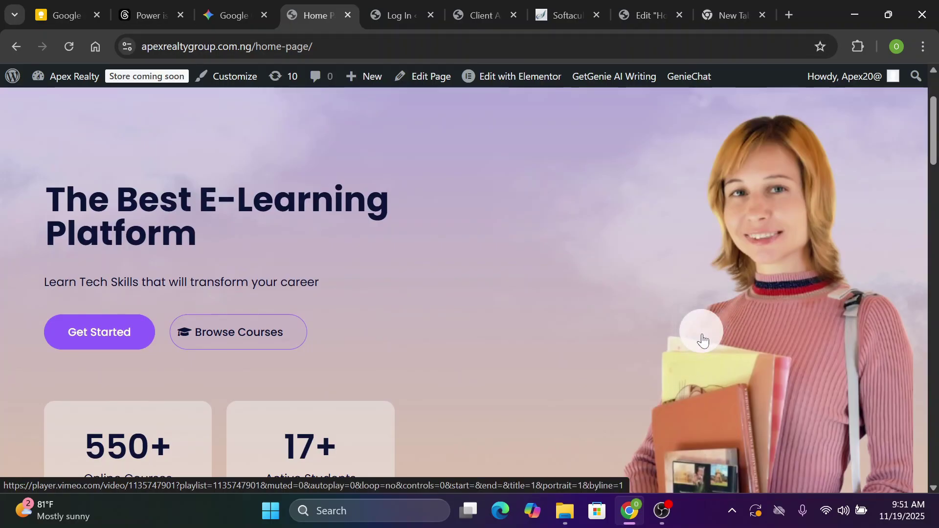
{"action": "left_click", "coordinate": [703, 336]}
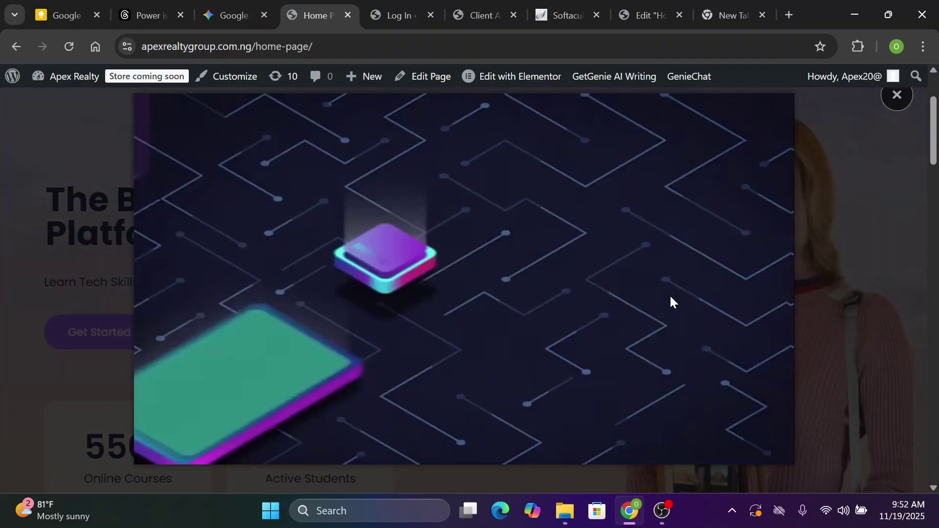
{"action": "left_click", "coordinate": [916, 222]}
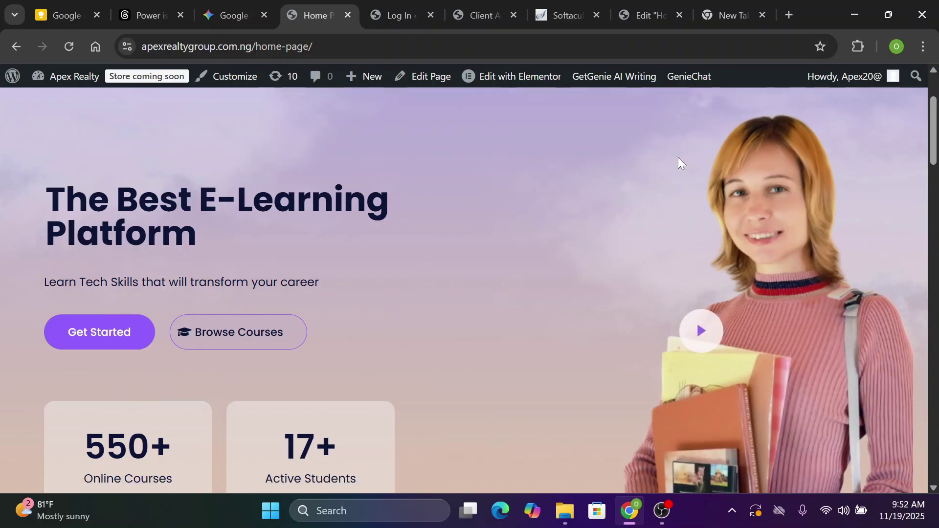
{"action": "left_click", "coordinate": [637, 10]}
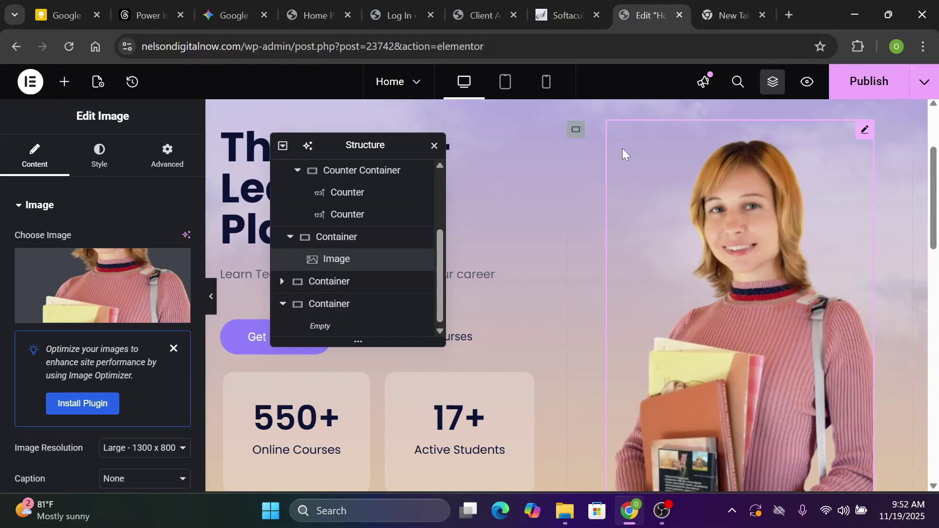
Find the Video widget by searching 'Video' and drop it above the student image
{"action": "left_click", "coordinate": [65, 81]}
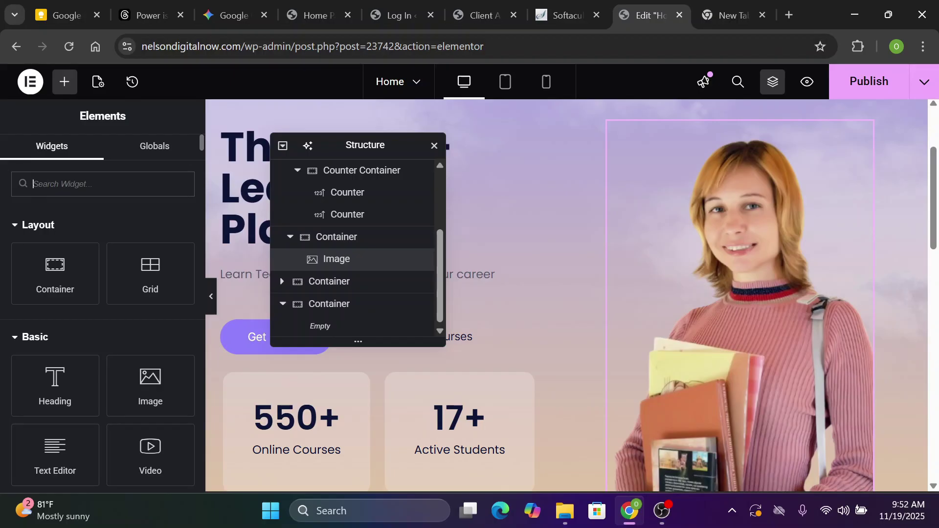
{"action": "type", "text": "Video"}
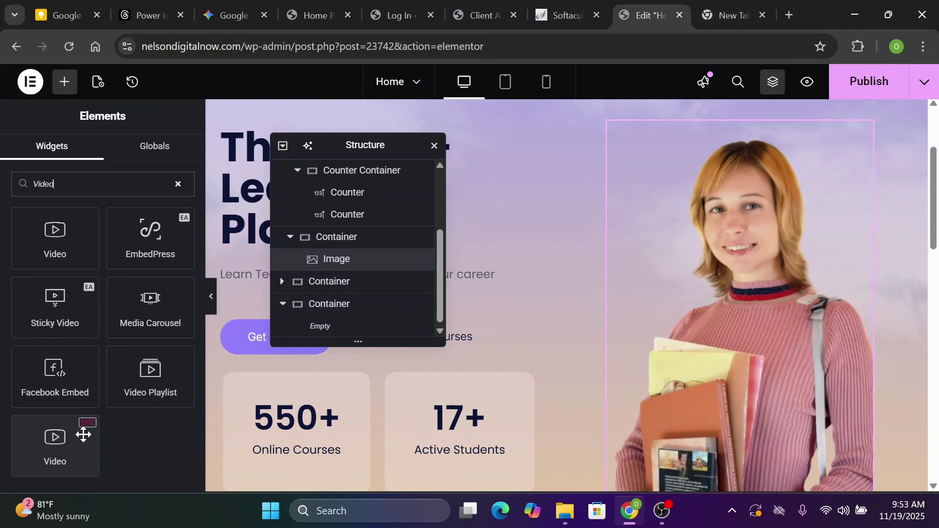
{"action": "left_click_drag", "start_coordinate": [64, 442], "coordinate": [659, 250]}
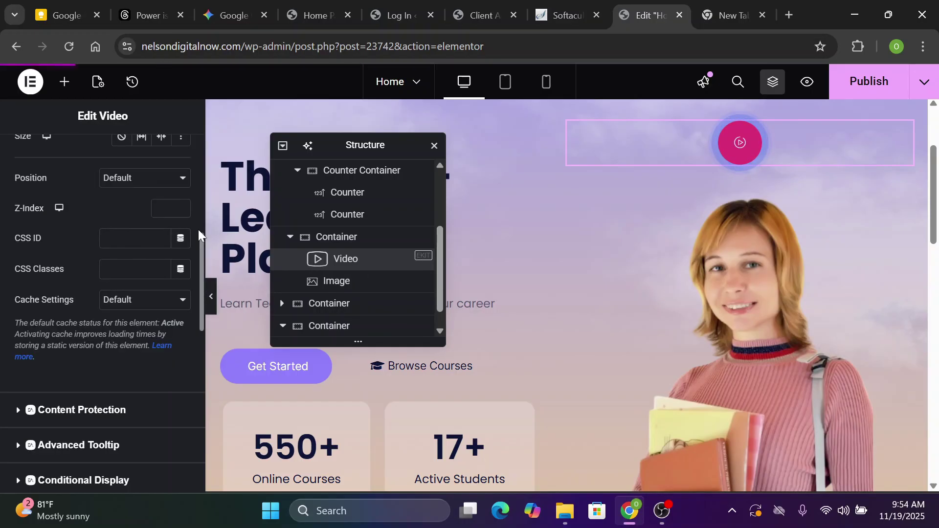
{"action": "scroll", "coordinate": [200, 227], "scroll_direction": "up", "scroll_amount": 5}
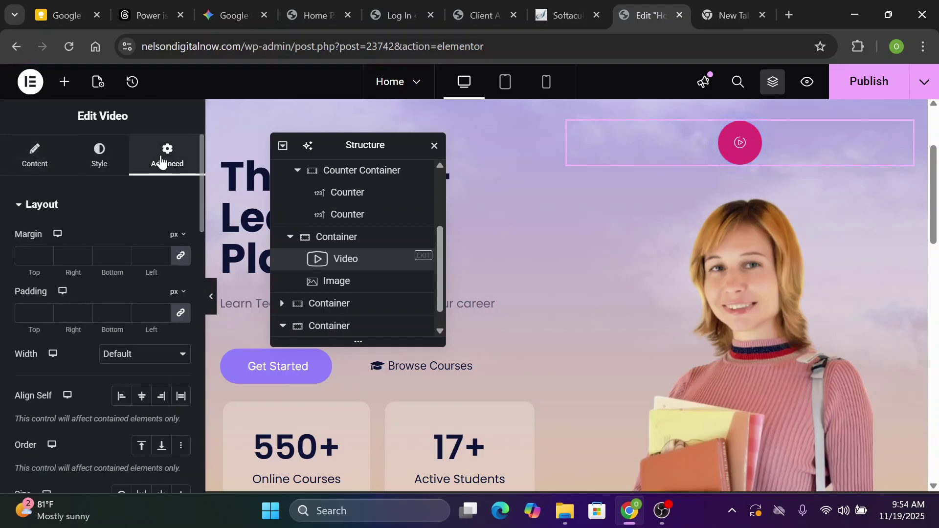
Give the Video widget absolute positioning with 48% horizontal and 48% vertical offsets
{"action": "scroll", "coordinate": [198, 217], "scroll_direction": "down", "scroll_amount": 5}
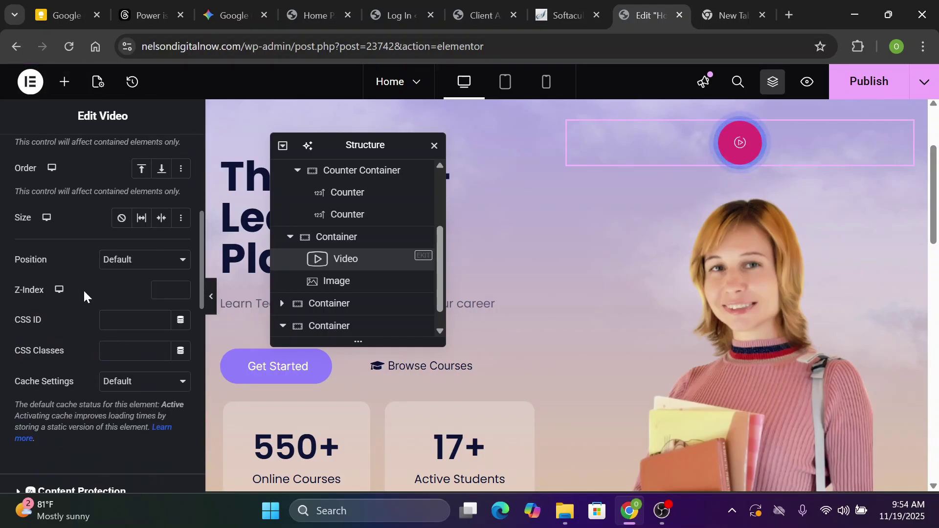
{"action": "left_click", "coordinate": [172, 267]}
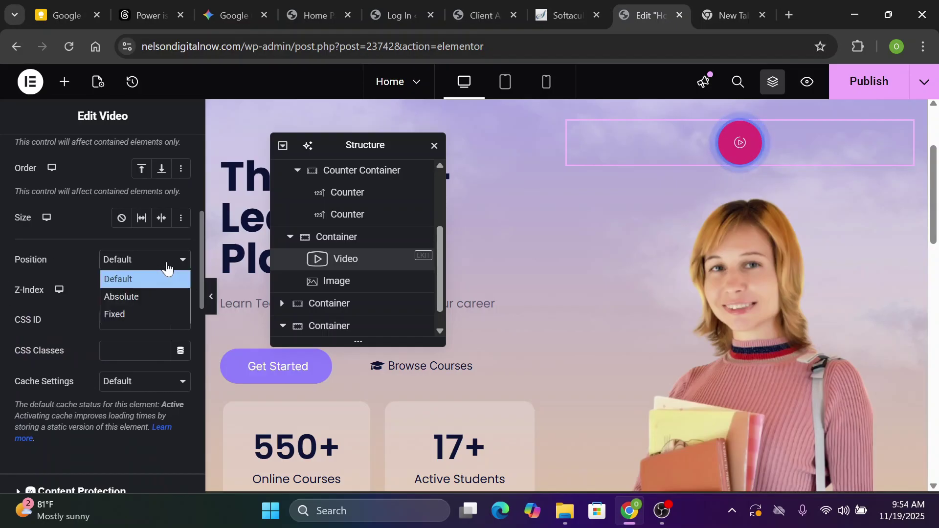
{"action": "key", "text": "Escape"}
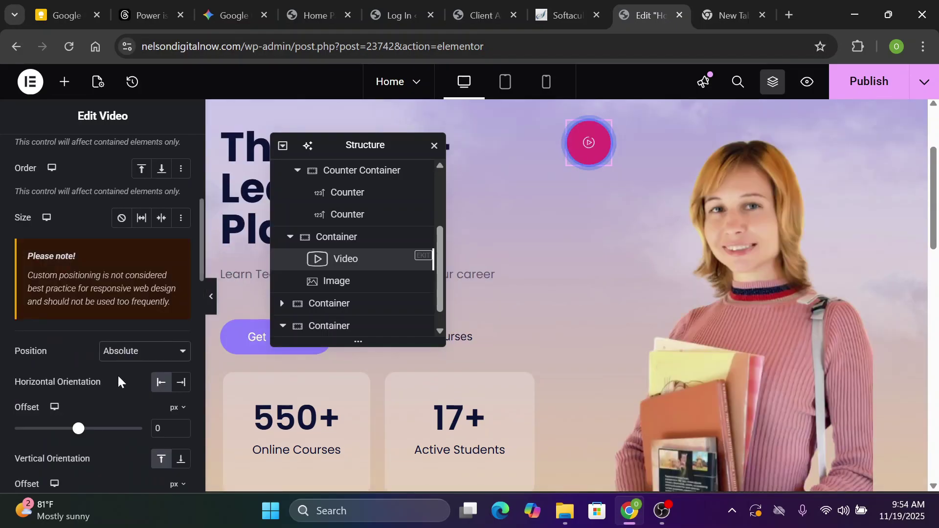
{"action": "left_click", "coordinate": [179, 409]}
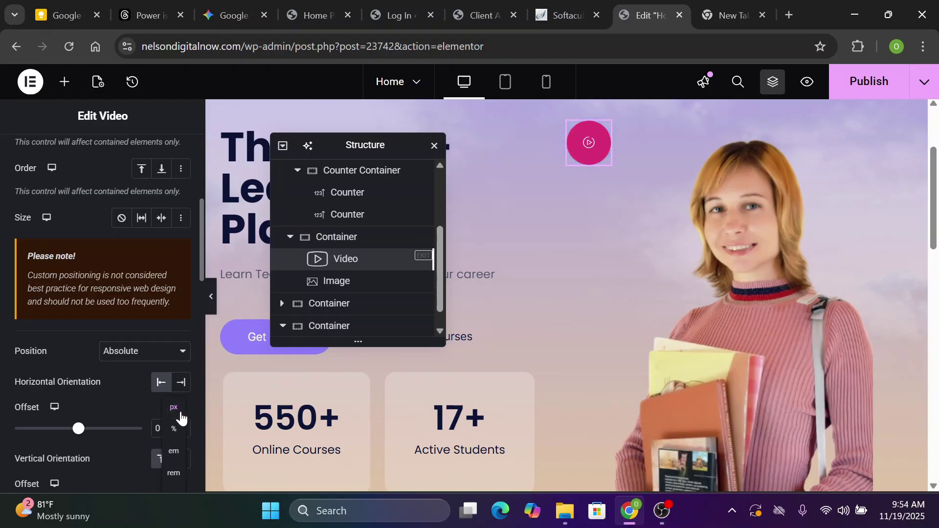
{"action": "left_click", "coordinate": [176, 429]}
{"action": "type", "text": "4"}
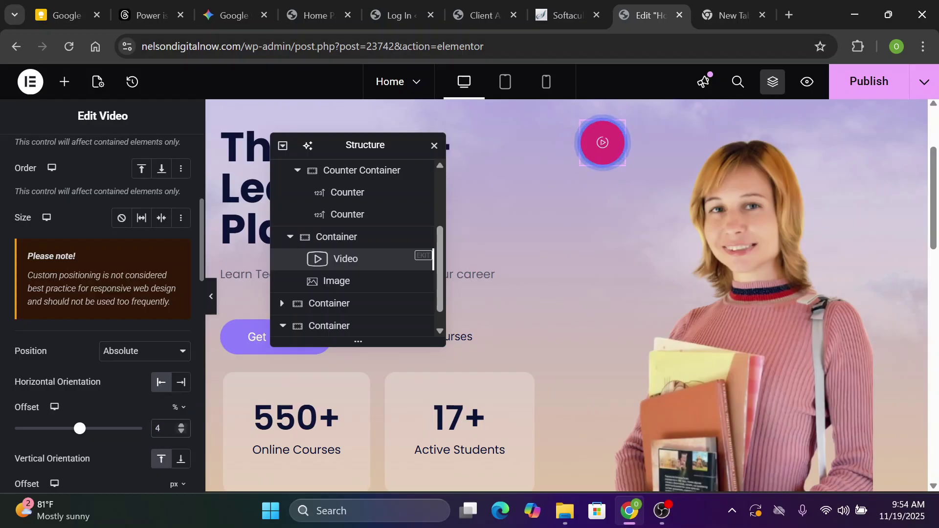
{"action": "type", "text": "8"}
{"action": "scroll", "coordinate": [1, 290], "scroll_direction": "down", "scroll_amount": 4}
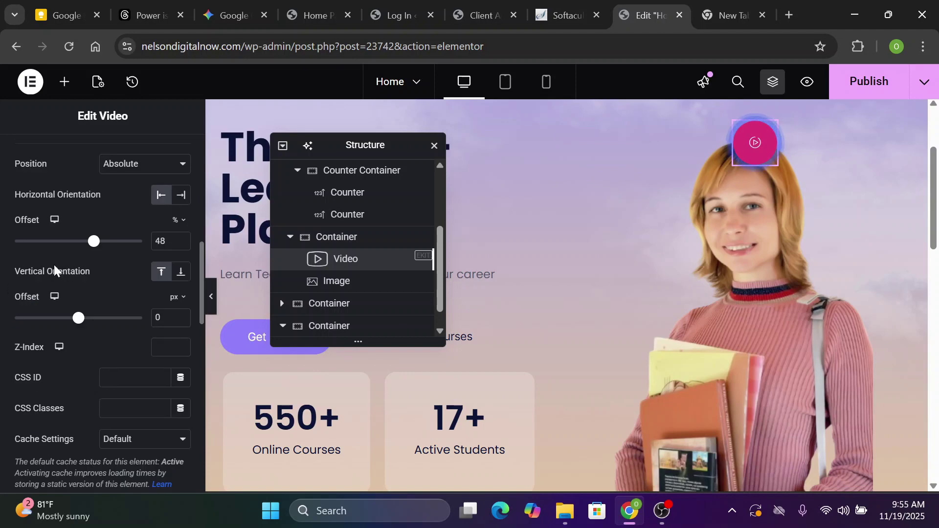
{"action": "left_click", "coordinate": [177, 297]}
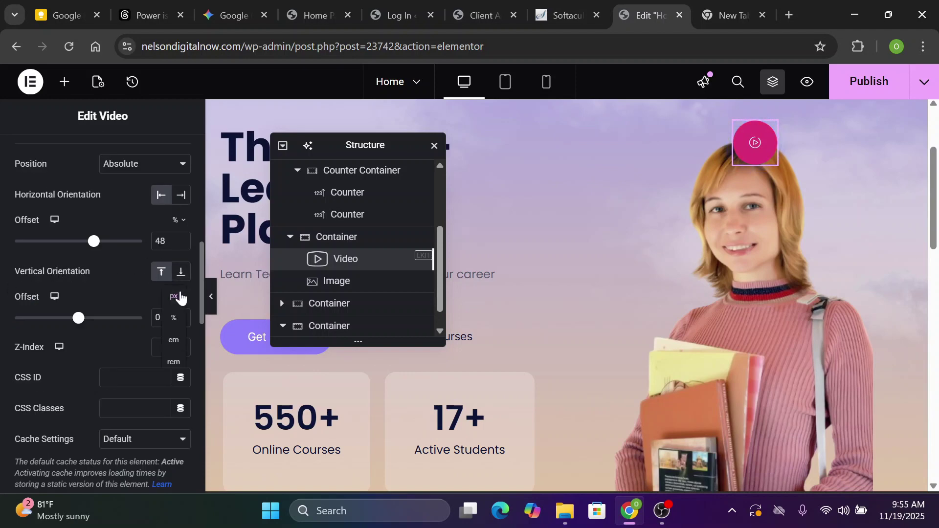
{"action": "left_click", "coordinate": [174, 318]}
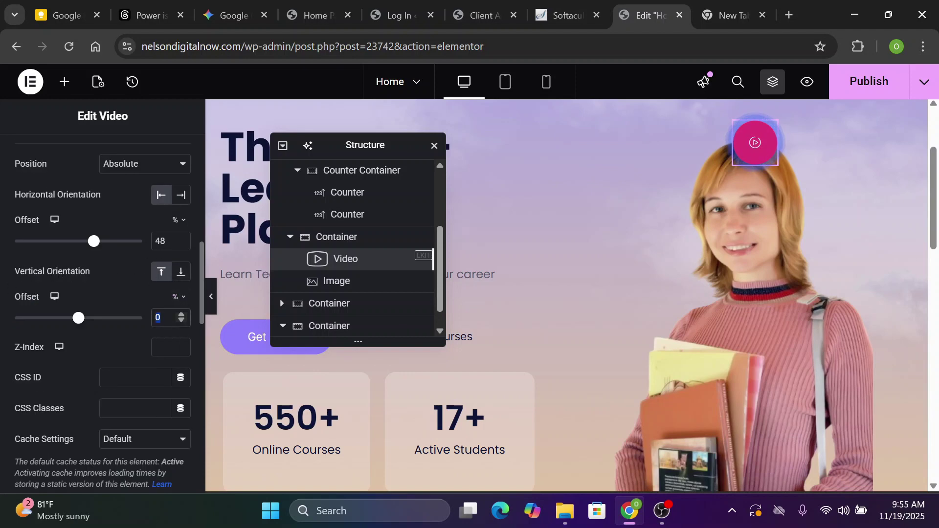
{"action": "type", "text": "48"}
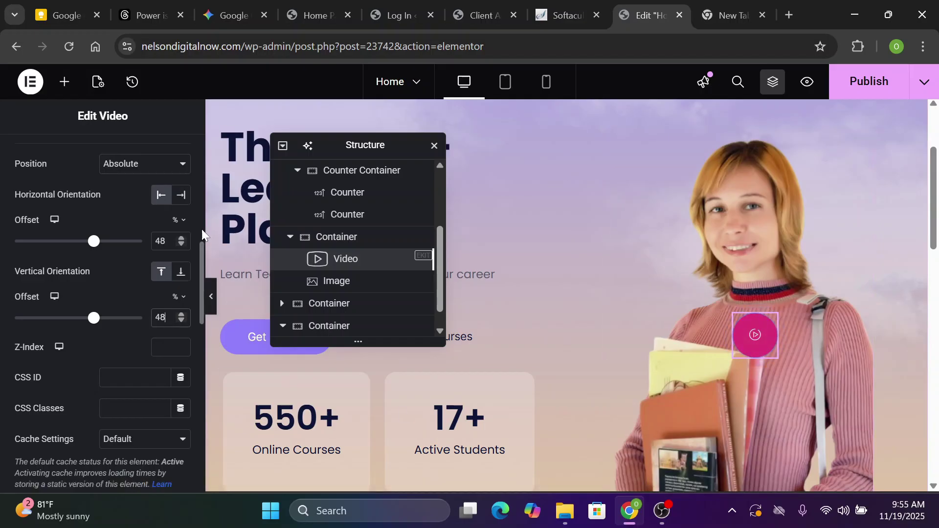
{"action": "left_click", "coordinate": [757, 342]}
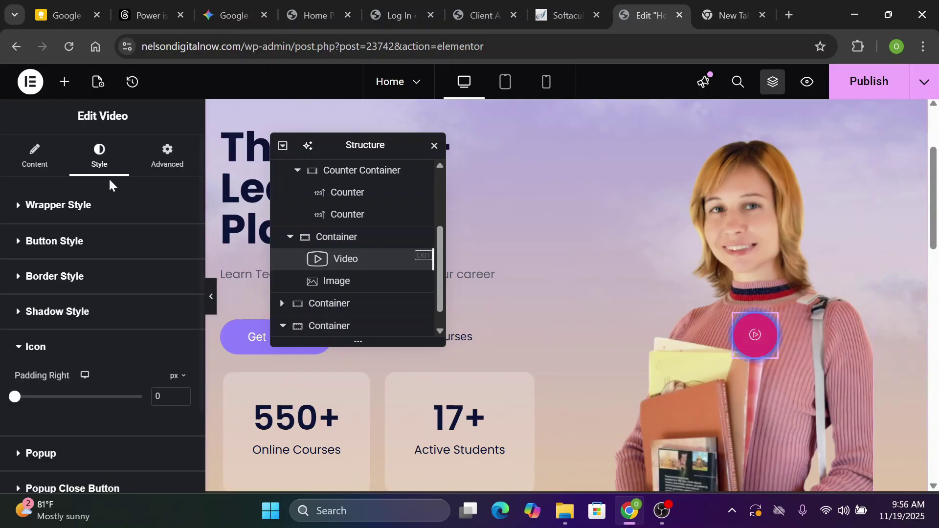
Swap the play button icon for the solid play triangle found by searching 'play' in the Icon Library
{"action": "left_click", "coordinate": [47, 171]}
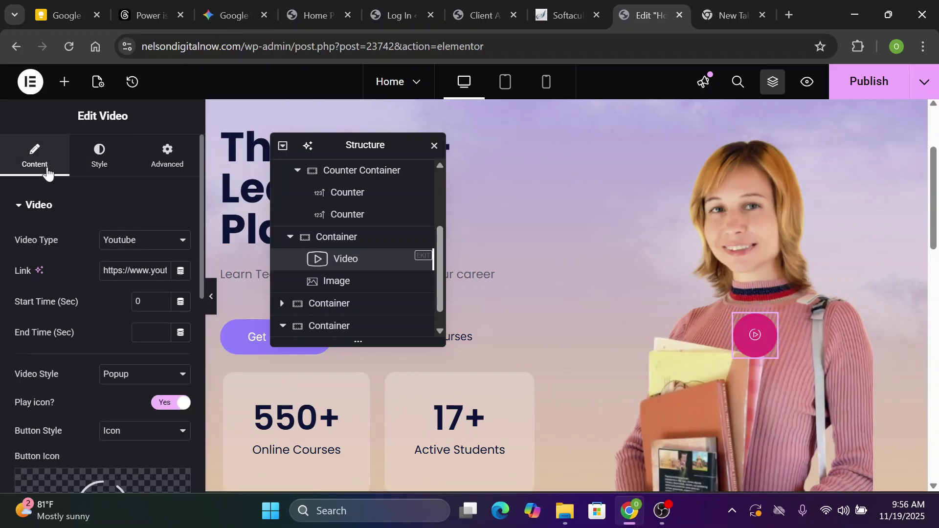
{"action": "scroll", "coordinate": [195, 400], "scroll_direction": "down", "scroll_amount": 7}
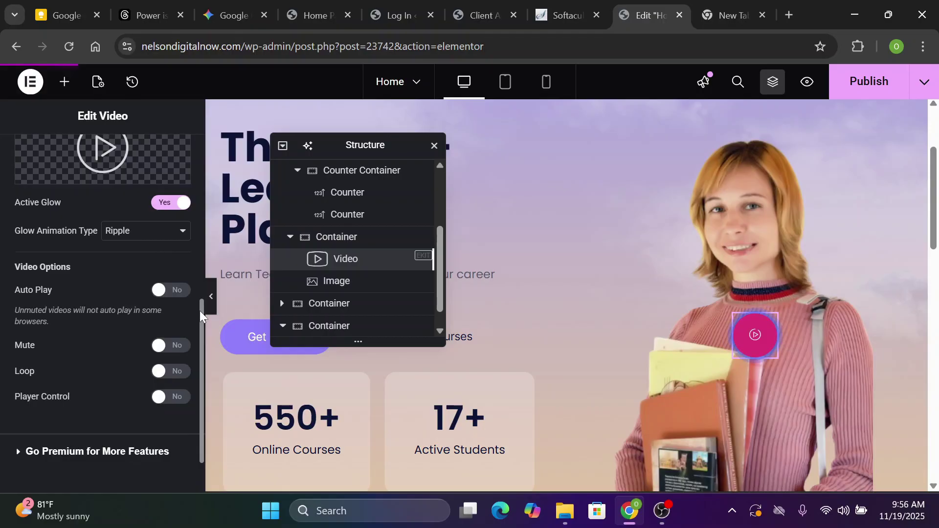
{"action": "scroll", "coordinate": [191, 288], "scroll_direction": "up", "scroll_amount": 3}
{"action": "mouse_move", "coordinate": [90, 267]}
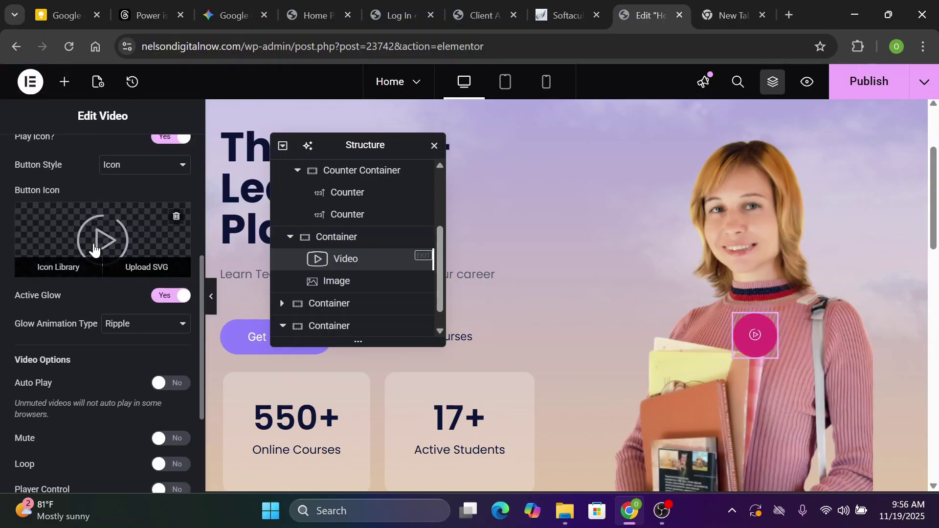
{"action": "left_click", "coordinate": [65, 272]}
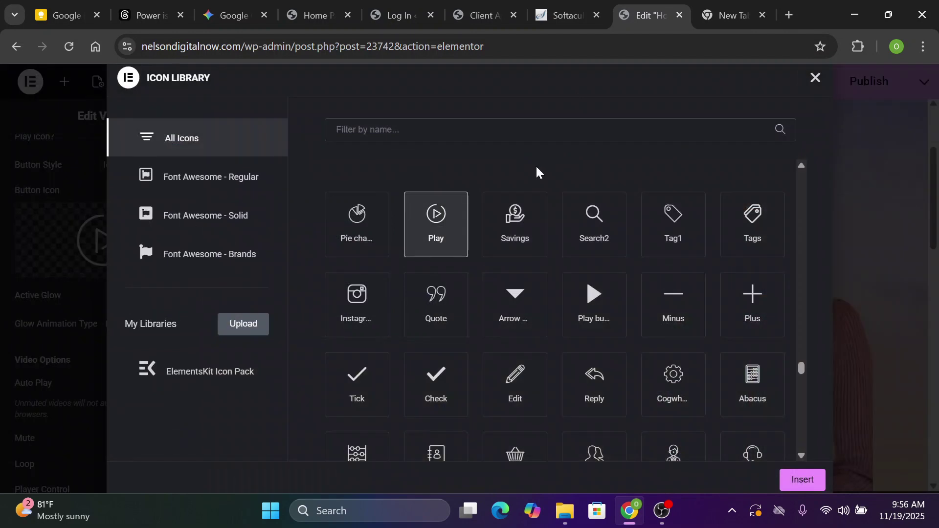
{"action": "type", "text": "play"}
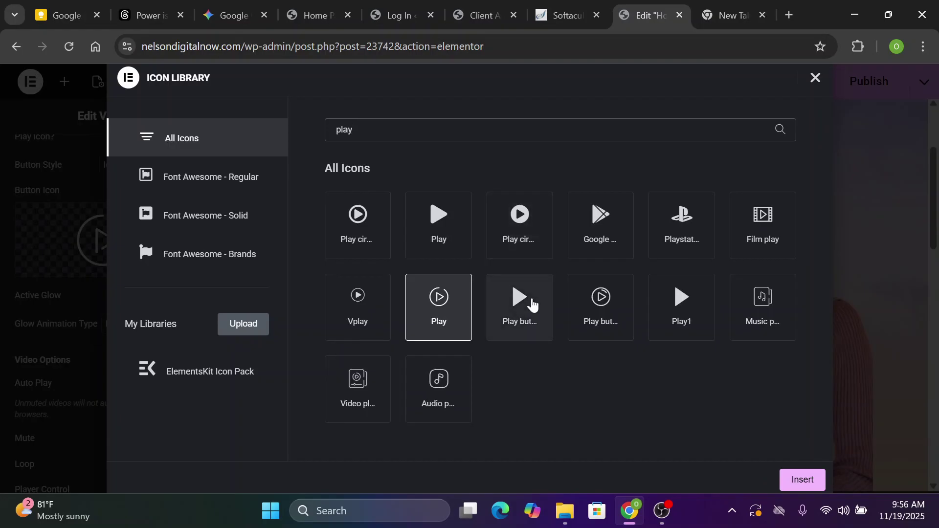
{"action": "left_click", "coordinate": [532, 303]}
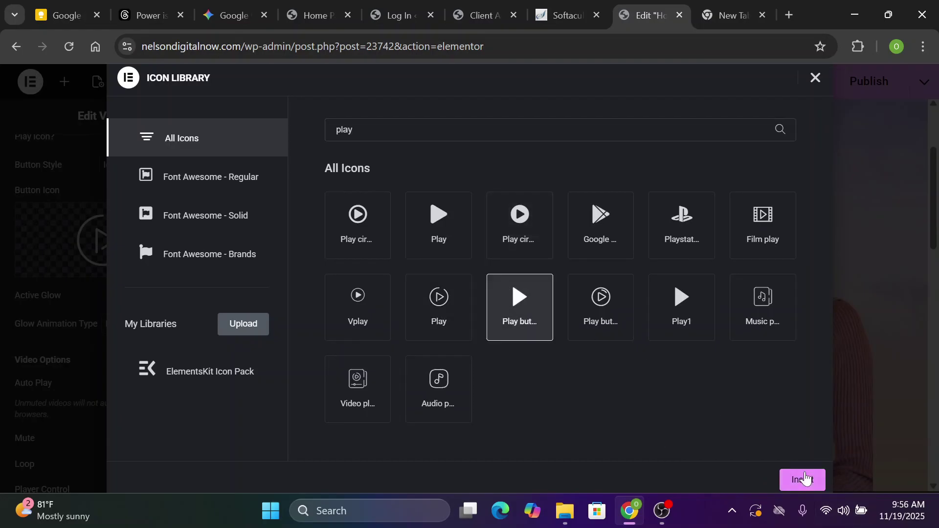
{"action": "left_click", "coordinate": [805, 478]}
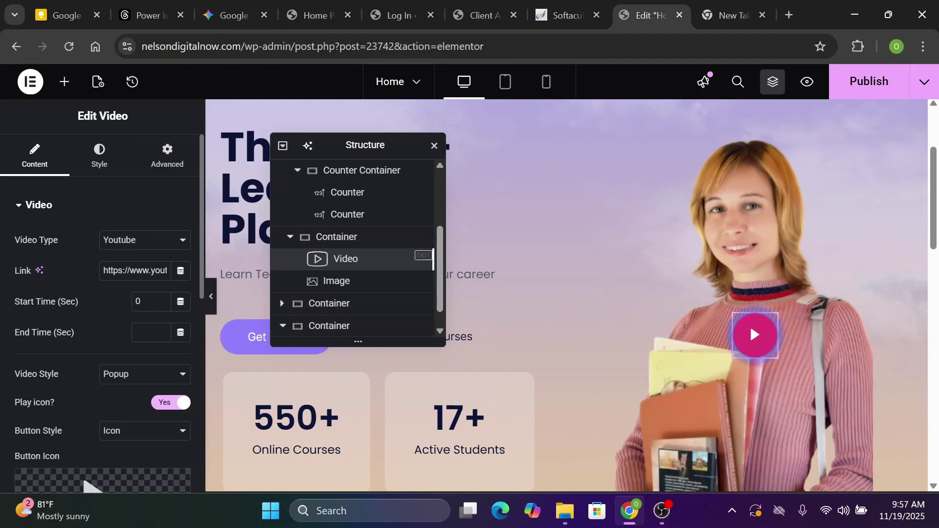
Keep YouTube as the video type and leave the existing video link as it is
{"action": "key", "text": "ctrl+a"}
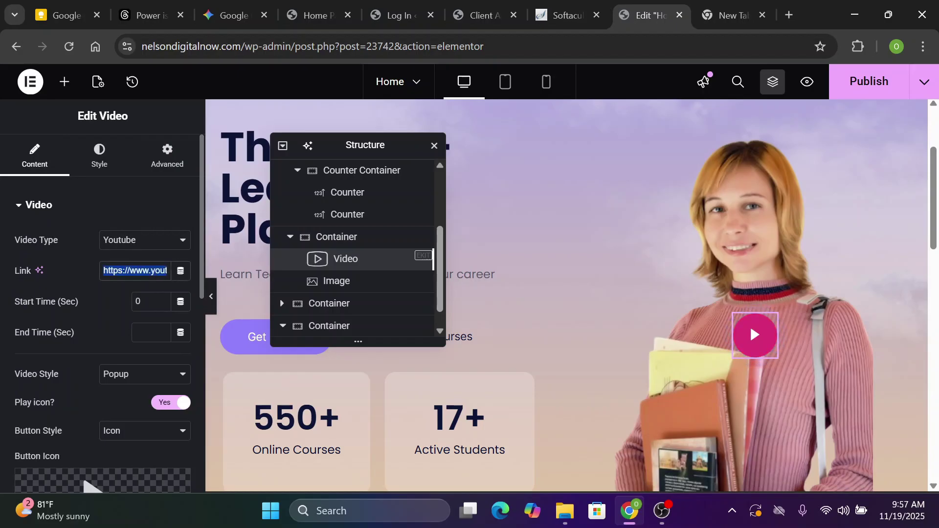
{"action": "left_click", "coordinate": [72, 256]}
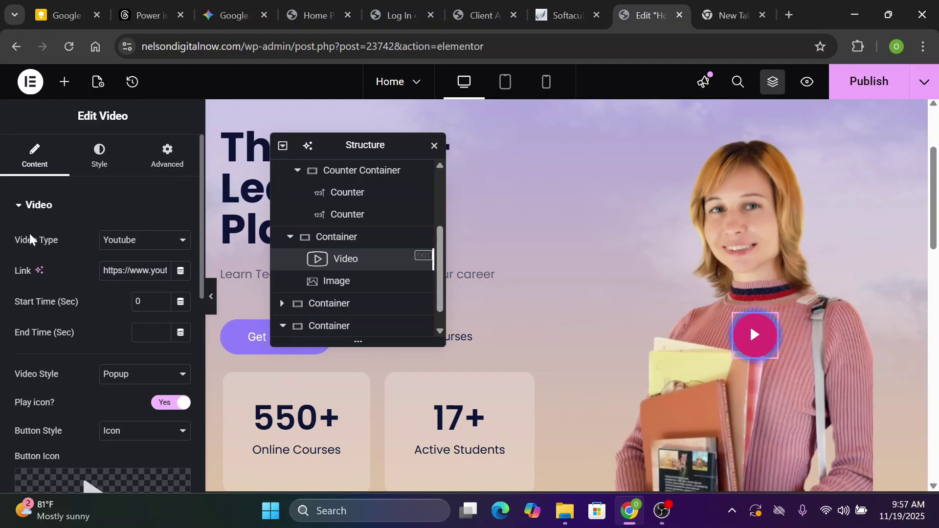
{"action": "left_click", "coordinate": [146, 240]}
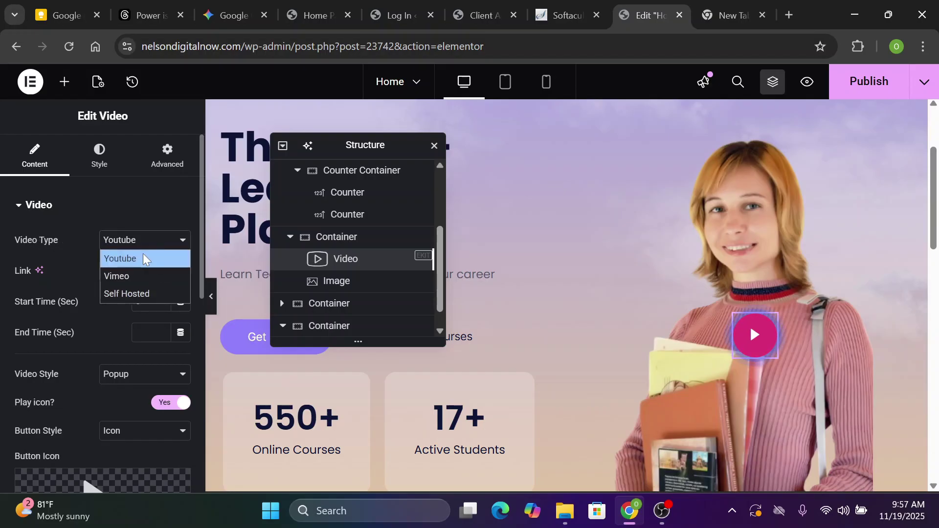
{"action": "left_click", "coordinate": [143, 257]}
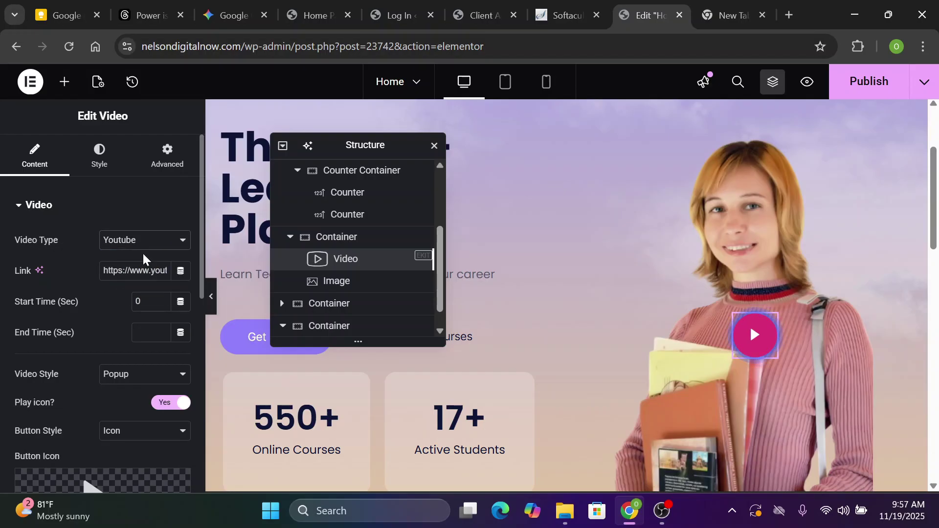
{"action": "triple_click", "coordinate": [149, 271]}
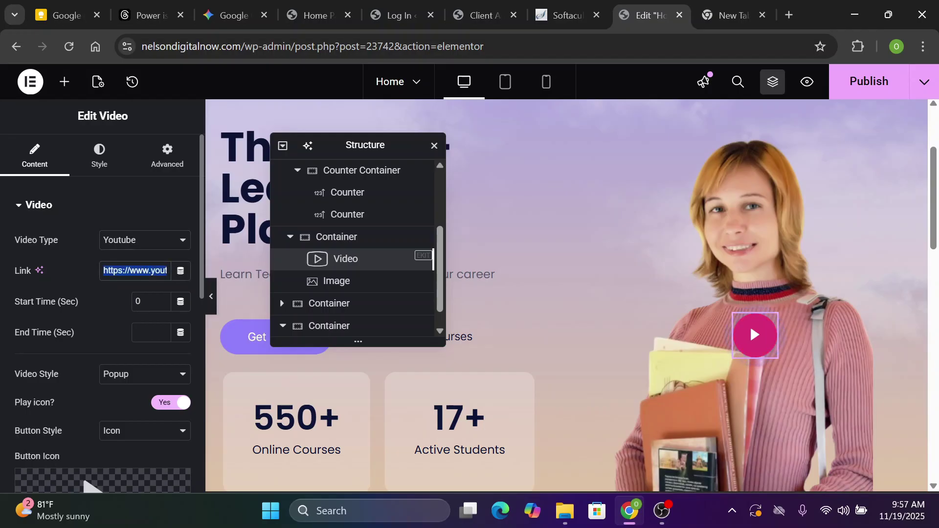
{"action": "left_click", "coordinate": [137, 184]}
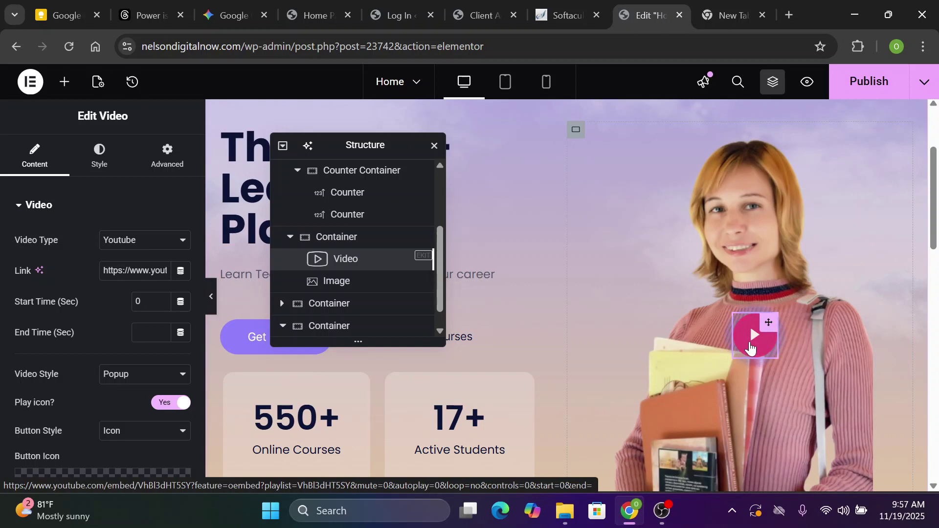
Colour the play icon with the global Purple button colour on a white classic background
{"action": "left_click", "coordinate": [105, 170]}
{"action": "left_click", "coordinate": [19, 424]}
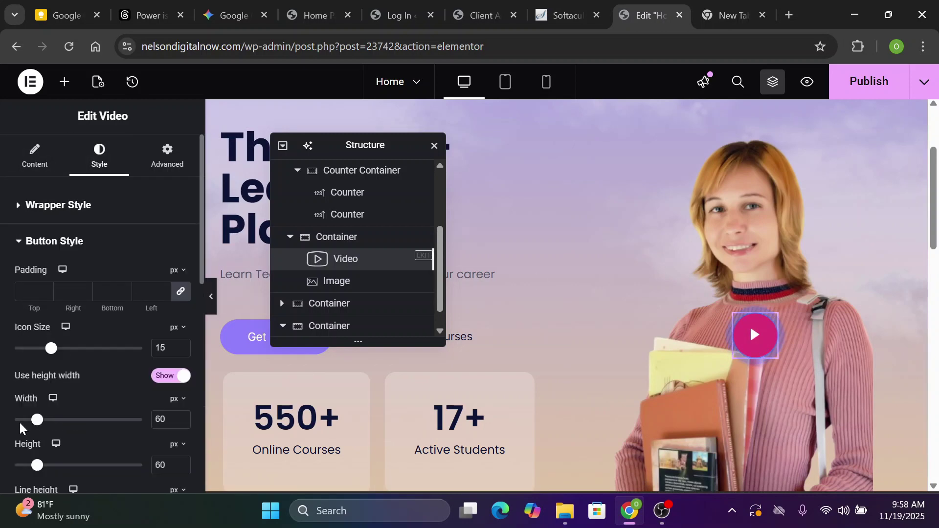
{"action": "scroll", "coordinate": [33, 195], "scroll_direction": "down", "scroll_amount": 5}
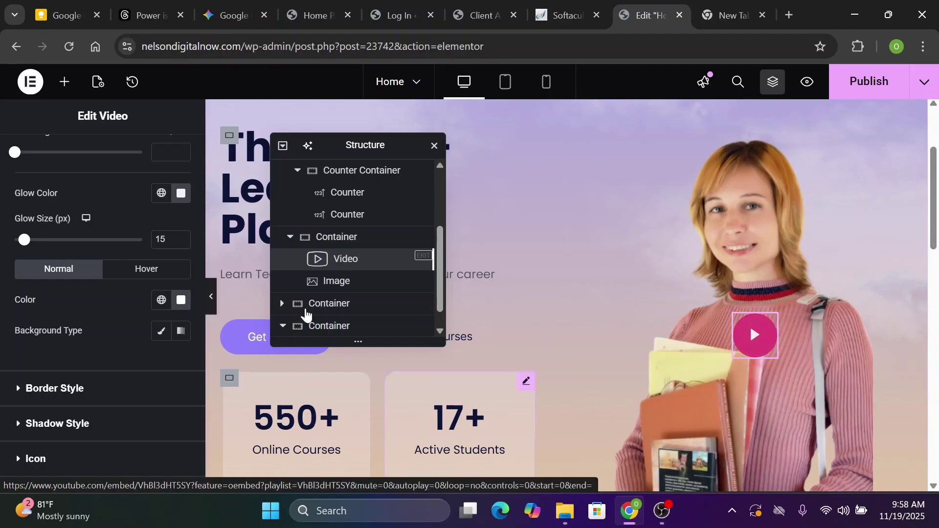
{"action": "left_click", "coordinate": [160, 301]}
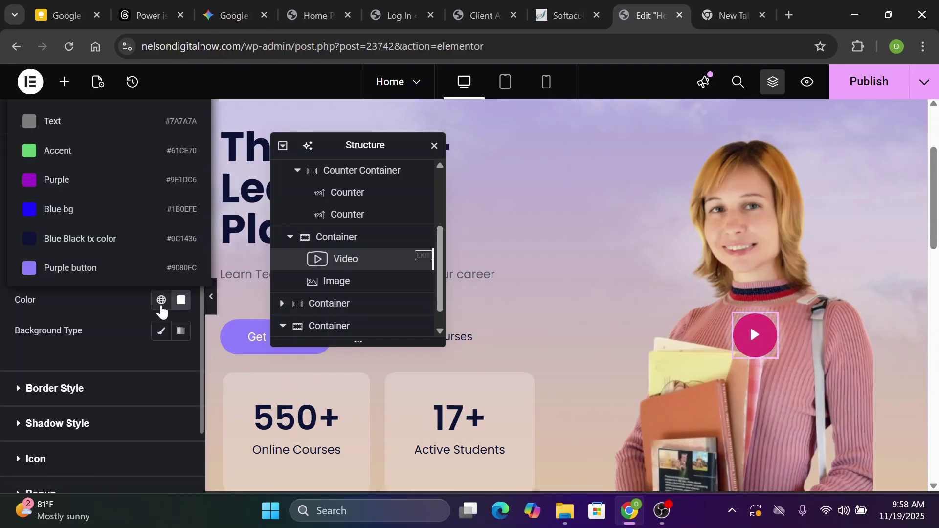
{"action": "left_click", "coordinate": [62, 275]}
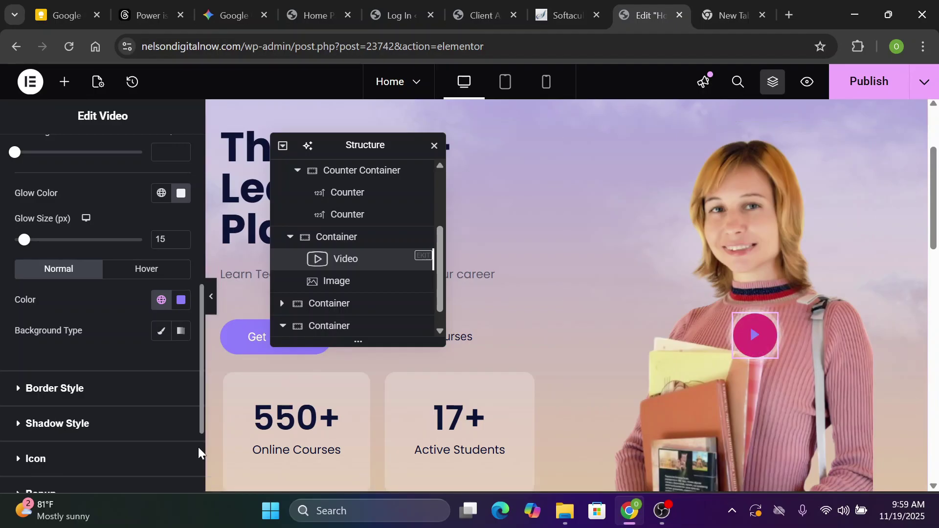
{"action": "left_click", "coordinate": [160, 333]}
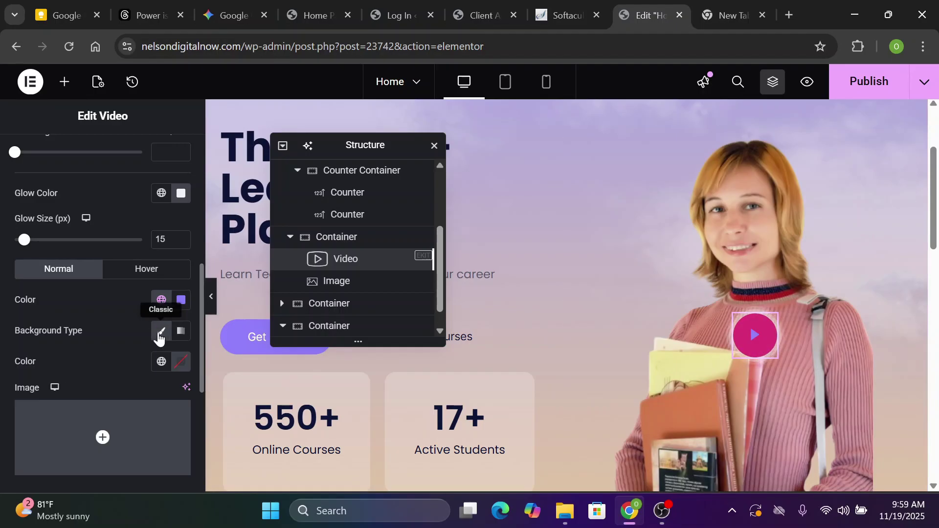
{"action": "left_click", "coordinate": [178, 364]}
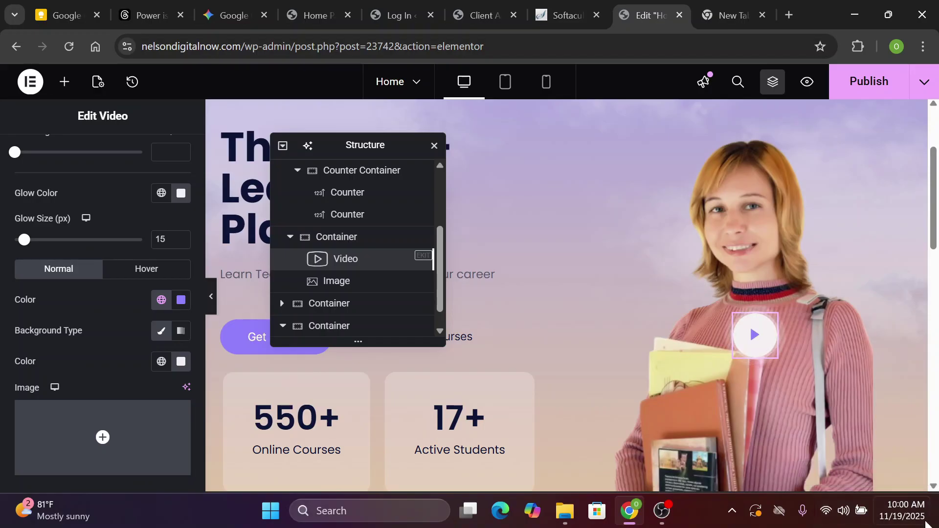
Close the Structure navigator and hide the editing panel to preview the finished hero
{"action": "left_click", "coordinate": [433, 145]}
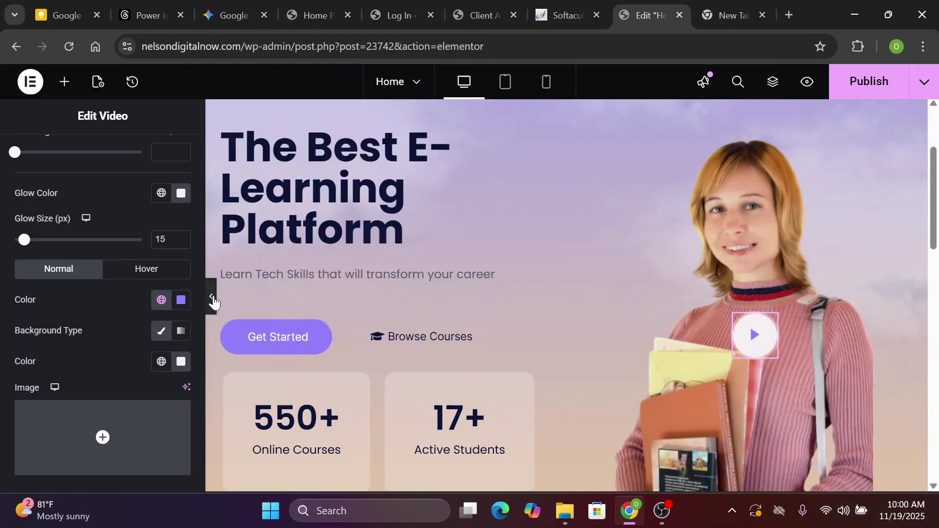
{"action": "left_click", "coordinate": [211, 303]}
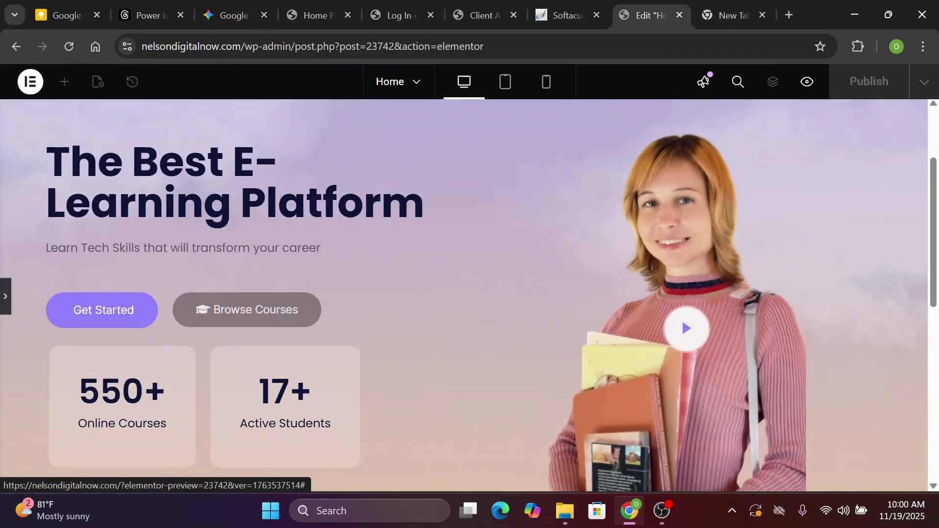
{"action": "scroll", "coordinate": [611, 235], "scroll_direction": "up", "scroll_amount": 2}
{"action": "scroll", "coordinate": [612, 235], "scroll_direction": "down", "scroll_amount": 2}
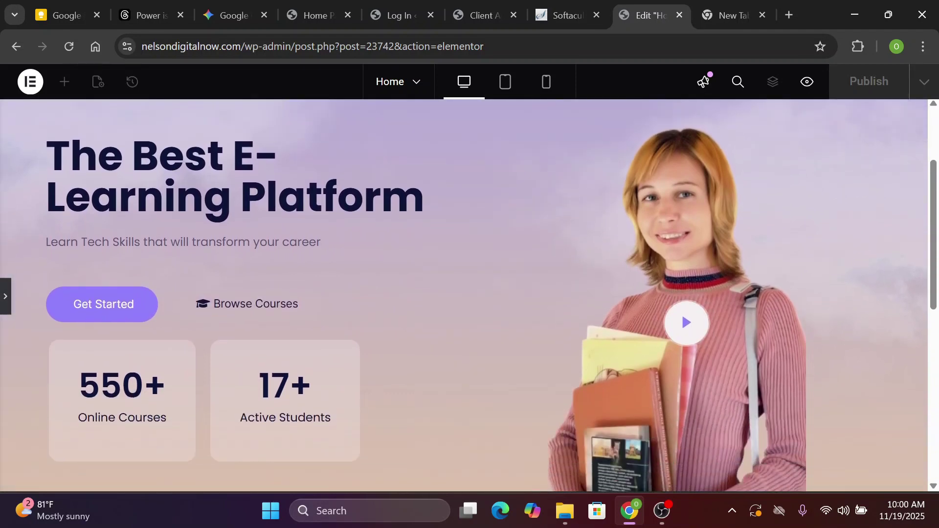
{"action": "scroll", "coordinate": [102, 313], "scroll_direction": "up", "scroll_amount": 1}
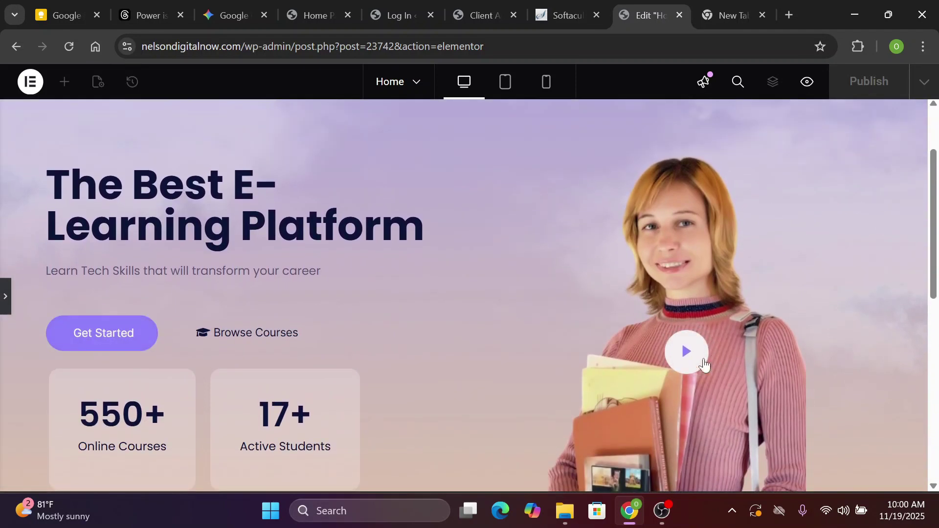
{"action": "scroll", "coordinate": [705, 364], "scroll_direction": "down", "scroll_amount": 2}
{"action": "scroll", "coordinate": [705, 364], "scroll_direction": "up", "scroll_amount": 5}
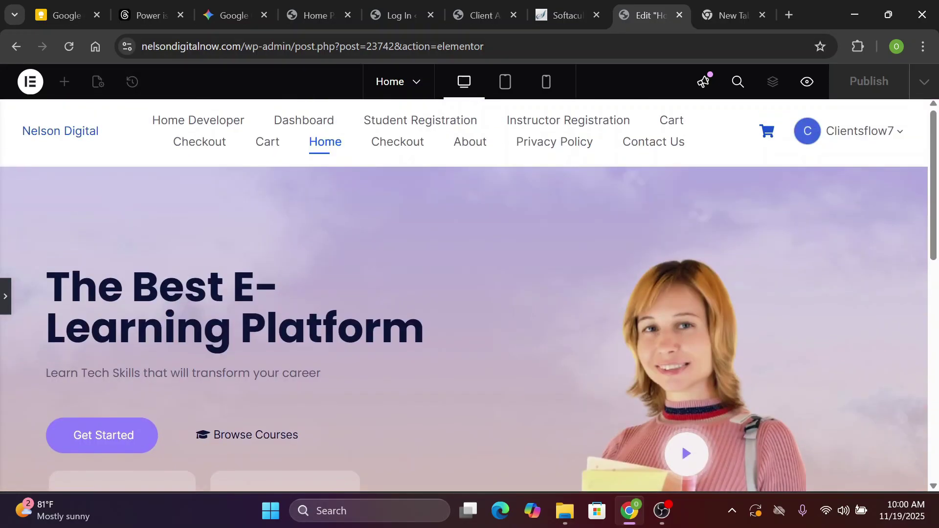
{"action": "scroll", "coordinate": [704, 364], "scroll_direction": "down", "scroll_amount": 3}
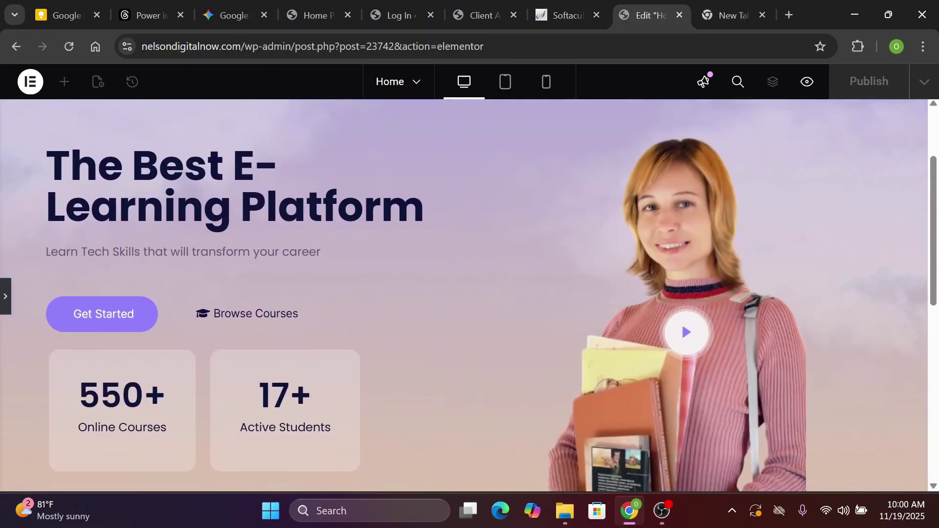
Reopen the editing panel with the empty area below the hero in view
{"action": "left_click", "coordinate": [6, 297]}
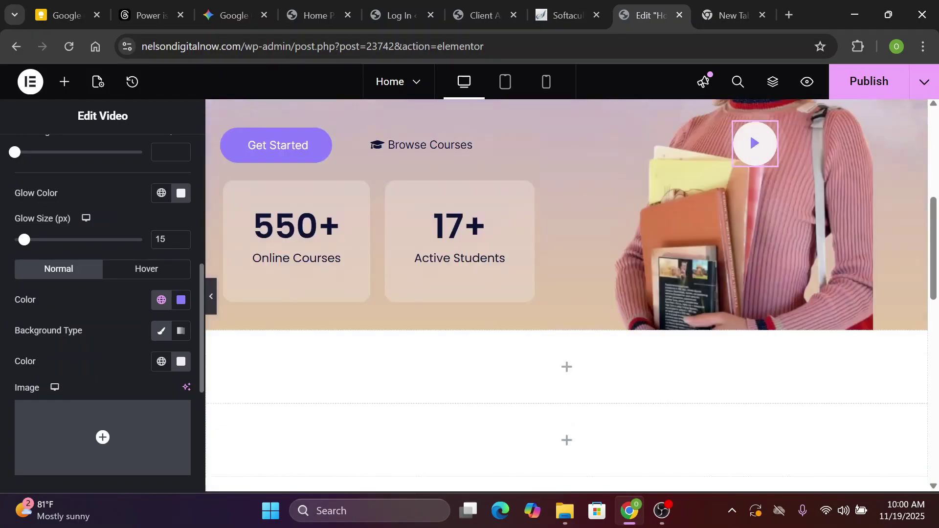
{"action": "scroll", "coordinate": [514, 224], "scroll_direction": "down", "scroll_amount": 5}
{"action": "scroll", "coordinate": [515, 224], "scroll_direction": "up", "scroll_amount": 3}
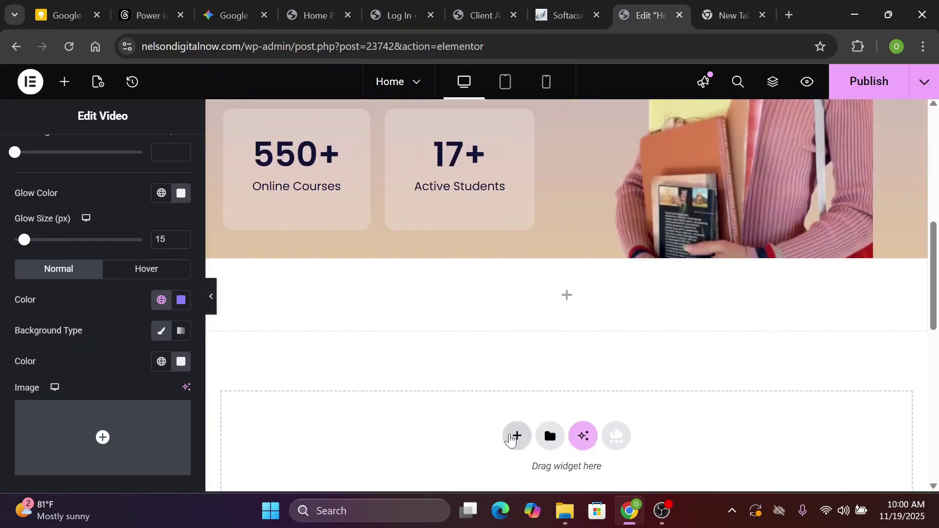
Add a Flexbox row container below the hero and delete the stray empty container
{"action": "left_click", "coordinate": [510, 440]}
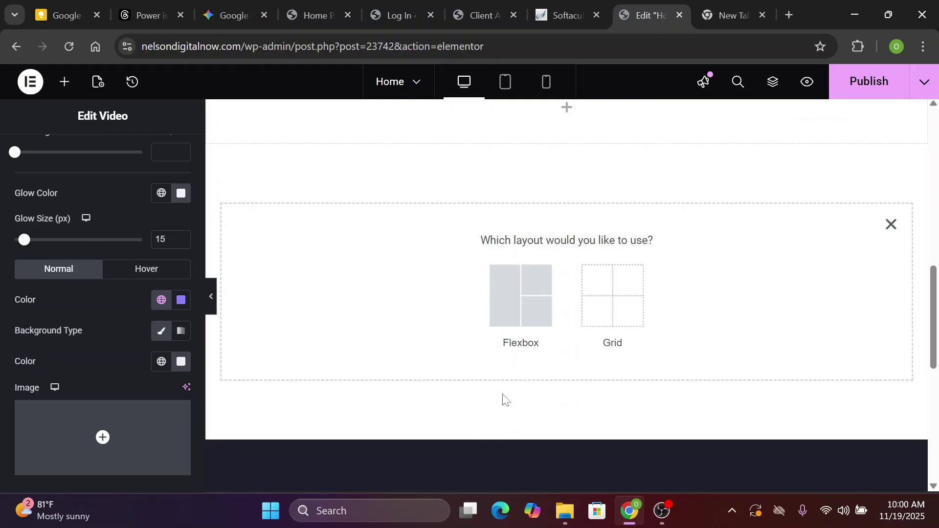
{"action": "left_click", "coordinate": [532, 325]}
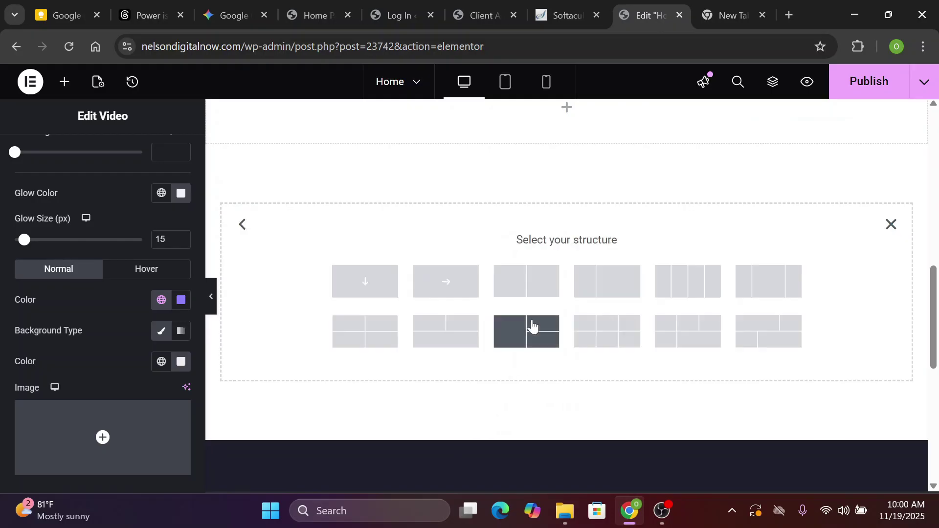
{"action": "left_click", "coordinate": [447, 293]}
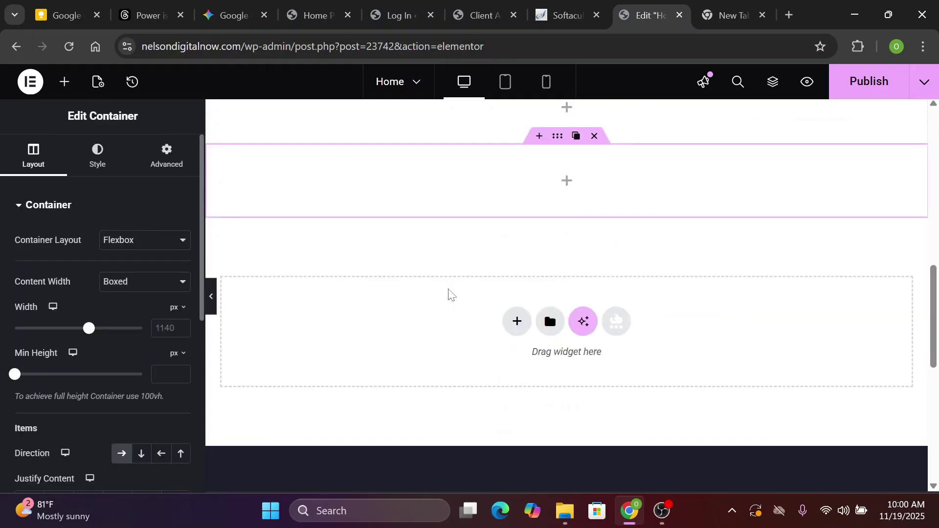
{"action": "scroll", "coordinate": [446, 293], "scroll_direction": "up", "scroll_amount": 2}
{"action": "scroll", "coordinate": [582, 254], "scroll_direction": "up", "scroll_amount": 2}
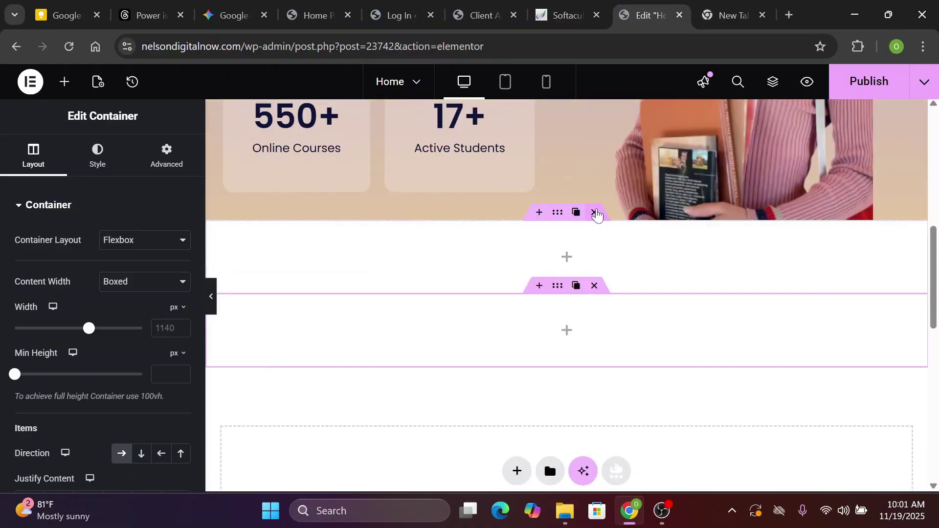
{"action": "left_click", "coordinate": [595, 213]}
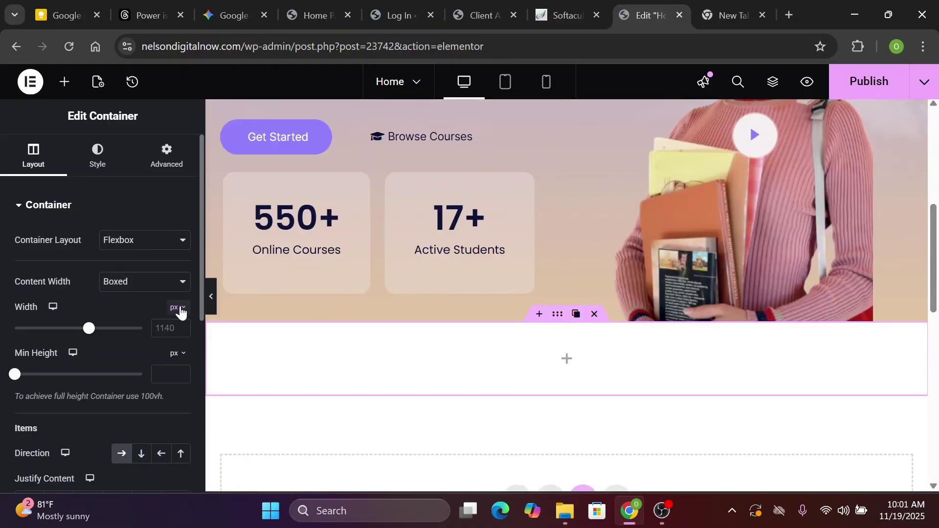
Unlink the container's padding and set 100 px top, 20 px right and left, 0 bottom
{"action": "left_click", "coordinate": [167, 166]}
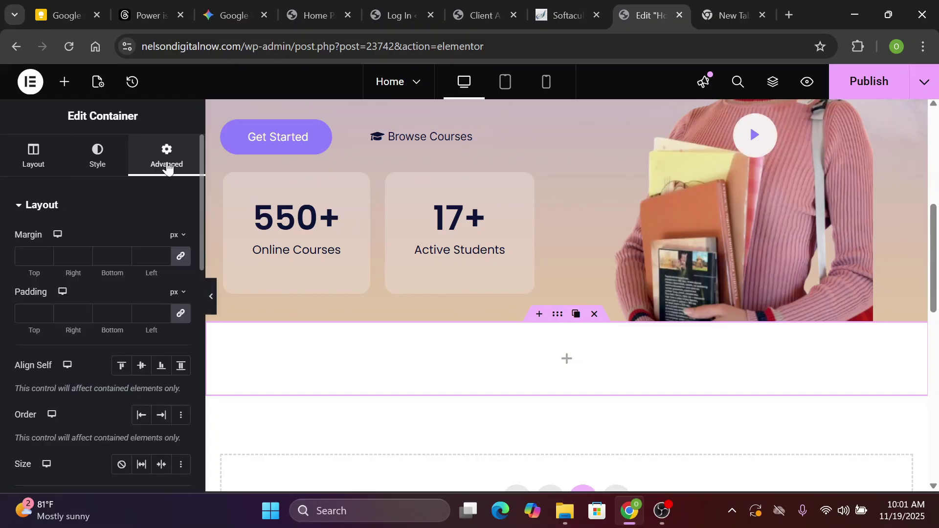
{"action": "left_click", "coordinate": [178, 315]}
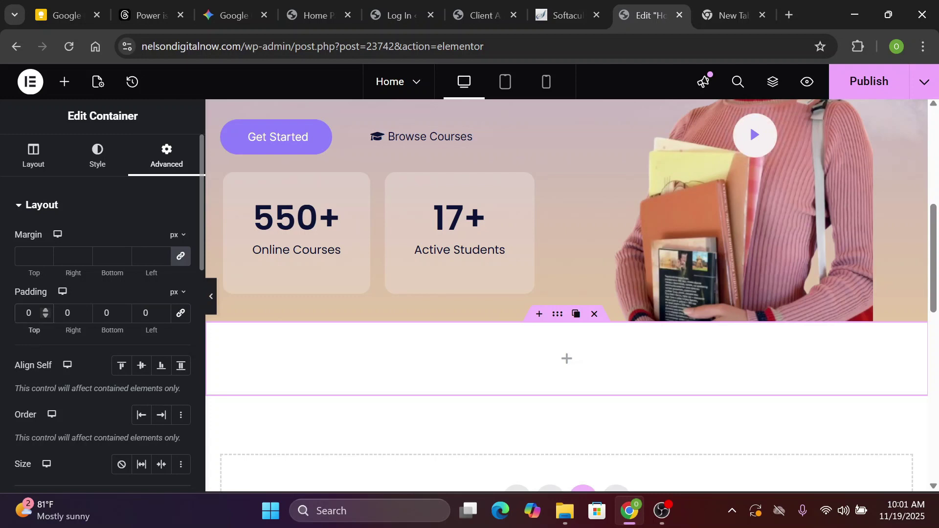
{"action": "type", "text": "10"}
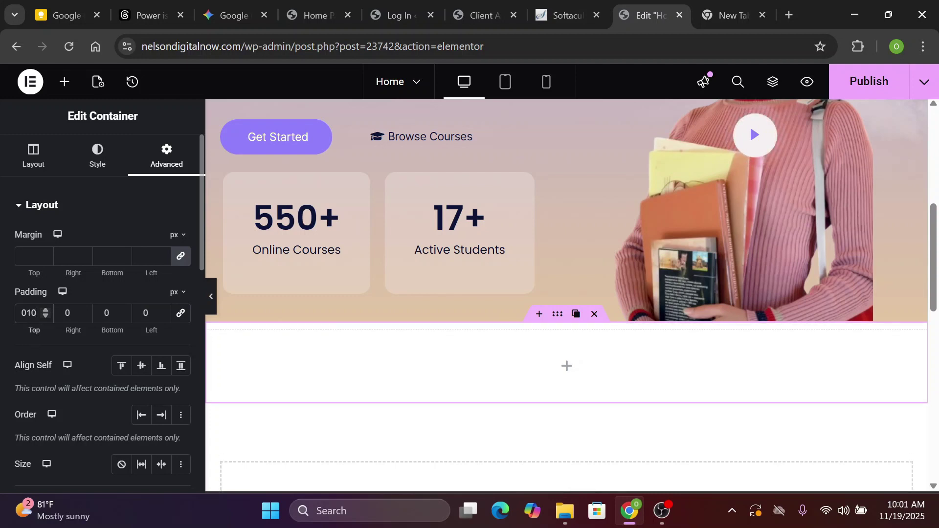
{"action": "type", "text": "0"}
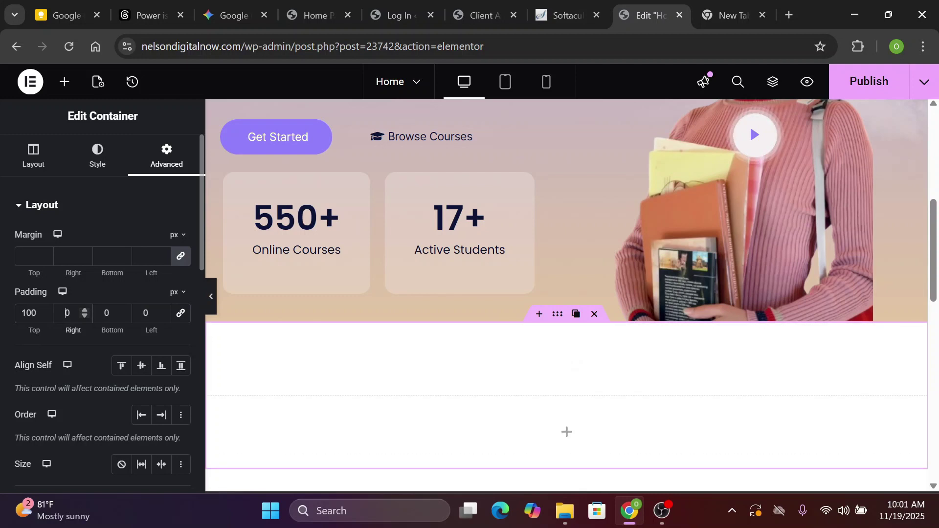
{"action": "left_click", "coordinate": [143, 313]}
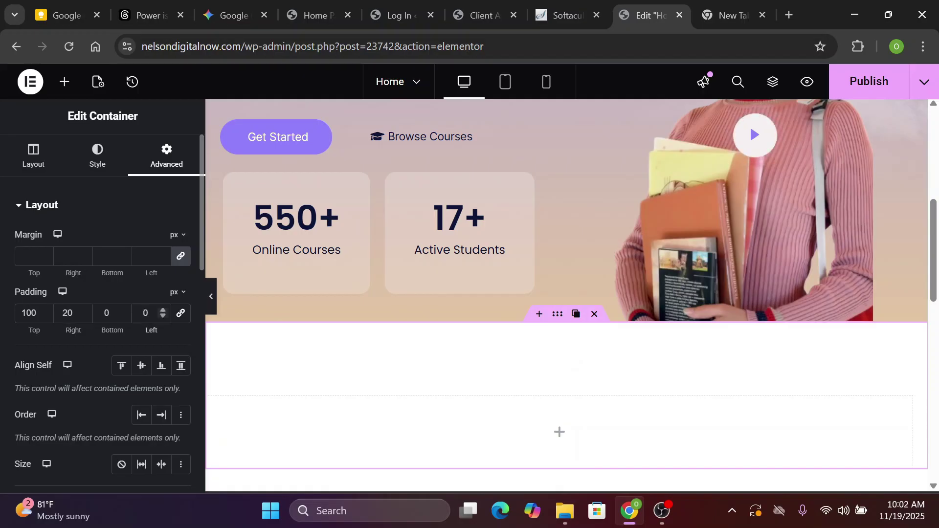
{"action": "scroll", "coordinate": [647, 355], "scroll_direction": "down", "scroll_amount": 2}
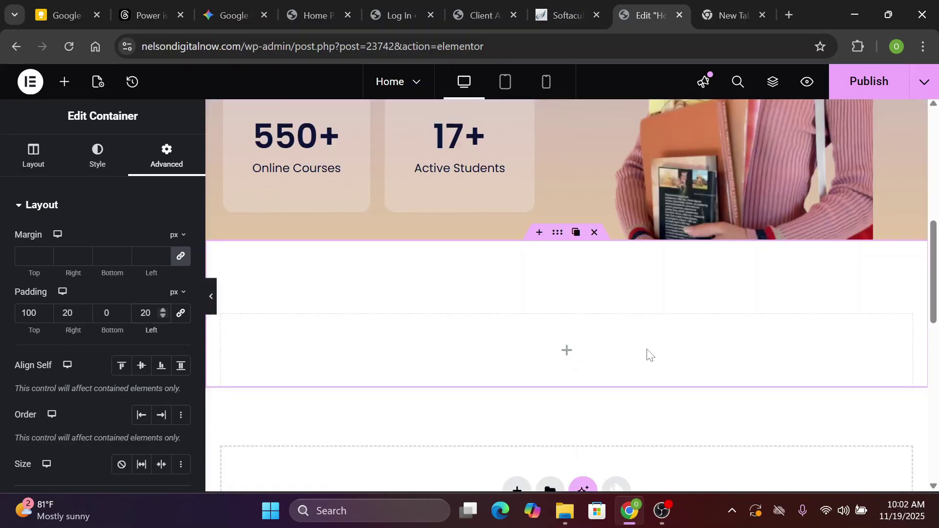
{"action": "scroll", "coordinate": [567, 295], "scroll_direction": "down", "scroll_amount": 1}
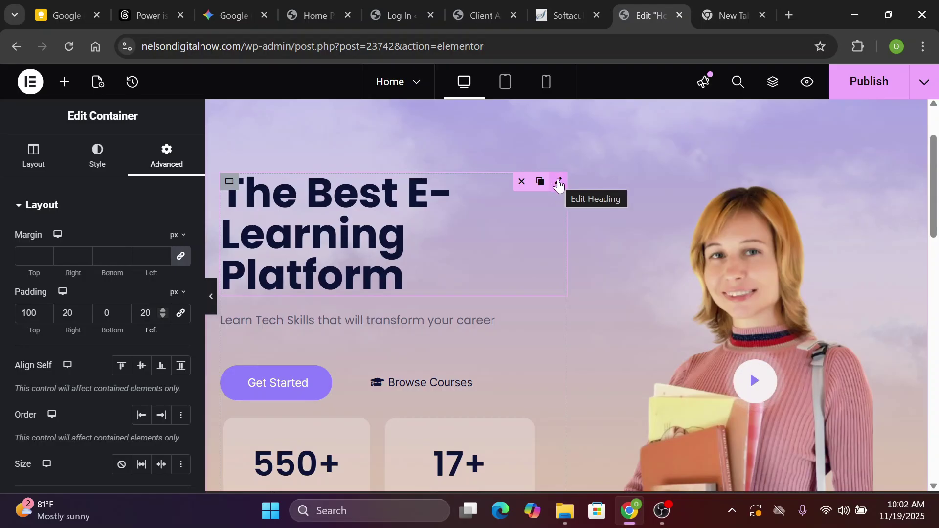
Copy the hero's 'The Best E-Learning Platform' heading and paste it into the new empty container
{"action": "right_click", "coordinate": [558, 181]}
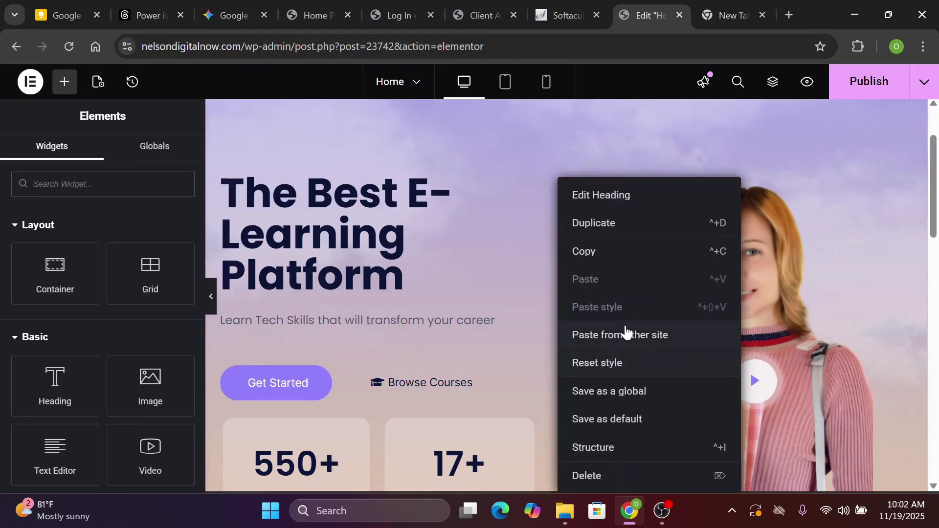
{"action": "left_click", "coordinate": [651, 252]}
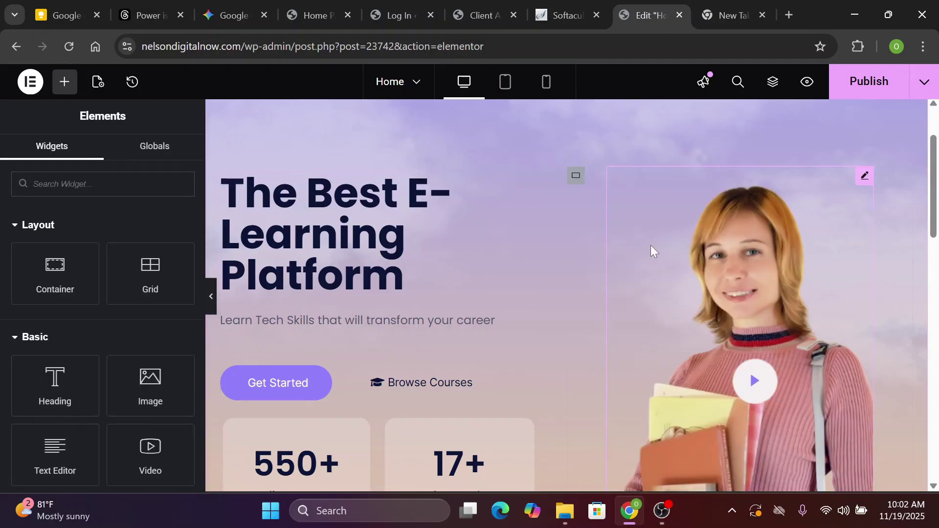
{"action": "scroll", "coordinate": [650, 251], "scroll_direction": "down", "scroll_amount": 7}
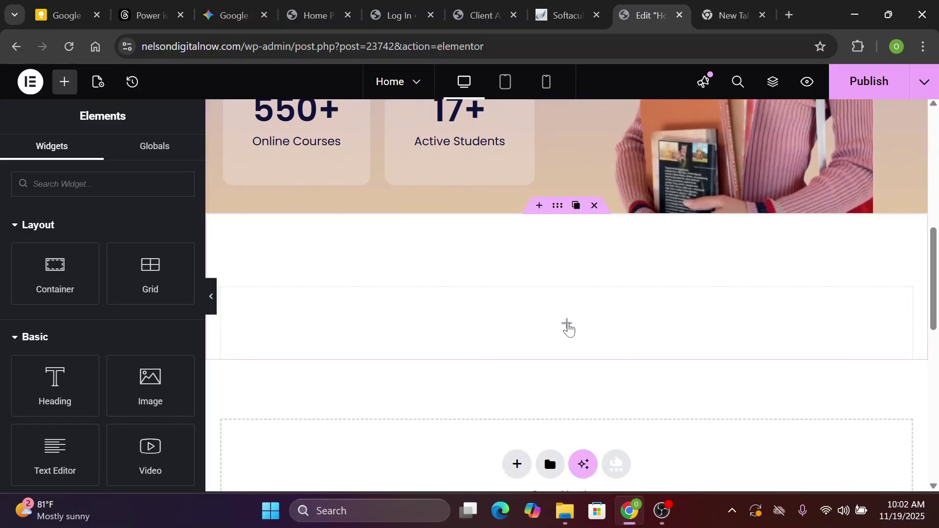
{"action": "right_click", "coordinate": [568, 328]}
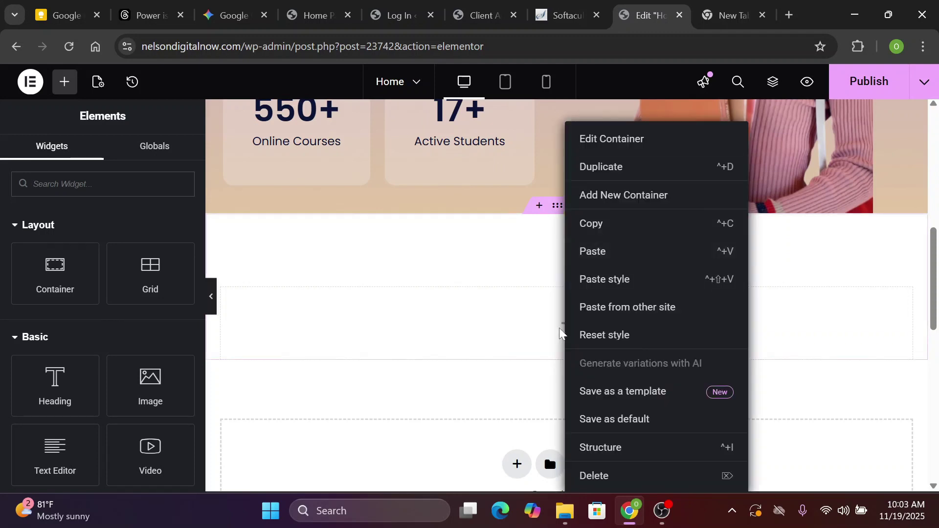
{"action": "key", "text": "Escape"}
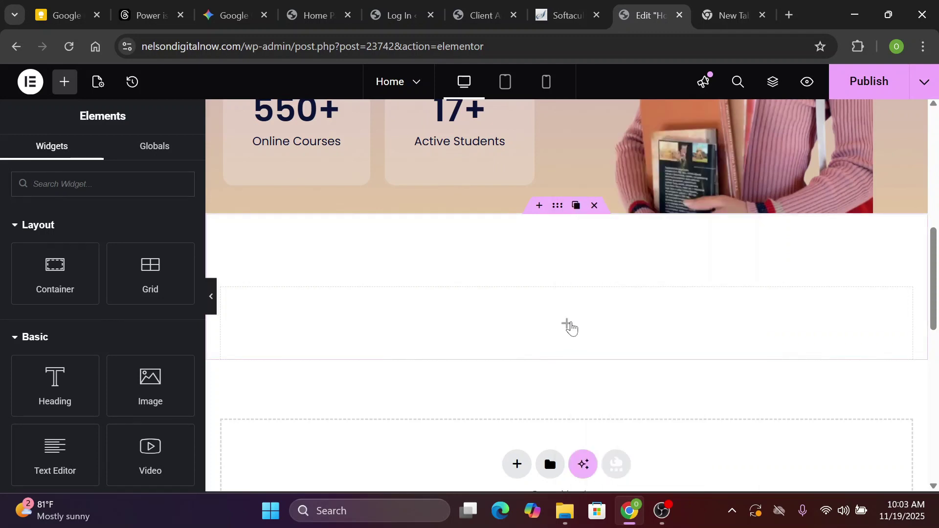
{"action": "right_click", "coordinate": [570, 329]}
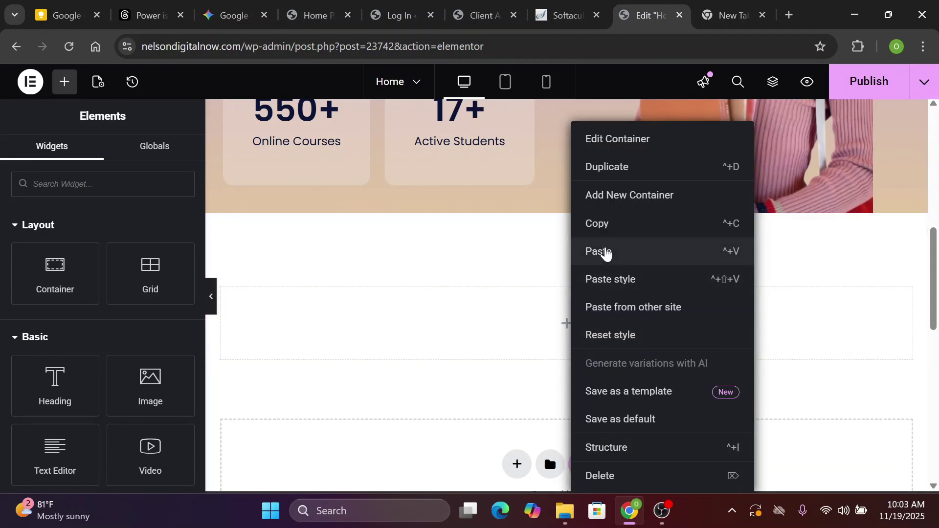
{"action": "left_click", "coordinate": [606, 251]}
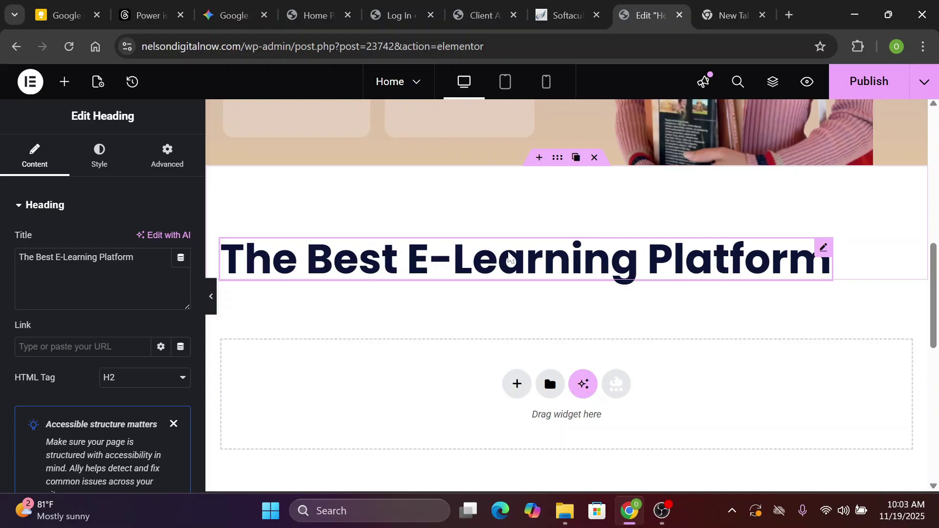
{"action": "scroll", "coordinate": [507, 254], "scroll_direction": "up", "scroll_amount": 7}
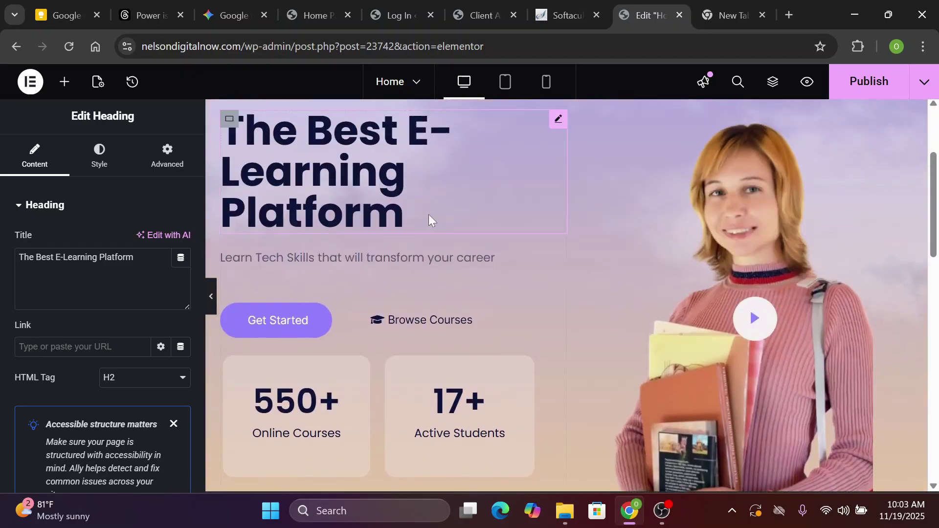
{"action": "scroll", "coordinate": [429, 214], "scroll_direction": "down", "scroll_amount": 2}
{"action": "scroll", "coordinate": [428, 214], "scroll_direction": "down", "scroll_amount": 4}
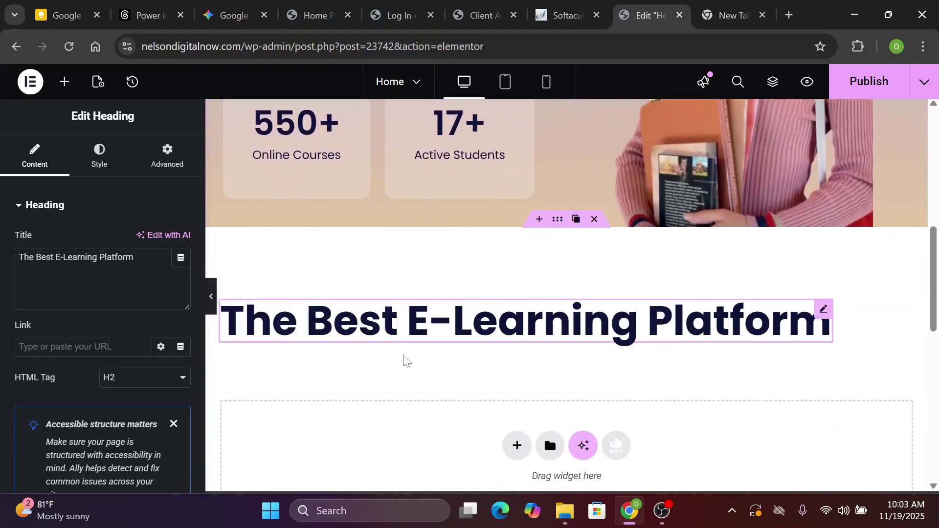
Change the copied heading's Typography size from 56 px to 46 px
{"action": "left_click", "coordinate": [108, 167]}
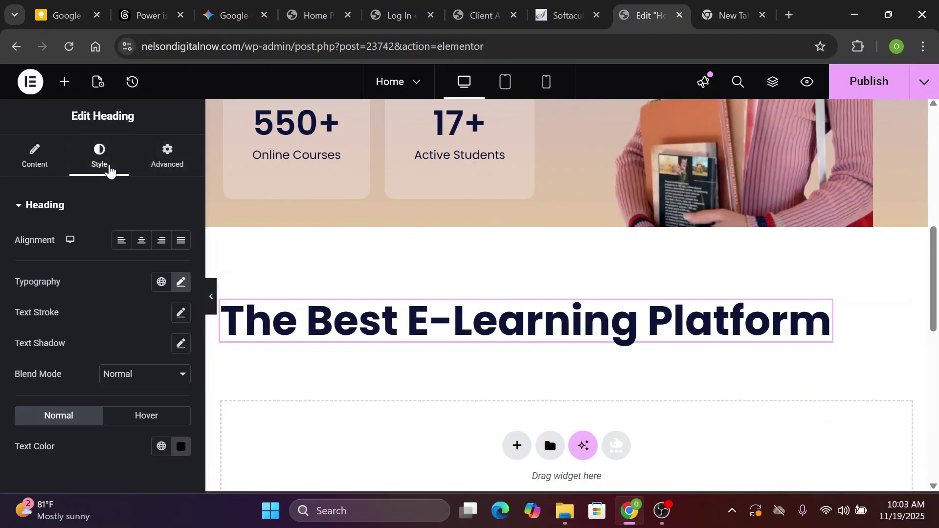
{"action": "left_click", "coordinate": [166, 161]}
{"action": "left_click", "coordinate": [95, 153]}
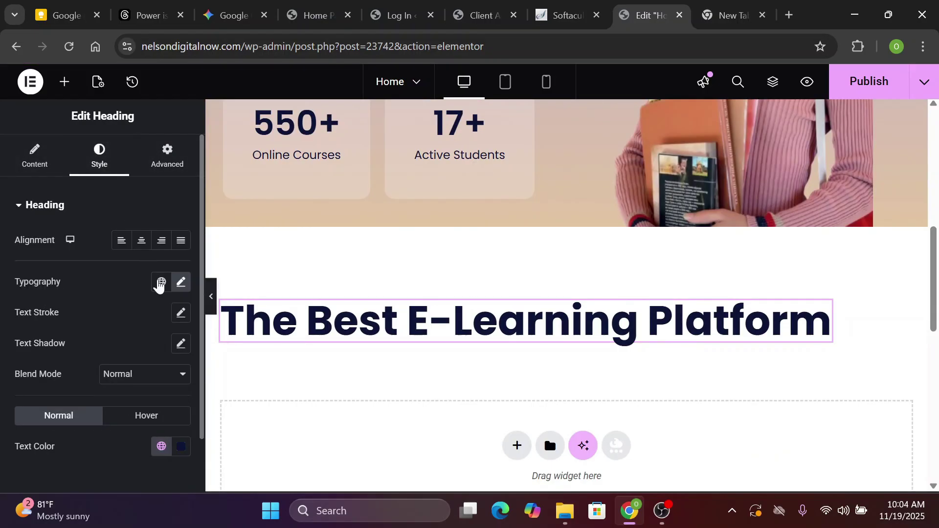
{"action": "left_click", "coordinate": [180, 284]}
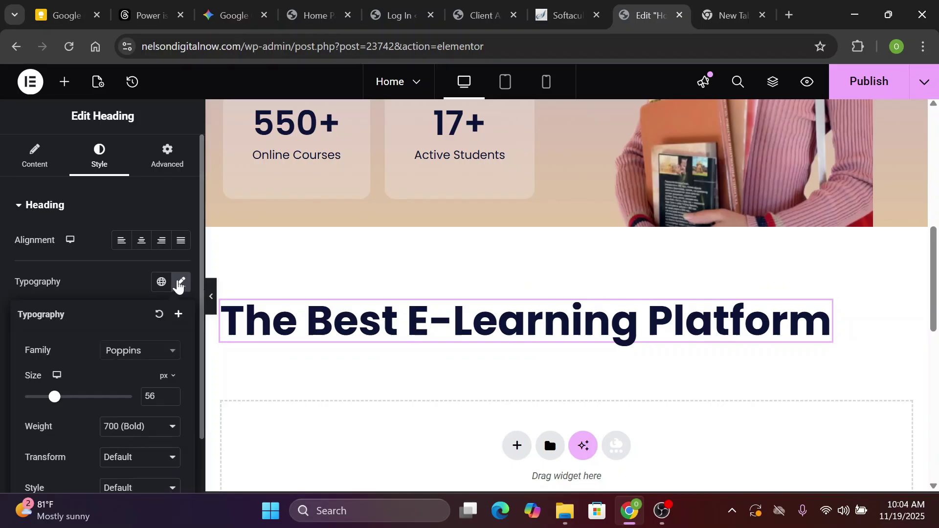
{"action": "left_click", "coordinate": [157, 397]}
{"action": "type", "text": "46"}
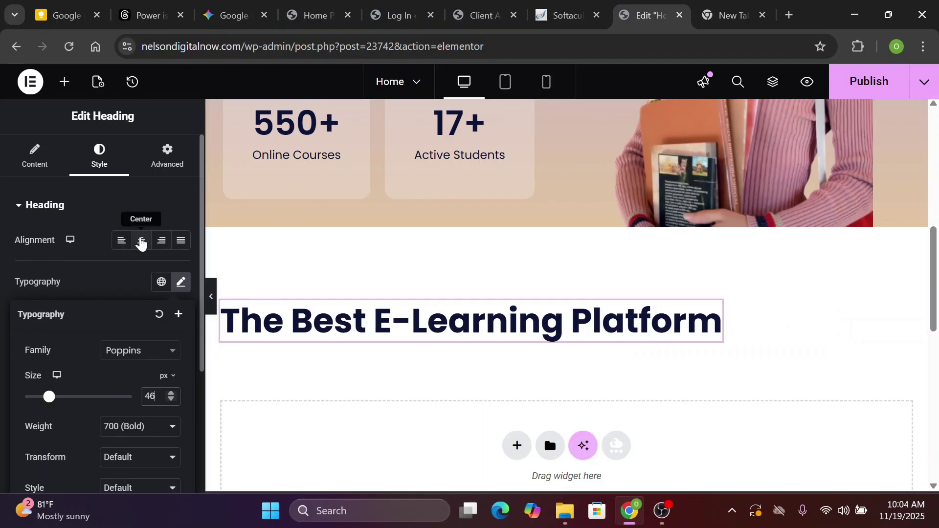
{"action": "left_click", "coordinate": [141, 242]}
{"action": "left_click", "coordinate": [168, 158]}
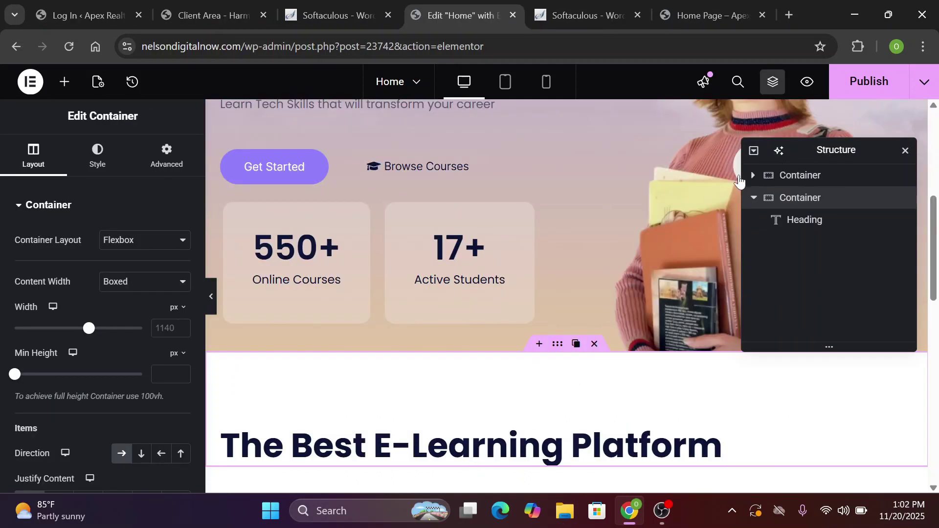
{"action": "left_click", "coordinate": [773, 83]}
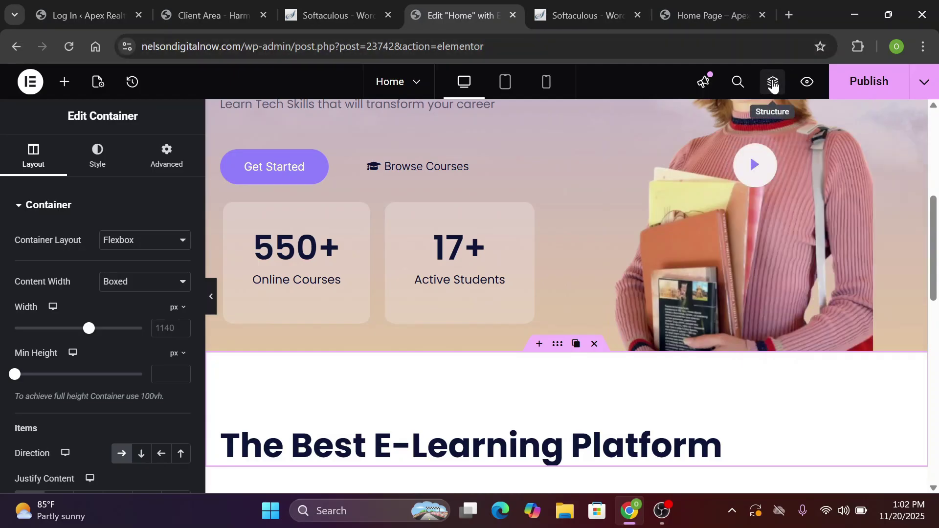
{"action": "left_click", "coordinate": [774, 83]}
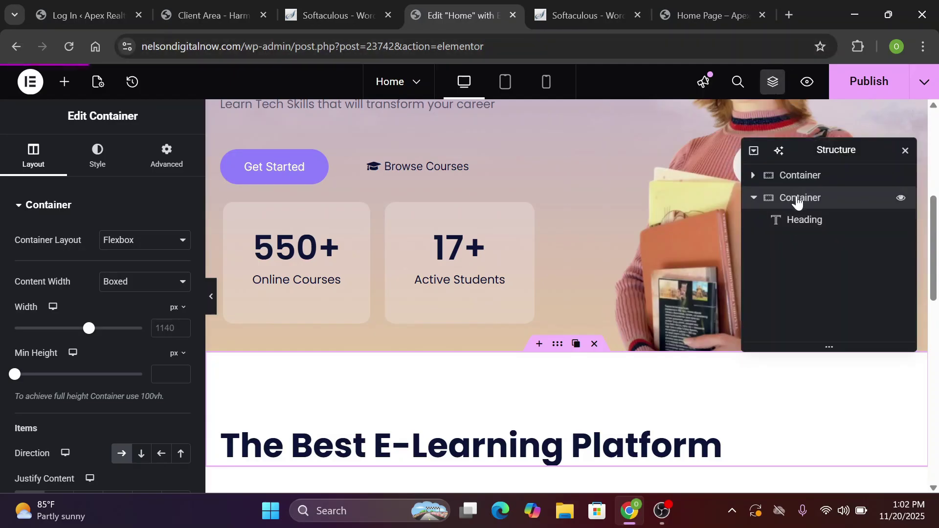
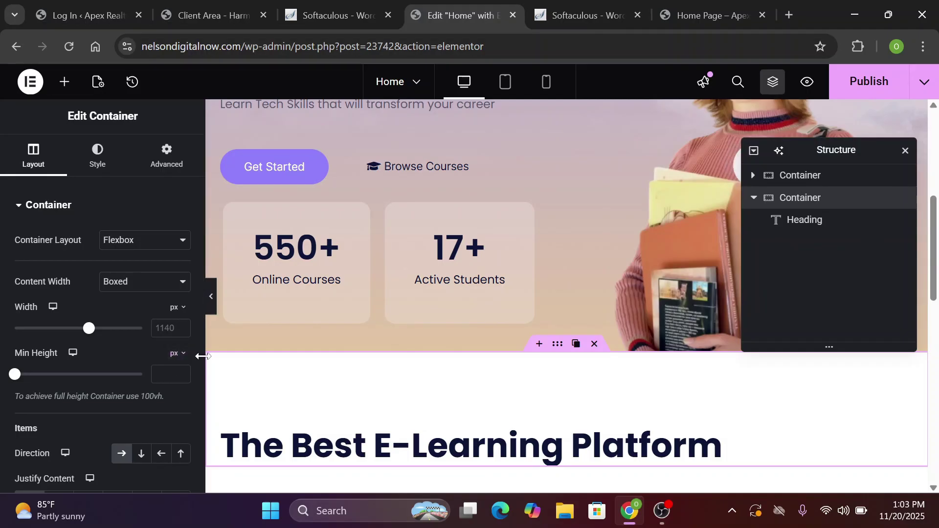
Set the heading container's Justify Content to Center, then select its heading
{"action": "scroll", "coordinate": [196, 377], "scroll_direction": "down", "scroll_amount": 6}
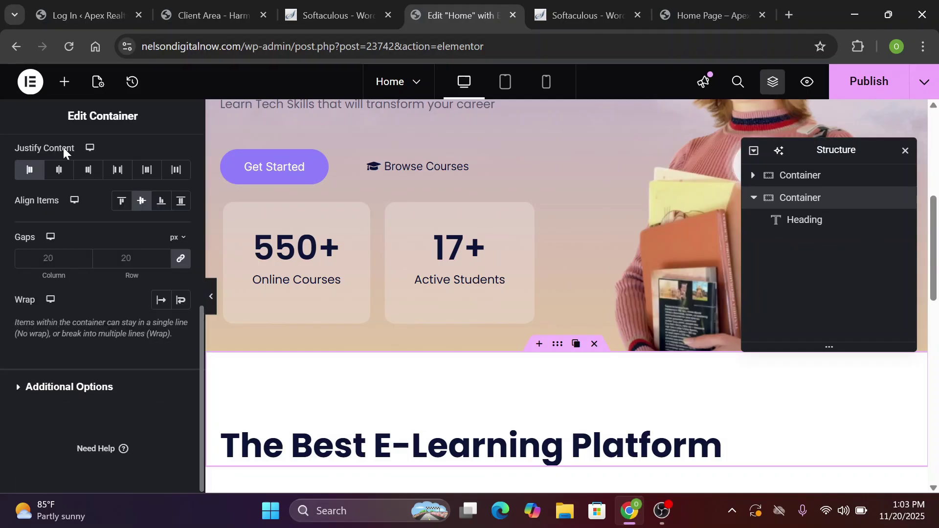
{"action": "scroll", "coordinate": [62, 155], "scroll_direction": "up", "scroll_amount": 7}
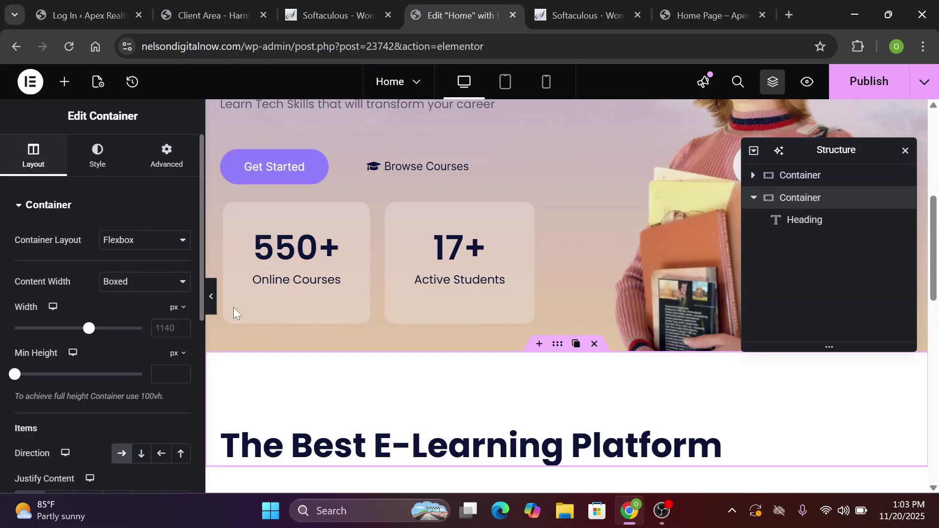
{"action": "left_click", "coordinate": [201, 395]}
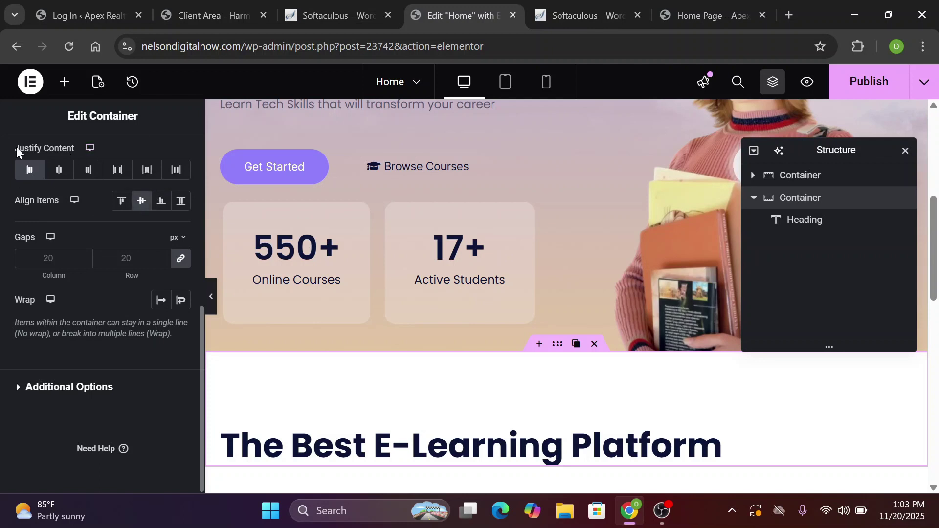
{"action": "left_click", "coordinate": [59, 172]}
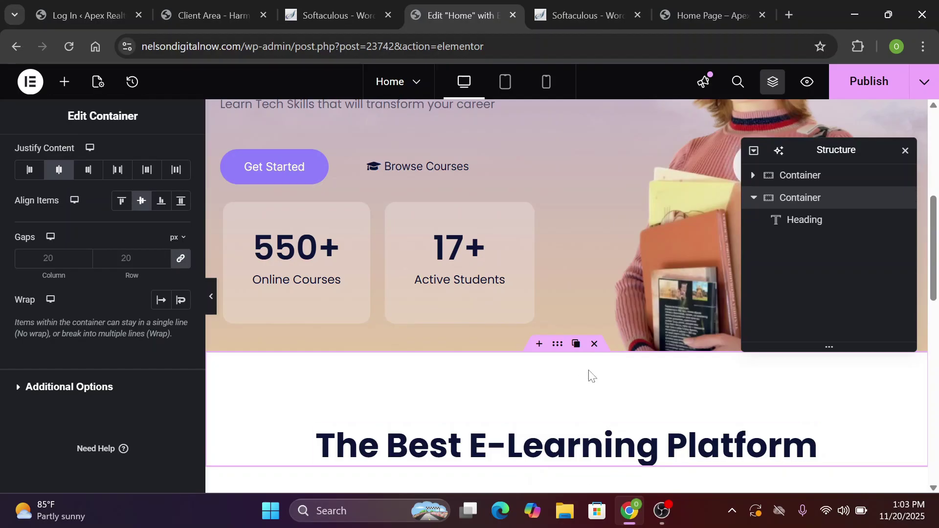
{"action": "scroll", "coordinate": [512, 390], "scroll_direction": "down", "scroll_amount": 4}
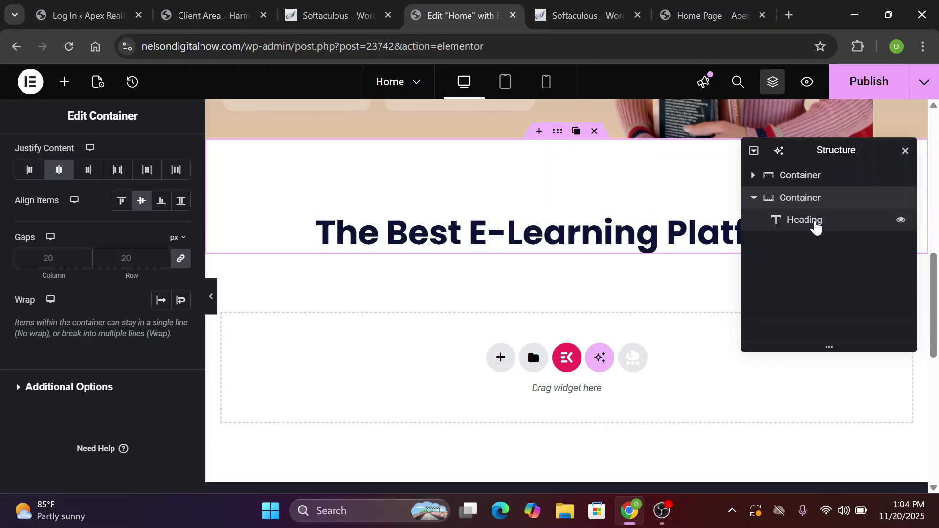
{"action": "left_click", "coordinate": [815, 225]}
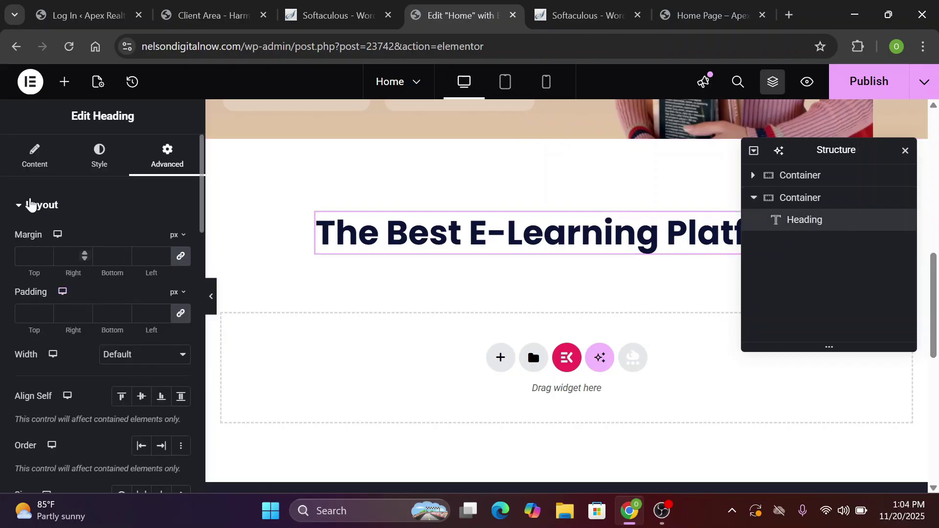
Replace the heading title with 'The Best Online Courses' and bring up the widget library
{"action": "left_click", "coordinate": [40, 166]}
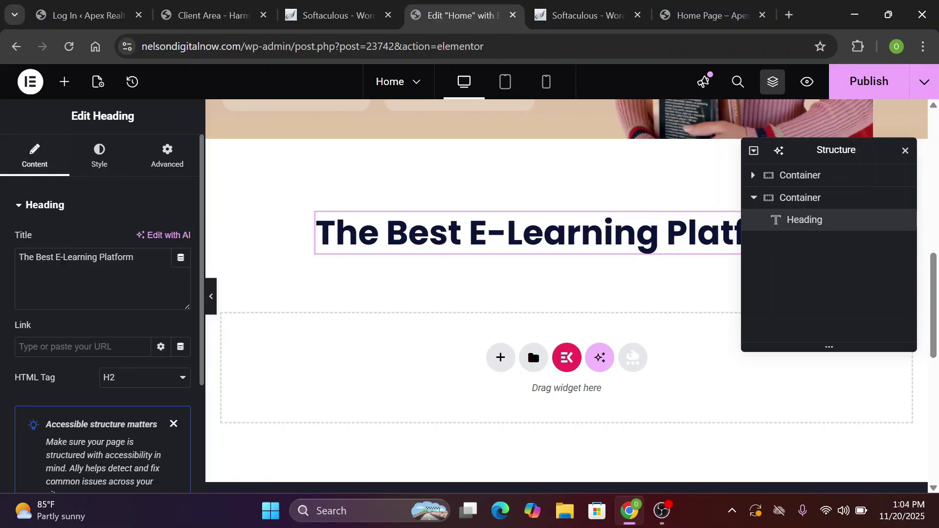
{"action": "left_click_drag", "start_coordinate": [139, 258], "coordinate": [19, 258]}
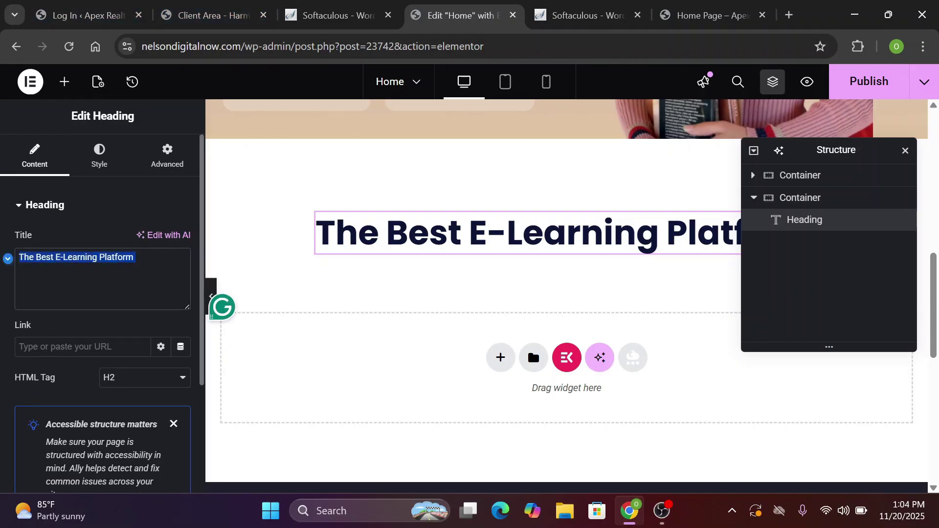
{"action": "scroll", "coordinate": [566, 293], "scroll_direction": "down", "scroll_amount": 2}
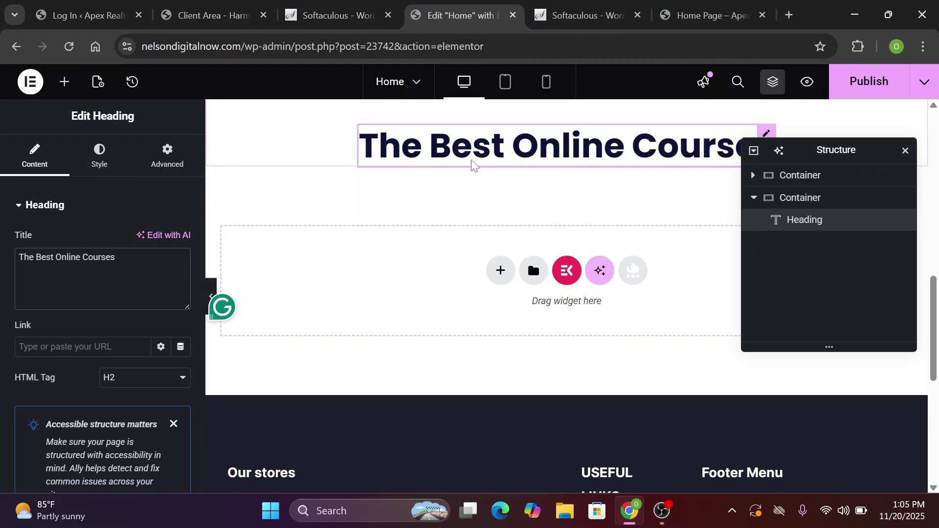
{"action": "left_click", "coordinate": [65, 83]}
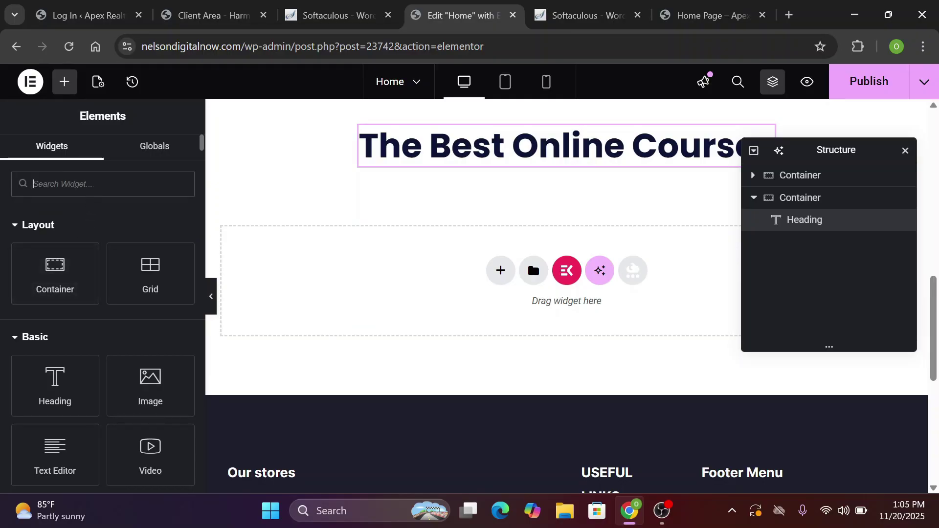
Drop a Text Editor widget into the heading's container and set Direction to Column - vertical
{"action": "type", "text": "text"}
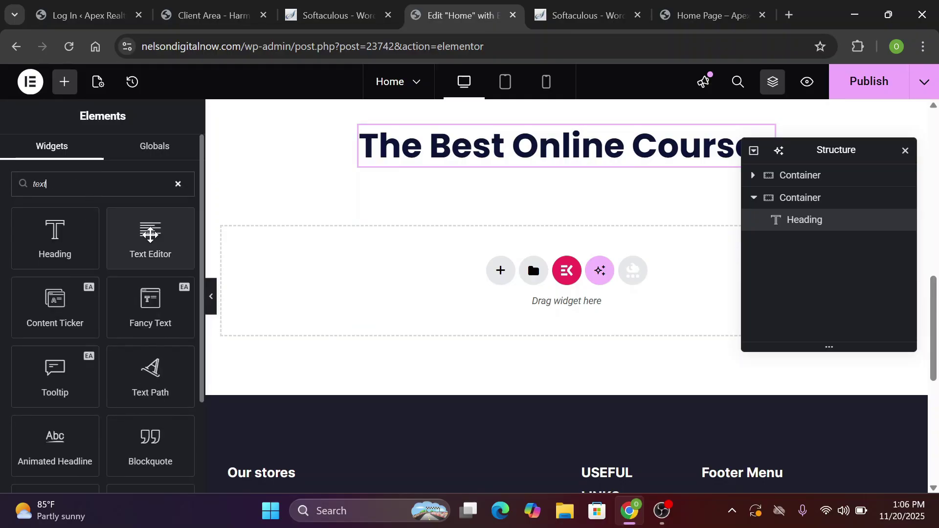
{"action": "left_click_drag", "start_coordinate": [150, 235], "coordinate": [454, 142]}
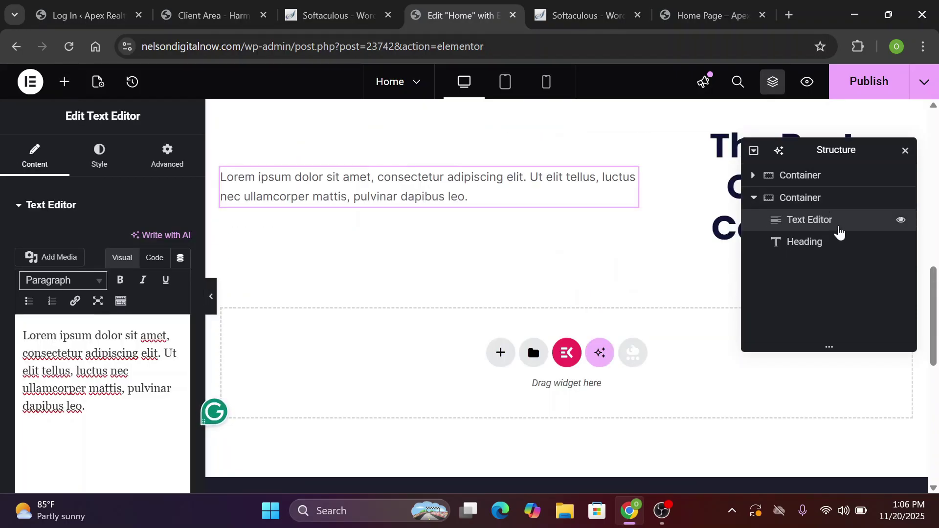
{"action": "left_click_drag", "start_coordinate": [838, 218], "coordinate": [834, 247]}
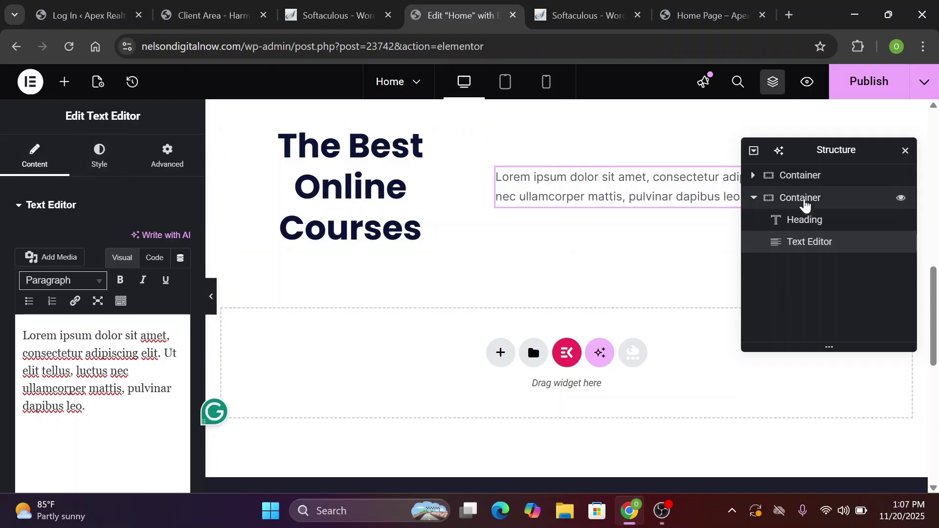
{"action": "left_click", "coordinate": [805, 202]}
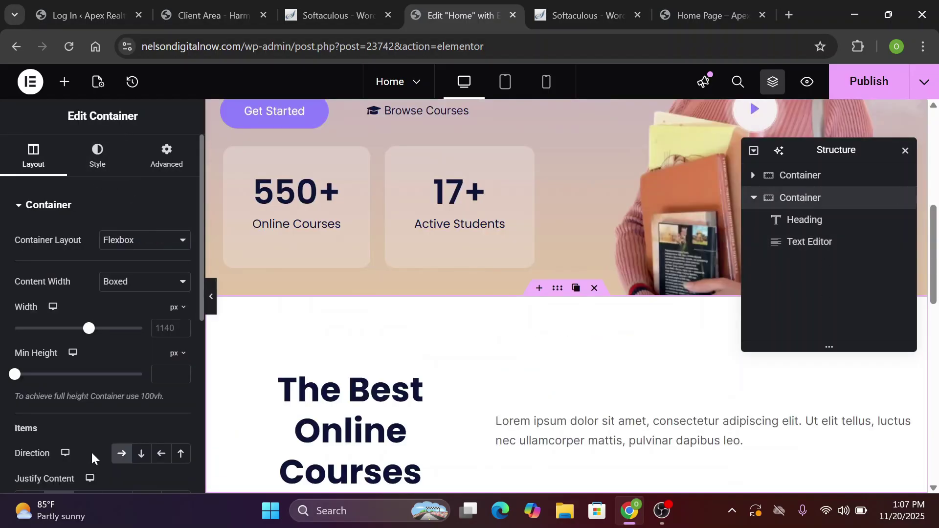
{"action": "left_click", "coordinate": [141, 454]}
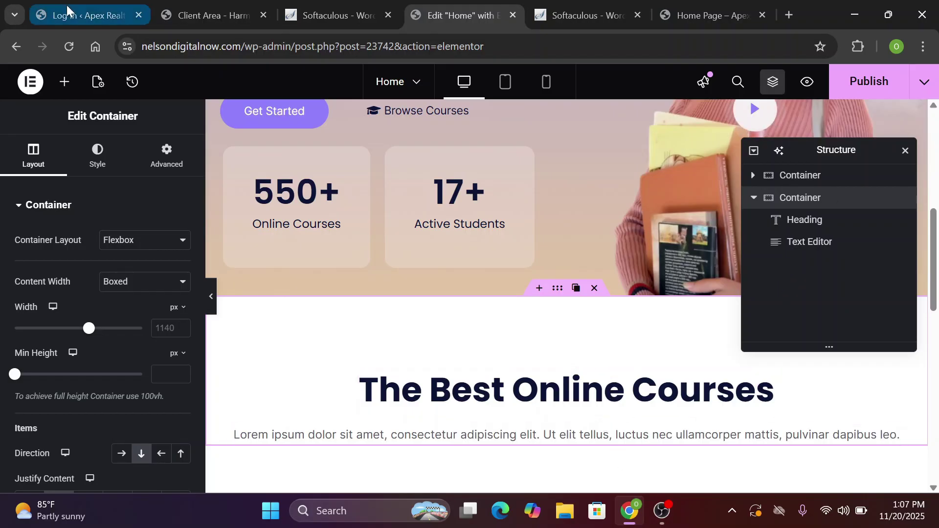
After checking the live Home page, apply the Primary global font to the subtitle paragraph
{"action": "key", "text": "ctrl+9"}
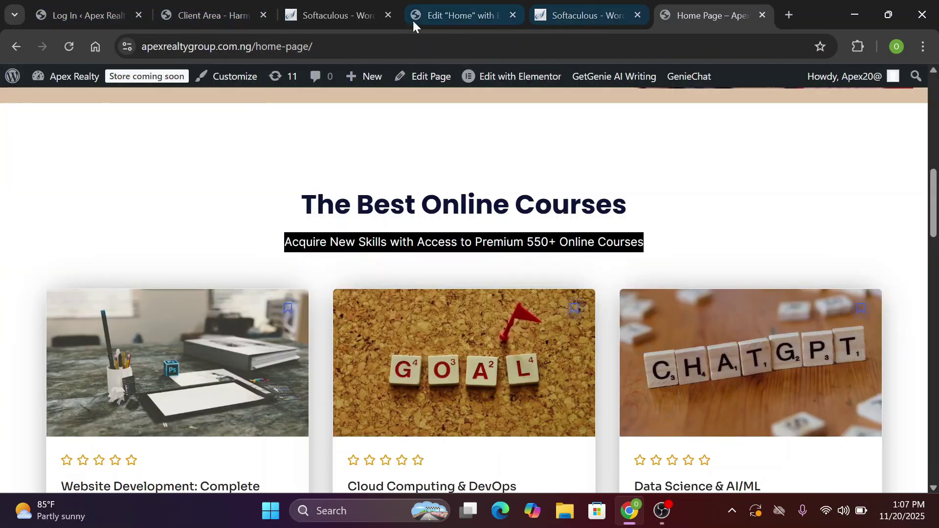
{"action": "left_click", "coordinate": [426, 7]}
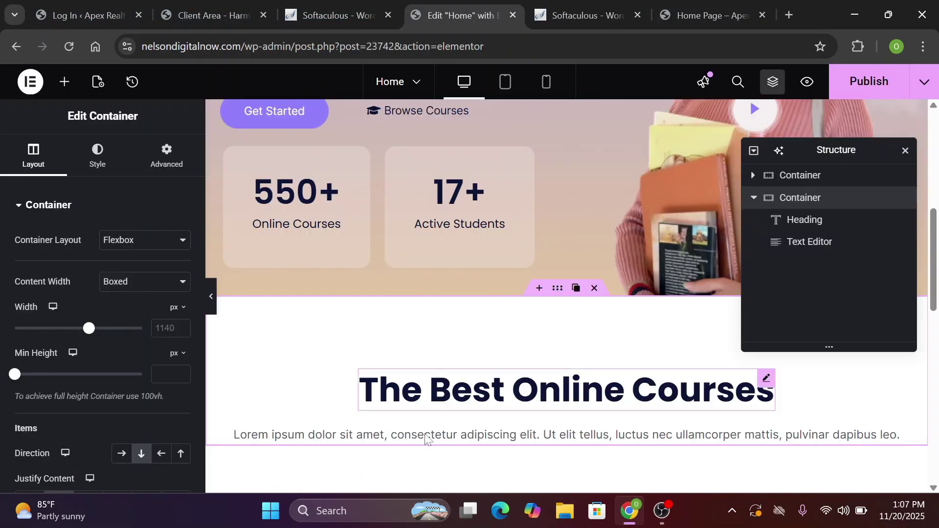
{"action": "left_click", "coordinate": [777, 248]}
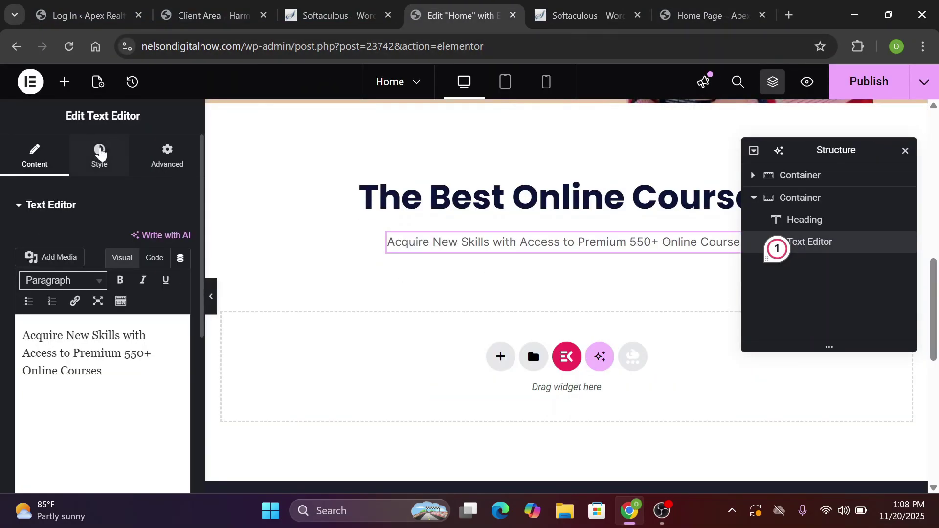
{"action": "left_click", "coordinate": [99, 151]}
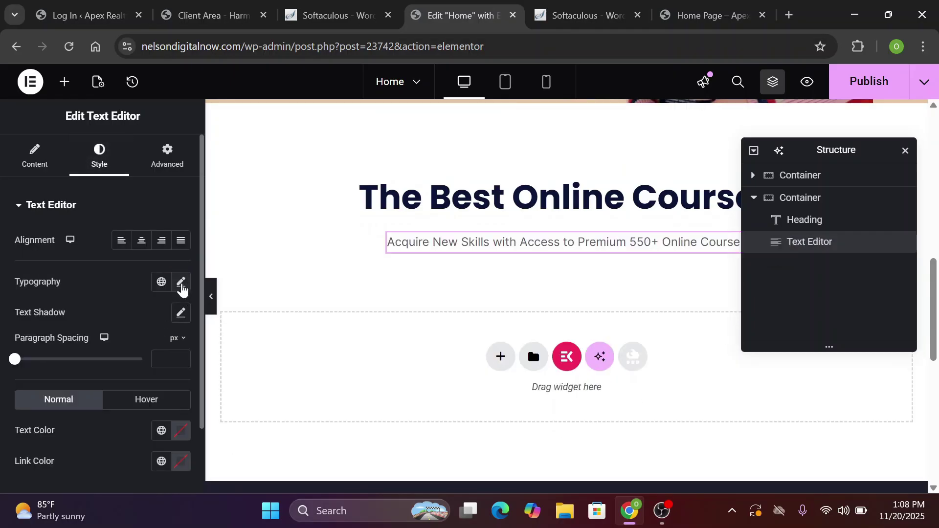
{"action": "left_click", "coordinate": [162, 282]}
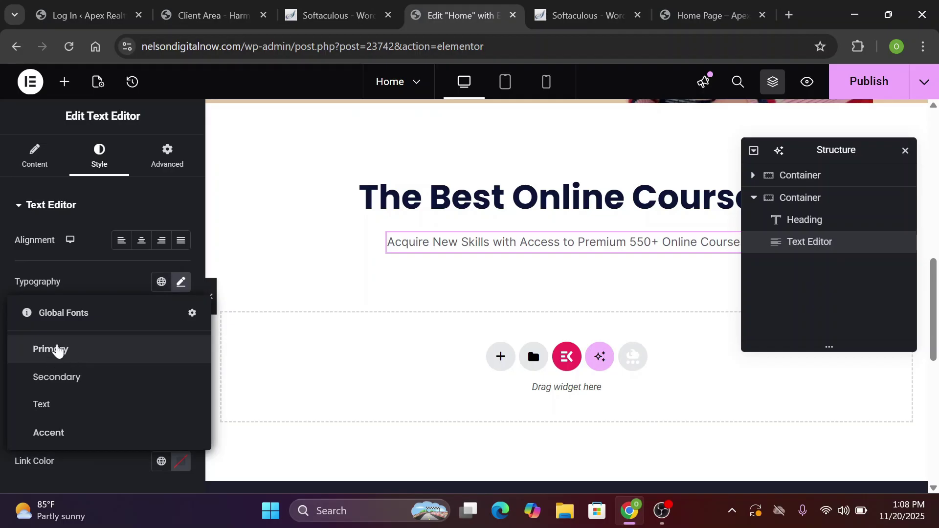
{"action": "left_click", "coordinate": [125, 288]}
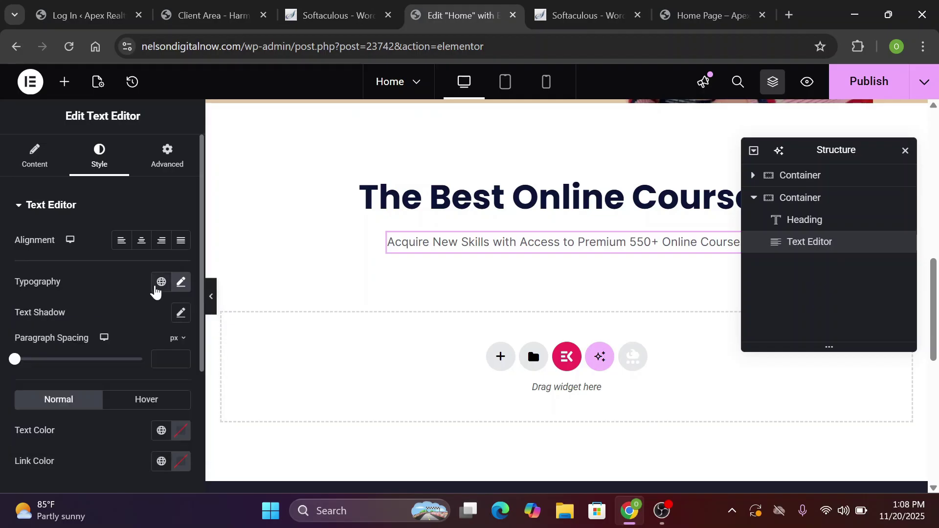
{"action": "left_click", "coordinate": [161, 284]}
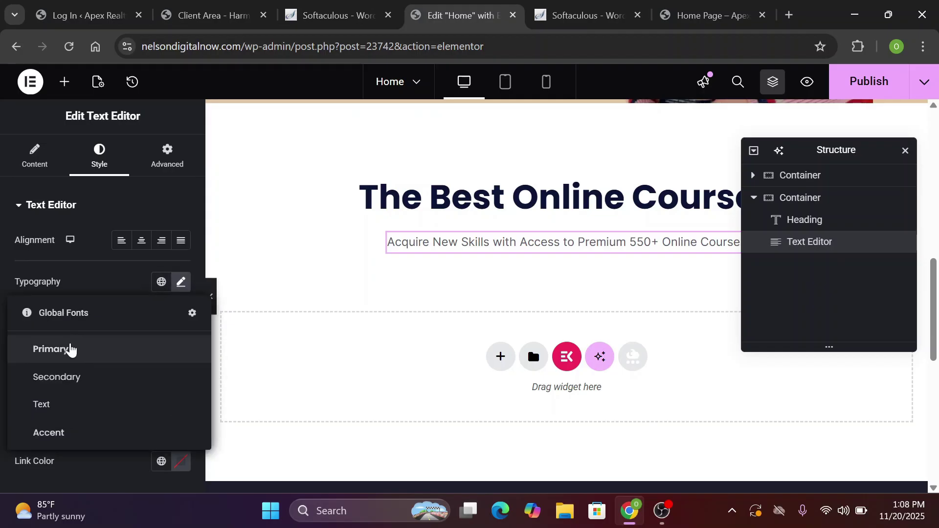
{"action": "left_click", "coordinate": [70, 348]}
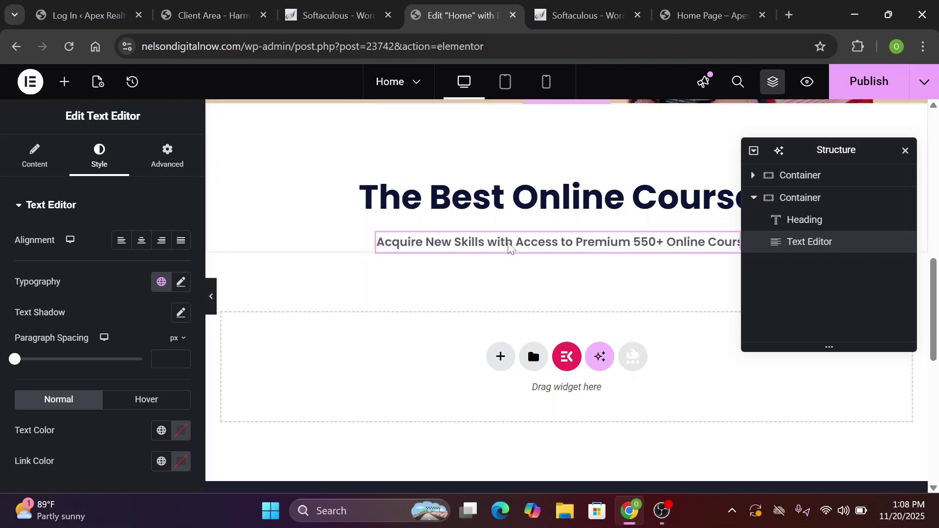
Restore the subtitle's earlier typography from the edit history and close the structure panel
{"action": "scroll", "coordinate": [323, 364], "scroll_direction": "up", "scroll_amount": 2}
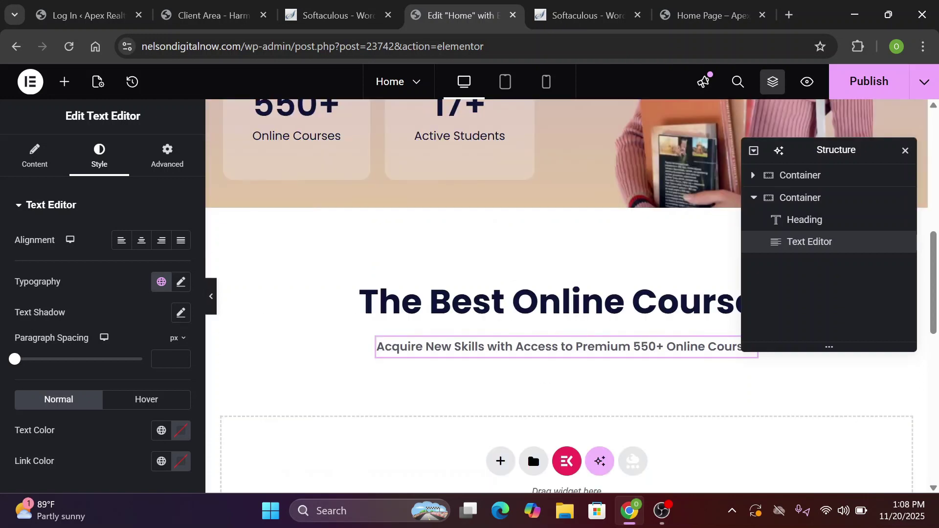
{"action": "left_click", "coordinate": [132, 82]}
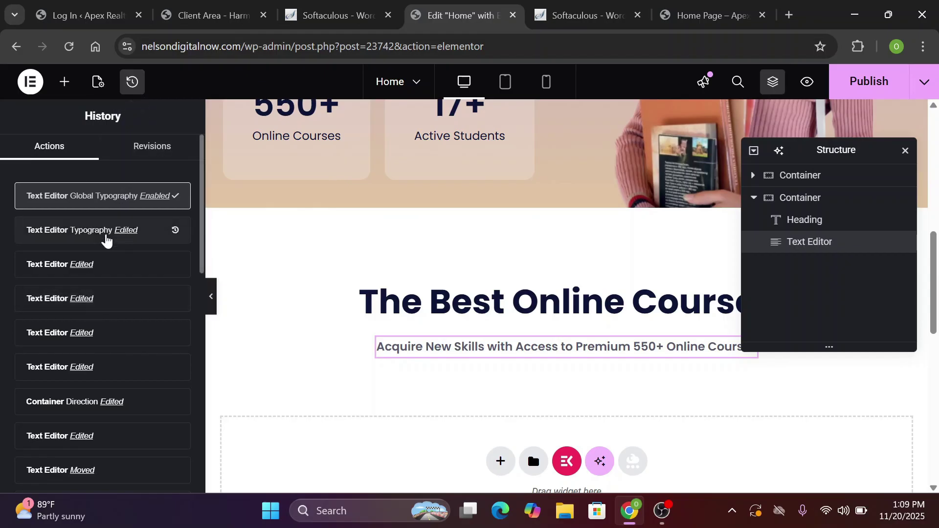
{"action": "left_click", "coordinate": [100, 234]}
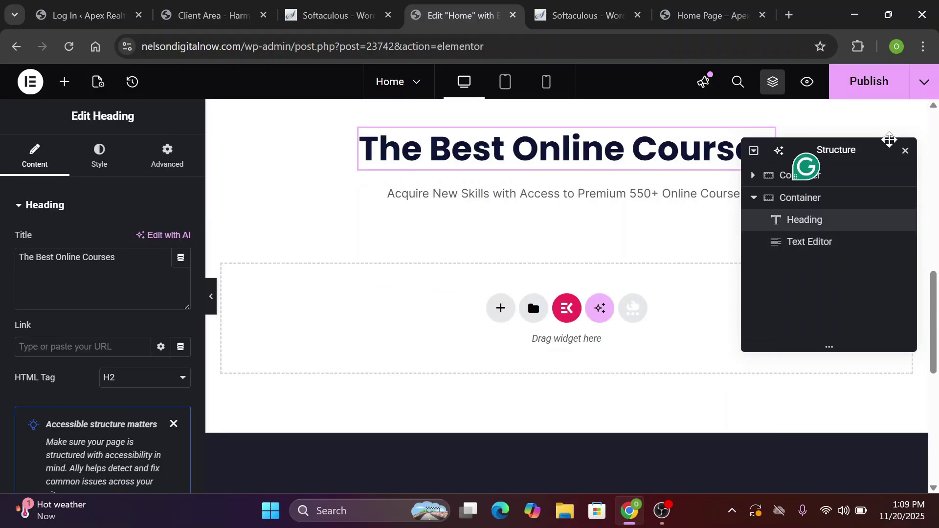
{"action": "left_click_drag", "start_coordinate": [892, 142], "coordinate": [925, 98]}
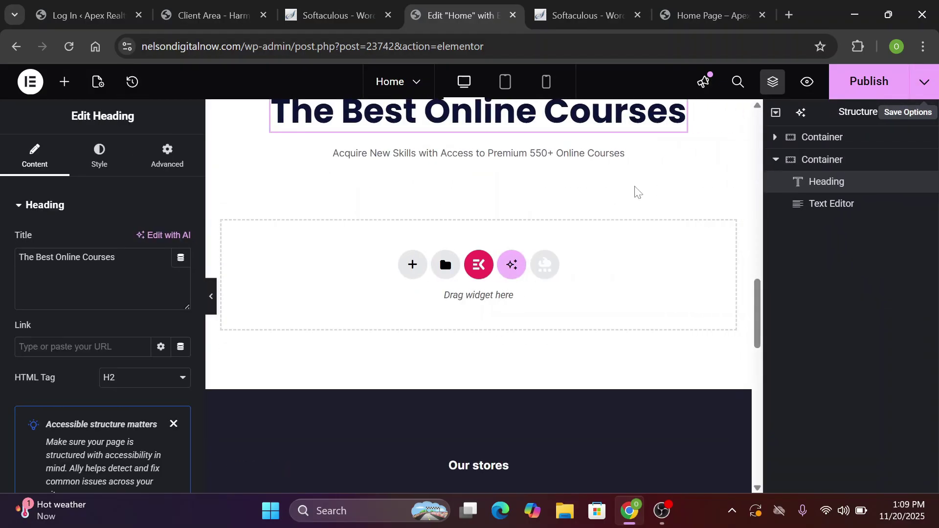
{"action": "left_click", "coordinate": [928, 113]}
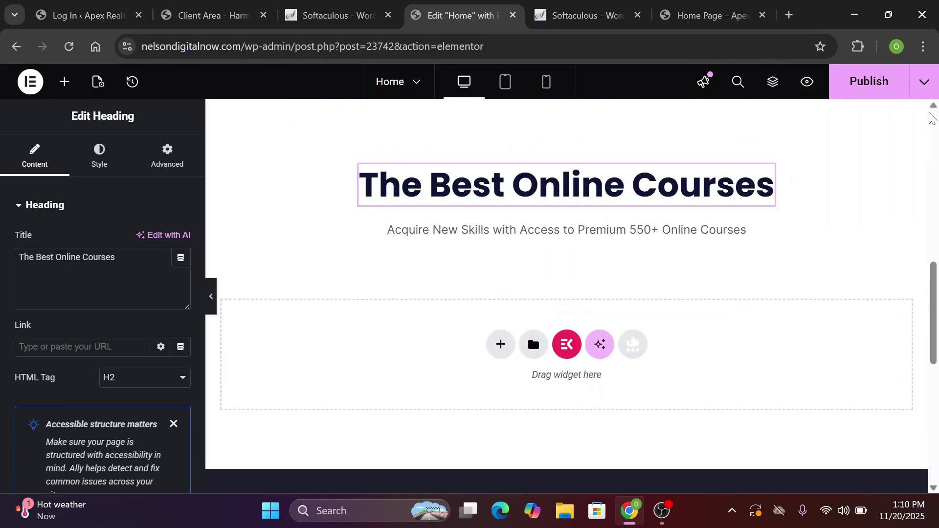
{"action": "scroll", "coordinate": [649, 384], "scroll_direction": "up", "scroll_amount": 1}
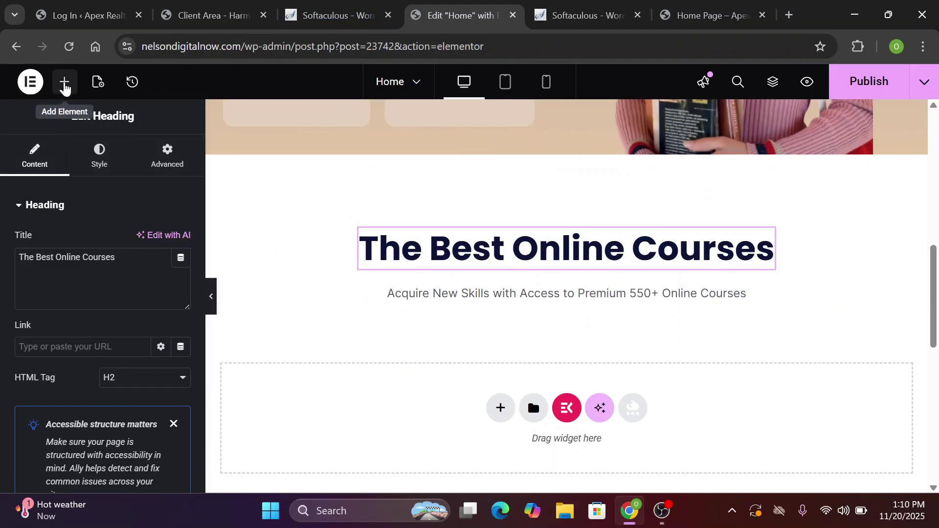
Search the widget library for 'lis' to find list widgets
{"action": "left_click", "coordinate": [65, 89]}
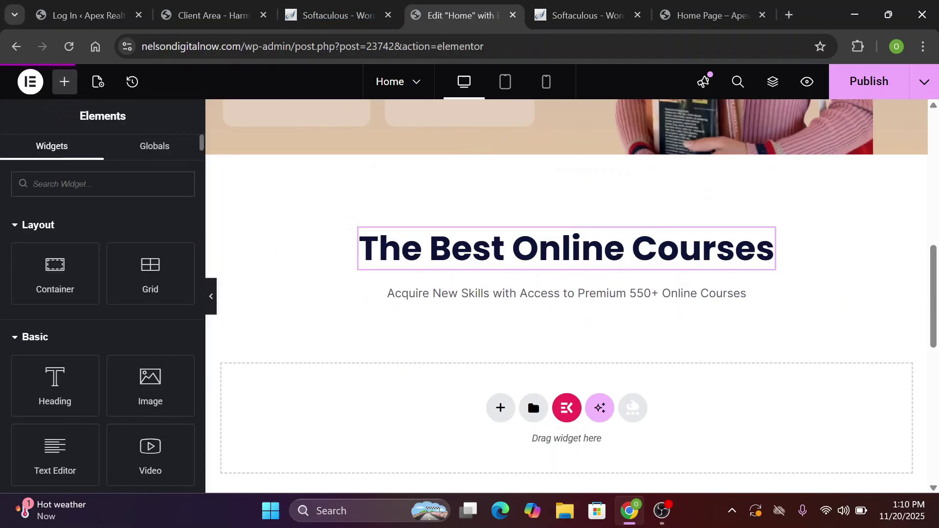
{"action": "type", "text": "co"}
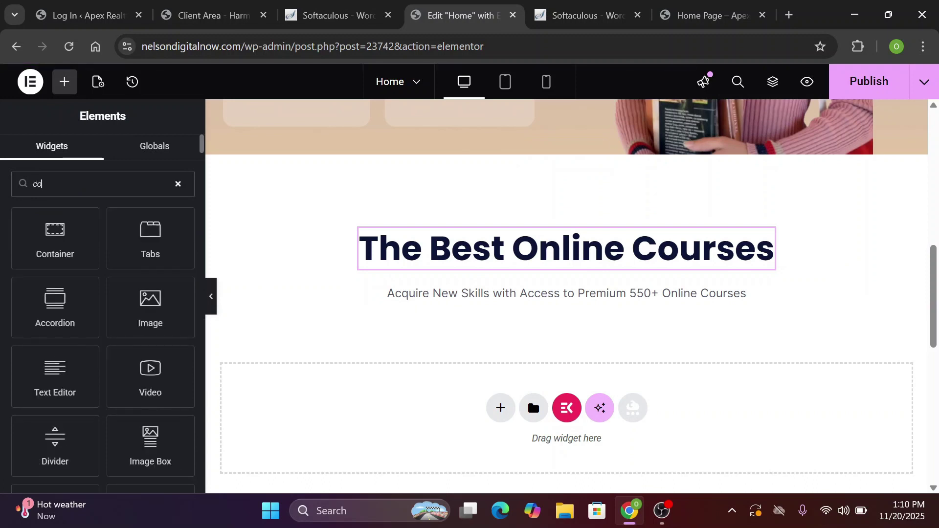
{"action": "key", "text": "BackSpace"}
{"action": "key", "text": "BackSpace"}
{"action": "type", "text": "lis"}
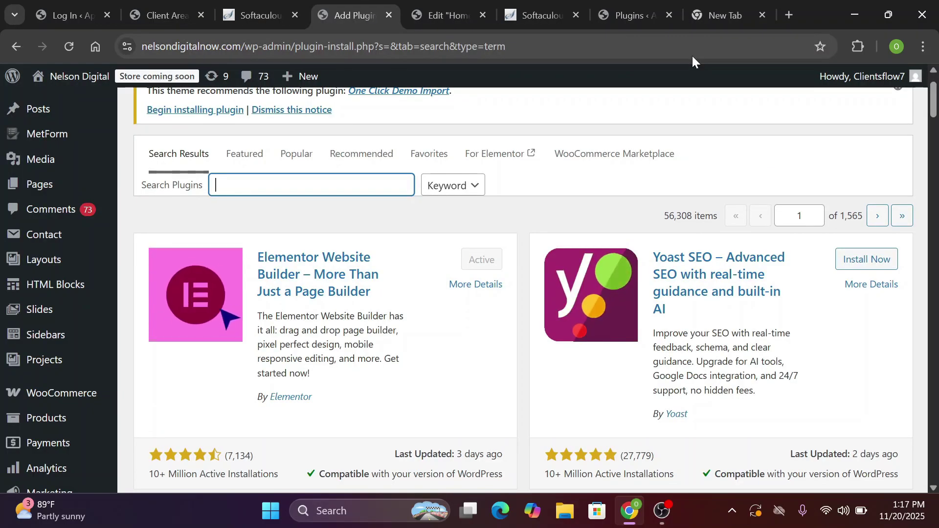
Search the Add Plugins page for 'tutor lms elementor'
{"action": "mouse_move", "coordinate": [46, 133]}
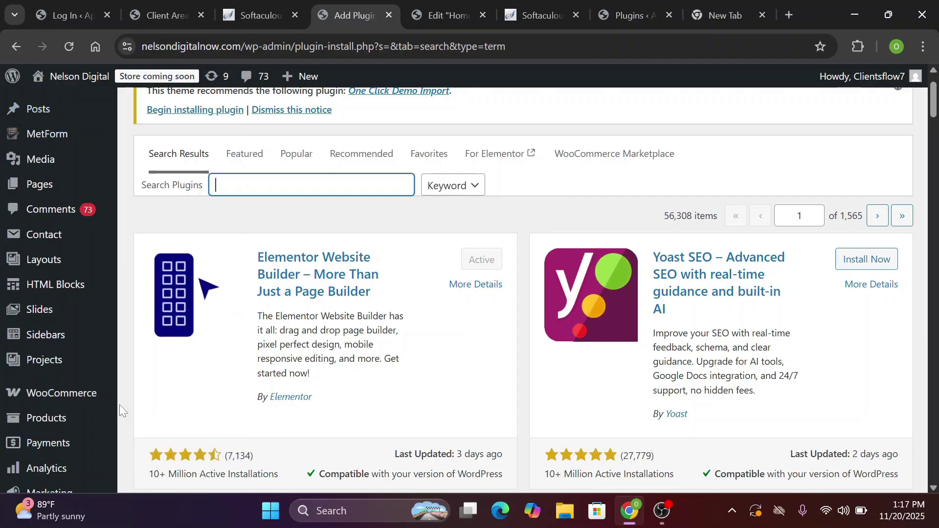
{"action": "scroll", "coordinate": [119, 404], "scroll_direction": "up", "scroll_amount": 1}
{"action": "scroll", "coordinate": [119, 404], "scroll_direction": "down", "scroll_amount": 3}
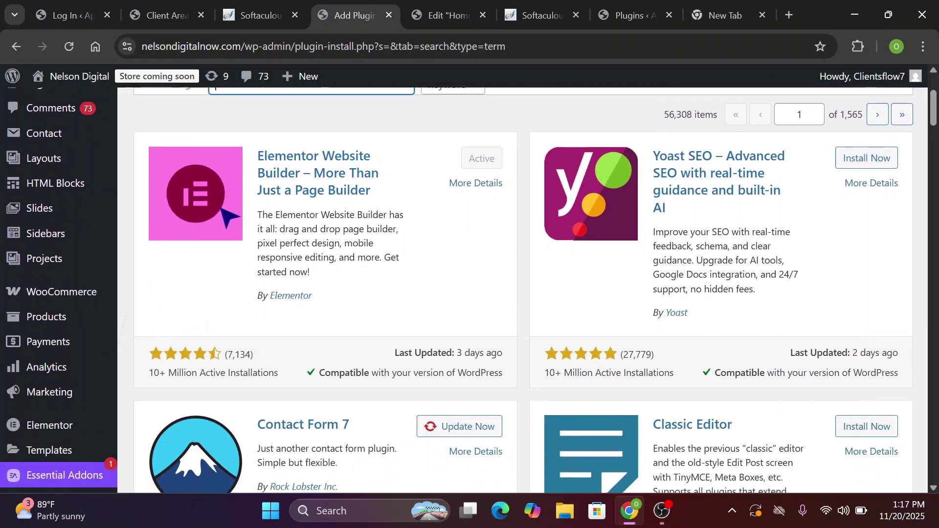
{"action": "scroll", "coordinate": [119, 404], "scroll_direction": "down", "scroll_amount": 6}
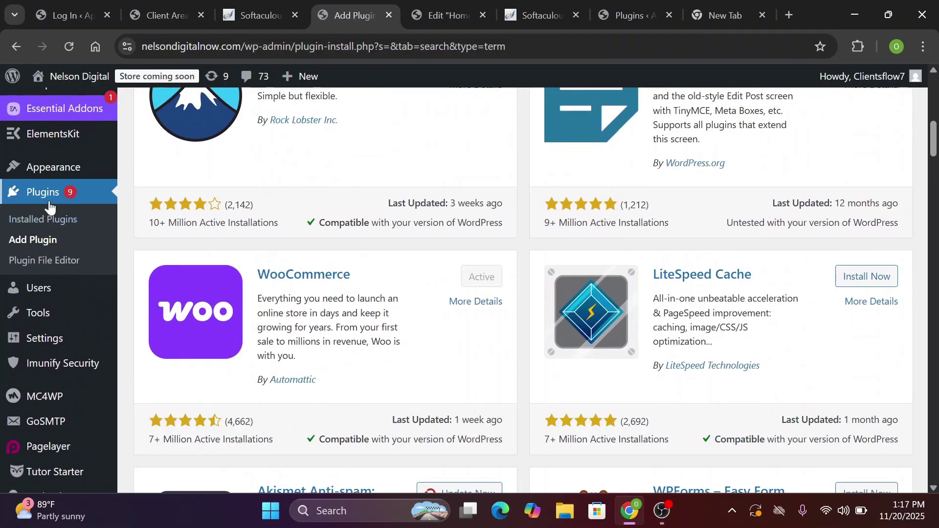
{"action": "left_click", "coordinate": [42, 242]}
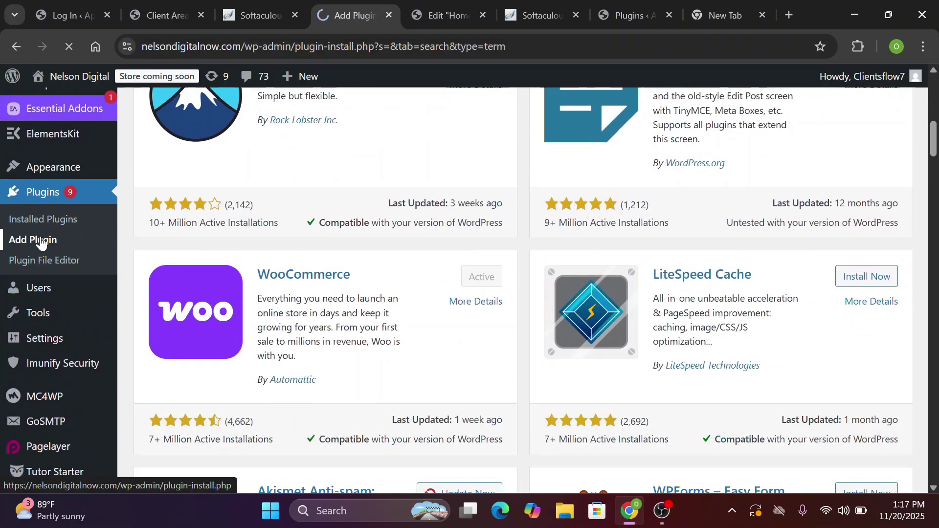
{"action": "type", "text": "to"}
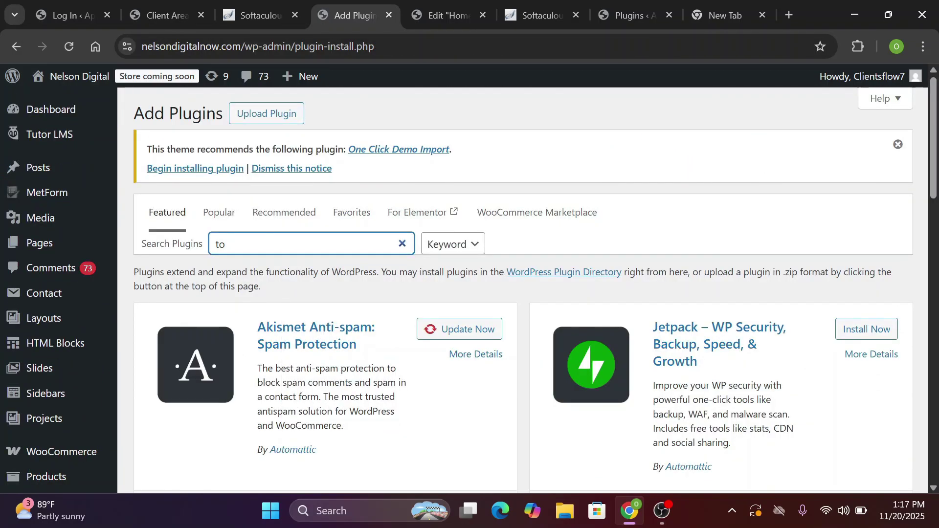
{"action": "type", "text": "uto"}
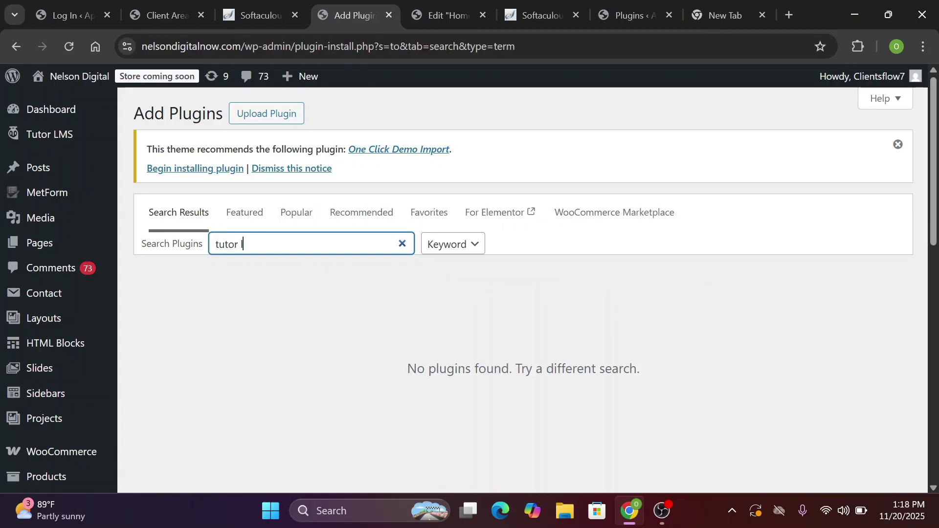
{"action": "type", "text": "r lms elementor"}
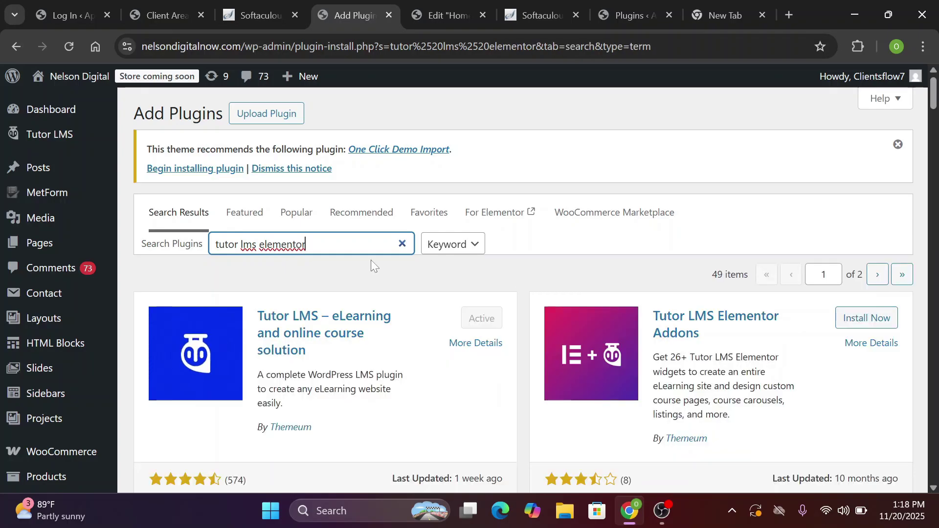
Install and activate the Tutor LMS Elementor Addons plugin
{"action": "scroll", "coordinate": [371, 260], "scroll_direction": "down", "scroll_amount": 1}
{"action": "scroll", "coordinate": [371, 260], "scroll_direction": "down", "scroll_amount": 1}
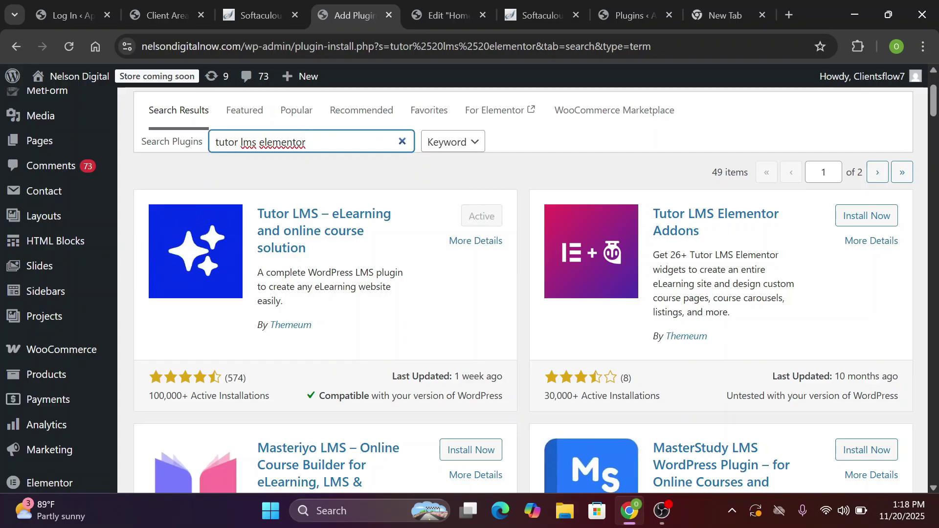
{"action": "left_click", "coordinate": [879, 222]}
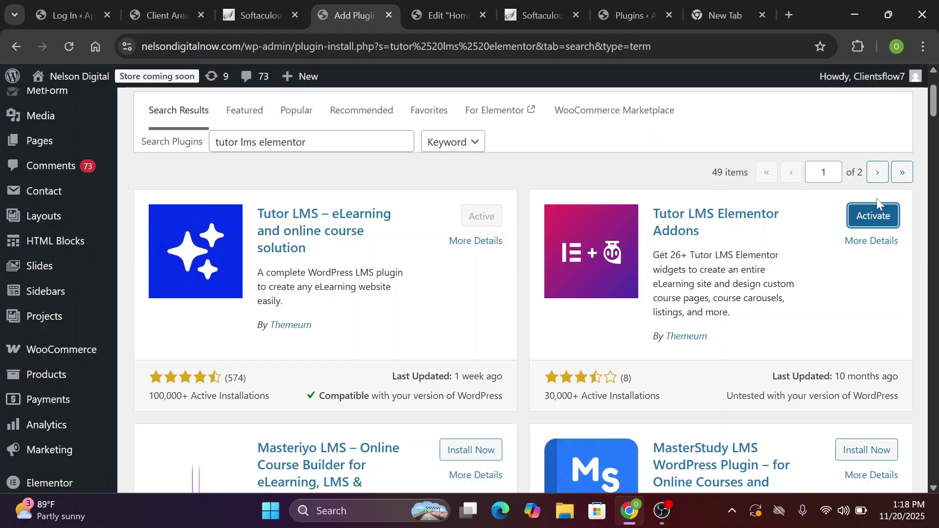
{"action": "left_click", "coordinate": [862, 221]}
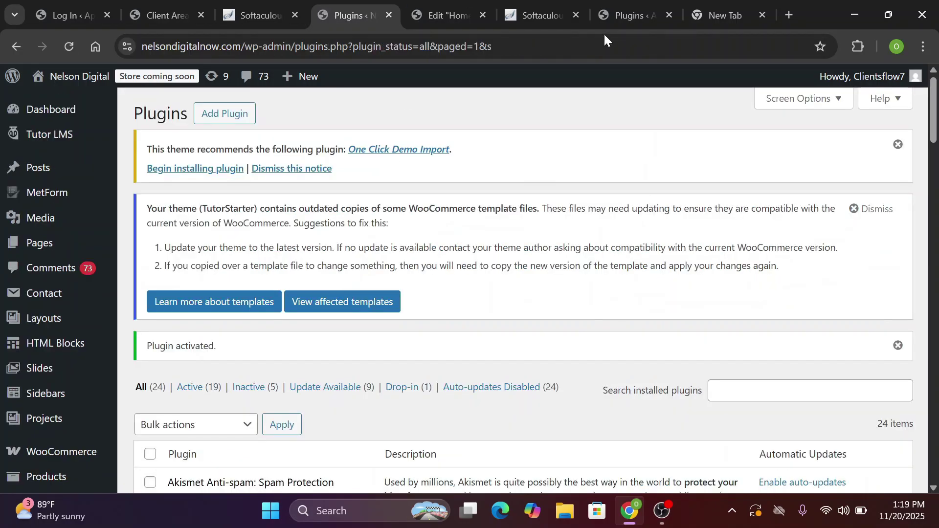
In the Edit Home tab, cancel the reload prompt, publish the Home page, and reload the editor
{"action": "left_click", "coordinate": [443, 13]}
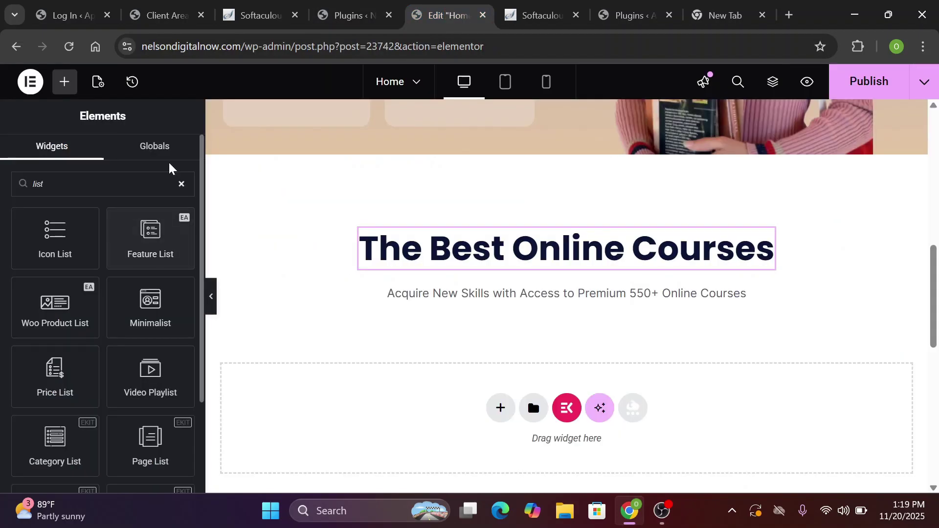
{"action": "key", "text": "F5"}
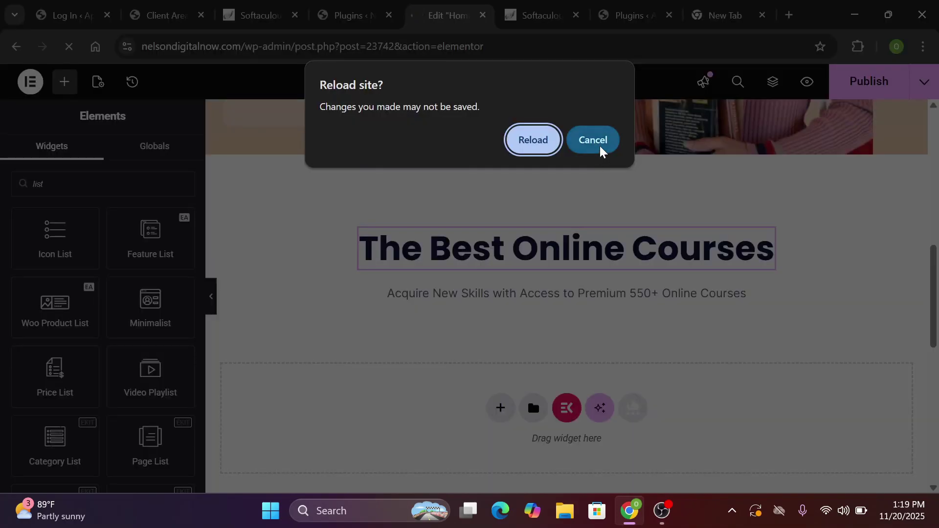
{"action": "left_click", "coordinate": [603, 147]}
{"action": "left_click", "coordinate": [866, 95]}
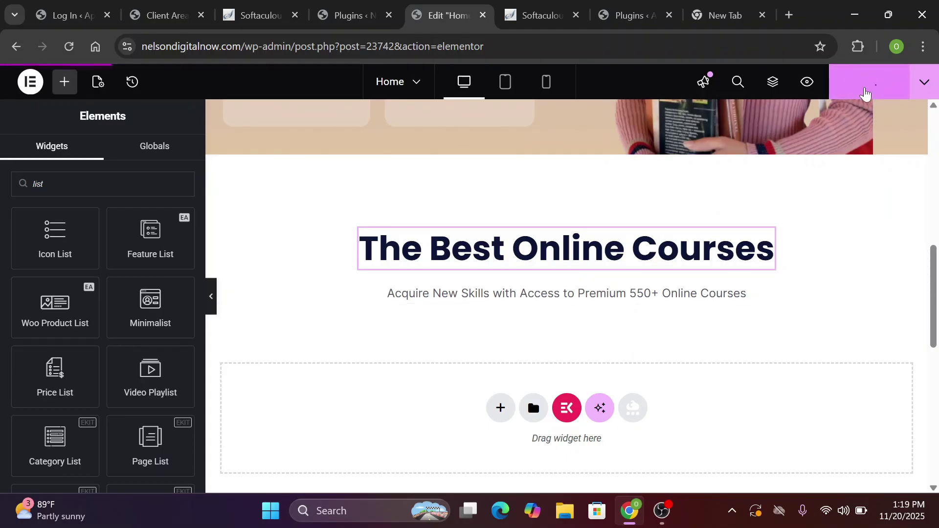
{"action": "left_click", "coordinate": [71, 49]}
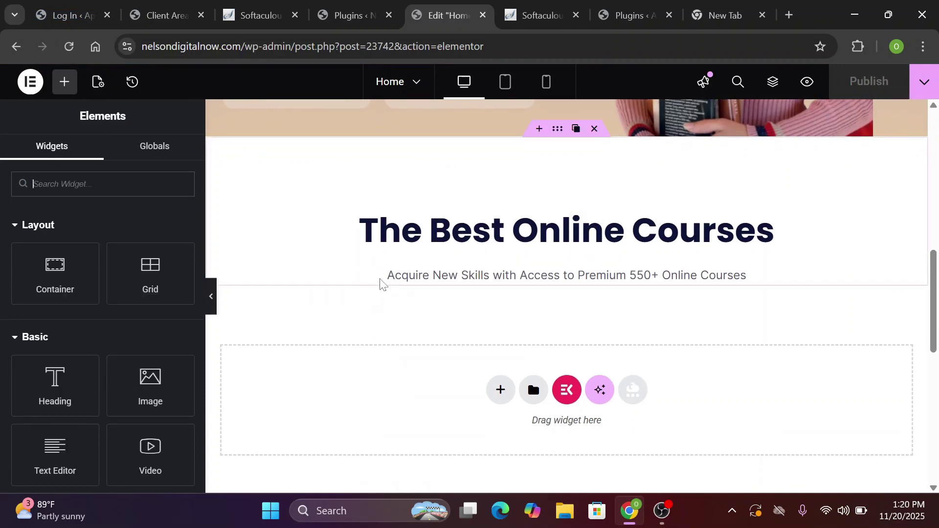
{"action": "left_click", "coordinate": [401, 276]}
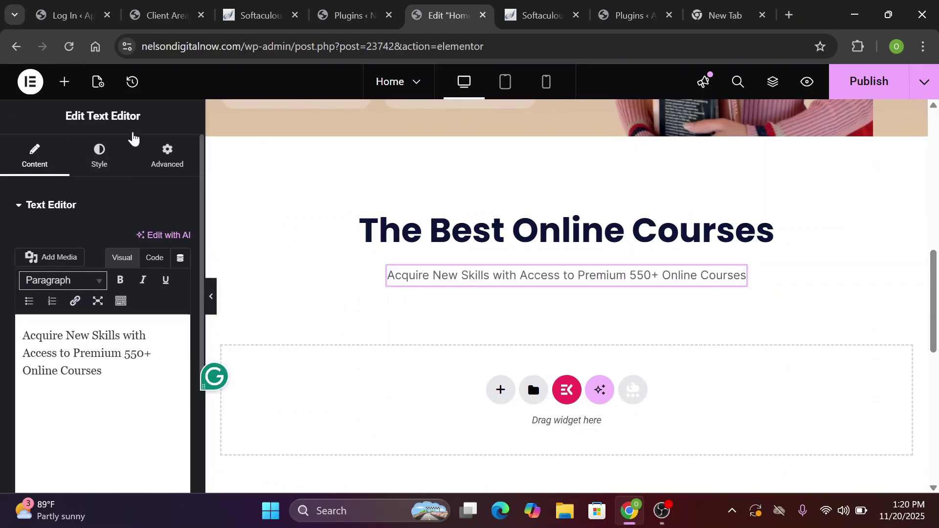
Search widgets for 'list' and place a Course List widget beneath the subtitle text
{"action": "left_click", "coordinate": [65, 84]}
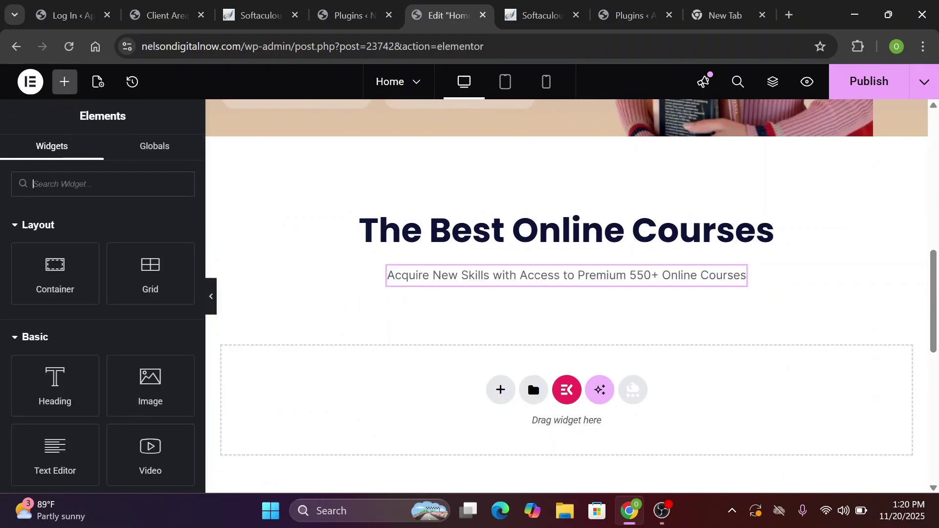
{"action": "type", "text": "list"}
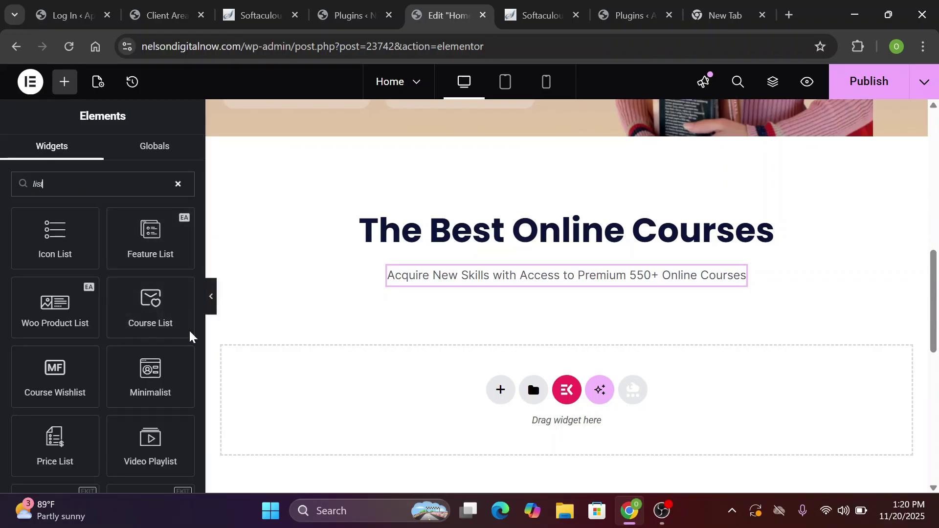
{"action": "left_click_drag", "start_coordinate": [156, 297], "coordinate": [545, 289]}
{"action": "scroll", "coordinate": [545, 289], "scroll_direction": "down", "scroll_amount": 3}
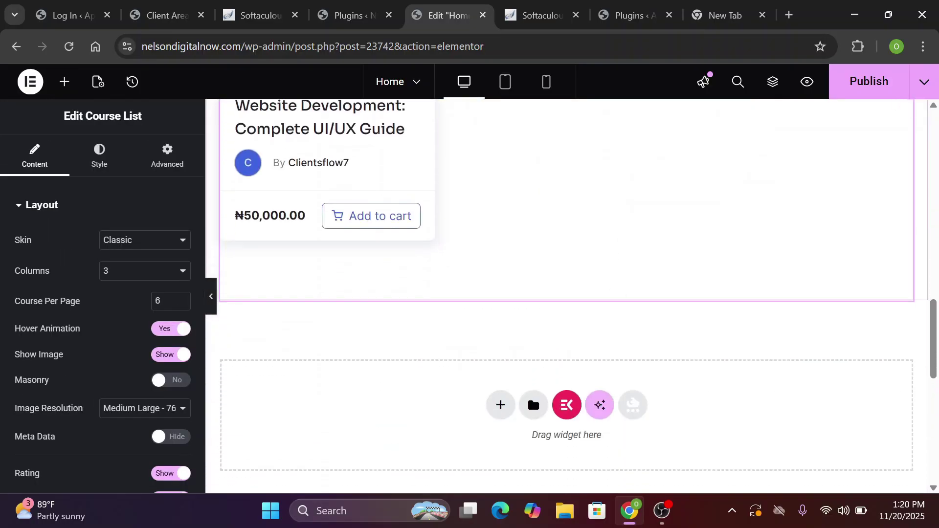
{"action": "scroll", "coordinate": [545, 289], "scroll_direction": "up", "scroll_amount": 3}
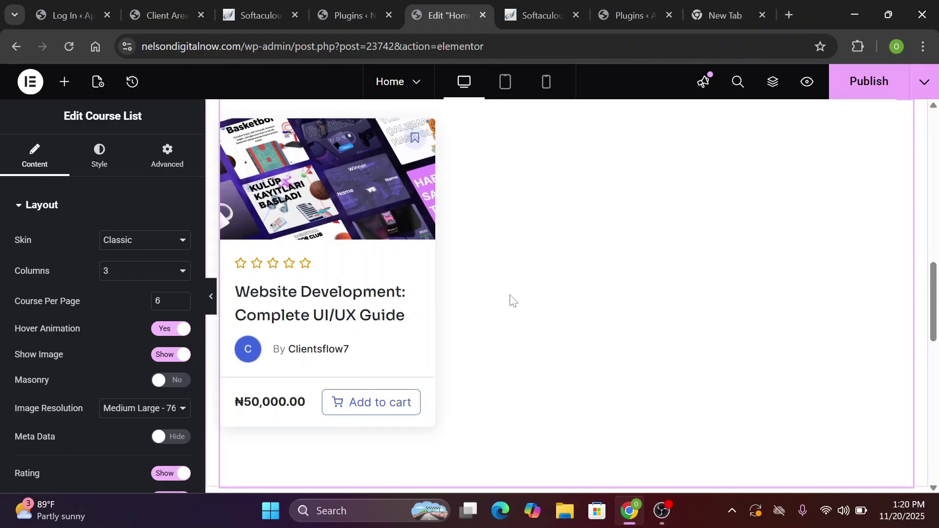
{"action": "scroll", "coordinate": [510, 301], "scroll_direction": "down", "scroll_amount": 2}
{"action": "scroll", "coordinate": [510, 300], "scroll_direction": "up", "scroll_amount": 4}
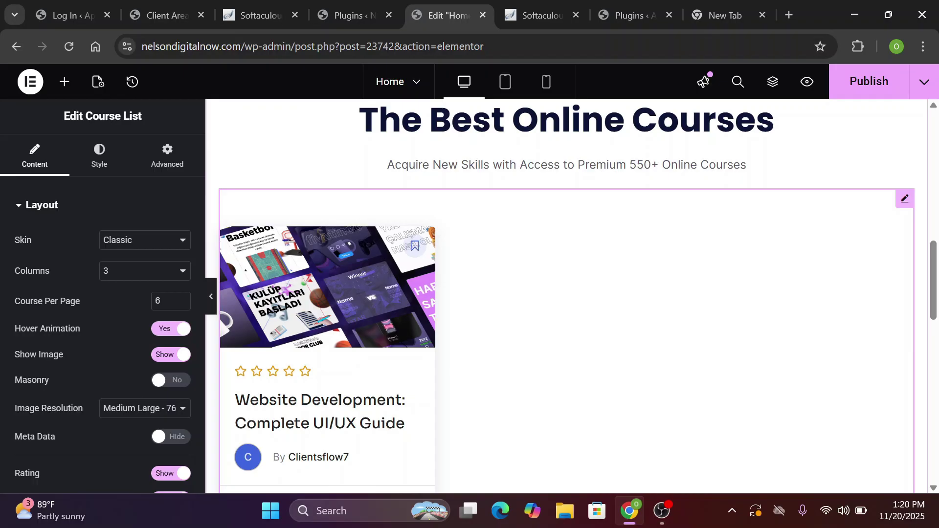
{"action": "scroll", "coordinate": [565, 296], "scroll_direction": "down", "scroll_amount": 2}
{"action": "scroll", "coordinate": [565, 296], "scroll_direction": "down", "scroll_amount": 3}
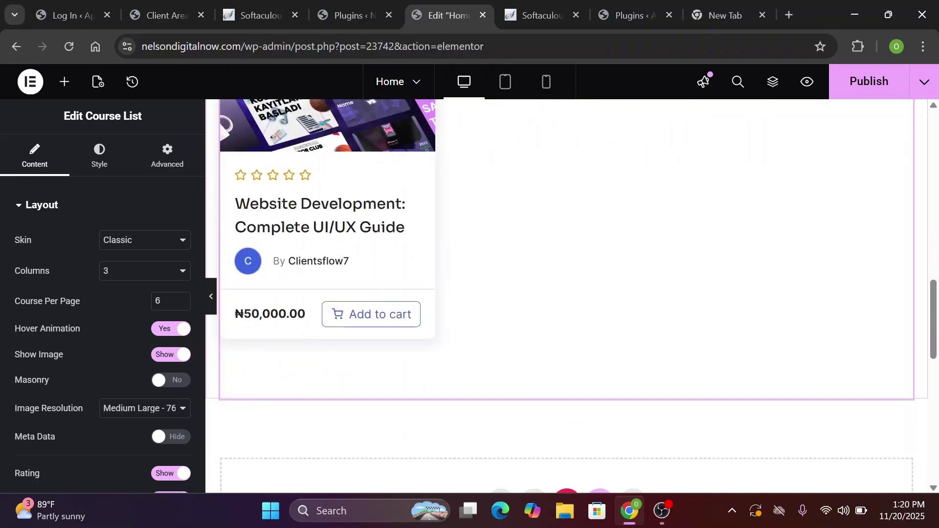
{"action": "scroll", "coordinate": [565, 296], "scroll_direction": "up", "scroll_amount": 4}
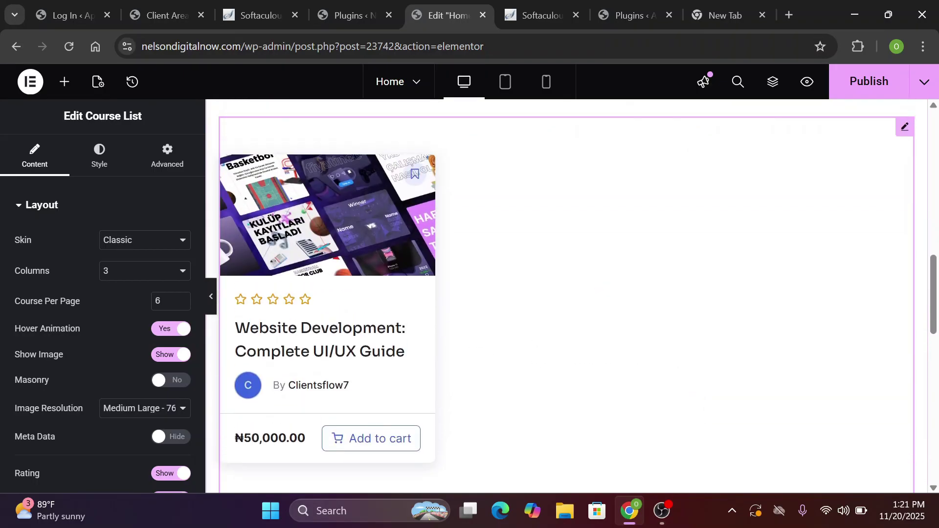
{"action": "left_click", "coordinate": [330, 21]}
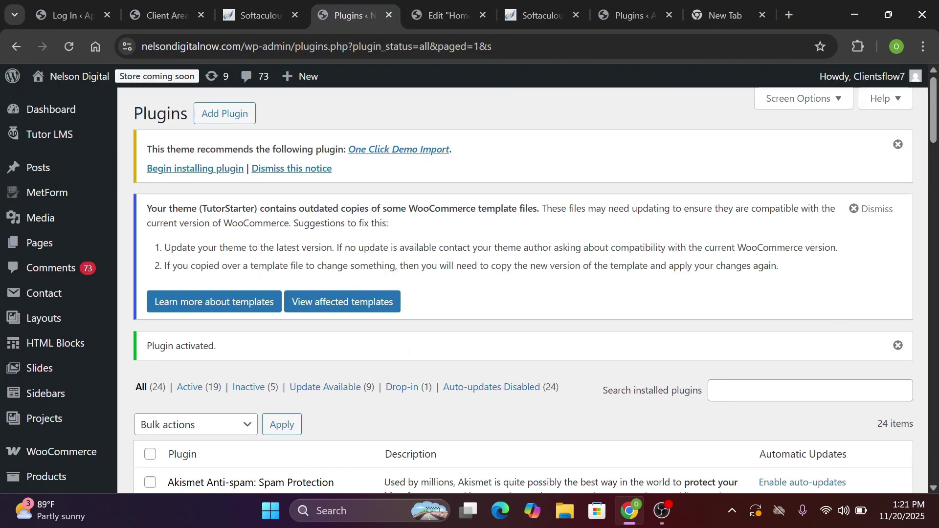
{"action": "mouse_move", "coordinate": [53, 141]}
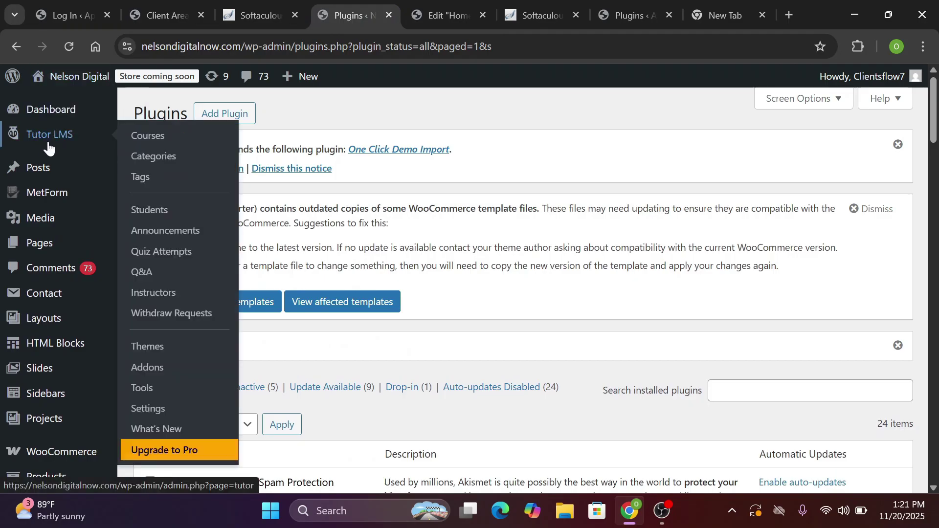
{"action": "left_click", "coordinate": [151, 142]}
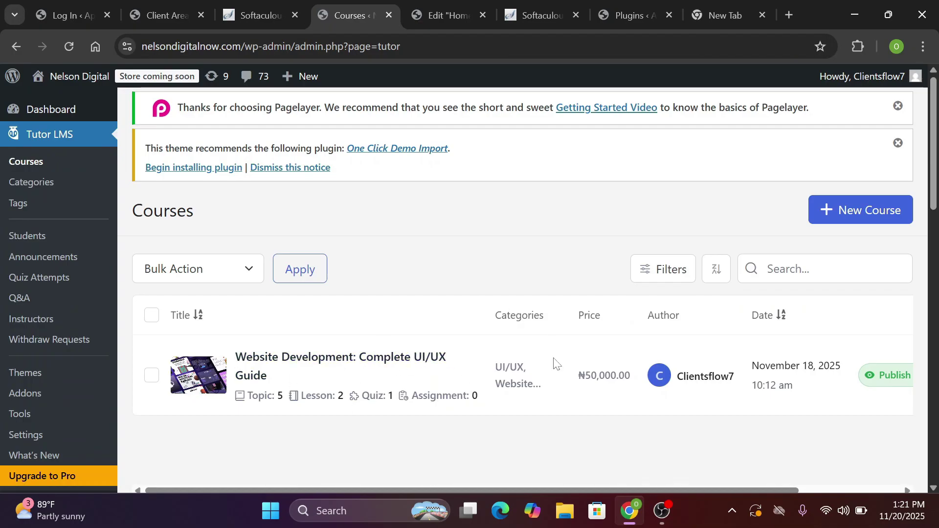
{"action": "left_click", "coordinate": [829, 212]}
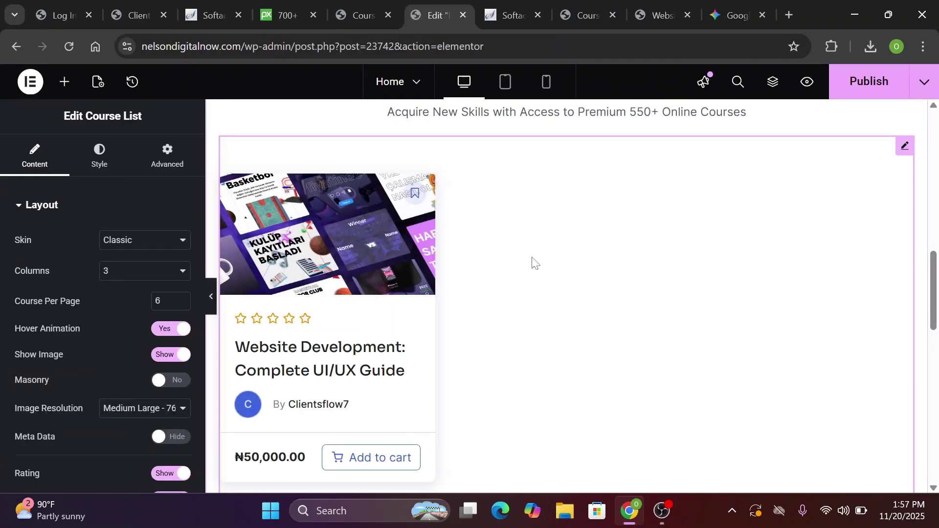
Reload the editor to refresh the three-column course grid, then select the Course List widget
{"action": "scroll", "coordinate": [533, 262], "scroll_direction": "down", "scroll_amount": 1}
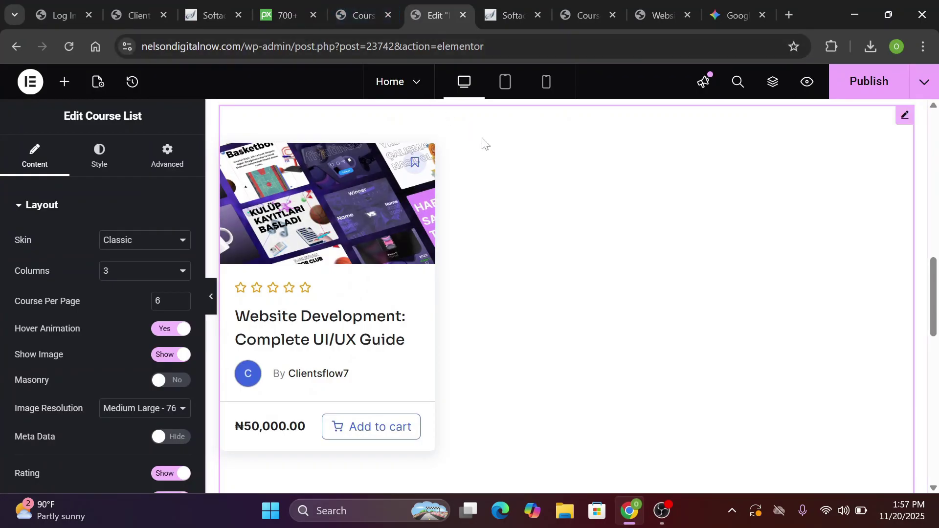
{"action": "left_click", "coordinate": [68, 46]}
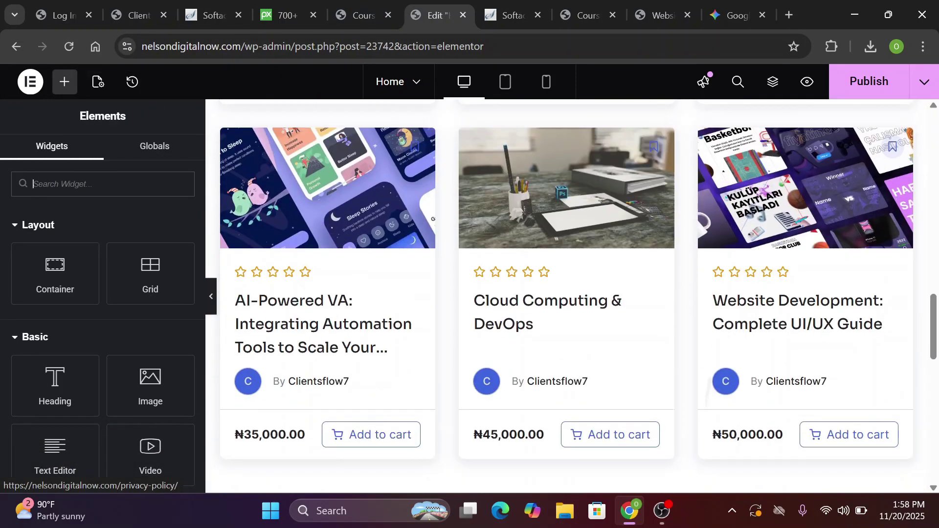
{"action": "scroll", "coordinate": [566, 294], "scroll_direction": "down", "scroll_amount": 2}
{"action": "scroll", "coordinate": [566, 294], "scroll_direction": "up", "scroll_amount": 6}
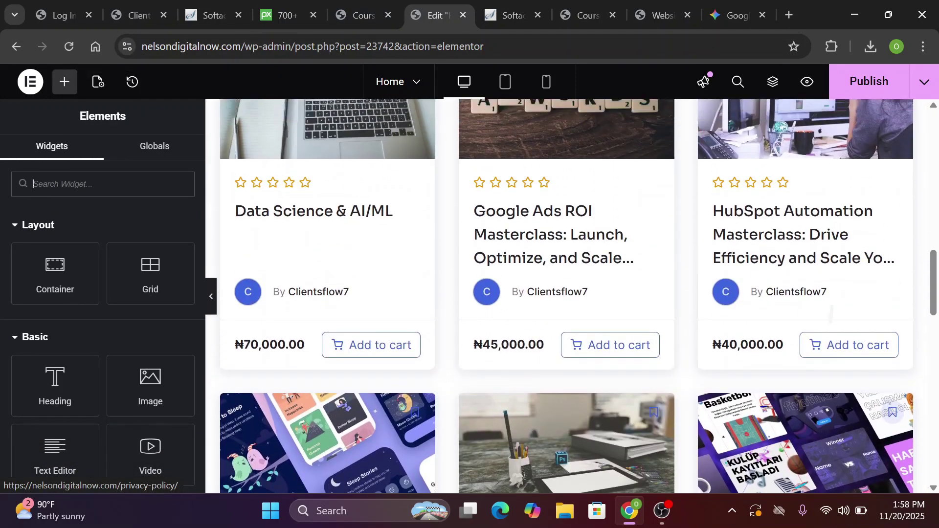
{"action": "scroll", "coordinate": [566, 294], "scroll_direction": "up", "scroll_amount": 3}
{"action": "scroll", "coordinate": [567, 293], "scroll_direction": "down", "scroll_amount": 6}
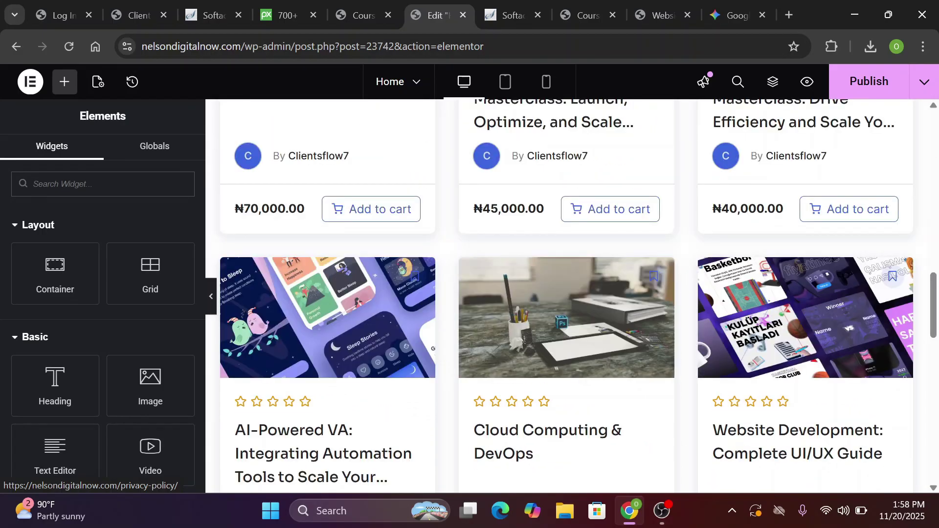
{"action": "scroll", "coordinate": [432, 492], "scroll_direction": "up", "scroll_amount": 3}
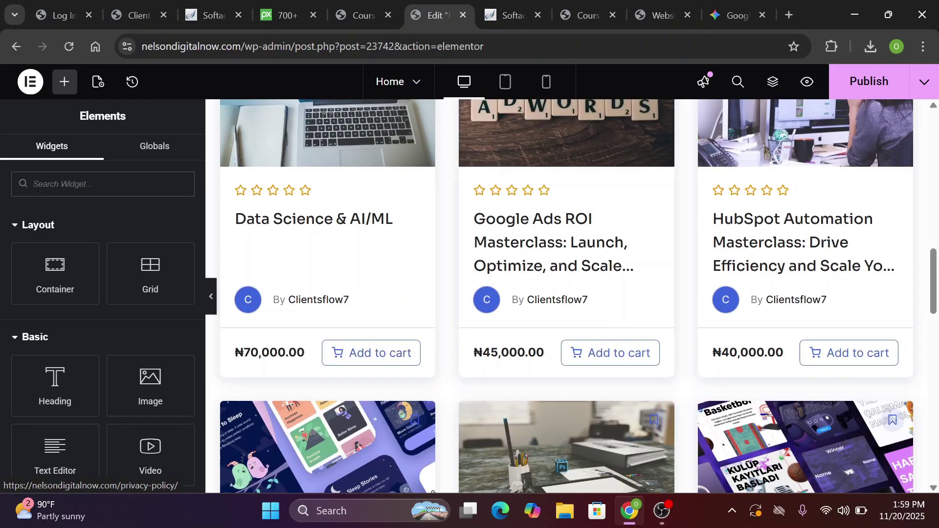
{"action": "scroll", "coordinate": [432, 493], "scroll_direction": "up", "scroll_amount": 2}
{"action": "scroll", "coordinate": [433, 492], "scroll_direction": "down", "scroll_amount": 1}
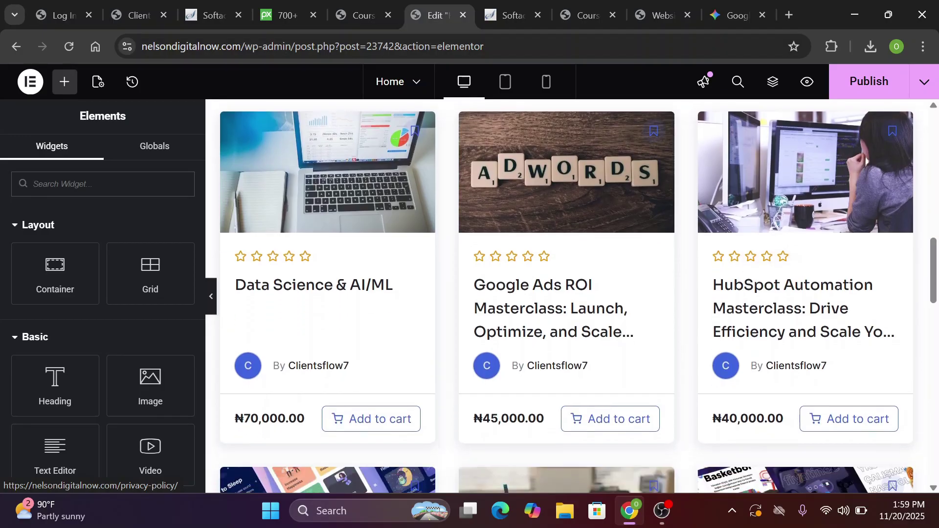
{"action": "scroll", "coordinate": [443, 153], "scroll_direction": "up", "scroll_amount": 1}
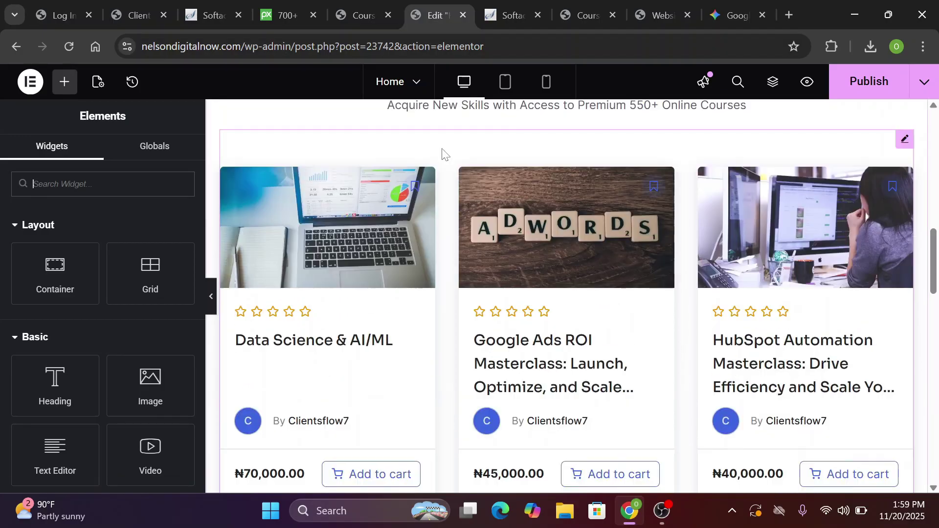
{"action": "left_click", "coordinate": [442, 153]}
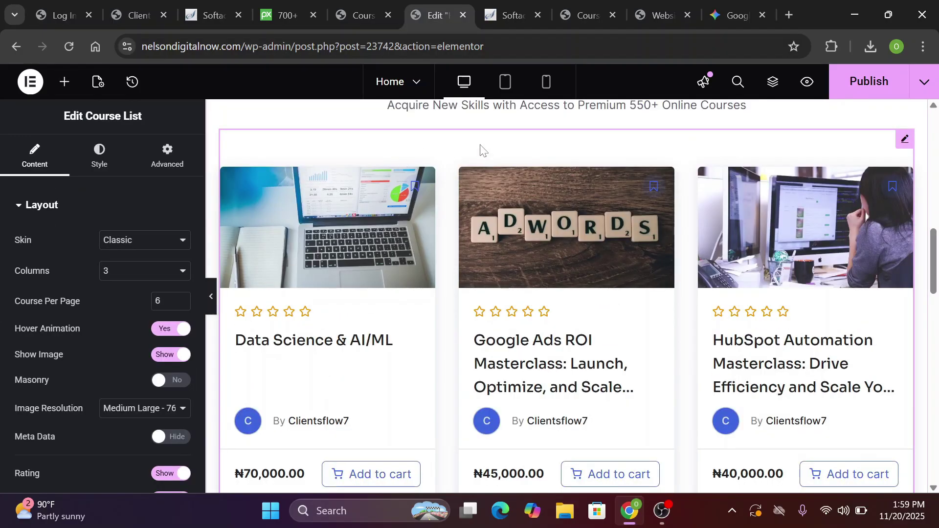
Filter the course list's Query categories to Digital Marketing and UI/UX
{"action": "left_click", "coordinate": [772, 84]}
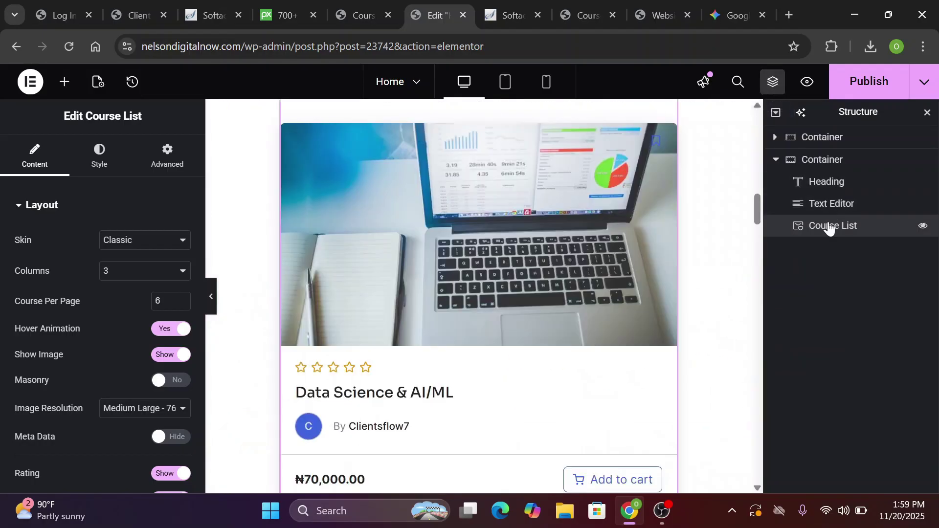
{"action": "left_click", "coordinate": [772, 84]}
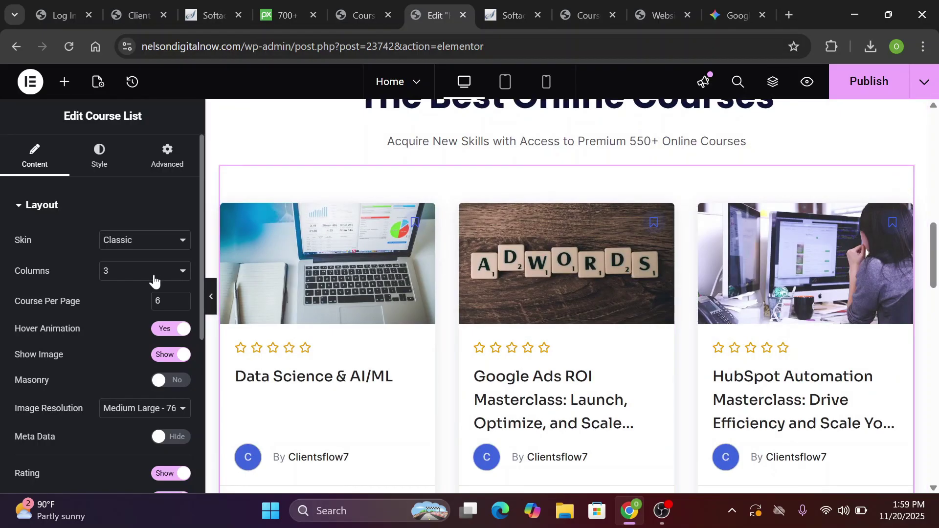
{"action": "scroll", "coordinate": [153, 278], "scroll_direction": "down", "scroll_amount": 5}
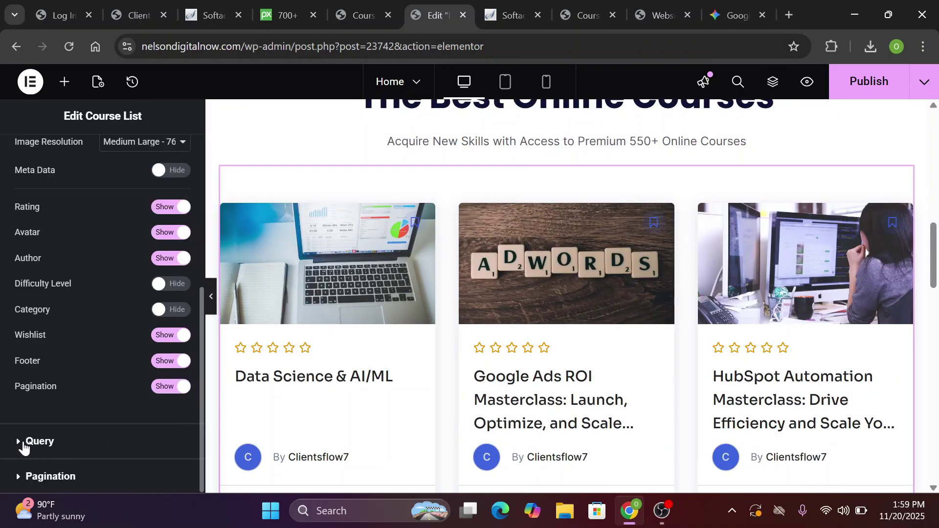
{"action": "left_click", "coordinate": [17, 444]}
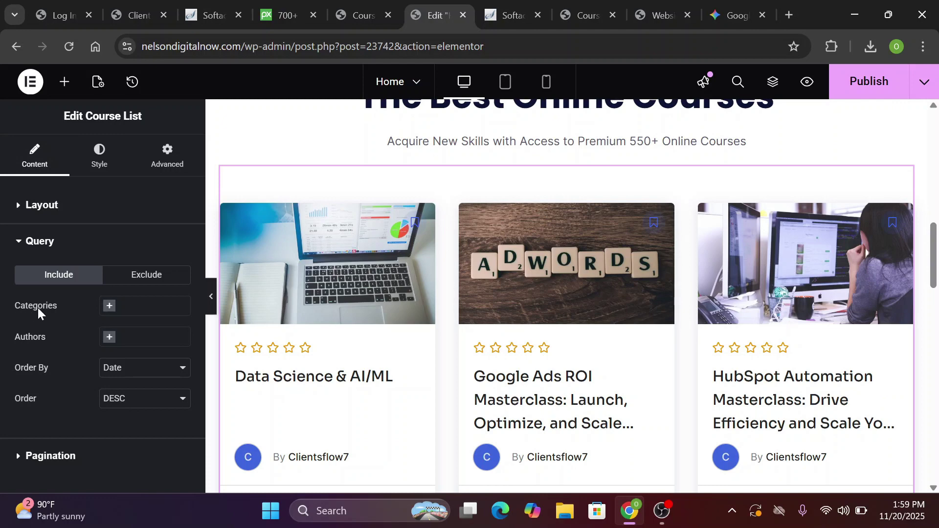
{"action": "left_click", "coordinate": [146, 306]}
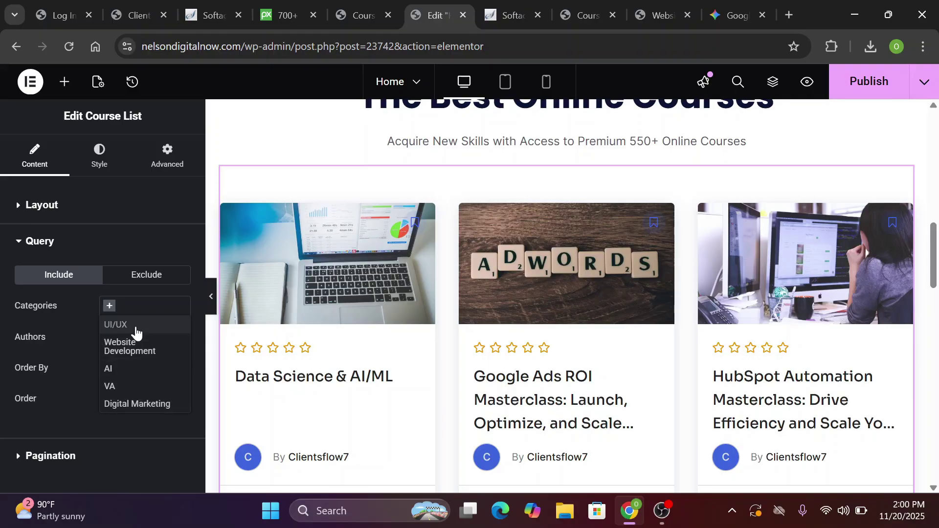
{"action": "left_click", "coordinate": [122, 405]}
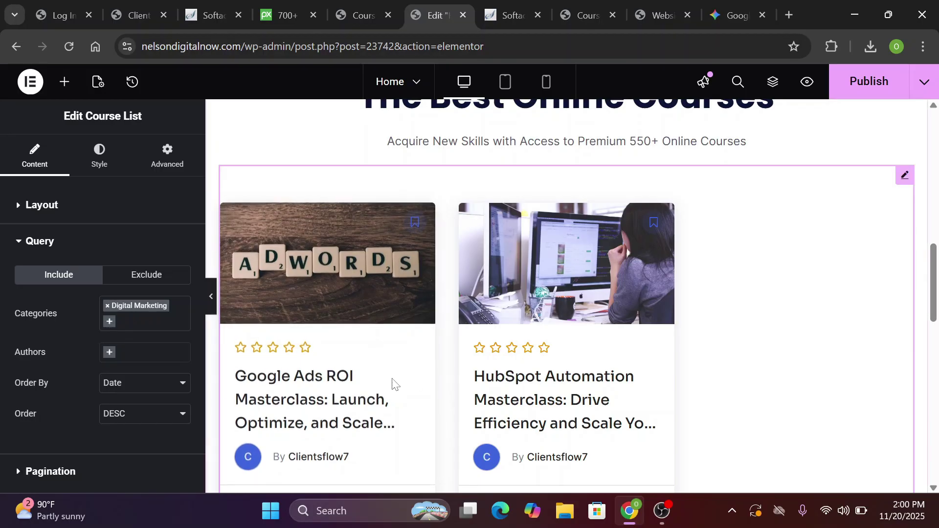
{"action": "left_click", "coordinate": [112, 323]}
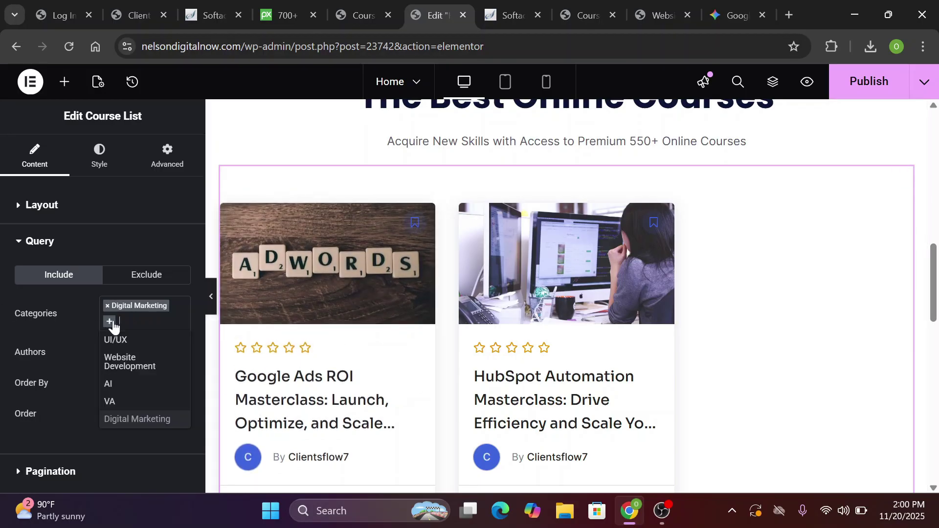
{"action": "left_click", "coordinate": [136, 341]}
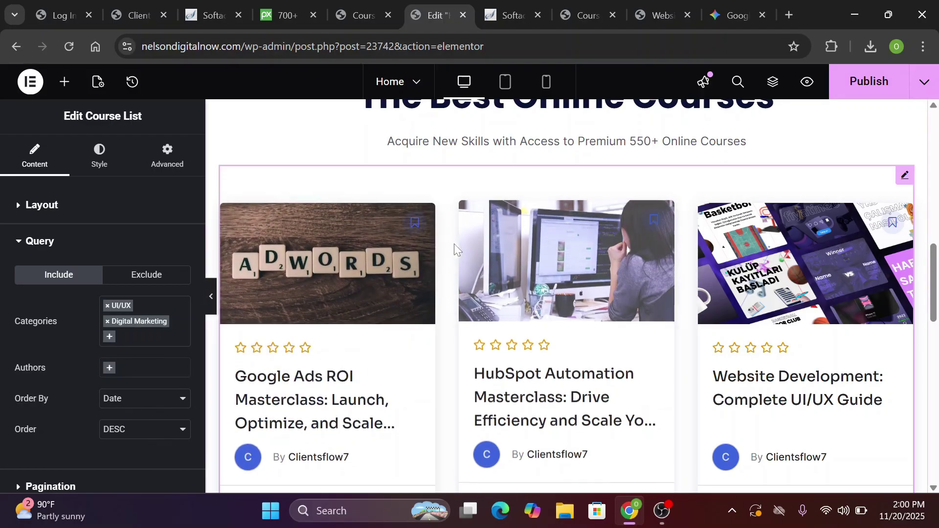
Check the Authors list without choosing anyone, then remove both category filters
{"action": "left_click", "coordinate": [109, 370]}
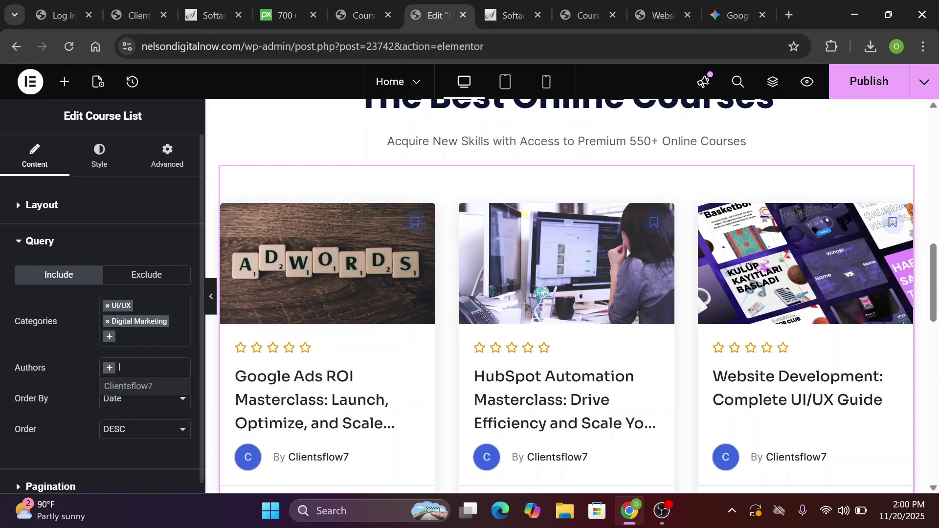
{"action": "left_click", "coordinate": [109, 371]}
{"action": "left_click", "coordinate": [110, 371]}
{"action": "left_click", "coordinate": [94, 362]}
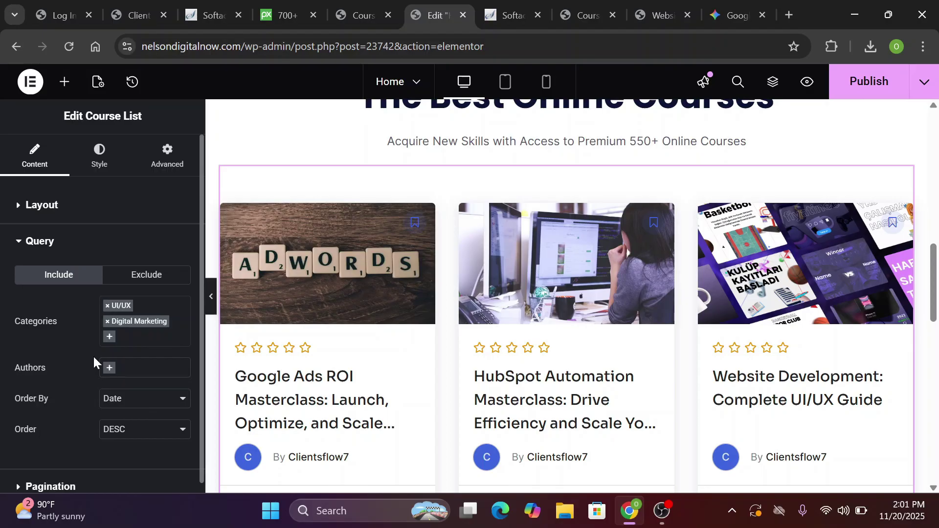
{"action": "left_click", "coordinate": [107, 322]}
{"action": "left_click", "coordinate": [108, 306]}
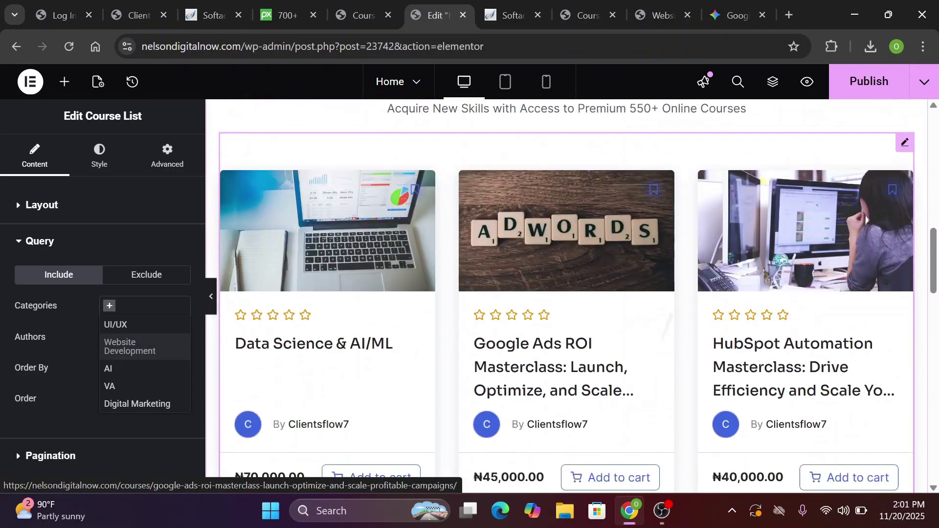
{"action": "scroll", "coordinate": [514, 301], "scroll_direction": "down", "scroll_amount": 3}
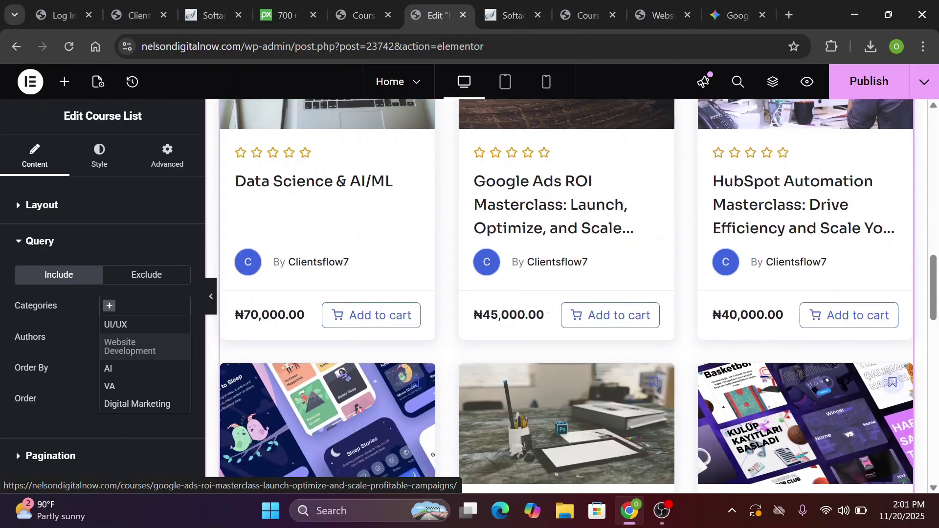
{"action": "scroll", "coordinate": [567, 297], "scroll_direction": "up", "scroll_amount": 4}
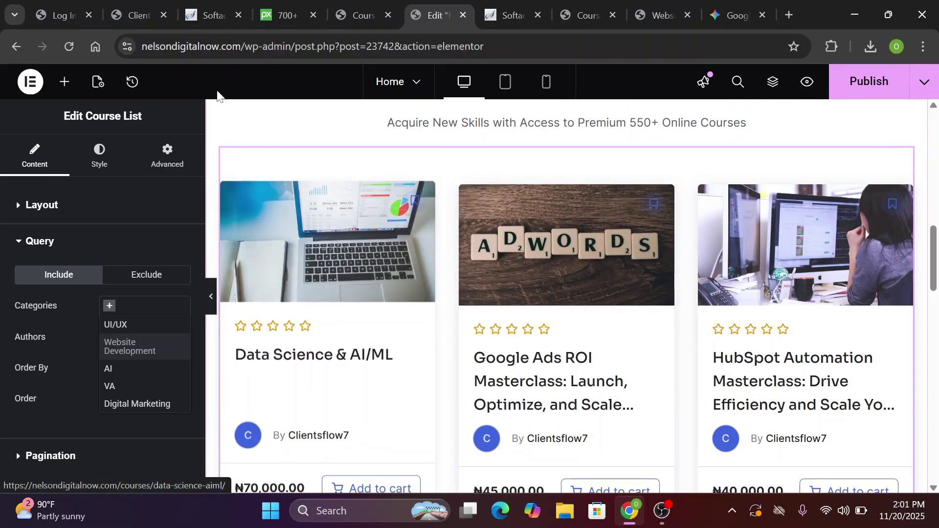
Set the course list Layout to 4 columns and preview it full width
{"action": "left_click", "coordinate": [19, 208]}
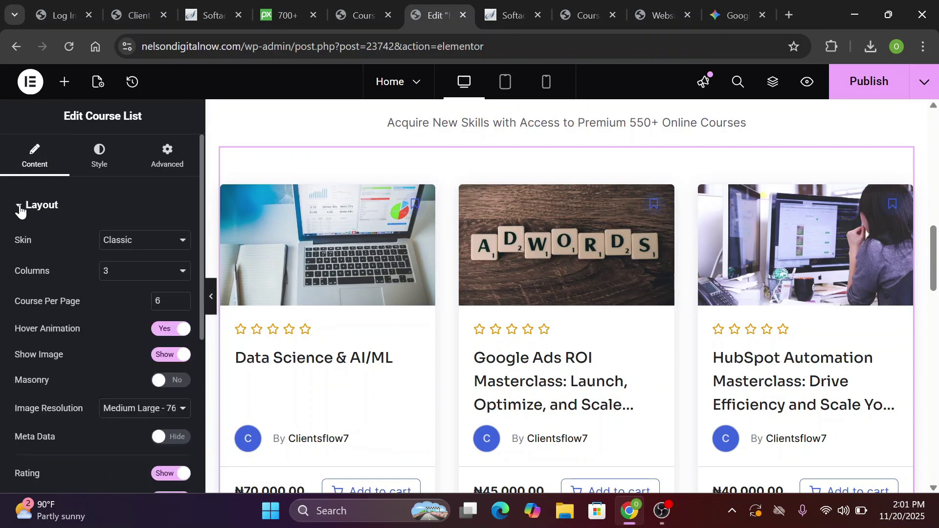
{"action": "left_click", "coordinate": [127, 280]}
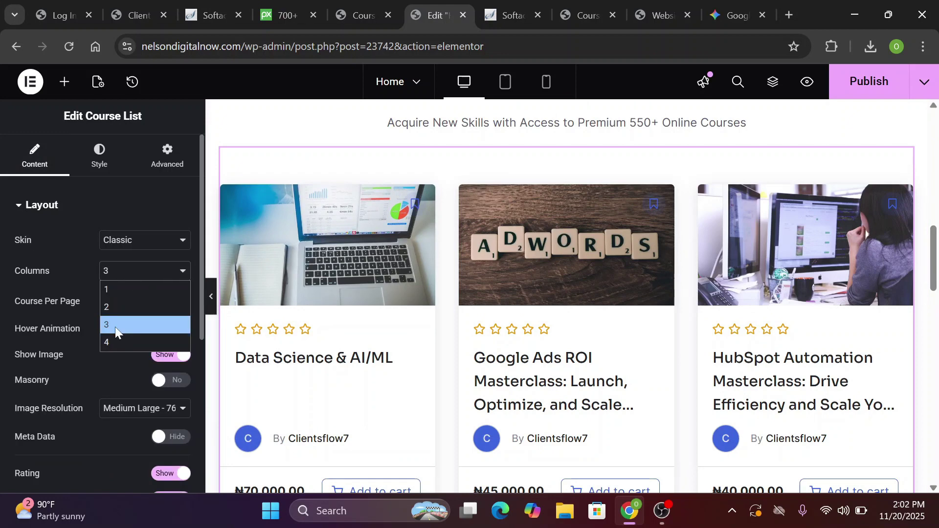
{"action": "left_click", "coordinate": [112, 344]}
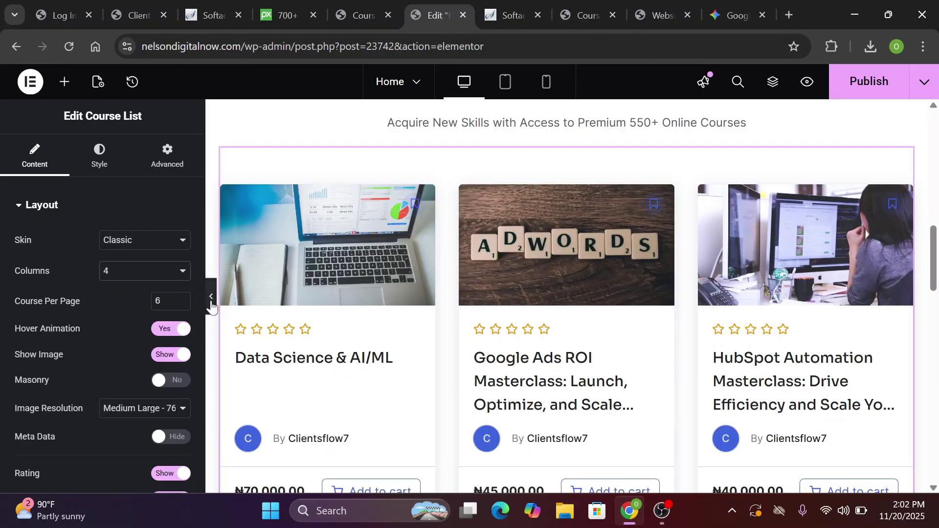
{"action": "left_click", "coordinate": [211, 302]}
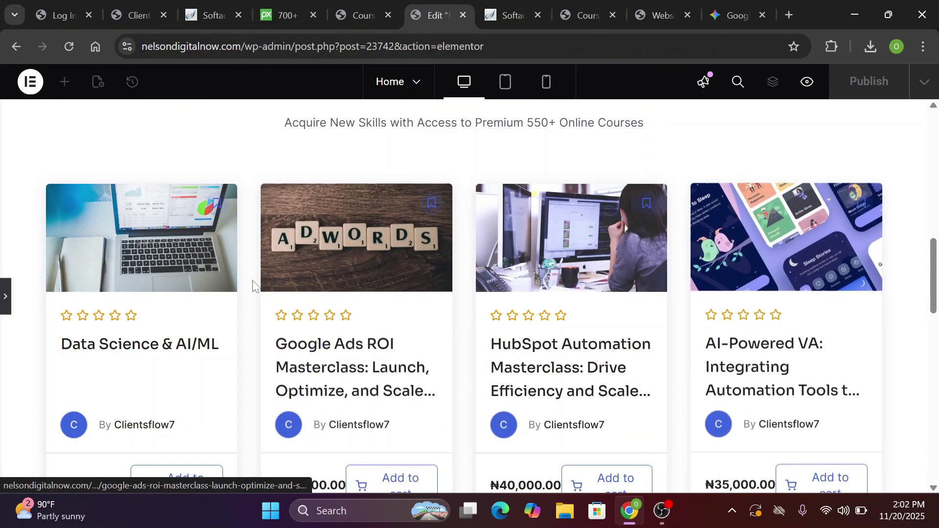
{"action": "left_click", "coordinate": [4, 299]}
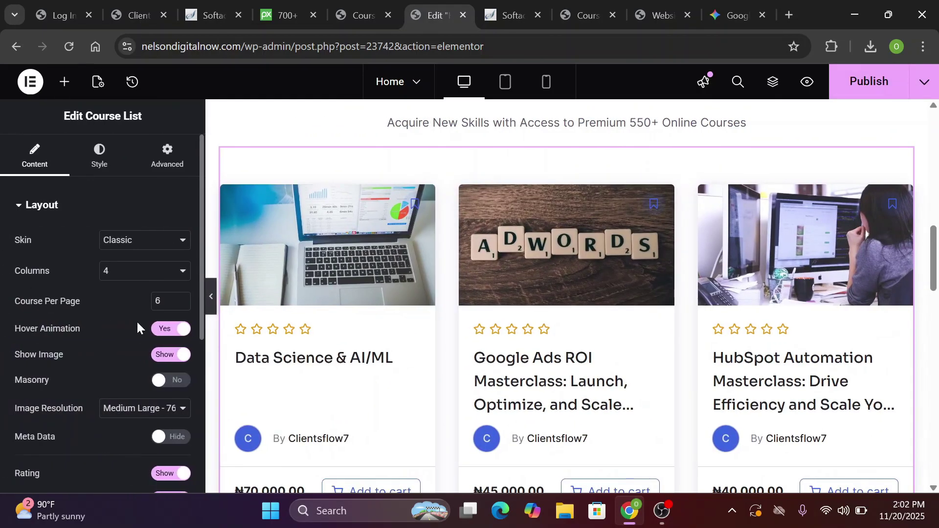
Set Columns back to 3 and preview the layout again
{"action": "left_click", "coordinate": [154, 269]}
{"action": "left_click", "coordinate": [128, 324]}
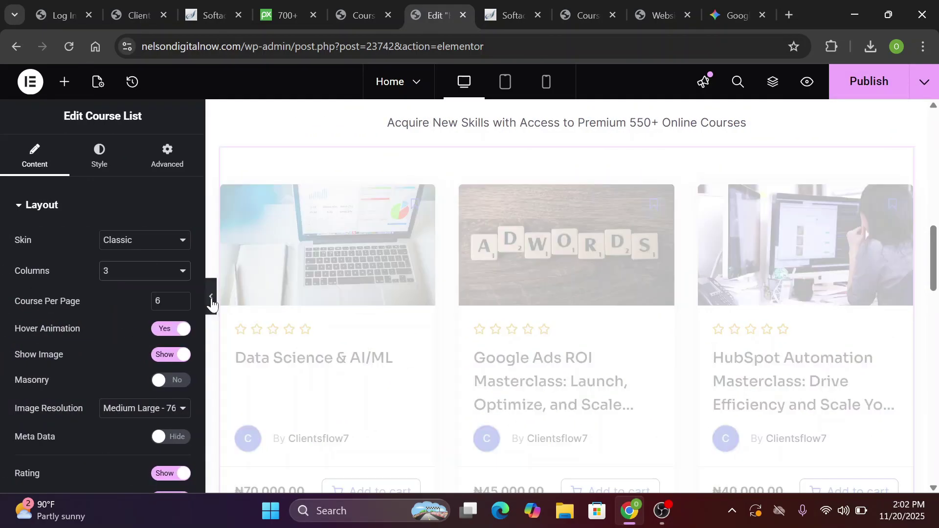
{"action": "left_click", "coordinate": [212, 299]}
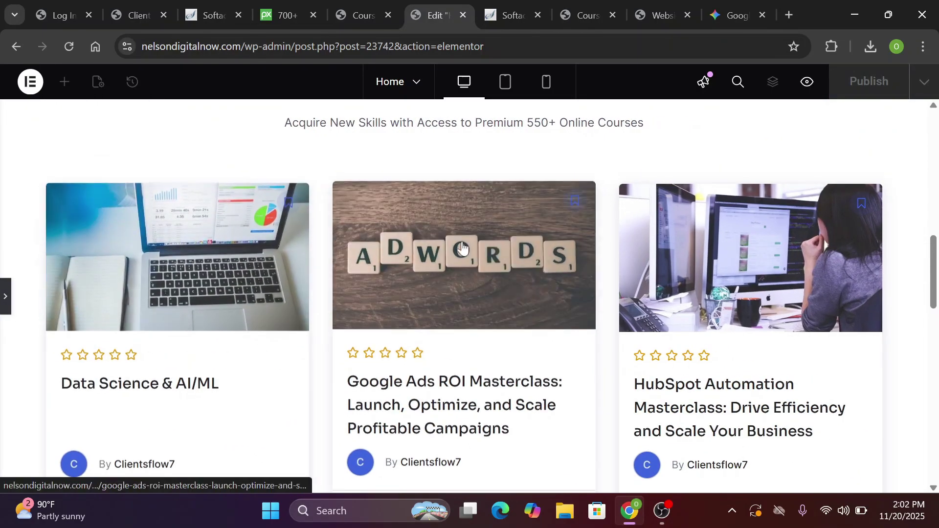
{"action": "left_click", "coordinate": [5, 296]}
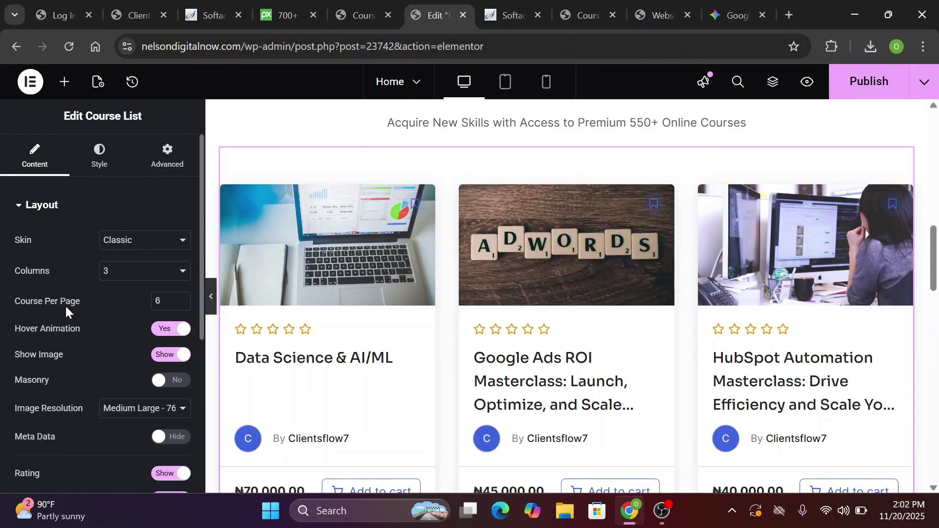
{"action": "double_click", "coordinate": [159, 301]}
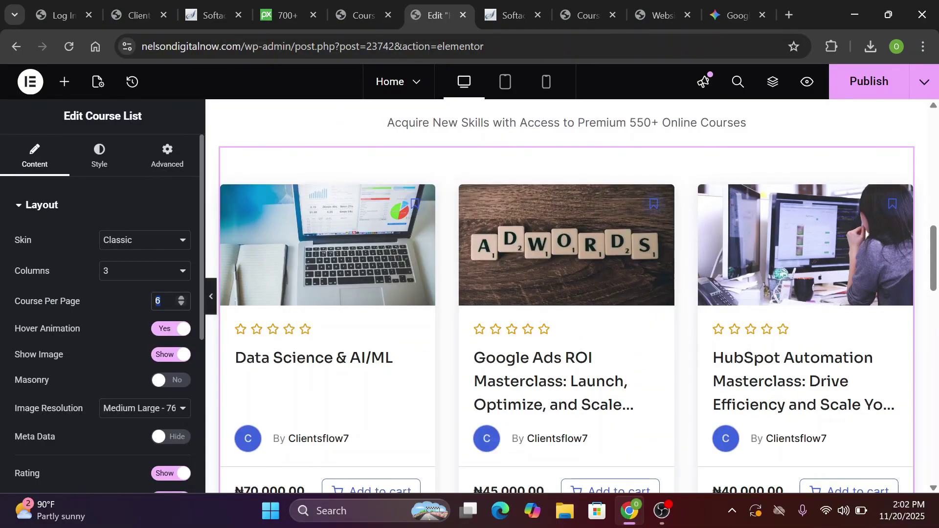
Preview the course list layout at full page width
{"action": "type", "text": "4"}
{"action": "left_click", "coordinate": [214, 297]}
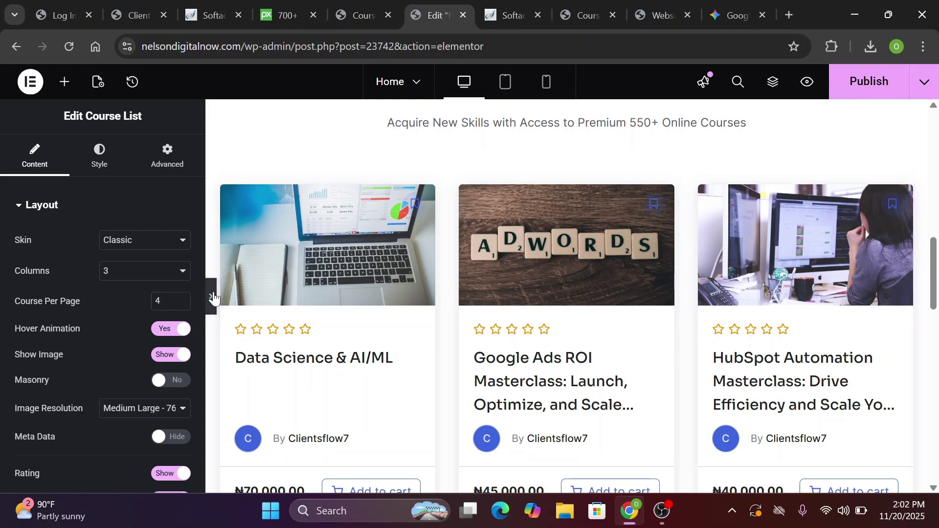
{"action": "scroll", "coordinate": [214, 297], "scroll_direction": "down", "scroll_amount": 10}
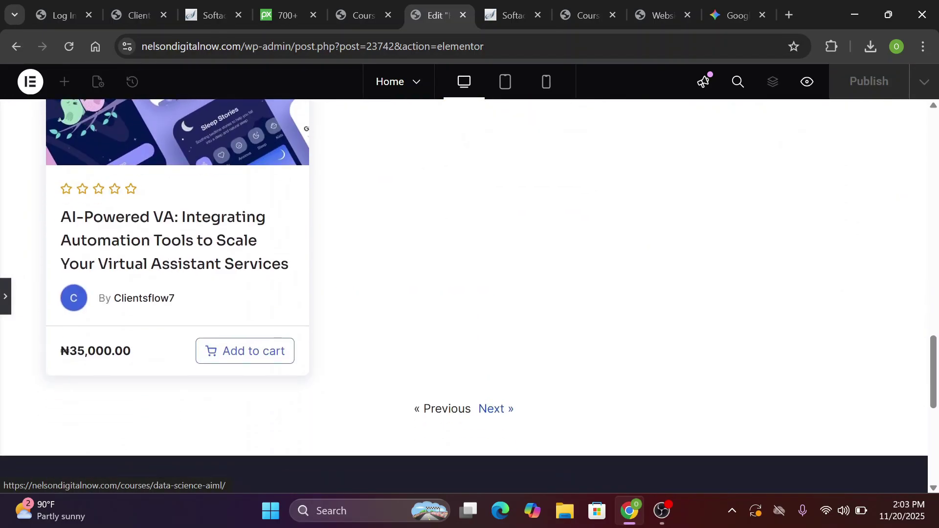
{"action": "scroll", "coordinate": [464, 296], "scroll_direction": "down", "scroll_amount": 2}
{"action": "scroll", "coordinate": [464, 296], "scroll_direction": "up", "scroll_amount": 2}
{"action": "scroll", "coordinate": [464, 296], "scroll_direction": "up", "scroll_amount": 1}
{"action": "scroll", "coordinate": [464, 297], "scroll_direction": "down", "scroll_amount": 1}
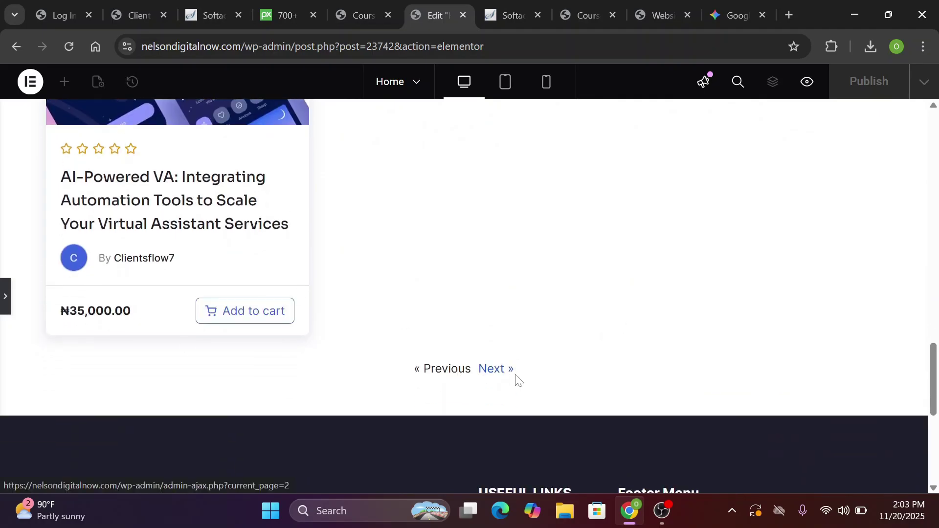
Set the Course List widget to show 6 courses per page
{"action": "left_click", "coordinate": [543, 386]}
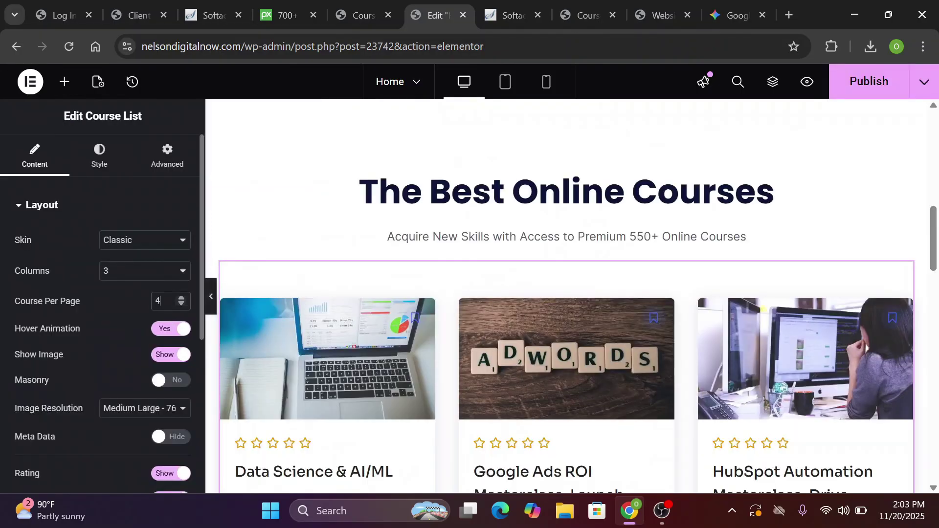
{"action": "type", "text": "6"}
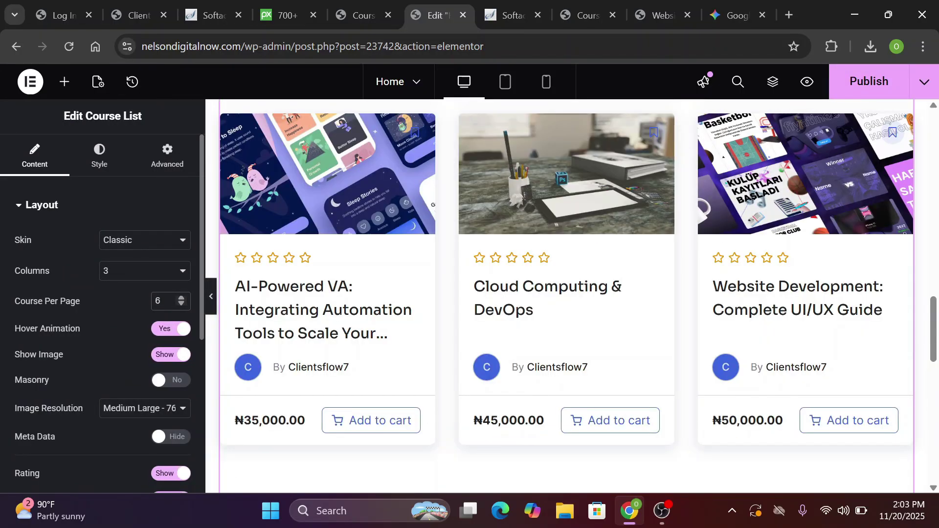
{"action": "type", "text": "4"}
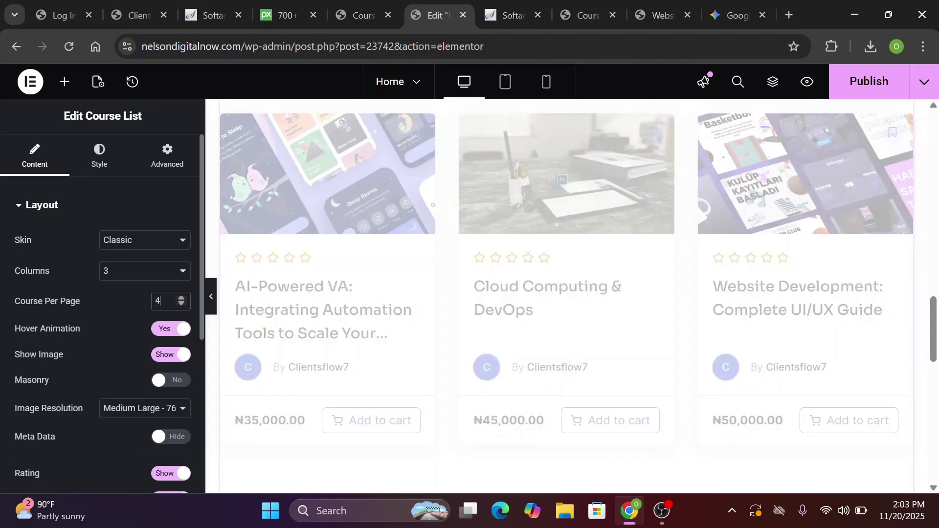
{"action": "scroll", "coordinate": [567, 296], "scroll_direction": "down", "scroll_amount": 4}
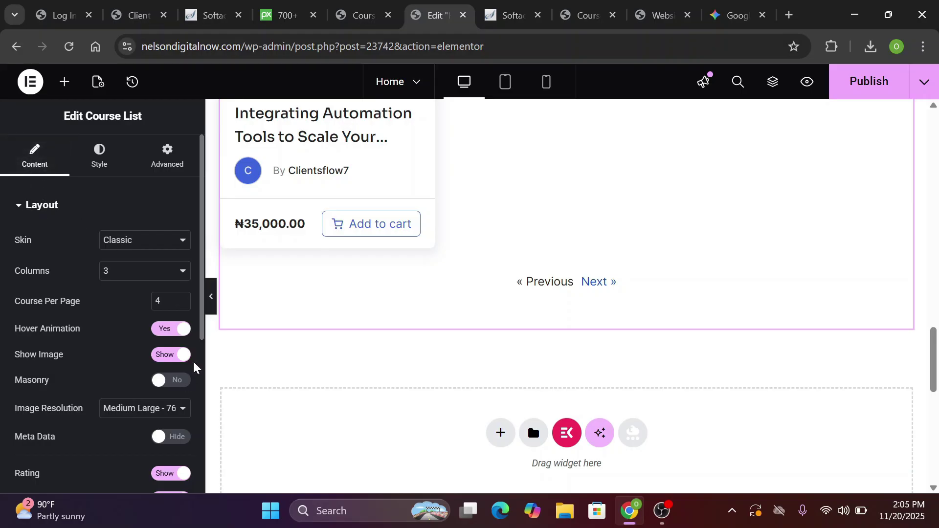
{"action": "scroll", "coordinate": [201, 368], "scroll_direction": "down", "scroll_amount": 5}
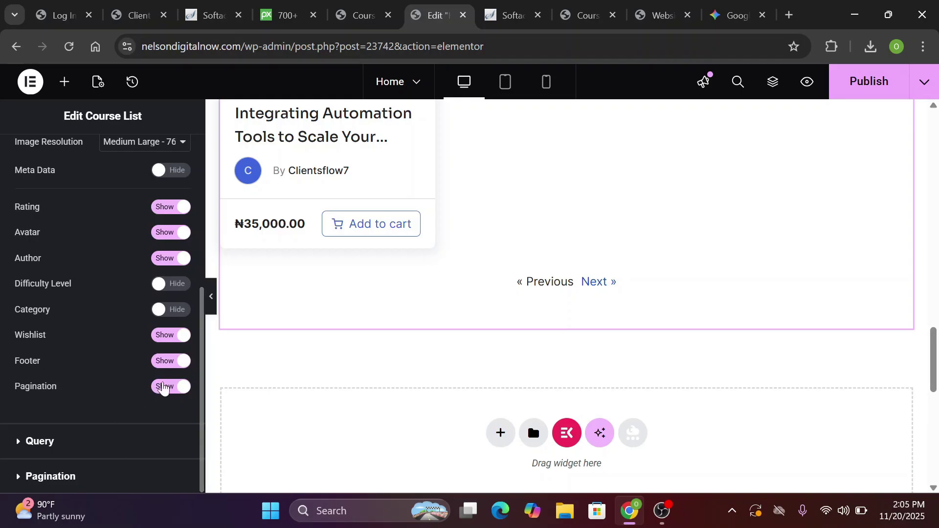
Hide the course list's pagination links
{"action": "left_click", "coordinate": [163, 387]}
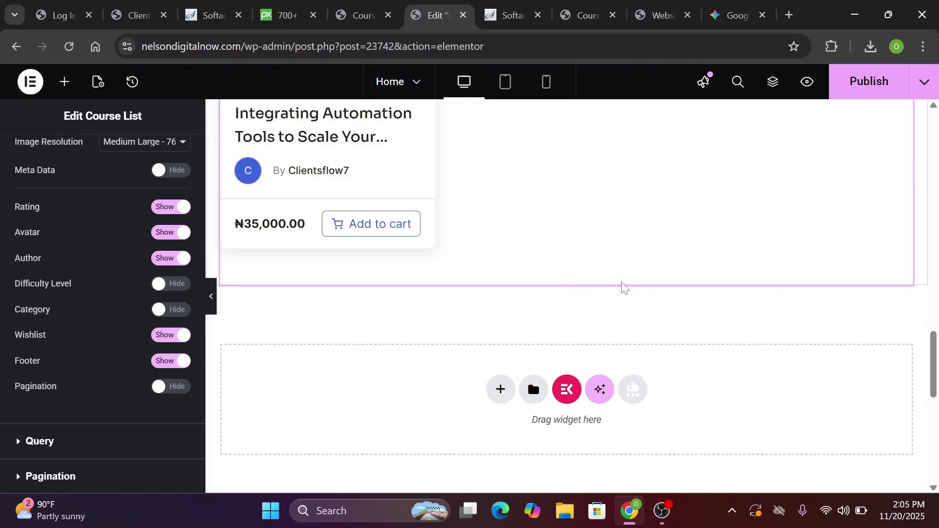
{"action": "scroll", "coordinate": [20, 203], "scroll_direction": "up", "scroll_amount": 5}
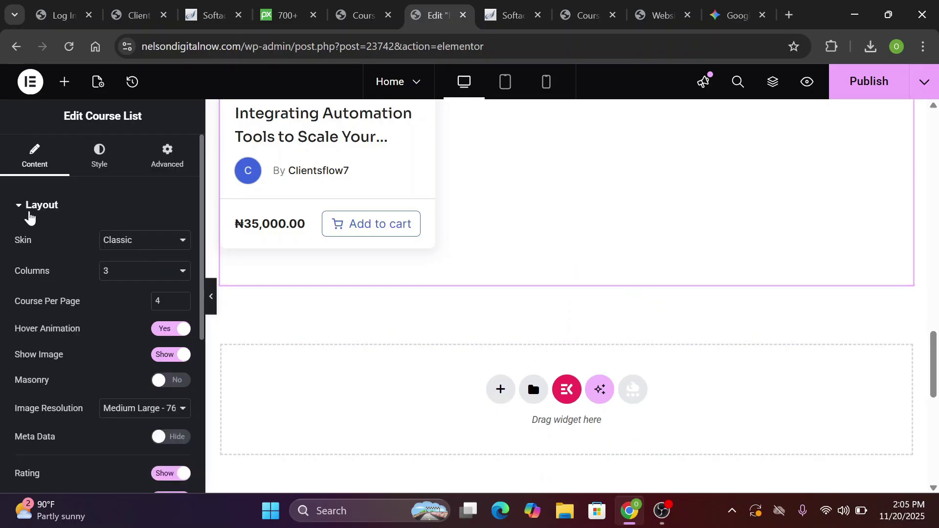
{"action": "scroll", "coordinate": [126, 424], "scroll_direction": "down", "scroll_amount": 5}
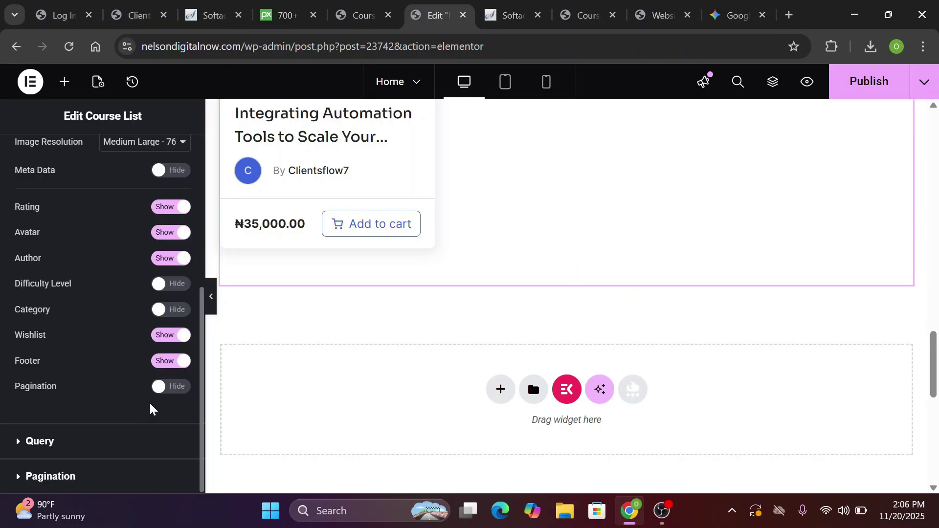
{"action": "left_click", "coordinate": [162, 389]}
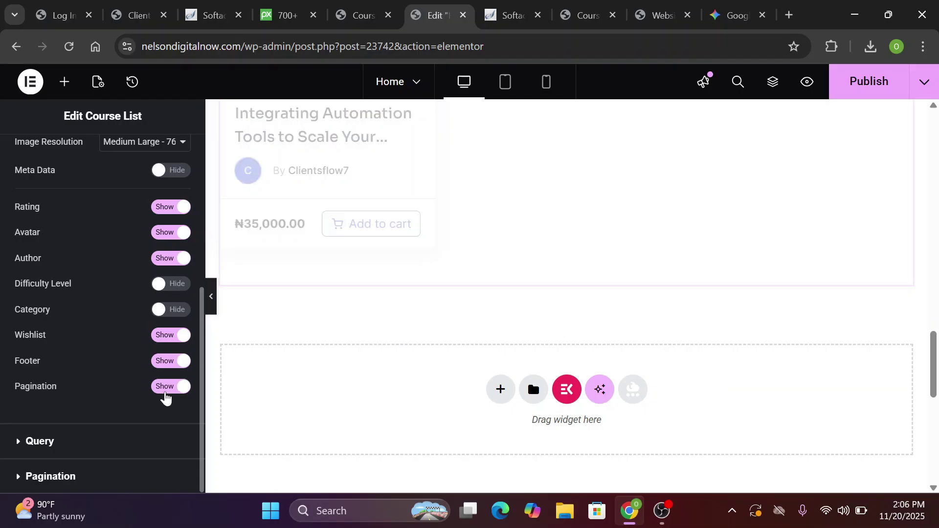
{"action": "left_click", "coordinate": [158, 390]}
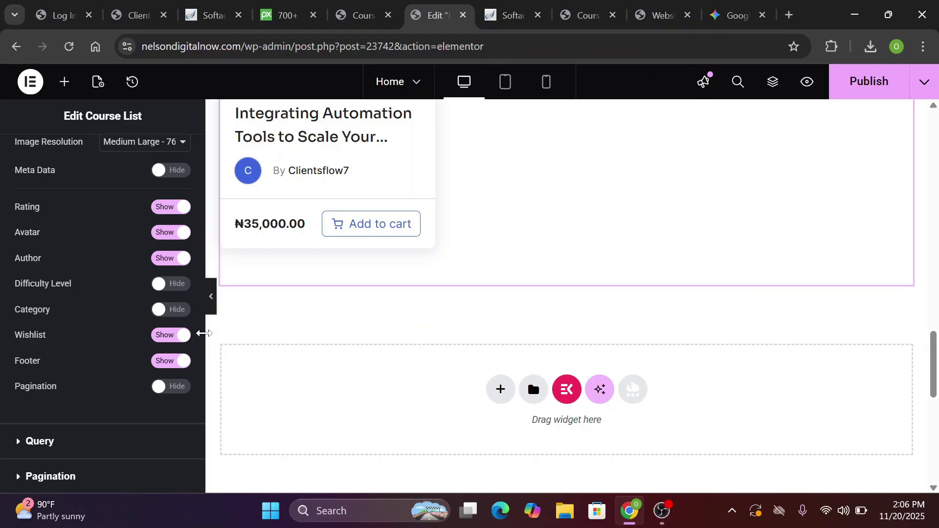
{"action": "scroll", "coordinate": [197, 282], "scroll_direction": "up", "scroll_amount": 5}
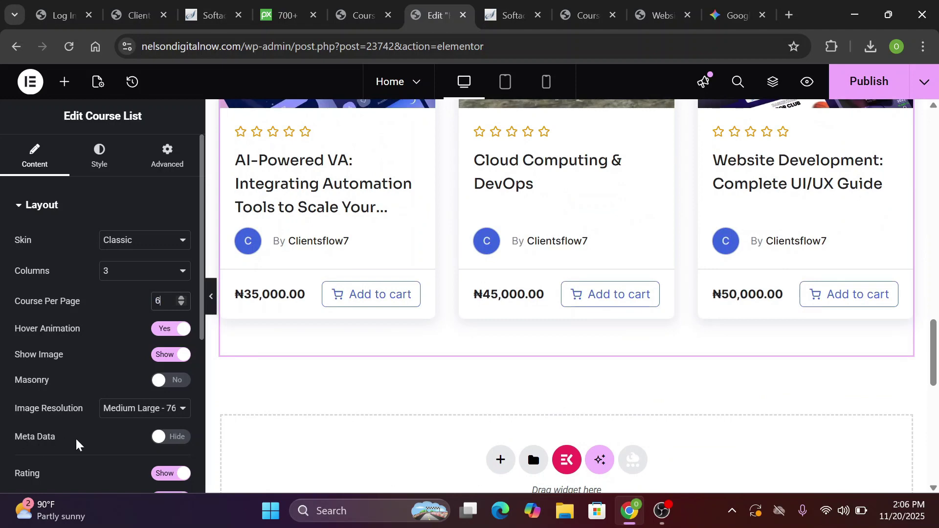
Show course meta data and switch the course list to the Card skin
{"action": "left_click", "coordinate": [161, 437]}
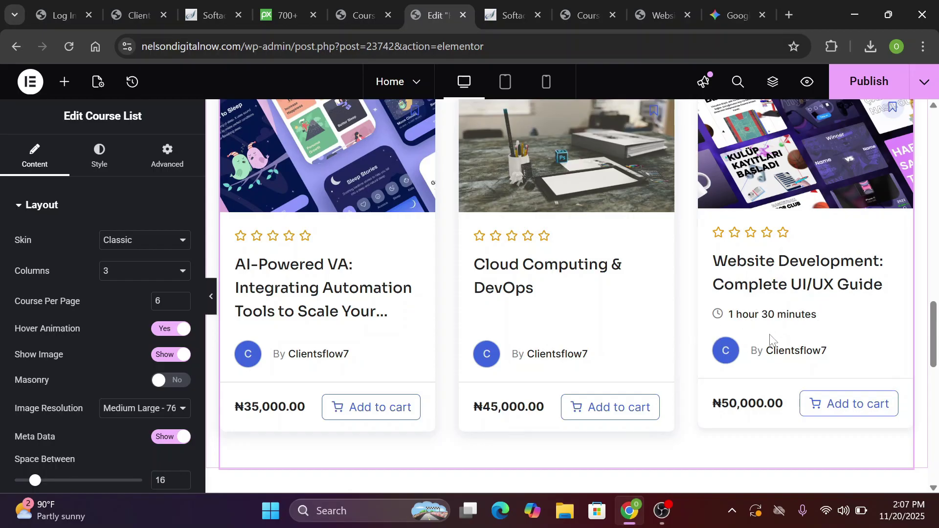
{"action": "scroll", "coordinate": [770, 337], "scroll_direction": "up", "scroll_amount": 2}
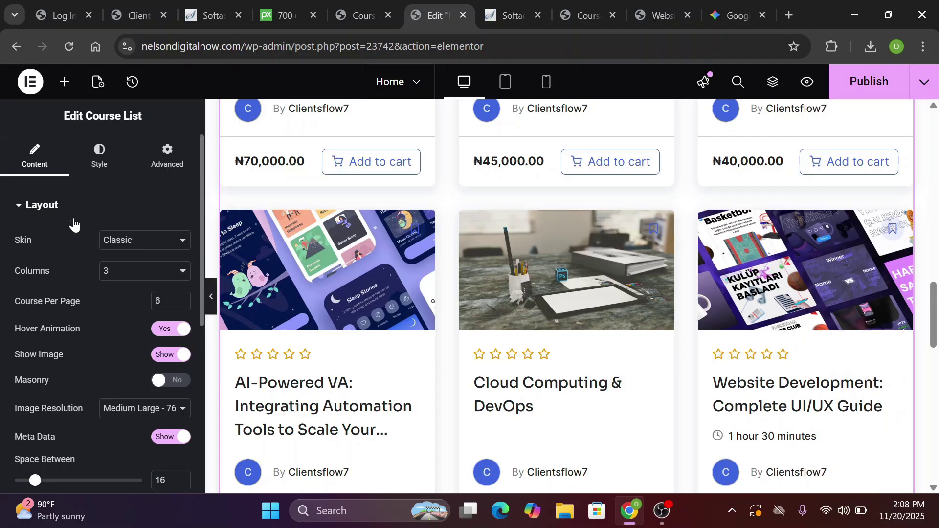
{"action": "left_click", "coordinate": [138, 243]}
{"action": "left_click", "coordinate": [127, 265]}
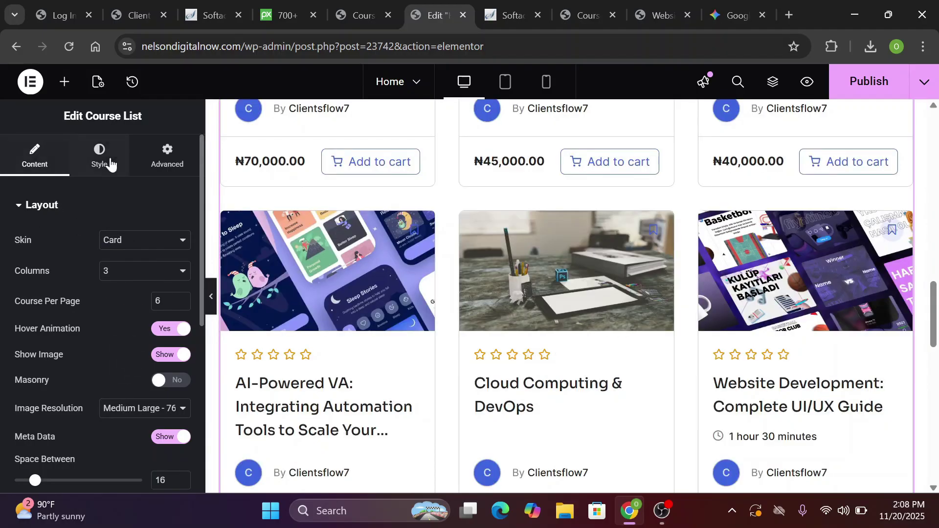
Give the course cards a solid border 1 px wide
{"action": "left_click", "coordinate": [100, 164]}
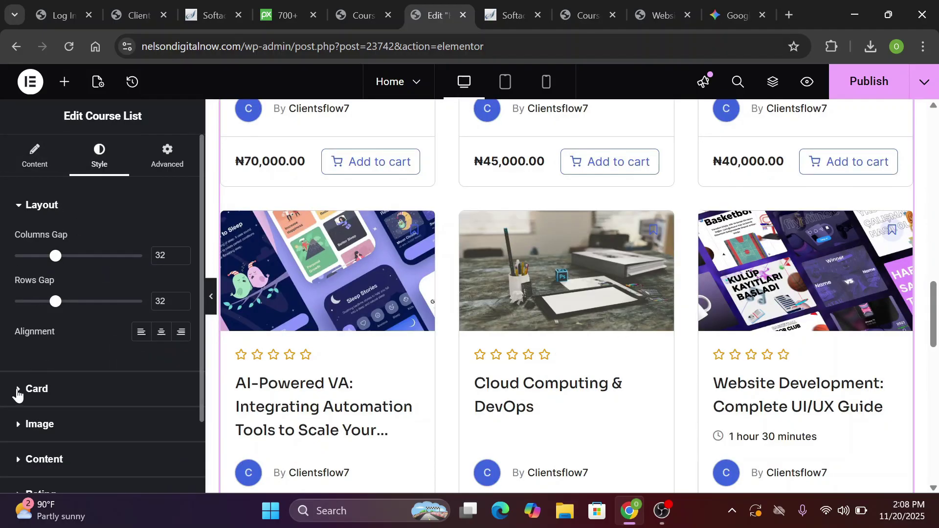
{"action": "left_click", "coordinate": [17, 391]}
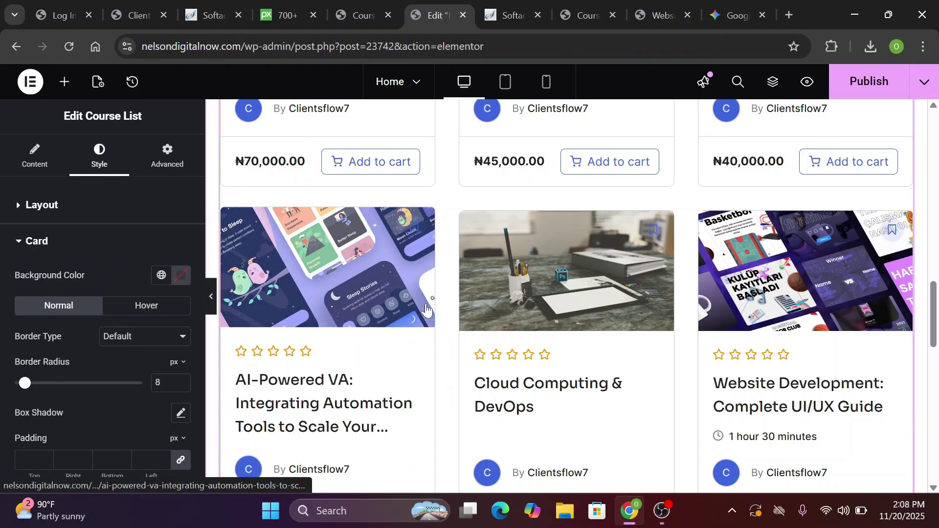
{"action": "scroll", "coordinate": [357, 360], "scroll_direction": "up", "scroll_amount": 5}
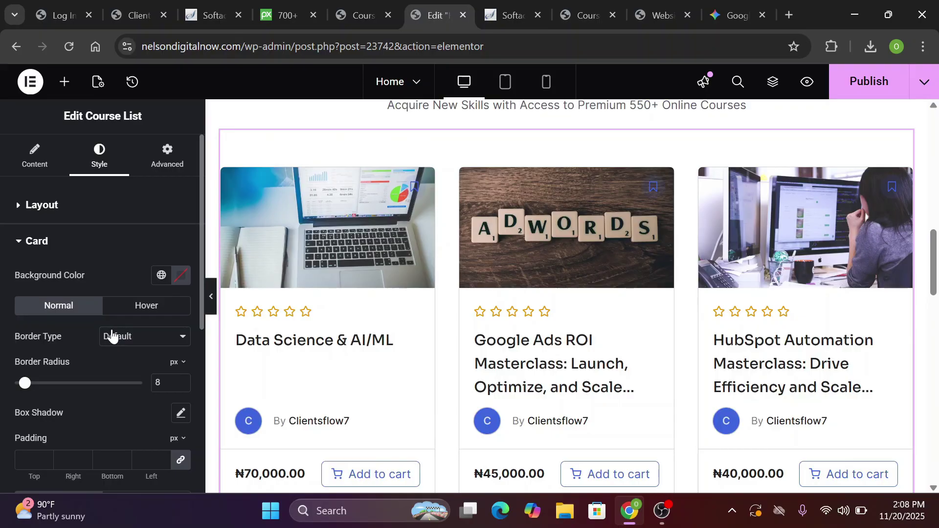
{"action": "left_click", "coordinate": [122, 336]}
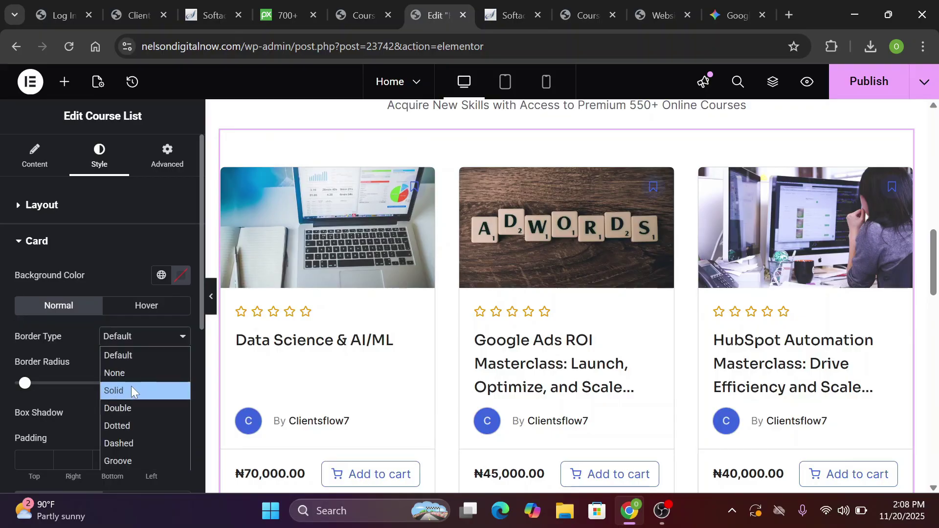
{"action": "left_click", "coordinate": [131, 386]}
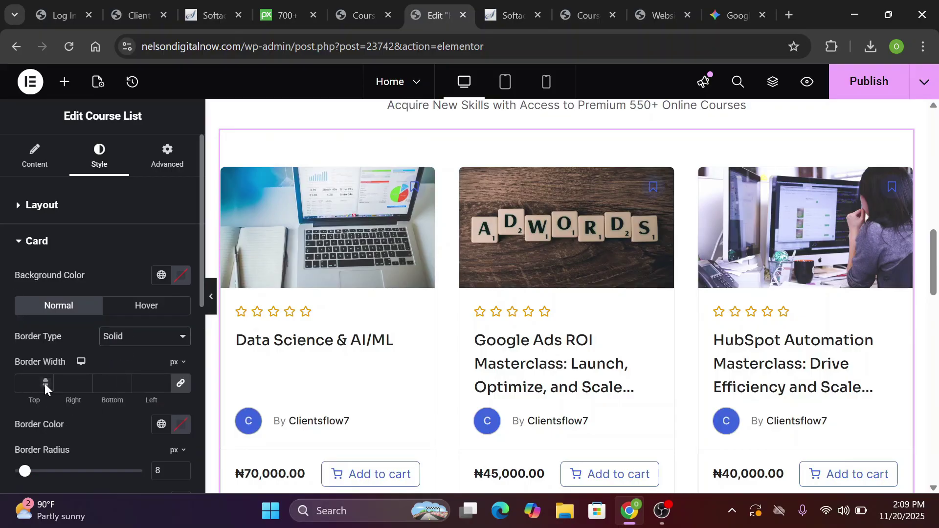
{"action": "type", "text": "1"}
Set the card border colour to light grey #d9d9d9
{"action": "left_click", "coordinate": [180, 425]}
{"action": "type", "text": "#020"}
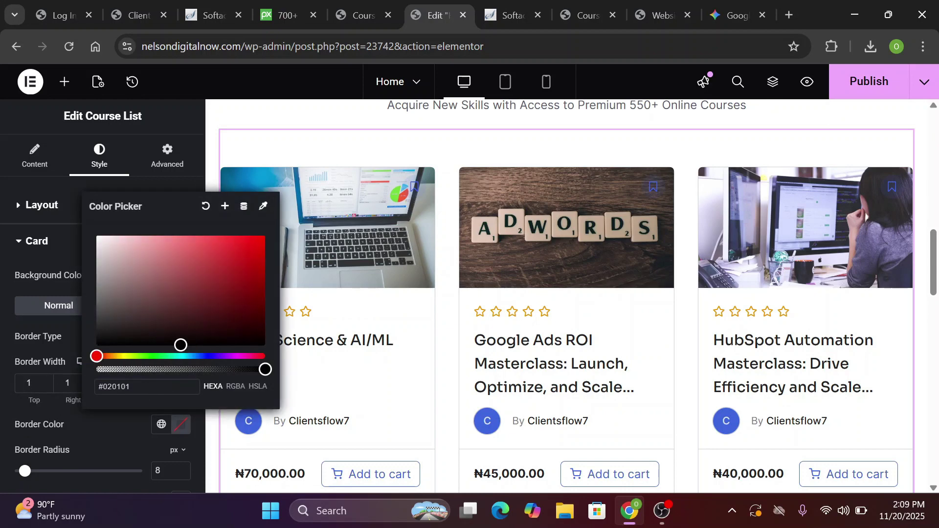
{"action": "key", "text": "BackSpace"}
{"action": "type", "text": "d9d9d9"}
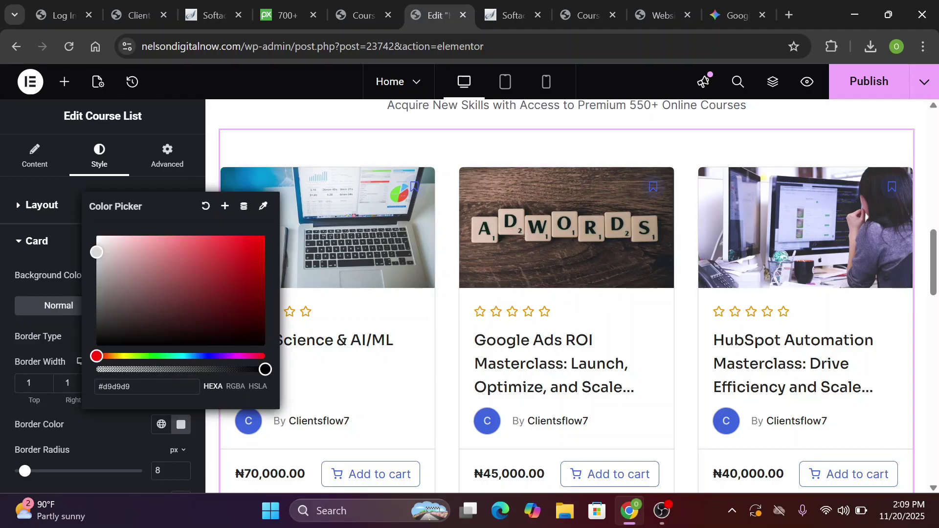
{"action": "scroll", "coordinate": [413, 442], "scroll_direction": "up", "scroll_amount": 2}
{"action": "left_click", "coordinate": [413, 442]}
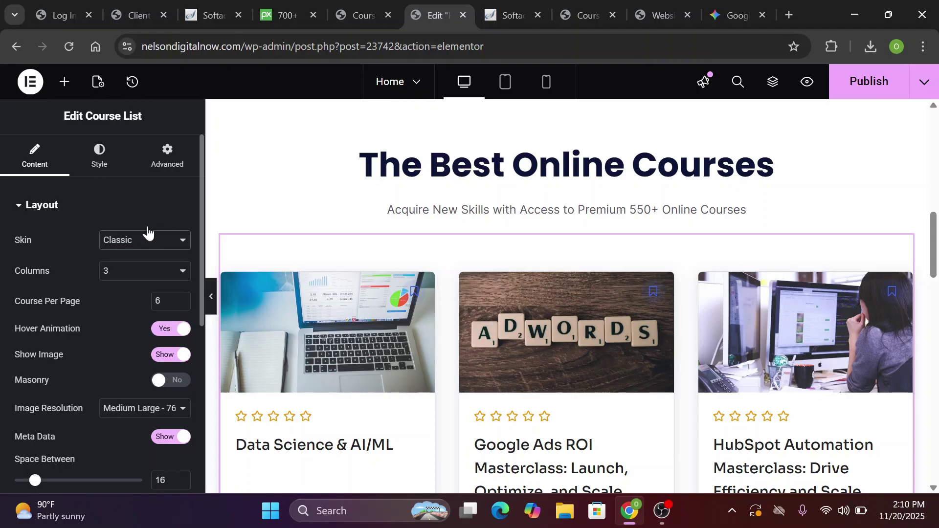
{"action": "left_click", "coordinate": [99, 156]}
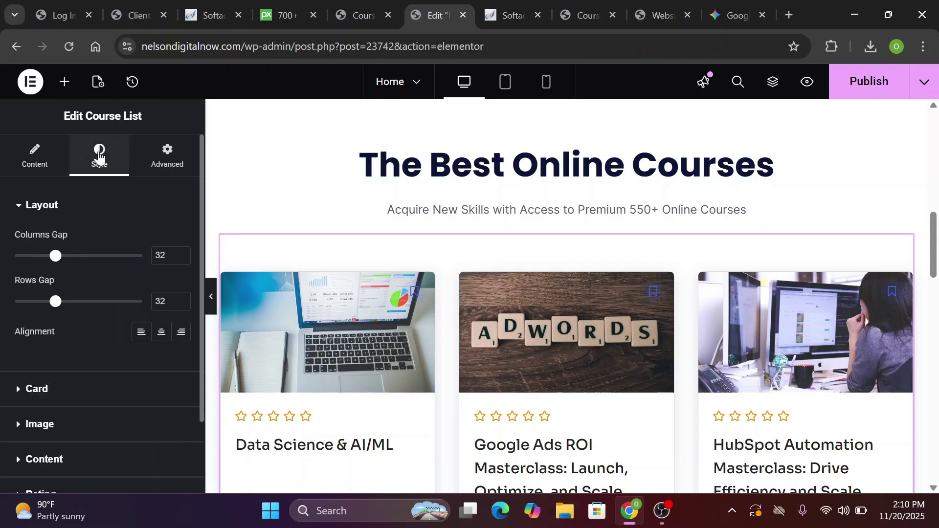
Set the course card box shadow to blur 40 and spread -10
{"action": "left_click", "coordinate": [22, 391]}
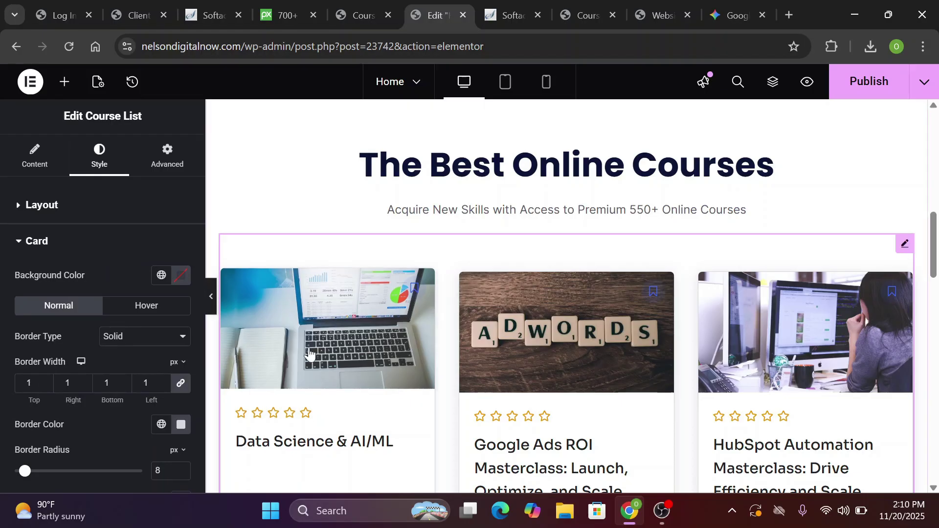
{"action": "scroll", "coordinate": [449, 372], "scroll_direction": "down", "scroll_amount": 6}
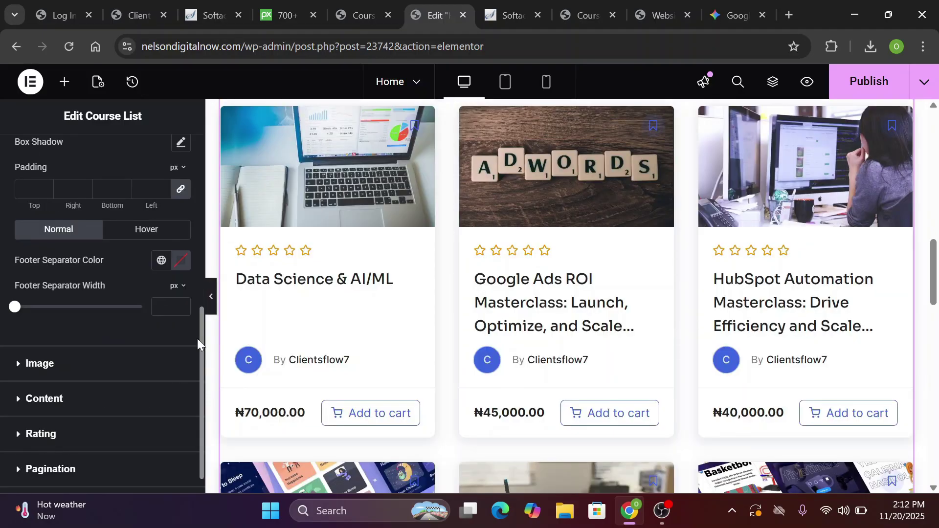
{"action": "scroll", "coordinate": [123, 289], "scroll_direction": "up", "scroll_amount": 3}
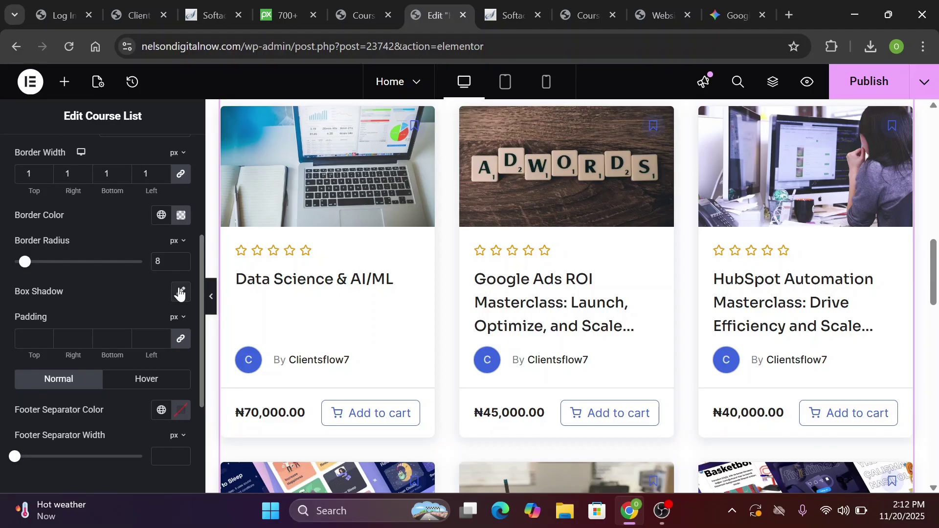
{"action": "left_click", "coordinate": [181, 292]}
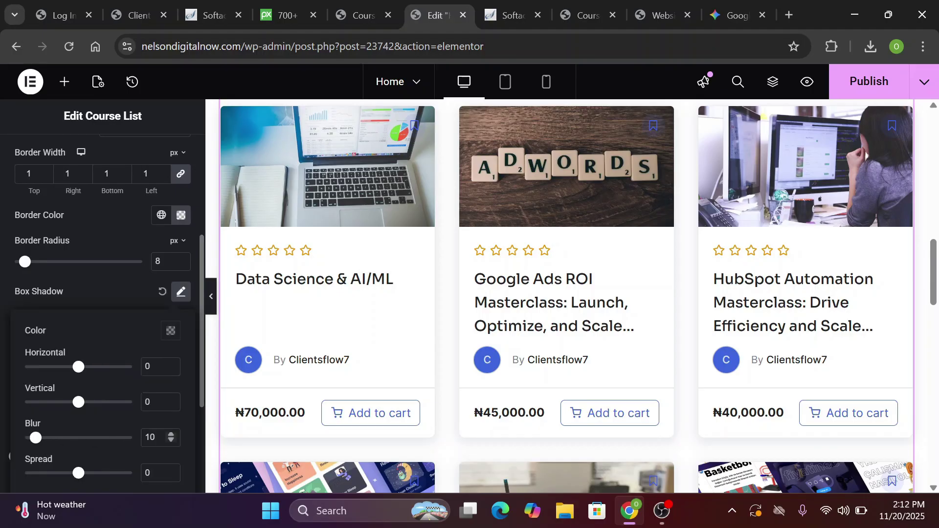
{"action": "key", "text": "BackSpace"}
{"action": "type", "text": "4"}
{"action": "scroll", "coordinate": [118, 467], "scroll_direction": "down", "scroll_amount": 1}
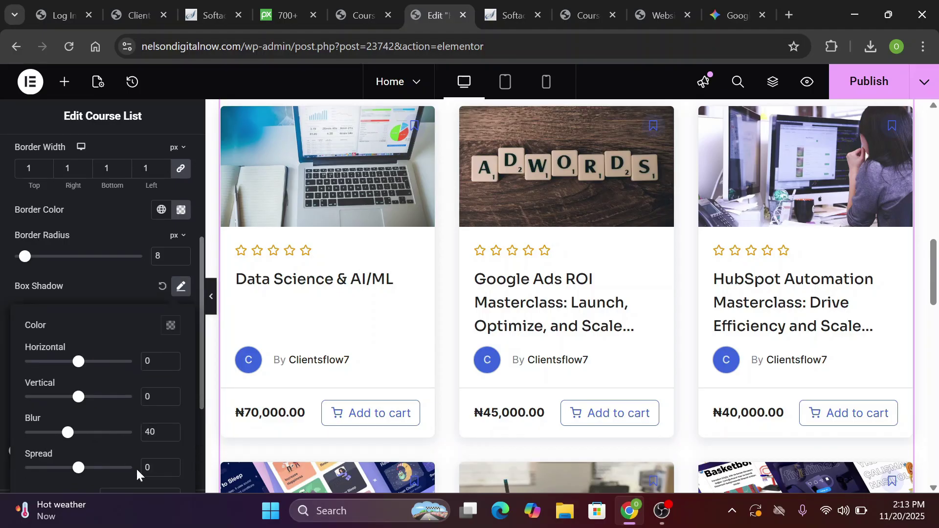
{"action": "left_click", "coordinate": [172, 466]}
{"action": "left_click", "coordinate": [172, 467]}
{"action": "left_click", "coordinate": [172, 466]}
{"action": "left_click", "coordinate": [171, 466]}
{"action": "left_click", "coordinate": [172, 466]}
{"action": "left_click", "coordinate": [170, 470]}
{"action": "left_click", "coordinate": [170, 470]}
{"action": "left_click", "coordinate": [171, 470]}
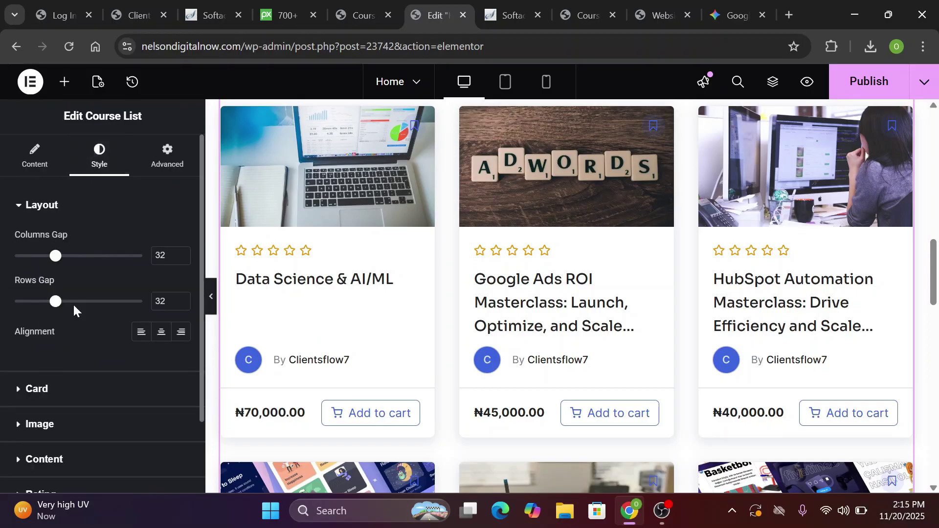
Set the course title typography size to 16 px under Style > Content
{"action": "left_click", "coordinate": [25, 454]}
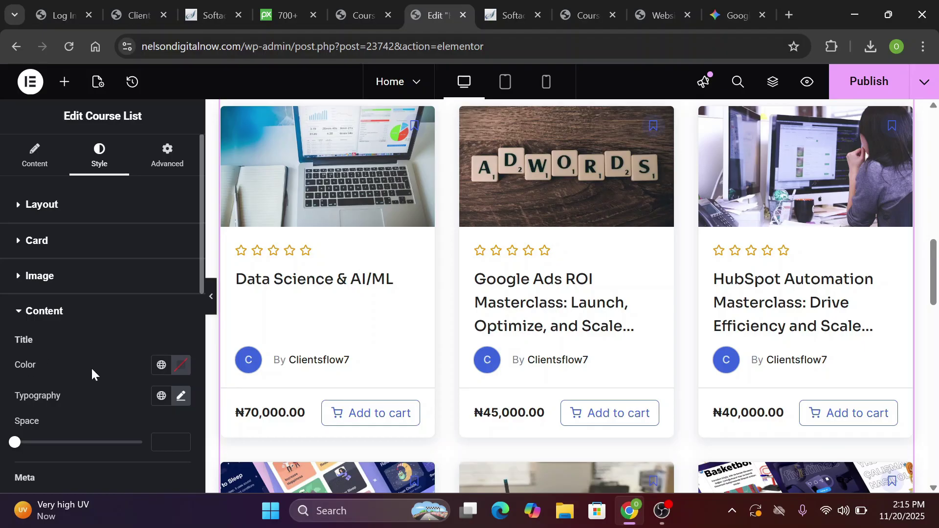
{"action": "left_click", "coordinate": [182, 400]}
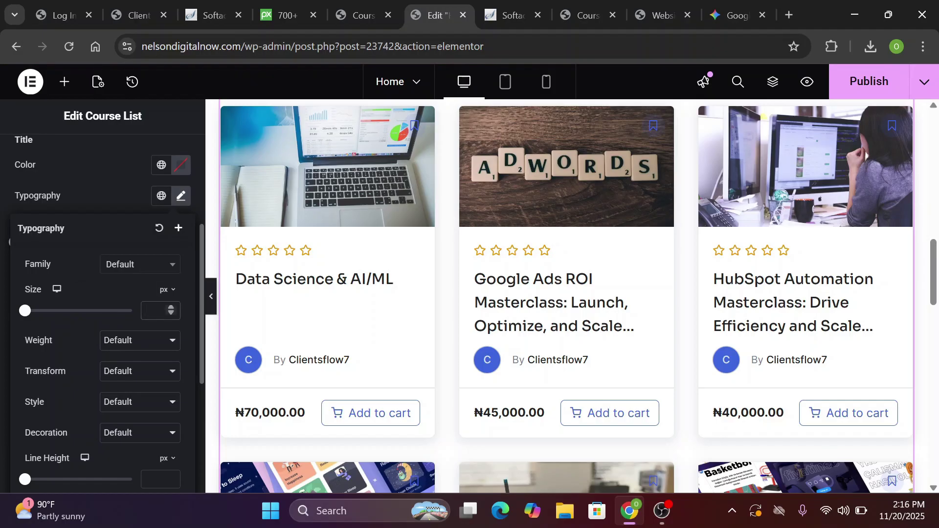
{"action": "left_click", "coordinate": [167, 458]}
{"action": "left_click", "coordinate": [157, 311]}
{"action": "type", "text": "16"}
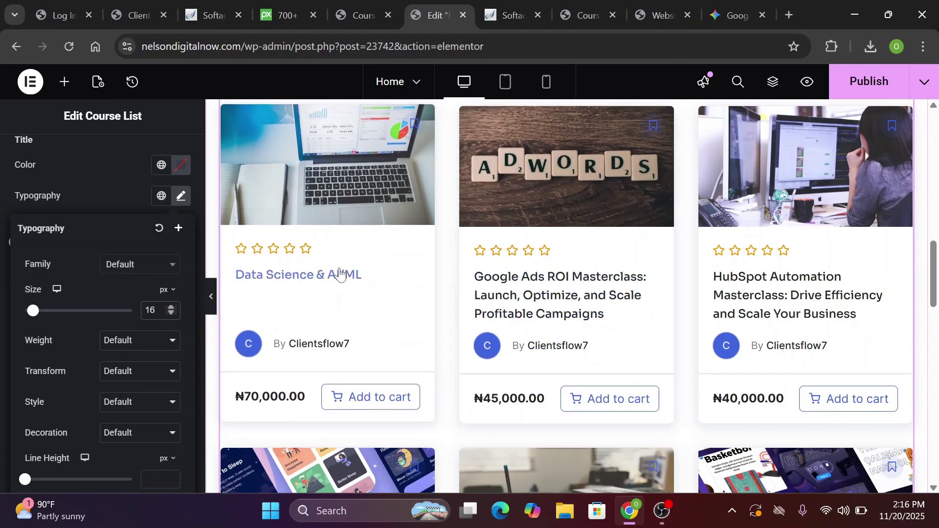
{"action": "scroll", "coordinate": [338, 323], "scroll_direction": "down", "scroll_amount": 4}
{"action": "scroll", "coordinate": [563, 299], "scroll_direction": "up", "scroll_amount": 4}
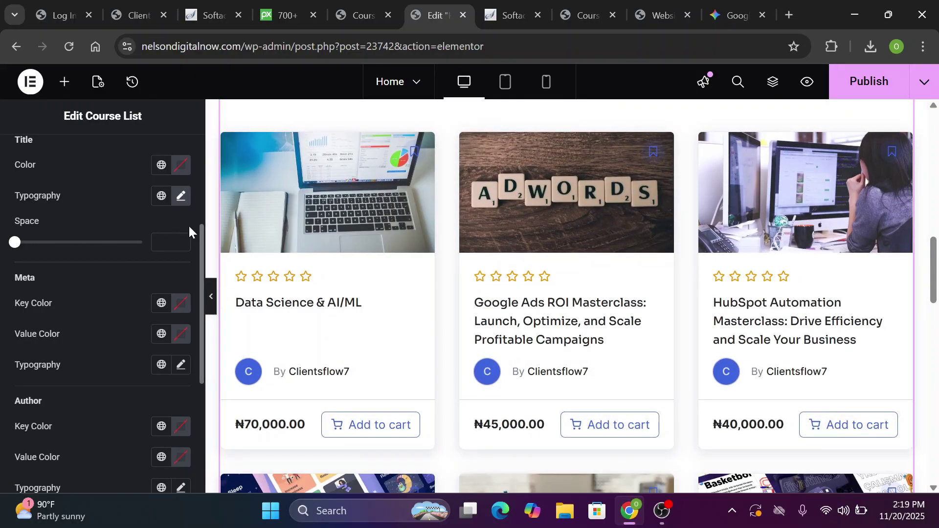
Set the cart button background to the global Purple button colour
{"action": "scroll", "coordinate": [197, 380], "scroll_direction": "down", "scroll_amount": 5}
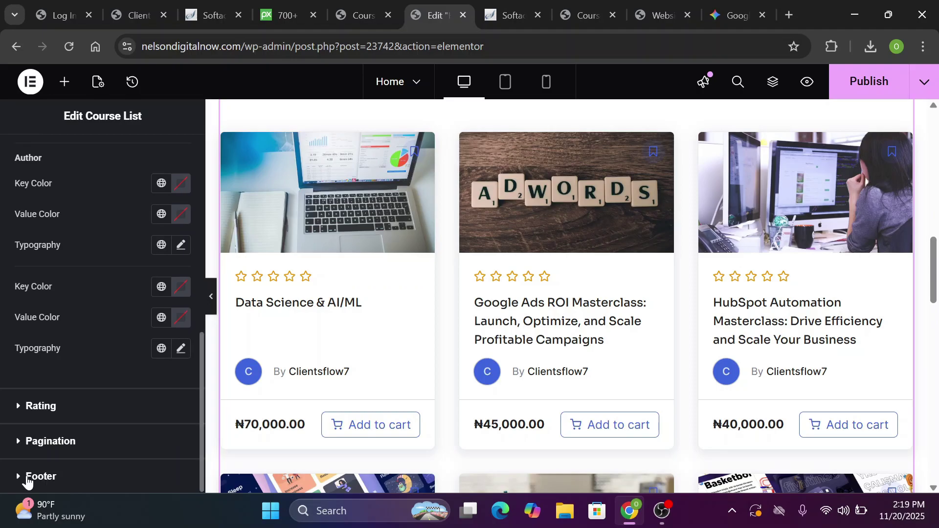
{"action": "scroll", "coordinate": [196, 305], "scroll_direction": "up", "scroll_amount": 5}
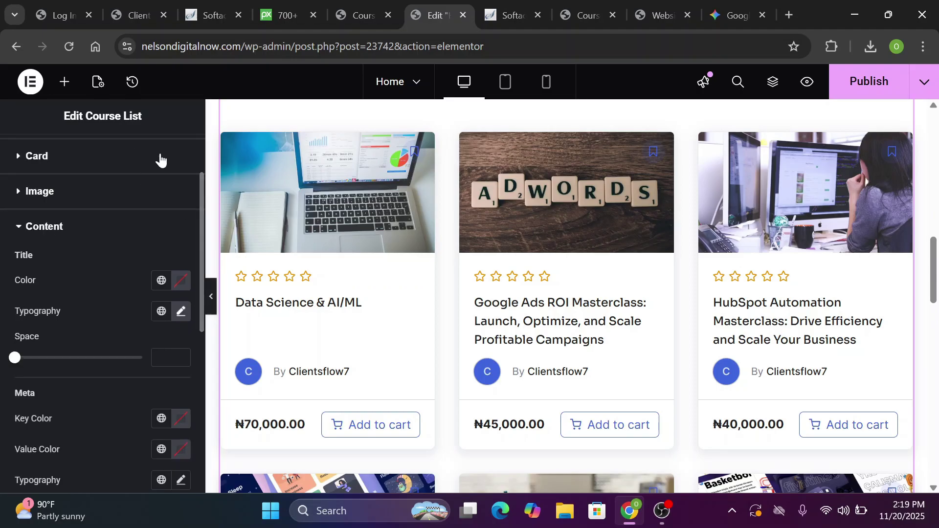
{"action": "scroll", "coordinate": [198, 153], "scroll_direction": "up", "scroll_amount": 2}
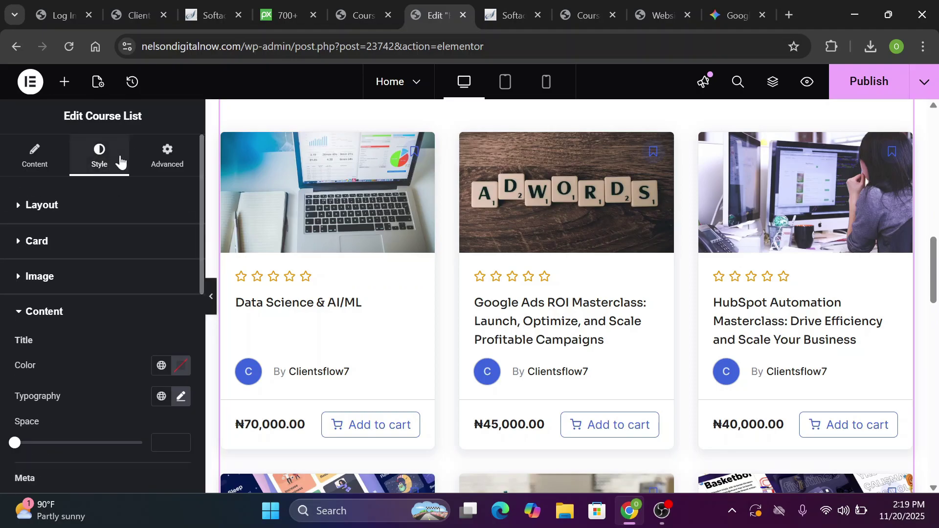
{"action": "scroll", "coordinate": [199, 330], "scroll_direction": "down", "scroll_amount": 7}
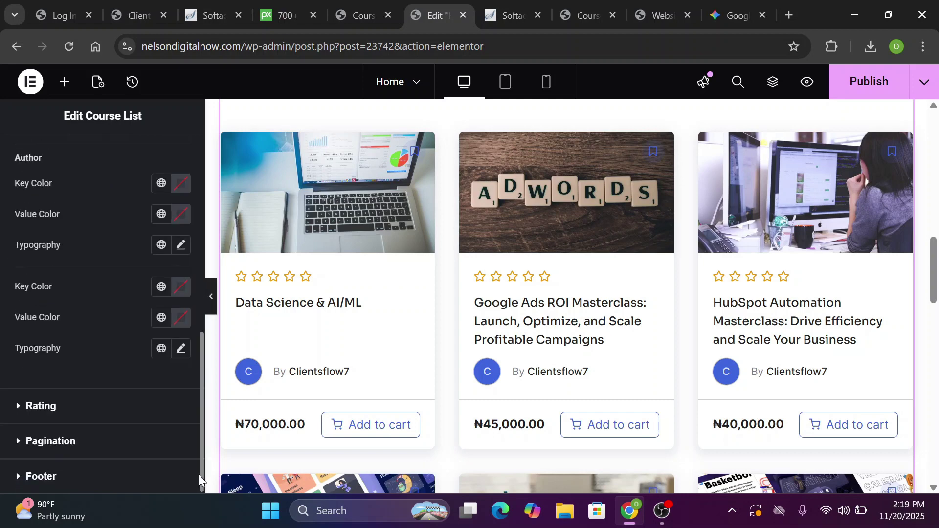
{"action": "left_click", "coordinate": [34, 477]}
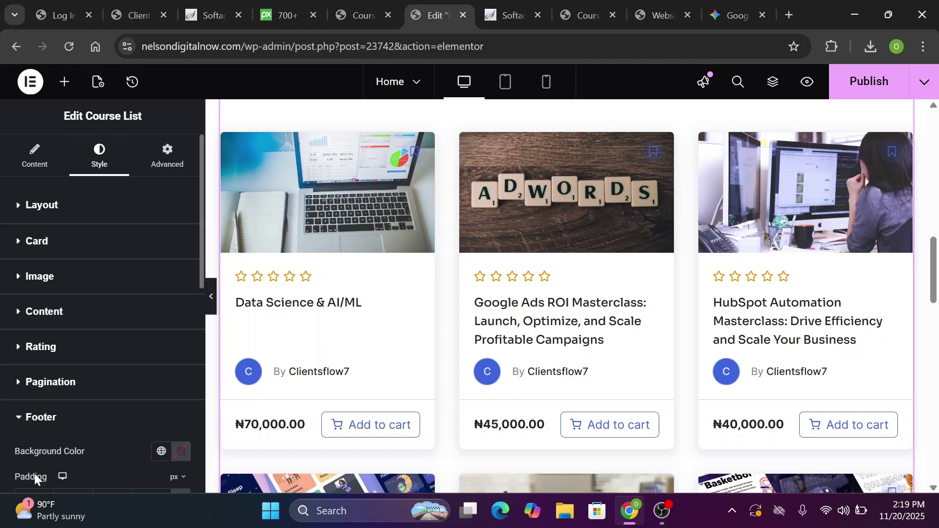
{"action": "scroll", "coordinate": [197, 462], "scroll_direction": "down", "scroll_amount": 7}
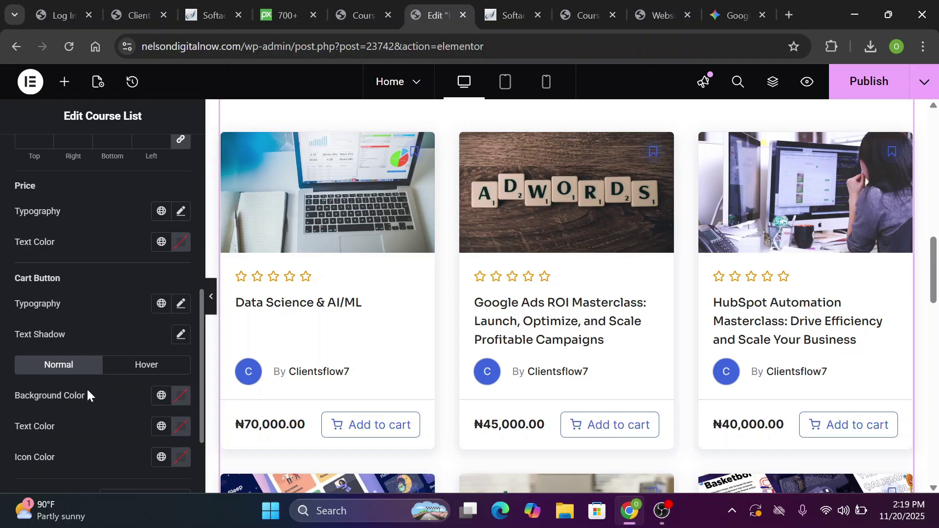
{"action": "left_click", "coordinate": [180, 401]}
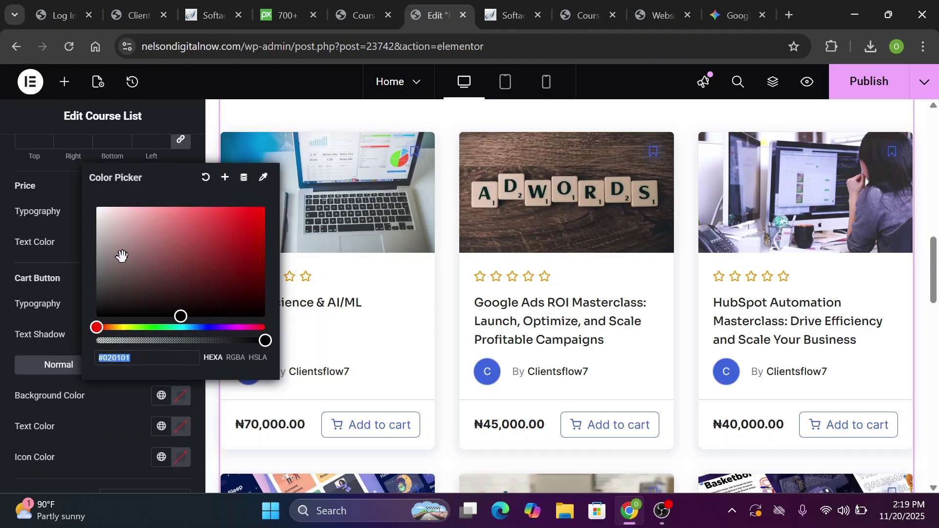
{"action": "left_click", "coordinate": [220, 277]}
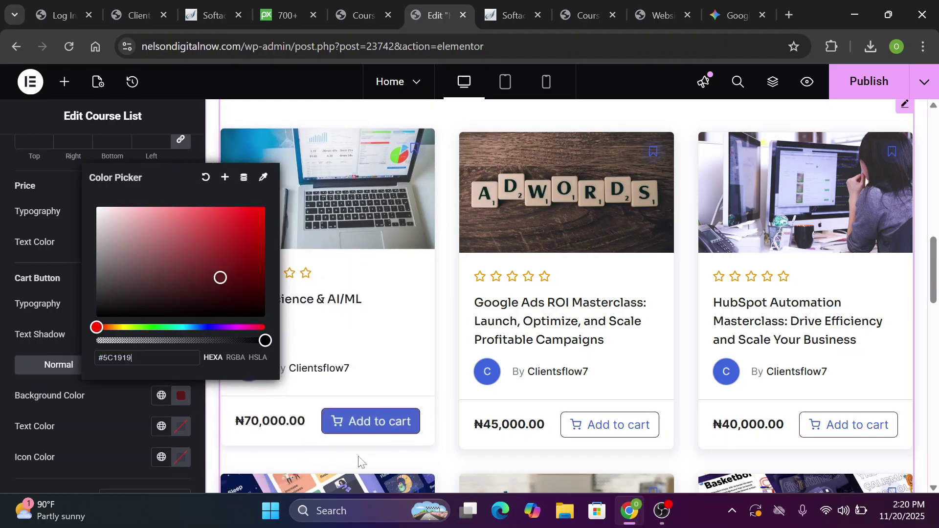
{"action": "left_click", "coordinate": [161, 398]}
{"action": "left_click", "coordinate": [161, 397]}
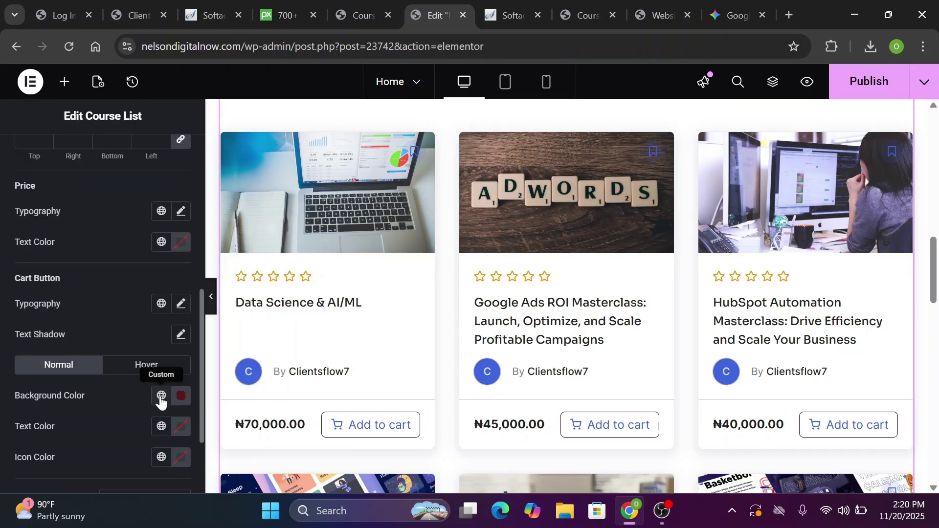
{"action": "left_click", "coordinate": [161, 398]}
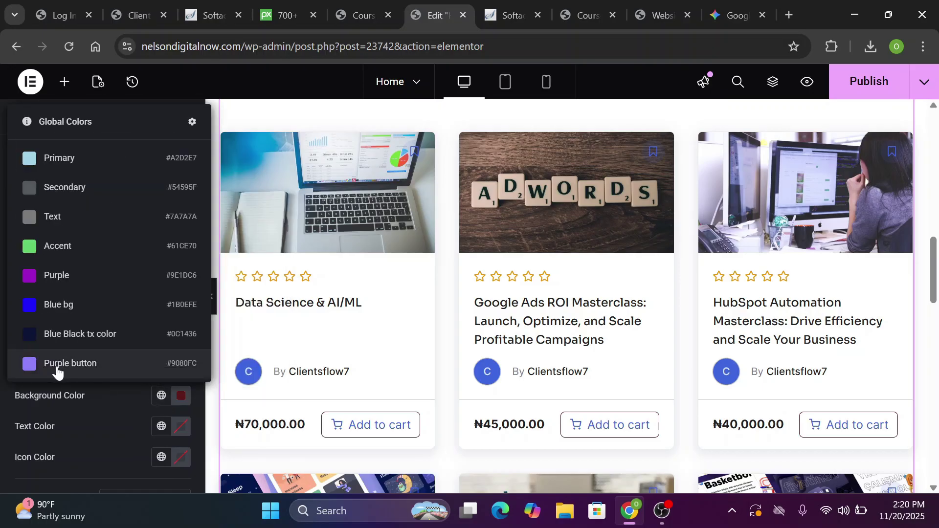
{"action": "left_click", "coordinate": [26, 365]}
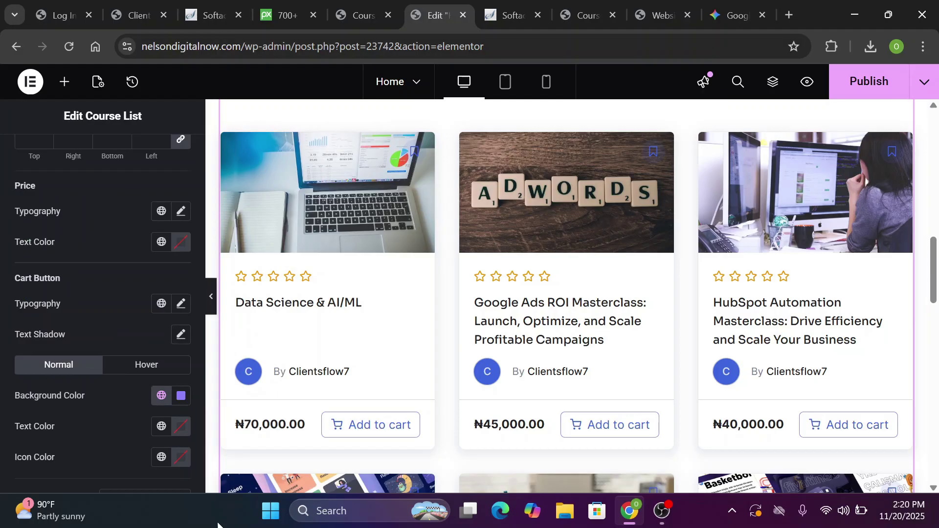
{"action": "scroll", "coordinate": [200, 467], "scroll_direction": "down", "scroll_amount": 2}
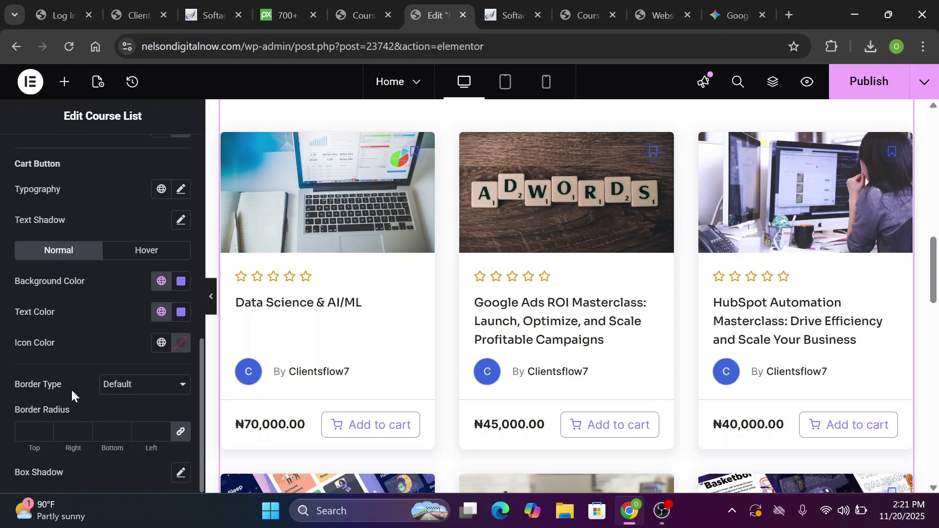
Give the cart button a solid global-purple border, then move to its hover state
{"action": "left_click", "coordinate": [174, 390]}
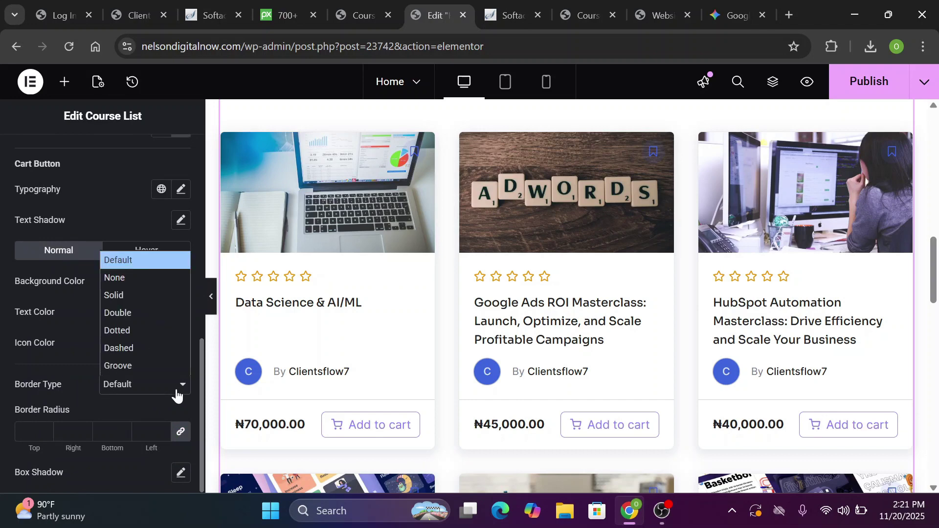
{"action": "left_click", "coordinate": [110, 296]}
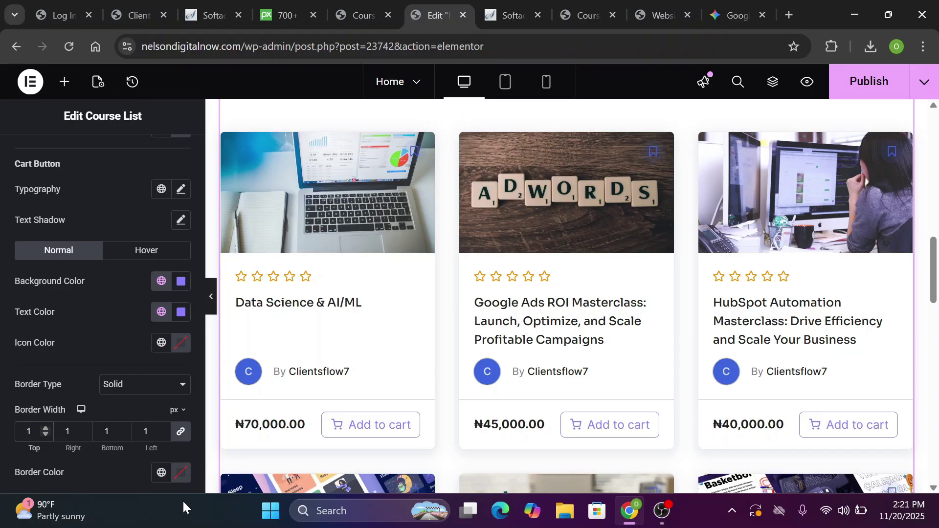
{"action": "scroll", "coordinate": [196, 474], "scroll_direction": "down", "scroll_amount": 2}
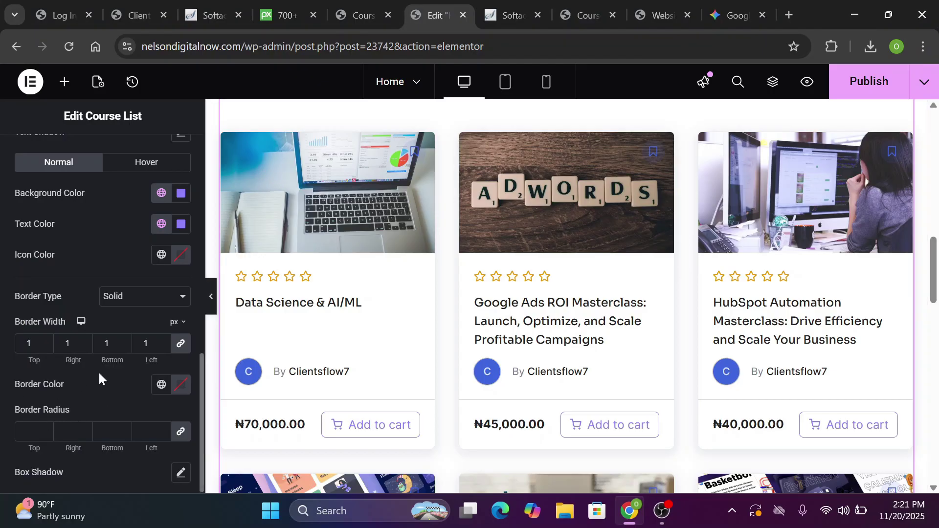
{"action": "left_click", "coordinate": [179, 386]}
{"action": "left_click", "coordinate": [162, 385]}
{"action": "left_click", "coordinate": [97, 355]}
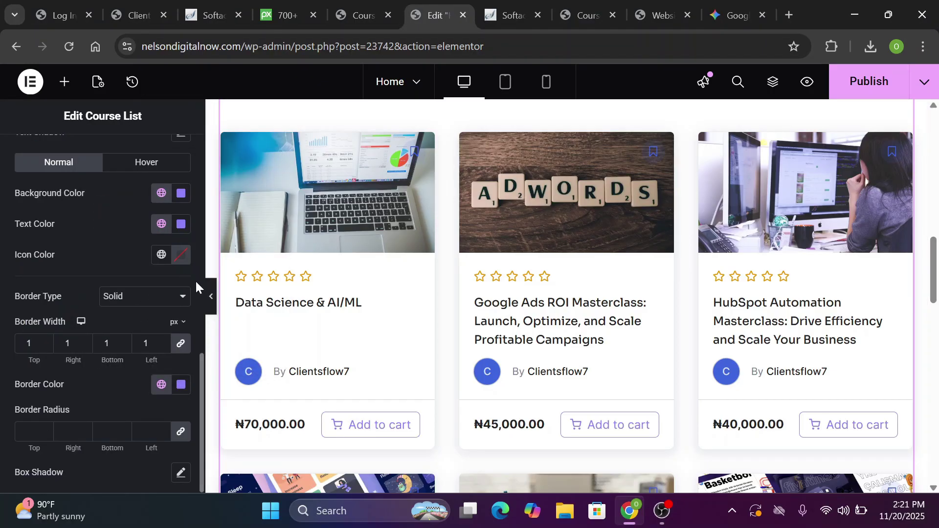
{"action": "scroll", "coordinate": [196, 281], "scroll_direction": "up", "scroll_amount": 5}
{"action": "scroll", "coordinate": [163, 289], "scroll_direction": "down", "scroll_amount": 5}
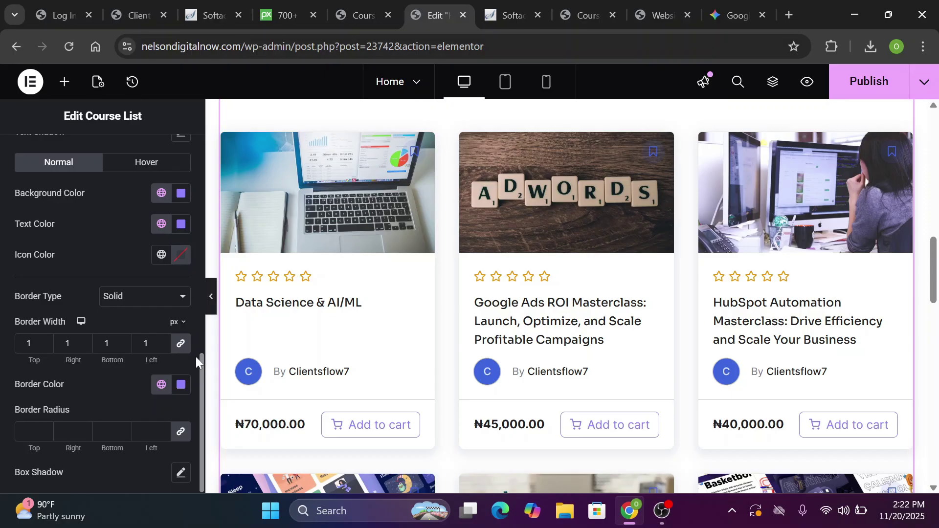
{"action": "scroll", "coordinate": [196, 357], "scroll_direction": "up", "scroll_amount": 4}
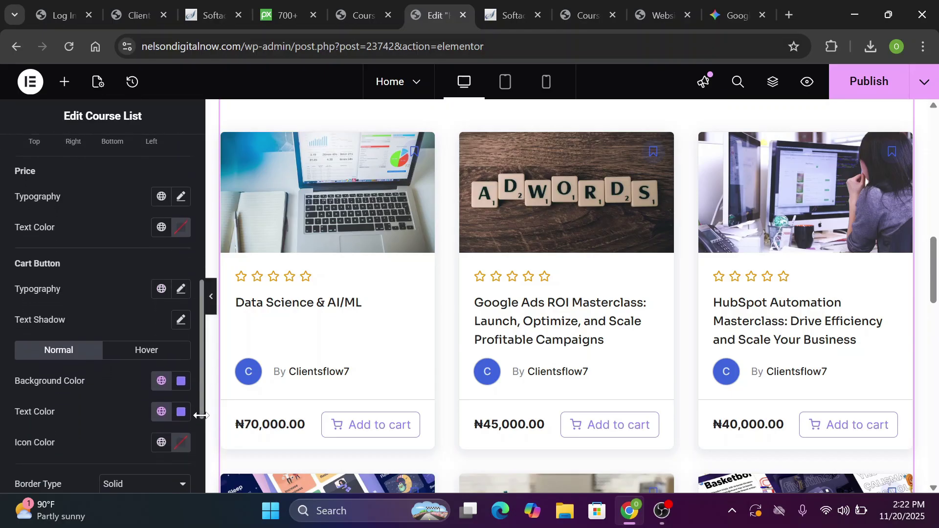
{"action": "left_click", "coordinate": [149, 351]}
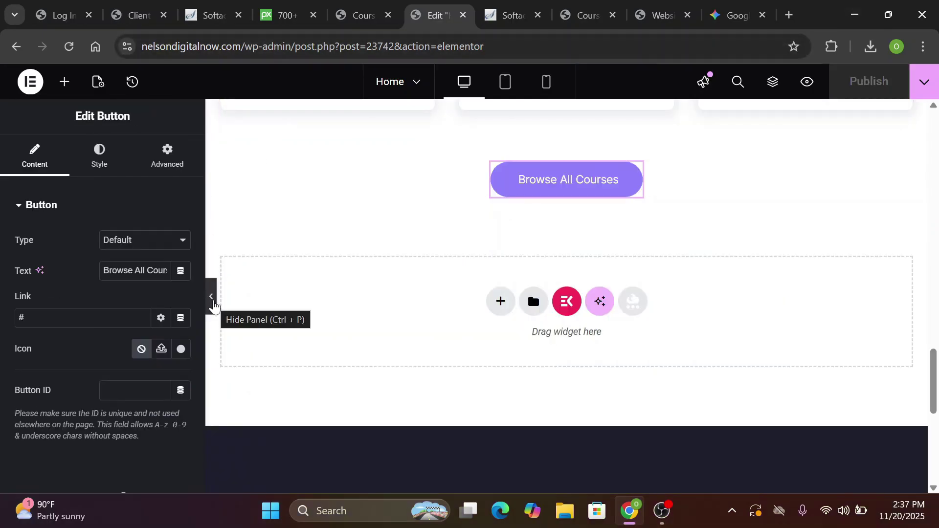
Hide the editor panel, scroll to the Browse All Courses button, and restore the widgets panel
{"action": "left_click", "coordinate": [212, 304]}
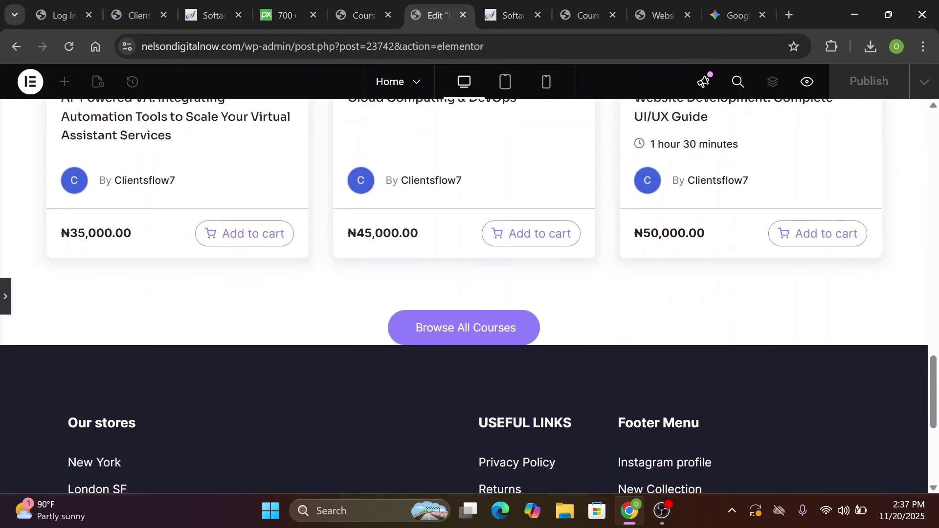
{"action": "scroll", "coordinate": [416, 181], "scroll_direction": "down", "scroll_amount": 3}
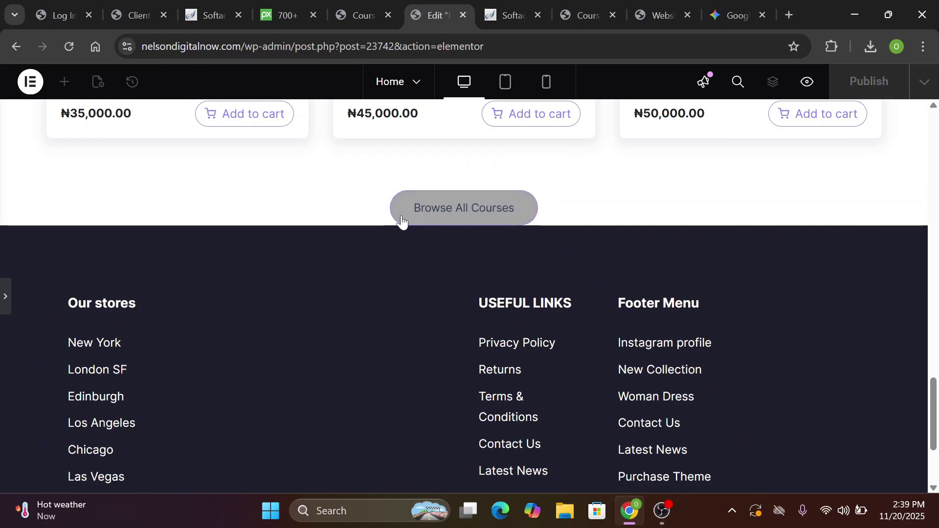
{"action": "left_click", "coordinate": [5, 296]}
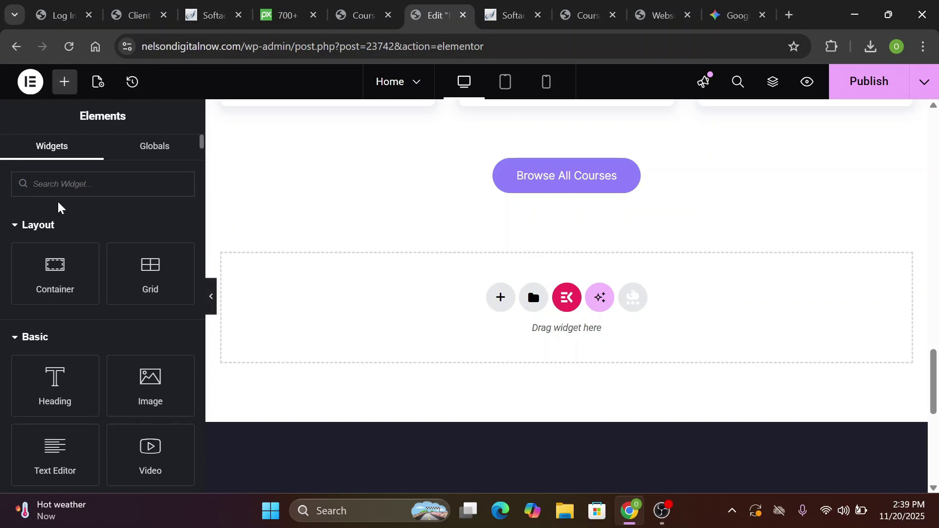
Add a Spacer widget below the Browse All Courses button and preview it
{"action": "type", "text": "spa"}
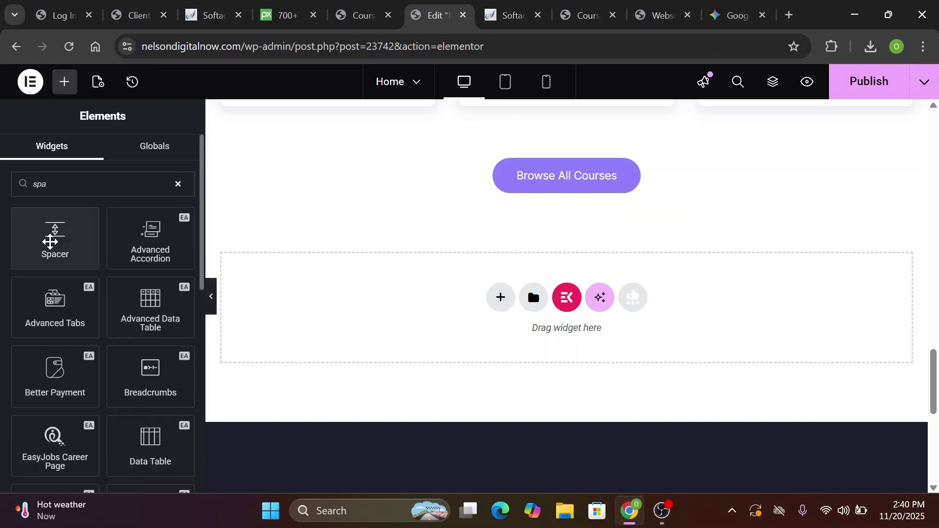
{"action": "left_click_drag", "start_coordinate": [50, 242], "coordinate": [528, 200]}
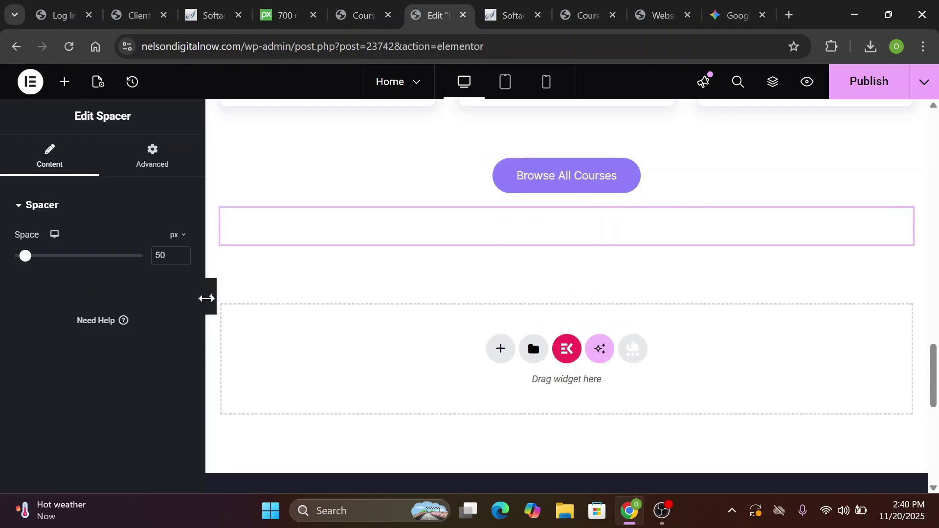
{"action": "left_click", "coordinate": [213, 298]}
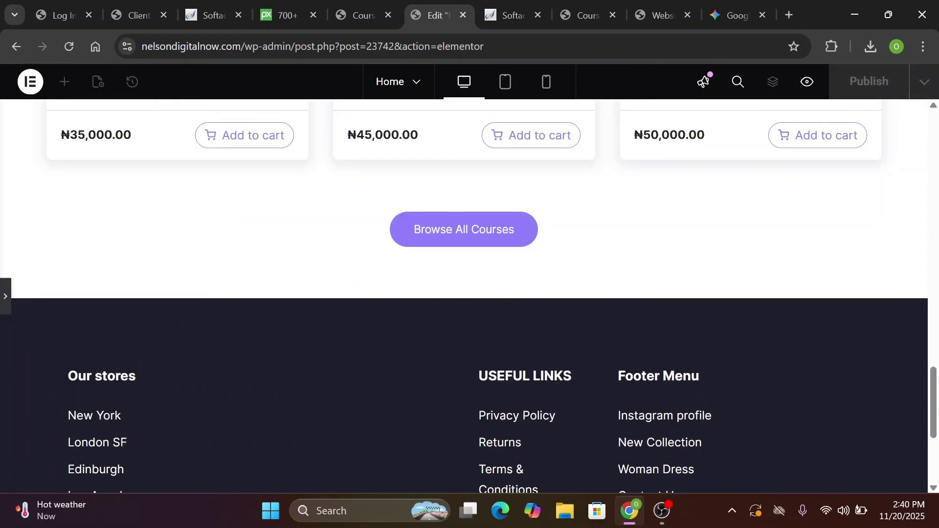
{"action": "scroll", "coordinate": [3, 303], "scroll_direction": "up", "scroll_amount": 5}
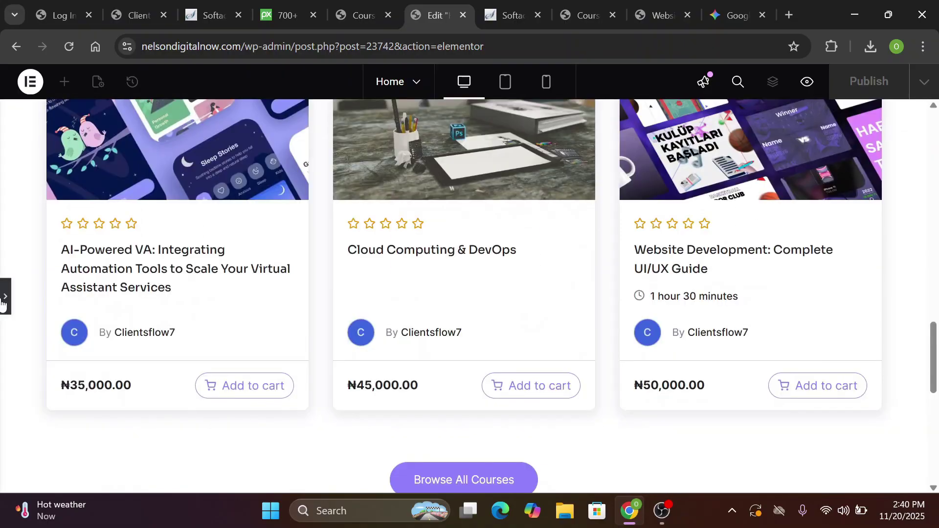
{"action": "left_click", "coordinate": [4, 299]}
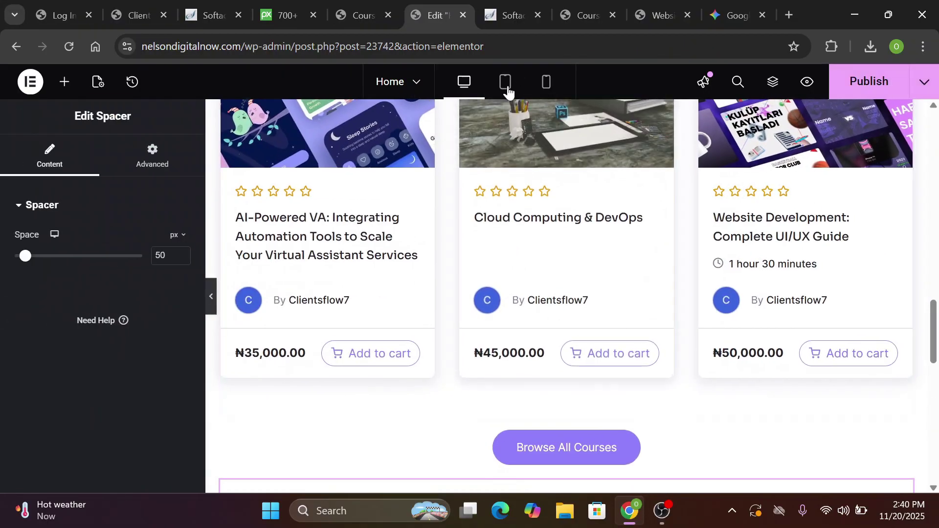
In mobile view, set the hero heading font size to 26 px
{"action": "left_click", "coordinate": [506, 90]}
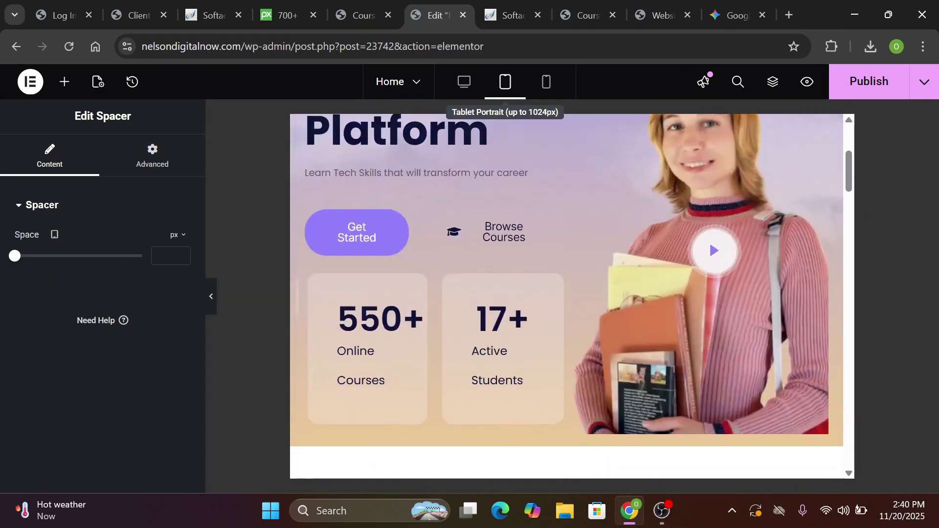
{"action": "left_click", "coordinate": [546, 82]}
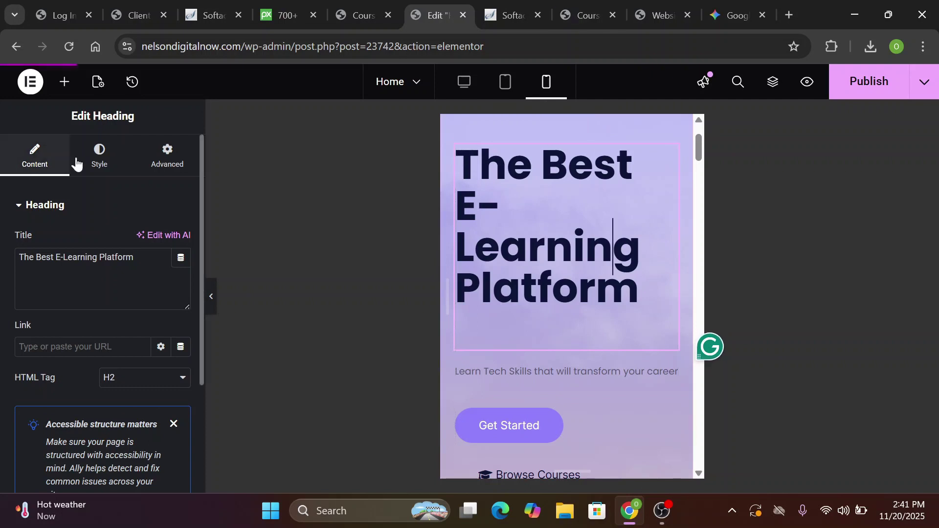
{"action": "left_click", "coordinate": [100, 157]}
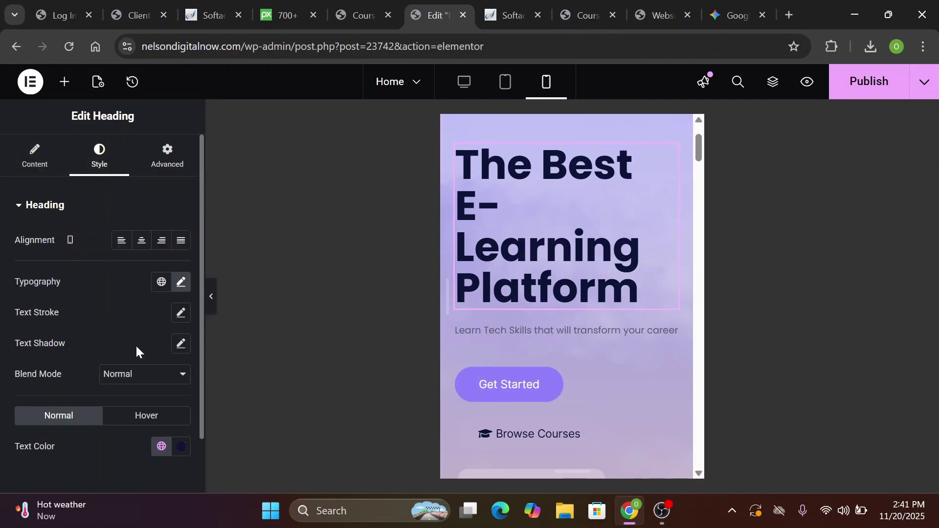
{"action": "left_click", "coordinate": [184, 290]}
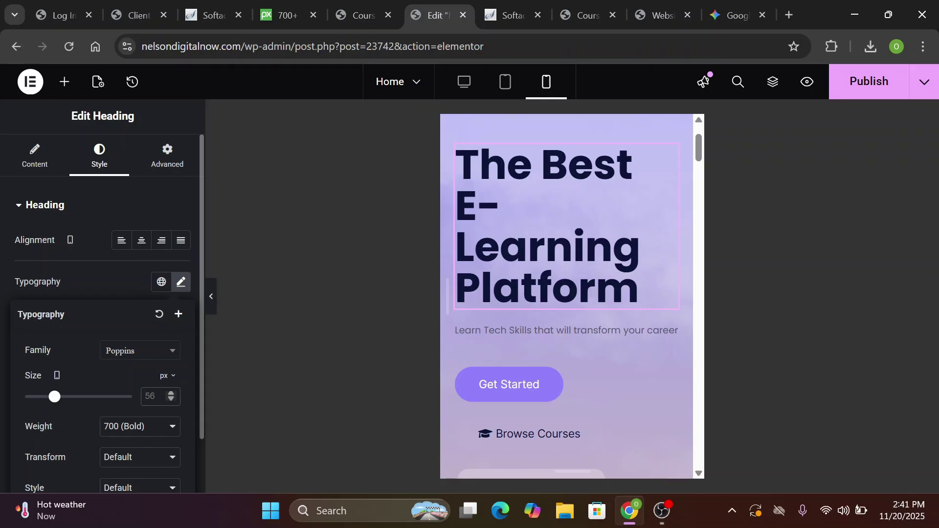
{"action": "type", "text": "26"}
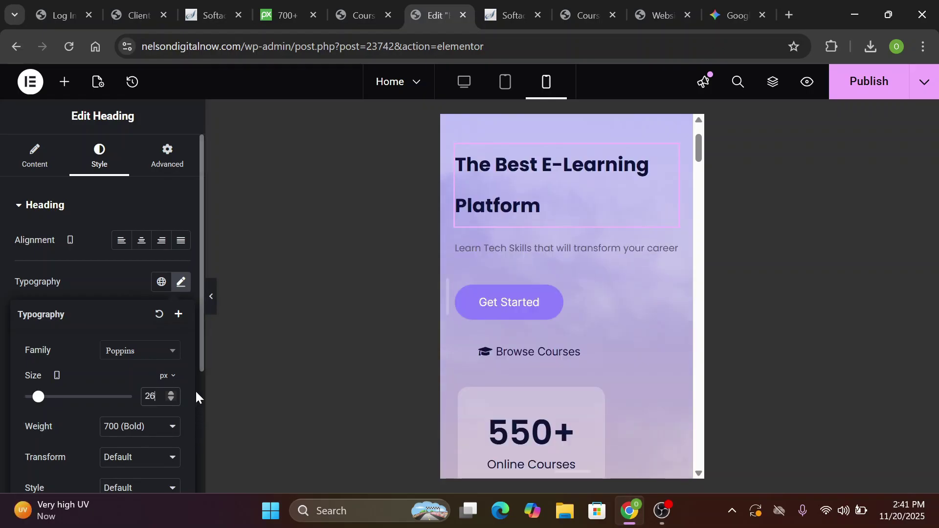
{"action": "scroll", "coordinate": [161, 431], "scroll_direction": "down", "scroll_amount": 2}
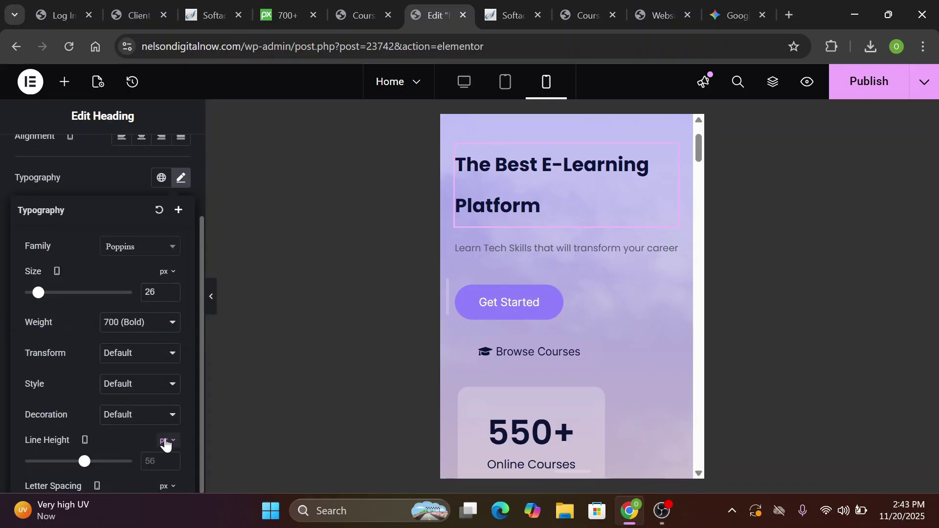
Set the hero heading's mobile line height to 30 px
{"action": "left_click", "coordinate": [169, 443]}
{"action": "left_click", "coordinate": [164, 441]}
{"action": "type", "text": "1"}
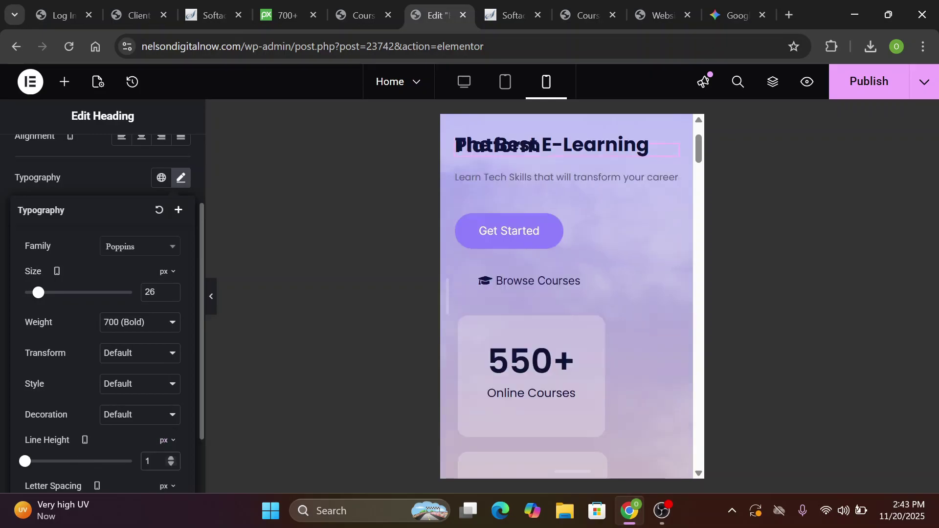
{"action": "type", "text": "6"}
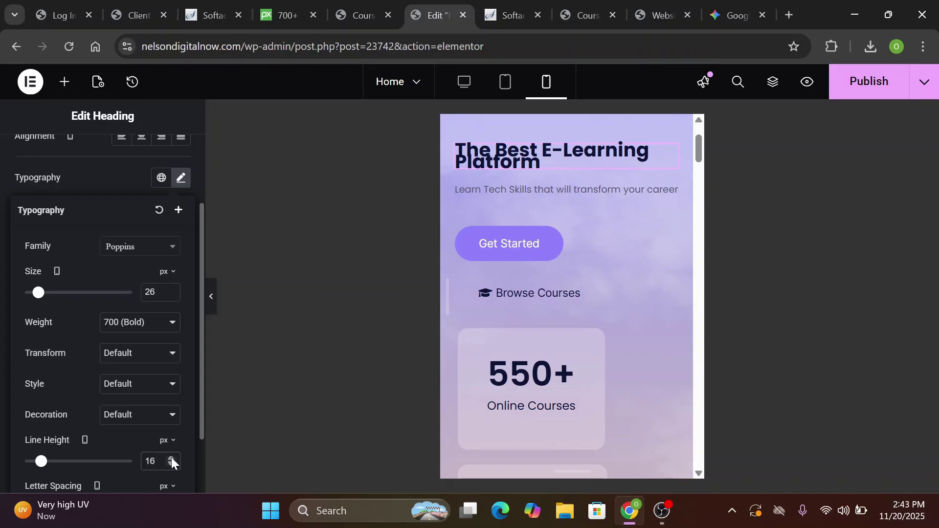
{"action": "key", "text": "BackSpace"}
{"action": "key", "text": "BackSpace"}
{"action": "type", "text": "30"}
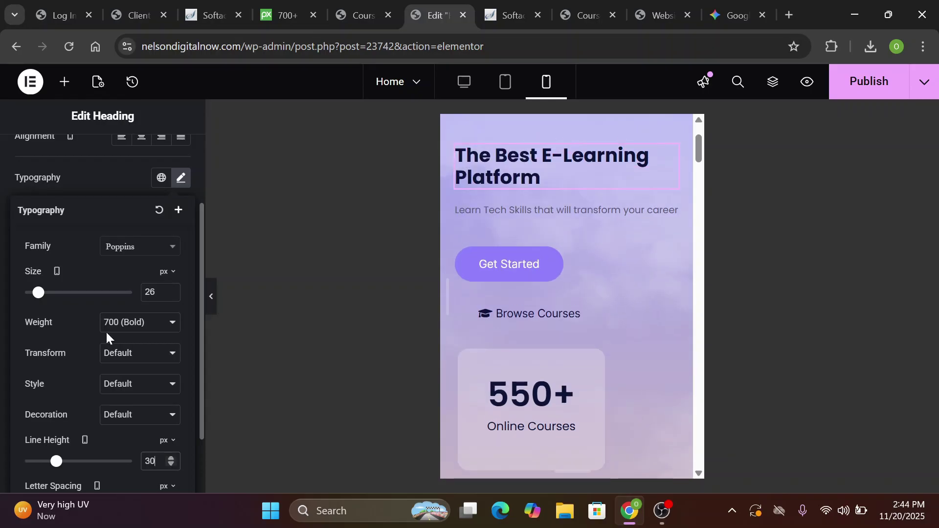
{"action": "left_click", "coordinate": [81, 169]}
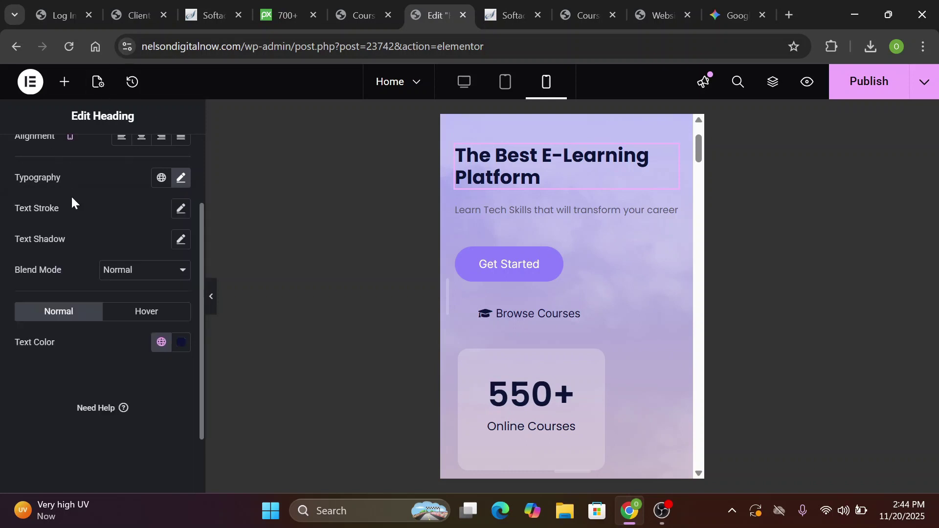
{"action": "scroll", "coordinate": [45, 239], "scroll_direction": "up", "scroll_amount": 2}
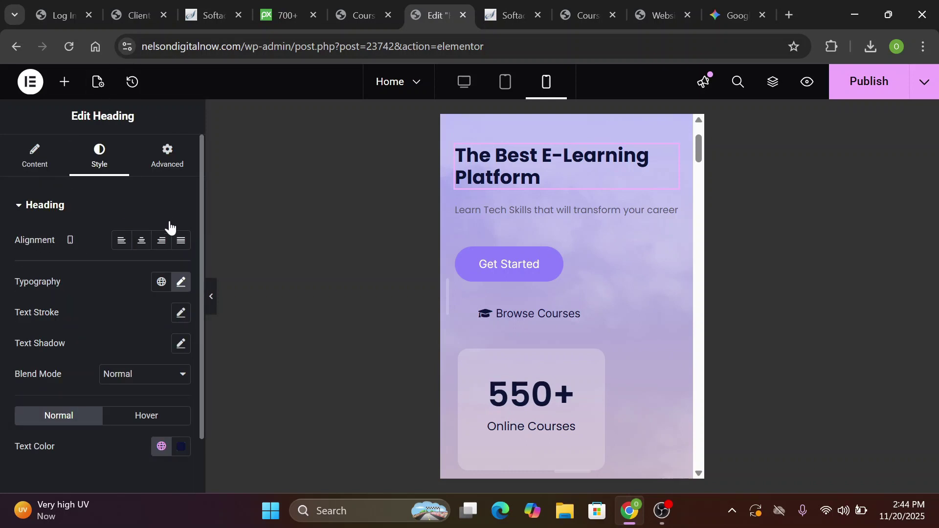
Center the hero heading and stack the hero buttons in a column
{"action": "left_click", "coordinate": [141, 244]}
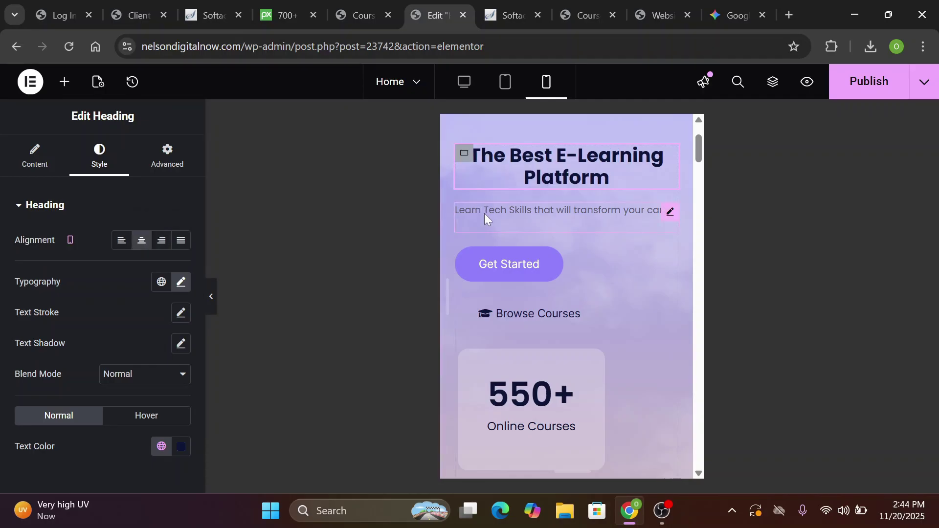
{"action": "left_click", "coordinate": [484, 214]}
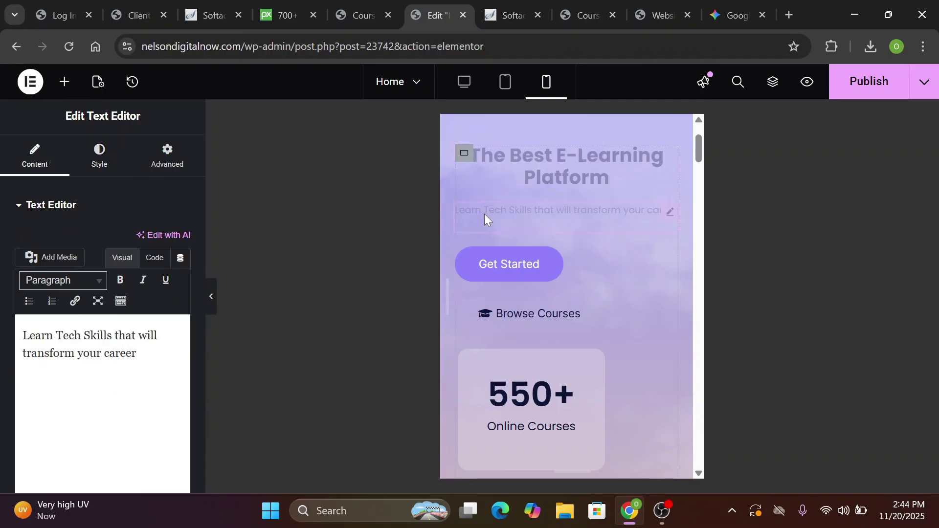
{"action": "left_click", "coordinate": [94, 166]}
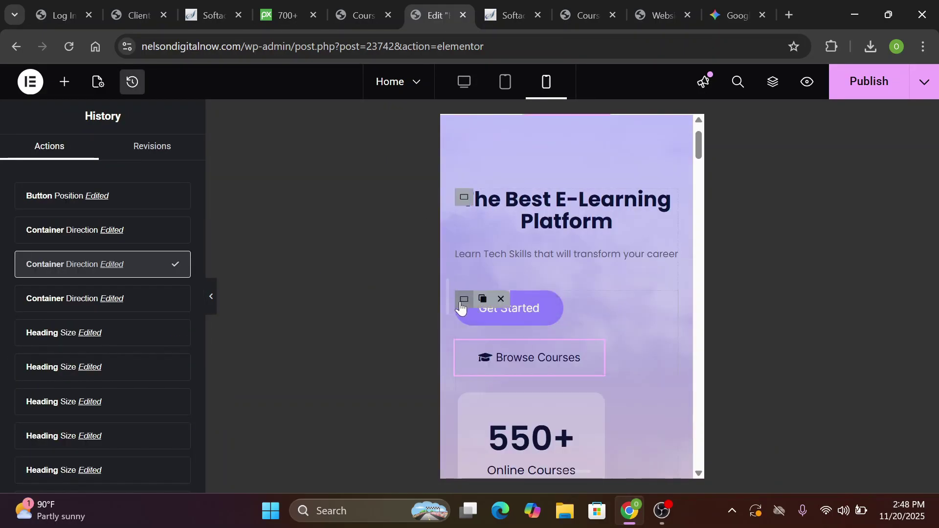
{"action": "left_click", "coordinate": [463, 300]}
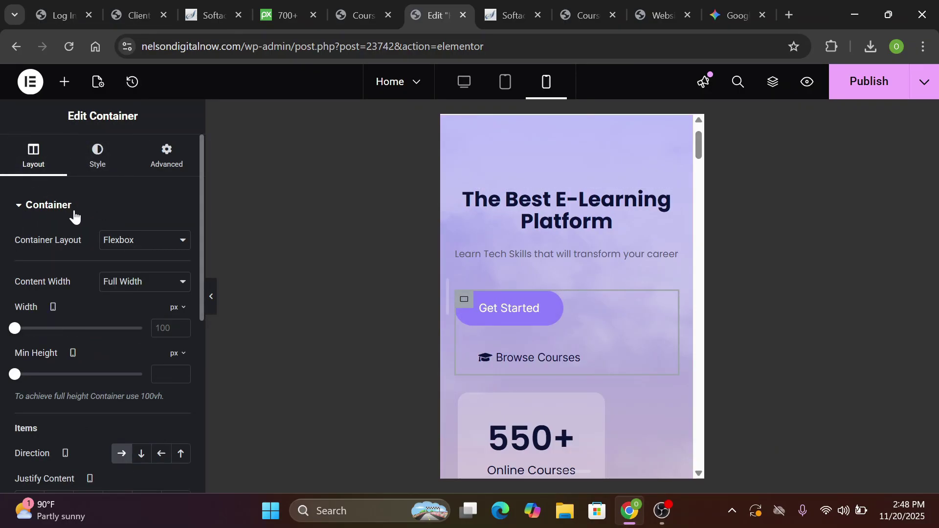
{"action": "left_click", "coordinate": [142, 458]}
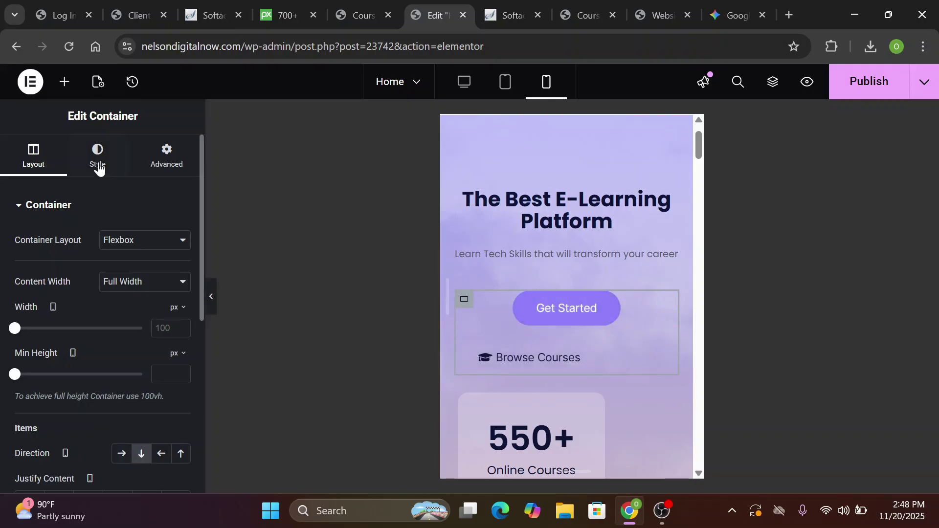
Center both the Get Started and Browse Courses buttons on mobile
{"action": "left_click", "coordinate": [503, 301]}
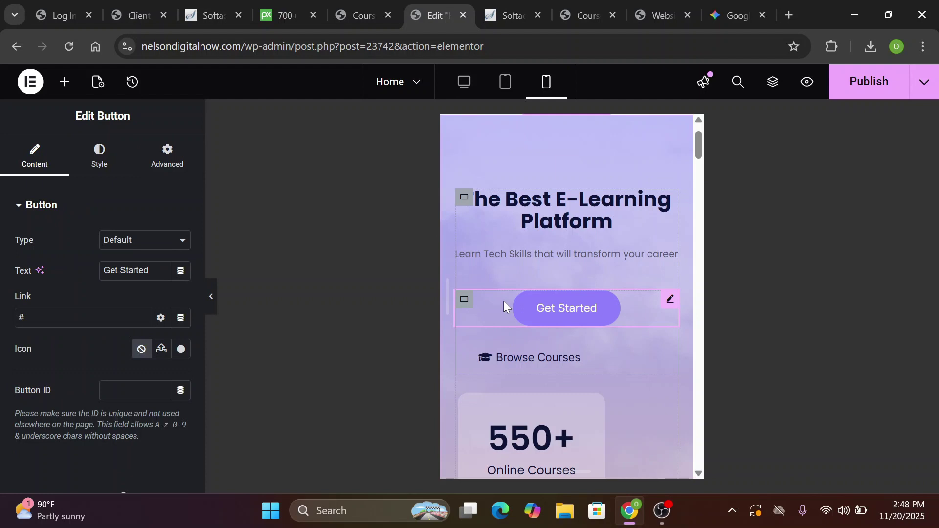
{"action": "left_click", "coordinate": [110, 155]}
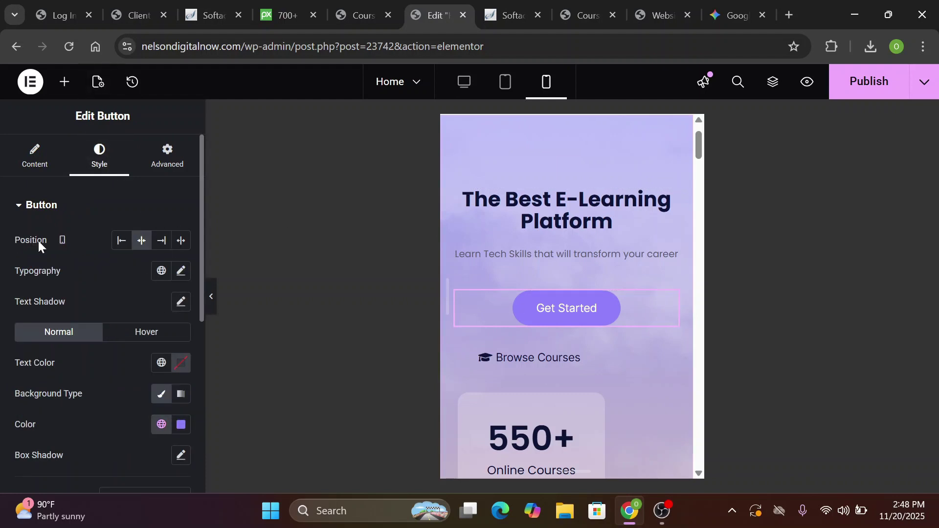
{"action": "left_click", "coordinate": [141, 244]}
{"action": "left_click", "coordinate": [141, 243]}
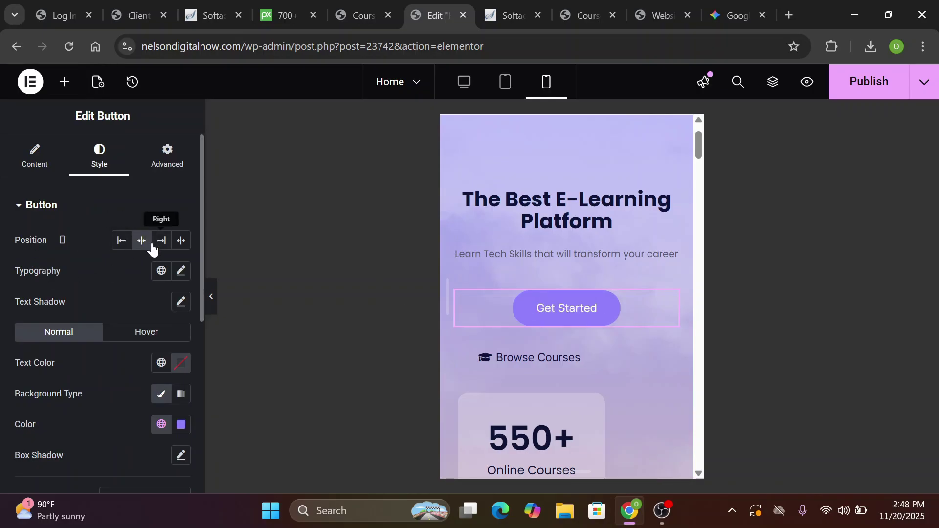
{"action": "left_click", "coordinate": [620, 356]}
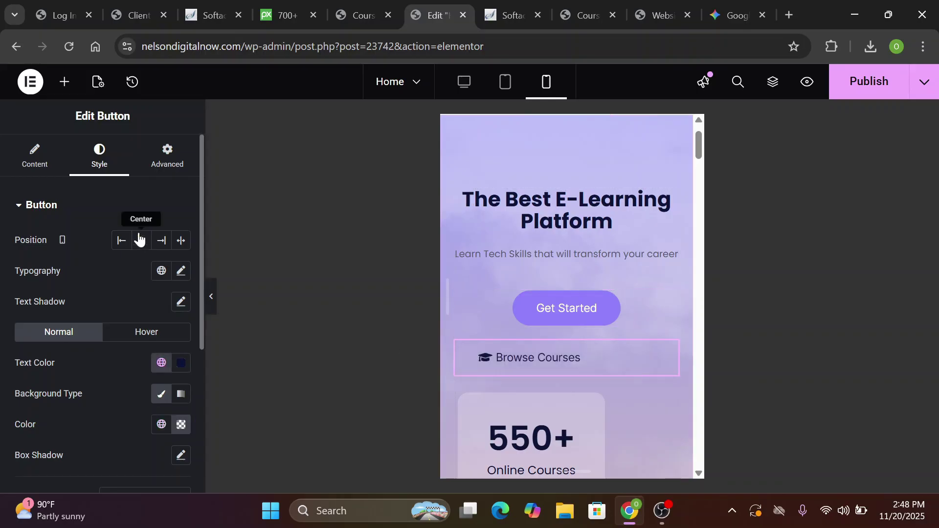
{"action": "left_click", "coordinate": [141, 240]}
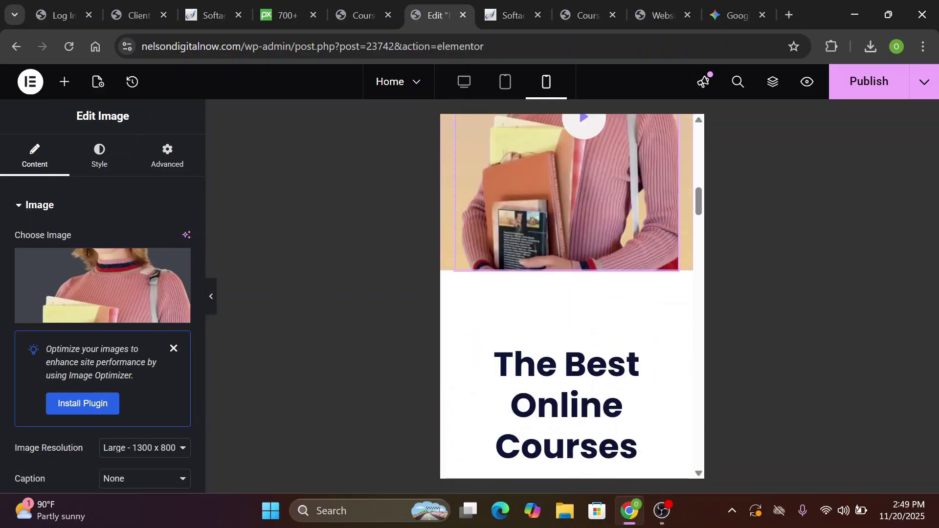
{"action": "scroll", "coordinate": [567, 294], "scroll_direction": "down", "scroll_amount": 10}
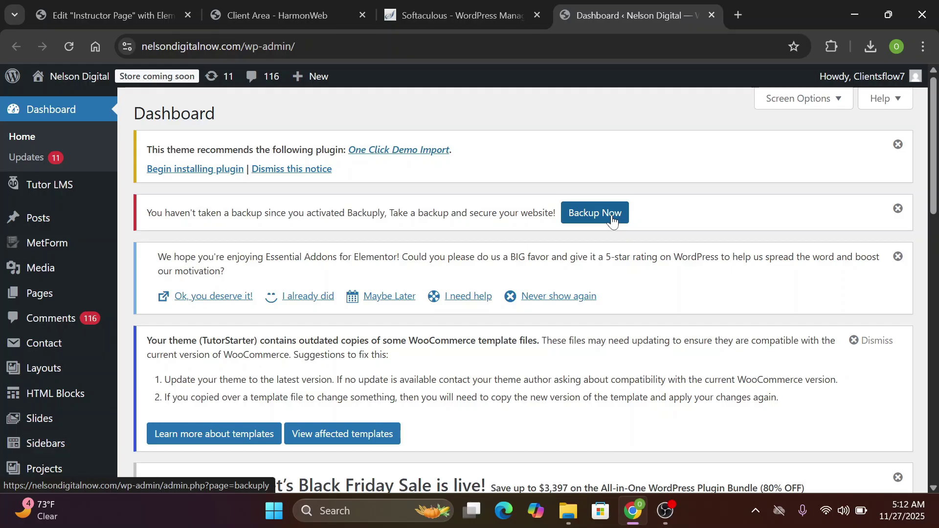
Open the Contact Us page from All Pages in the Elementor editor
{"action": "mouse_move", "coordinate": [35, 294]}
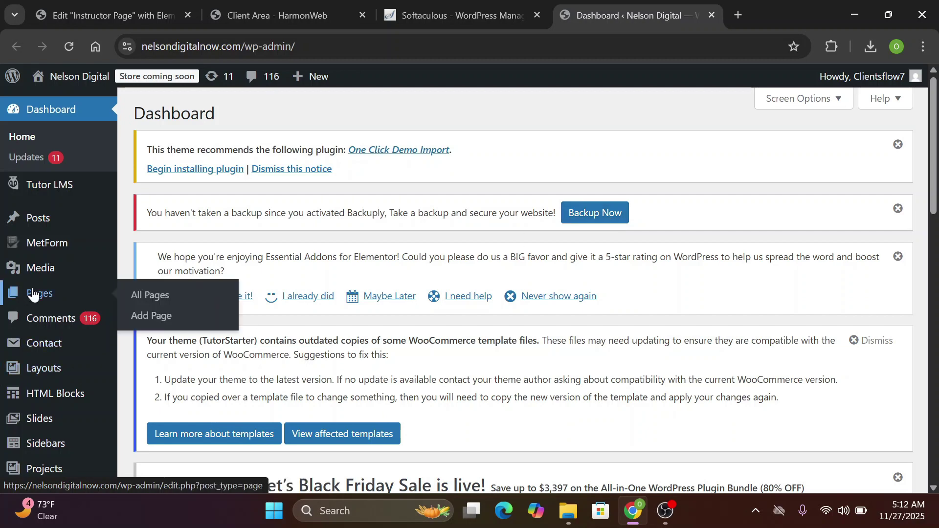
{"action": "left_click", "coordinate": [146, 299]}
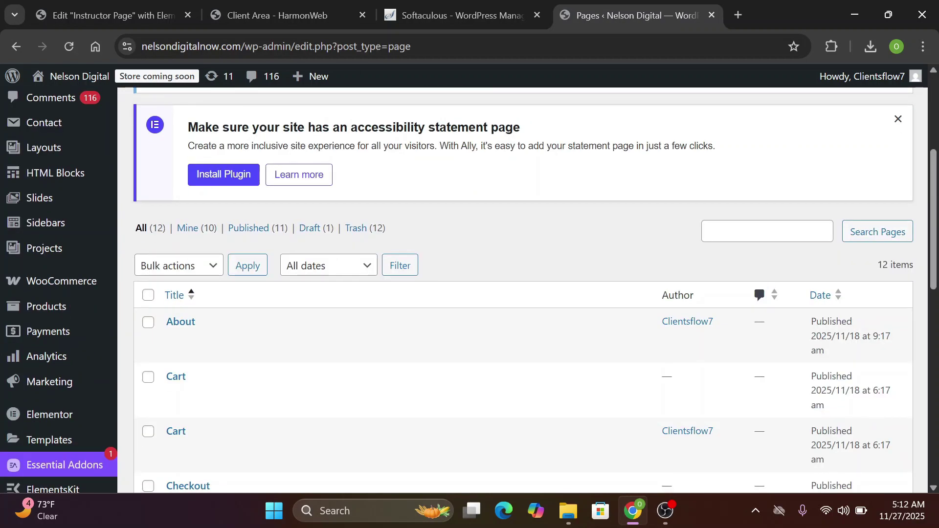
{"action": "scroll", "coordinate": [523, 293], "scroll_direction": "down", "scroll_amount": 1}
{"action": "scroll", "coordinate": [524, 294], "scroll_direction": "down", "scroll_amount": 6}
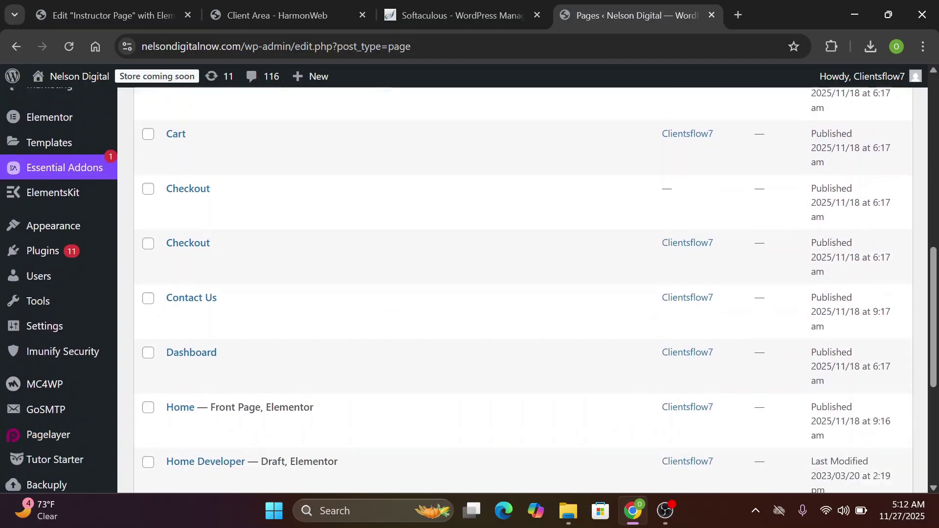
{"action": "mouse_move", "coordinate": [170, 265]}
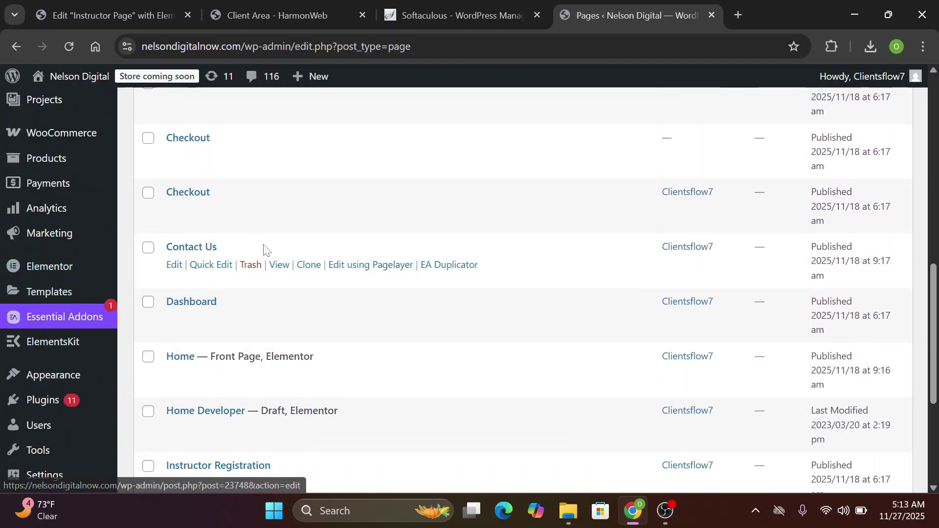
{"action": "left_click", "coordinate": [175, 266]}
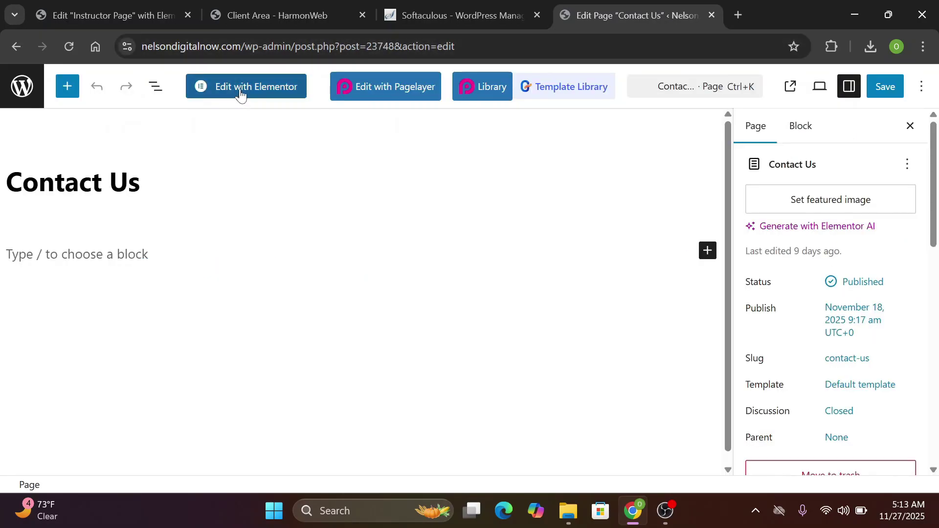
{"action": "left_click", "coordinate": [240, 94]}
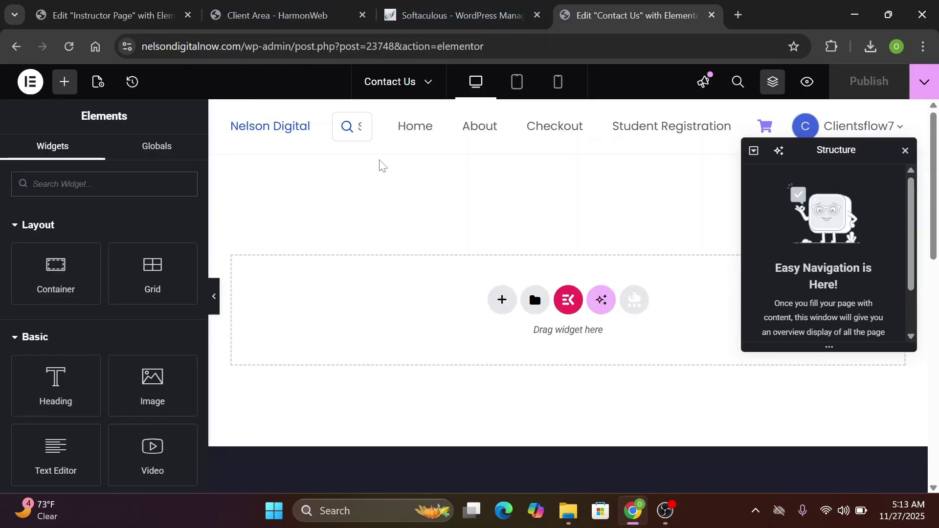
Hide the Structure navigator with Ctrl+I and bring up the Elementor template library
{"action": "scroll", "coordinate": [607, 270], "scroll_direction": "down", "scroll_amount": 7}
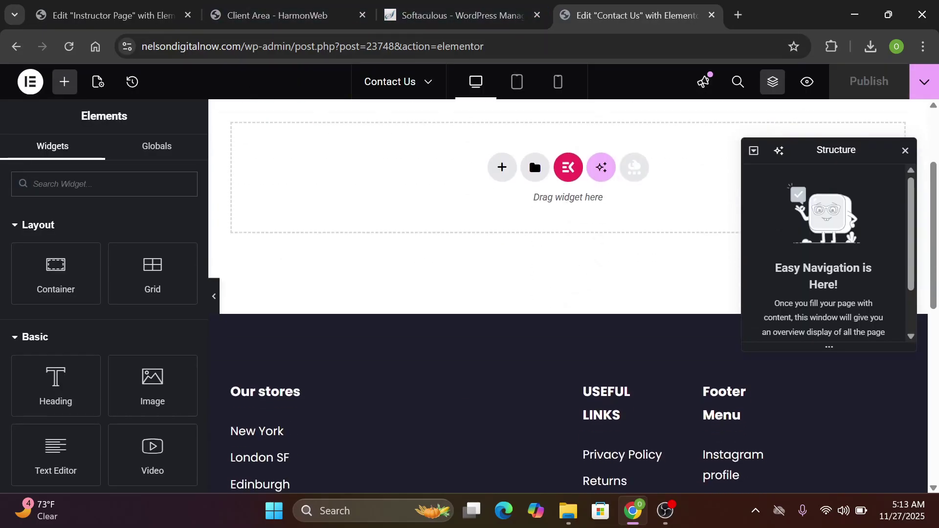
{"action": "scroll", "coordinate": [586, 323], "scroll_direction": "down", "scroll_amount": 4}
{"action": "scroll", "coordinate": [586, 323], "scroll_direction": "up", "scroll_amount": 15}
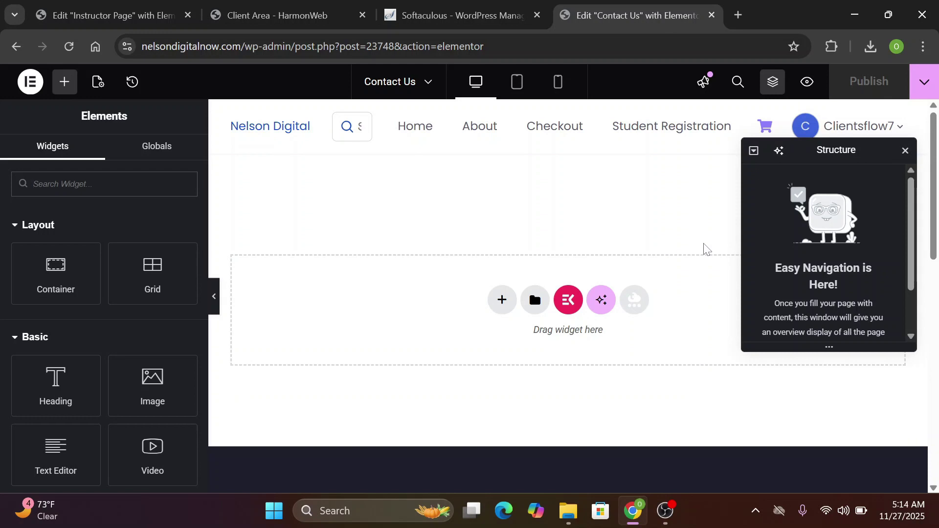
{"action": "key", "text": "ctrl+i"}
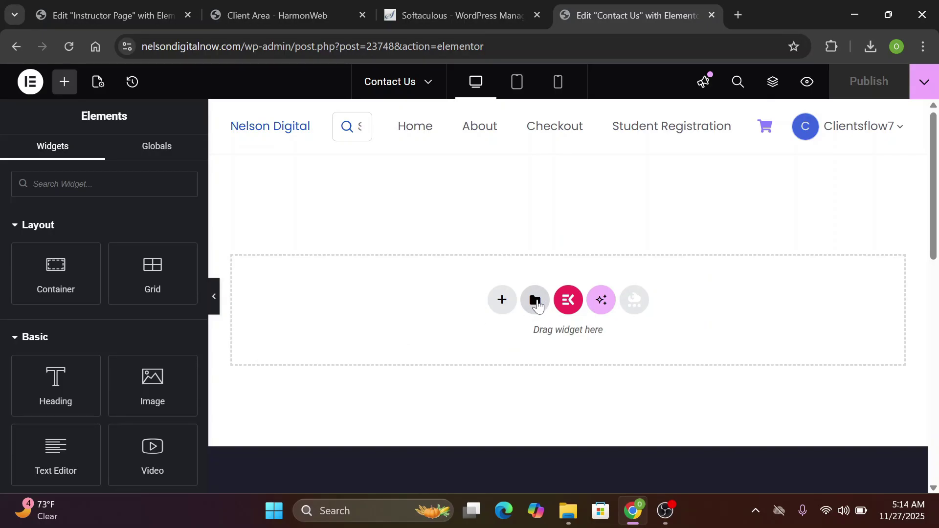
{"action": "left_click", "coordinate": [535, 301]}
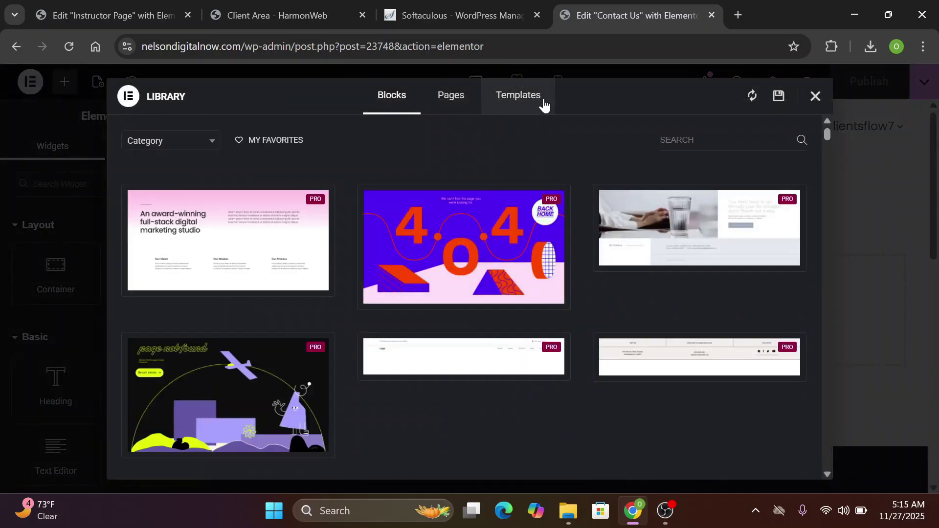
Import the Contact-Page-2.json template file into the Elementor library, accepting the JSON warning
{"action": "left_click", "coordinate": [531, 101]}
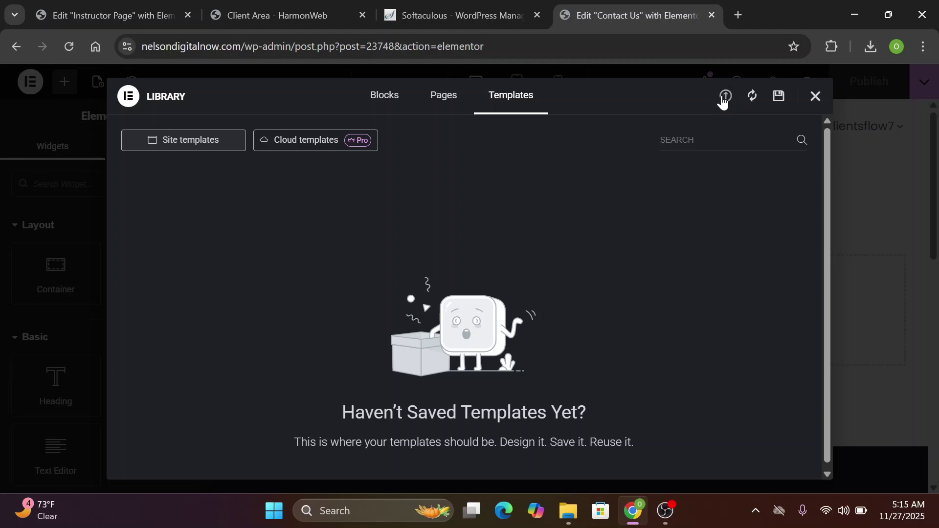
{"action": "left_click", "coordinate": [724, 98]}
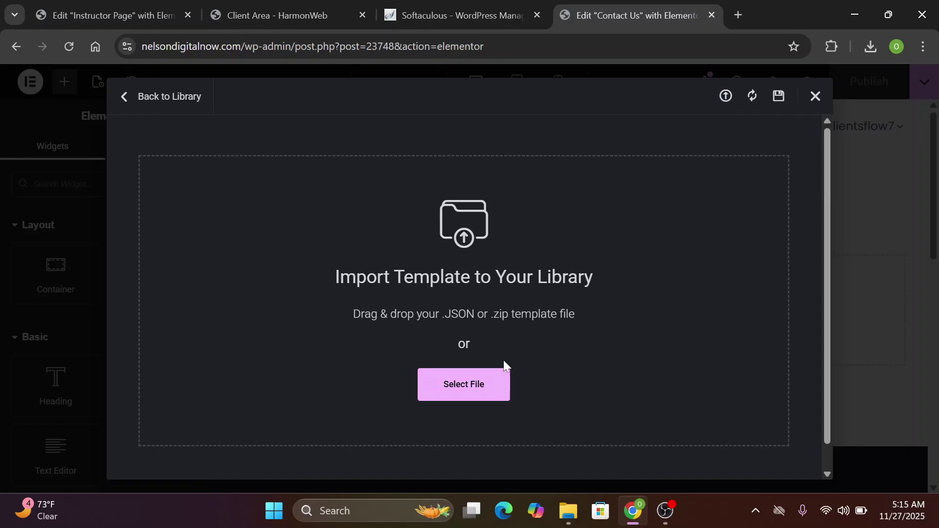
{"action": "left_click", "coordinate": [467, 386]}
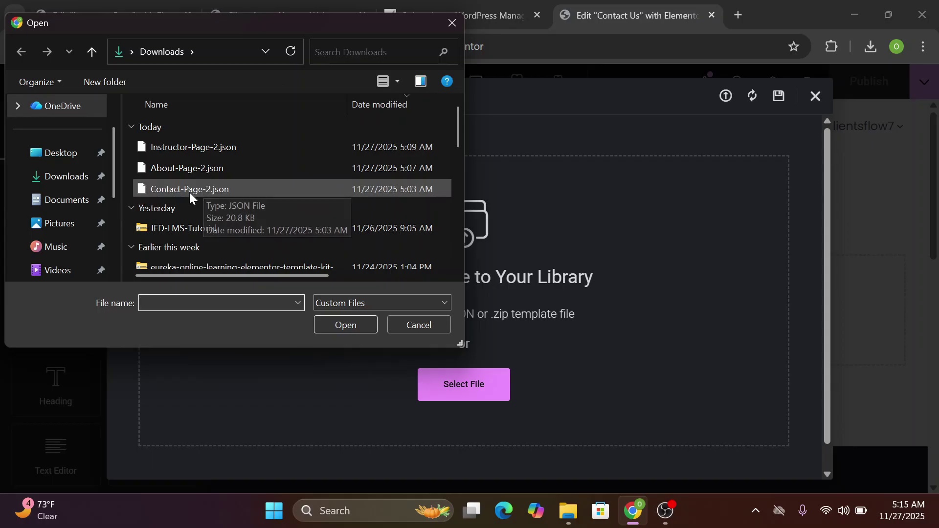
{"action": "left_click", "coordinate": [237, 188]}
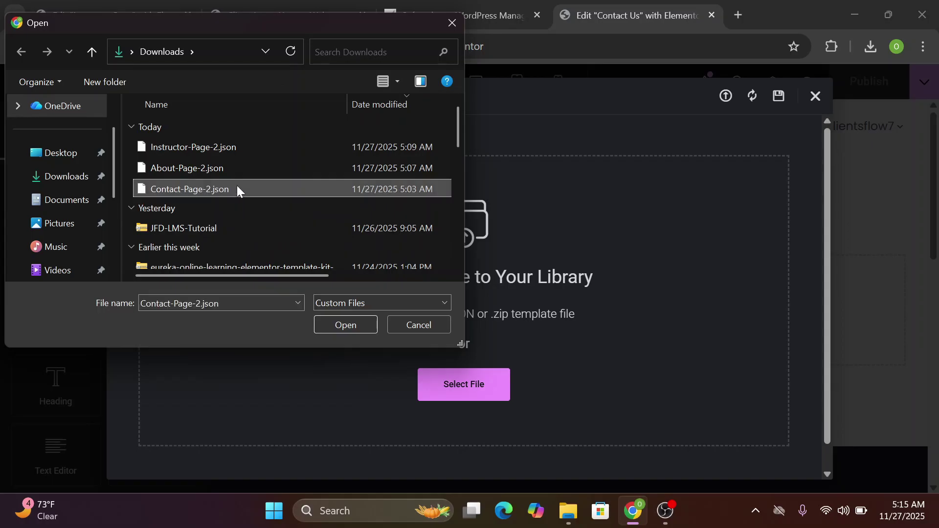
{"action": "left_click", "coordinate": [237, 189]}
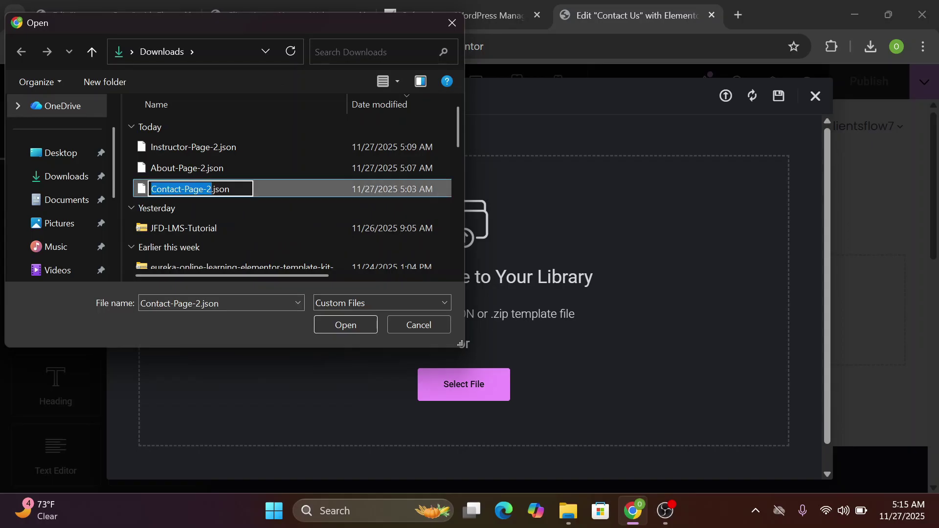
{"action": "left_click", "coordinate": [275, 188]}
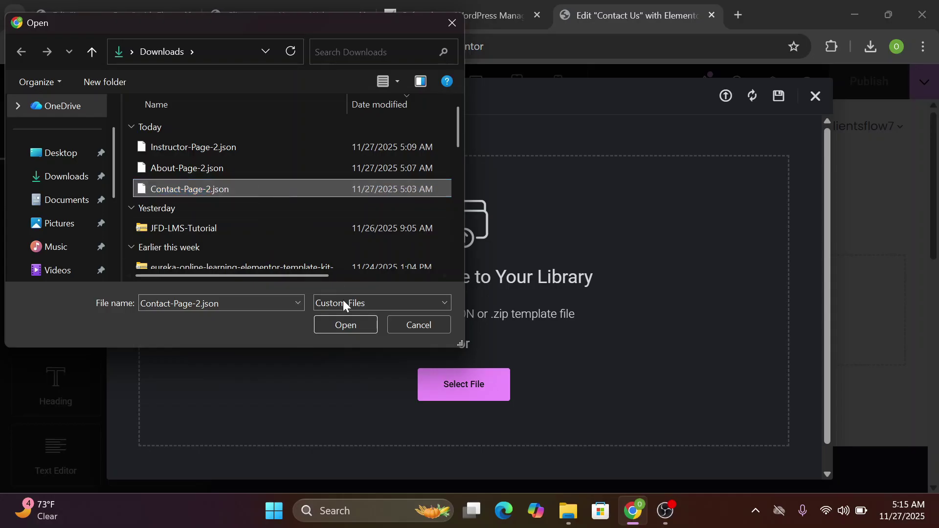
{"action": "left_click", "coordinate": [345, 325]}
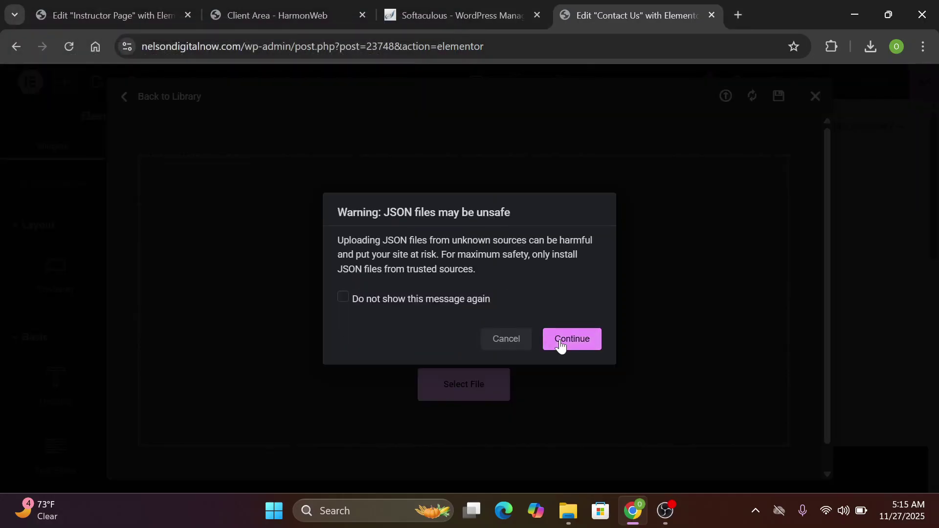
{"action": "left_click", "coordinate": [561, 340]}
{"action": "left_click", "coordinate": [560, 356]}
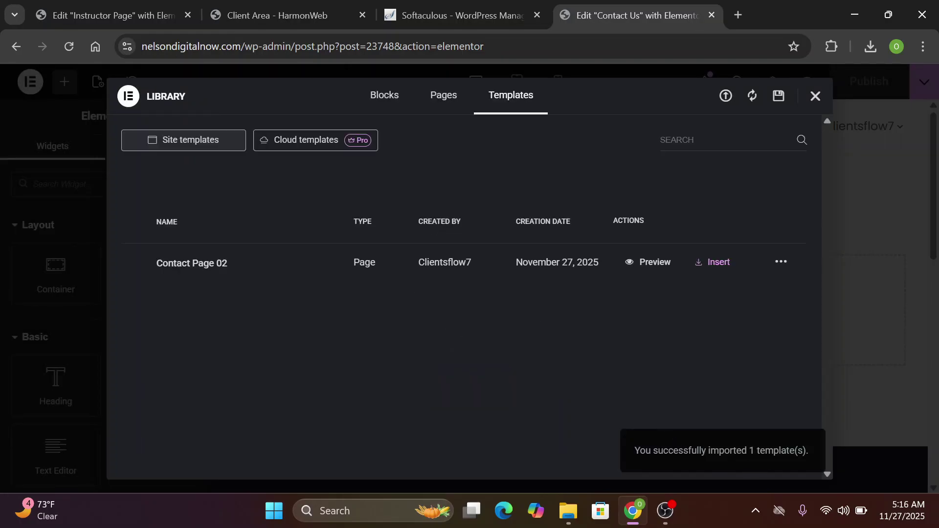
Preview the Contact Page 02 template and insert it into the Contact Us page
{"action": "left_click", "coordinate": [655, 262]}
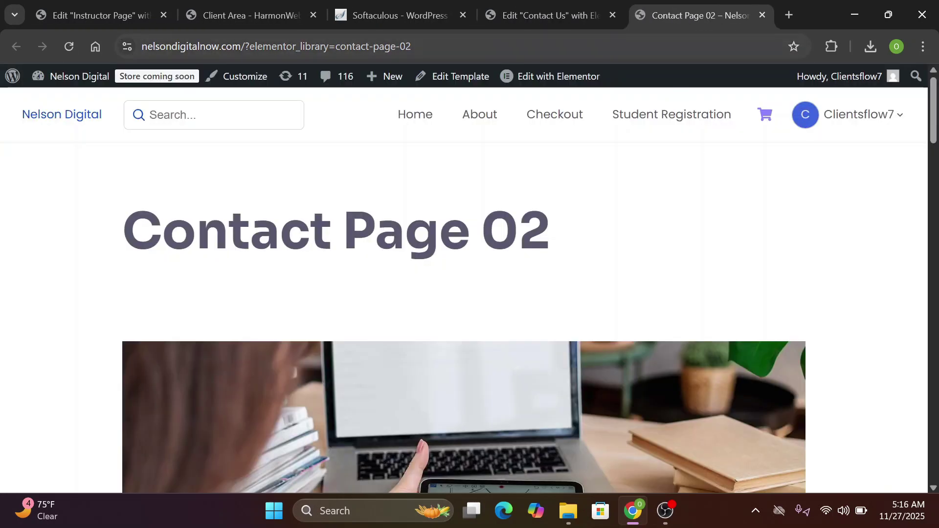
{"action": "left_click", "coordinate": [568, 6]}
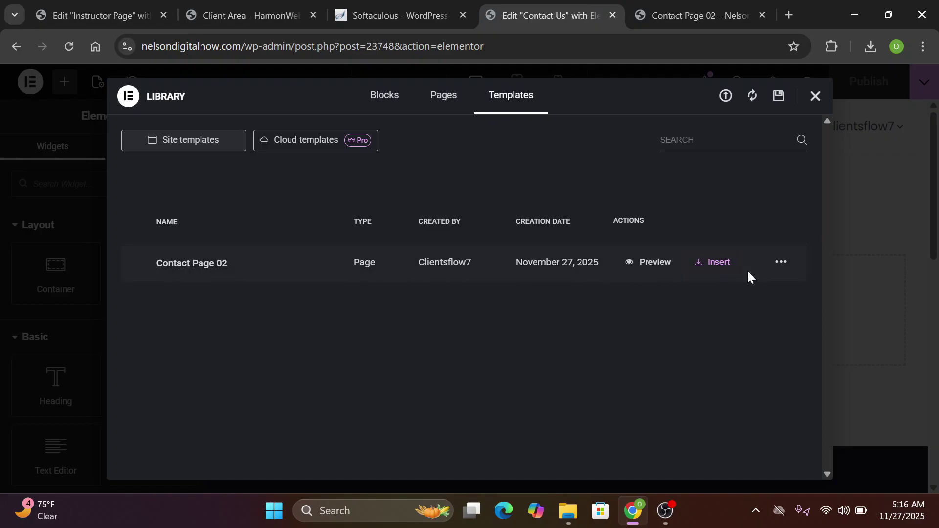
{"action": "left_click", "coordinate": [719, 262]}
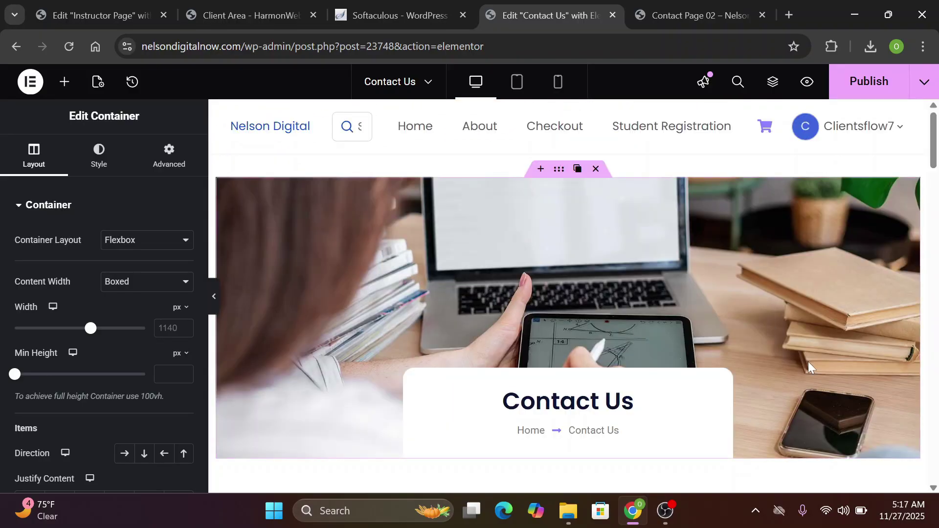
Select the Contact Us hero container and expand its Background Overlay style settings
{"action": "scroll", "coordinate": [808, 362], "scroll_direction": "down", "scroll_amount": 2}
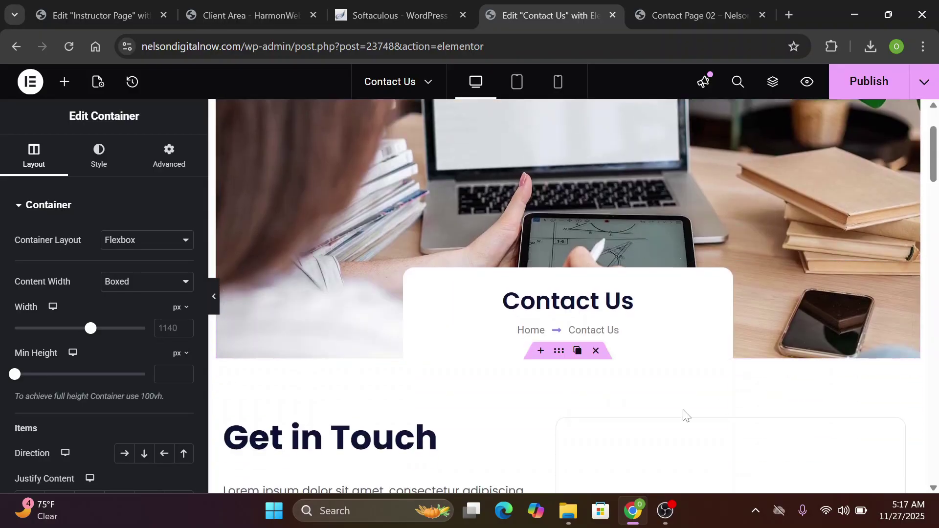
{"action": "left_click", "coordinate": [634, 301]}
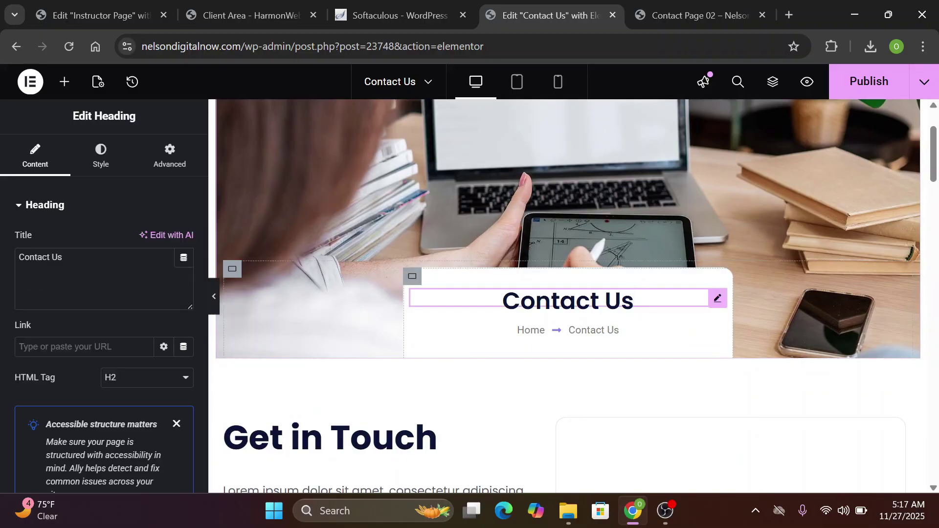
{"action": "scroll", "coordinate": [593, 274], "scroll_direction": "down", "scroll_amount": 5}
{"action": "left_click", "coordinate": [503, 318]}
{"action": "scroll", "coordinate": [505, 319], "scroll_direction": "down", "scroll_amount": 10}
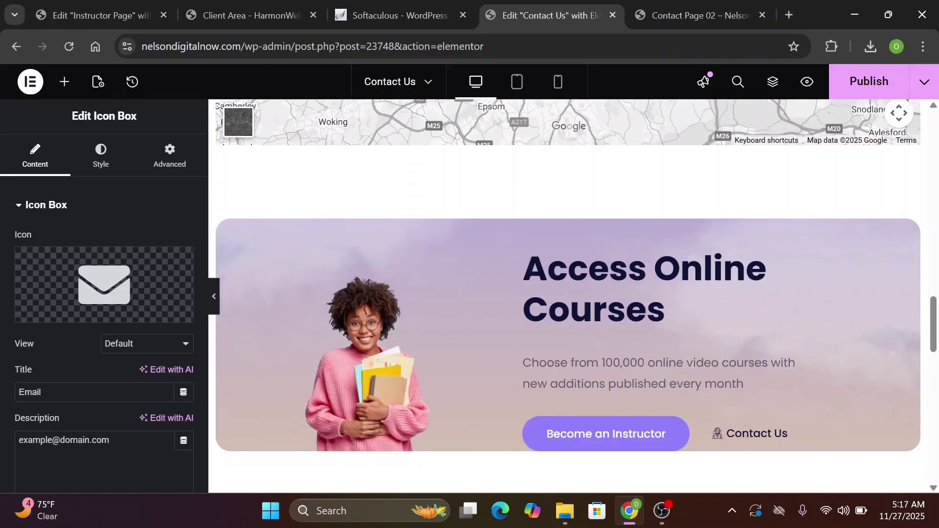
{"action": "scroll", "coordinate": [567, 293], "scroll_direction": "down", "scroll_amount": 1}
{"action": "scroll", "coordinate": [568, 294], "scroll_direction": "up", "scroll_amount": 7}
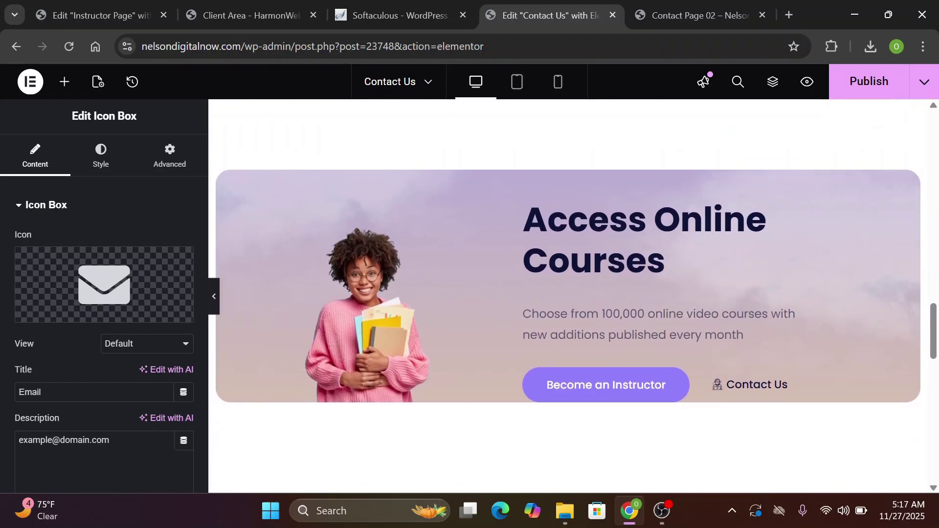
{"action": "scroll", "coordinate": [568, 294], "scroll_direction": "up", "scroll_amount": 15}
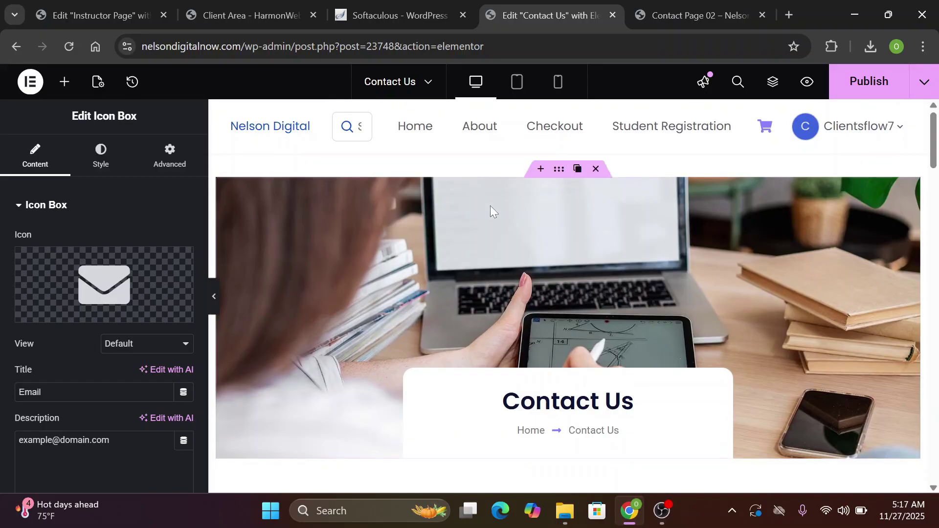
{"action": "left_click", "coordinate": [561, 169]}
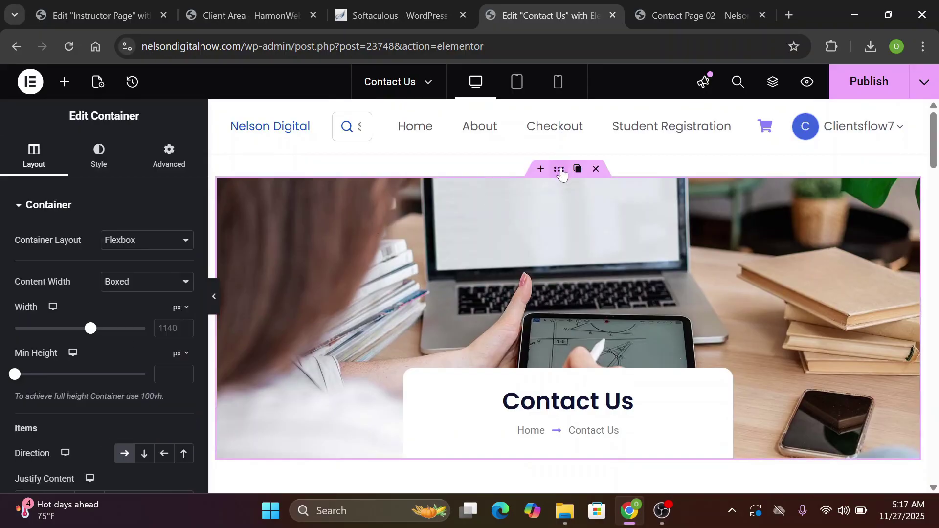
{"action": "left_click", "coordinate": [93, 164]}
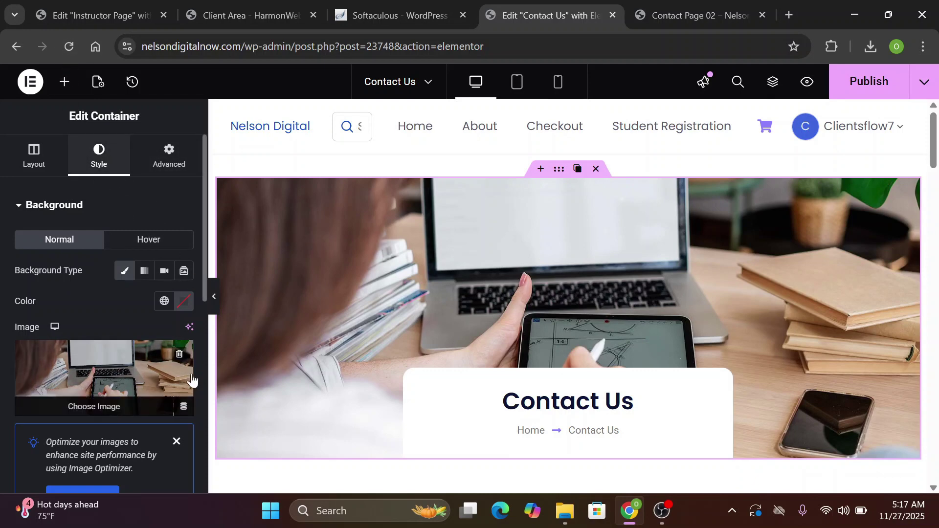
{"action": "scroll", "coordinate": [204, 377], "scroll_direction": "down", "scroll_amount": 7}
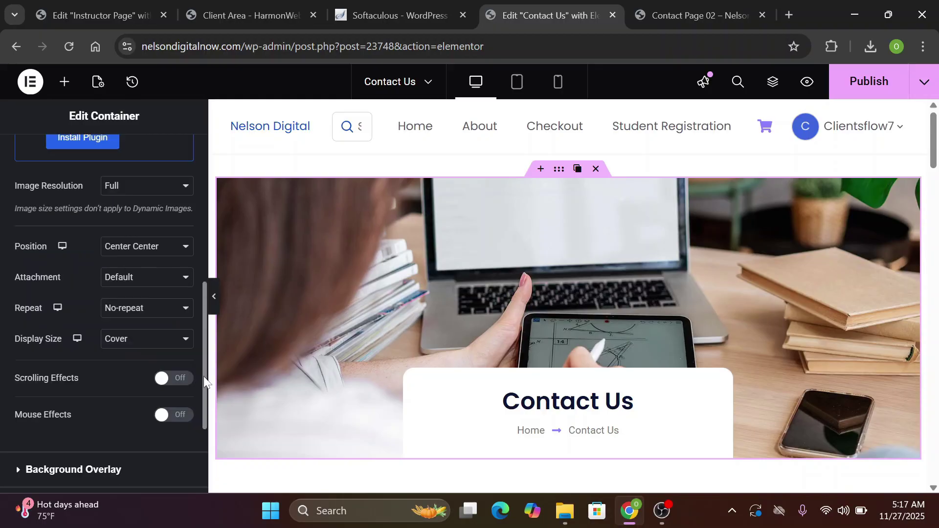
{"action": "left_click", "coordinate": [200, 473]}
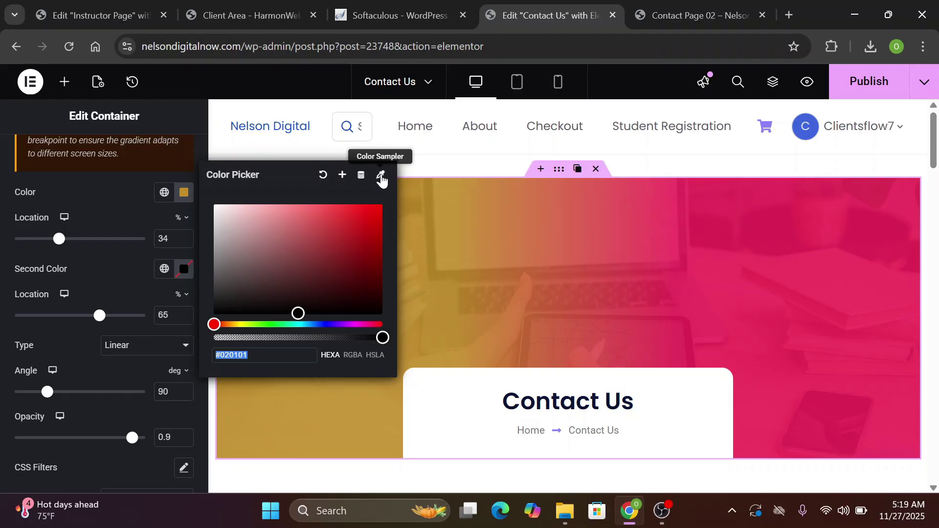
Set the overlay's second colour to gold sampled from the page imagery, then publish
{"action": "left_click", "coordinate": [381, 176]}
{"action": "scroll", "coordinate": [568, 293], "scroll_direction": "down", "scroll_amount": 20}
{"action": "scroll", "coordinate": [567, 293], "scroll_direction": "up", "scroll_amount": 6}
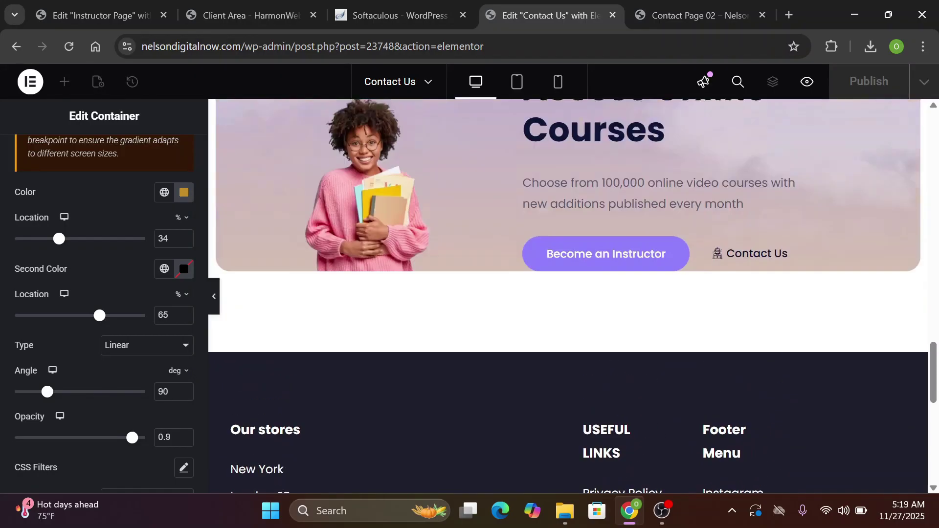
{"action": "scroll", "coordinate": [567, 269], "scroll_direction": "up", "scroll_amount": 2}
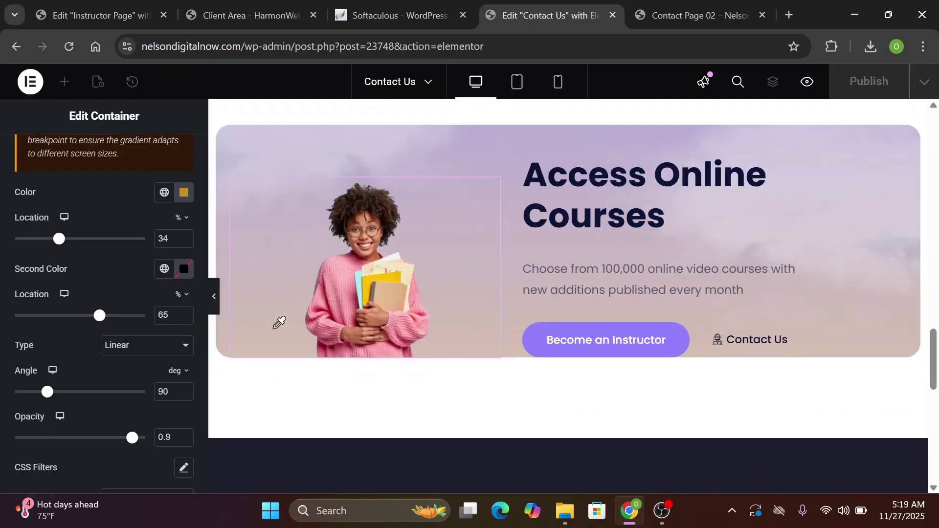
{"action": "mouse_move", "coordinate": [252, 332]}
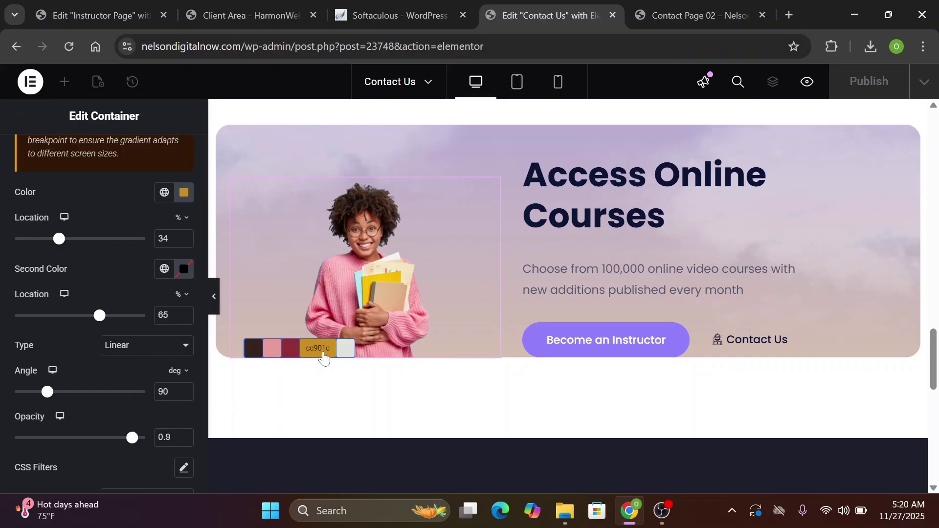
{"action": "left_click", "coordinate": [325, 358]}
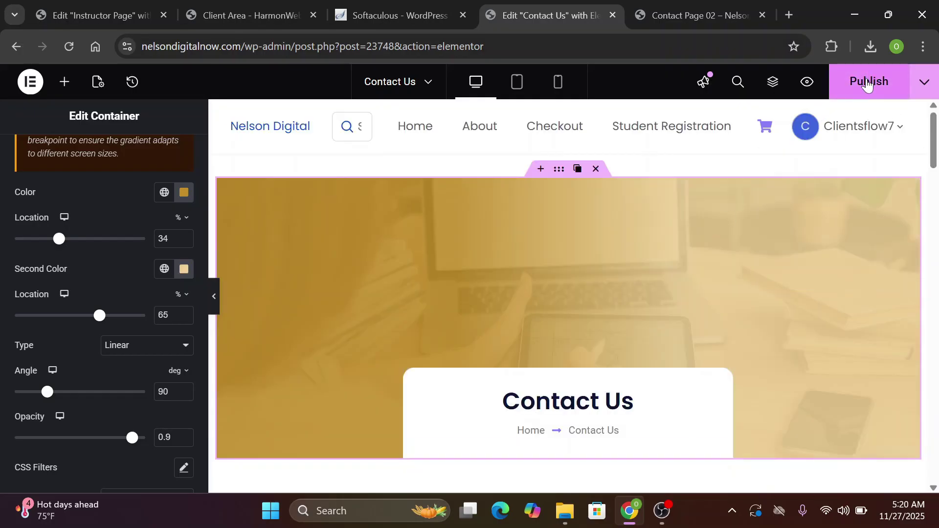
{"action": "left_click", "coordinate": [867, 84]}
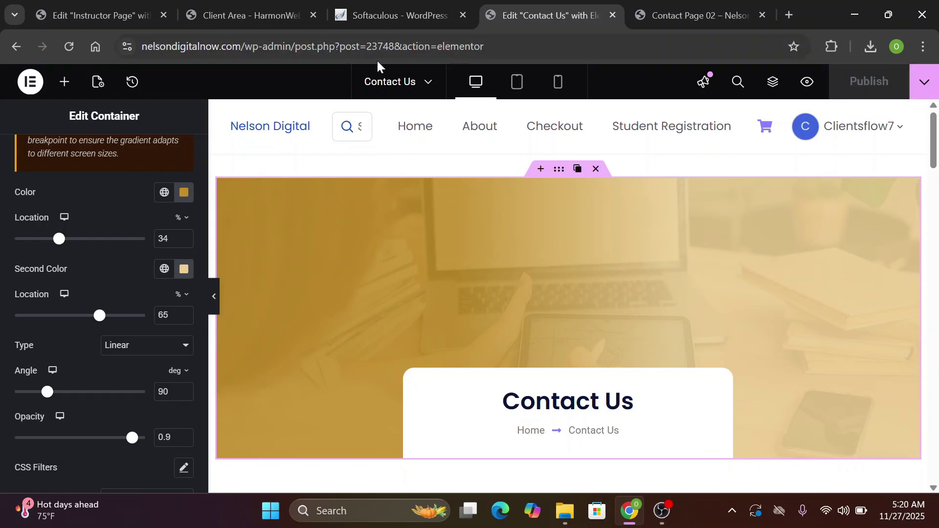
Exit Elementor to WordPress and open the About page in Elementor
{"action": "left_click", "coordinate": [32, 84]}
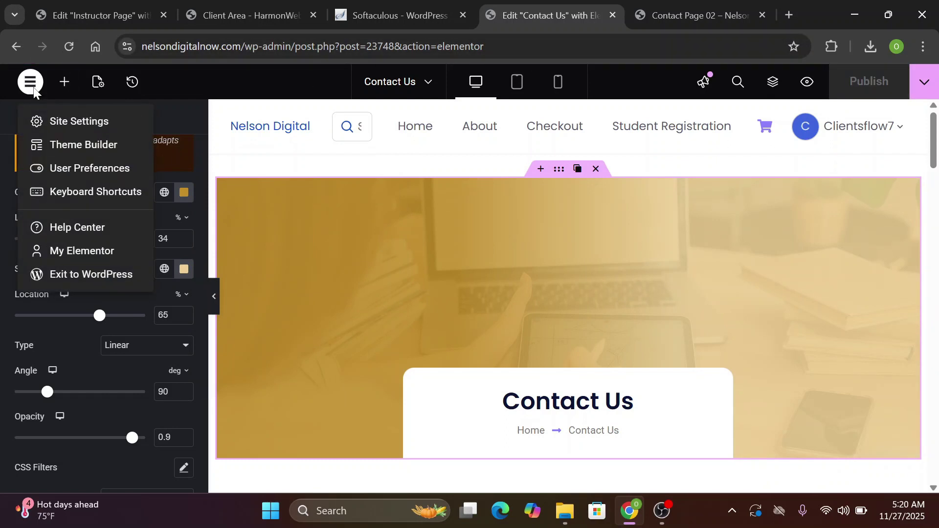
{"action": "left_click", "coordinate": [30, 85]}
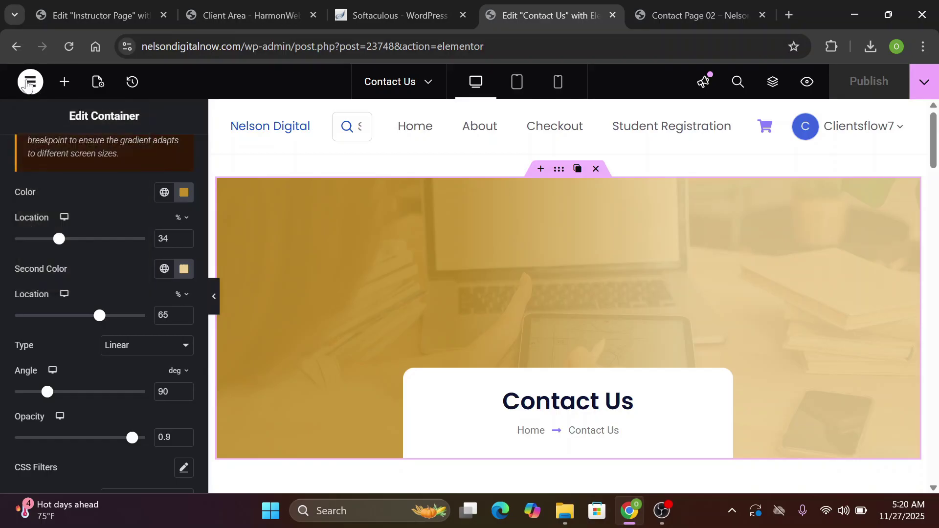
{"action": "left_click", "coordinate": [29, 85]}
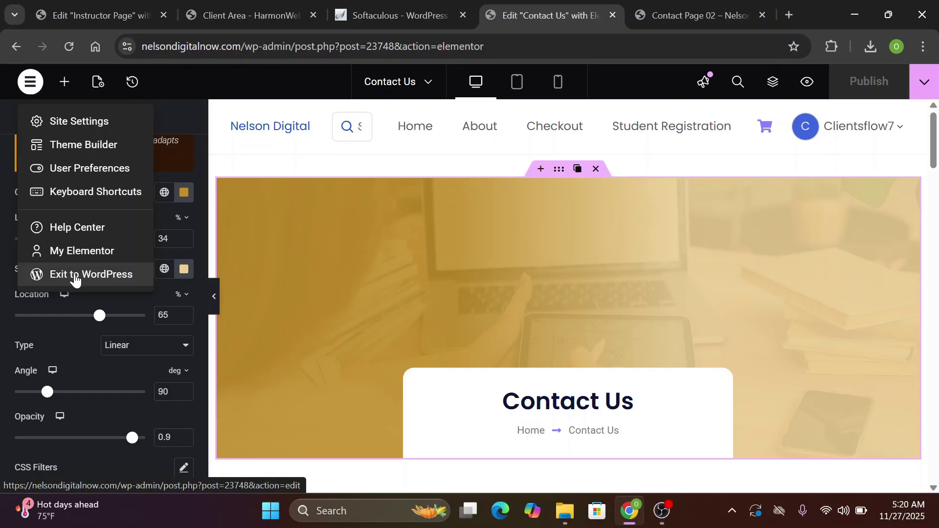
{"action": "left_click", "coordinate": [75, 275]}
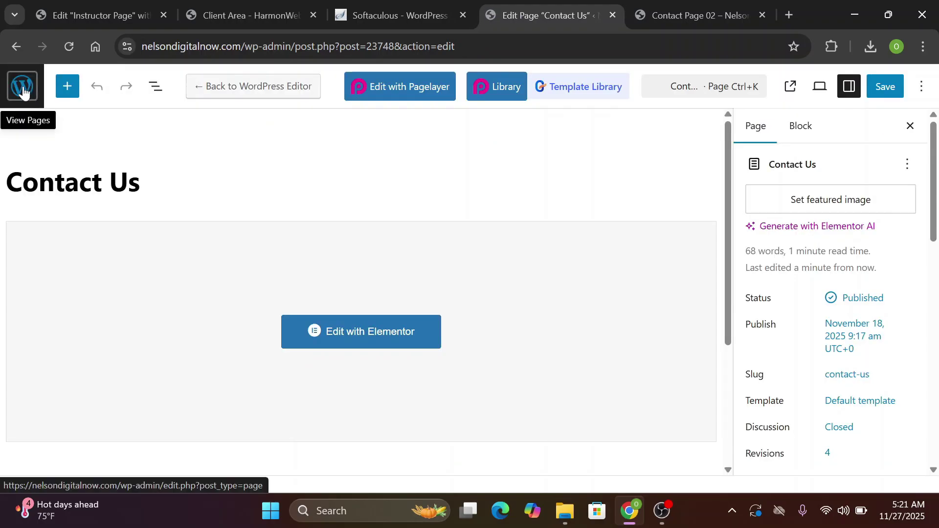
{"action": "left_click", "coordinate": [22, 88]}
{"action": "scroll", "coordinate": [22, 91], "scroll_direction": "down", "scroll_amount": 3}
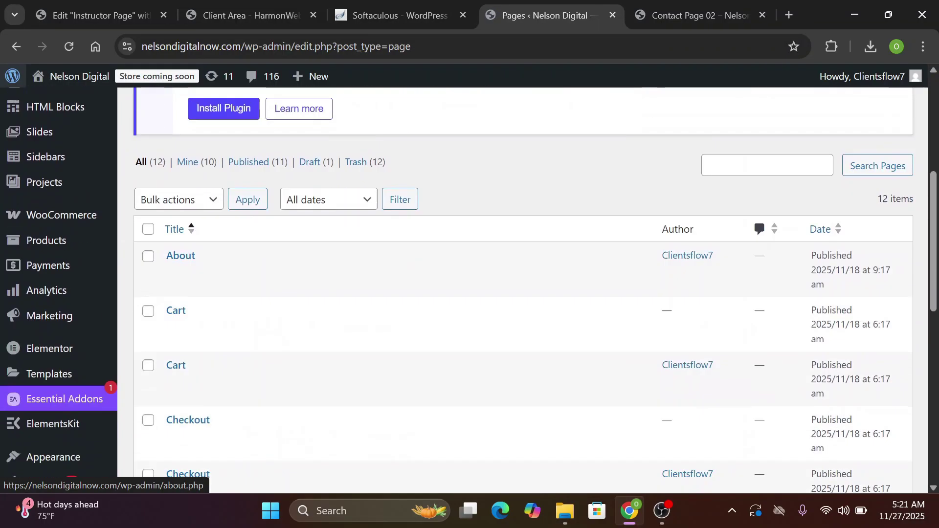
{"action": "scroll", "coordinate": [13, 78], "scroll_direction": "down", "scroll_amount": 7}
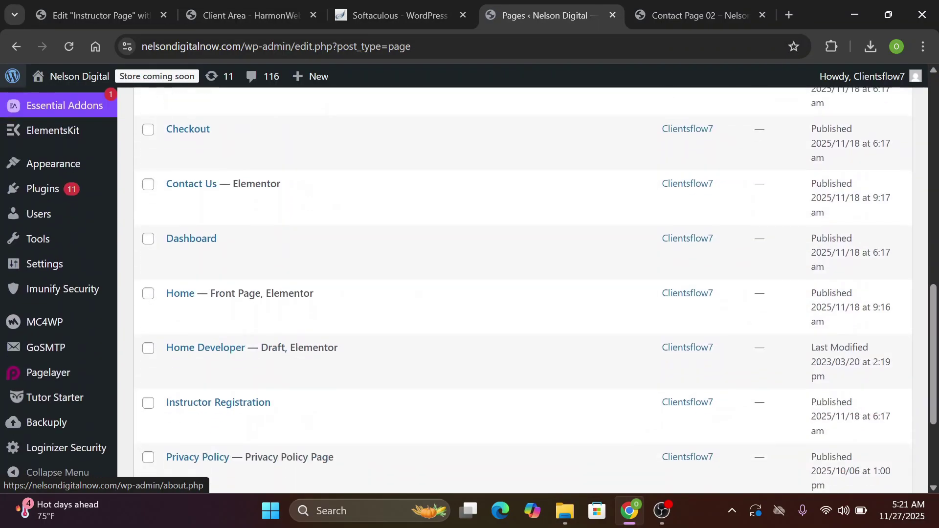
{"action": "scroll", "coordinate": [12, 76], "scroll_direction": "down", "scroll_amount": 3}
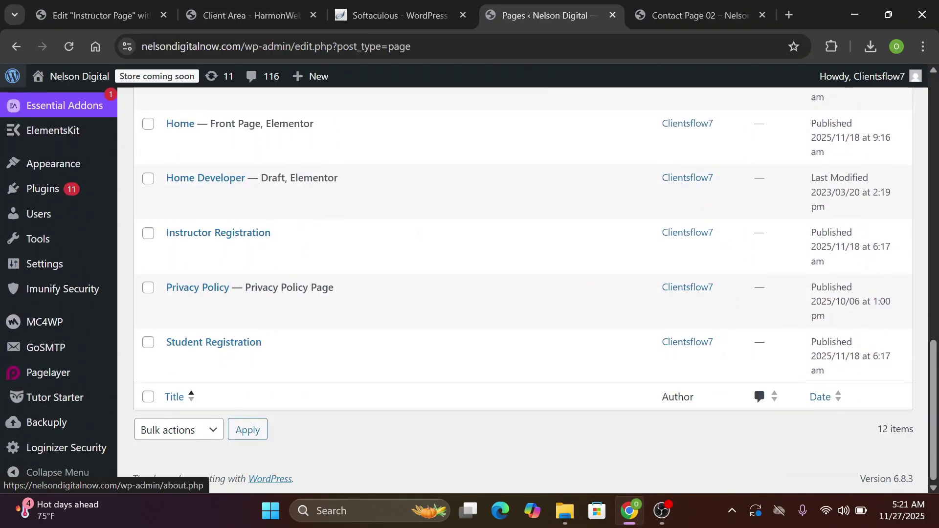
{"action": "scroll", "coordinate": [376, 289], "scroll_direction": "up", "scroll_amount": 10}
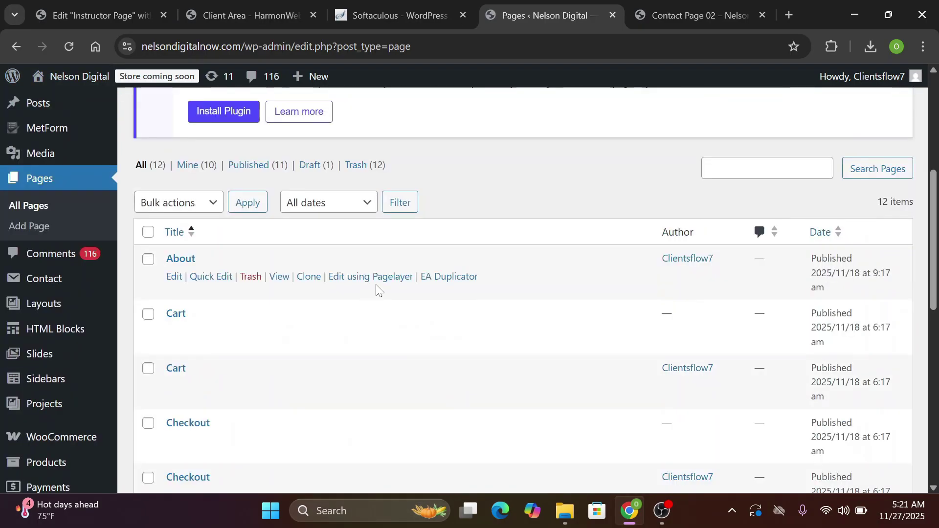
{"action": "left_click", "coordinate": [182, 258]}
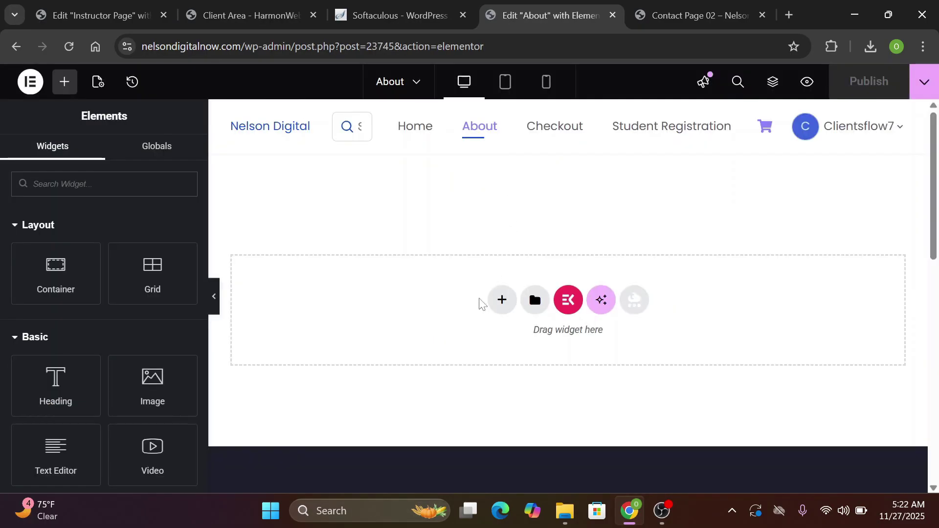
Import About-Page-2.json into the template library and insert About-Page 02 into the page
{"action": "left_click", "coordinate": [533, 316]}
{"action": "left_click", "coordinate": [525, 104]}
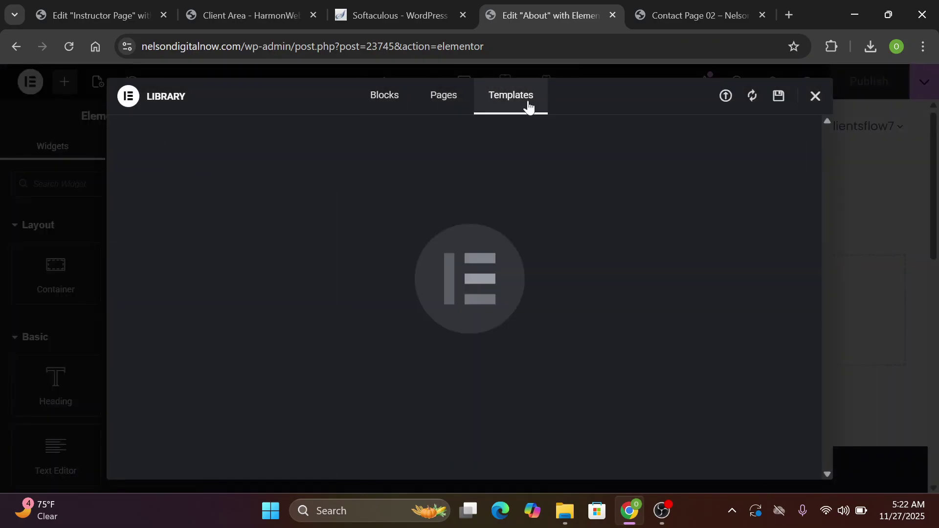
{"action": "left_click", "coordinate": [725, 97]}
{"action": "left_click", "coordinate": [482, 388]}
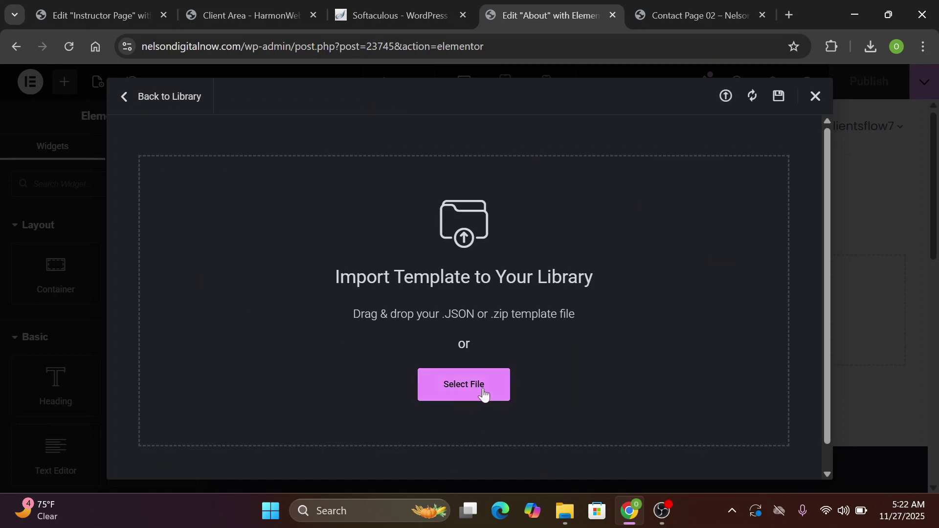
{"action": "left_click", "coordinate": [218, 169]}
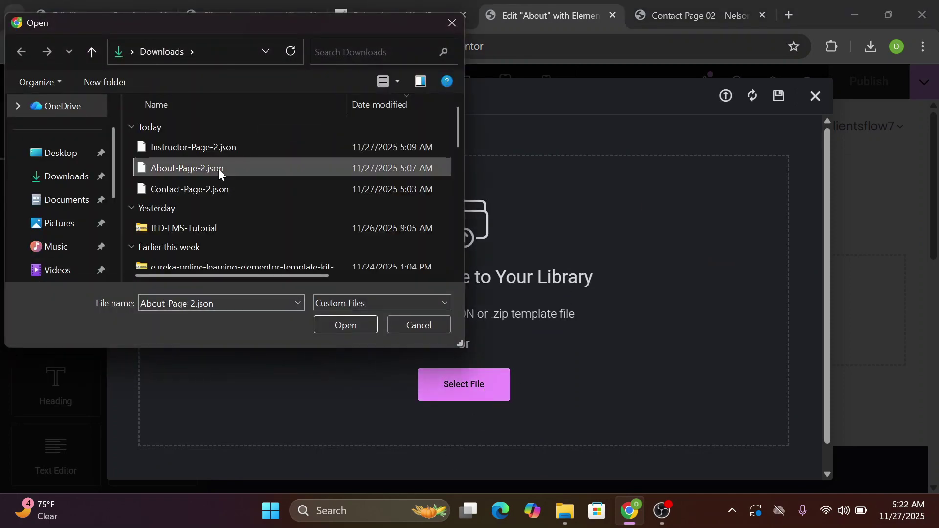
{"action": "left_click", "coordinate": [345, 326]}
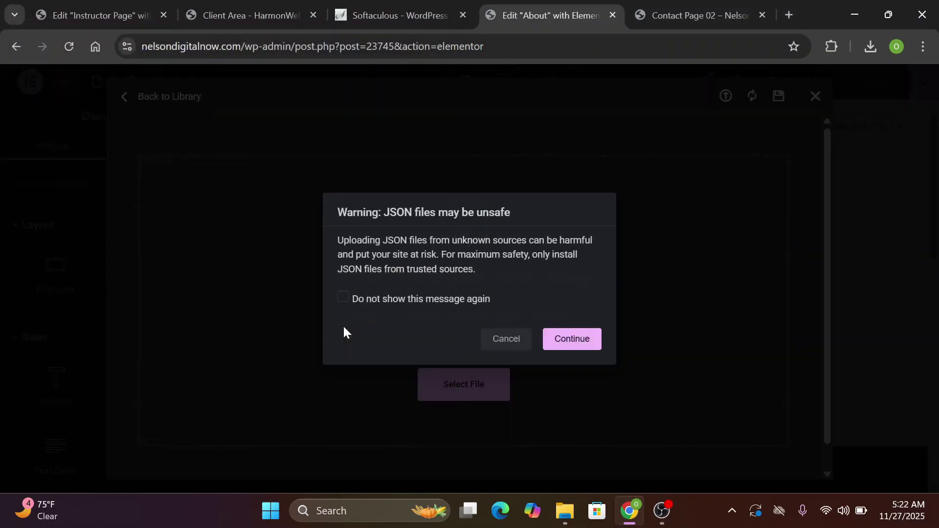
{"action": "left_click", "coordinate": [562, 338]}
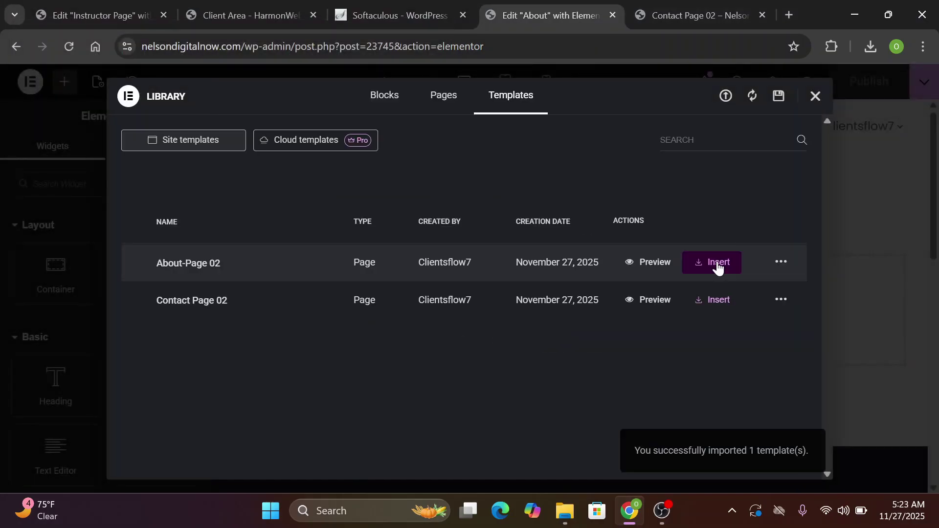
{"action": "left_click", "coordinate": [717, 264]}
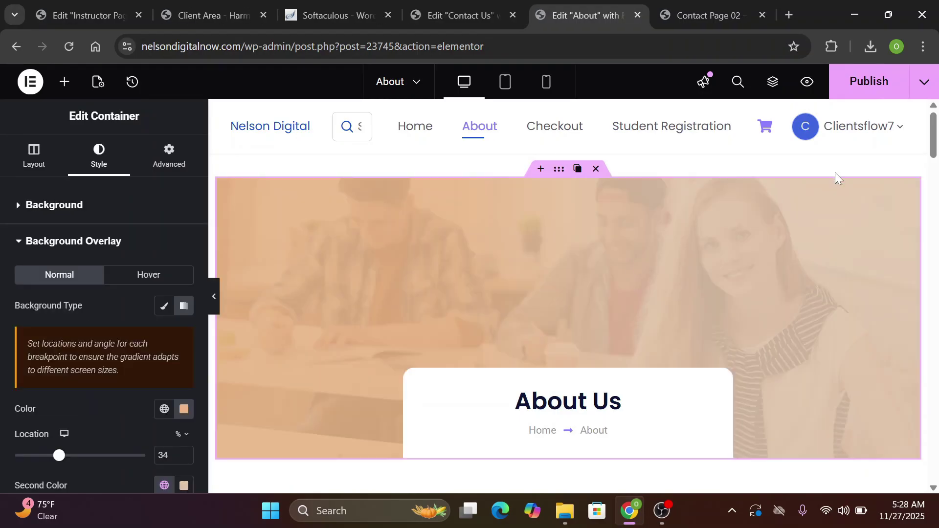
{"action": "scroll", "coordinate": [838, 179], "scroll_direction": "down", "scroll_amount": 6}
{"action": "scroll", "coordinate": [567, 294], "scroll_direction": "down", "scroll_amount": 20}
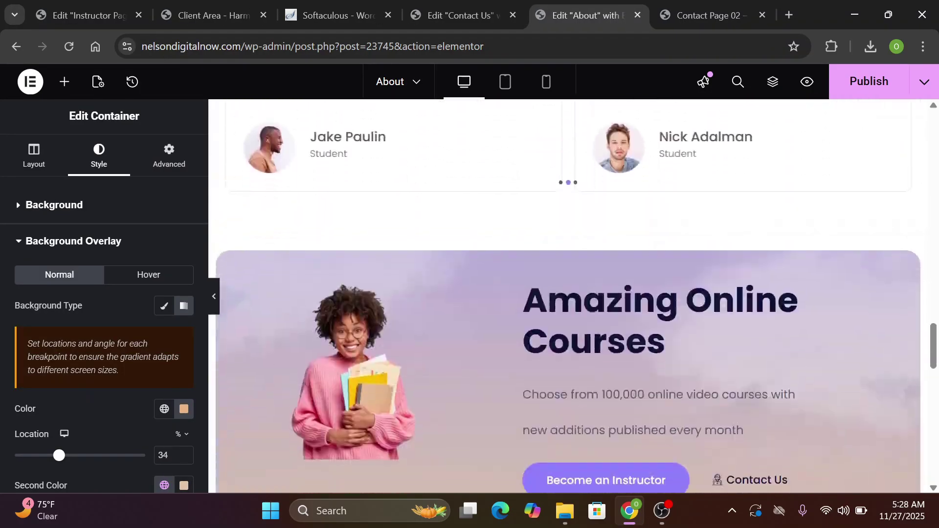
{"action": "scroll", "coordinate": [568, 294], "scroll_direction": "up", "scroll_amount": 18}
{"action": "scroll", "coordinate": [567, 294], "scroll_direction": "up", "scroll_amount": 8}
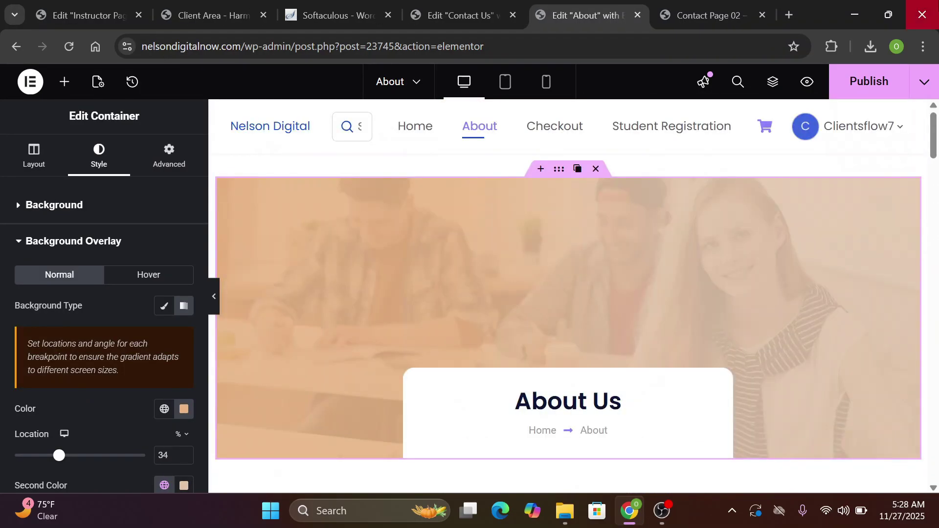
Publish the updated About page
{"action": "left_click", "coordinate": [875, 92]}
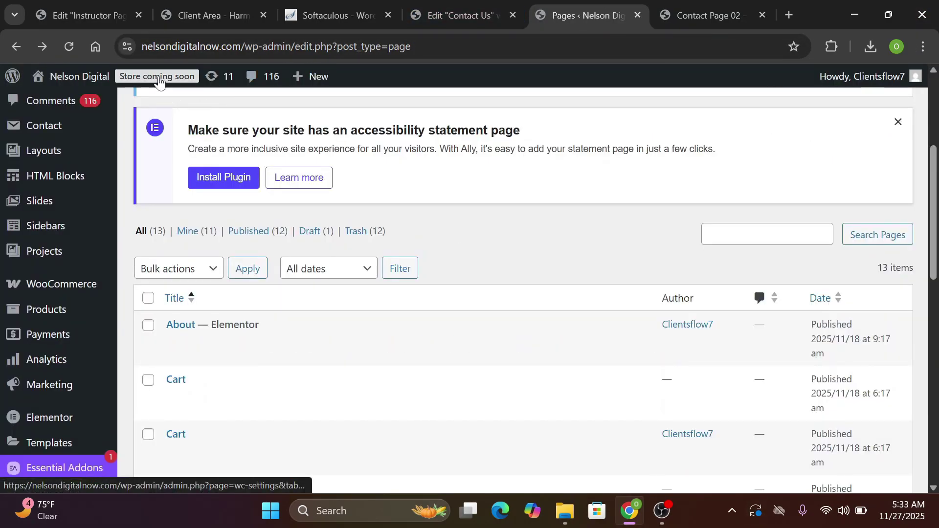
{"action": "scroll", "coordinate": [160, 82], "scroll_direction": "down", "scroll_amount": 6}
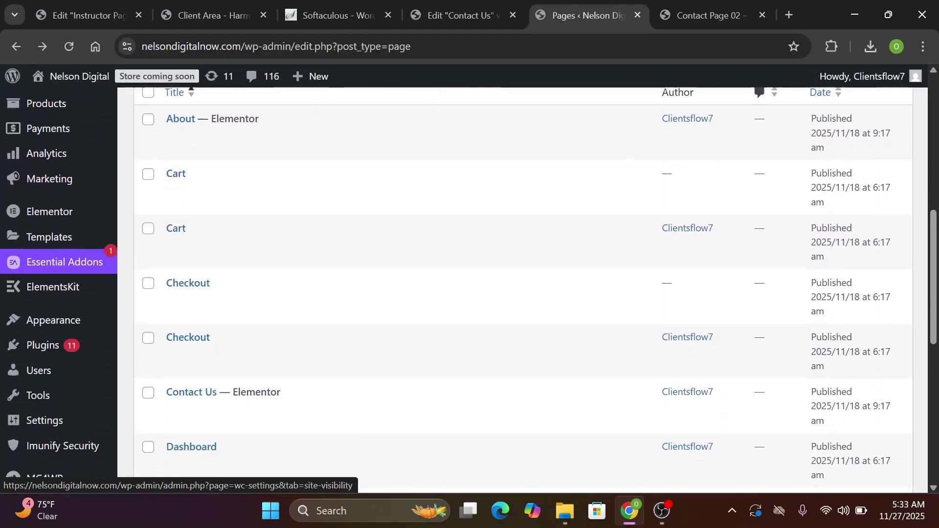
{"action": "scroll", "coordinate": [157, 76], "scroll_direction": "down", "scroll_amount": 6}
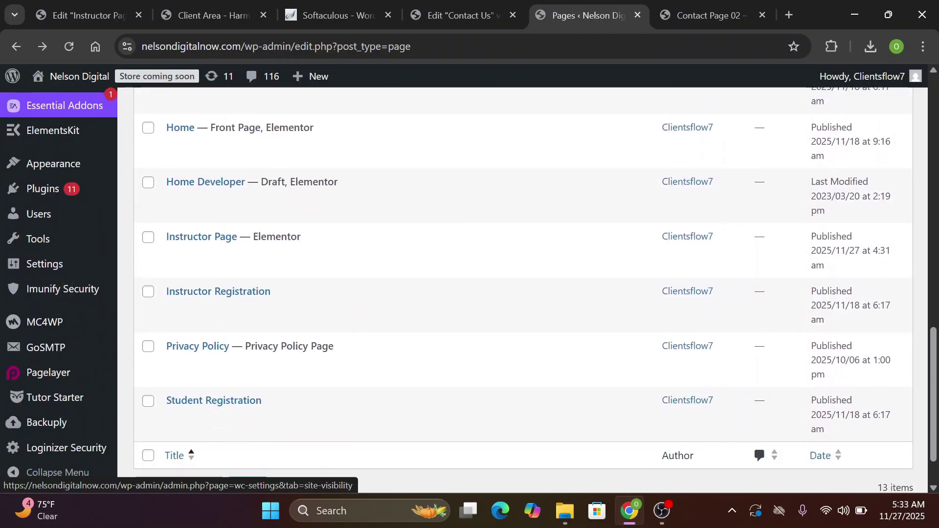
{"action": "scroll", "coordinate": [157, 77], "scroll_direction": "up", "scroll_amount": 1}
Change WooCommerce site visibility from Coming soon to Live and save the settings
{"action": "left_click", "coordinate": [156, 77]}
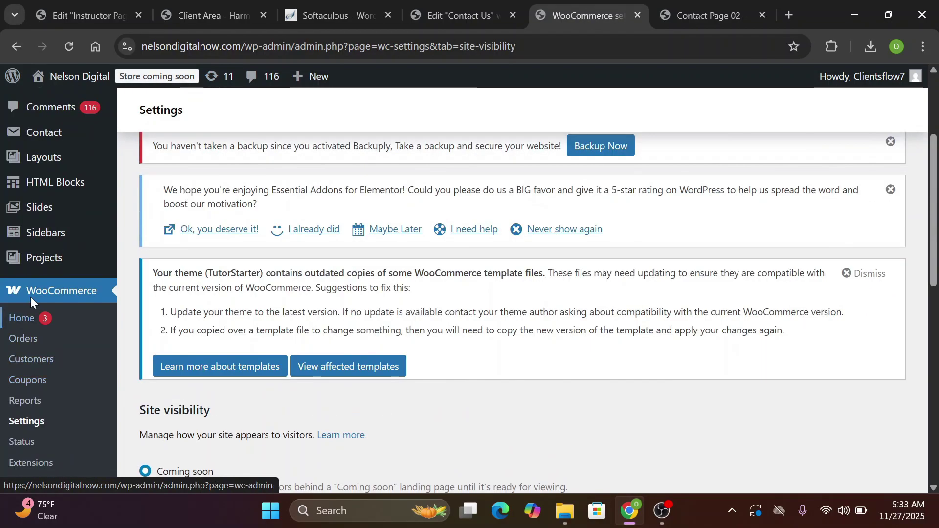
{"action": "right_click", "coordinate": [63, 292]}
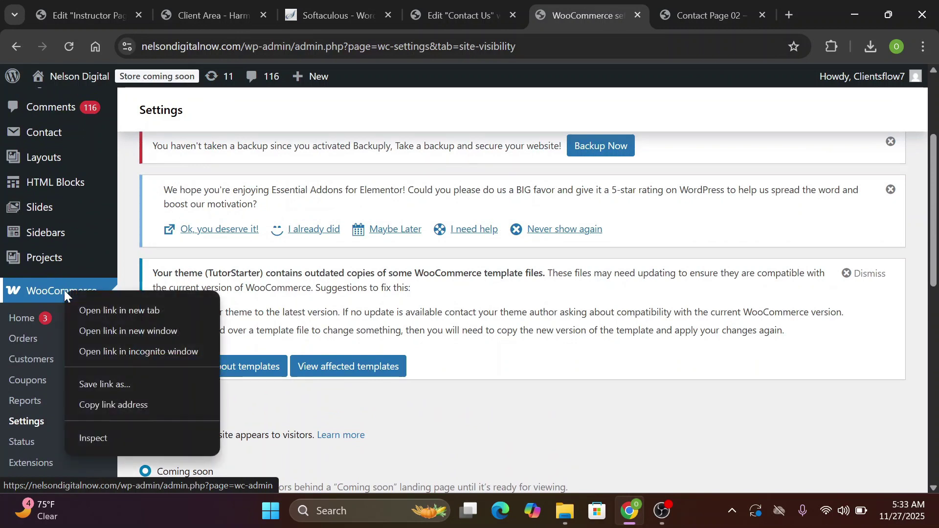
{"action": "left_click", "coordinate": [63, 292]}
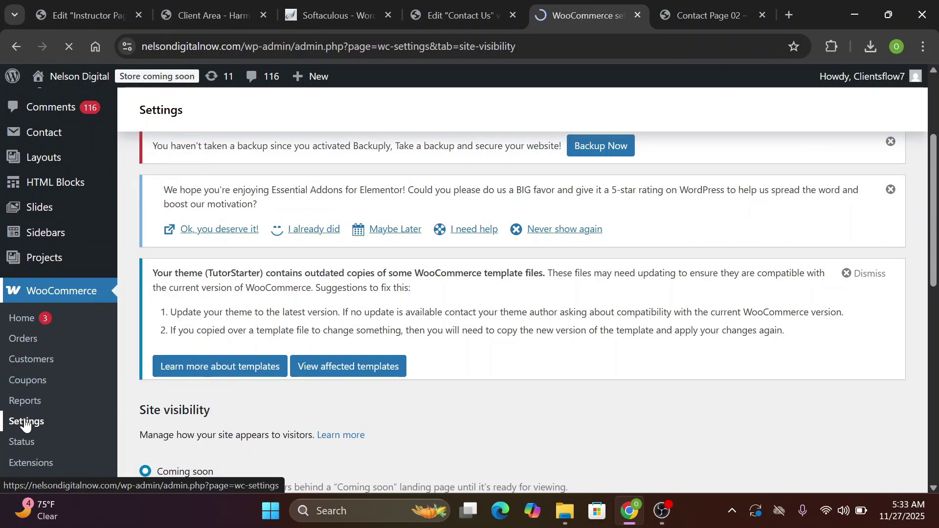
{"action": "key", "text": "alt+Left"}
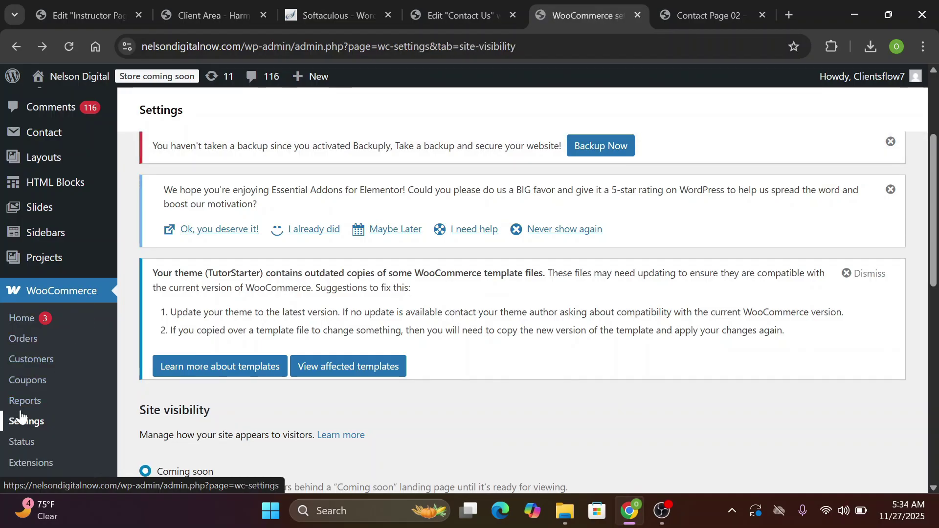
{"action": "left_click", "coordinate": [25, 421]}
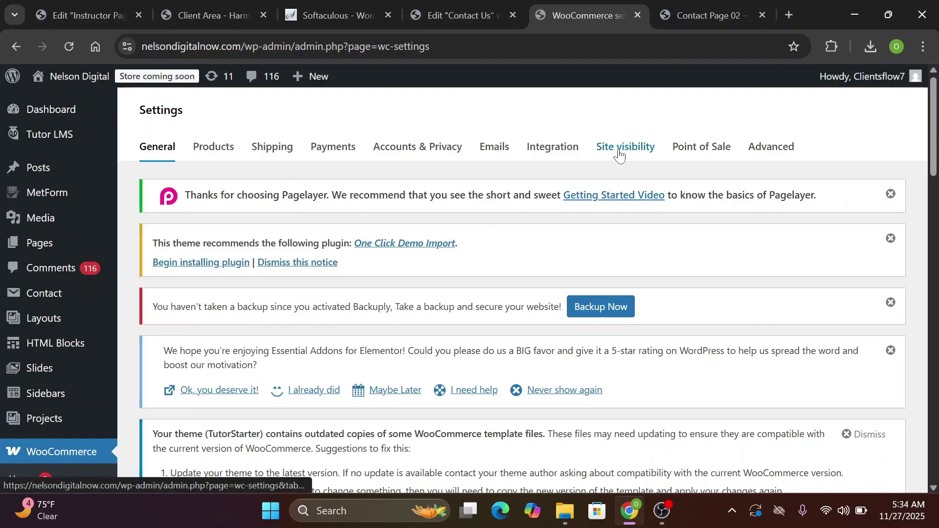
{"action": "left_click", "coordinate": [619, 156]}
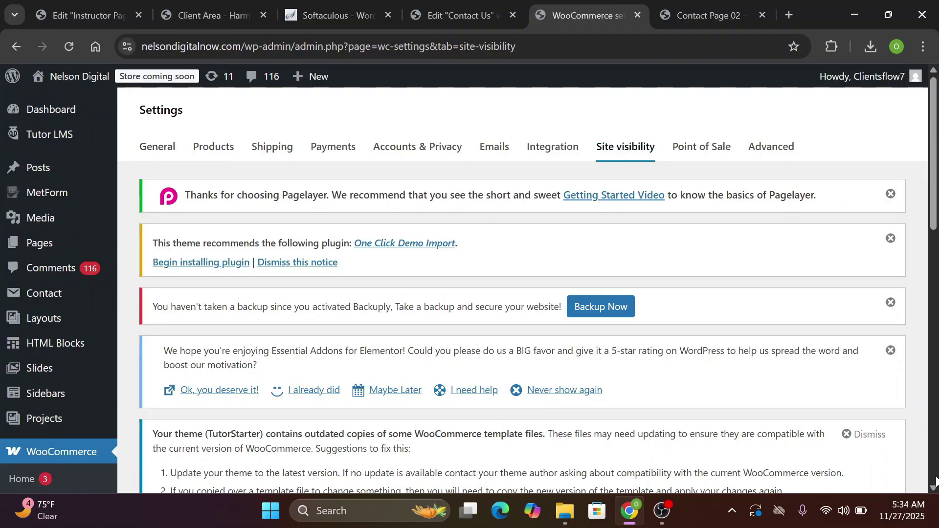
{"action": "scroll", "coordinate": [936, 481], "scroll_direction": "down", "scroll_amount": 6}
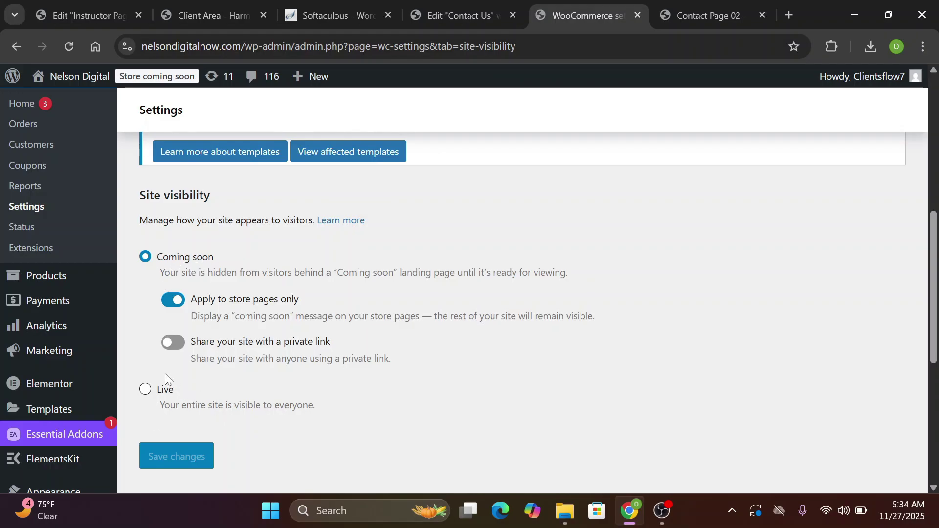
{"action": "left_click", "coordinate": [144, 390]}
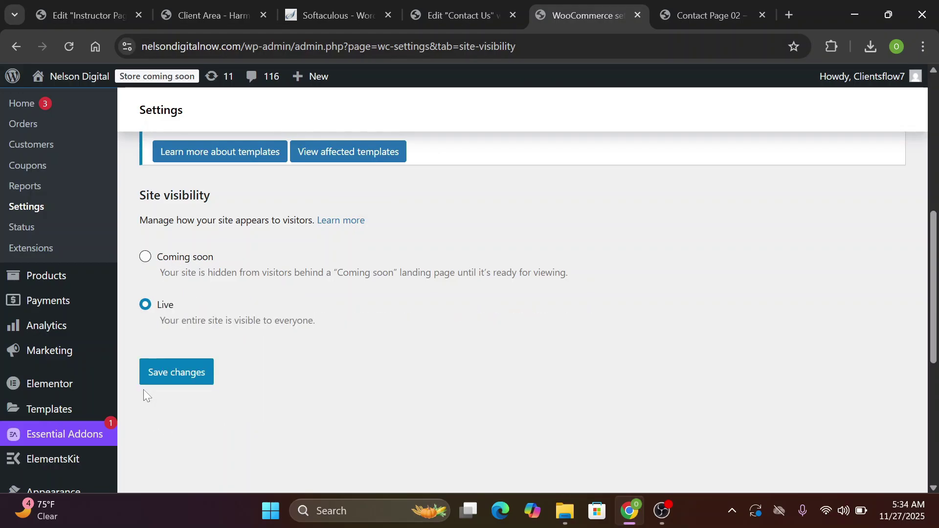
{"action": "left_click", "coordinate": [199, 374]}
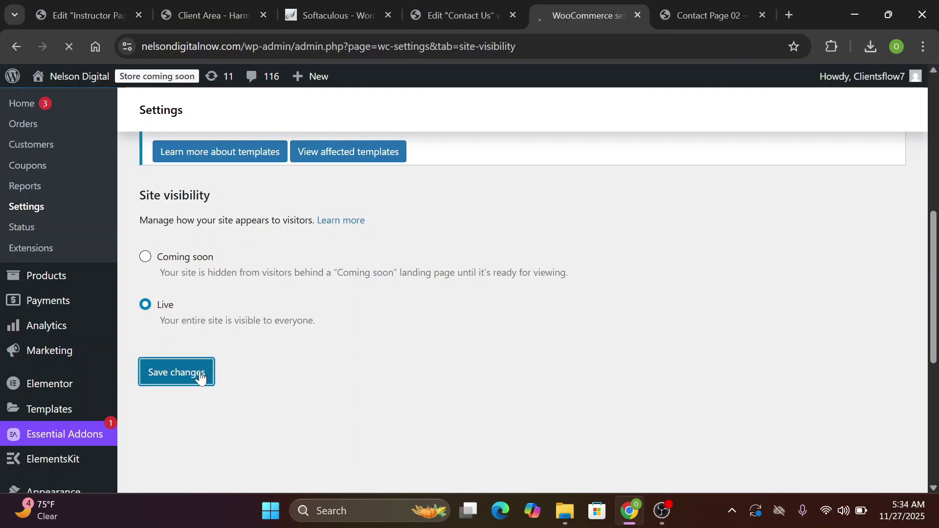